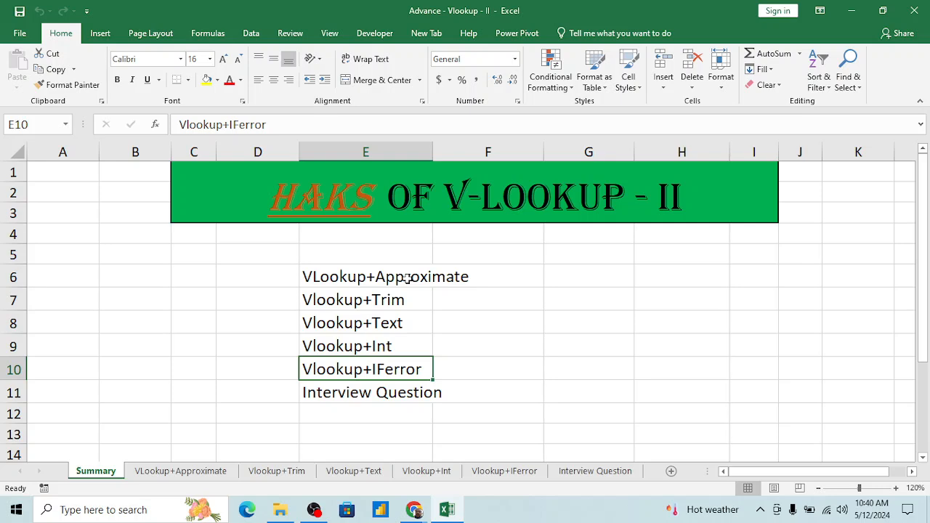
# Review the VLOOKUP topics listed on the Summary sheet, from VLookup+Approximate down to Vlookup+IFerror.
pyautogui.click(414, 204)
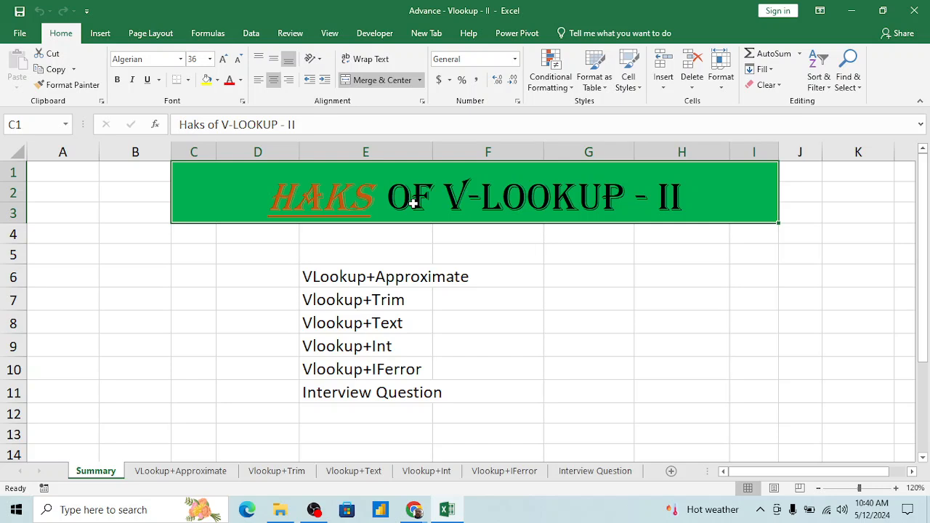
pyautogui.click(404, 280)
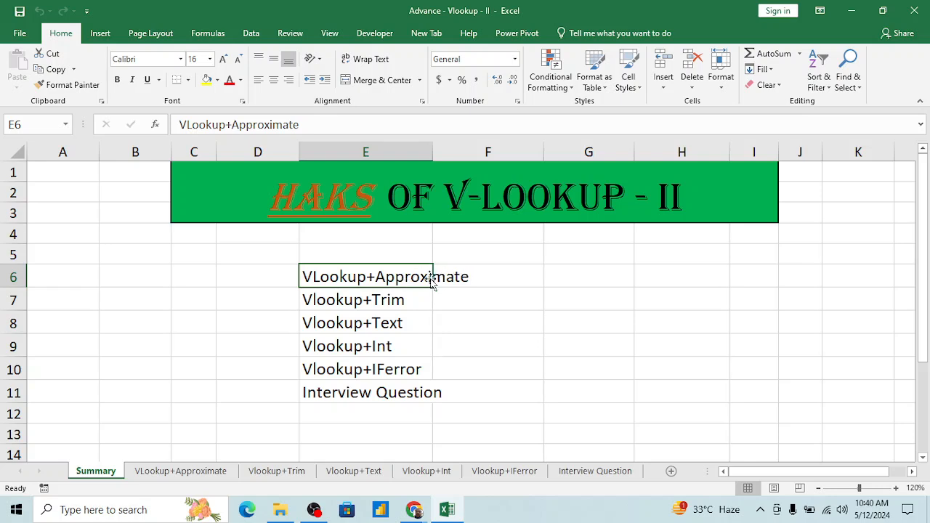
pyautogui.click(399, 303)
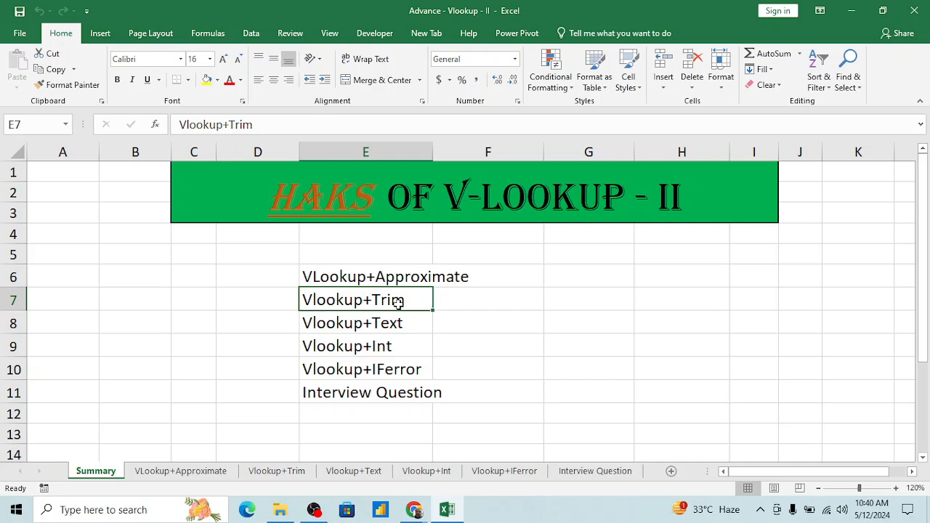
pyautogui.press('Up')
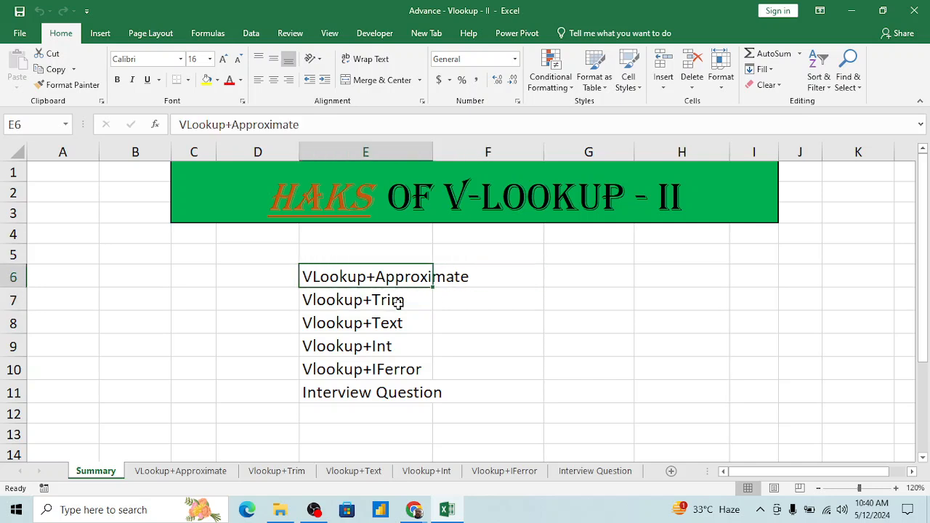
pyautogui.click(399, 303)
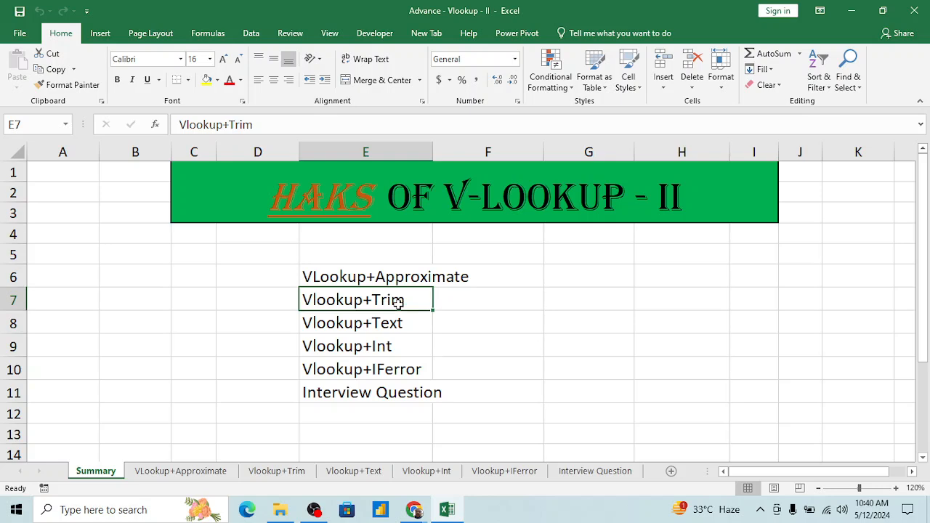
pyautogui.press('Down')
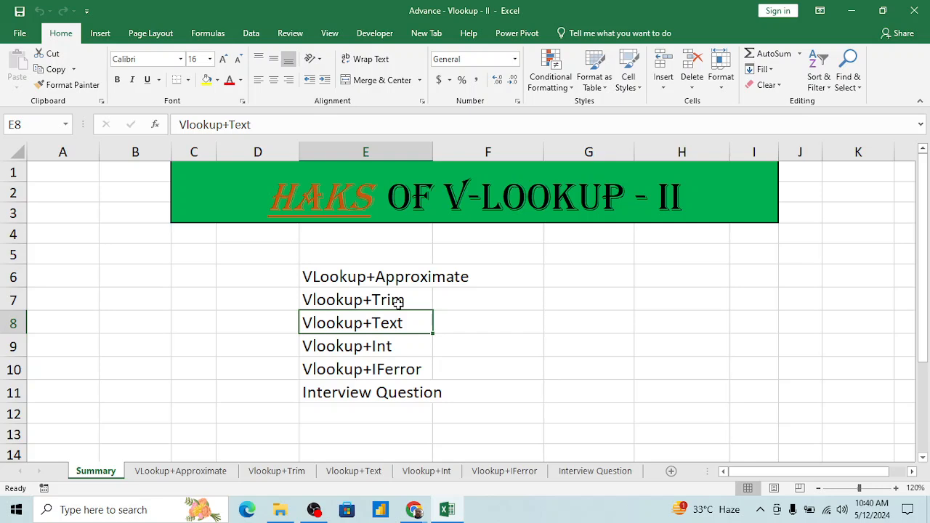
pyautogui.press('Down')
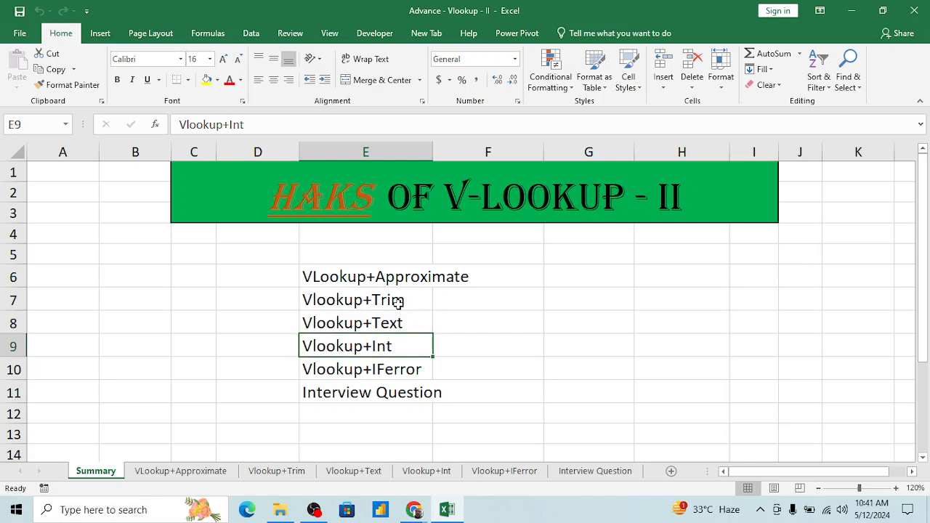
pyautogui.press('Down')
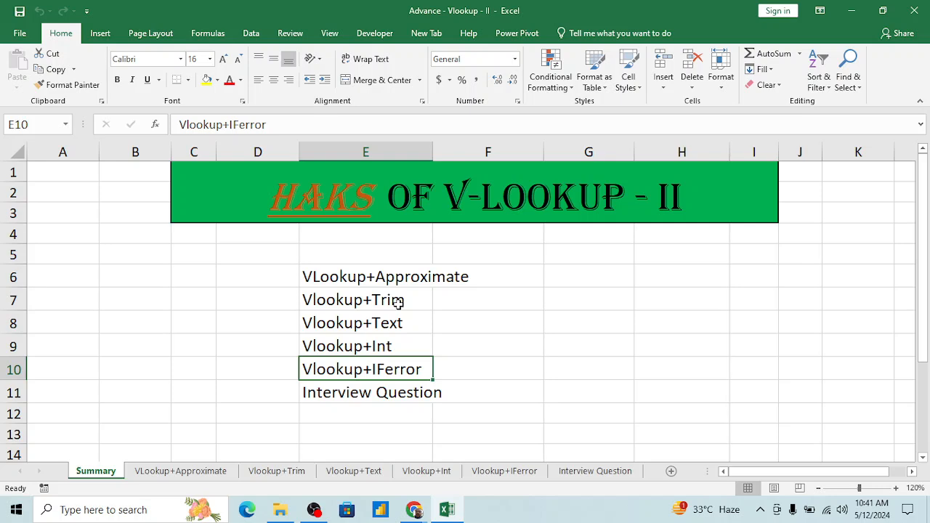
# Make the Interview Question entry in E11 of the Summary sheet bold.
pyautogui.press('Down')
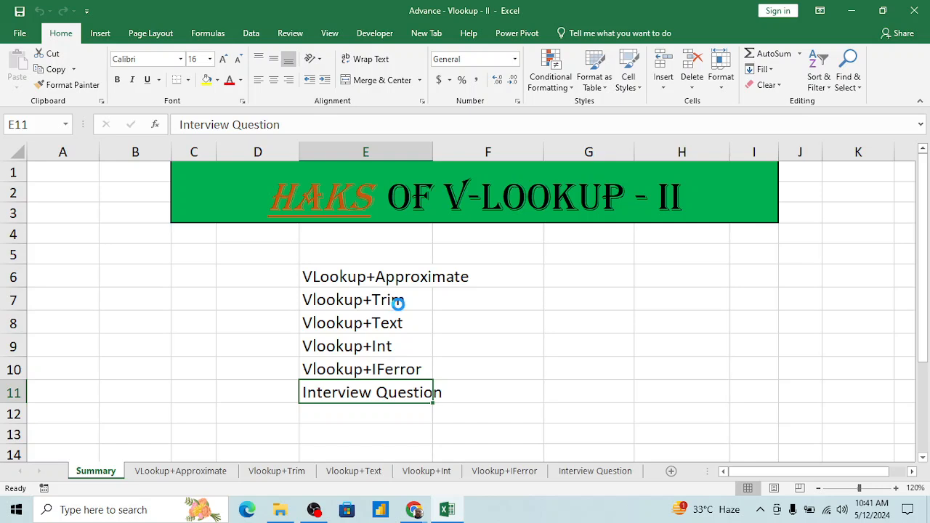
pyautogui.hotkey('ctrl', 'b')
pyautogui.click(412, 327)
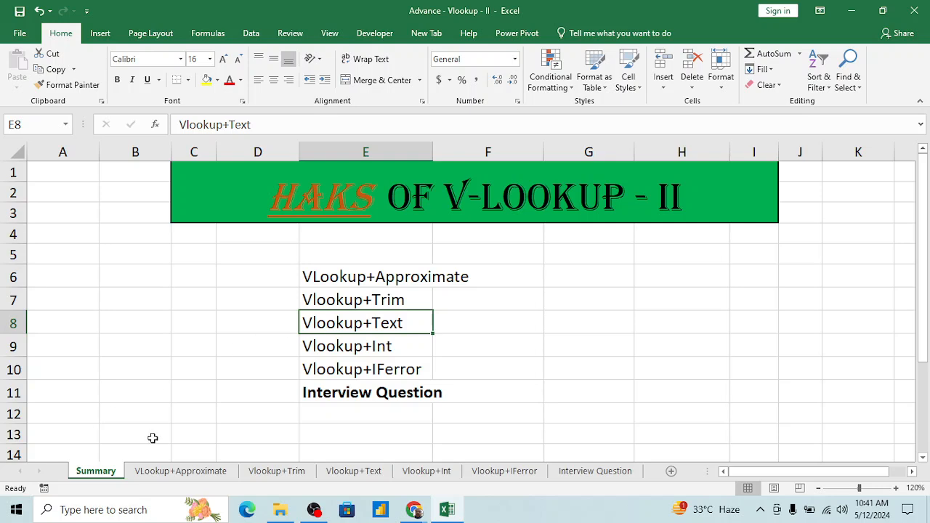
# Open the VLookup+Approximate sheet and examine its Date and Qtr columns.
pyautogui.click(186, 474)
pyautogui.click(270, 238)
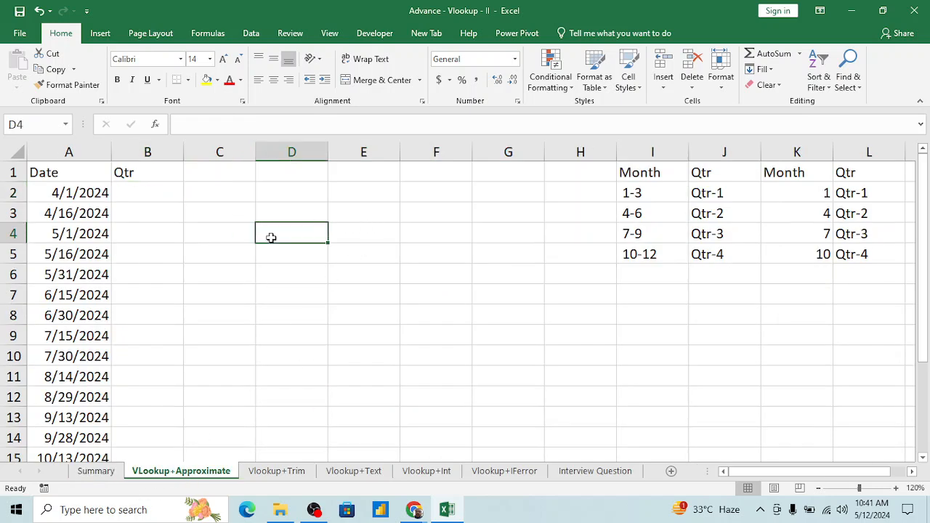
pyautogui.hotkey('ctrl', 'Up')
pyautogui.hotkey('ctrl', 'Left')
pyautogui.hotkey('ctrl', 'Left')
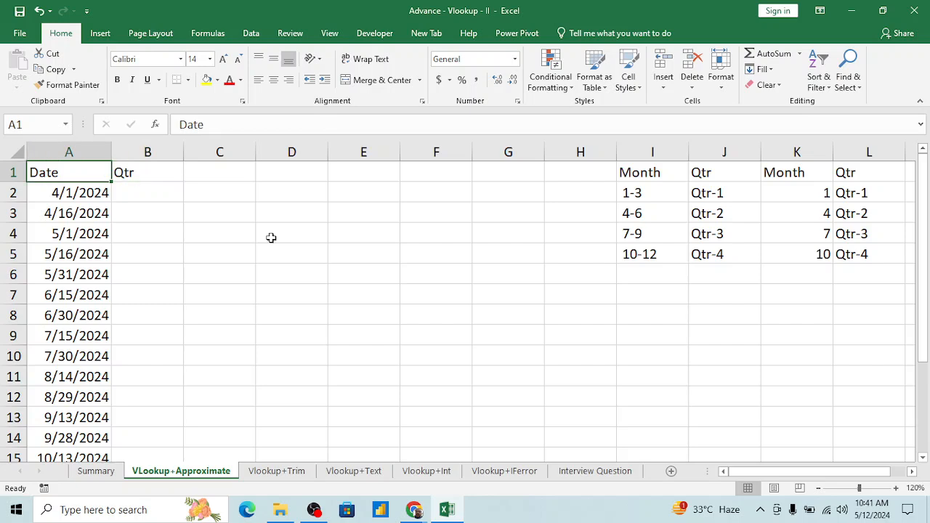
pyautogui.press('Down')
pyautogui.press('Up')
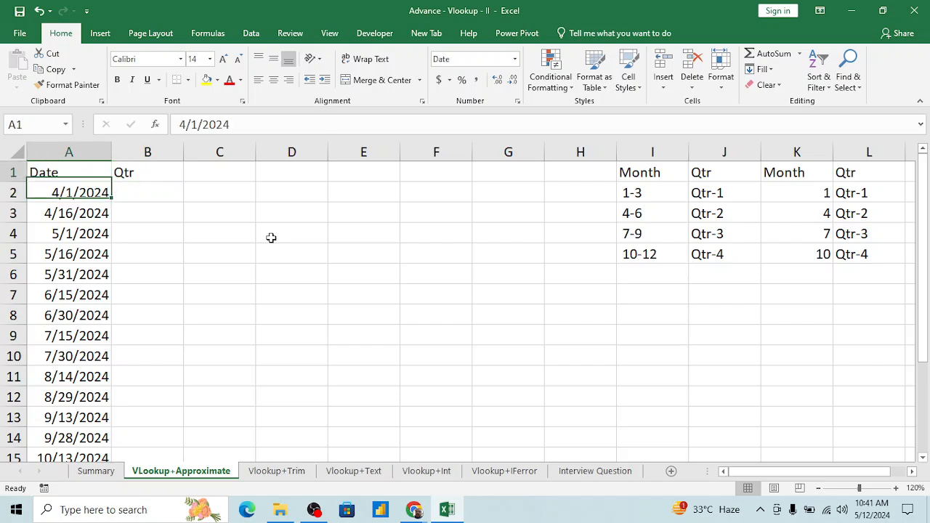
pyautogui.hotkey('ctrl', 'shift', 'Down')
pyautogui.hotkey('ctrl', 'Up')
pyautogui.press('Right')
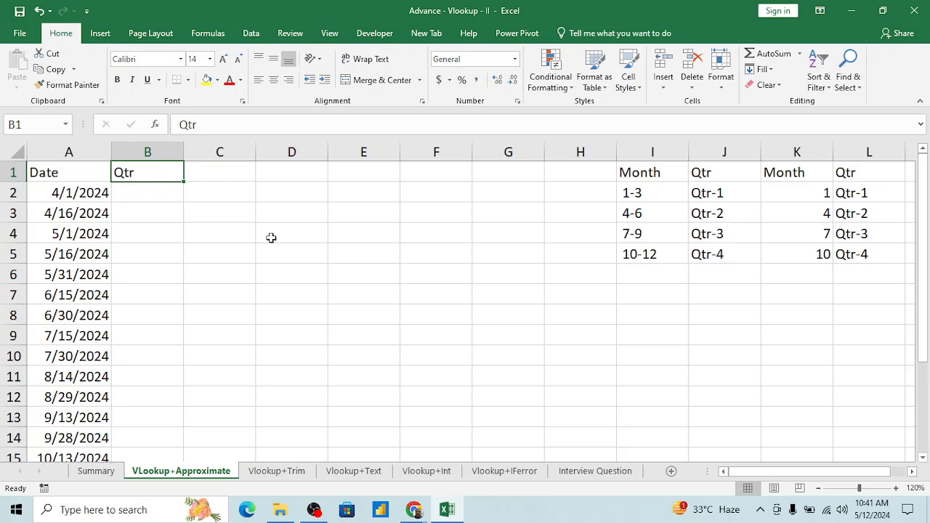
pyautogui.press('Left')
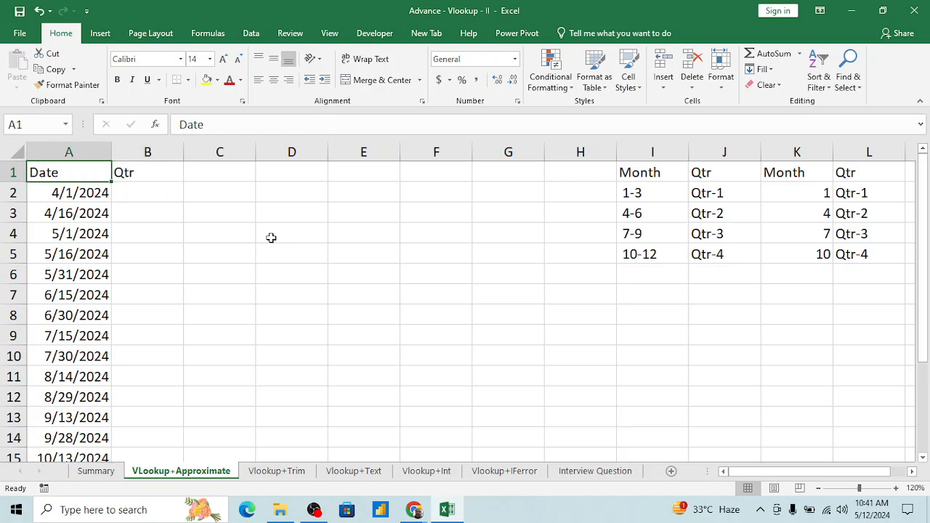
pyautogui.hotkey('shift', 'Right')
pyautogui.hotkey('ctrl', 'shift', 'Down')
pyautogui.hotkey('ctrl', 'Up')
pyautogui.press('Down')
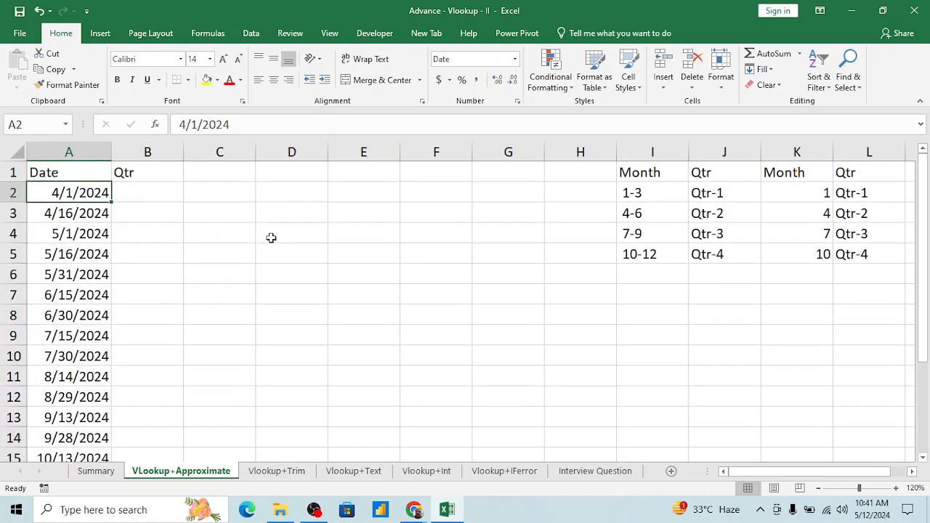
pyautogui.press('Up')
pyautogui.press('Right')
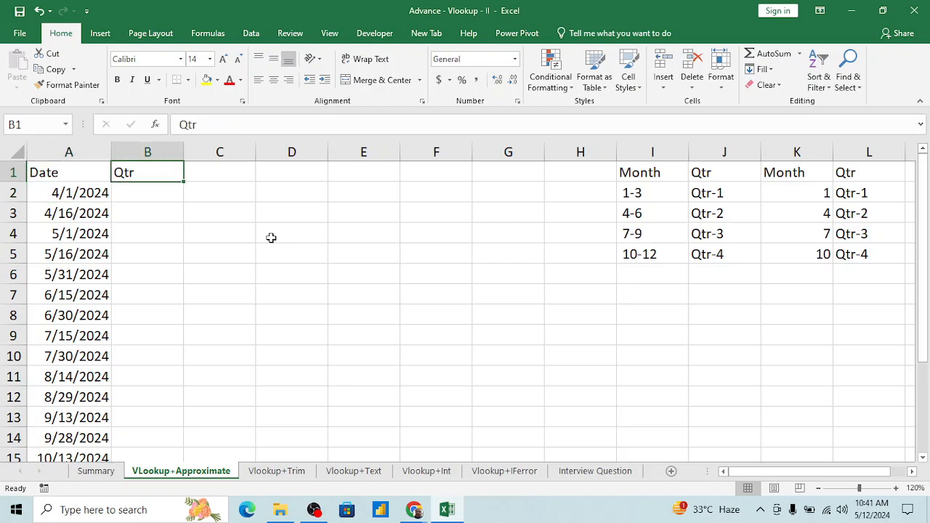
# Enter Jan in cell E2 and Feb in cell E3.
pyautogui.click(320, 193)
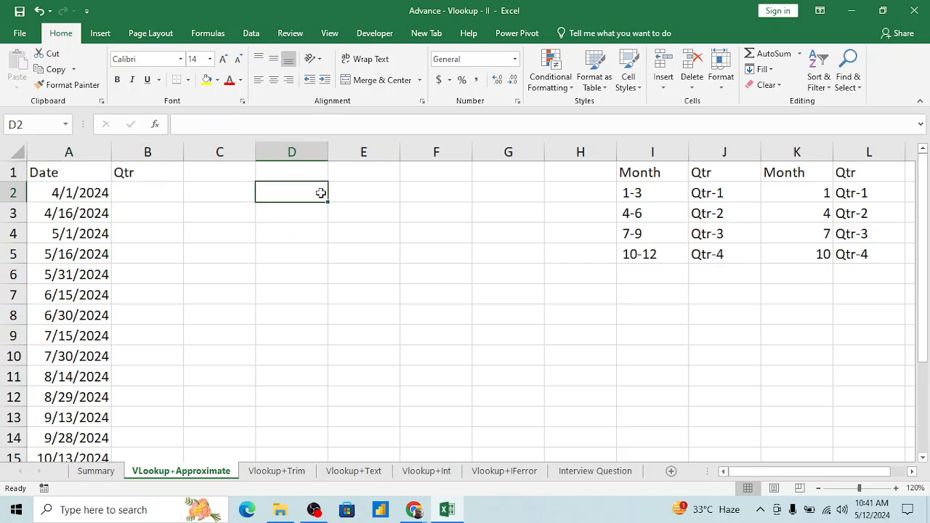
pyautogui.press('Up')
pyautogui.press('Right')
pyautogui.press('Down')
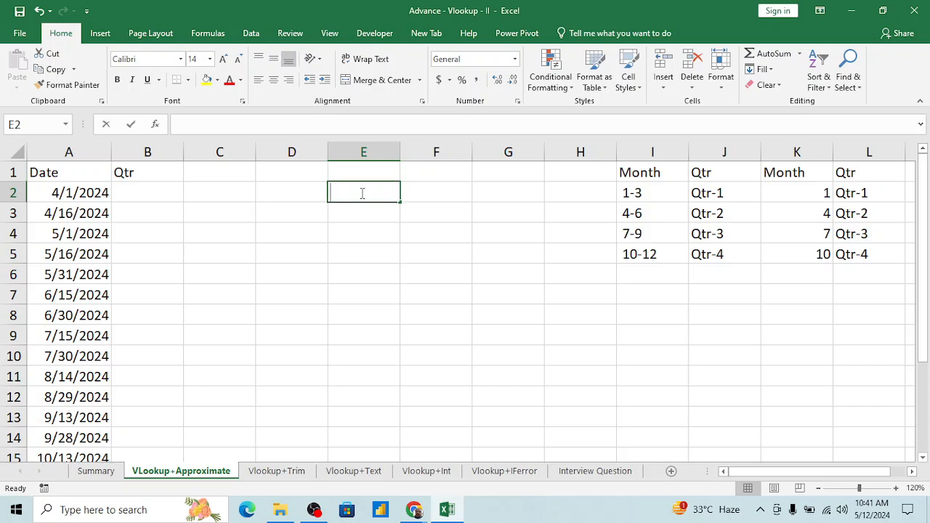
pyautogui.write('Jan')
pyautogui.press('Return')
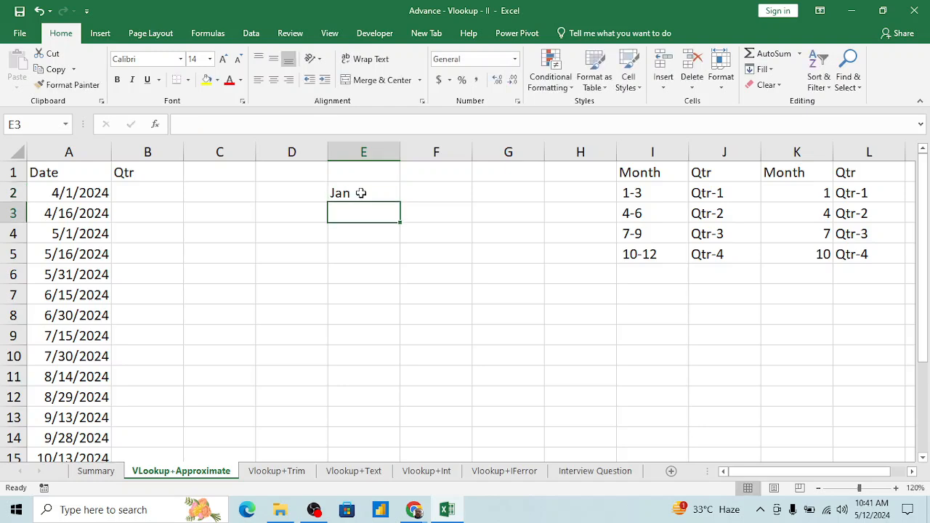
pyautogui.write('Feb')
pyautogui.press('Return')
# Extend the month series from E2:E3 down to Dec in E13.
pyautogui.click(361, 192)
pyautogui.hotkey('shift', 'Down')
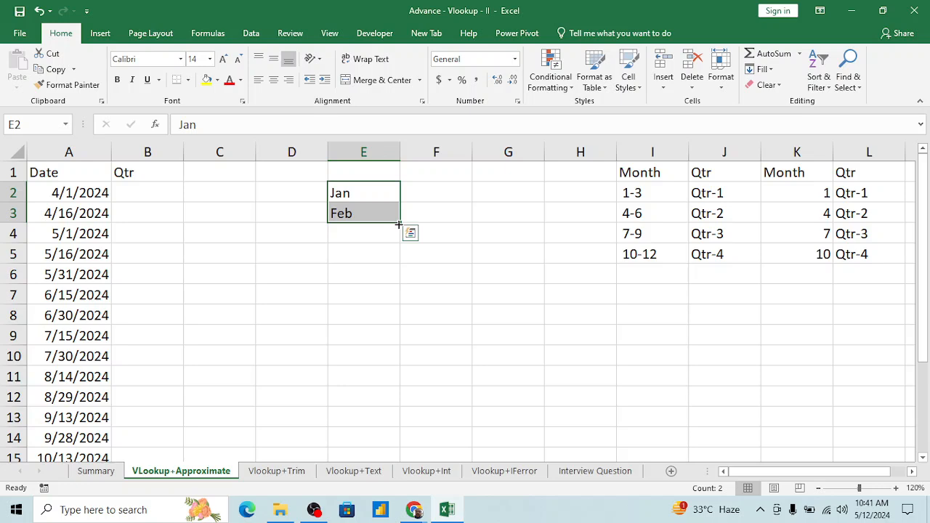
pyautogui.moveTo(399, 224); pyautogui.dragTo(402, 416)
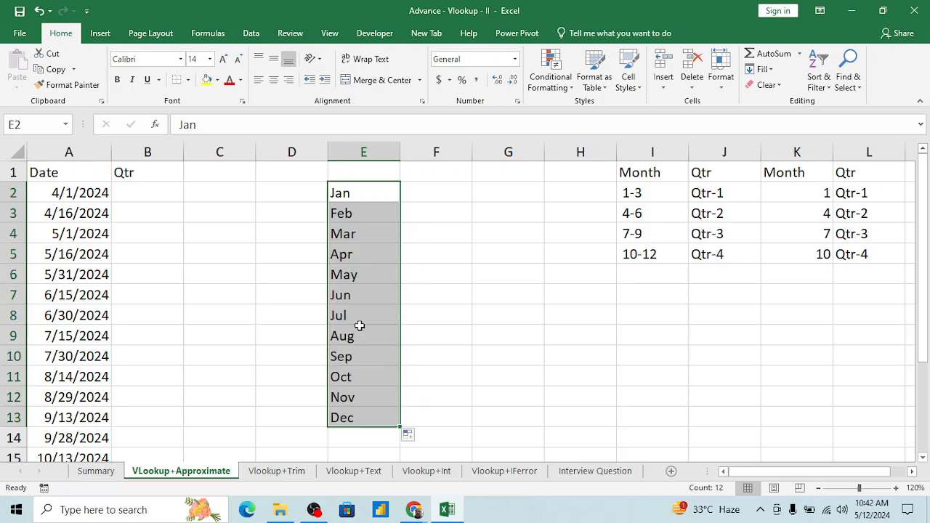
# Examine the January-to-December list in column E as four three-month quarter groups.
pyautogui.click(359, 327)
pyautogui.hotkey('ctrl', 'Up')
pyautogui.hotkey('ctrl', 'Up')
pyautogui.press('Down')
pyautogui.hotkey('shift', 'Down')
pyautogui.hotkey('shift', 'Down')
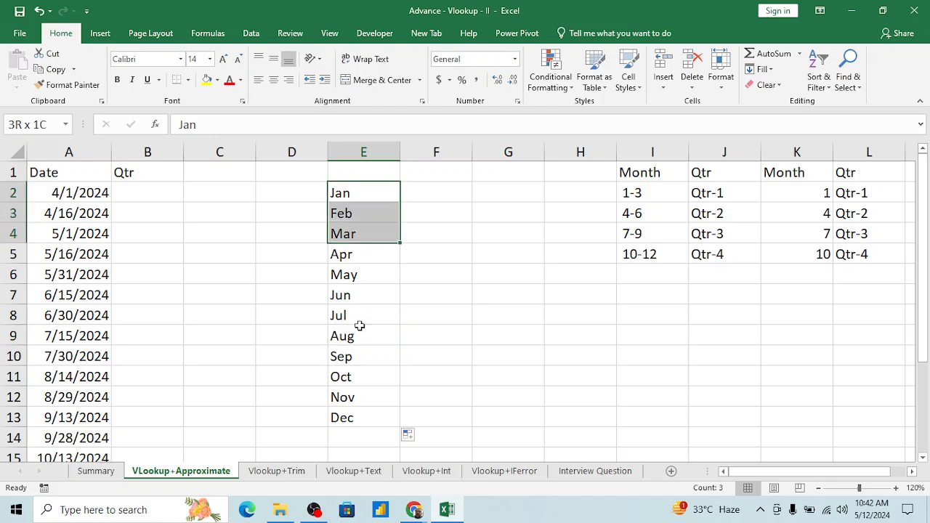
pyautogui.press('Down')
pyautogui.press('Down')
pyautogui.press('Down')
pyautogui.hotkey('shift', 'Down')
pyautogui.hotkey('shift', 'Down')
pyautogui.press('Down')
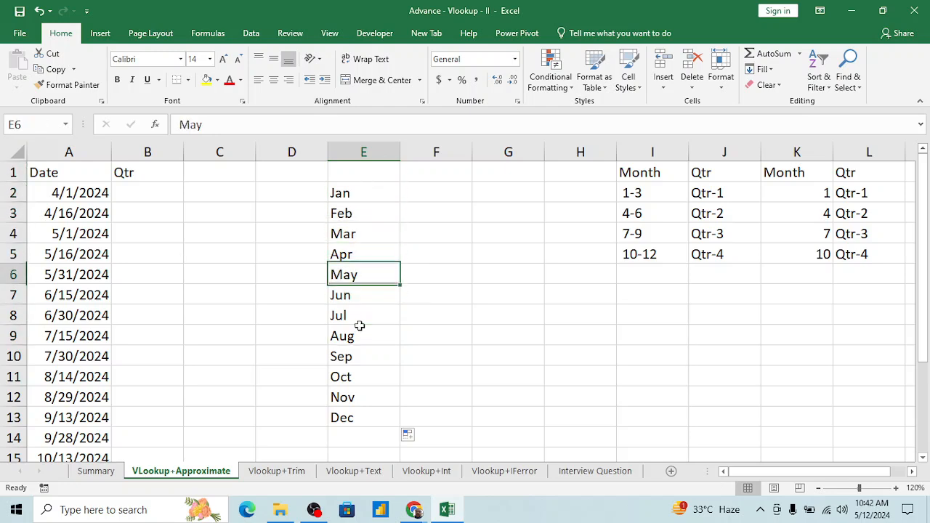
pyautogui.press('Down')
pyautogui.press('Down')
pyautogui.hotkey('shift', 'Down')
pyautogui.hotkey('shift', 'Down')
pyautogui.press('Down')
pyautogui.press('Down')
pyautogui.press('Down')
pyautogui.press('Down')
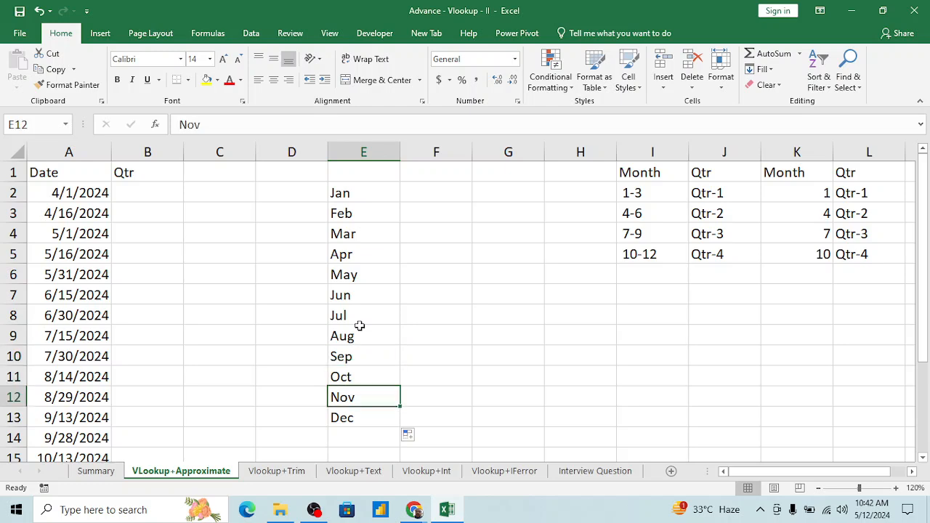
pyautogui.press('Up')
pyautogui.hotkey('shift', 'Down')
pyautogui.hotkey('shift', 'Down')
# Move the Jan, Feb and Mar entries from E2:E4 to below Dec, starting at E14.
pyautogui.hotkey('ctrl', 'Up')
pyautogui.hotkey('ctrl', 'Up')
pyautogui.press('Down')
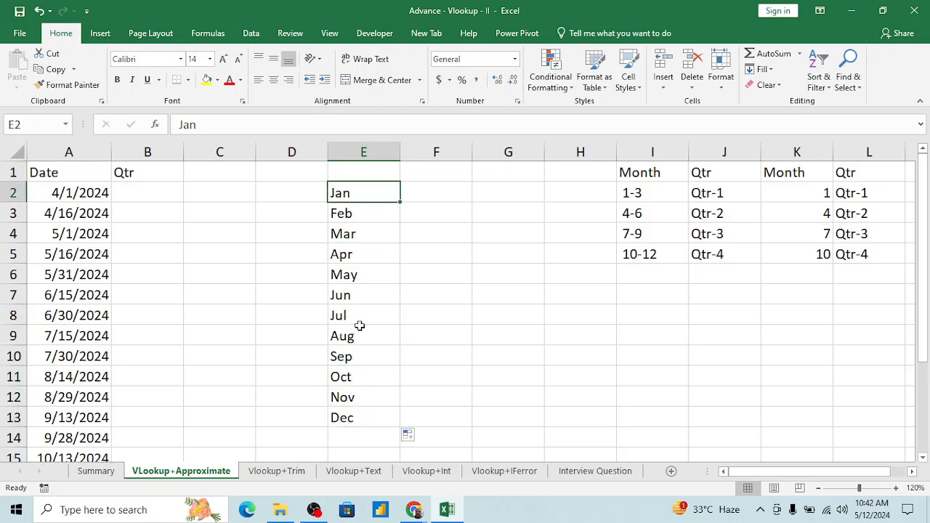
pyautogui.hotkey('shift', 'Down')
pyautogui.hotkey('shift', 'Down')
pyautogui.hotkey('ctrl', 'c')
pyautogui.press('Down')
pyautogui.press('Down')
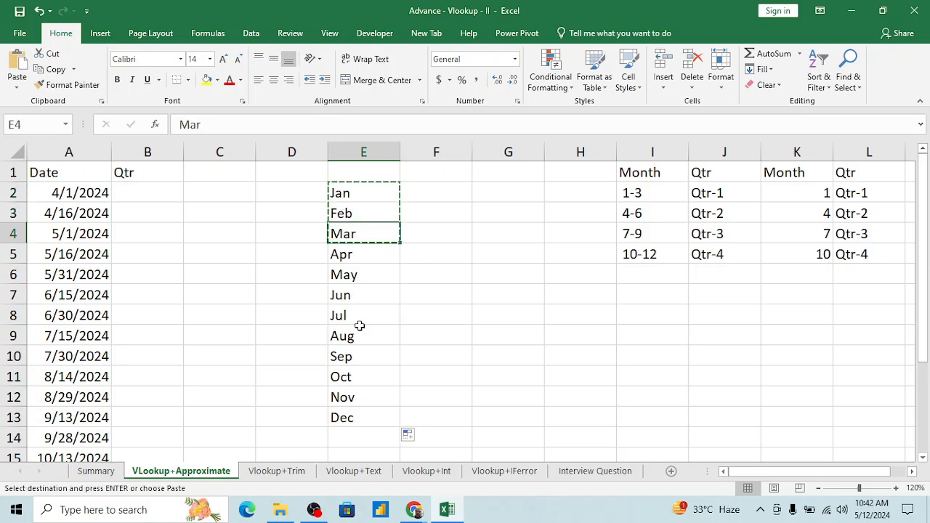
pyautogui.press('Down')
pyautogui.press('Down')
pyautogui.press('Down')
pyautogui.press('Down')
pyautogui.press('Down')
pyautogui.press('Down')
pyautogui.press('Down')
pyautogui.press('Down')
pyautogui.press('Down')
pyautogui.press('Down')
pyautogui.hotkey('ctrl', 'v')
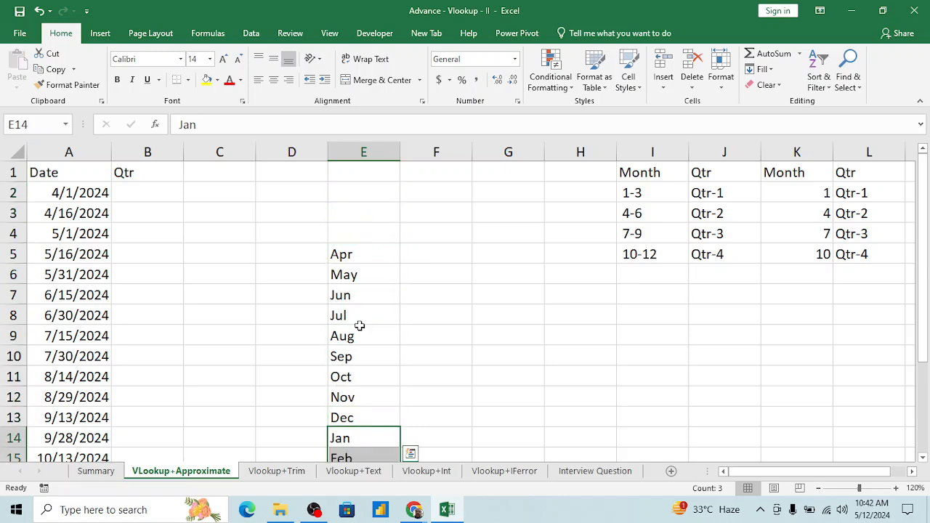
# Examine the reordered months in column E in quarter groups, starting with Apr to Jun.
pyautogui.hotkey('ctrl', 'Up')
pyautogui.hotkey('shift', 'Down')
pyautogui.hotkey('shift', 'Down')
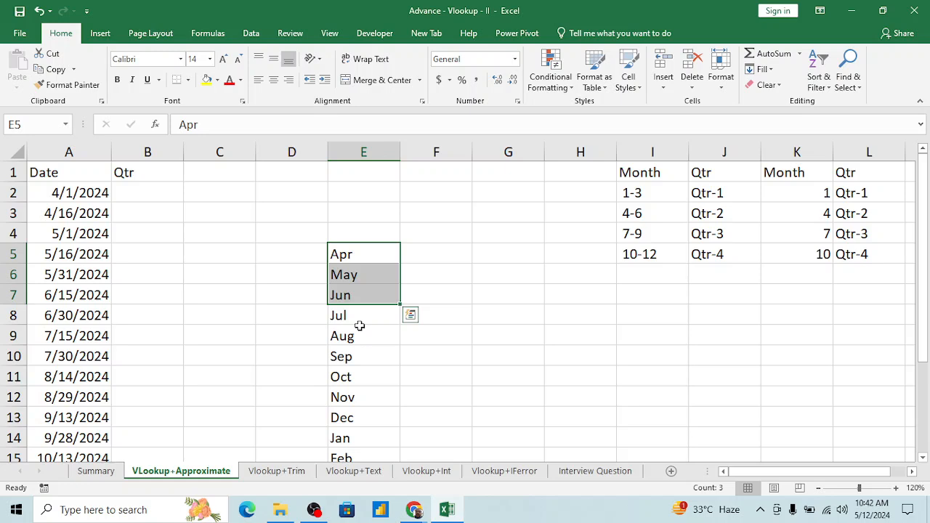
pyautogui.press('Down')
pyautogui.press('Down')
pyautogui.press('Down')
pyautogui.hotkey('shift', 'Down')
pyautogui.hotkey('shift', 'Down')
pyautogui.hotkey('shift', 'Down')
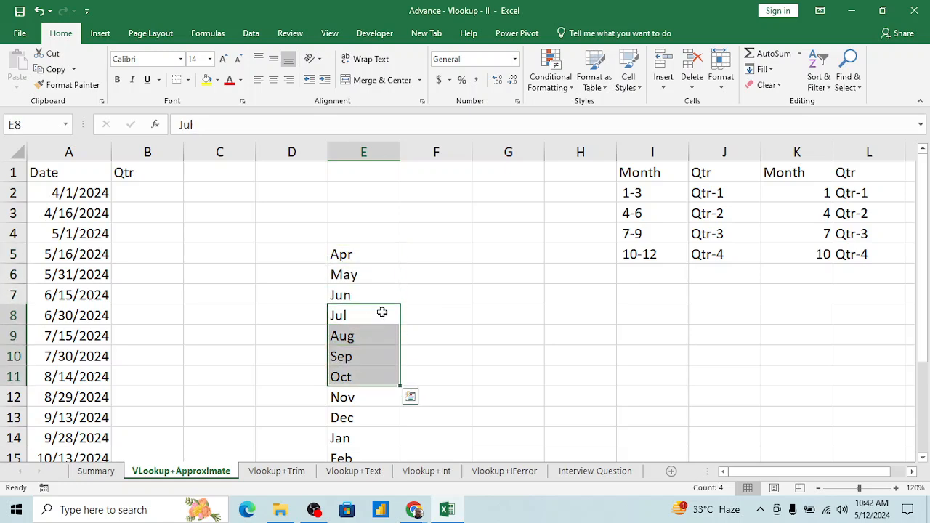
# Review the full April-to-March month list in column E from E5 to E16.
pyautogui.click(432, 254)
pyautogui.scroll(-1, 433, 254)
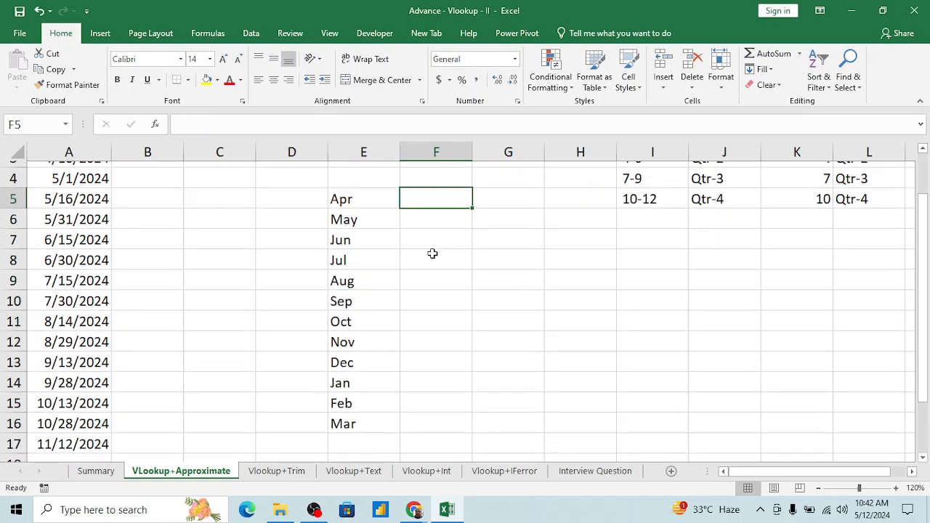
pyautogui.scroll(-1, 432, 254)
pyautogui.scroll(2, 432, 254)
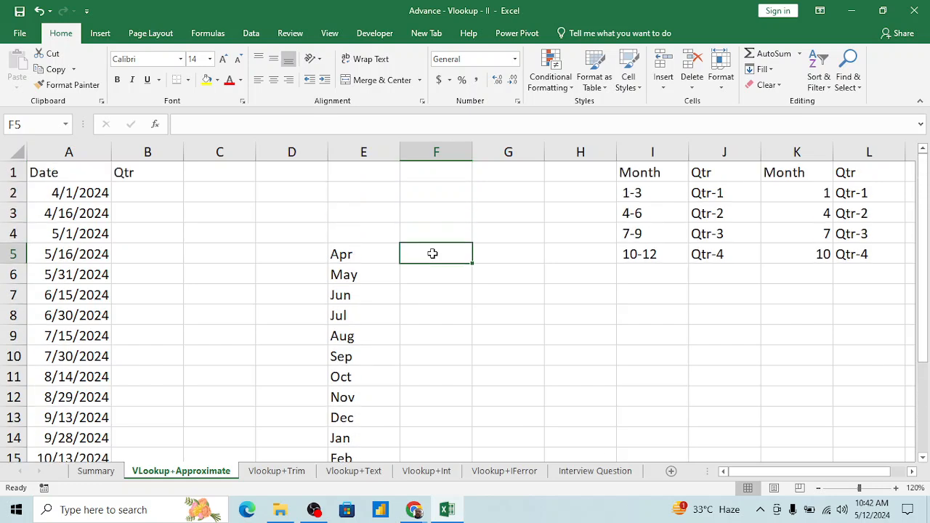
pyautogui.click(362, 254)
pyautogui.hotkey('ctrl', 'shift', 'Down')
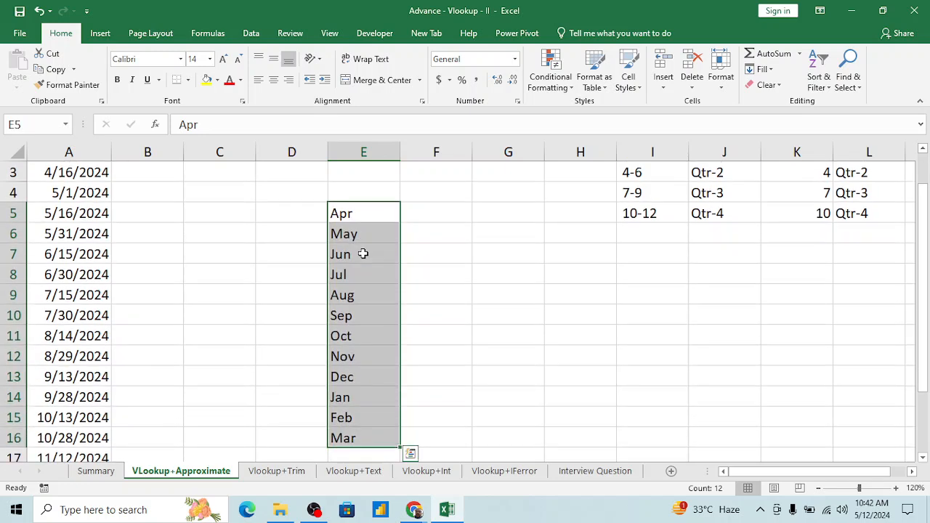
pyautogui.press('Up')
pyautogui.press('Up')
pyautogui.press('Up')
pyautogui.press('Down')
pyautogui.press('Down')
pyautogui.press('Down')
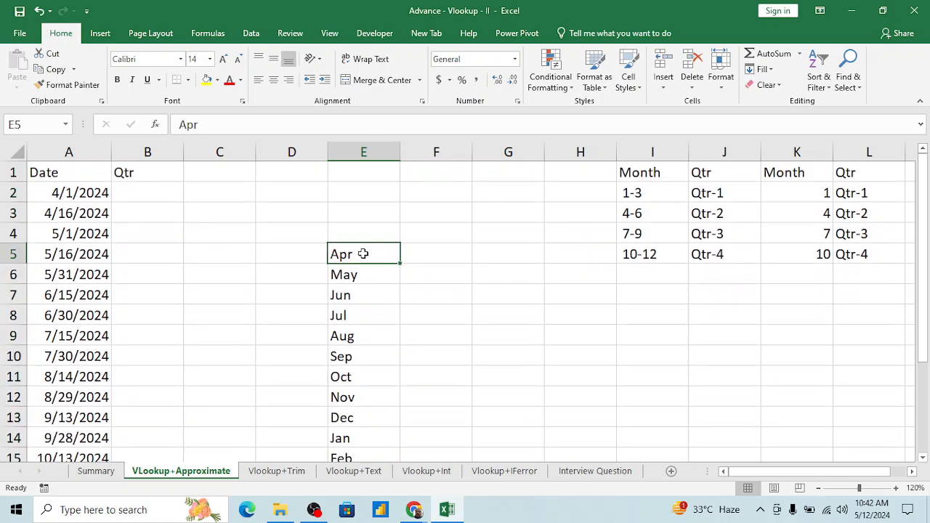
pyautogui.press('Up')
pyautogui.press('Up')
pyautogui.press('Up')
pyautogui.press('Up')
pyautogui.press('Right')
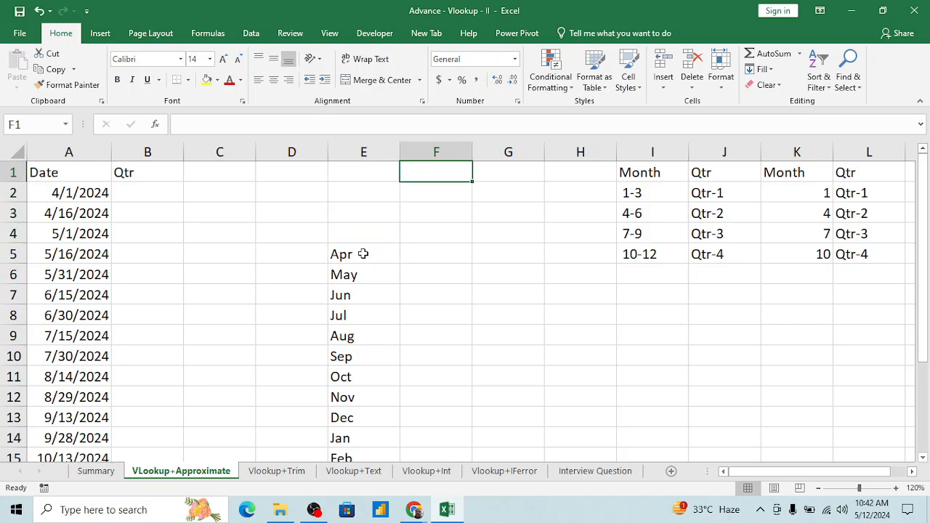
# Examine the month-range and quarter lookup table in columns I and J, along with the adjacent table through column L.
pyautogui.press('Right')
pyautogui.press('Right')
pyautogui.press('Right')
pyautogui.hotkey('shift', 'Right')
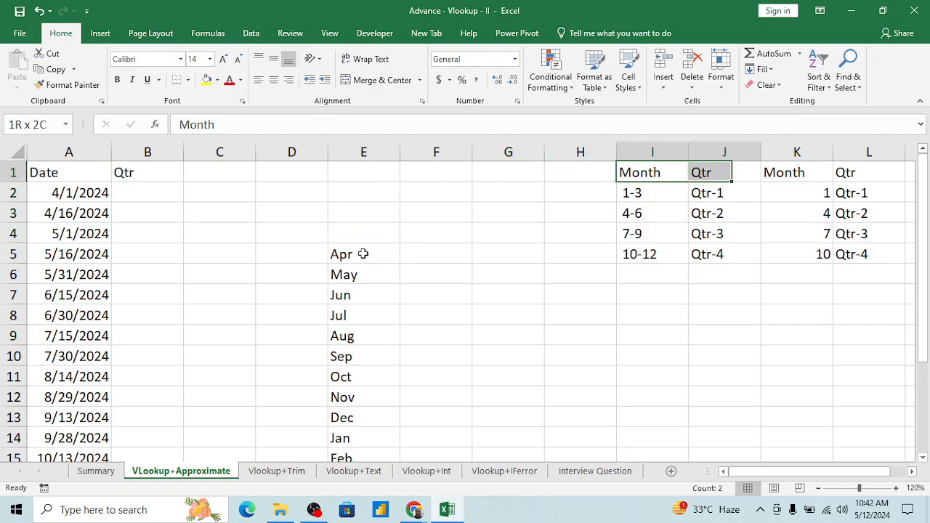
pyautogui.press('Down')
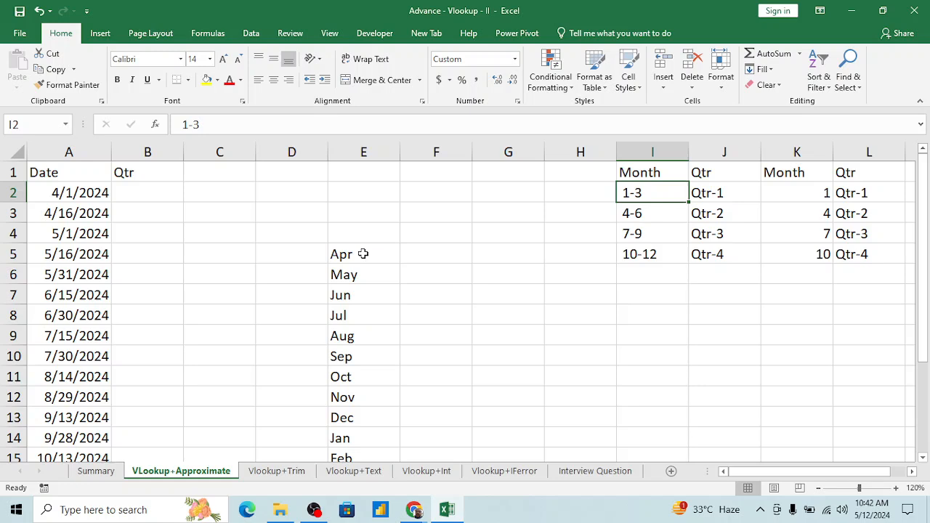
pyautogui.press('Down')
pyautogui.press('Up')
pyautogui.press('Down')
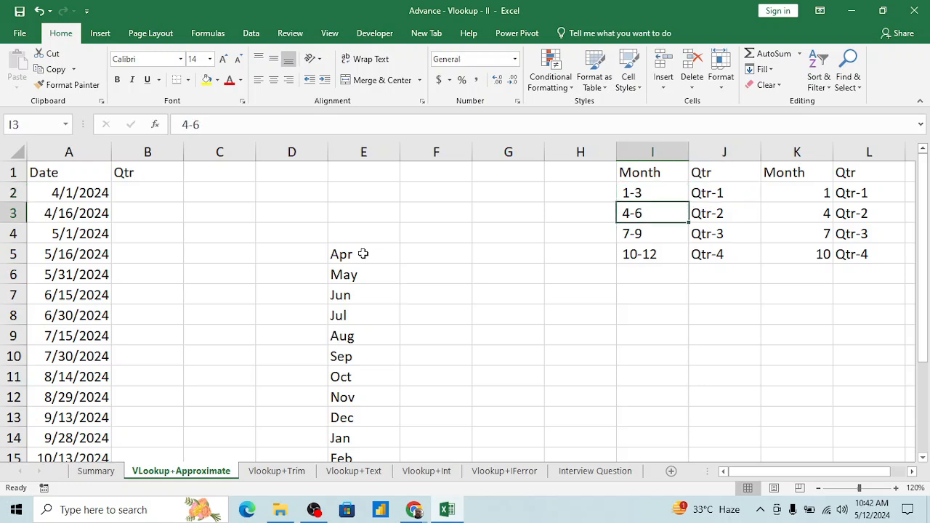
pyautogui.hotkey('shift', 'Right')
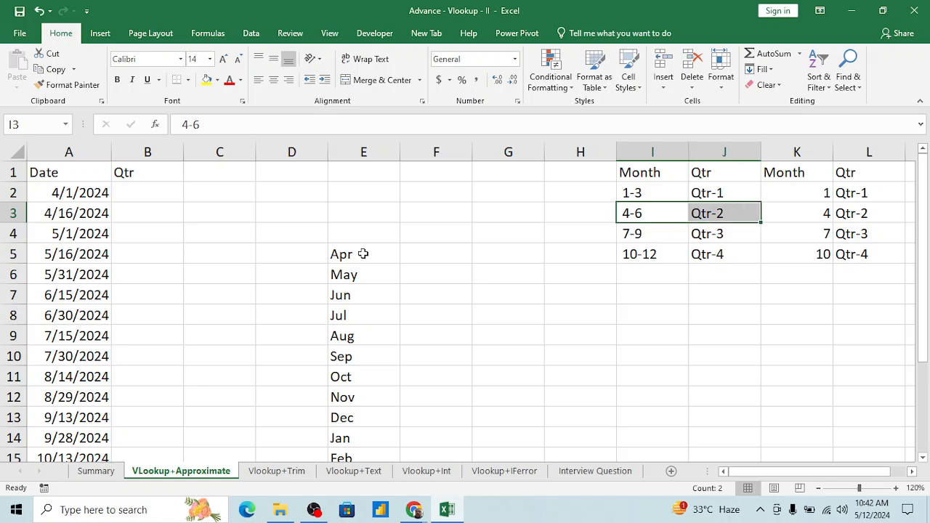
pyautogui.press('Down')
pyautogui.press('Right')
pyautogui.press('Down')
pyautogui.press('Left')
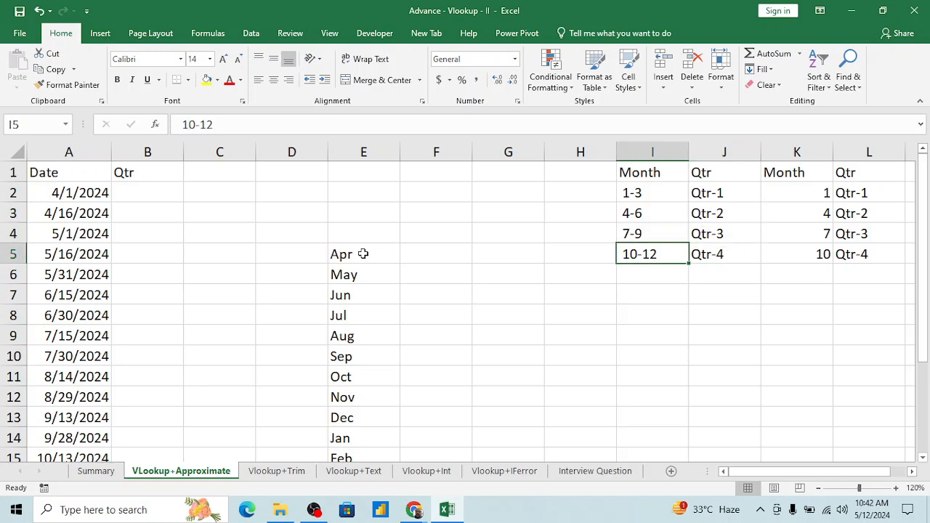
pyautogui.press('Up')
pyautogui.press('Up')
pyautogui.press('Up')
pyautogui.press('Up')
pyautogui.hotkey('ctrl', 'shift', 'Right')
pyautogui.hotkey('ctrl', 'shift', 'Down')
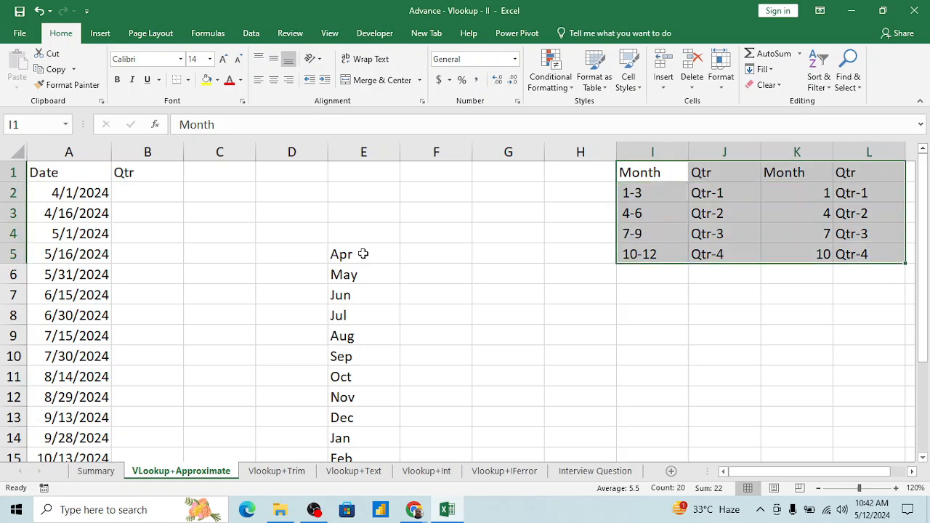
# Clear the April-to-March month list from E5:E16.
pyautogui.press('Left')
pyautogui.hotkey('ctrl', 'Left')
pyautogui.press('Right')
pyautogui.press('Right')
pyautogui.press('Down')
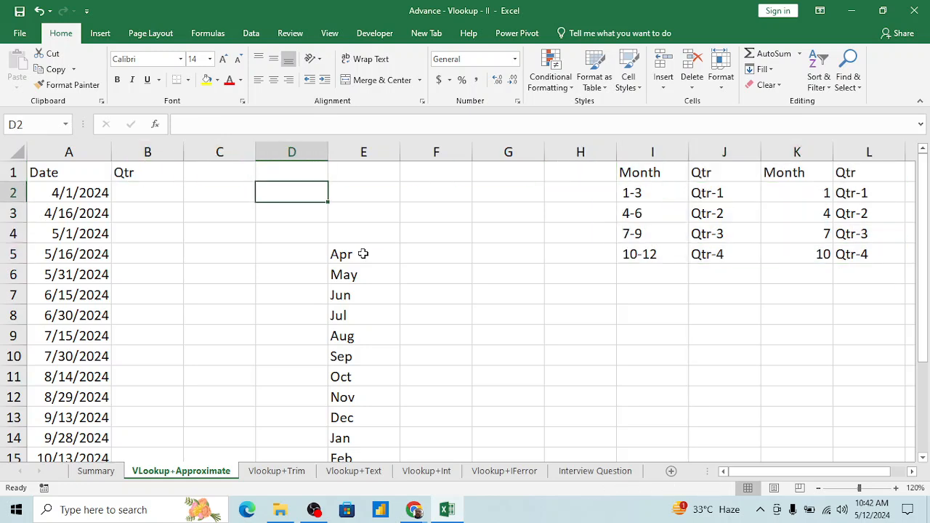
pyautogui.press('Down')
pyautogui.press('Down')
pyautogui.press('Down')
pyautogui.press('Right')
pyautogui.hotkey('ctrl', 'shift', 'Down')
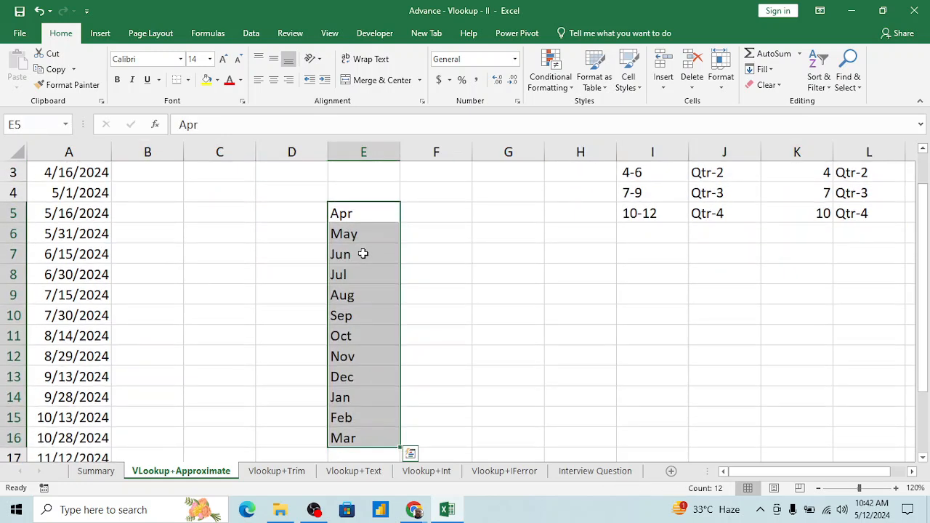
pyautogui.press('Delete')
pyautogui.hotkey('ctrl', 'Up')
# Examine the Date and Qtr columns, checking the list of dates that need a quarter.
pyautogui.press('Left')
pyautogui.press('Left')
pyautogui.press('Left')
pyautogui.press('Left')
pyautogui.hotkey('ctrl', 'shift', 'Right')
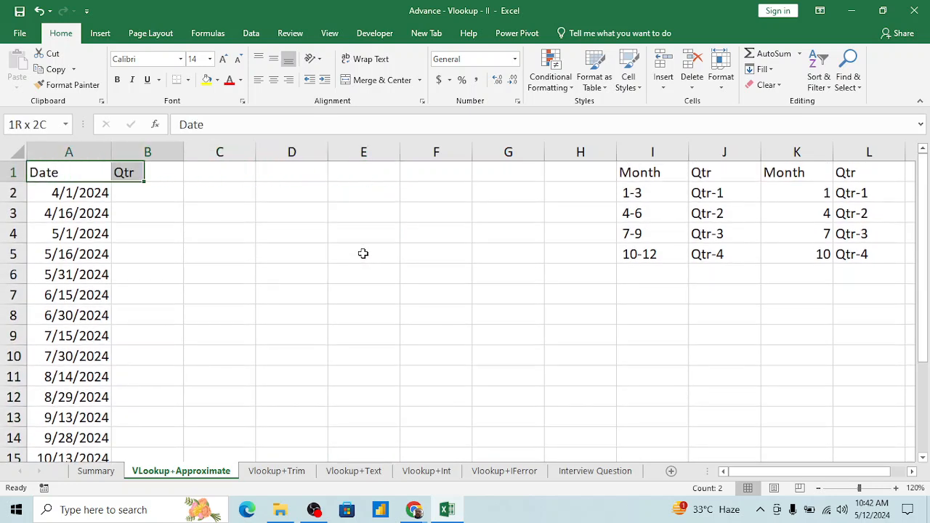
pyautogui.hotkey('ctrl', 'shift', 'Down')
pyautogui.hotkey('ctrl', 'Up')
pyautogui.press('Down')
pyautogui.press('Right')
pyautogui.press('Right')
pyautogui.press('Right')
pyautogui.press('Right')
pyautogui.press('Right')
pyautogui.press('Right')
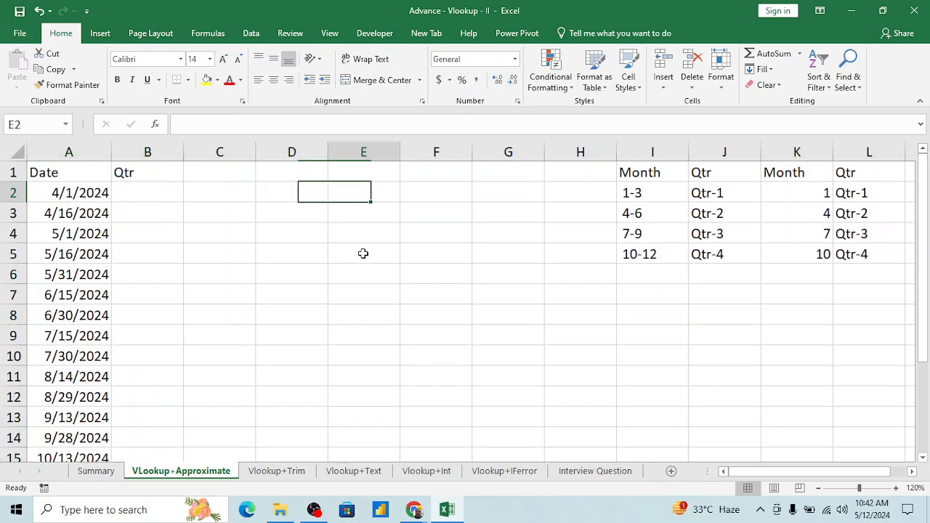
pyautogui.press('Right')
pyautogui.press('Left')
pyautogui.hotkey('ctrl', 'Left')
pyautogui.hotkey('ctrl', 'shift', 'Down')
# Delete the empty column F.
pyautogui.press('Right')
pyautogui.press('Right')
pyautogui.press('Right')
pyautogui.press('Right')
pyautogui.press('Right')
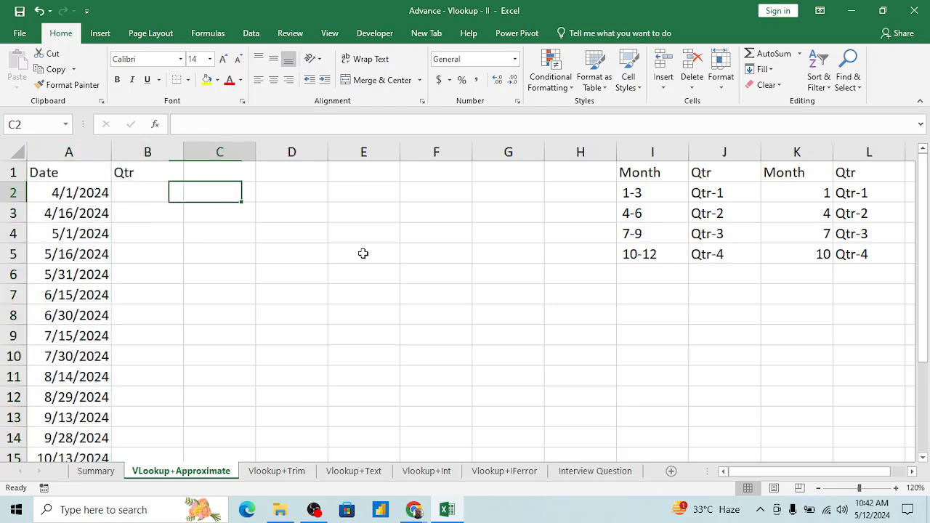
pyautogui.hotkey('ctrl', 'space')
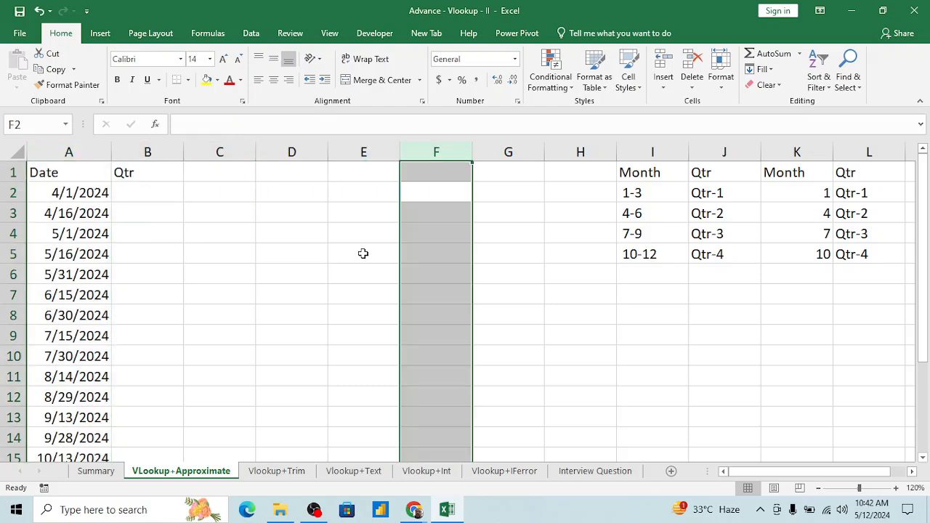
pyautogui.hotkey('ctrl', '-')
# Apply all borders and a yellow fill to the second Month and Qtr lookup table in J1:K5.
pyautogui.press('Right')
pyautogui.press('Right')
pyautogui.press('Up')
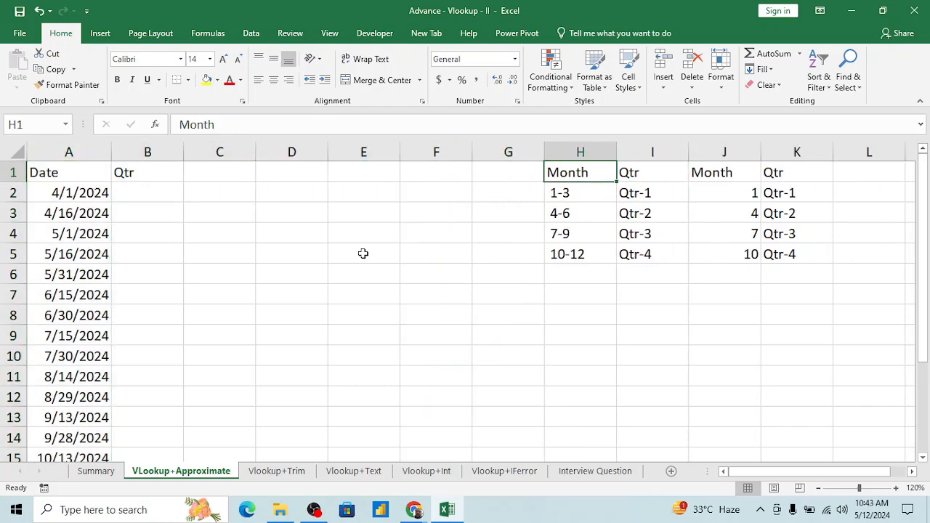
pyautogui.hotkey('shift', 'Right')
pyautogui.hotkey('ctrl', 'shift', 'Down')
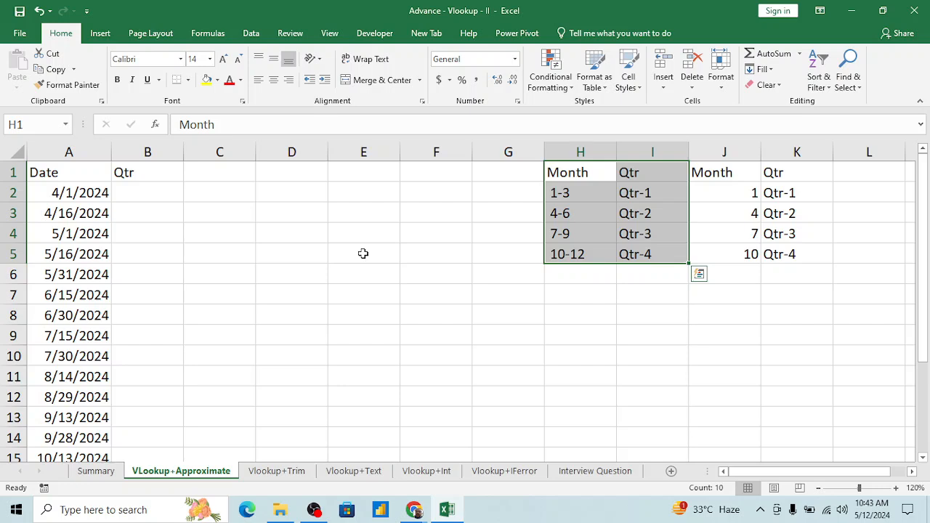
pyautogui.press('Down')
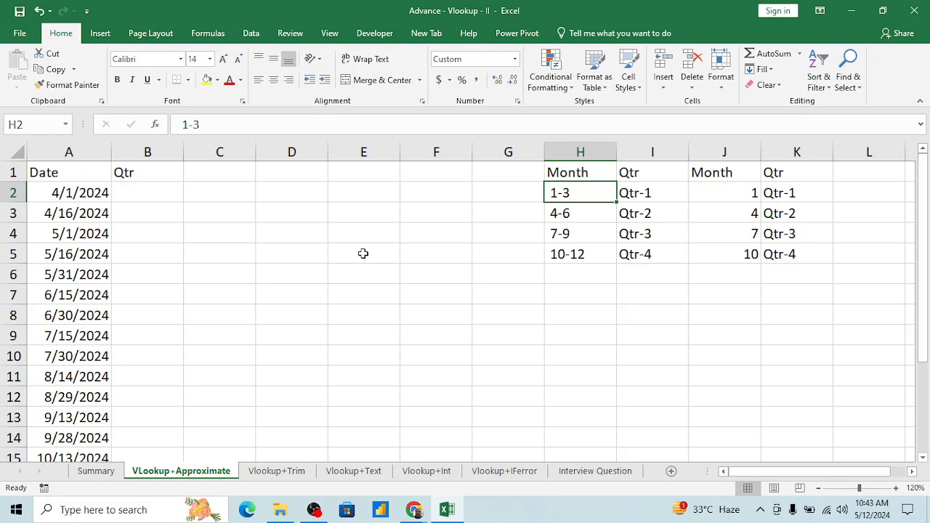
pyautogui.press('Right')
pyautogui.press('Right')
pyautogui.press('Up')
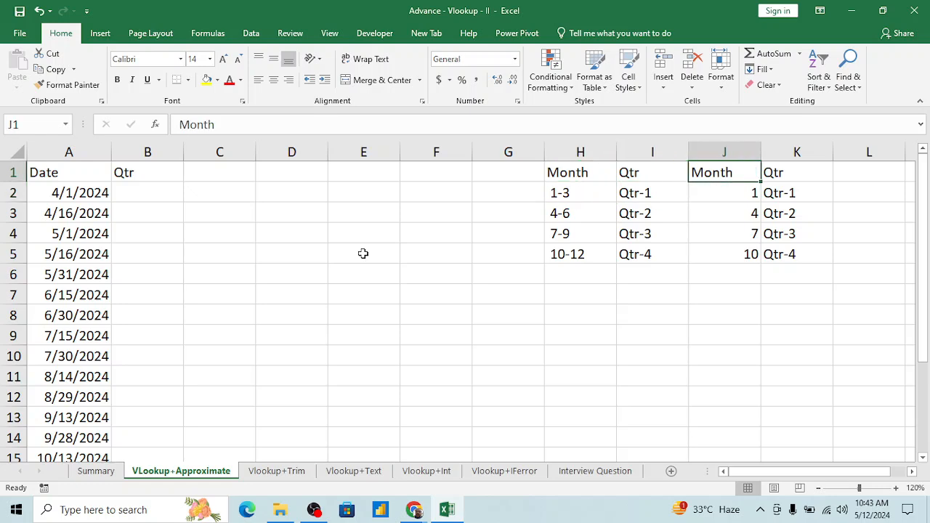
pyautogui.hotkey('shift', 'Right')
pyautogui.hotkey('ctrl', 'shift', 'Down')
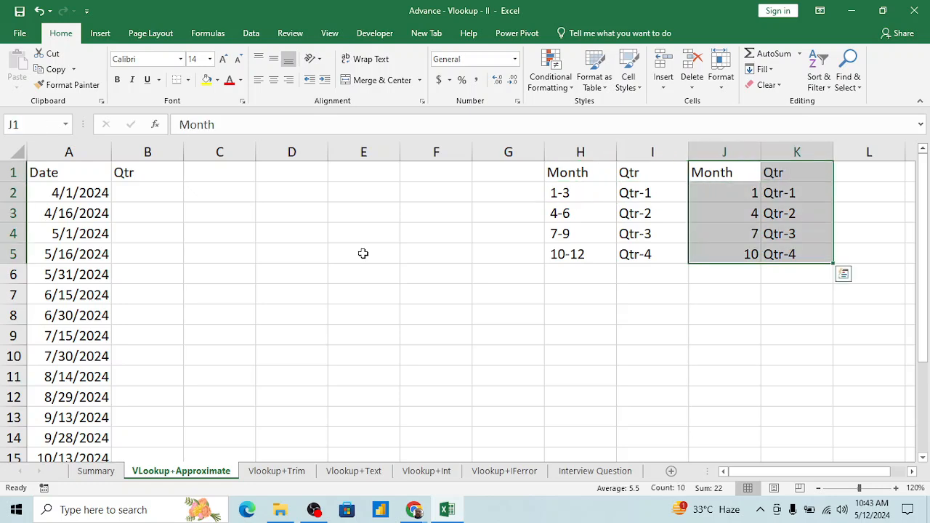
pyautogui.press('alt')
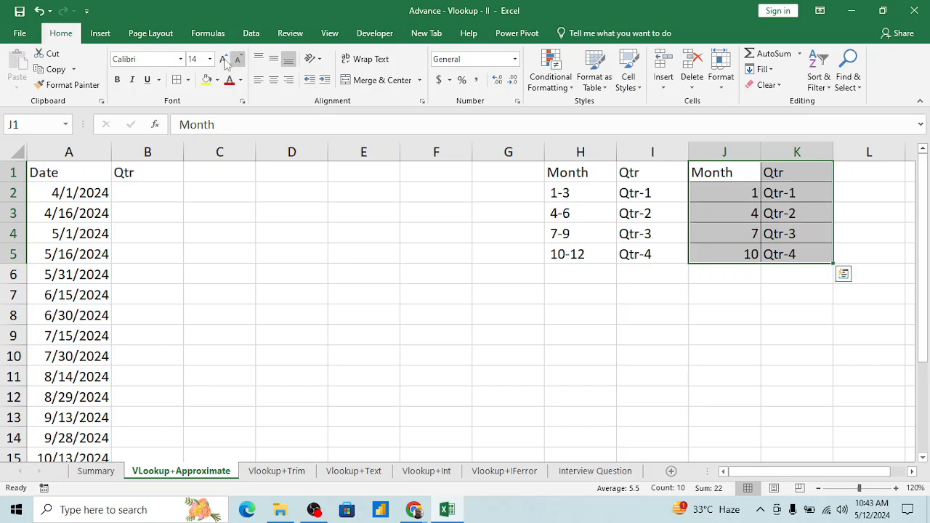
pyautogui.click(207, 81)
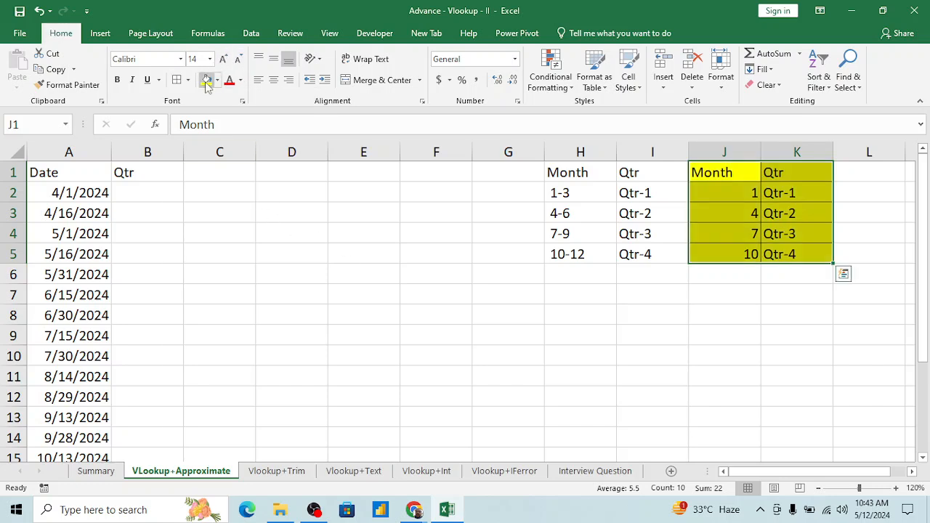
# Examine the text month ranges, from 1-3 to 10-12, in column H.
pyautogui.click(724, 186)
pyautogui.press('Left')
pyautogui.press('Left')
pyautogui.press('Left')
pyautogui.press('Right')
pyautogui.hotkey('shift', 'Down')
pyautogui.hotkey('shift', 'Down')
pyautogui.hotkey('shift', 'Down')
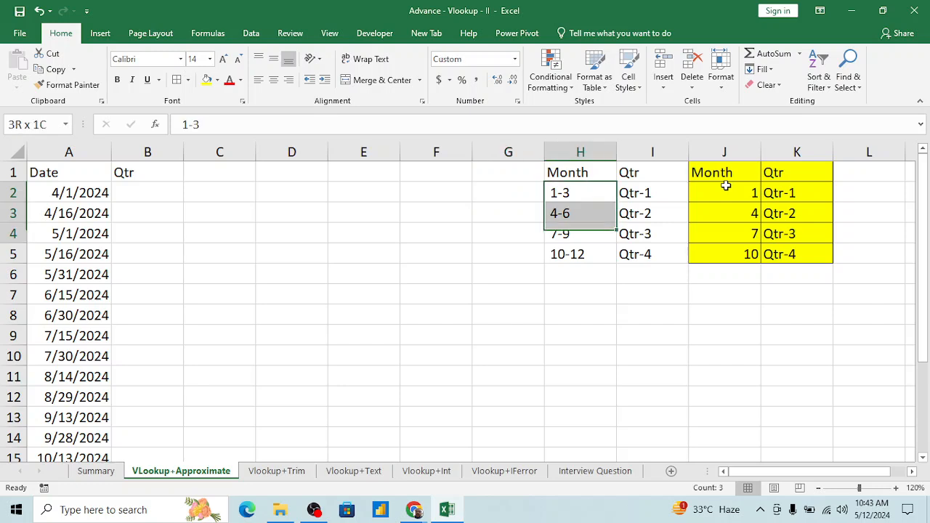
pyautogui.press('Down')
pyautogui.press('Up')
pyautogui.press('Down')
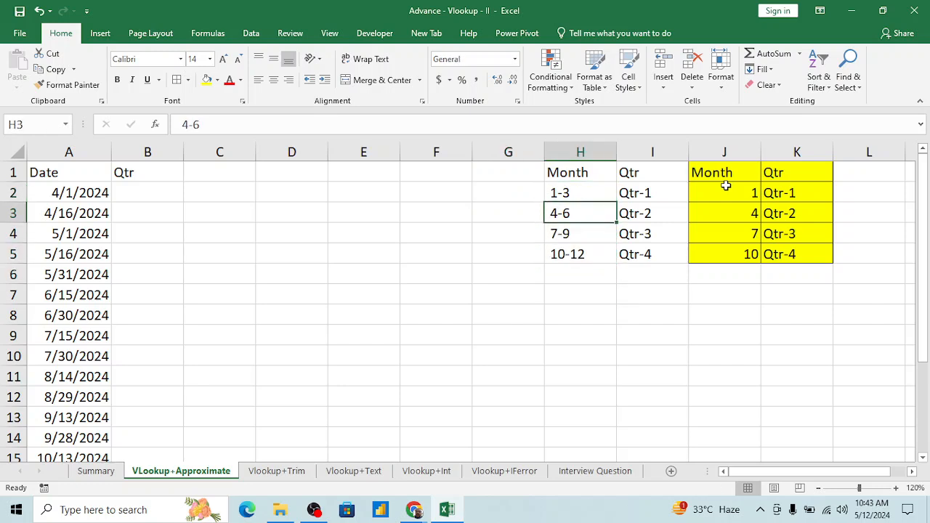
pyautogui.press('Down')
pyautogui.press('Down')
pyautogui.press('Down')
# Examine the starting month numbers and their quarters in the yellow table, comparing them with the month-range table.
pyautogui.press('Right')
pyautogui.press('Right')
pyautogui.press('Up')
pyautogui.press('Up')
pyautogui.press('Up')
pyautogui.press('Up')
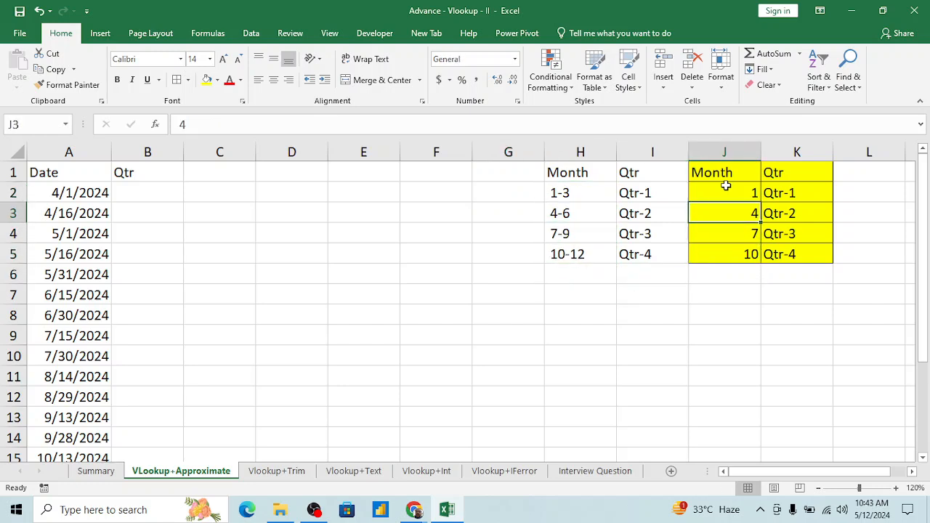
pyautogui.press('Right')
pyautogui.press('Down')
pyautogui.press('Down')
pyautogui.press('Down')
pyautogui.press('Down')
pyautogui.press('Up')
pyautogui.press('Up')
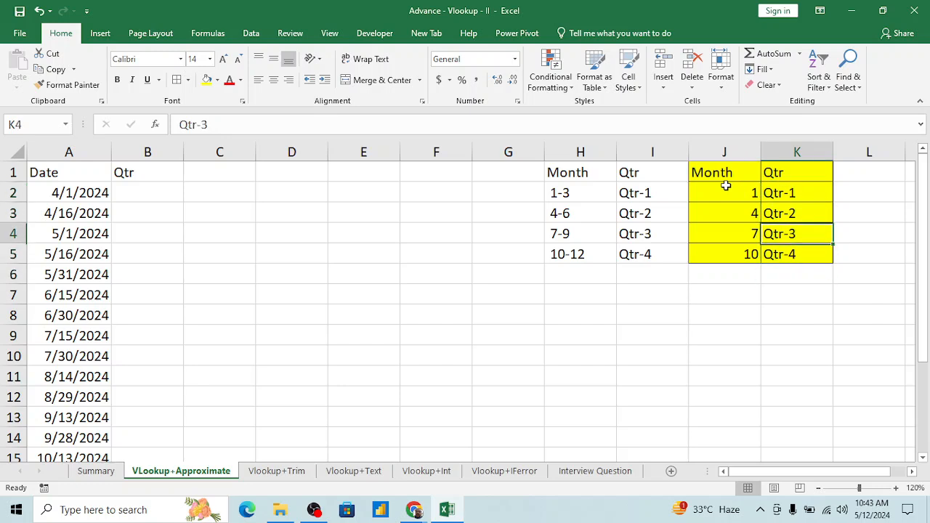
pyautogui.press('Up')
pyautogui.press('Up')
pyautogui.press('Up')
pyautogui.press('Left')
pyautogui.press('Left')
pyautogui.press('Left')
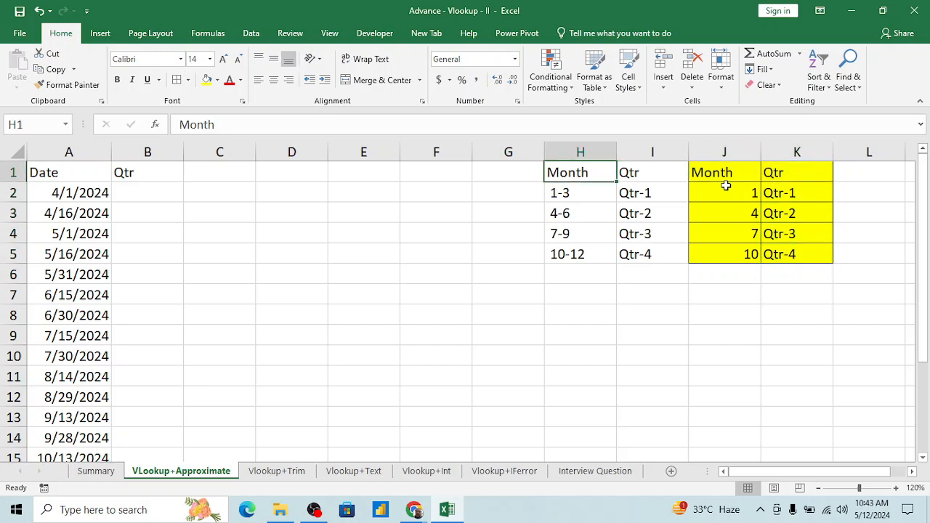
pyautogui.press('Home')
pyautogui.press('Down')
pyautogui.press('Right')
pyautogui.press('F2')
pyautogui.write('=vl')
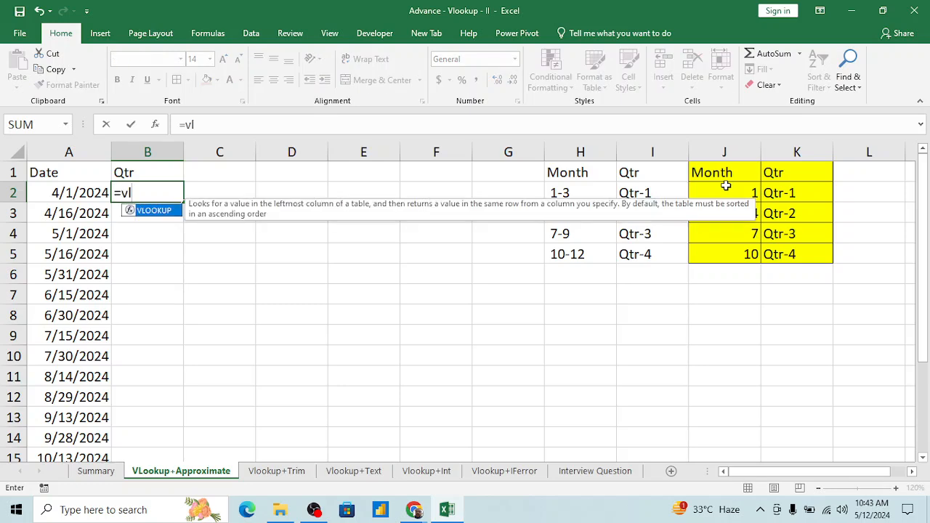
pyautogui.press('Tab')
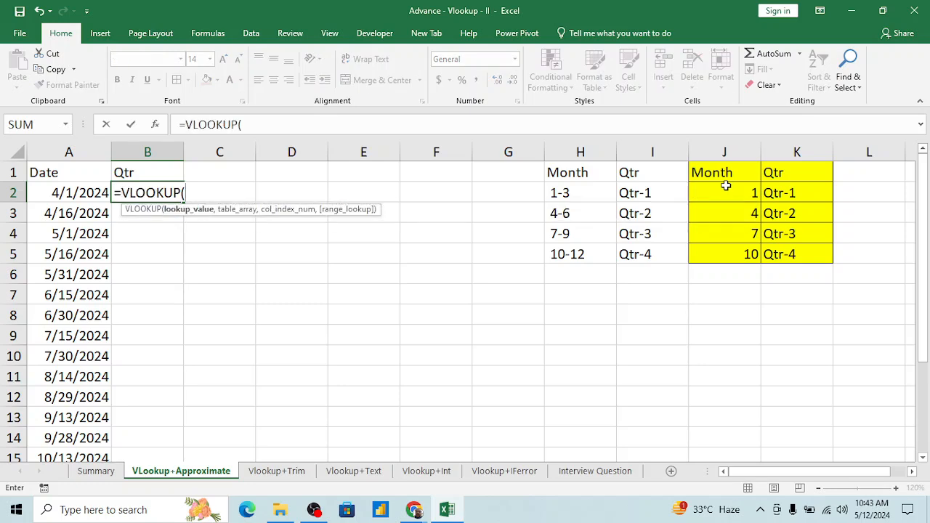
pyautogui.press('Left')
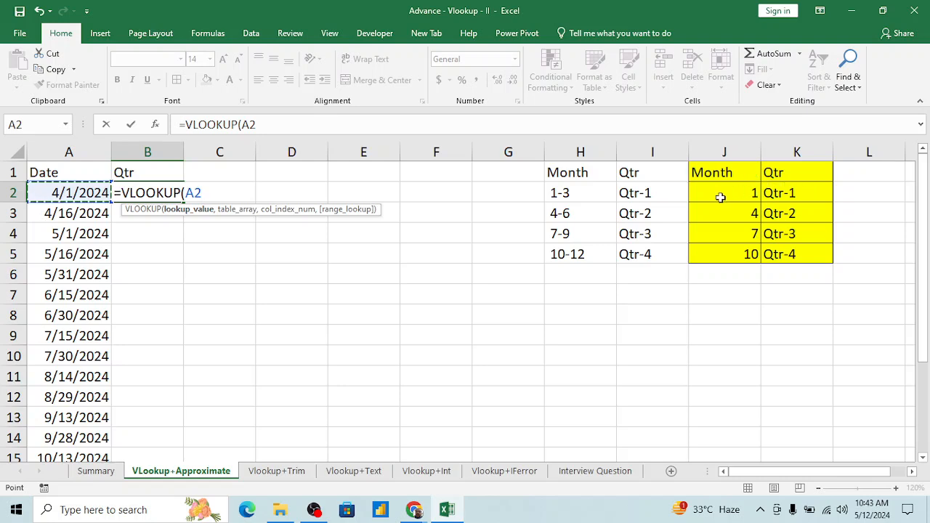
pyautogui.press('Escape')
# Enter =MONTH(A2) in B2 to extract the month number from the first date.
pyautogui.press('Left')
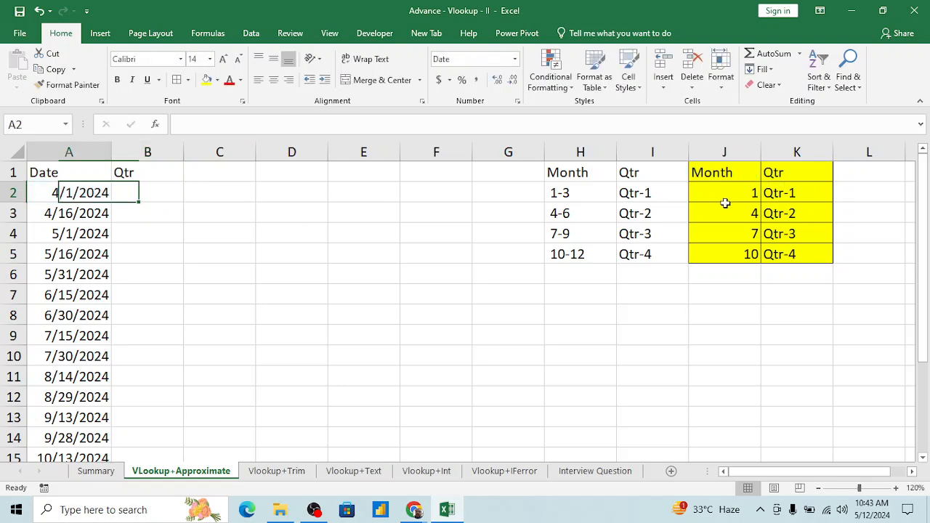
pyautogui.press('Right')
pyautogui.press('Left')
pyautogui.press('Right')
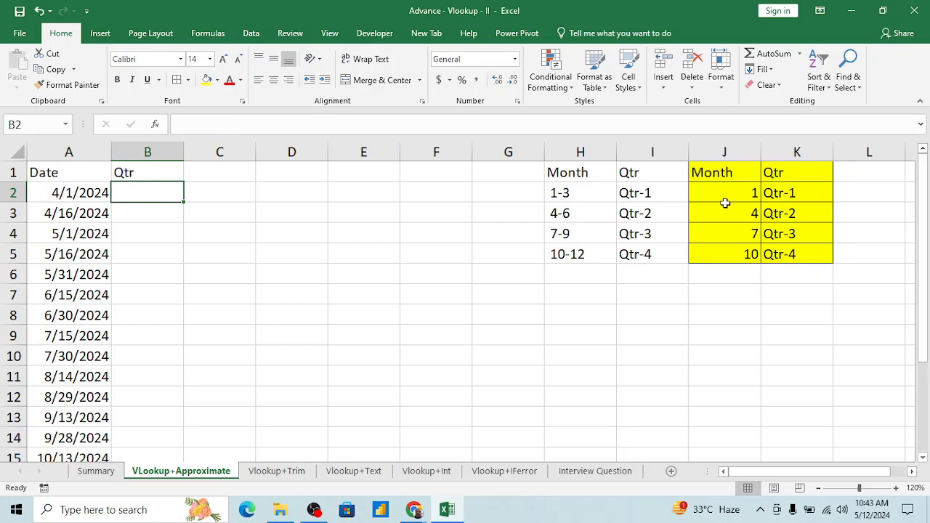
pyautogui.write('=mon')
pyautogui.press('Tab')
pyautogui.press('Left')
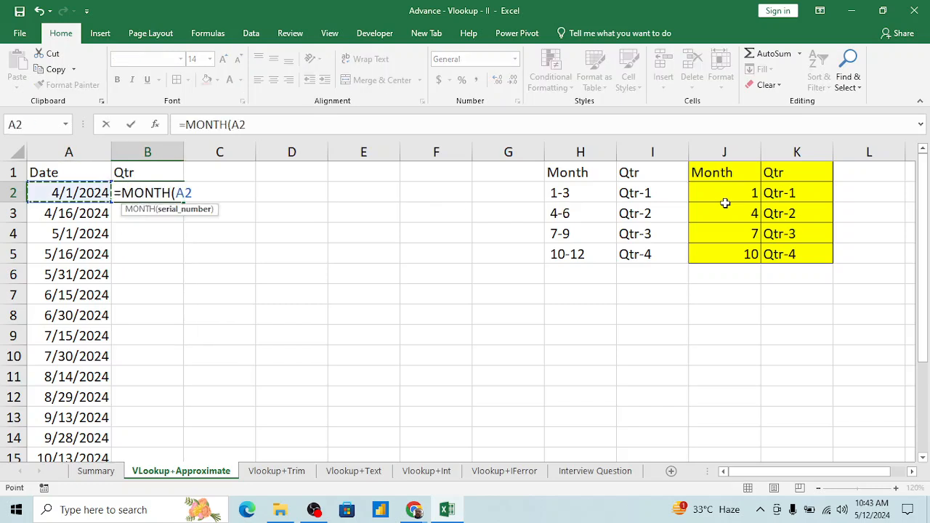
pyautogui.press('Return')
pyautogui.press('Up')
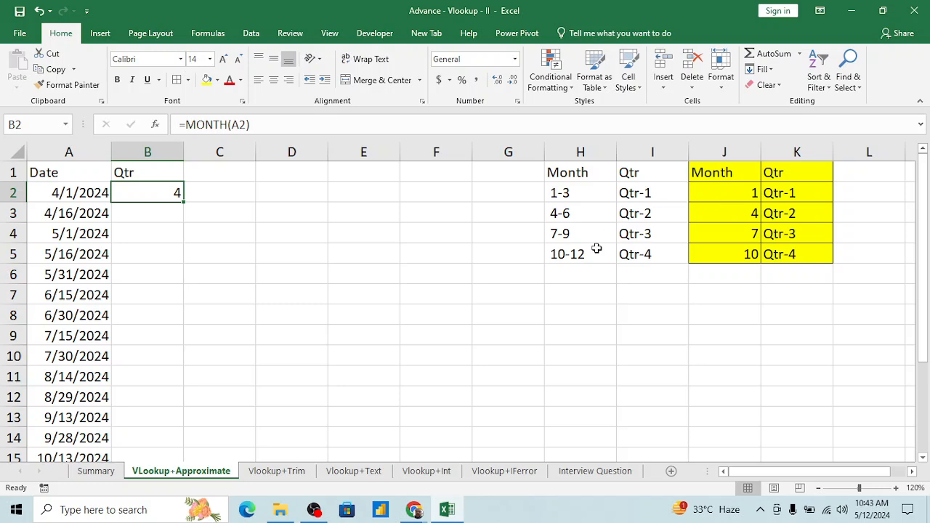
# Fill the MONTH formula from B2 down to B6.
pyautogui.hotkey('shift', 'Down')
pyautogui.hotkey('shift', 'Down')
pyautogui.hotkey('shift', 'Down')
pyautogui.hotkey('shift', 'Down')
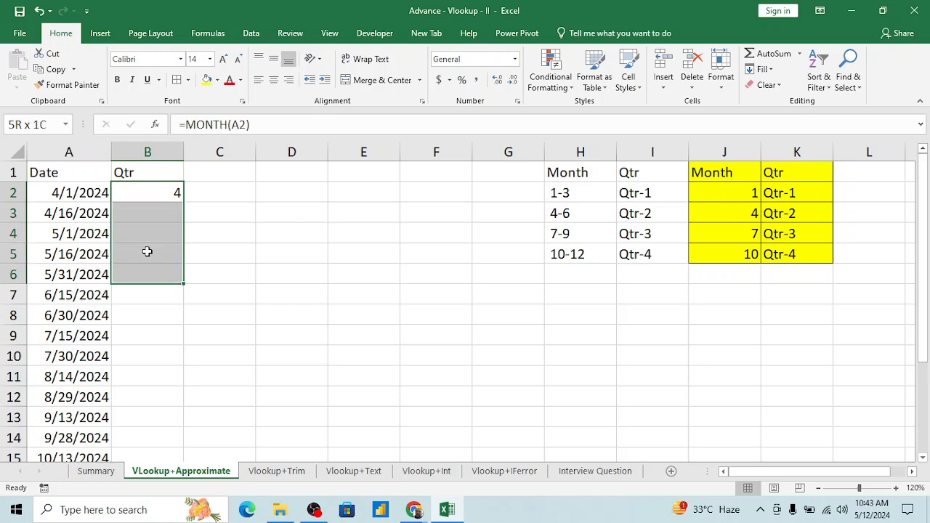
pyautogui.hotkey('ctrl', 'd')
# Compare the dates in column A with the month numbers in B2:B6.
pyautogui.click(147, 252)
pyautogui.press('Left')
pyautogui.press('Up')
pyautogui.press('Down')
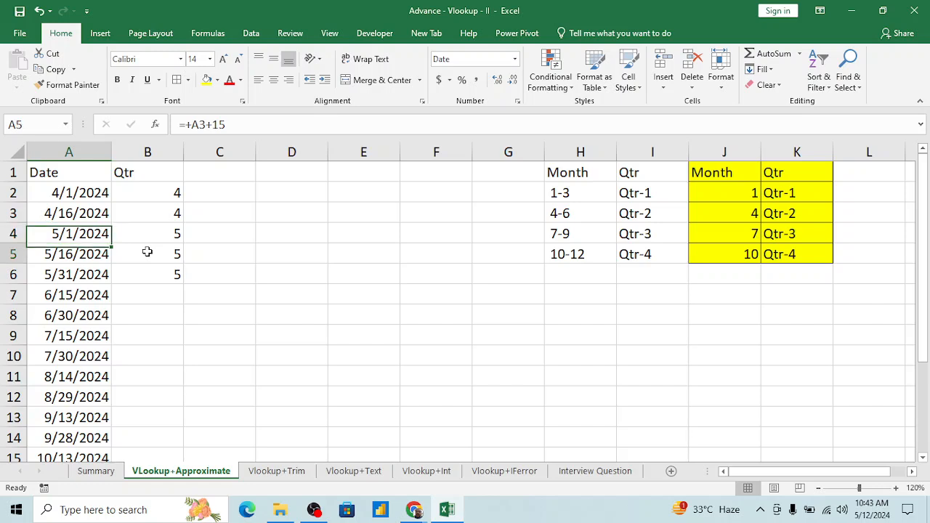
pyautogui.press('Down')
pyautogui.press('Right')
pyautogui.press('Up')
pyautogui.press('Up')
pyautogui.press('Up')
pyautogui.press('Up')
pyautogui.press('Up')
# Wrap MONTH(A2) in B2 inside a VLOOKUP so the month number is its lookup value.
pyautogui.press('Down')
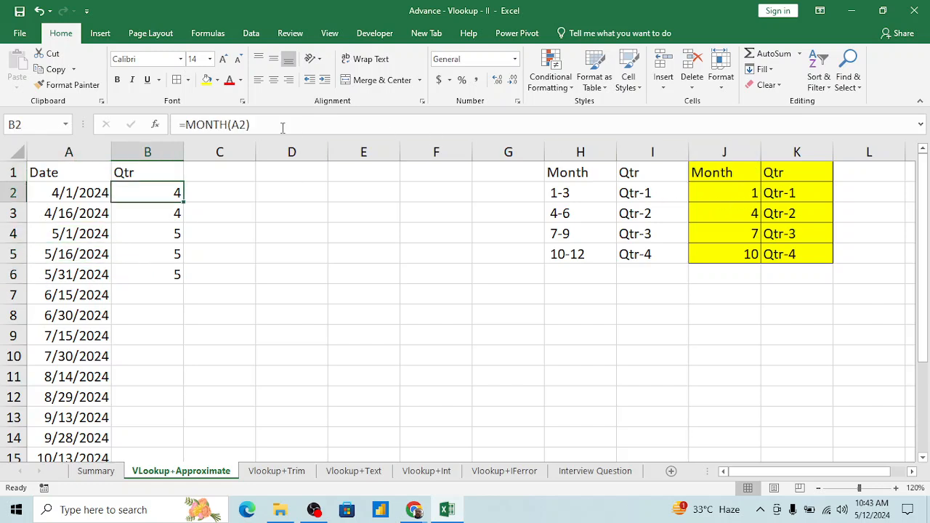
pyautogui.click(187, 124)
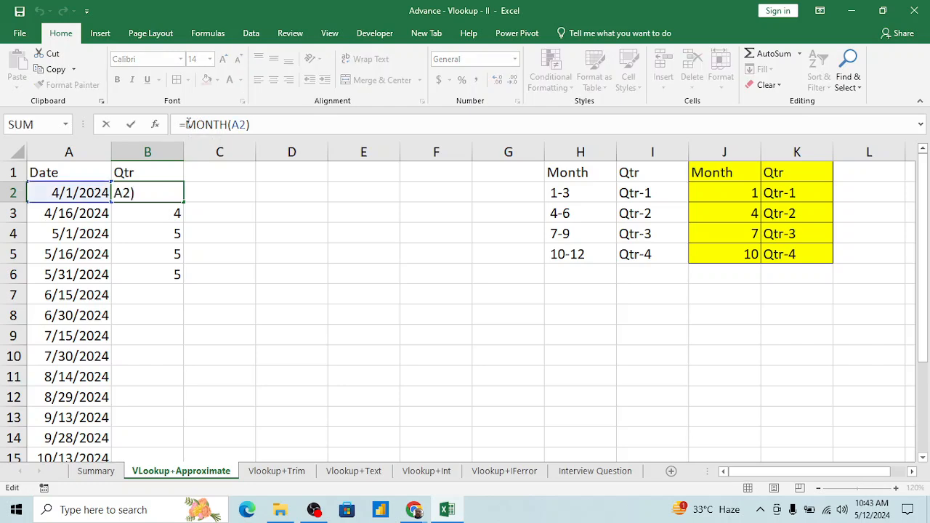
pyautogui.write('VLOOKUP(')
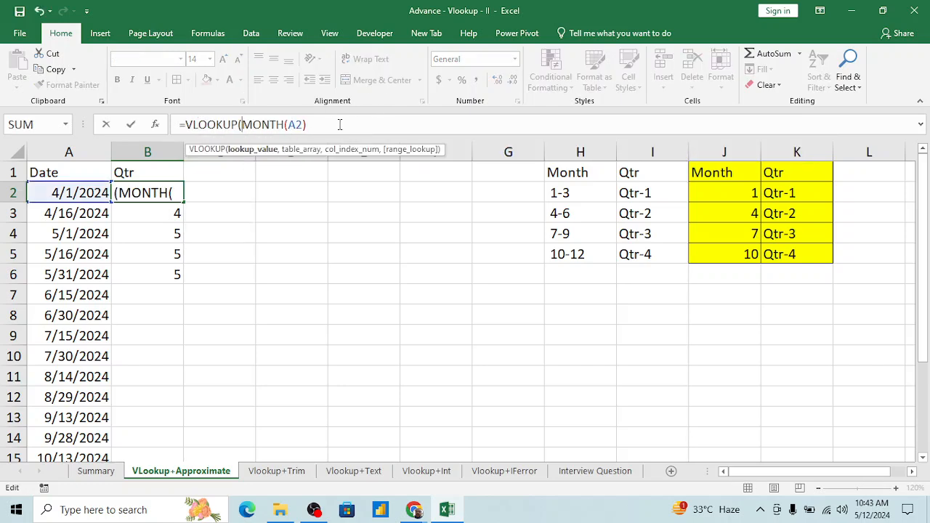
pyautogui.click(339, 125)
pyautogui.write(',')
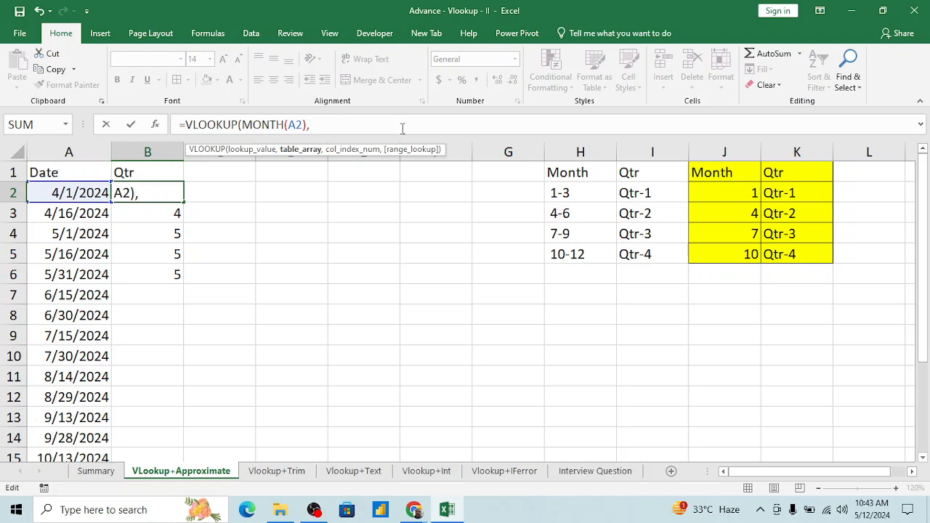
# Complete the VLOOKUP in B2 with absolute table array $J$1:$K$5, column index 2 and match type 0.
pyautogui.click(736, 177)
pyautogui.hotkey('ctrl', 'shift', 'Right')
pyautogui.hotkey('ctrl', 'shift', 'Down')
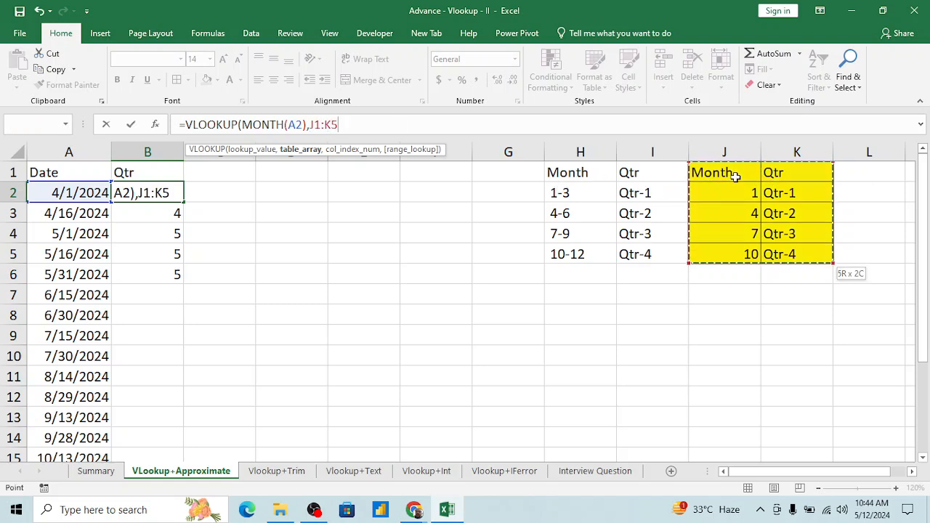
pyautogui.press('F4')
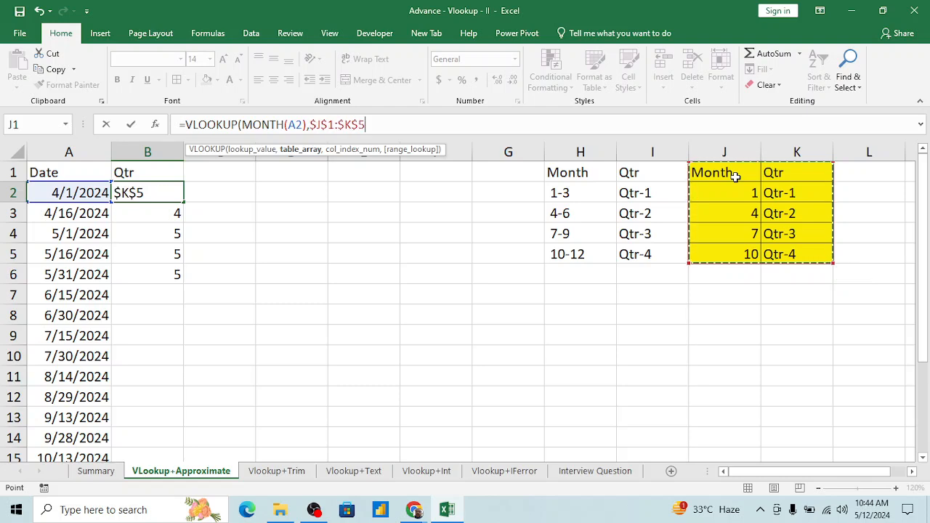
pyautogui.write(',')
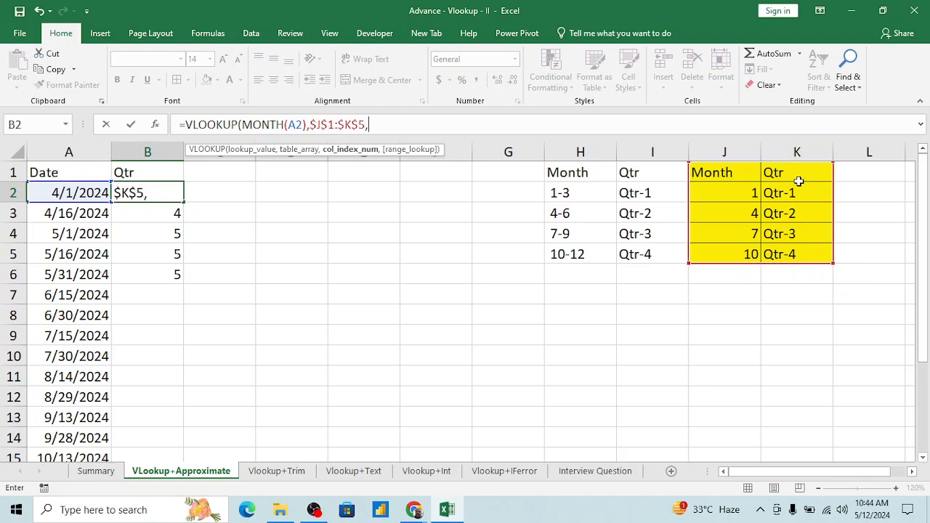
pyautogui.write('2')
pyautogui.write(',0)')
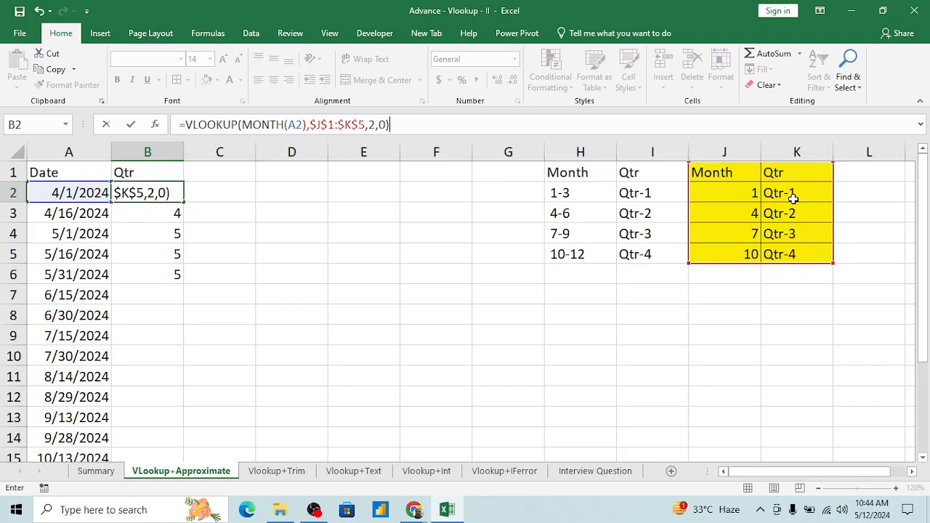
pyautogui.press('Return')
pyautogui.press('Up')
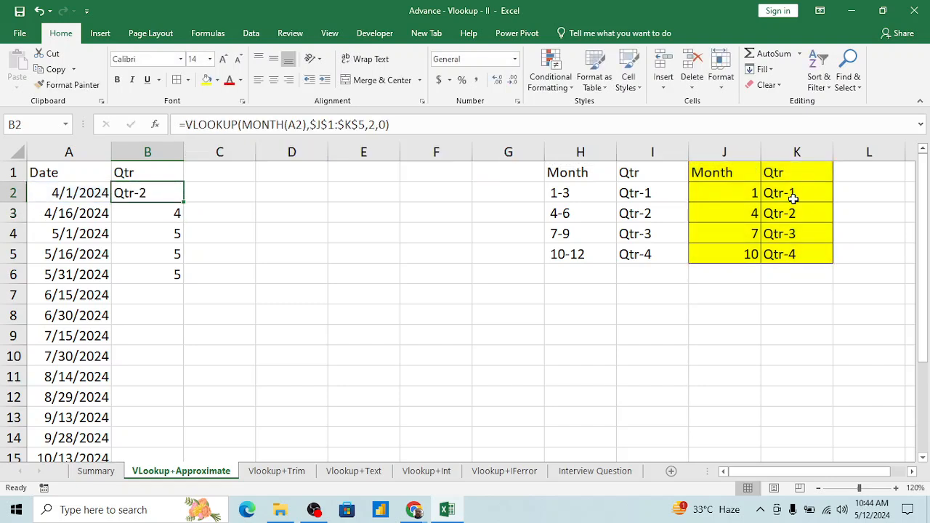
# Fill the exact-match VLOOKUP from B2 down to B17.
pyautogui.press('Left')
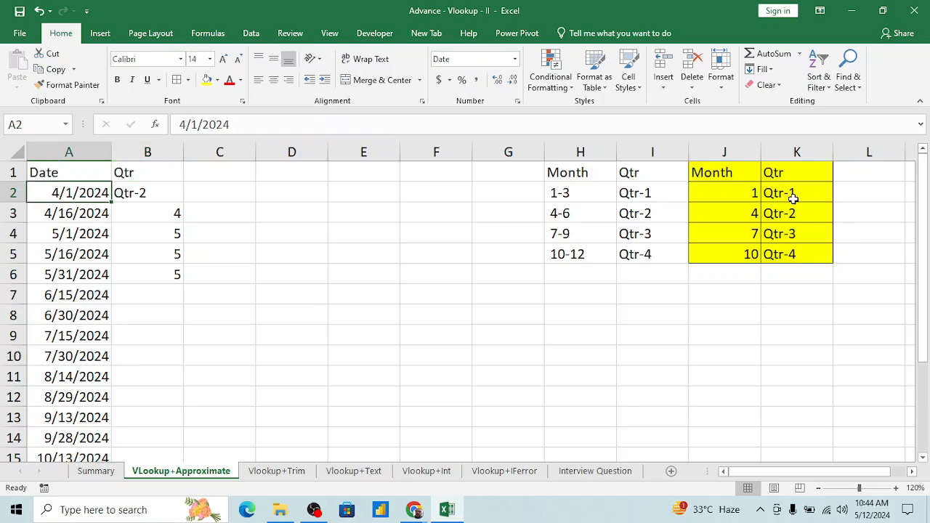
pyautogui.hotkey('ctrl', 'Down')
pyautogui.press('Right')
pyautogui.hotkey('ctrl', 'shift', 'Up')
pyautogui.hotkey('shift', 'Up')
pyautogui.hotkey('shift', 'Up')
pyautogui.hotkey('shift', 'Up')
pyautogui.hotkey('shift', 'Up')
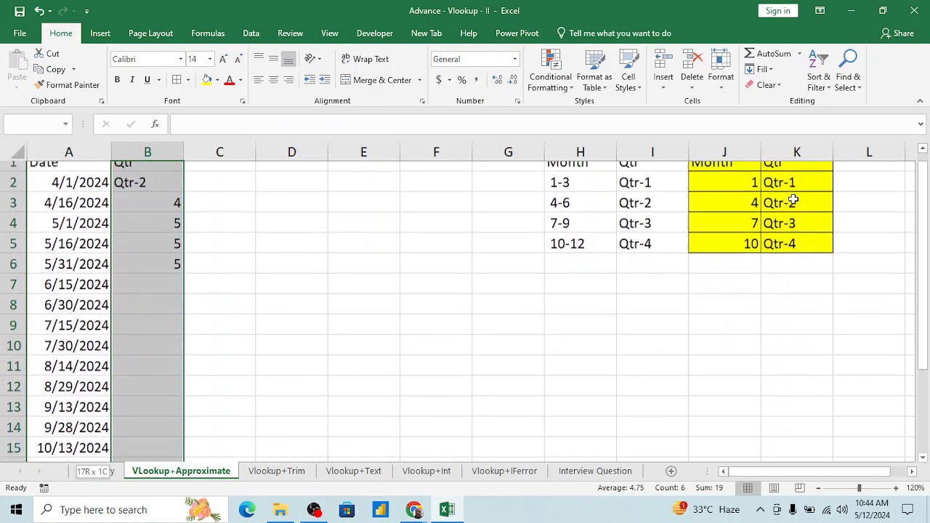
pyautogui.hotkey('ctrl', 'd')
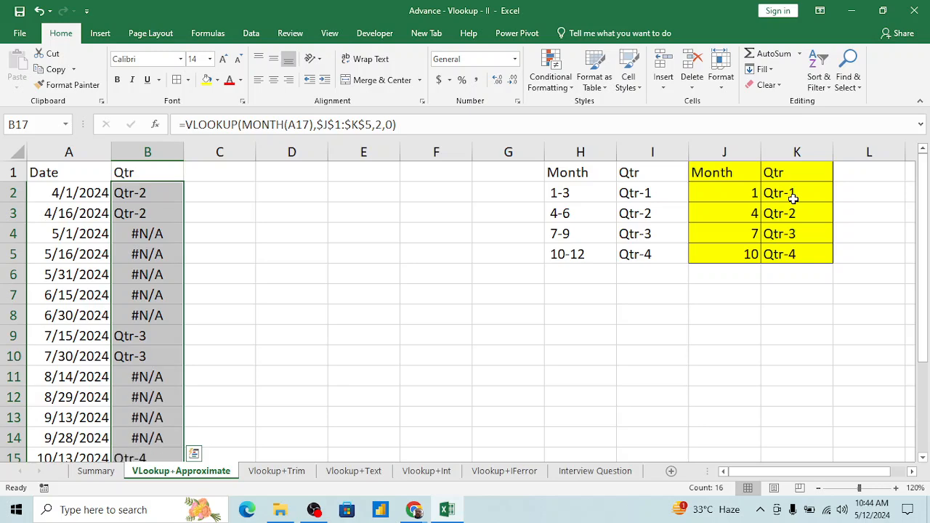
pyautogui.hotkey('ctrl', 'Down')
pyautogui.press('Down')
pyautogui.press('Up')
pyautogui.hotkey('ctrl', 'Up')
pyautogui.press('Down')
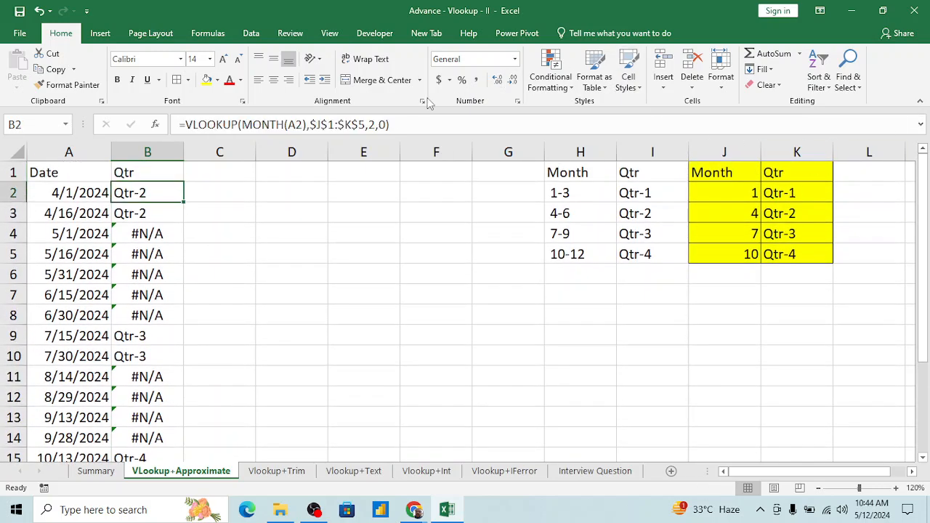
pyautogui.click(385, 125)
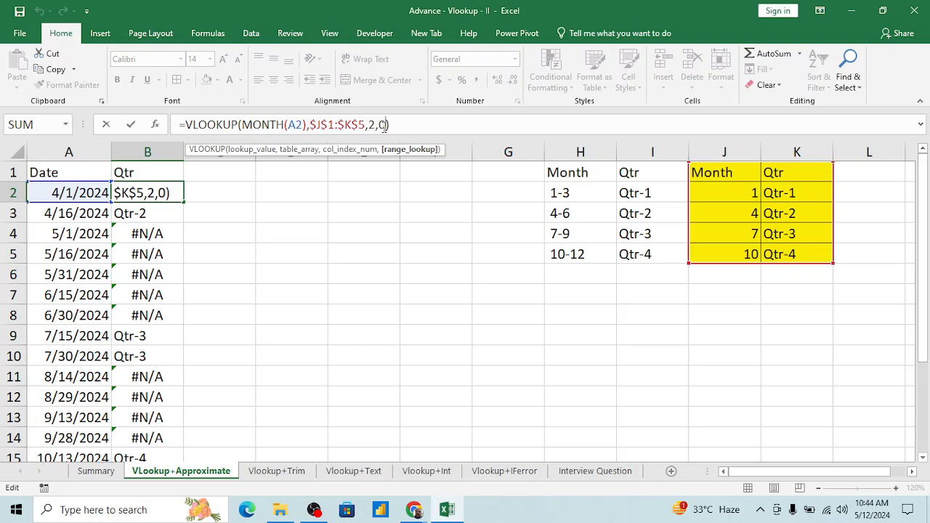
pyautogui.press('BackSpace')
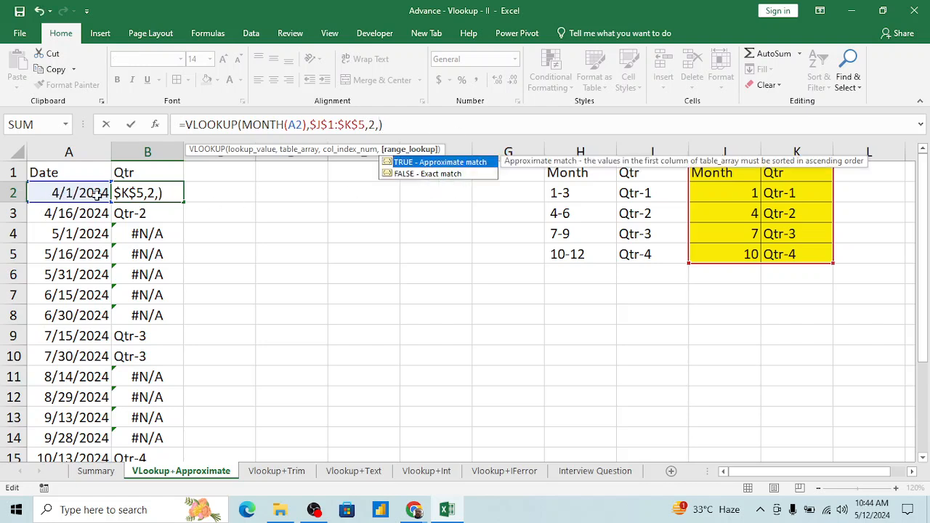
pyautogui.press('Escape')
pyautogui.press('Escape')
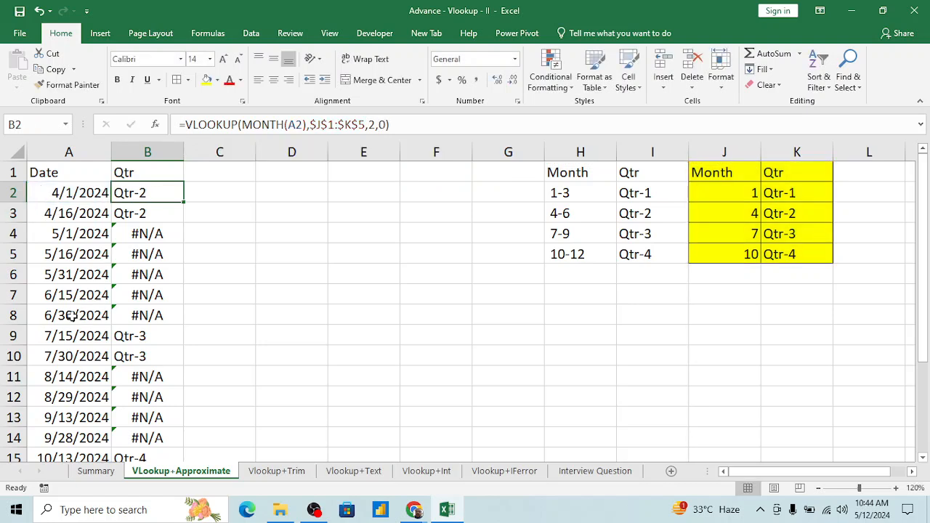
# Compare the starting month numbers in the yellow table with the month ranges and quarters in columns H and I.
pyautogui.click(747, 242)
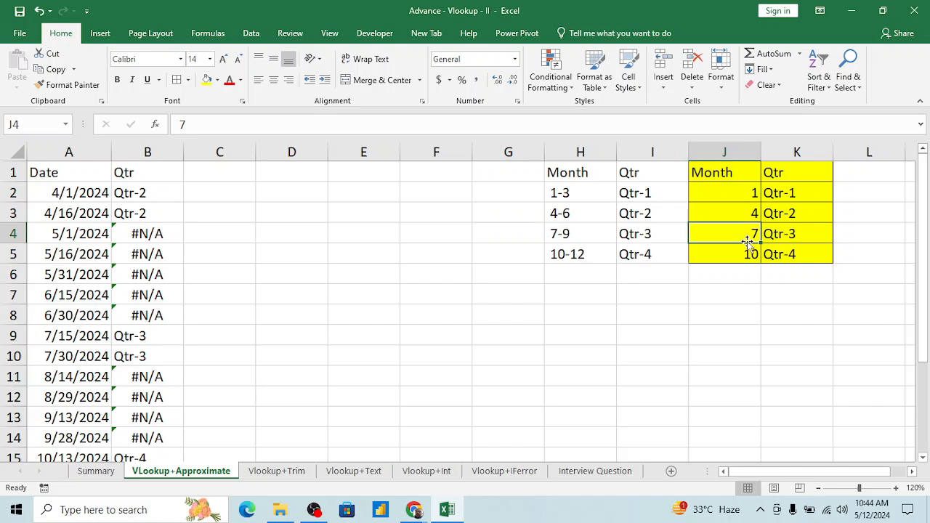
pyautogui.hotkey('shift', 'Right')
pyautogui.press('Up')
pyautogui.press('Up')
pyautogui.press('Up')
pyautogui.press('Down')
pyautogui.press('Down')
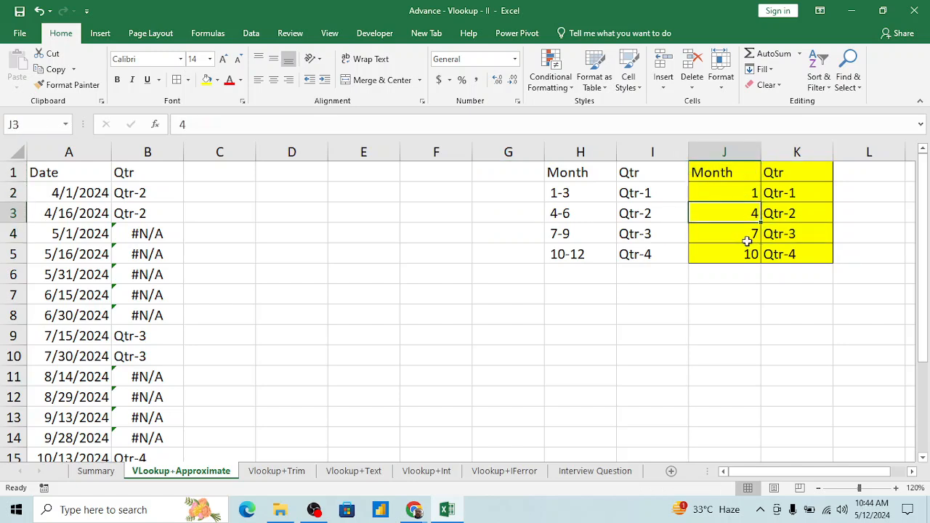
pyautogui.press('Up')
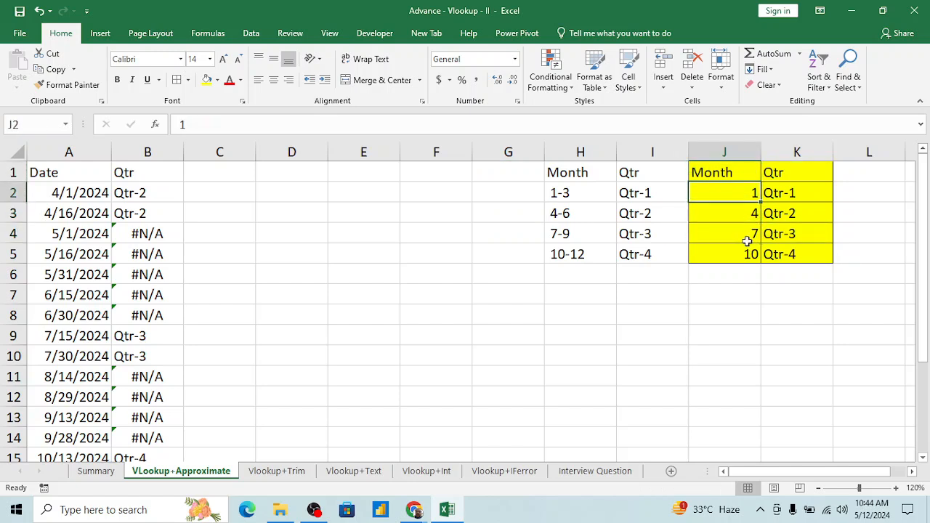
pyautogui.hotkey('shift', 'Right')
pyautogui.press('Left')
pyautogui.press('Left')
pyautogui.hotkey('shift', 'Right')
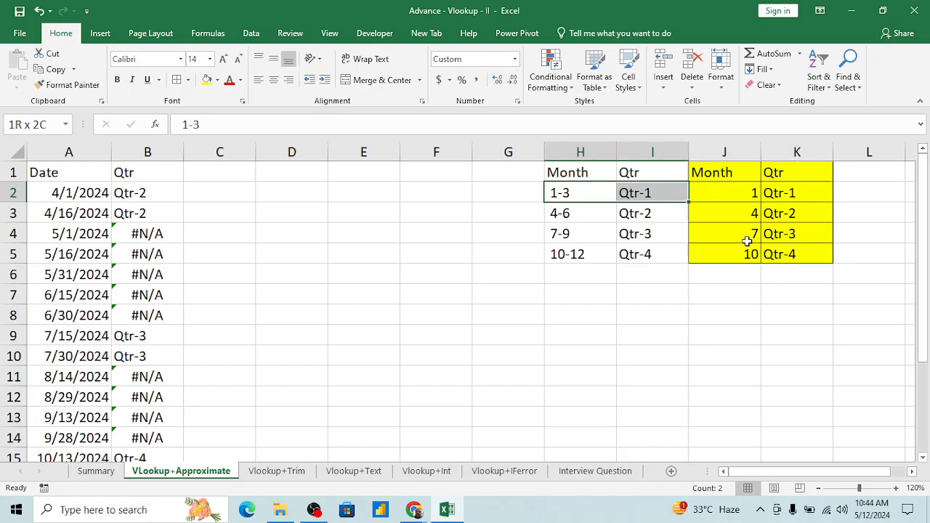
pyautogui.hotkey('shift', 'Left')
pyautogui.hotkey('shift', 'Right')
pyautogui.hotkey('shift', 'Left')
pyautogui.hotkey('shift', 'Right')
# Change the range lookup argument of the VLOOKUP in B2 to TRUE for an approximate match.
pyautogui.press('Left')
pyautogui.press('Left')
pyautogui.press('Left')
pyautogui.press('Left')
pyautogui.press('Left')
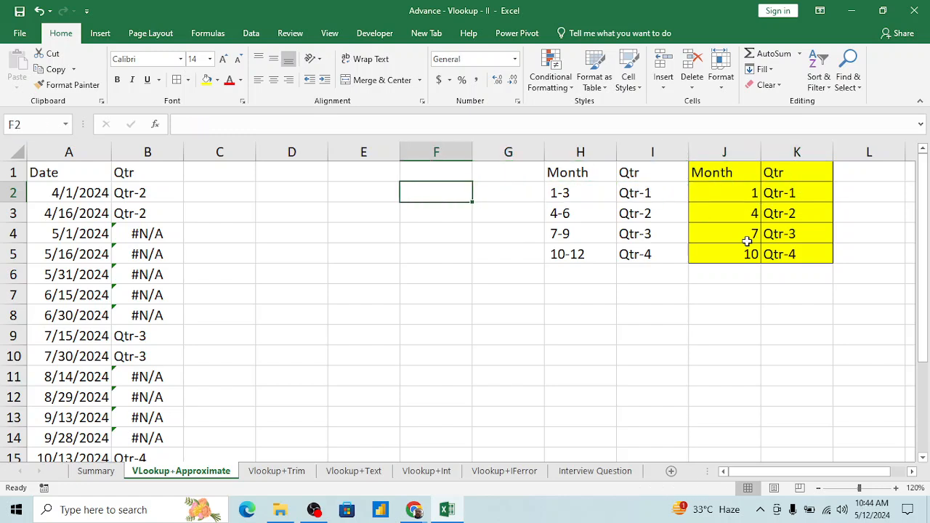
pyautogui.press('Left')
pyautogui.press('Up')
pyautogui.press('Down')
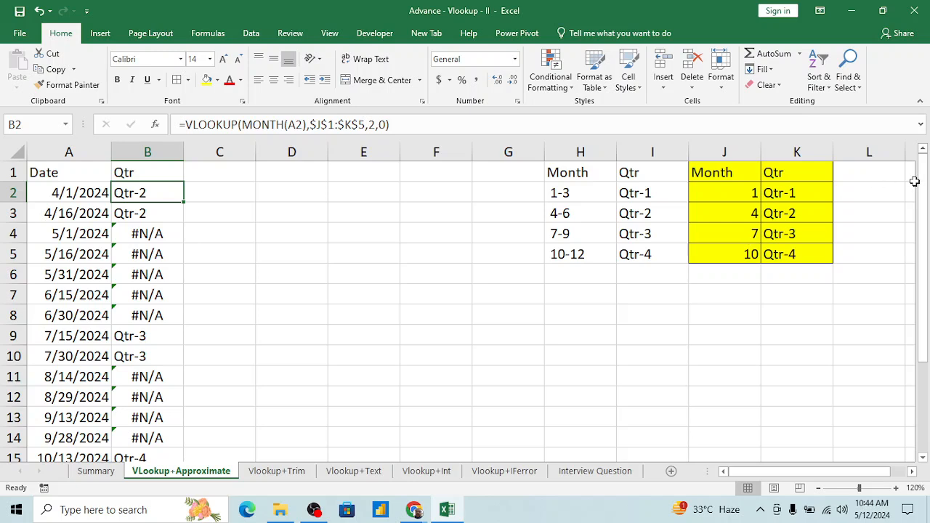
pyautogui.click(386, 125)
pyautogui.press('BackSpace')
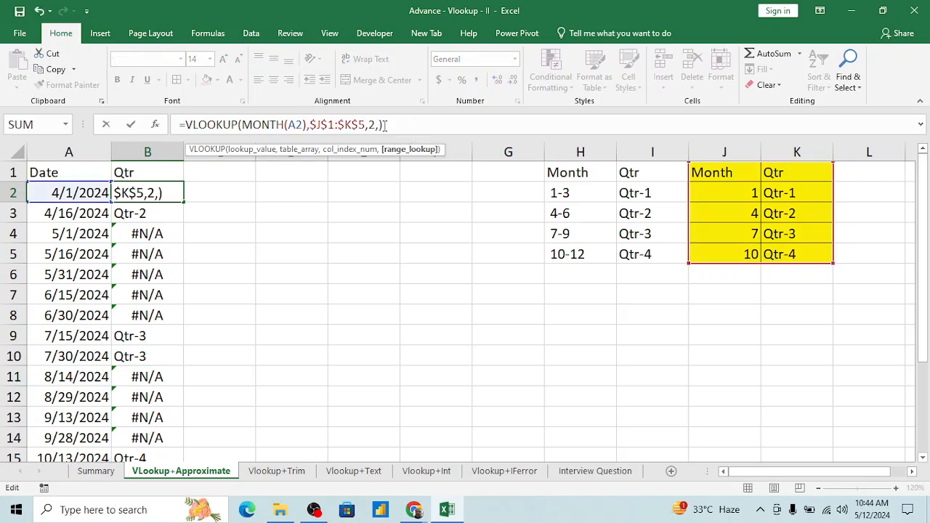
pyautogui.press('BackSpace')
pyautogui.write(',')
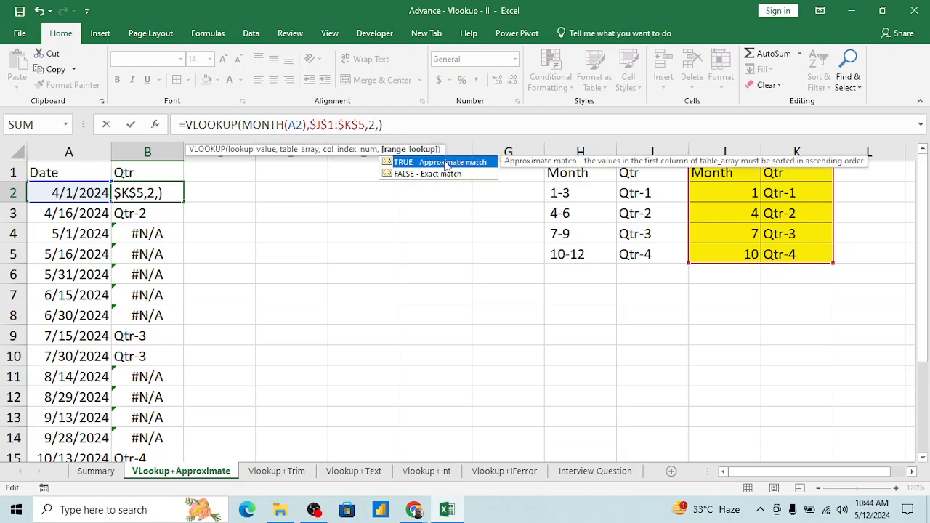
pyautogui.write('tur')
pyautogui.press('BackSpace')
pyautogui.press('BackSpace')
pyautogui.write('rue')
pyautogui.press('Return')
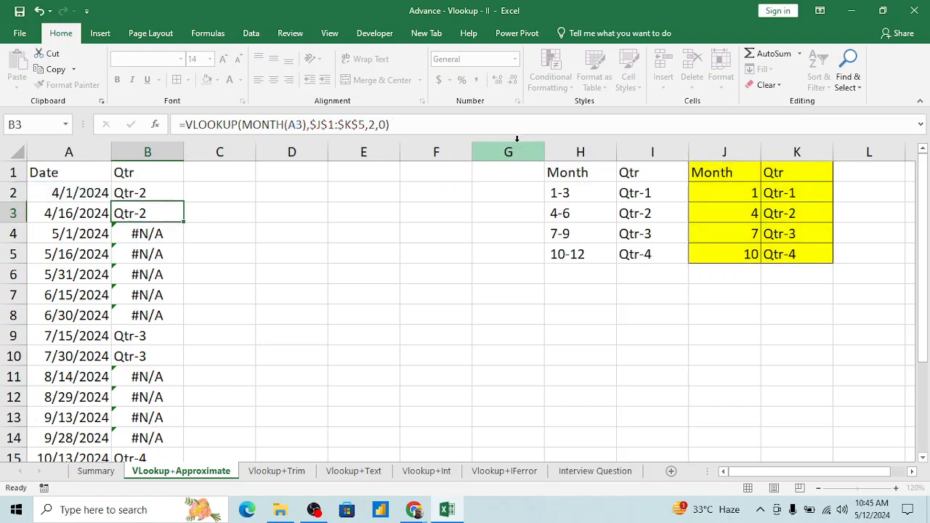
# Copy the approximate-match VLOOKUP from B2 over the formulas down to B17.
pyautogui.press('Up')
pyautogui.hotkey('ctrl', 'c')
pyautogui.press('Left')
pyautogui.hotkey('ctrl', 'Down')
pyautogui.press('Right')
pyautogui.hotkey('ctrl', 'shift', 'Up')
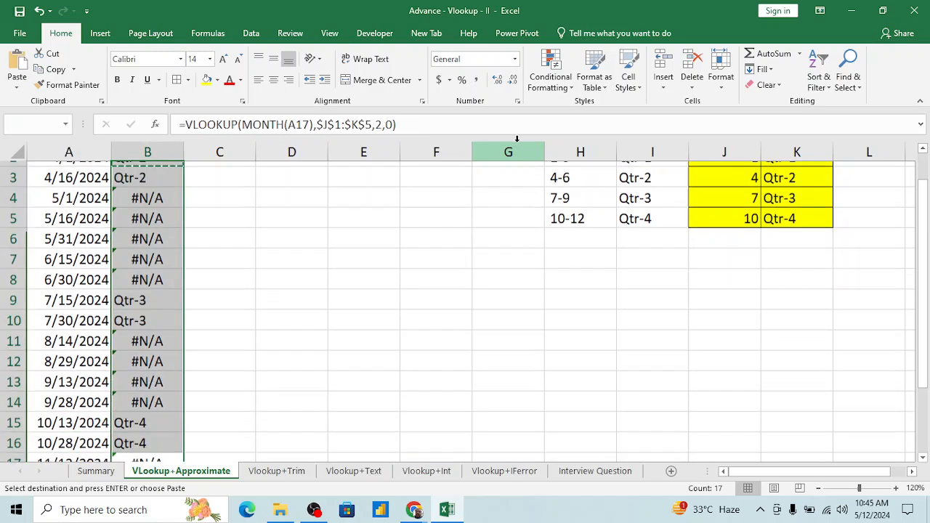
pyautogui.press('Return')
pyautogui.hotkey('ctrl', 'Up')
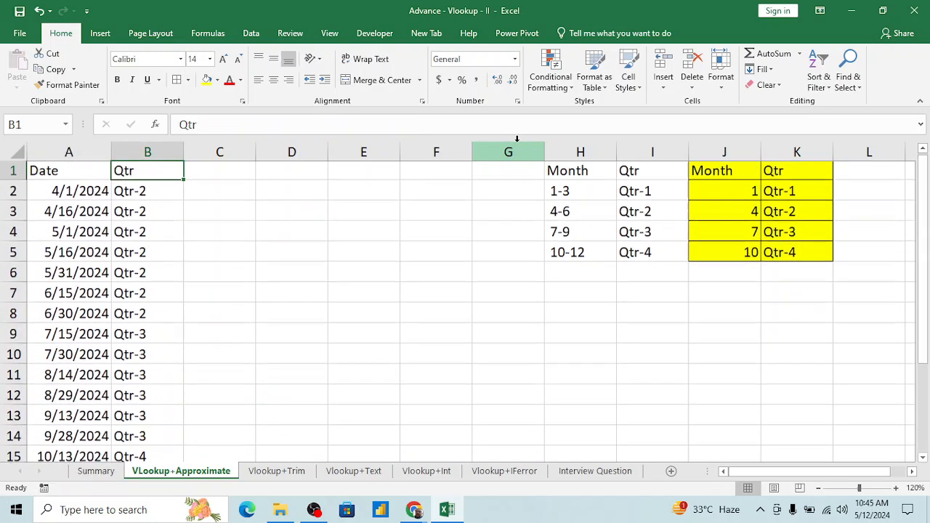
# Replace TRUE with 1 as the range lookup argument of the VLOOKUP in B2.
pyautogui.press('Down')
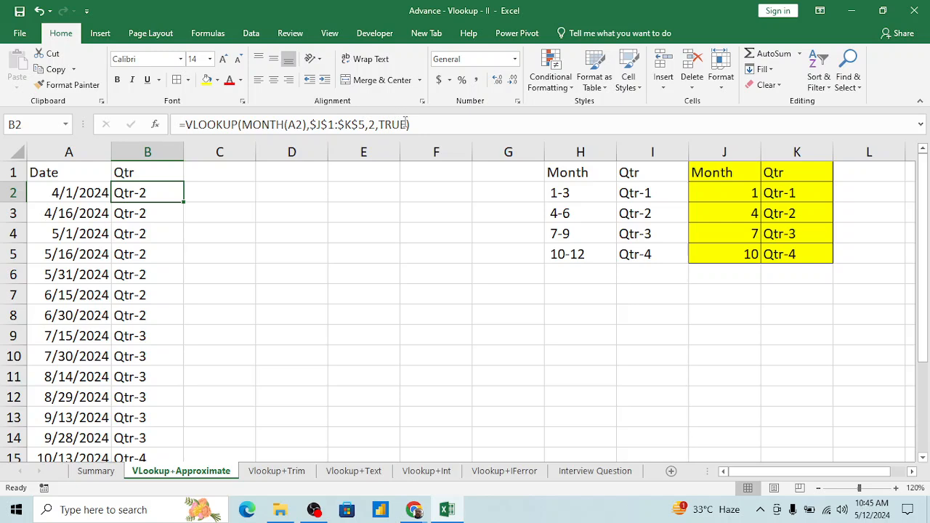
pyautogui.click(406, 124)
pyautogui.press('BackSpace')
pyautogui.press('BackSpace')
pyautogui.press('BackSpace')
pyautogui.press('BackSpace')
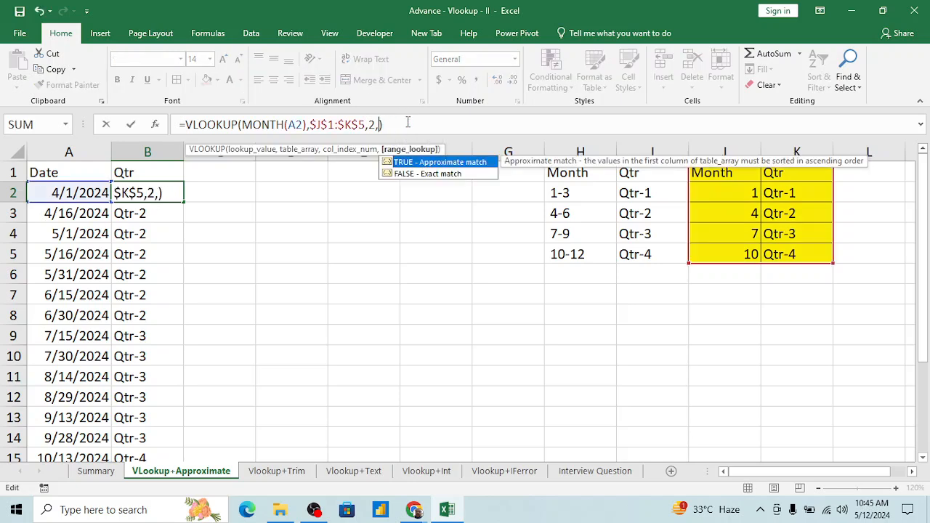
pyautogui.write('1')
pyautogui.press('Return')
pyautogui.press('Up')
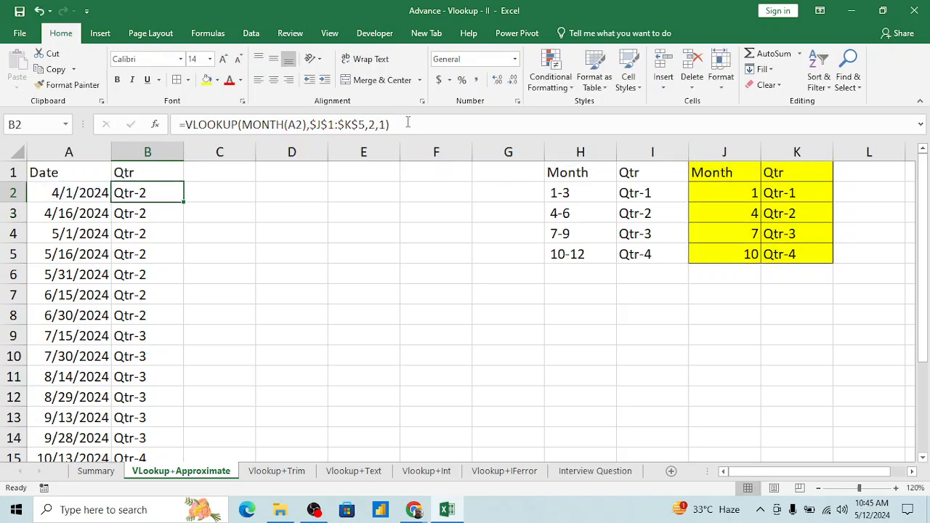
# Review the quarters in column B and the 1-3 month range with its quarter in the reference table.
pyautogui.hotkey('ctrl', 'shift', 'Down')
pyautogui.hotkey('ctrl', 'Up')
pyautogui.press('Down')
pyautogui.click(165, 242)
pyautogui.hotkey('ctrl', 'Up')
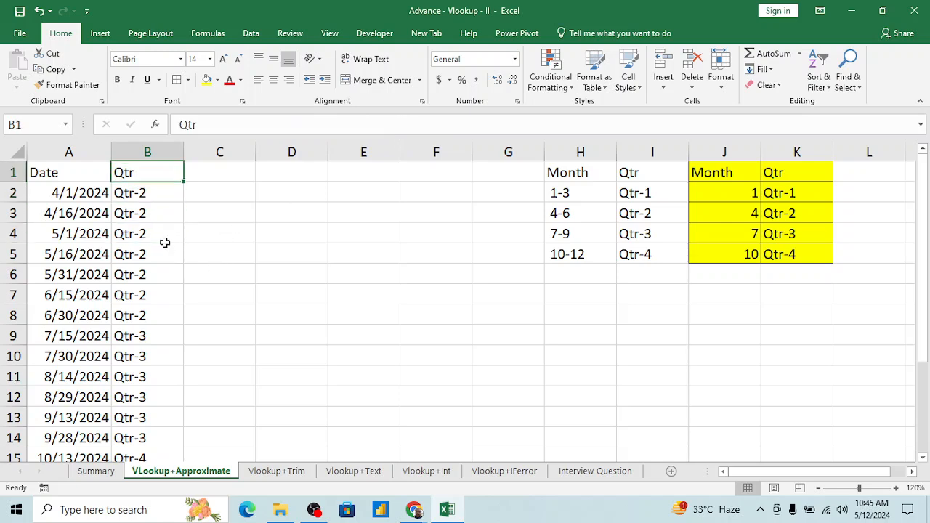
pyautogui.press('Down')
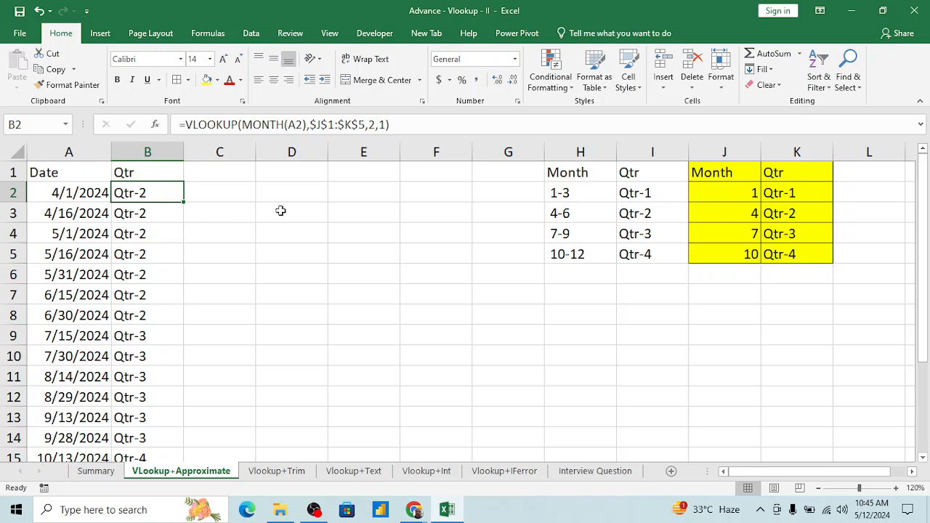
pyautogui.click(306, 206)
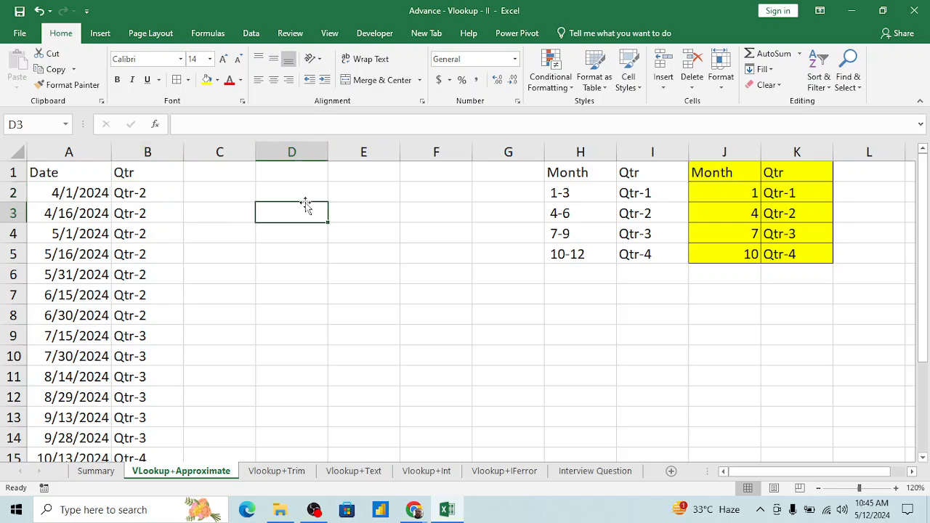
pyautogui.click(149, 193)
pyautogui.click(566, 195)
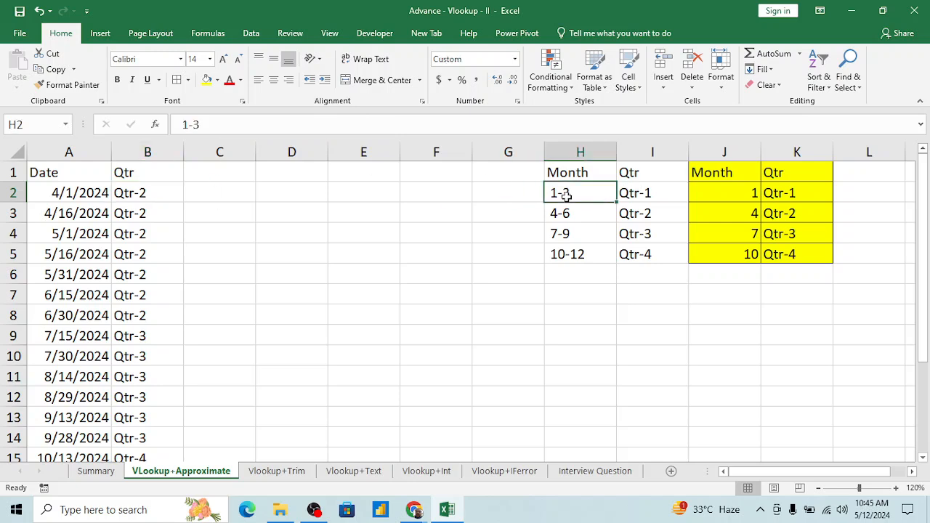
pyautogui.press('Right')
pyautogui.press('Left')
pyautogui.hotkey('shift', 'Right')
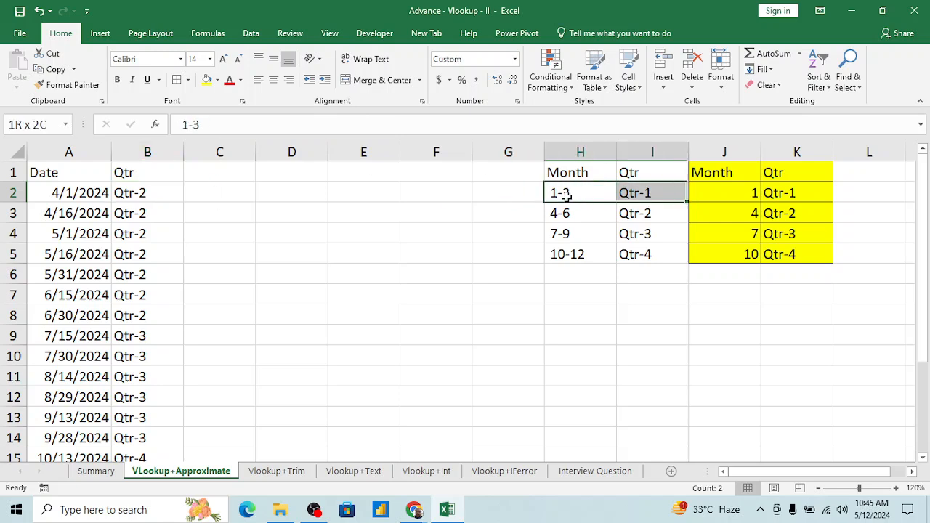
# Compare the first row of the yellow month lookup table in J2:K2 with the month ranges in column H.
pyautogui.press('Down')
pyautogui.press('Right')
pyautogui.press('Right')
pyautogui.press('Up')
pyautogui.hotkey('shift', 'Right')
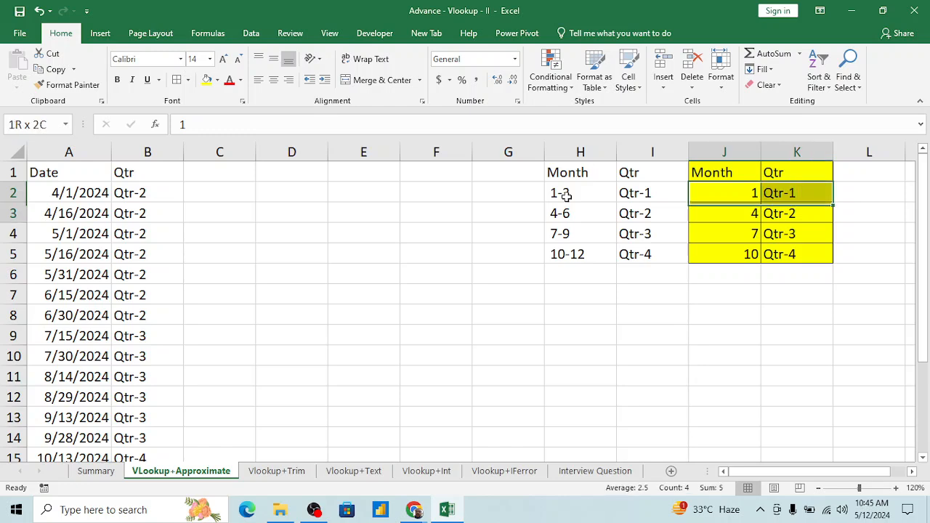
pyautogui.press('Down')
pyautogui.press('Down')
pyautogui.press('Left')
pyautogui.press('Left')
pyautogui.press('Up')
pyautogui.press('Up')
pyautogui.press('Up')
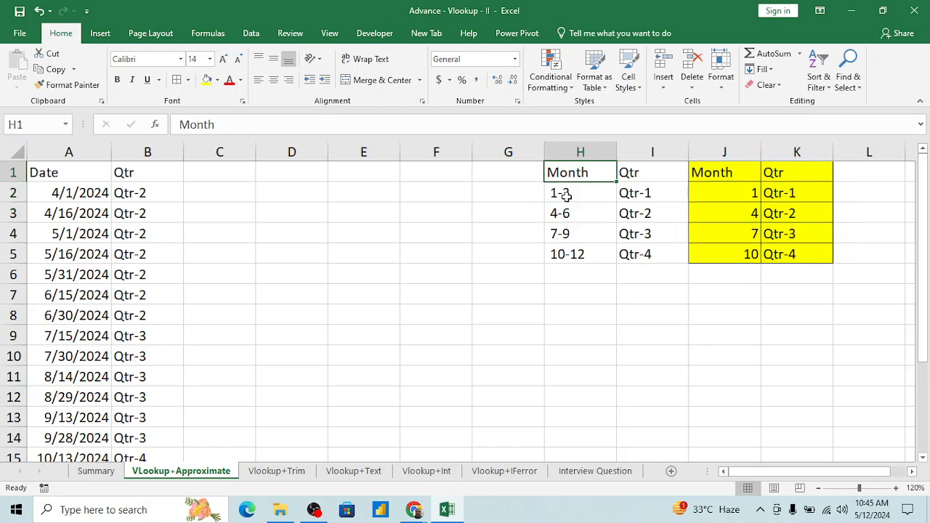
pyautogui.hotkey('alt', 'Tab')
pyautogui.hotkey('alt', 'Tab')
pyautogui.hotkey('alt', 'Tab')
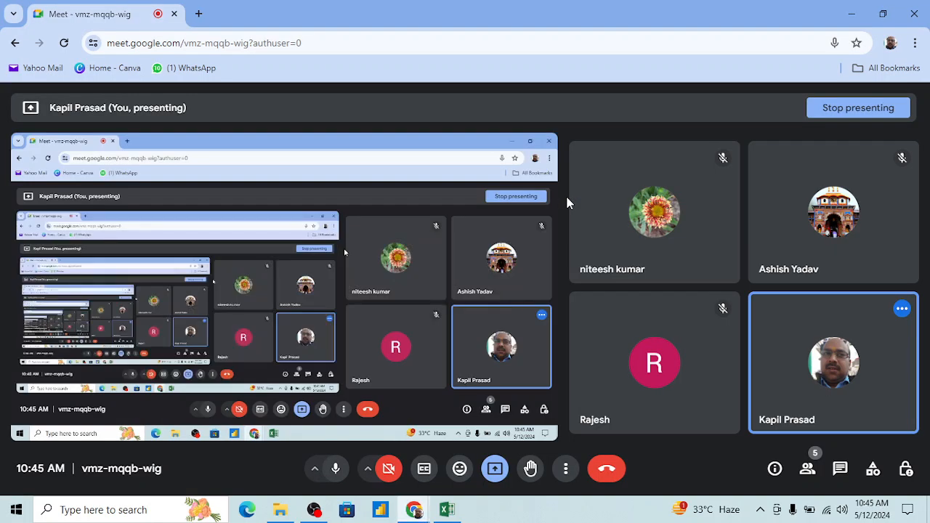
pyautogui.hotkey('alt', 'Tab')
pyautogui.press('Right')
pyautogui.press('Down')
pyautogui.press('Down')
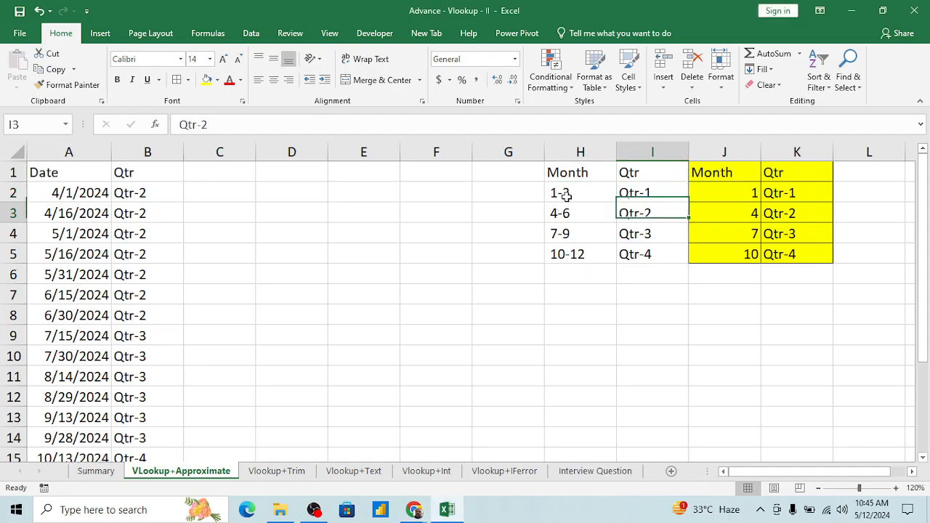
pyautogui.press('Up')
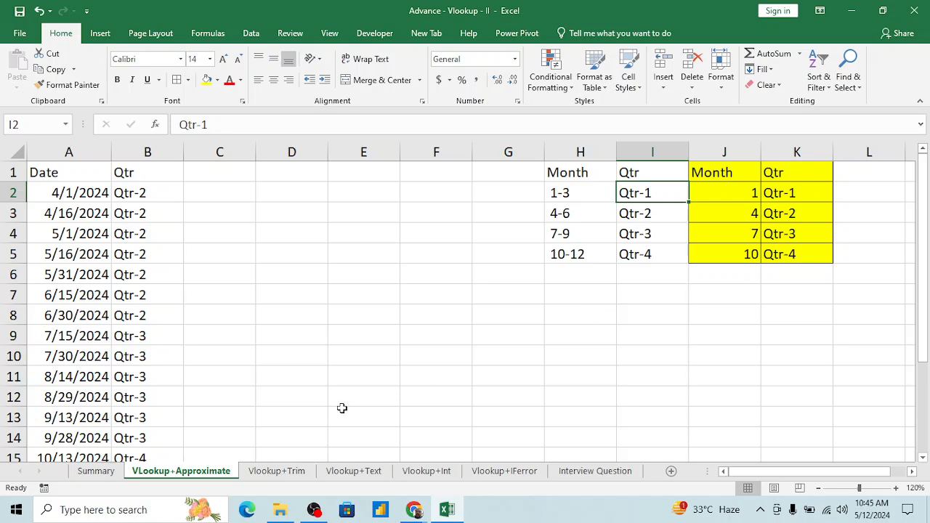
# Open the Vlookup+Trim sheet and review its EmpId and Salary source table and the EmpId lookup list in column F.
pyautogui.click(278, 473)
pyautogui.click(219, 230)
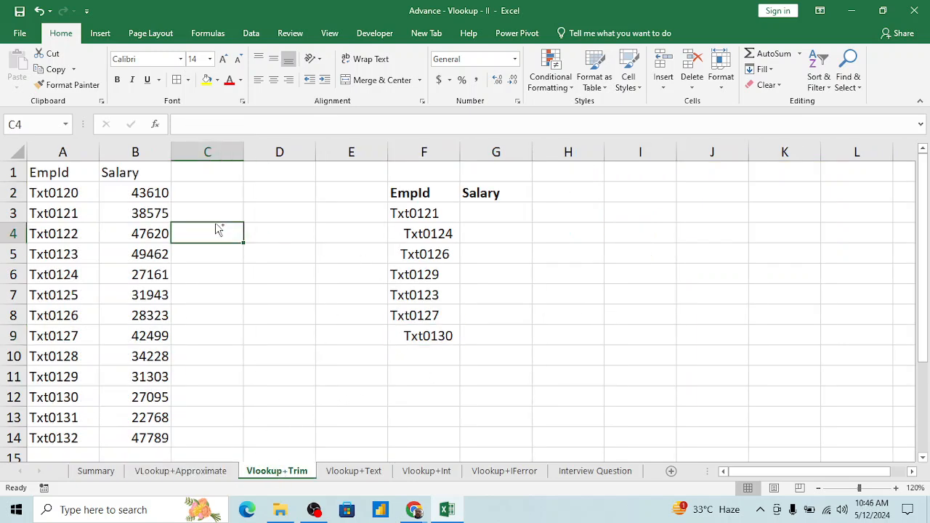
pyautogui.hotkey('ctrl', 'Up')
pyautogui.press('Left')
pyautogui.press('Left')
pyautogui.press('Right')
pyautogui.press('Right')
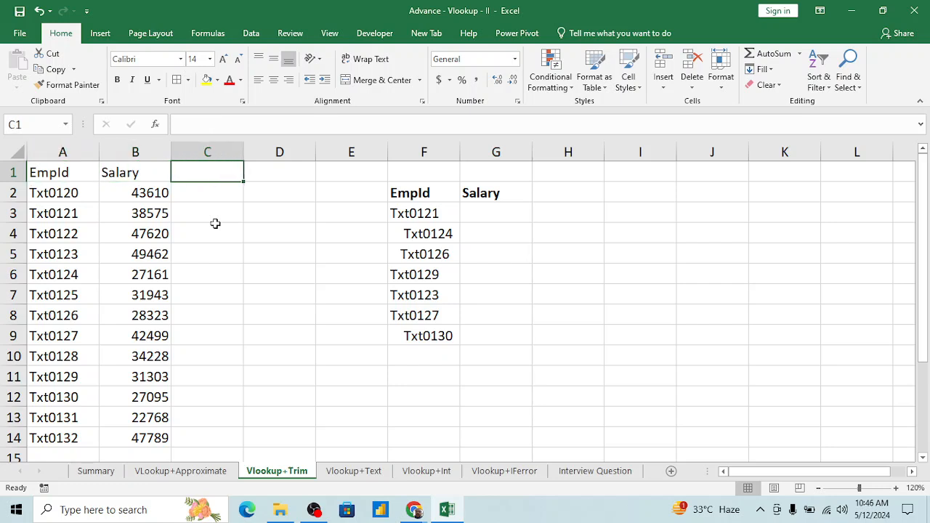
pyautogui.press('Right')
pyautogui.press('Right')
pyautogui.press('Right')
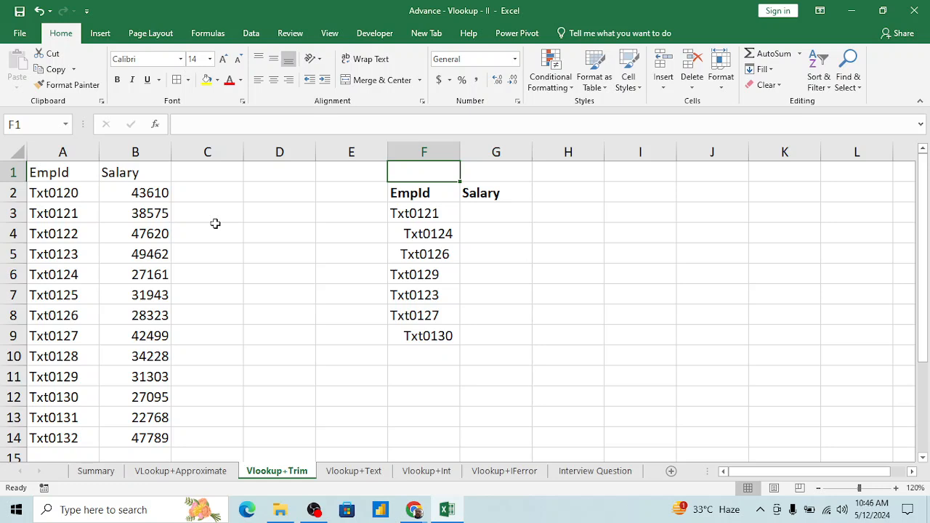
pyautogui.press('Down')
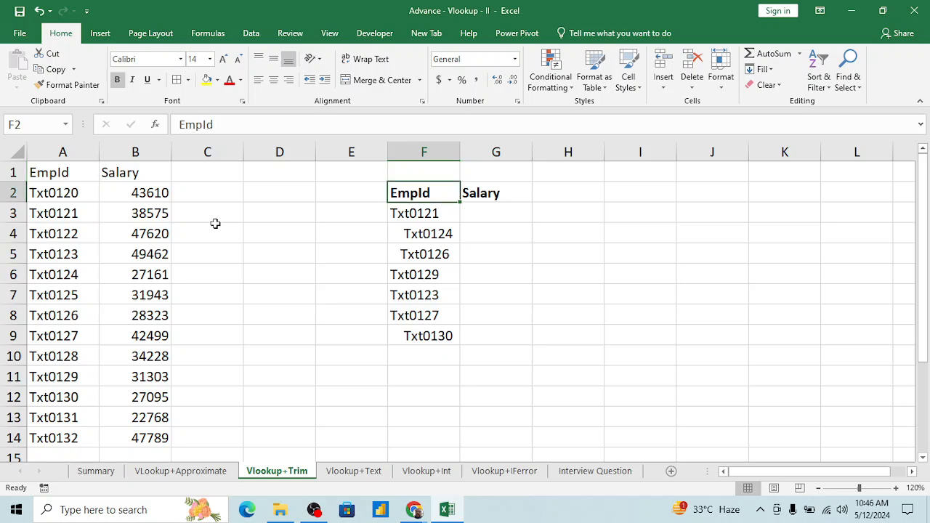
# Enter a bold "Trim" label in I2 with the note "to remove extra space" beside it in J2.
pyautogui.press('Right')
pyautogui.press('Right')
pyautogui.press('Right')
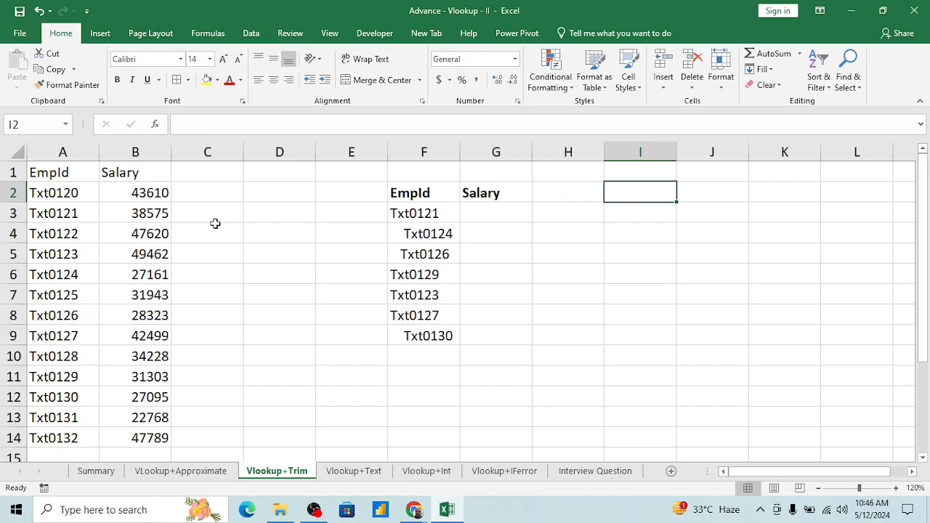
pyautogui.write('Trim')
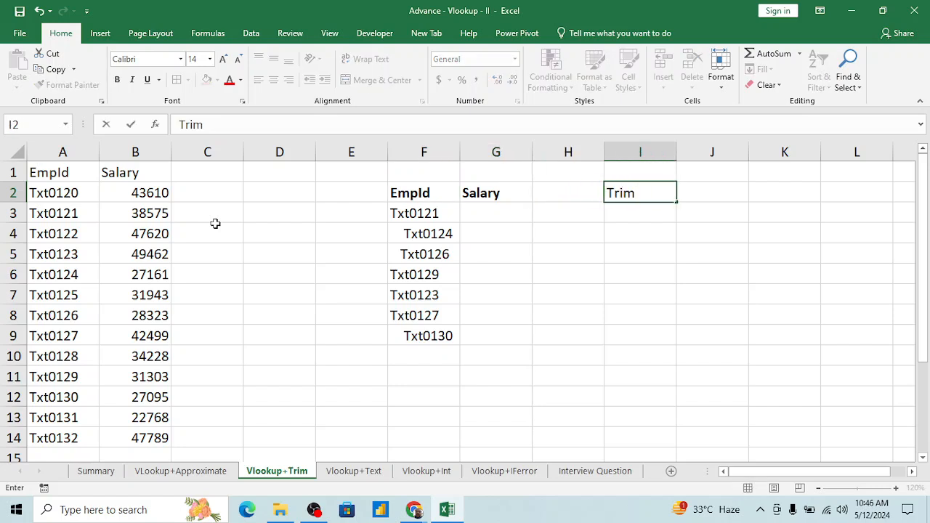
pyautogui.press('Right')
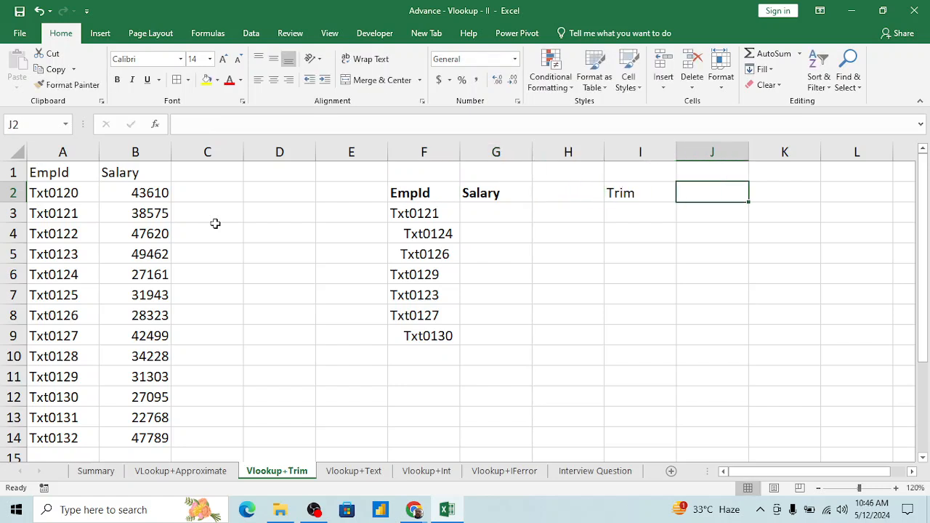
pyautogui.write('to')
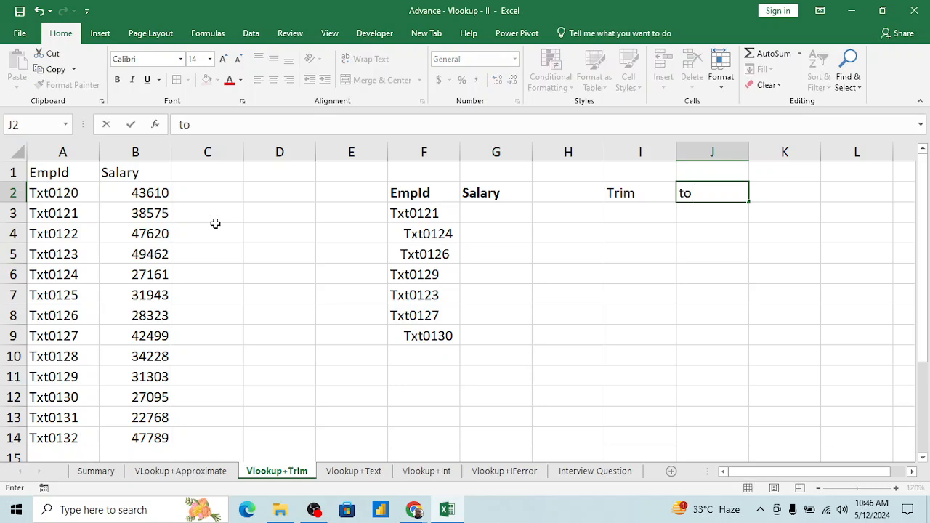
pyautogui.write(' remove ex')
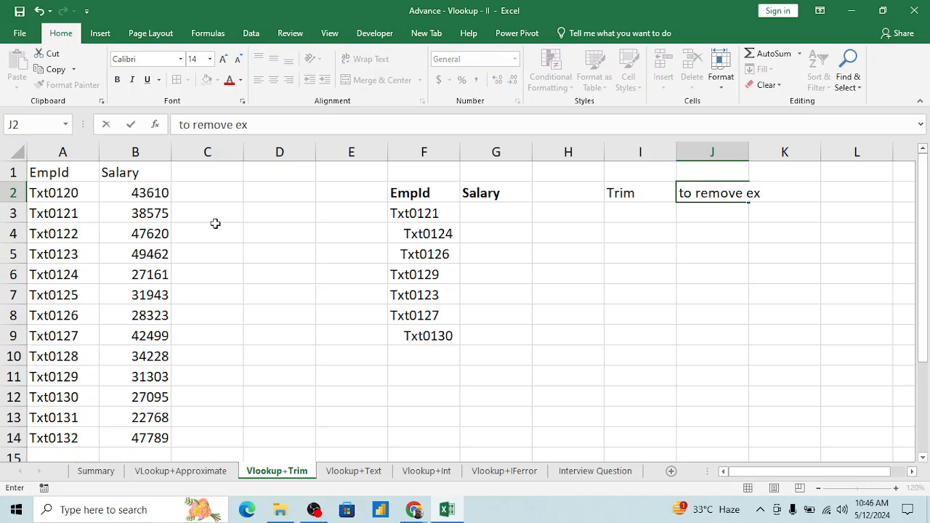
pyautogui.write('tra space')
pyautogui.press('Return')
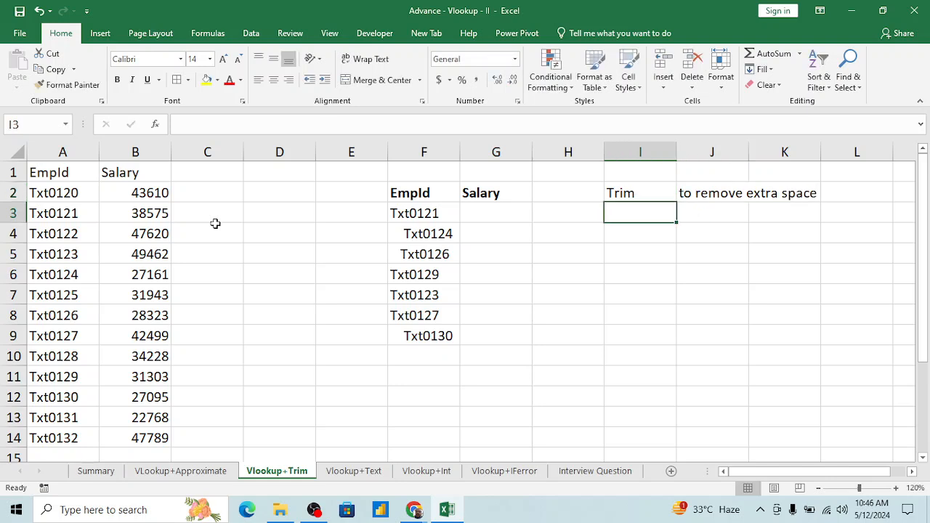
pyautogui.press('Up')
pyautogui.hotkey('ctrl', 'b')
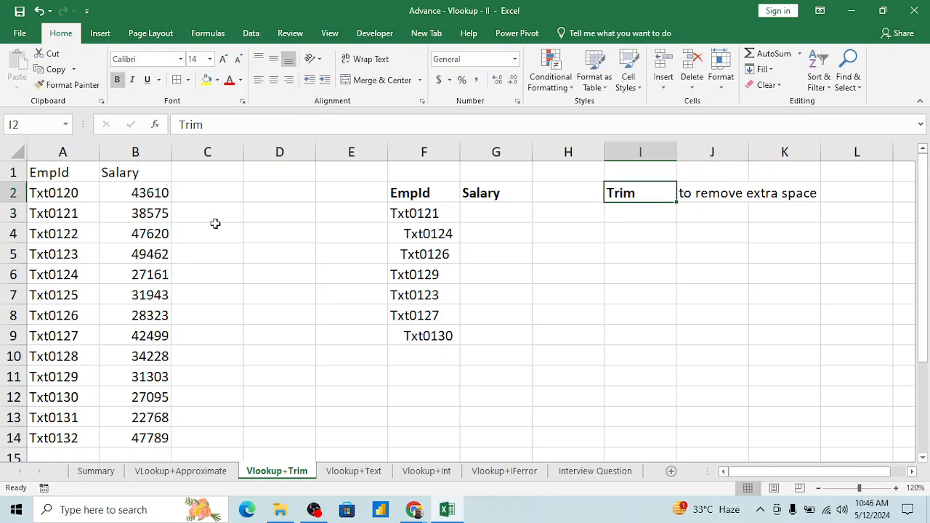
# Enter a sample full name in I4 with several extra spaces between the first and last name.
pyautogui.press('Down')
pyautogui.press('Down')
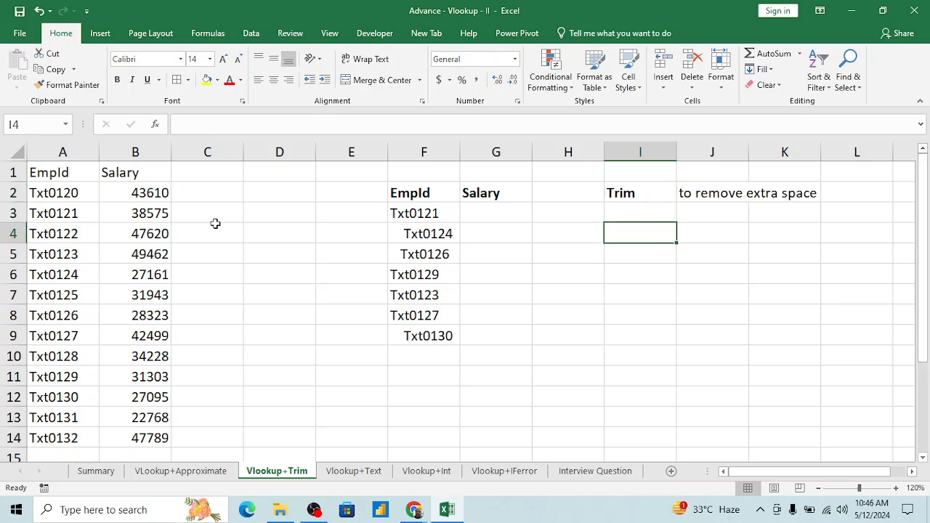
pyautogui.write('Kapil')
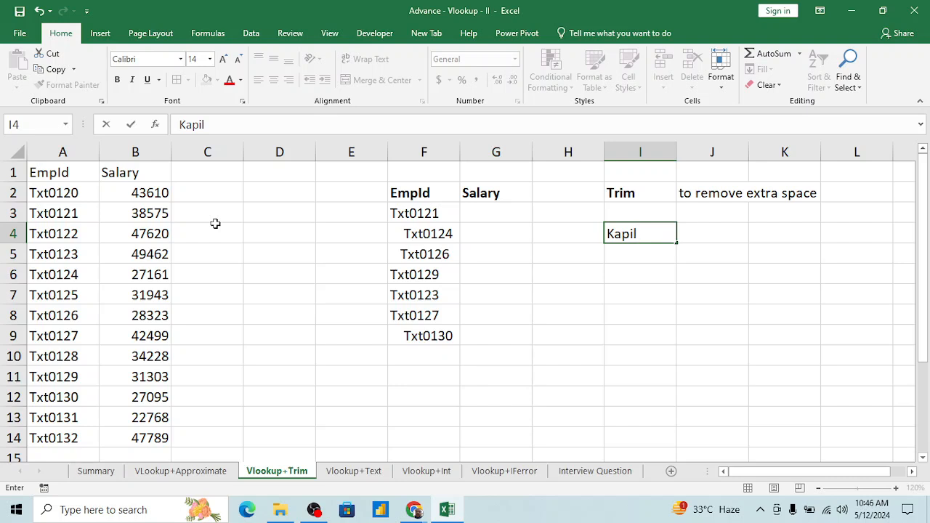
pyautogui.write('       Prasaad')
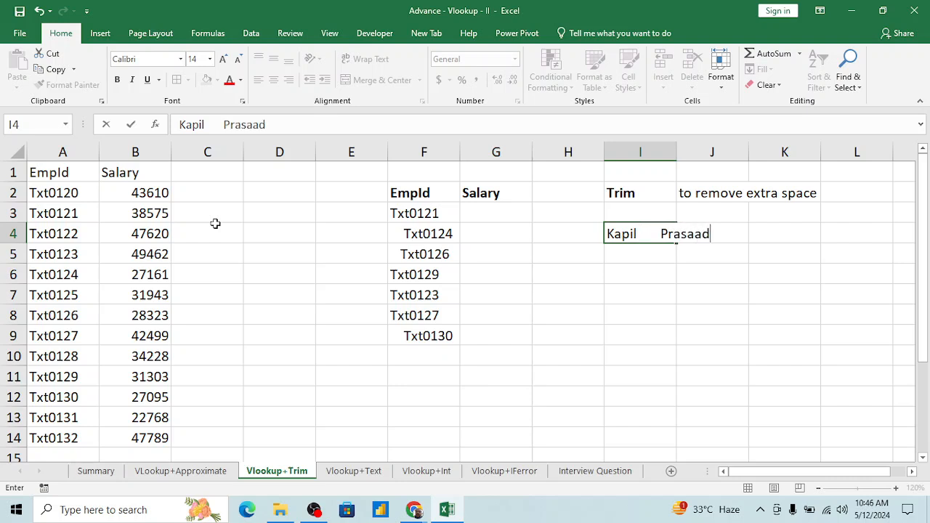
pyautogui.press('BackSpace')
pyautogui.press('BackSpace')
pyautogui.write('d')
pyautogui.press('Return')
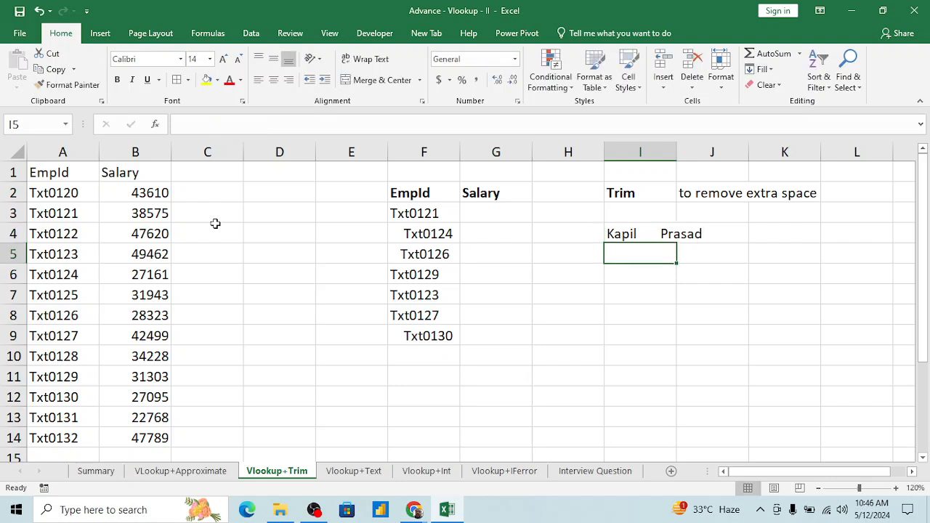
pyautogui.press('Up')
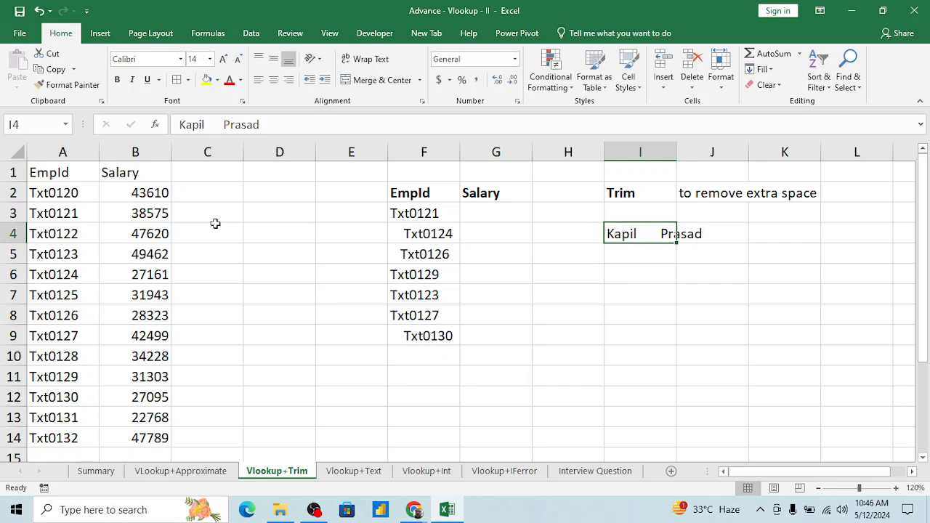
# Enter a TRIM formula in I6 that removes the extra spaces from the name in I4.
pyautogui.press('Down')
pyautogui.press('Down')
pyautogui.write('=trim')
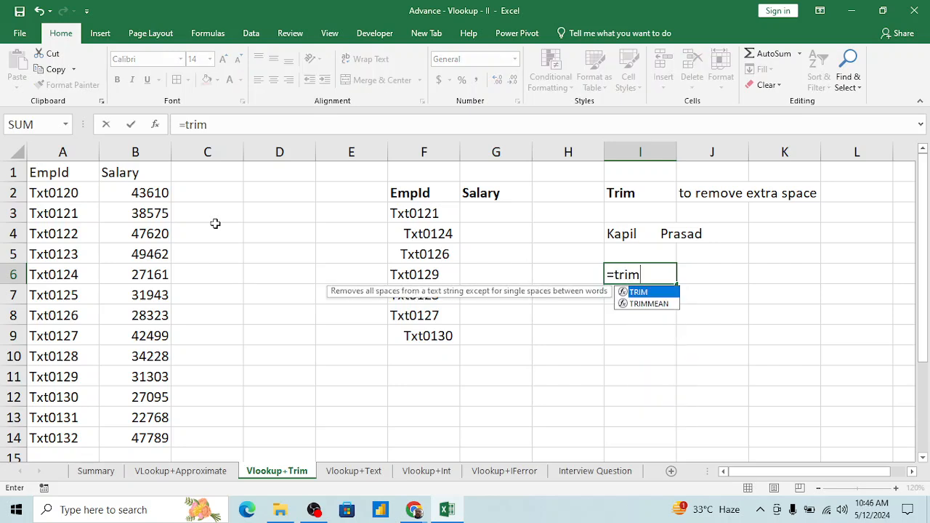
pyautogui.press('Tab')
pyautogui.press('Up')
pyautogui.press('Up')
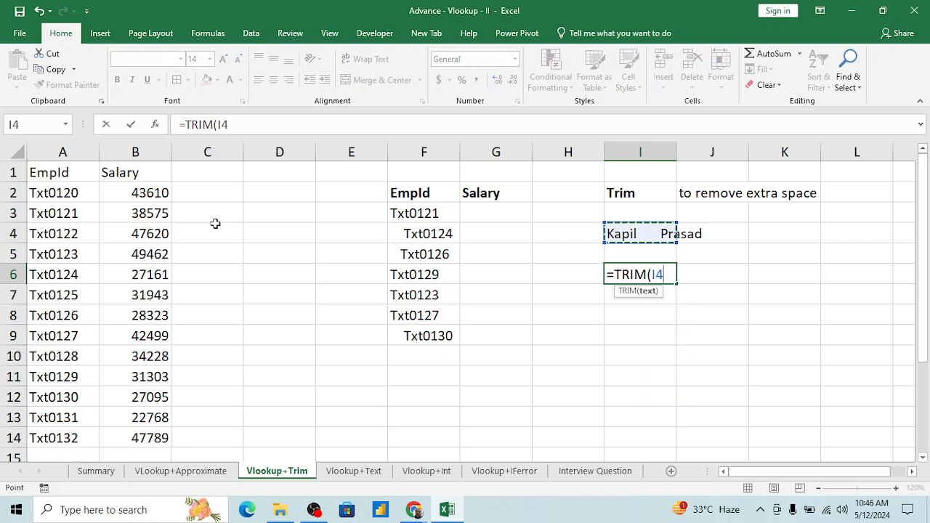
pyautogui.press('Return')
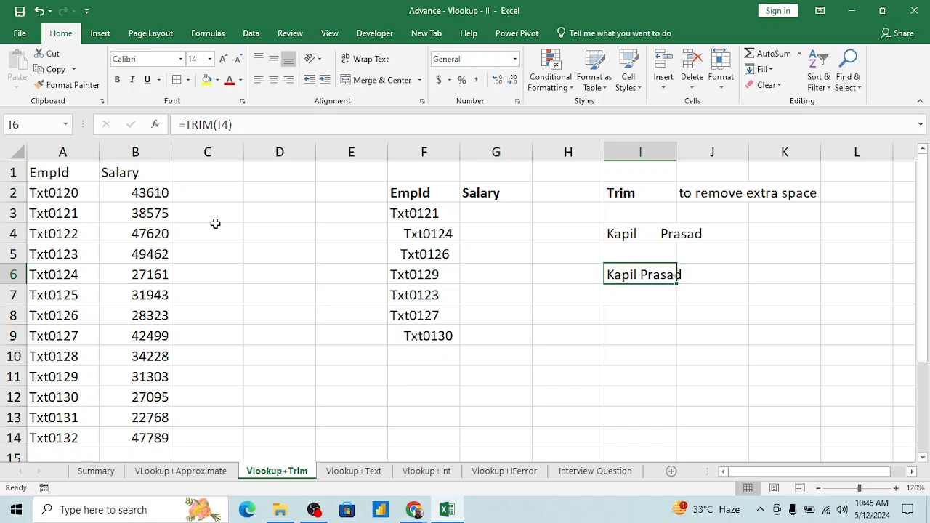
# Compare the TRIM result in I6 with the original name in I4, checking the end of I4's text for trailing spaces.
pyautogui.press('Up')
pyautogui.press('Up')
pyautogui.press('Up')
pyautogui.press('Up')
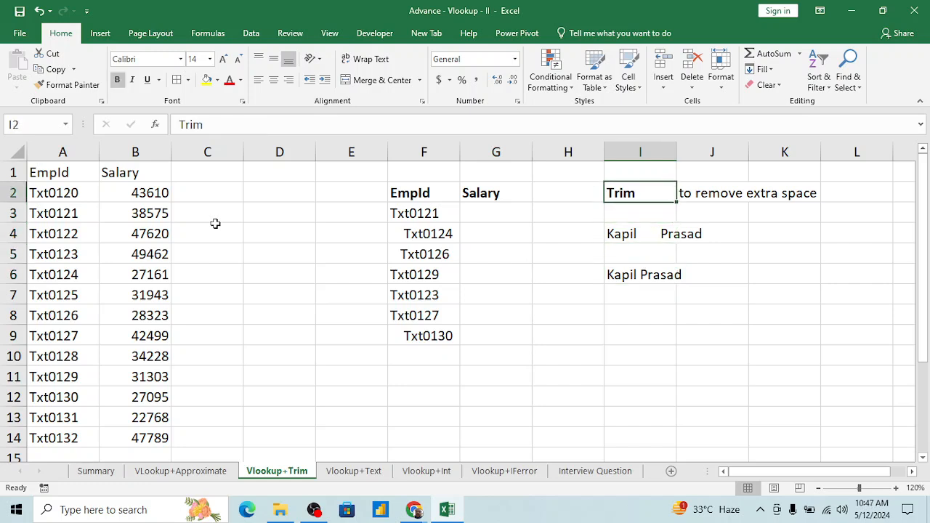
pyautogui.press('Down')
pyautogui.press('Down')
pyautogui.press('Down')
pyautogui.press('Down')
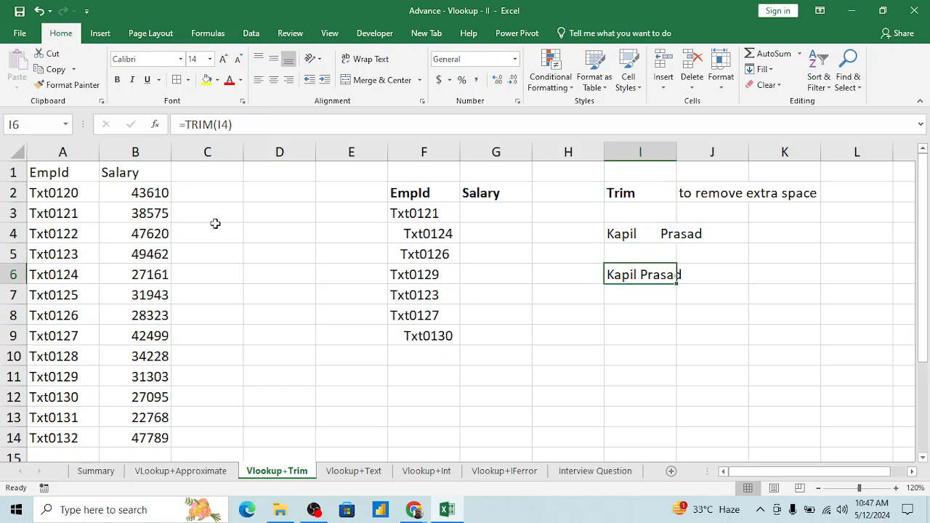
pyautogui.press('Up')
pyautogui.press('Up')
pyautogui.press('Up')
pyautogui.press('Up')
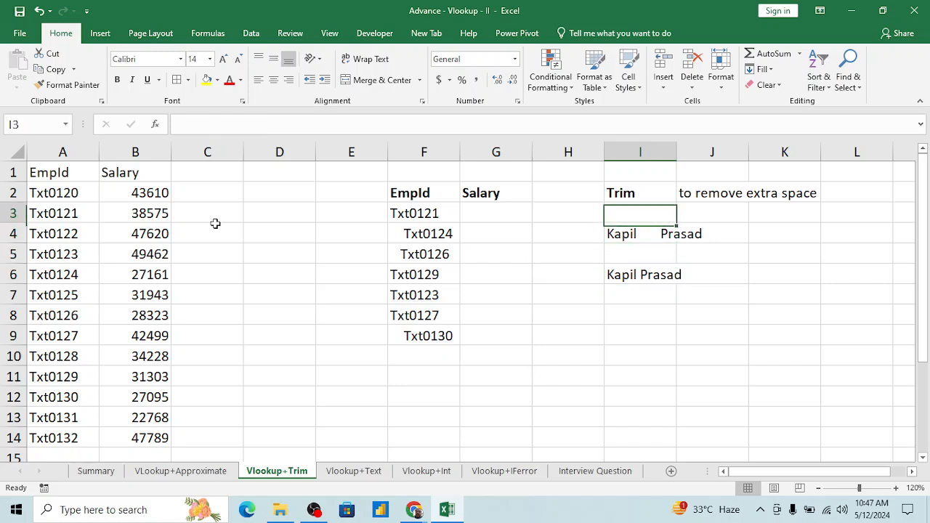
pyautogui.press('Down')
pyautogui.press('Down')
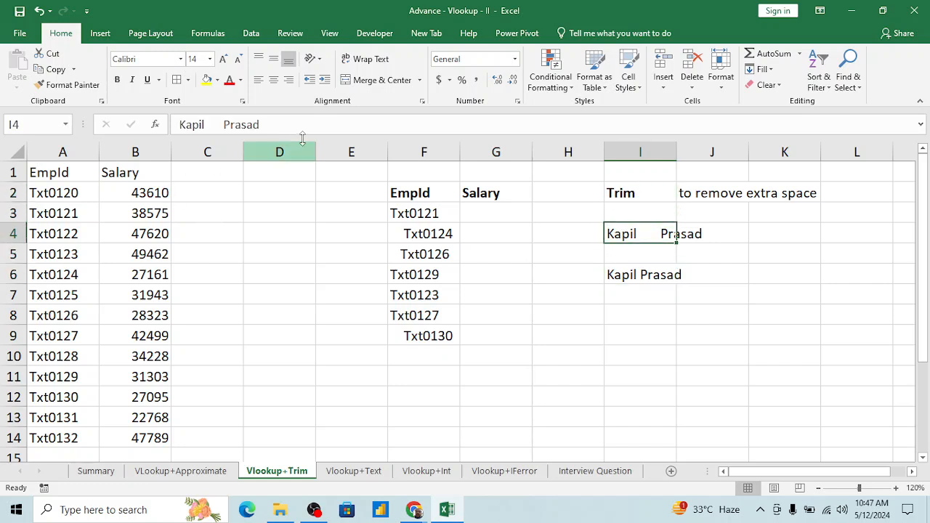
pyautogui.click(351, 121)
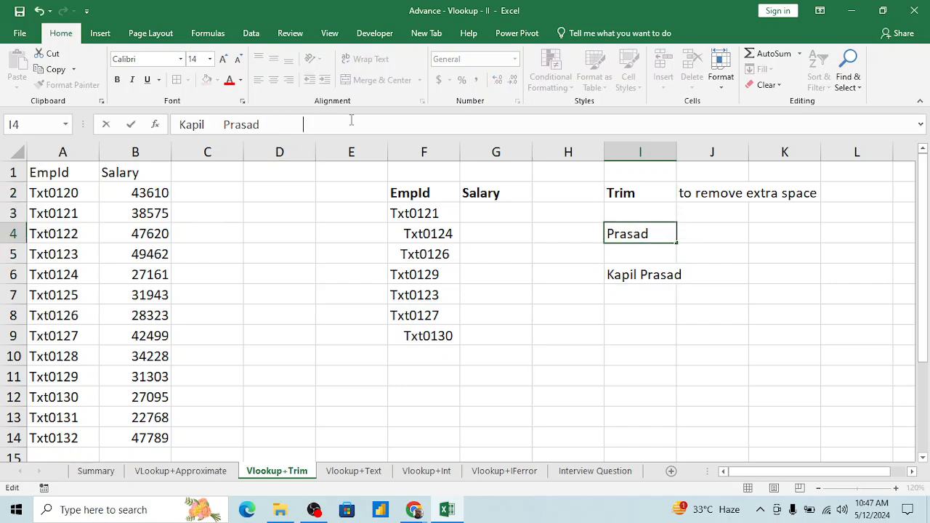
pyautogui.press('Return')
pyautogui.press('Down')
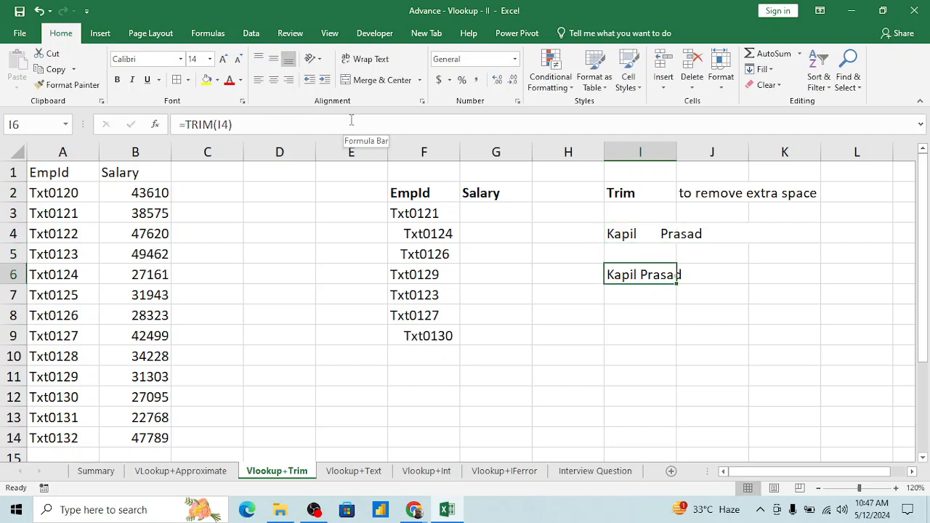
# Copy the TRIM result in I6 and paste it as a value into I9.
pyautogui.hotkey('ctrl', 'c')
pyautogui.press('Down')
pyautogui.press('Down')
pyautogui.press('Down')
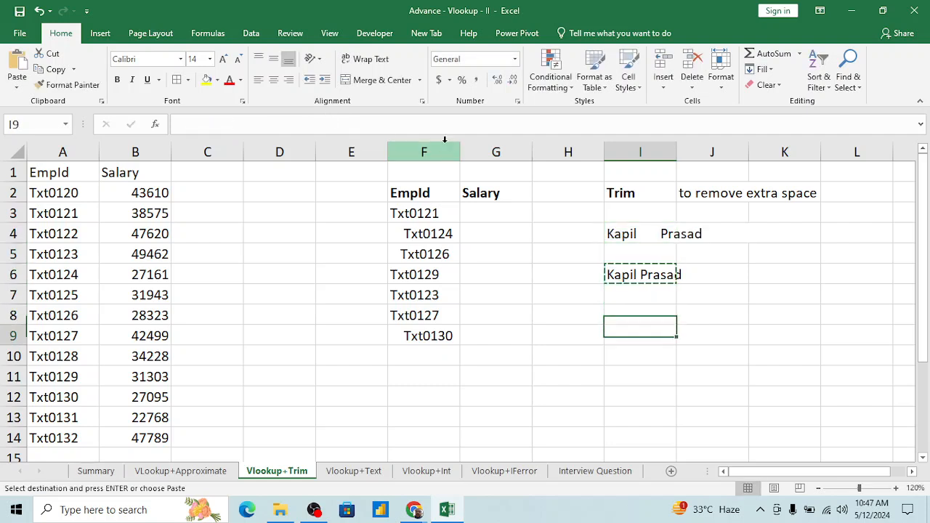
pyautogui.hotkey('ctrl', 'alt', 'v')
pyautogui.press('Return')
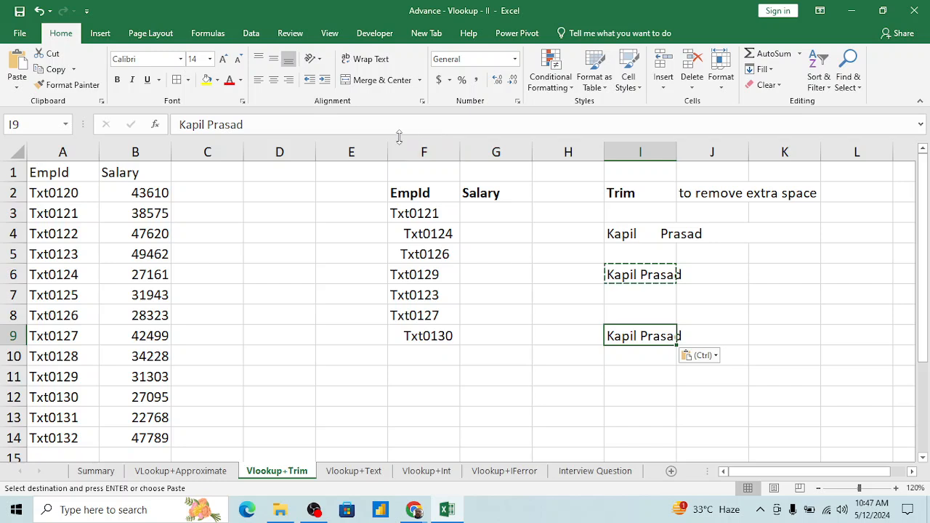
# Inspect the pasted name in I9 for extra spaces before, between or after the words.
pyautogui.click(429, 122)
pyautogui.press('Escape')
pyautogui.press('Left')
pyautogui.press('Left')
pyautogui.press('Left')
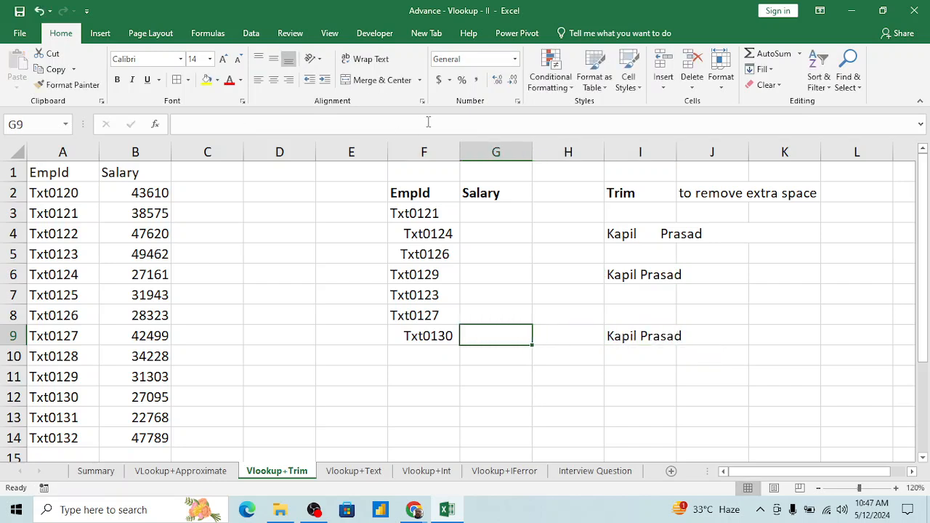
pyautogui.press('Right')
pyautogui.press('Right')
pyautogui.press('Right')
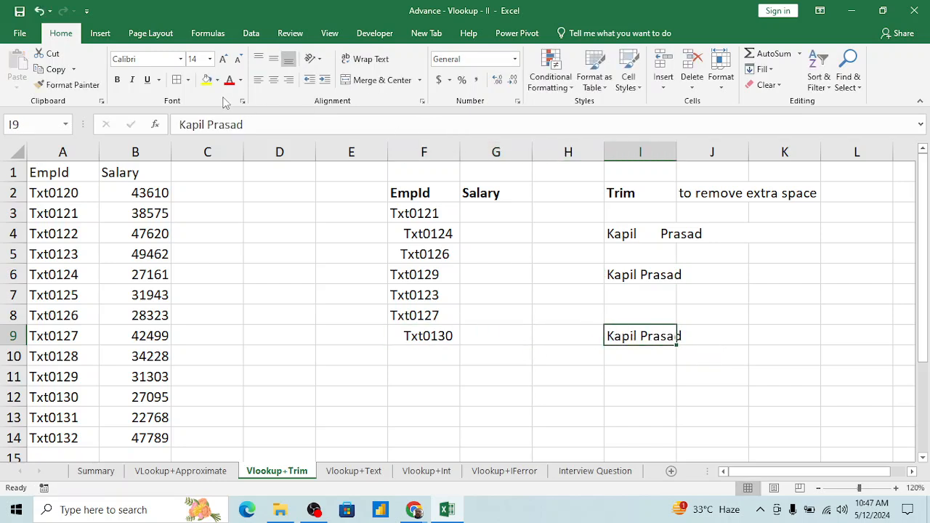
pyautogui.click(207, 124)
pyautogui.press('Right')
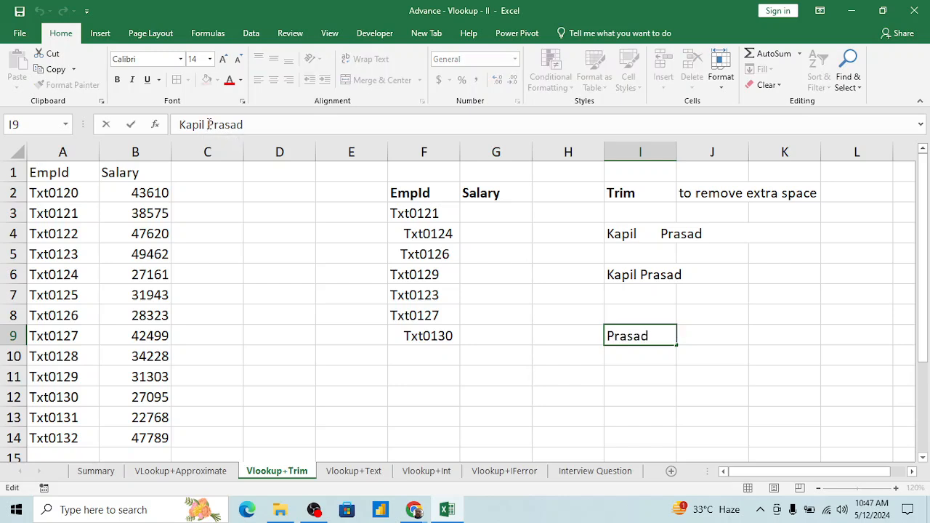
pyautogui.press('Left')
pyautogui.press('Escape')
pyautogui.press('Right')
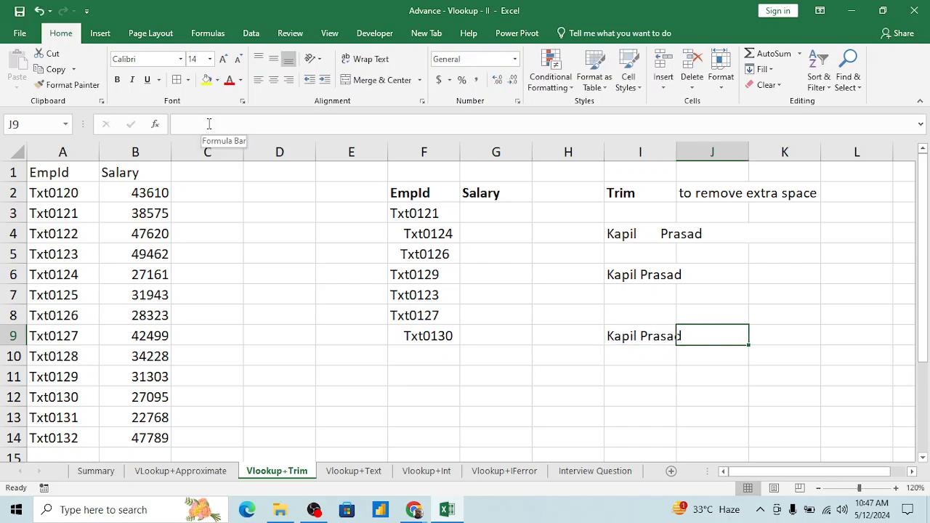
# Compare the cleaned name with the original in I4, checking the spaces between and after the words.
pyautogui.press('Left')
pyautogui.press('Up')
pyautogui.press('Up')
pyautogui.press('Up')
pyautogui.press('Up')
pyautogui.press('Up')
pyautogui.press('Up')
pyautogui.press('Up')
pyautogui.press('Up')
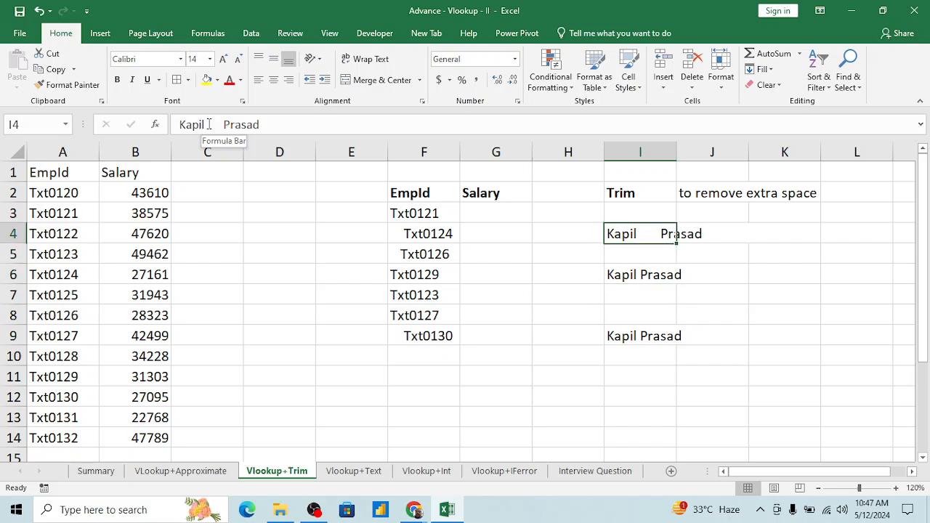
pyautogui.press('Down')
pyautogui.press('Down')
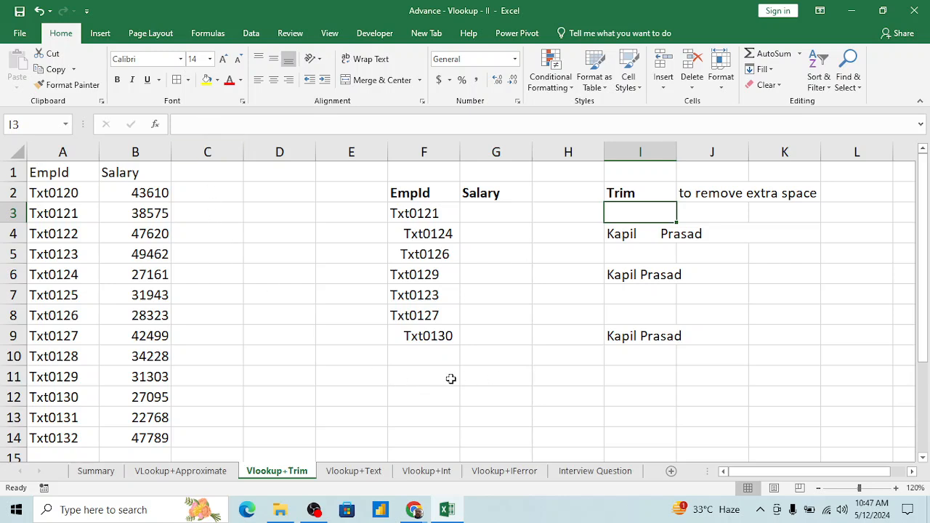
pyautogui.click(482, 376)
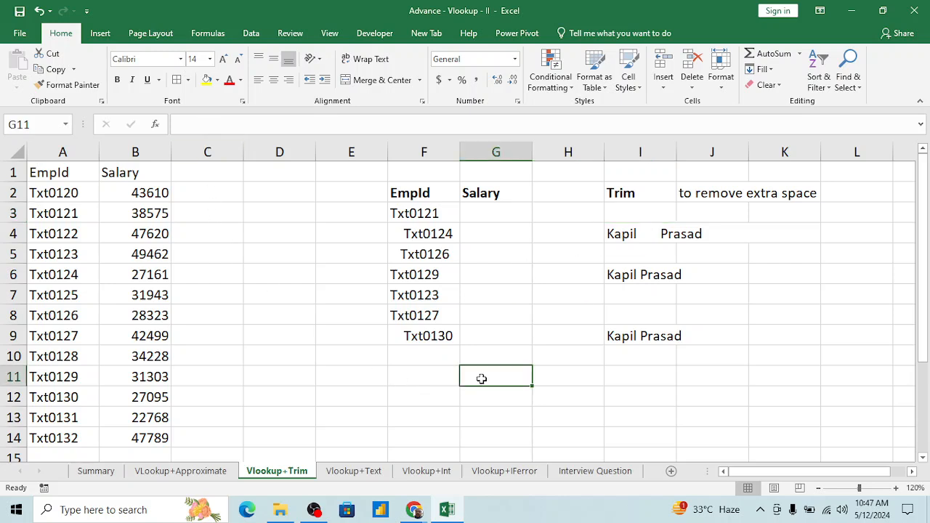
pyautogui.click(646, 234)
pyautogui.doubleClick(646, 233)
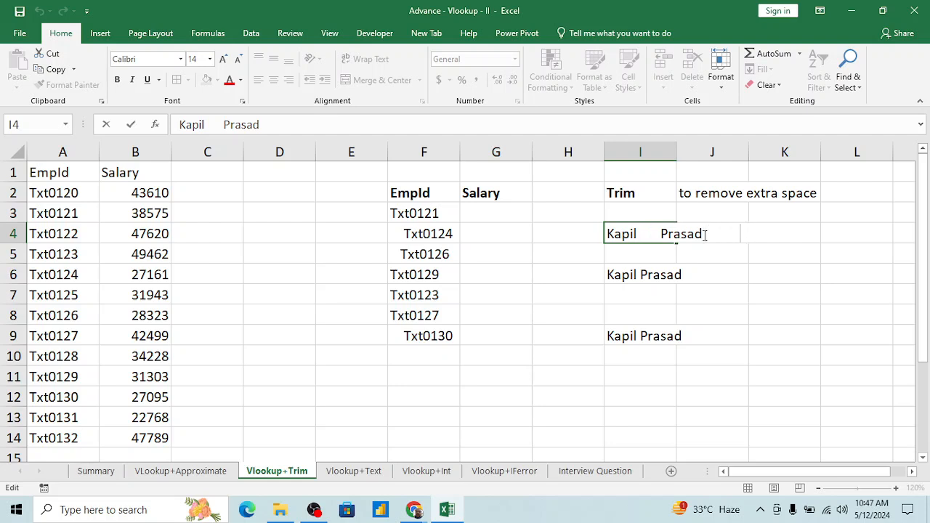
pyautogui.press('Escape')
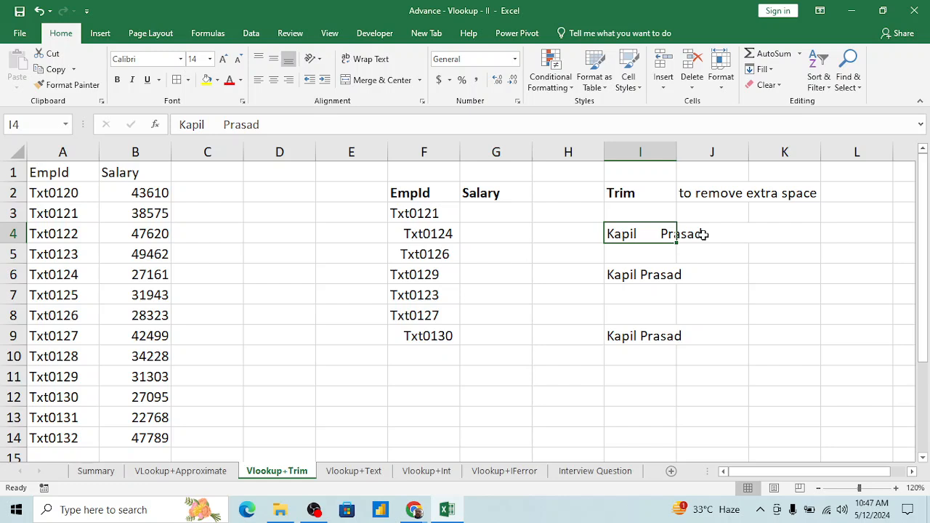
# Make the EmpId and Salary headers in A1:B1 bold.
pyautogui.click(145, 256)
pyautogui.hotkey('ctrl', 'Up')
pyautogui.press('Left')
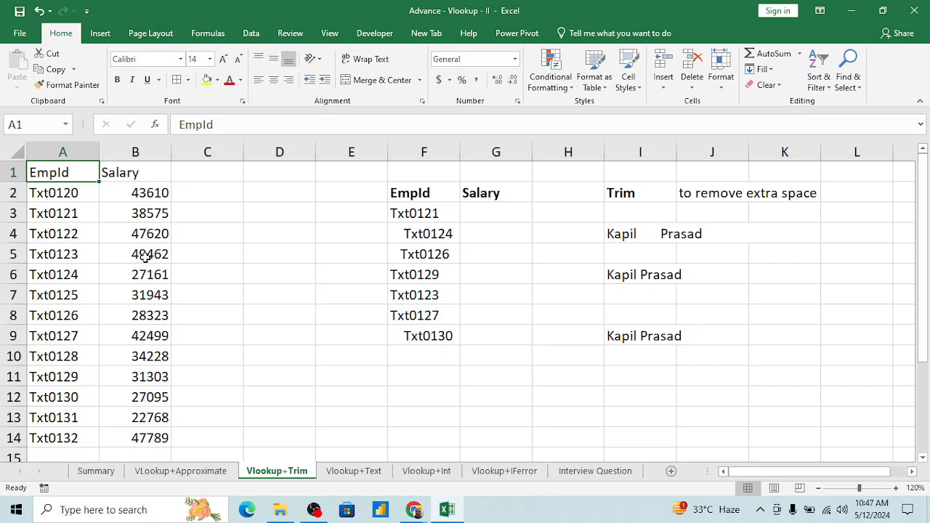
pyautogui.hotkey('shift', 'Right')
pyautogui.hotkey('ctrl', 'b')
pyautogui.press('Right')
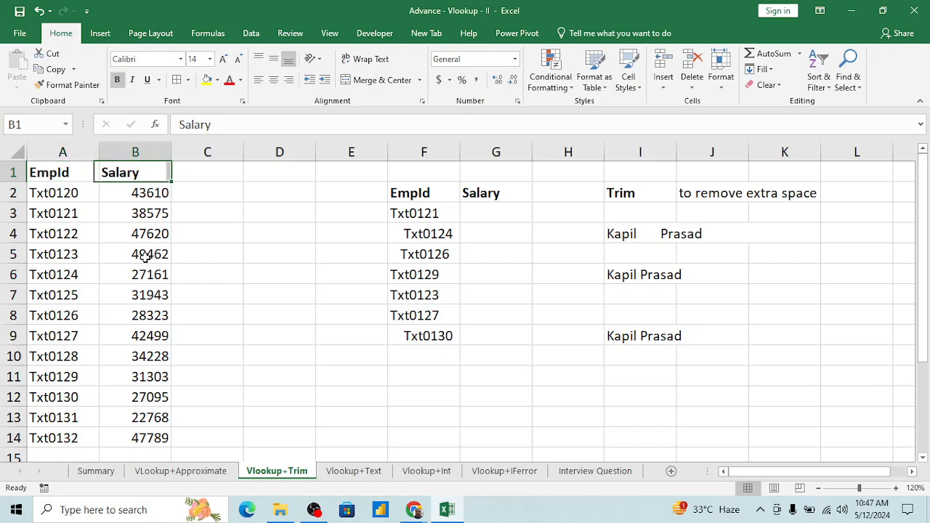
# Review the EmpId and Salary source columns in A2:B14 and the lookup IDs in F3:F9.
pyautogui.press('Left')
pyautogui.press('Down')
pyautogui.hotkey('ctrl', 'shift', 'Down')
pyautogui.press('Up')
pyautogui.press('Down')
pyautogui.press('Right')
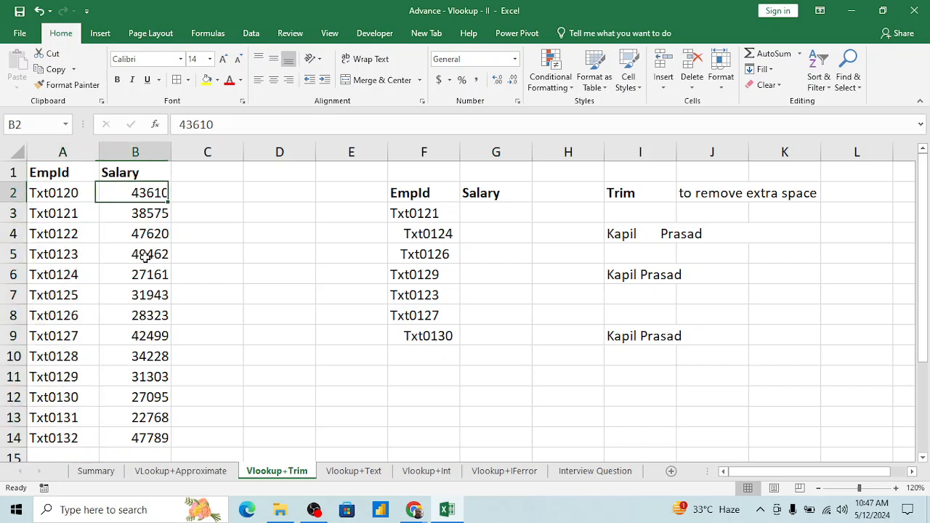
pyautogui.hotkey('ctrl', 'shift', 'Down')
pyautogui.press('Up')
pyautogui.press('Down')
pyautogui.press('Right')
pyautogui.press('Right')
pyautogui.press('Right')
pyautogui.press('Right')
pyautogui.press('Down')
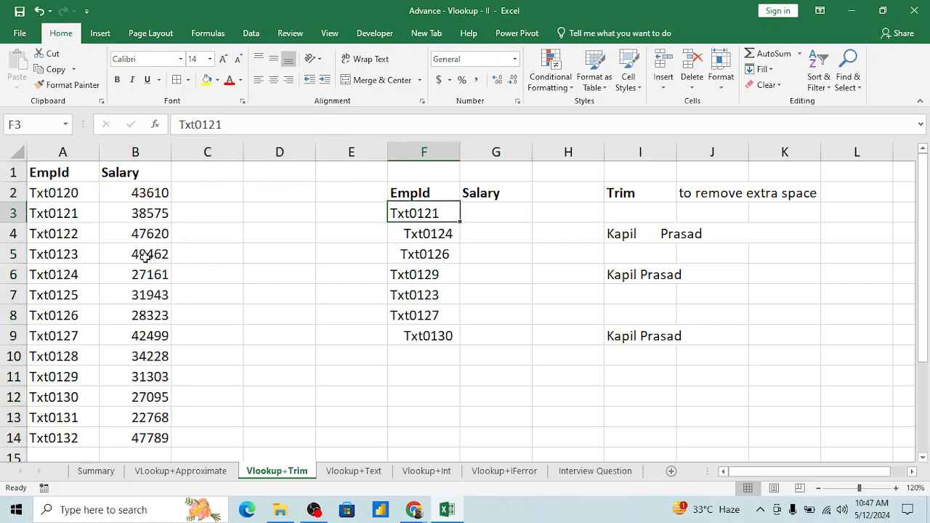
pyautogui.hotkey('ctrl', 'shift', 'Down')
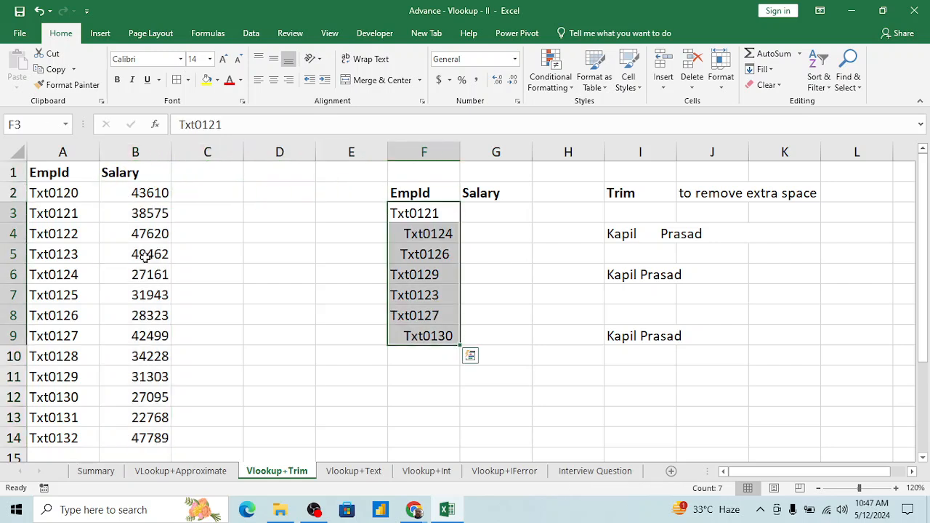
pyautogui.press('Up')
pyautogui.press('Right')
pyautogui.press('Down')
pyautogui.press('Left')
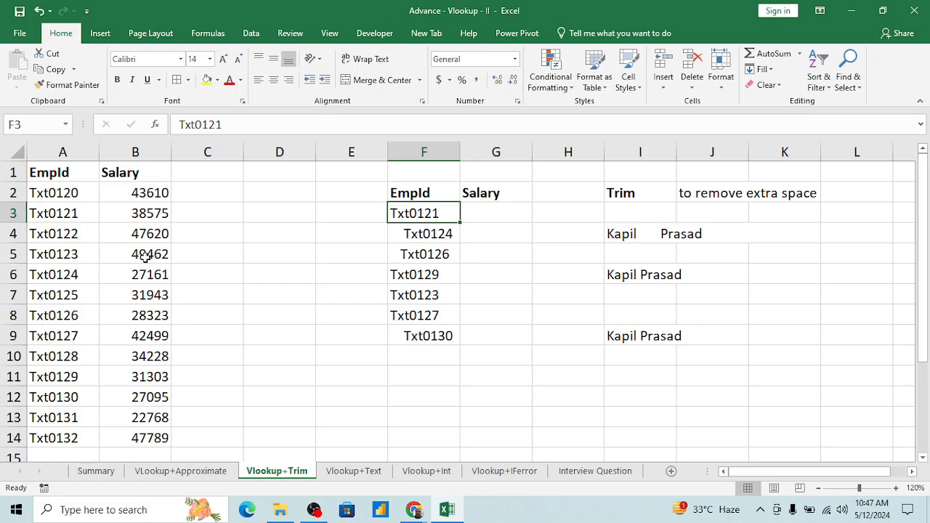
# Check the lookup IDs in F3, F4 and F5 for leading and trailing spaces.
pyautogui.click(463, 122)
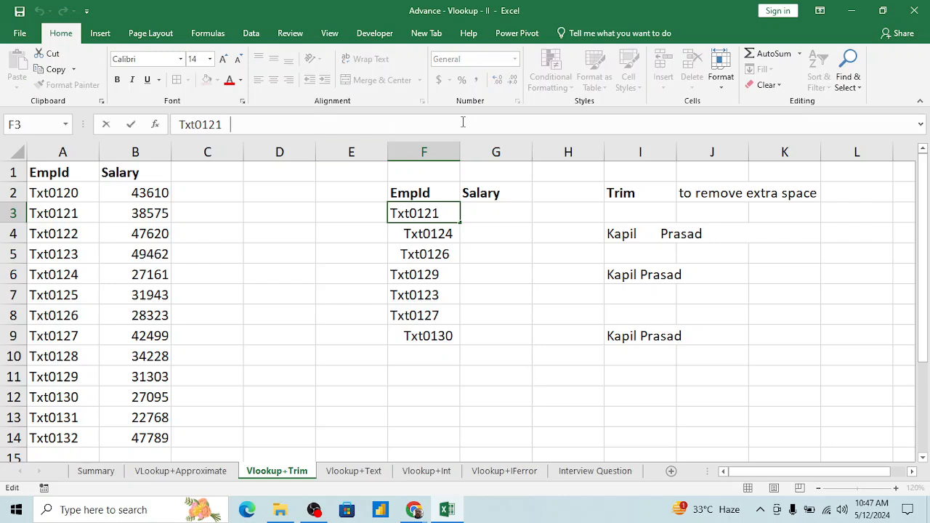
pyautogui.press('Return')
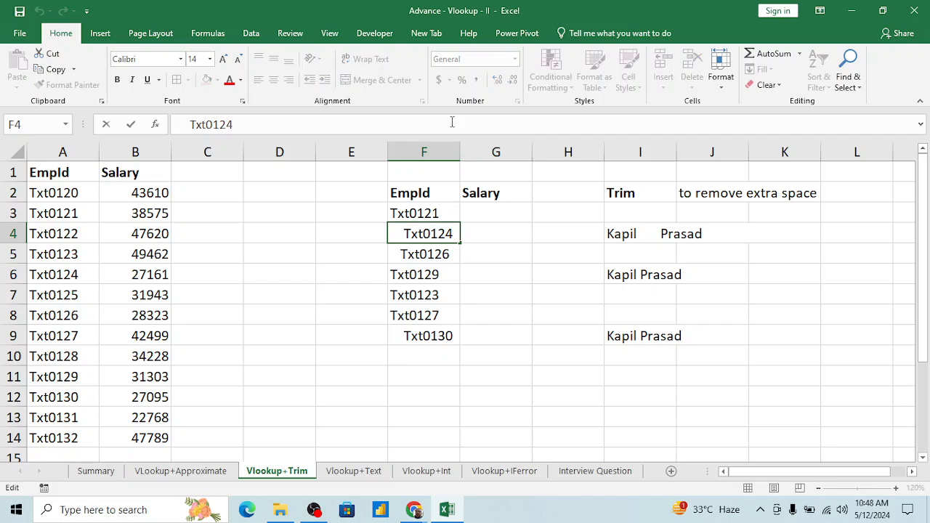
pyautogui.press('Return')
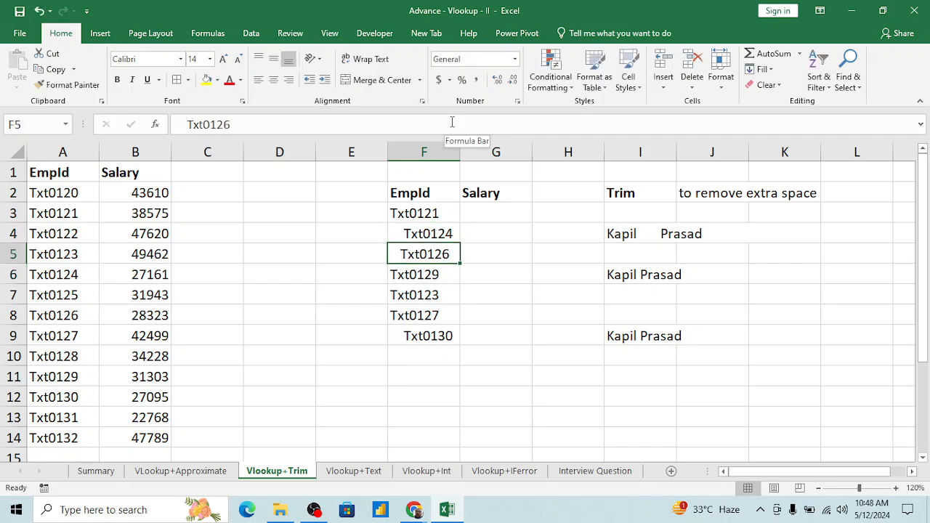
pyautogui.click(407, 118)
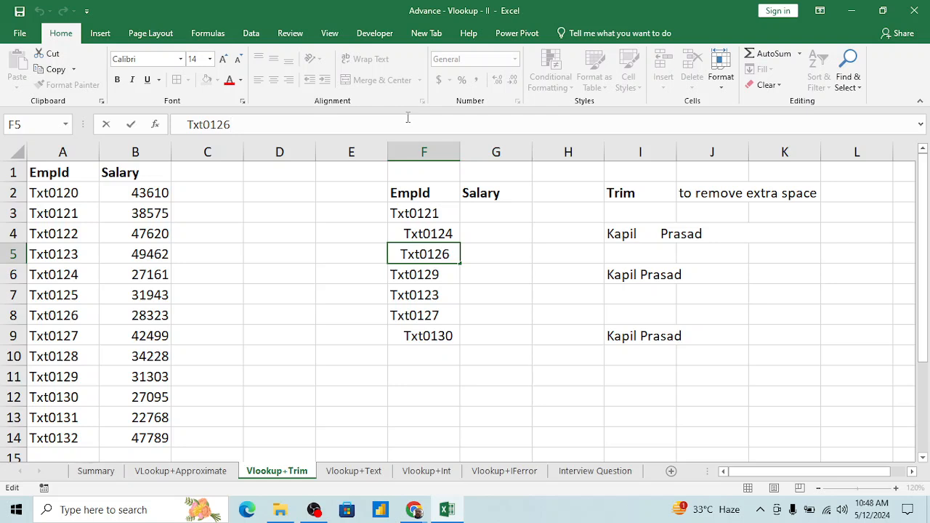
pyautogui.press('Escape')
pyautogui.press('Up')
pyautogui.press('Up')
pyautogui.press('Up')
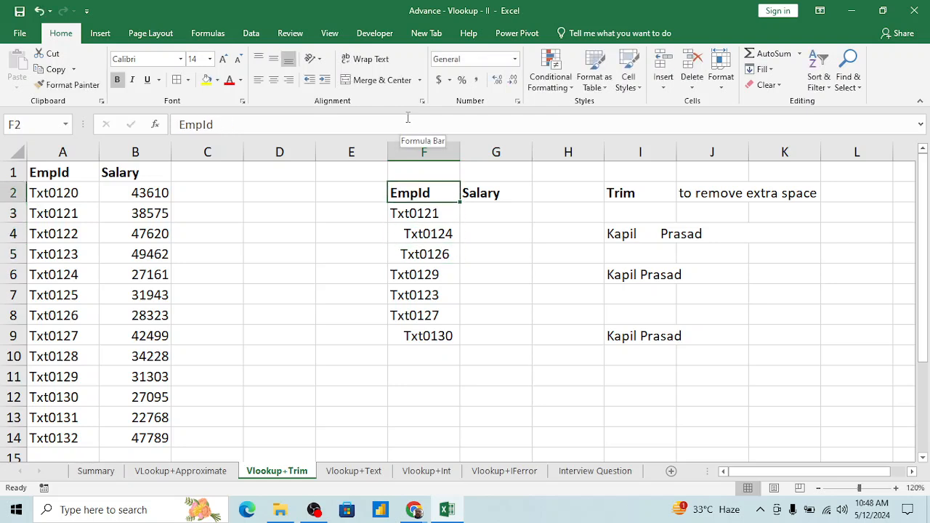
# Enter =VLOOKUP(F3,$A$1:$B$14,2,0) in G3 to look up the first employee's salary.
pyautogui.press('Right')
pyautogui.press('Down')
pyautogui.press('Down')
pyautogui.press('Up')
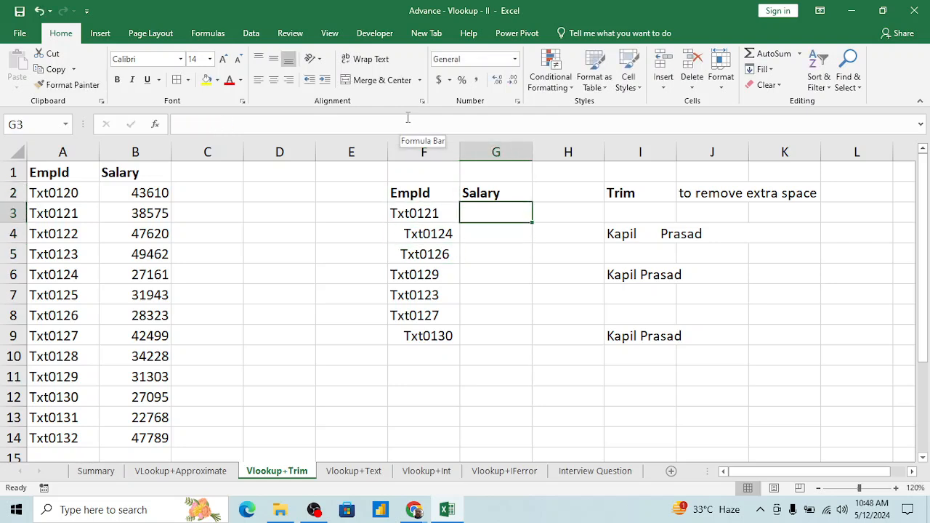
pyautogui.write('=vl')
pyautogui.press('Tab')
pyautogui.press('Left')
pyautogui.write(',')
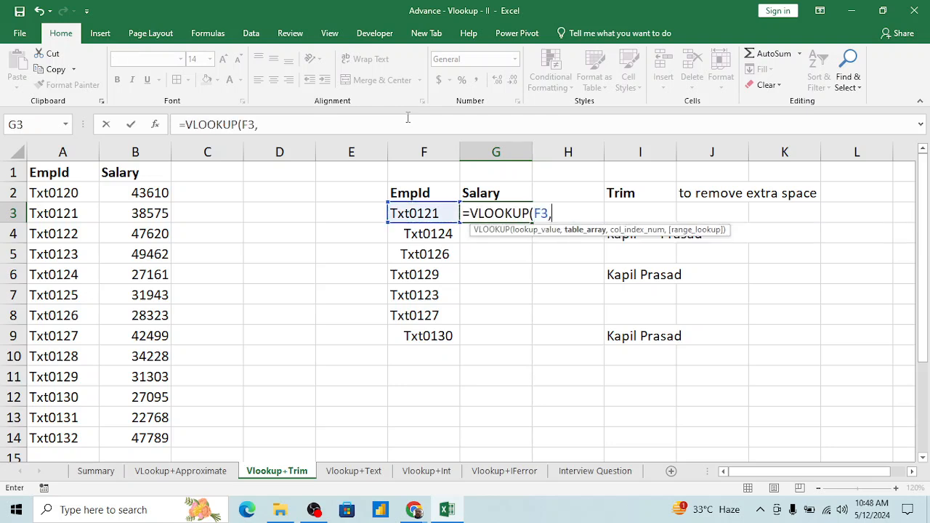
pyautogui.hotkey('ctrl', 'Left')
pyautogui.hotkey('ctrl', 'Left')
pyautogui.hotkey('ctrl', 'Left')
pyautogui.press('Up')
pyautogui.press('Up')
pyautogui.hotkey('shift', 'Right')
pyautogui.hotkey('ctrl', 'shift', 'Down')
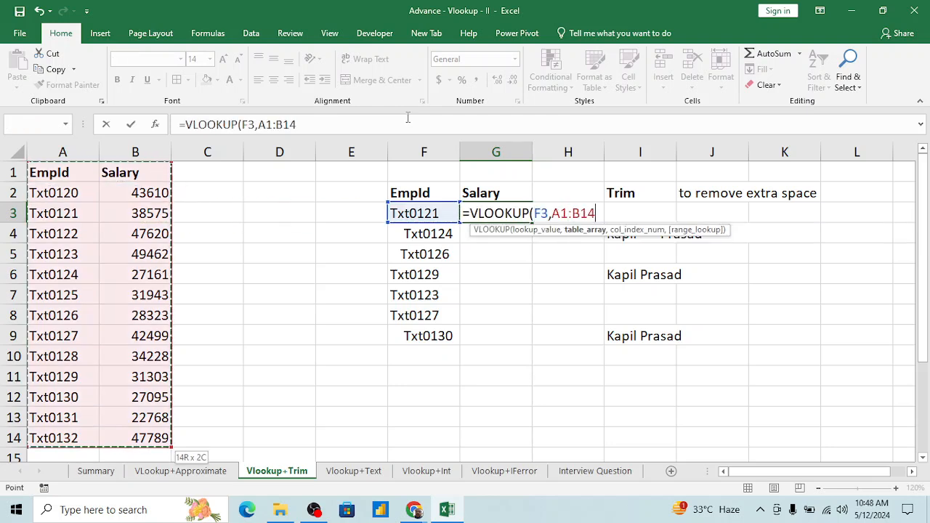
pyautogui.press('F4')
pyautogui.write(',')
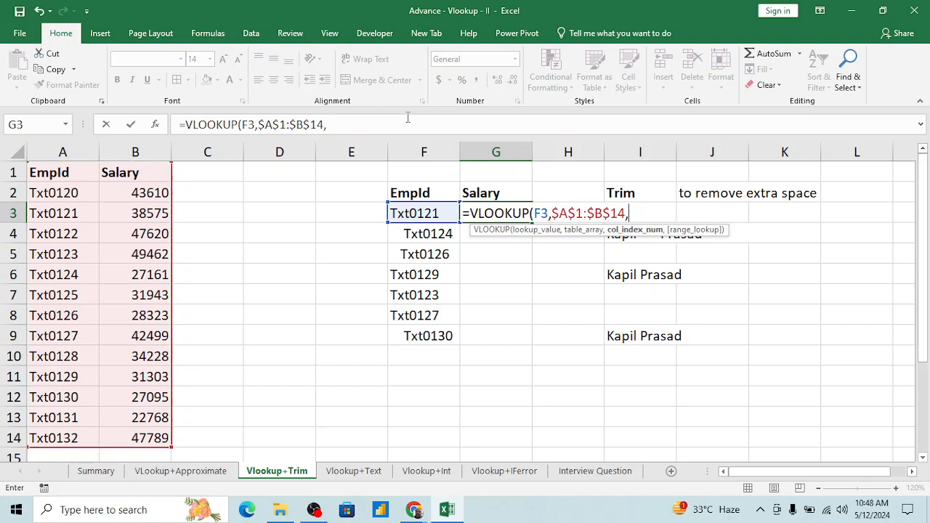
pyautogui.write('2,0')
pyautogui.press('Return')
pyautogui.press('Left')
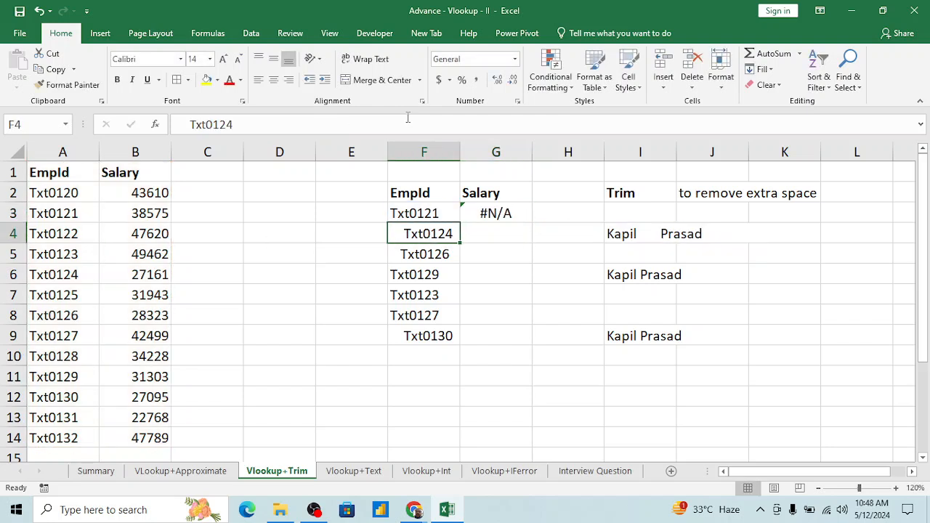
# Fill the VLOOKUP formula from G3 down through G9.
pyautogui.hotkey('ctrl', 'Down')
pyautogui.press('Right')
pyautogui.hotkey('ctrl', 'shift', 'Up')
pyautogui.hotkey('ctrl', 'd')
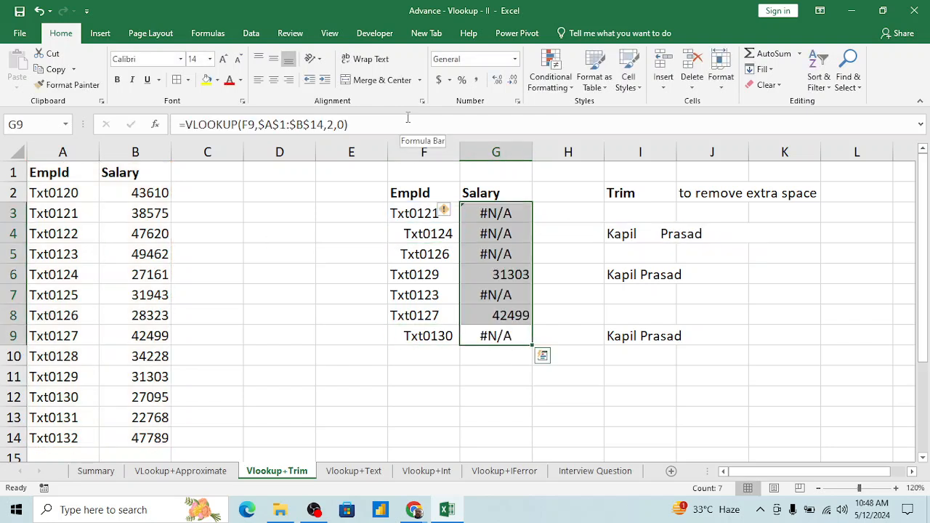
# Examine the lookup results in G3:G9 against their IDs to see which ones return a salary.
pyautogui.press('Down')
pyautogui.press('Up')
pyautogui.press('Up')
pyautogui.press('Up')
pyautogui.press('Up')
pyautogui.press('Left')
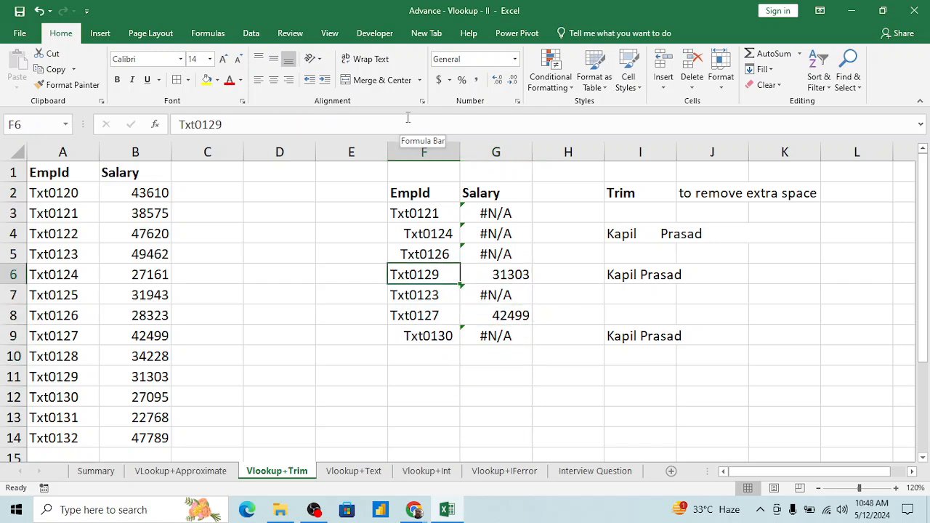
pyautogui.press('Right')
pyautogui.press('Left')
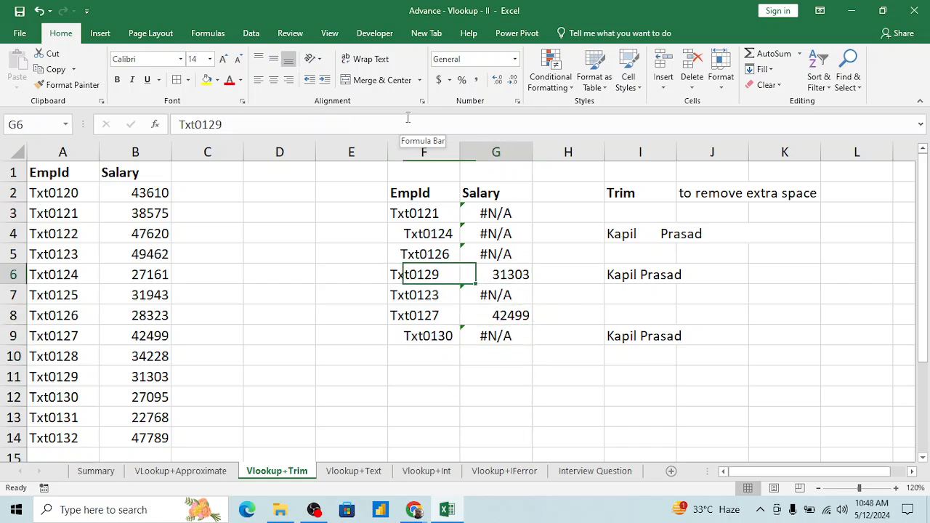
pyautogui.press('Right')
pyautogui.press('Down')
pyautogui.press('Down')
pyautogui.press('Left')
pyautogui.press('Right')
pyautogui.press('Down')
pyautogui.press('Up')
pyautogui.press('Up')
pyautogui.press('Up')
pyautogui.press('Up')
pyautogui.press('Up')
pyautogui.press('Up')
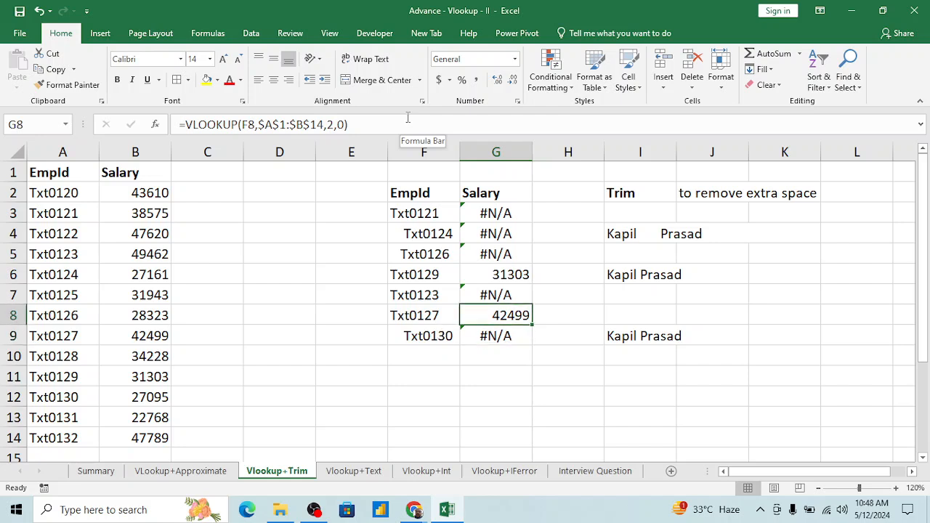
# Compare the Txt0121 record in A3:B3 with the lookup ID in F3, checking F3 for trailing spaces.
pyautogui.press('Left')
pyautogui.press('Left')
pyautogui.press('Left')
pyautogui.press('Left')
pyautogui.press('Left')
pyautogui.press('Left')
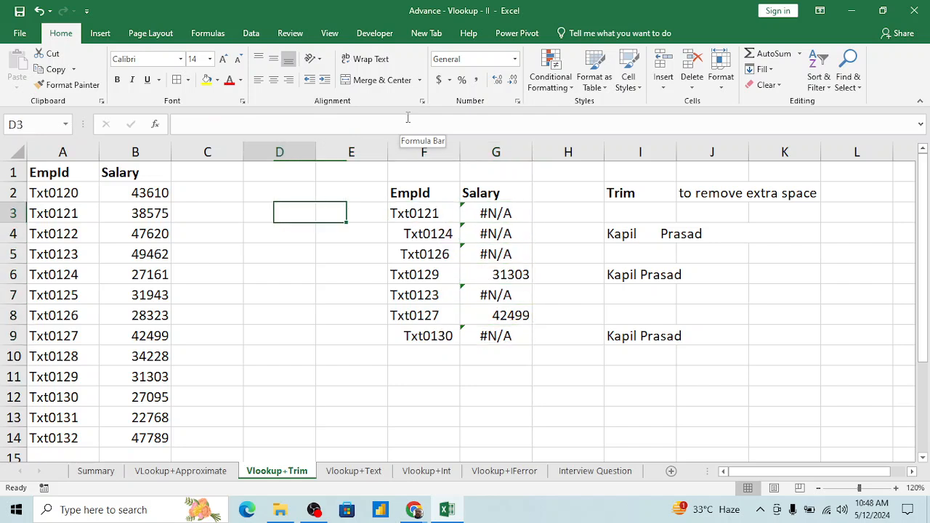
pyautogui.hotkey('shift', 'Right')
pyautogui.hotkey('shift', 'Left')
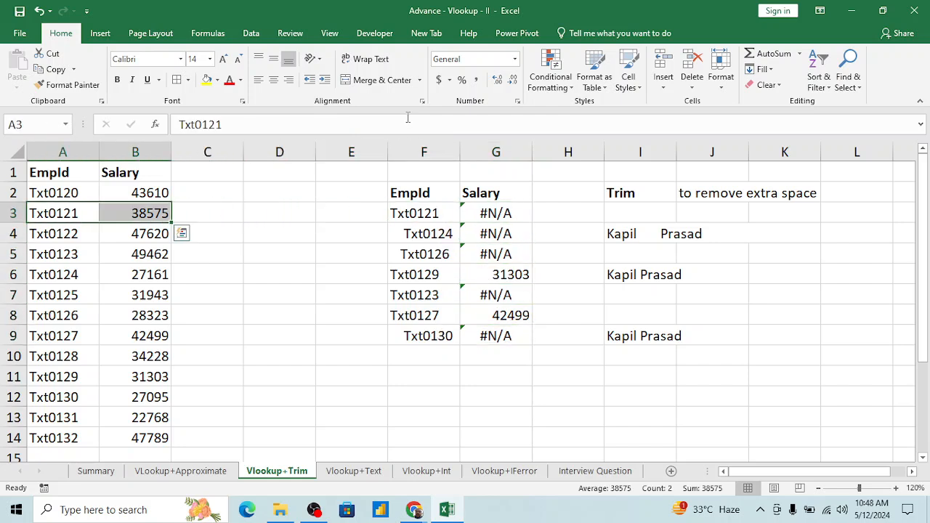
pyautogui.press('Right')
pyautogui.press('Right')
pyautogui.press('Right')
pyautogui.press('Right')
pyautogui.press('Right')
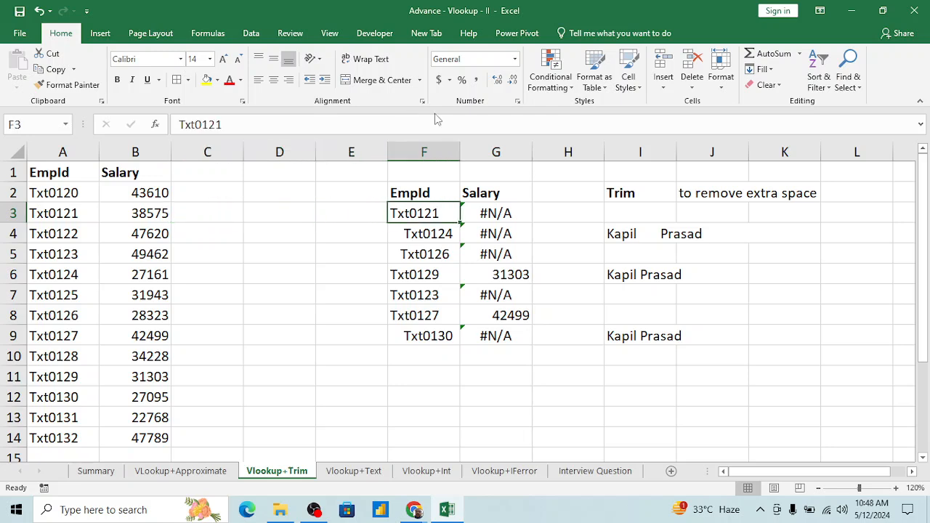
pyautogui.click(439, 121)
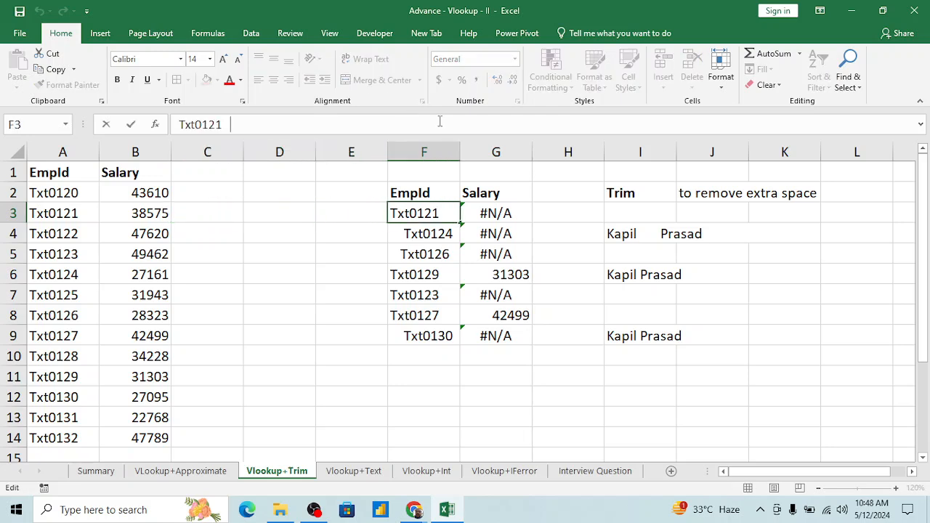
pyautogui.press('Tab')
# Clear the plain VLOOKUP formulas from G3:G9.
pyautogui.hotkey('ctrl', 'shift', 'Down')
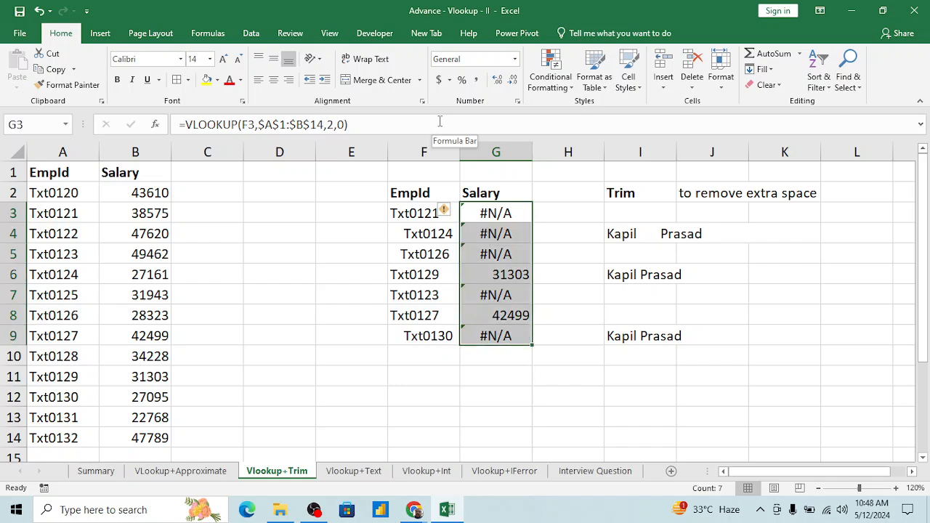
pyautogui.press('Delete')
pyautogui.press('Right')
pyautogui.press('Left')
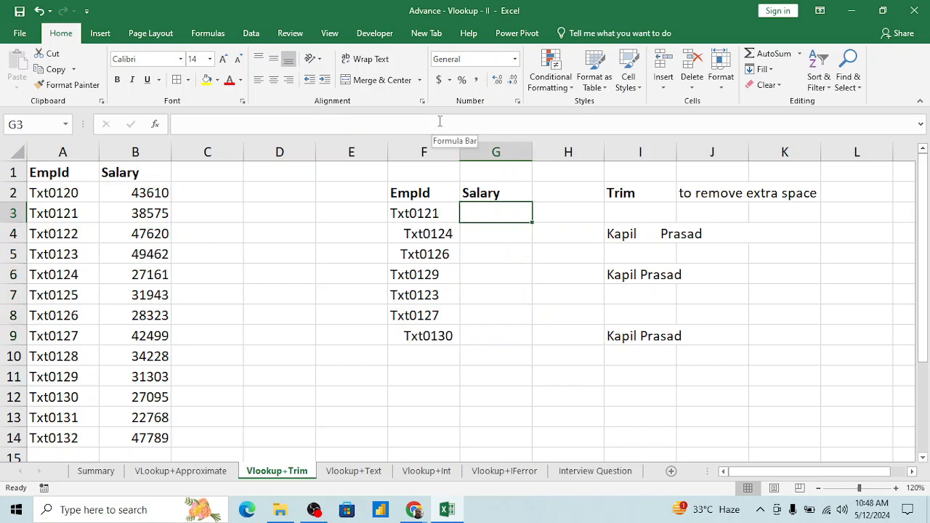
# Enter a TRIM formula in G3 that removes the extra spaces from the employee ID in F3.
pyautogui.write('=tri')
pyautogui.press('Tab')
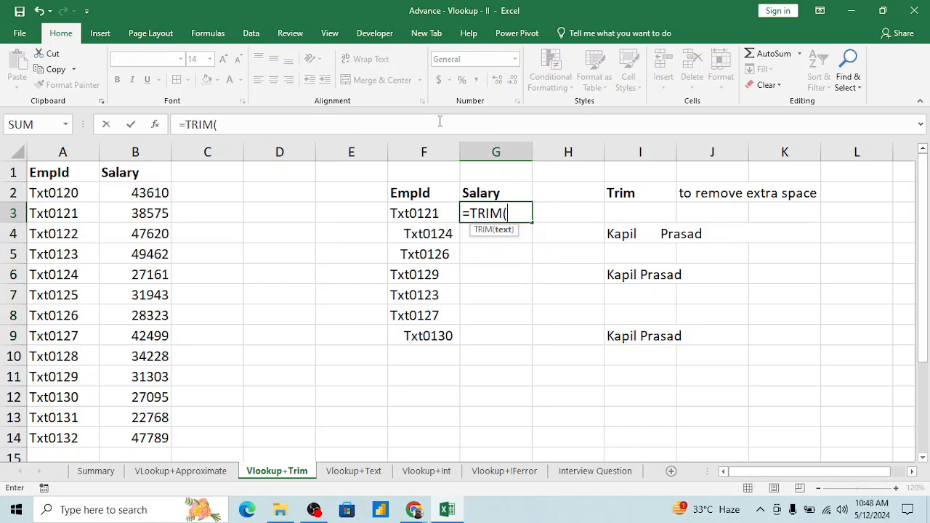
pyautogui.press('Left')
pyautogui.press('Return')
pyautogui.press('Up')
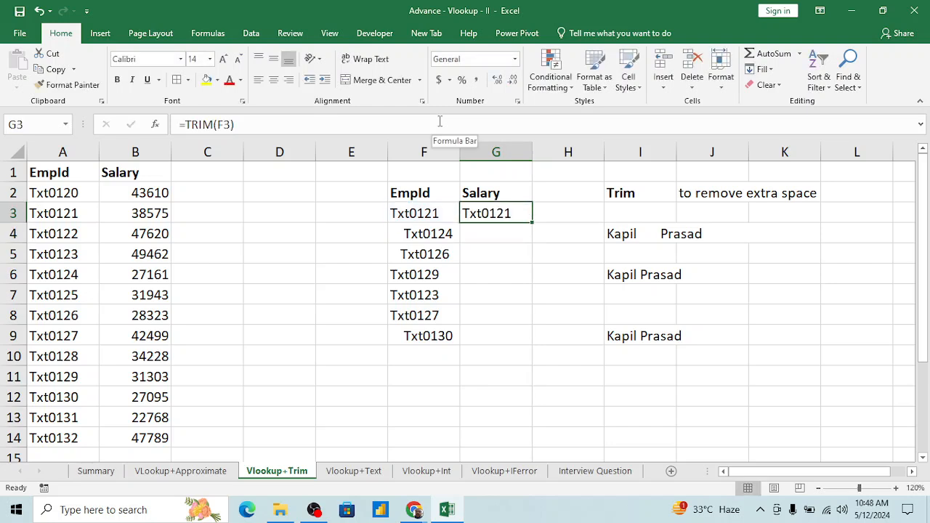
# Copy the TRIM formula from G3 down through G9.
pyautogui.hotkey('ctrl', 'c')
pyautogui.press('Left')
pyautogui.hotkey('ctrl', 'Down')
pyautogui.press('Right')
pyautogui.hotkey('ctrl', 'shift', 'Up')
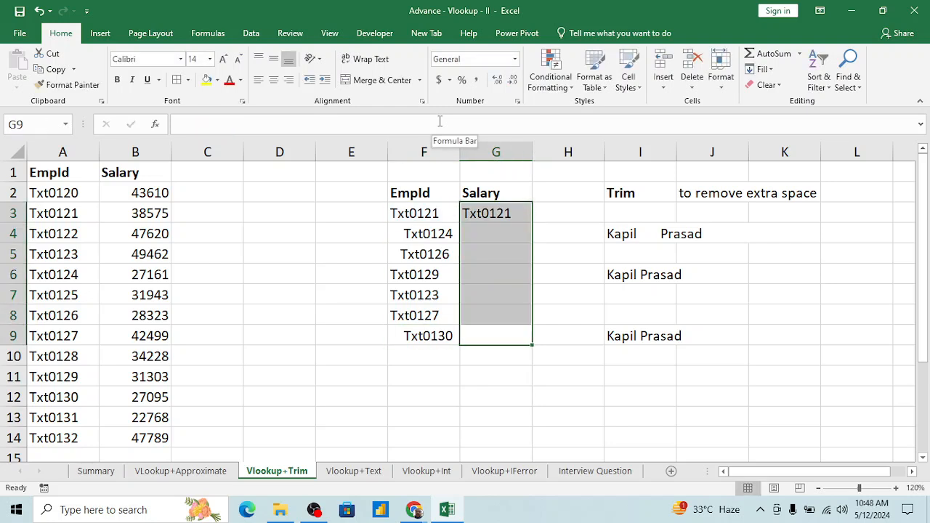
pyautogui.hotkey('ctrl', 'v')
# Copy the trimmed IDs in G3:G9 and paste them as values only, starting at G12.
pyautogui.press('Up')
pyautogui.press('Up')
pyautogui.press('Up')
pyautogui.press('Up')
pyautogui.press('Up')
pyautogui.press('Up')
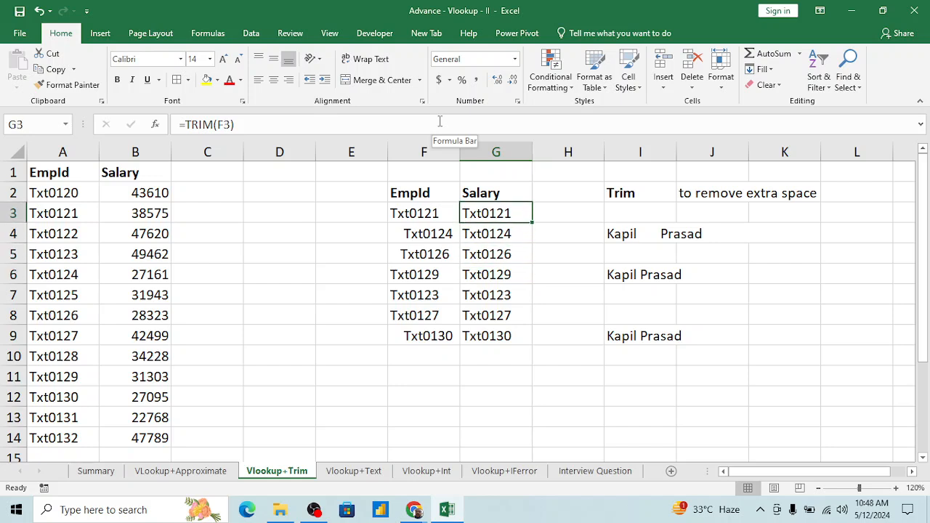
pyautogui.hotkey('ctrl', 'shift', 'Down')
pyautogui.hotkey('ctrl', 'c')
pyautogui.press('Down')
pyautogui.press('Down')
pyautogui.press('Down')
pyautogui.press('Down')
pyautogui.press('Down')
pyautogui.press('Down')
pyautogui.press('Down')
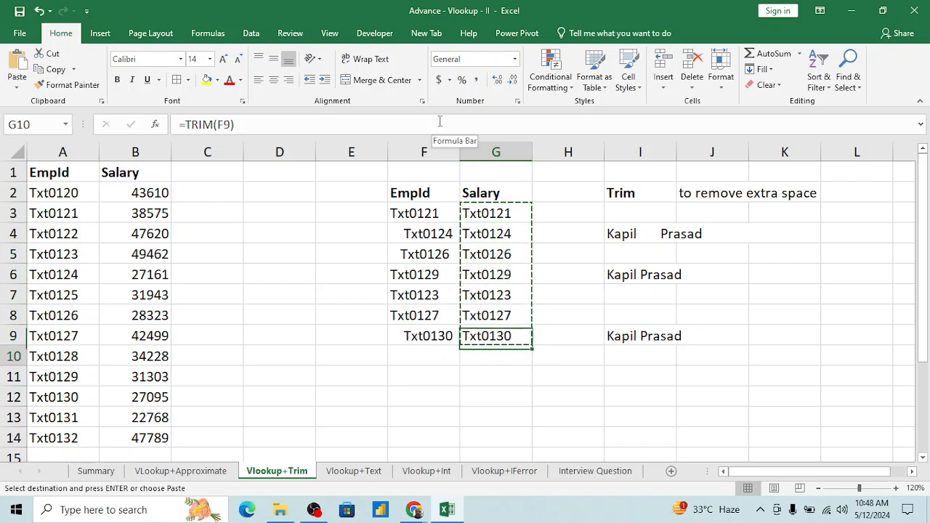
pyautogui.press('Down')
pyautogui.press('Down')
pyautogui.hotkey('alt', 'e')
pyautogui.press('s')
pyautogui.press('v')
pyautogui.press('Return')
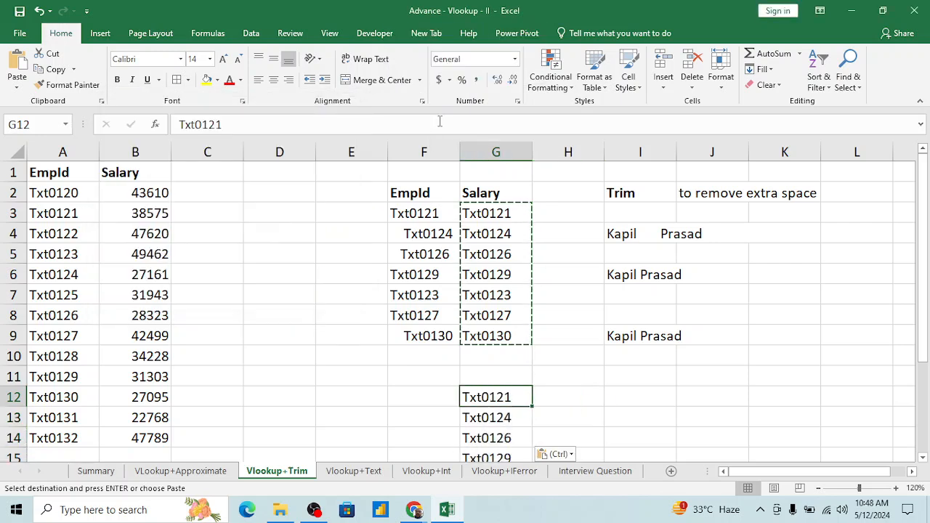
# Check the pasted IDs in G12 and G13 for leftover leading or trailing spaces.
pyautogui.click(451, 121)
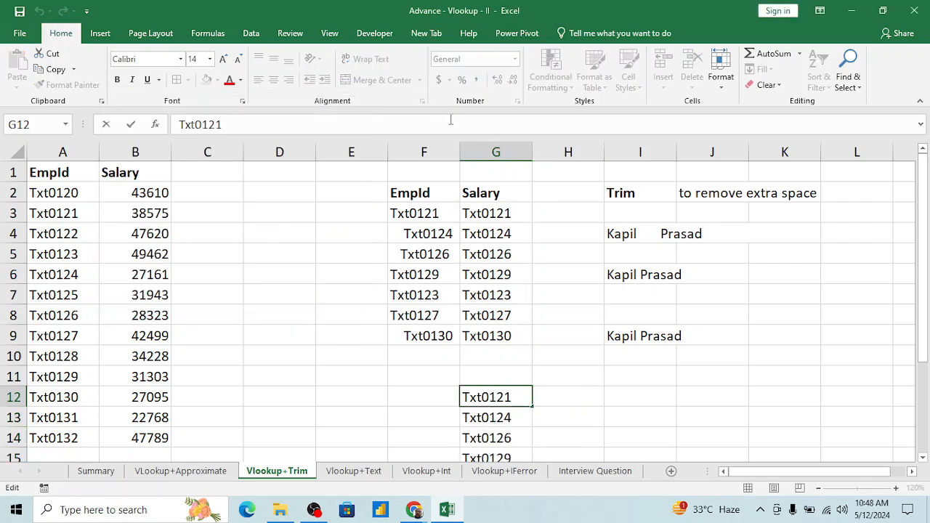
pyautogui.press('Return')
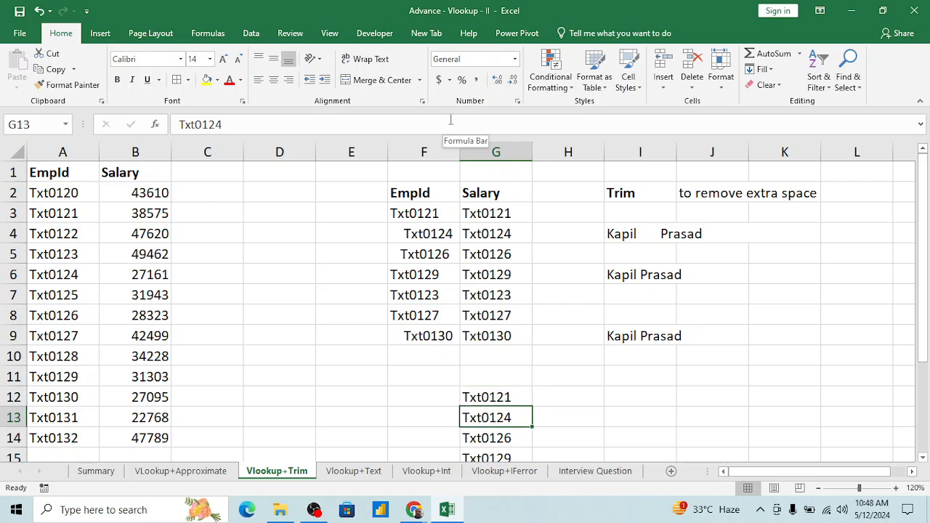
pyautogui.click(448, 120)
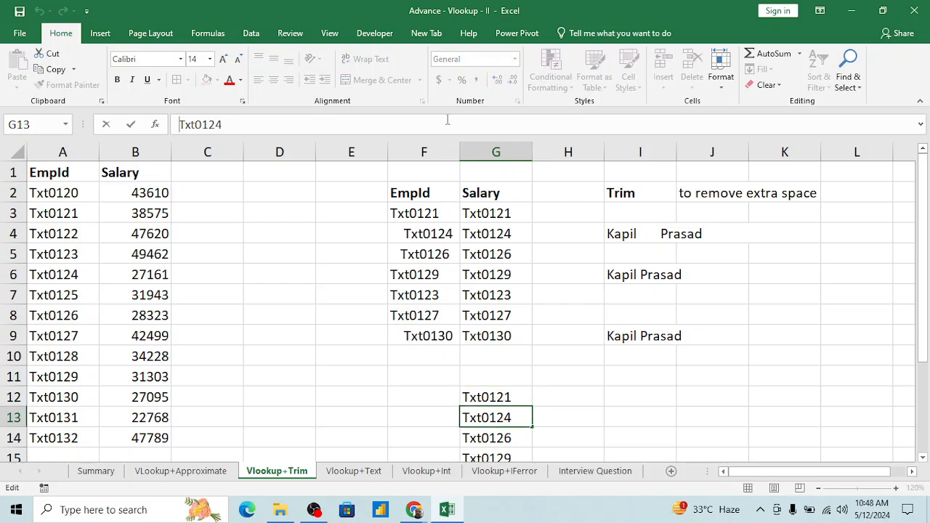
pyautogui.press('Escape')
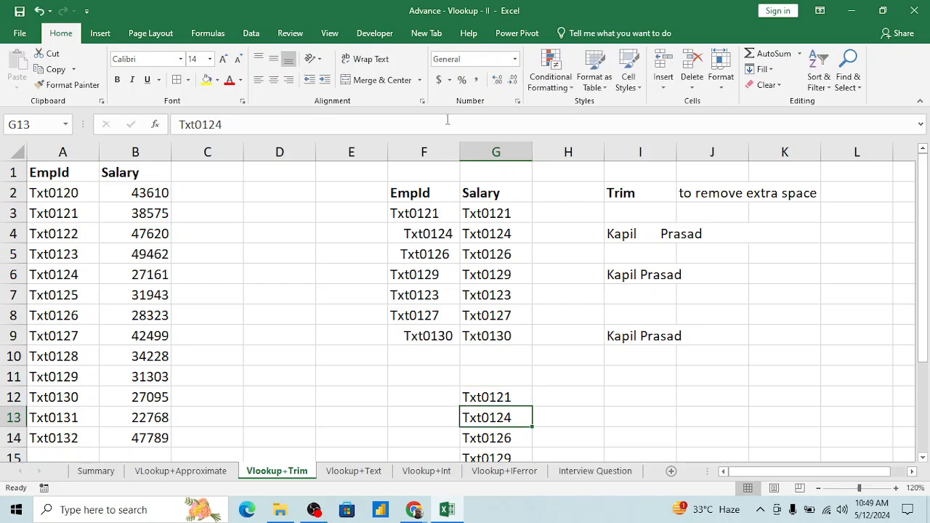
# Clear the pasted ID values from G12:G18.
pyautogui.press('Up')
pyautogui.hotkey('ctrl', 'shift', 'Down')
pyautogui.press('Delete')
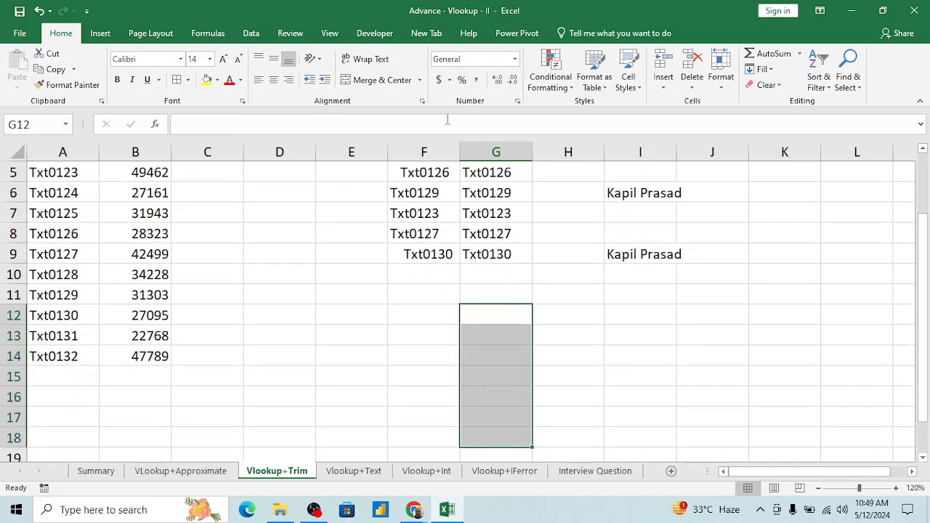
# Wrap the TRIM(F3) formula in G3 inside a VLOOKUP as its lookup value.
pyautogui.hotkey('ctrl', 'Up')
pyautogui.hotkey('ctrl', 'Up')
pyautogui.hotkey('ctrl', 'Up')
pyautogui.press('Down')
pyautogui.press('Down')
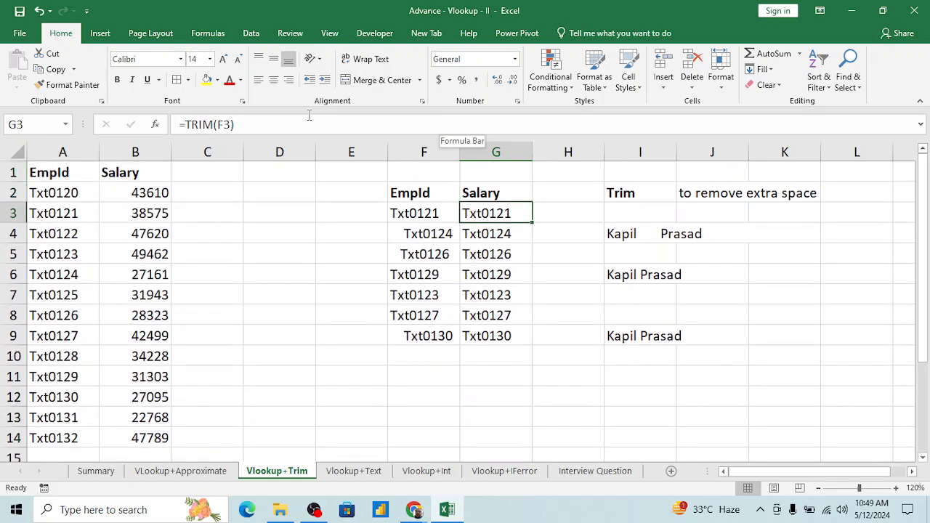
pyautogui.click(187, 125)
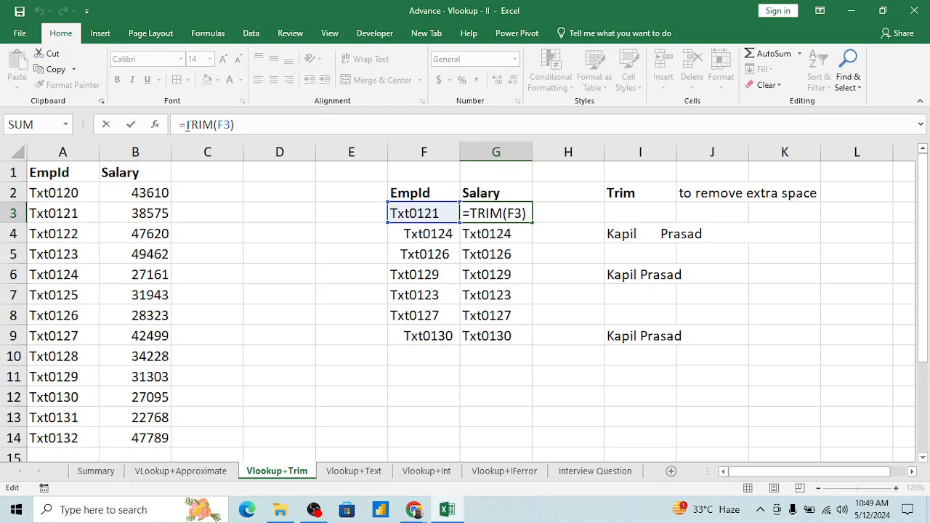
pyautogui.write('VL')
pyautogui.press('Tab')
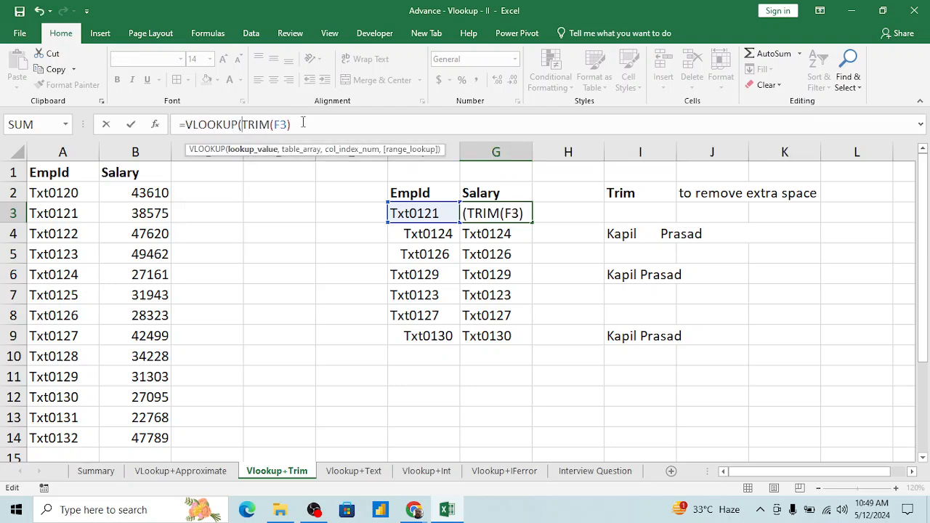
pyautogui.write(',')
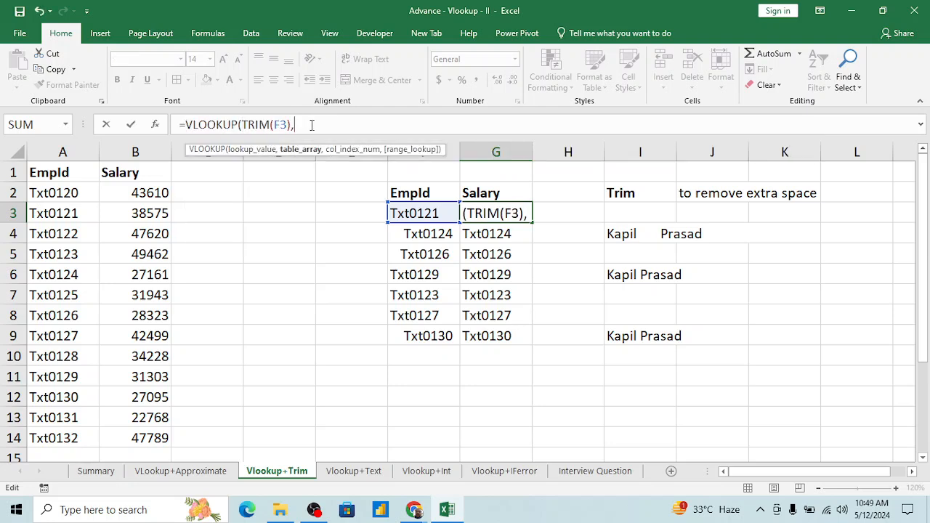
# Complete the G3 VLOOKUP with table array $A$1:$B$14, column index 2 and exact match 0, accepting the missing closing parenthesis.
pyautogui.moveTo(67, 173); pyautogui.dragTo(135, 173)
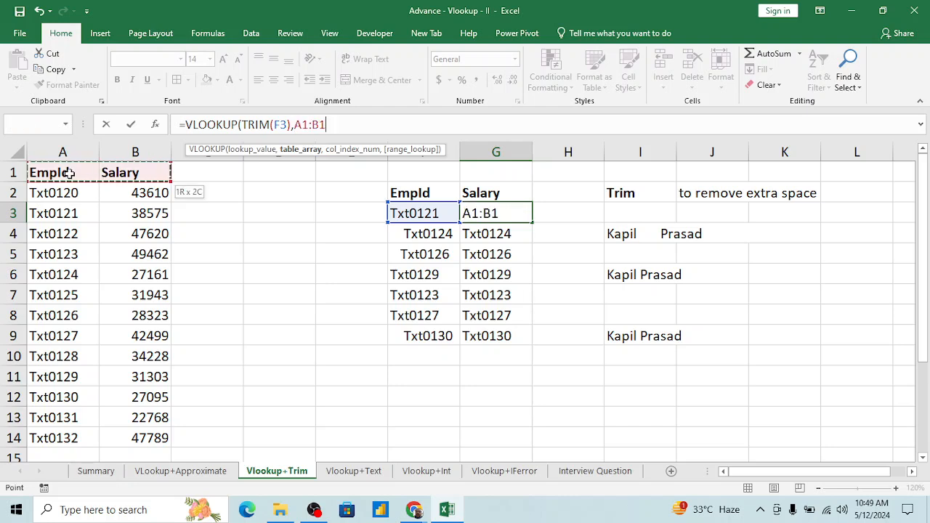
pyautogui.hotkey('ctrl', 'shift', 'Down')
pyautogui.press('F4')
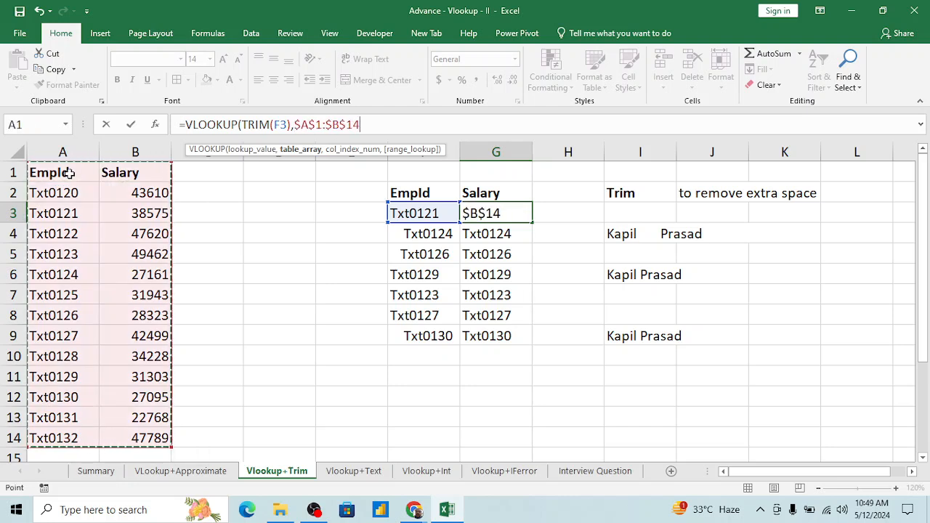
pyautogui.write(',2')
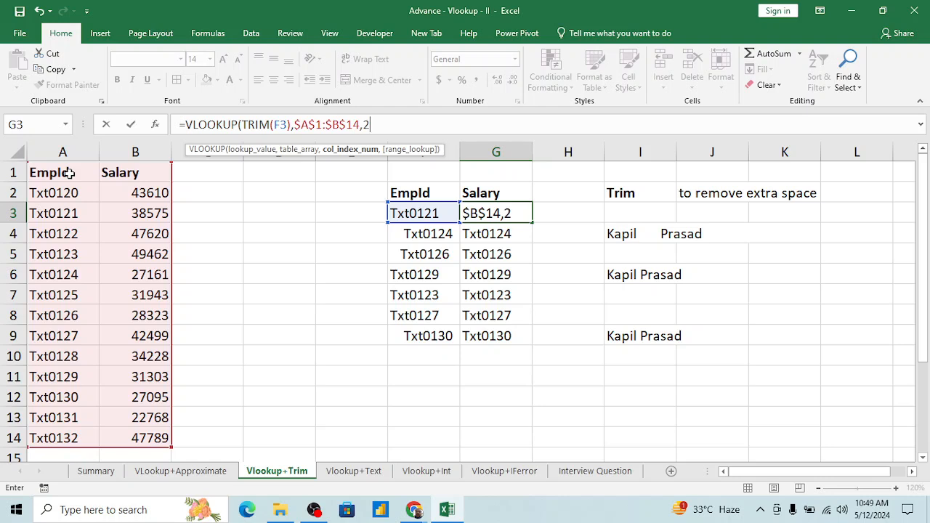
pyautogui.write(',0')
pyautogui.press('Return')
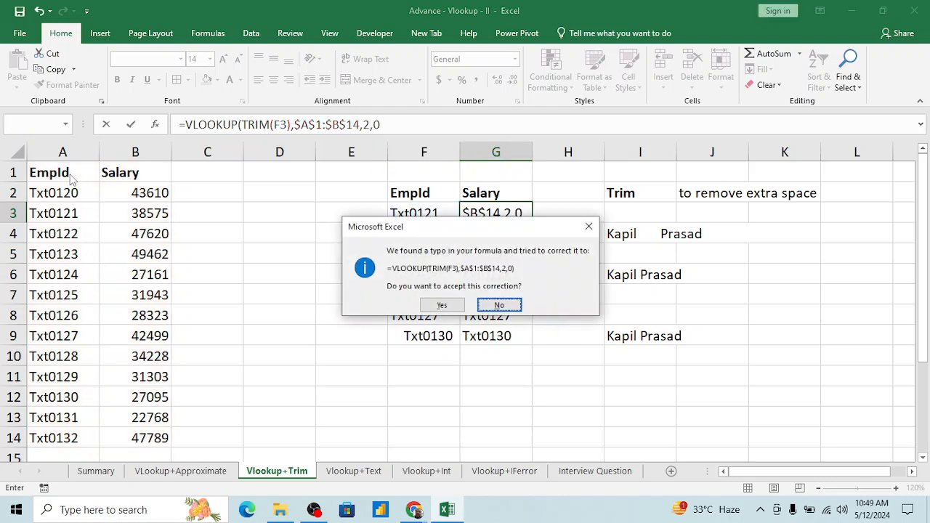
pyautogui.press('y')
# Fill the combined VLOOKUP and TRIM formula from G3 down through G9.
pyautogui.press('Up')
pyautogui.hotkey('ctrl', 'shift', 'Down')
pyautogui.hotkey('ctrl', 'd')
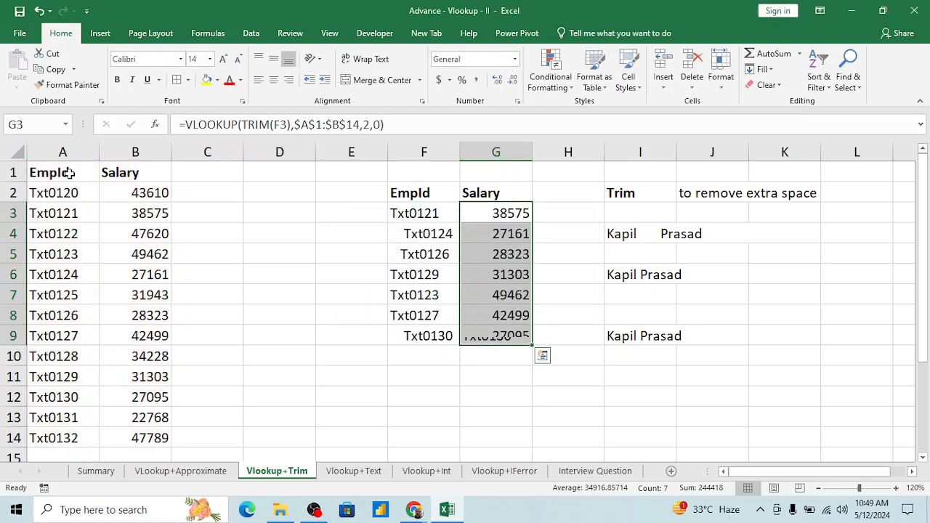
pyautogui.press('Down')
pyautogui.press('Up')
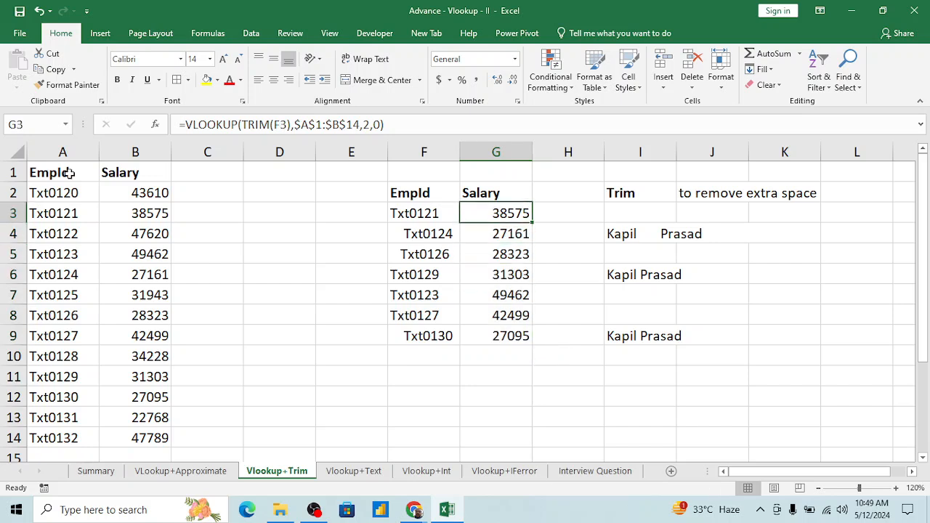
# Clear the combined VLOOKUP and TRIM formulas from G3:G9.
pyautogui.hotkey('ctrl', 'shift', 'Down')
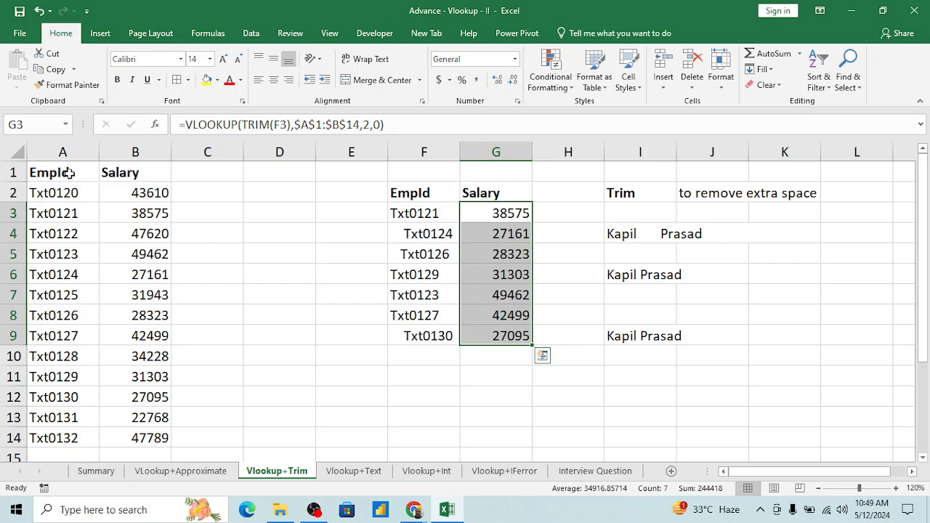
pyautogui.press('Delete')
pyautogui.press('Right')
pyautogui.press('Left')
# Start a new VLOOKUP formula in G3 with TRIM(F3) as the lookup value.
pyautogui.write('=vl')
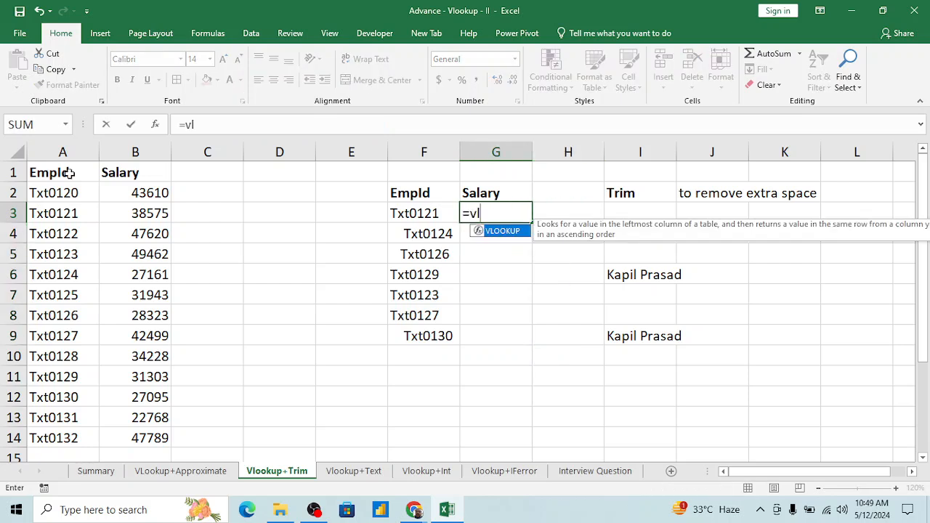
pyautogui.press('Tab')
pyautogui.write('trim')
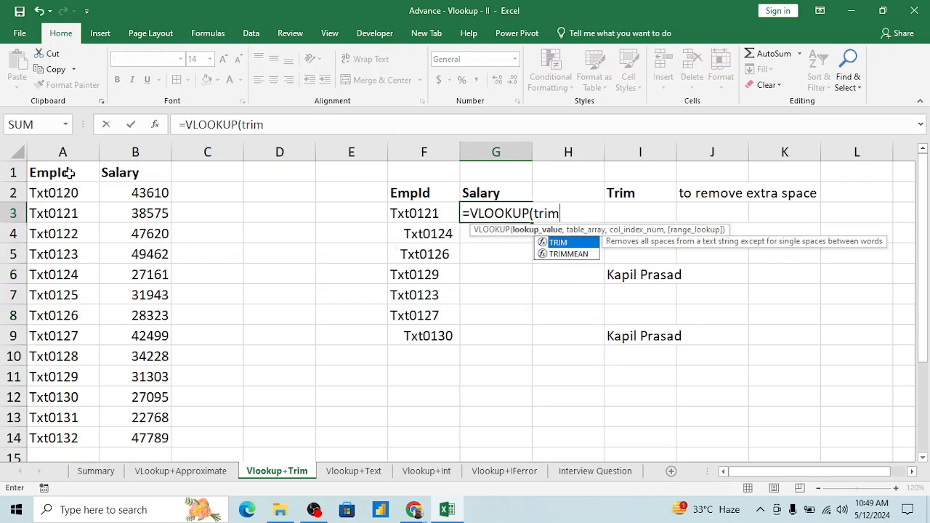
pyautogui.press('Tab')
pyautogui.press('Left')
pyautogui.write(')')
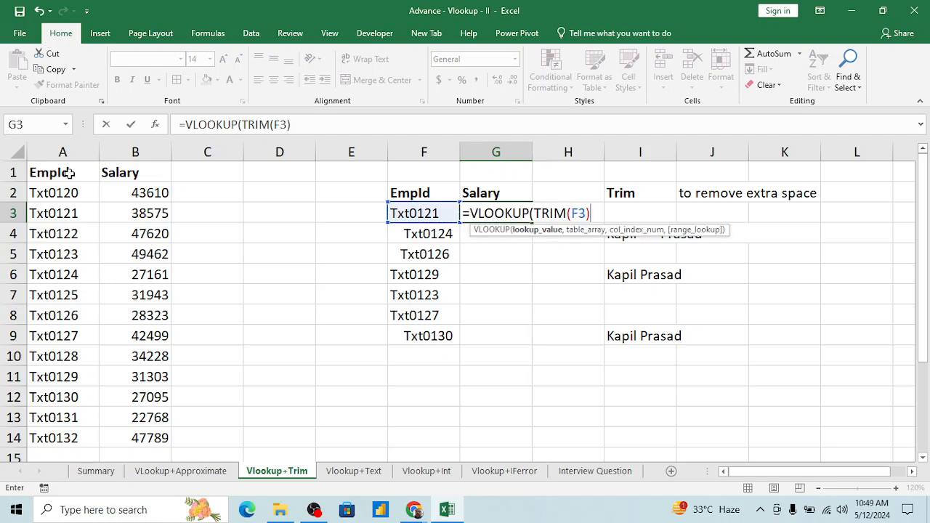
pyautogui.write(',')
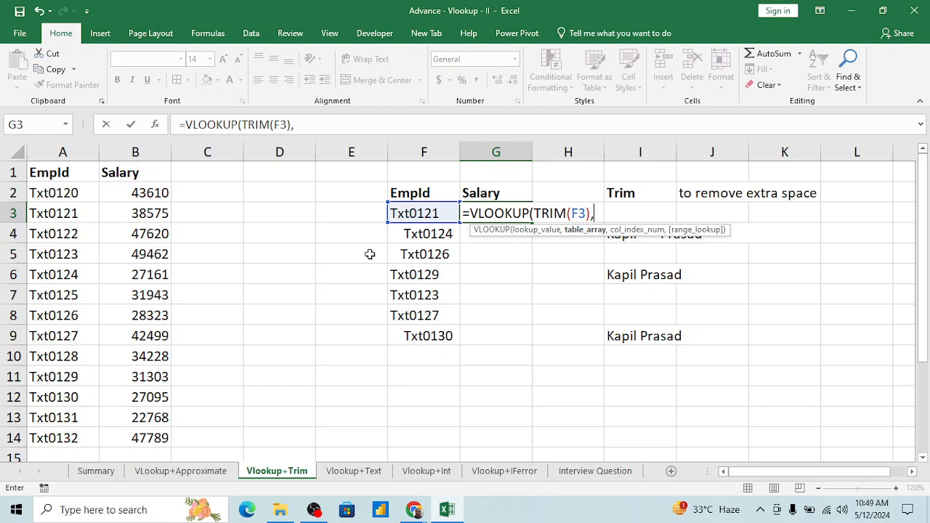
# Finish the formula with the absolute table range $A$1:$B$14, column index 2 and exact match 0, accepting the parenthesis correction.
pyautogui.click(79, 173)
pyautogui.hotkey('shift', 'Right')
pyautogui.hotkey('ctrl', 'shift', 'Down')
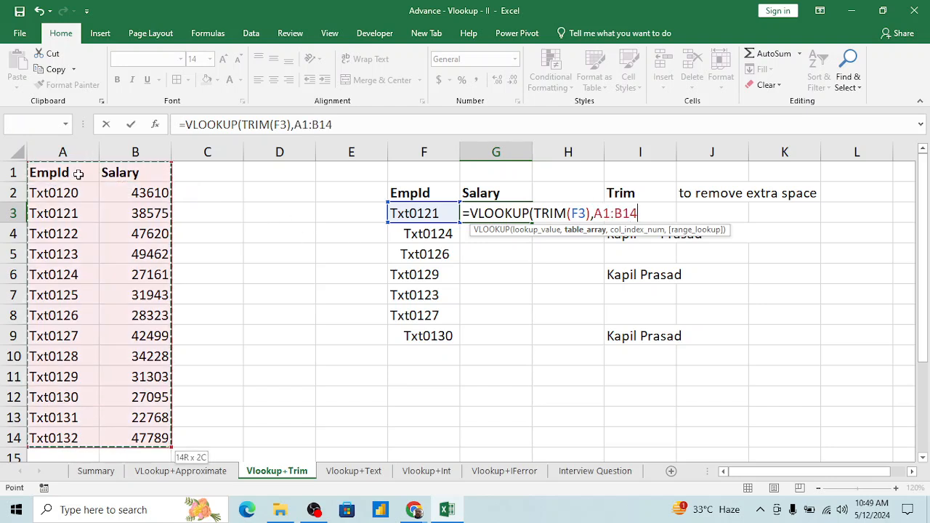
pyautogui.press('F4')
pyautogui.write(',')
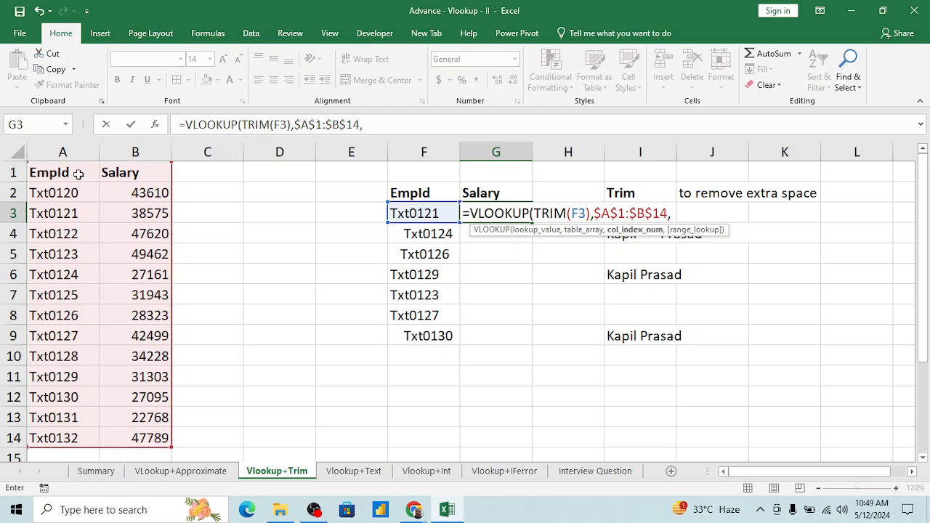
pyautogui.write('2,0')
pyautogui.press('Return')
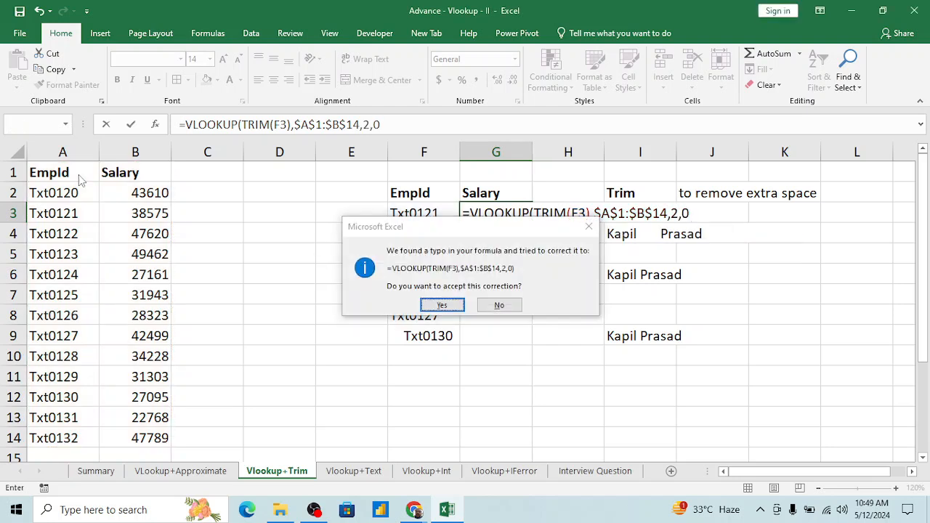
pyautogui.press('Return')
# Fill the new VLOOKUP and TRIM formula down from G3 to G9, alongside the last employee ID.
pyautogui.press('Left')
pyautogui.hotkey('ctrl', 'Down')
pyautogui.press('Right')
pyautogui.hotkey('ctrl', 'shift', 'Up')
pyautogui.hotkey('ctrl', 'd')
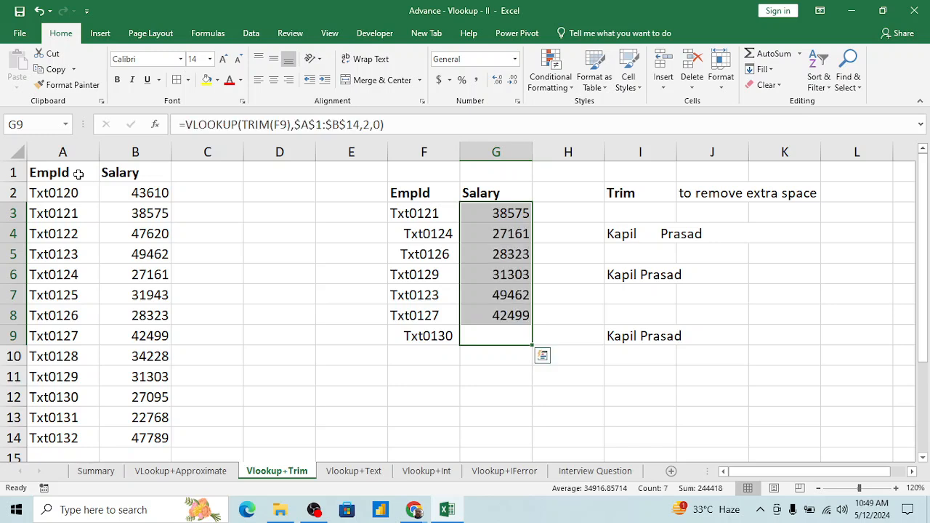
# Review the salary formulas and results in G3:G9 against the employee IDs in column F.
pyautogui.press('Down')
pyautogui.press('Up')
pyautogui.press('Up')
pyautogui.press('Up')
pyautogui.press('Up')
pyautogui.press('Up')
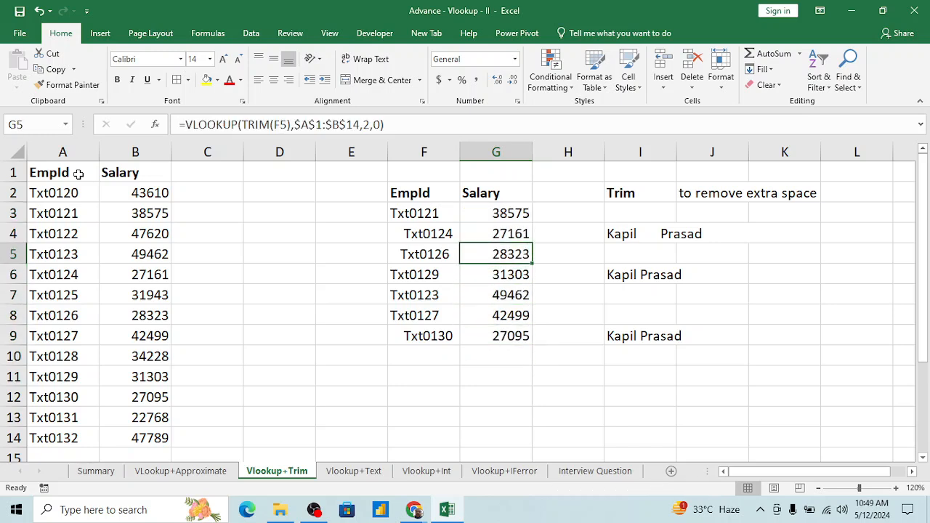
pyautogui.press('Up')
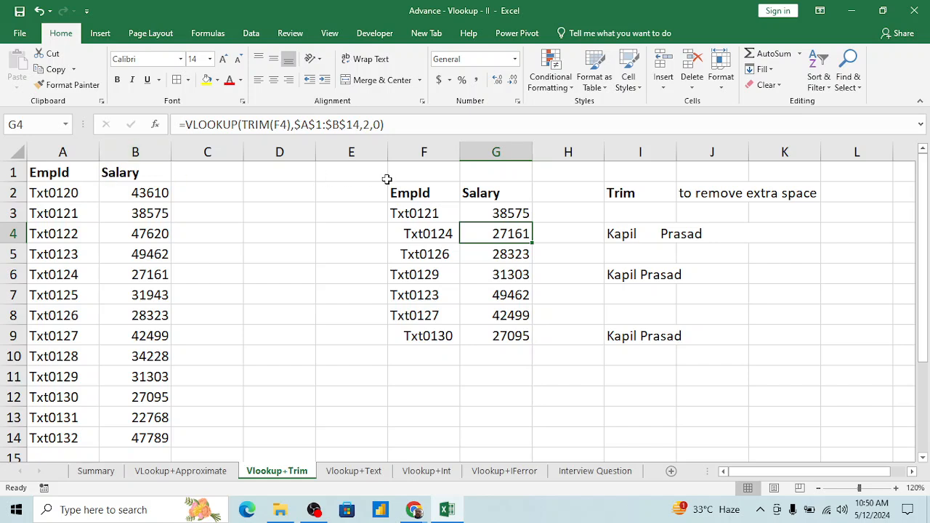
pyautogui.click(417, 212)
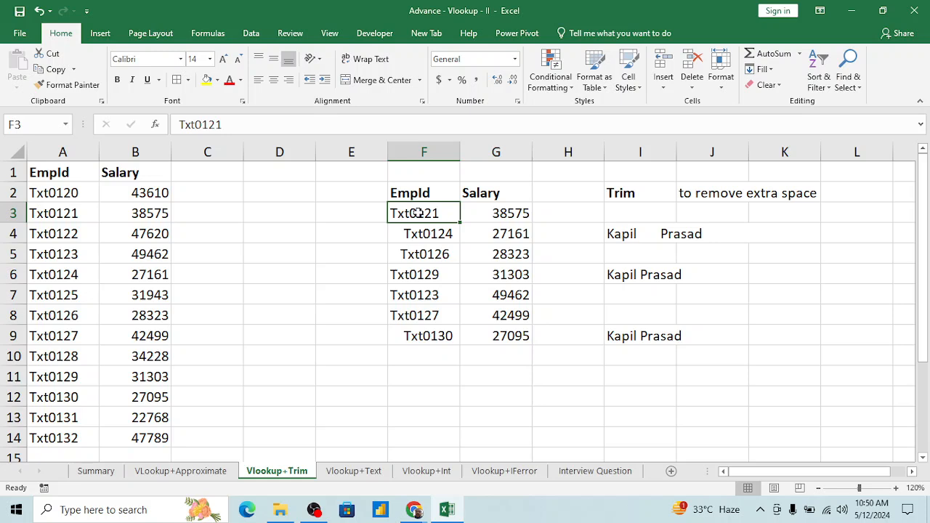
pyautogui.press('Right')
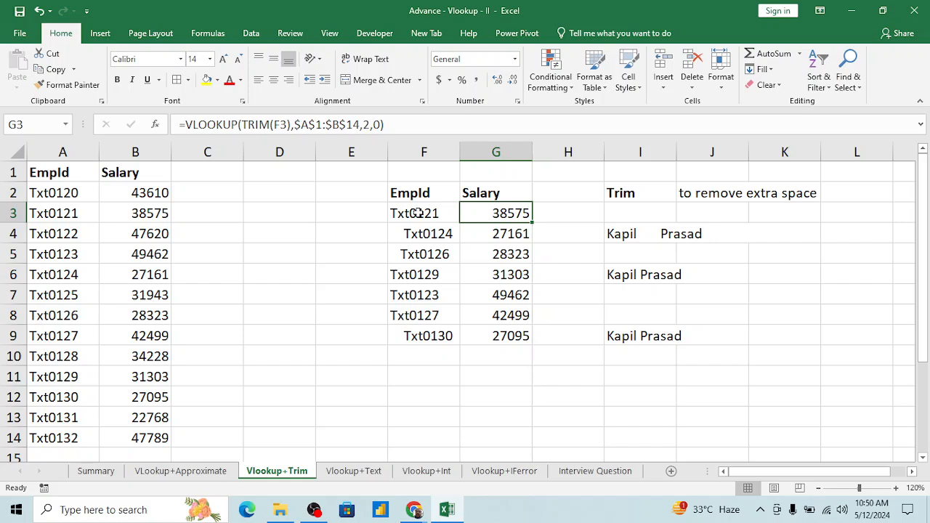
pyautogui.press('Down')
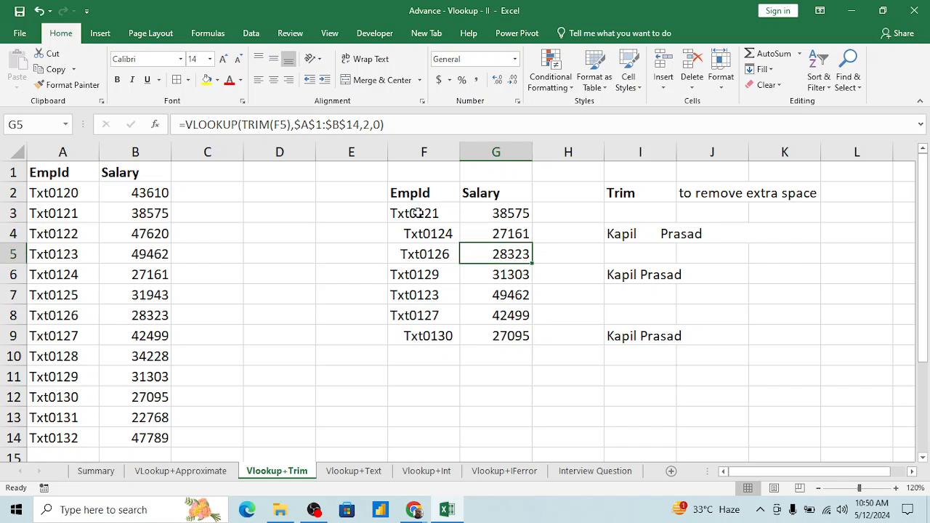
# Compare the top salary formulas in column G with the space-padded employee IDs in column F, ending on F4.
pyautogui.press('Up')
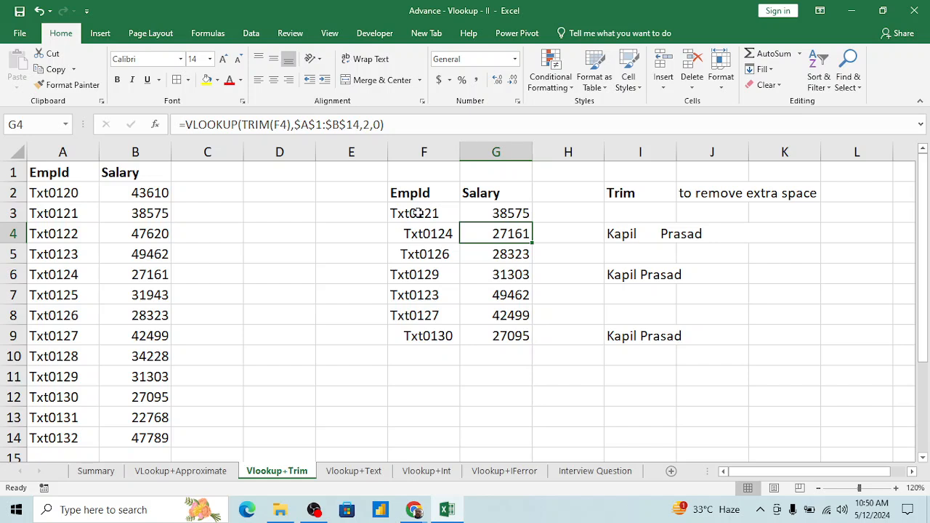
pyautogui.press('Up')
pyautogui.press('Left')
pyautogui.press('Right')
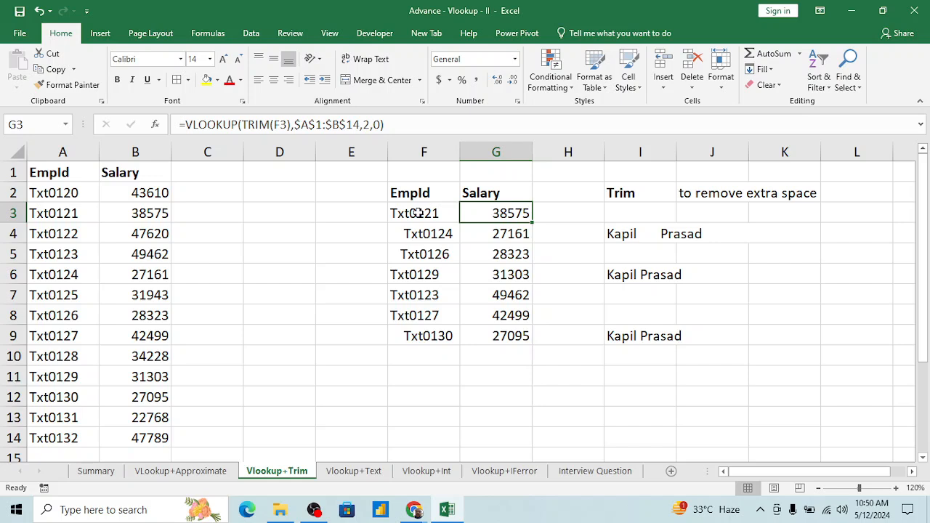
pyautogui.press('Right')
pyautogui.press('Left')
pyautogui.hotkey('ctrl', 'shift', 'Down')
pyautogui.press('Up')
pyautogui.press('Down')
pyautogui.click(398, 233)
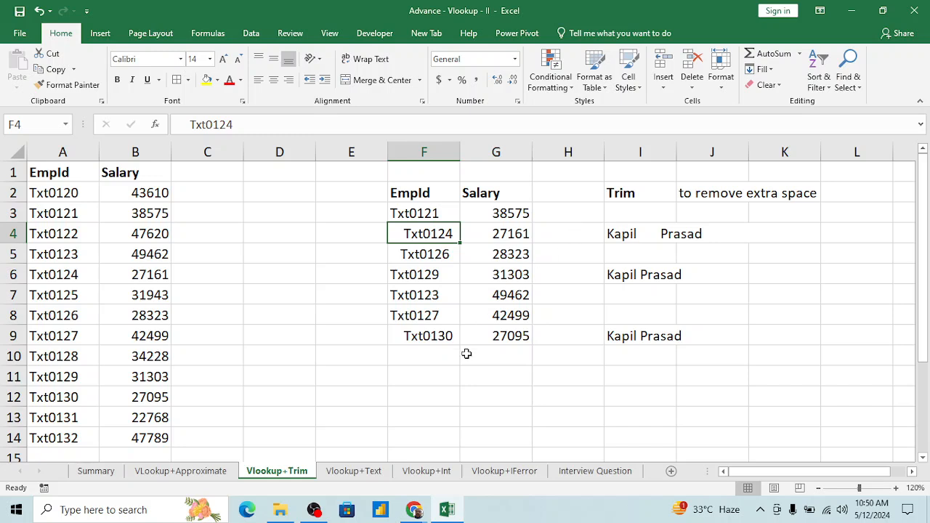
# Open the Vlookup+Text sheet and look over the employee table in A1:C10.
pyautogui.click(335, 474)
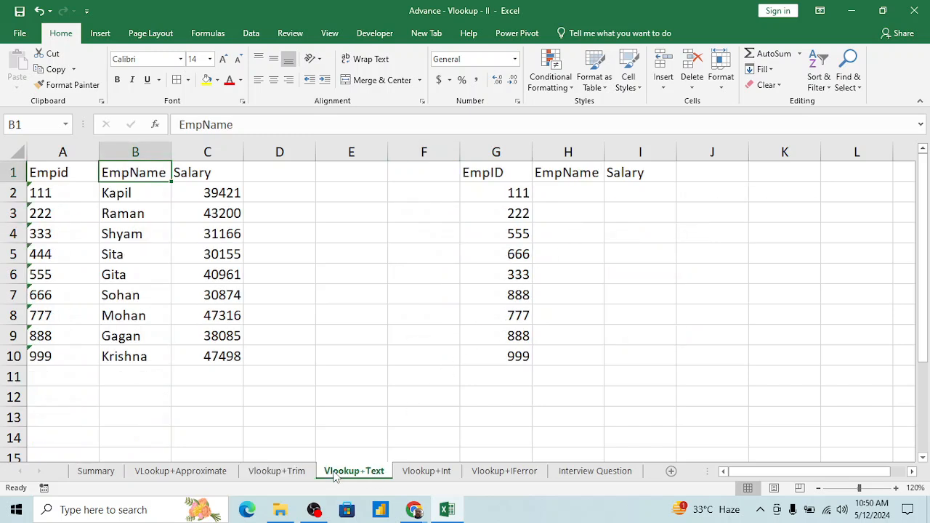
pyautogui.click(204, 207)
pyautogui.press('Up')
pyautogui.press('Up')
pyautogui.press('Left')
pyautogui.press('Left')
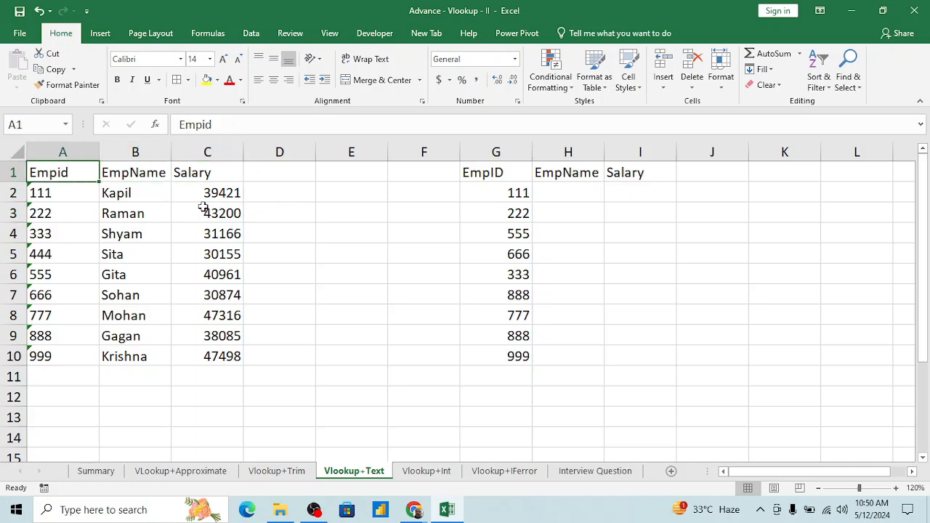
pyautogui.press('Right')
pyautogui.press('Left')
pyautogui.hotkey('ctrl', 'shift', 'Right')
pyautogui.hotkey('ctrl', 'shift', 'Down')
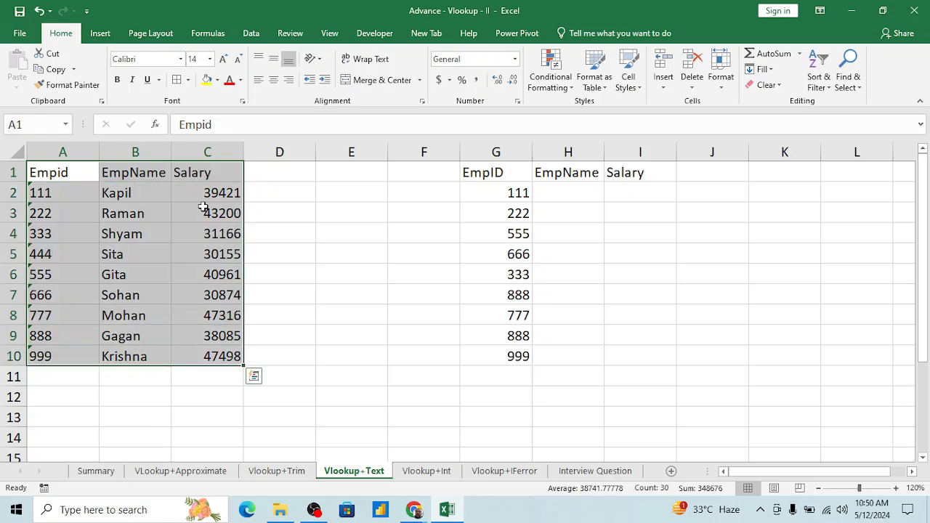
pyautogui.press('Right')
pyautogui.press('Left')
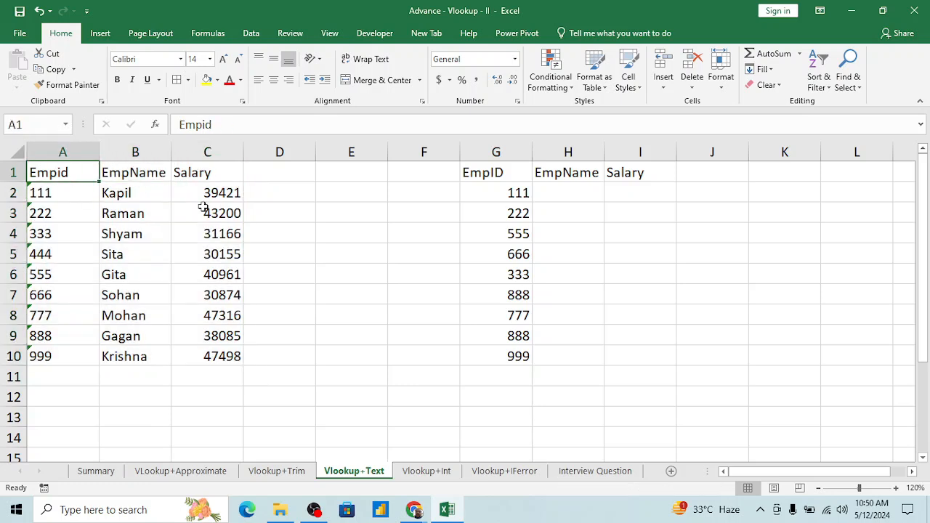
# Examine the table headers and the employee IDs stored in A2:A10.
pyautogui.press('Right')
pyautogui.press('Right')
pyautogui.press('Left')
pyautogui.press('Left')
pyautogui.press('Down')
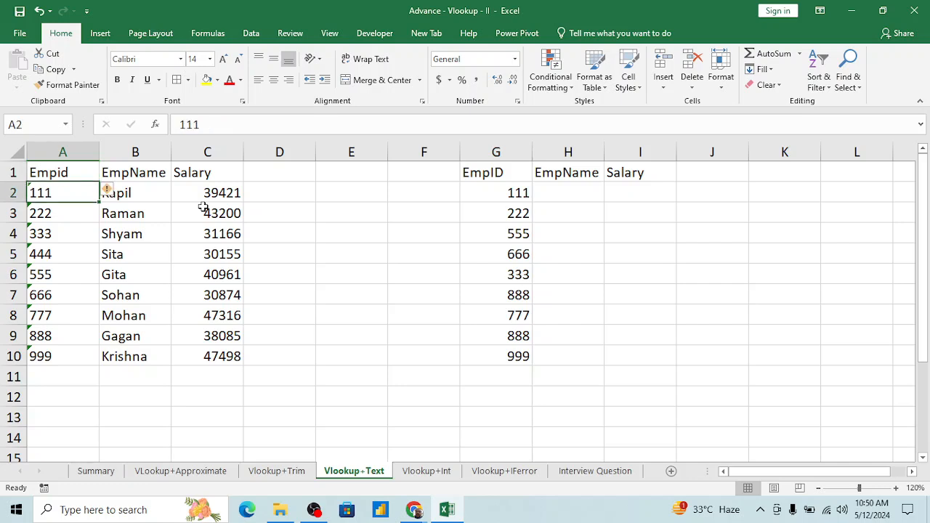
pyautogui.hotkey('ctrl', 'shift', 'Down')
pyautogui.press('Up')
pyautogui.press('Down')
# Enter =ISNUMBER(A2) in D2 to test whether the first employee ID is a number.
pyautogui.click(299, 193)
pyautogui.write('=ist')
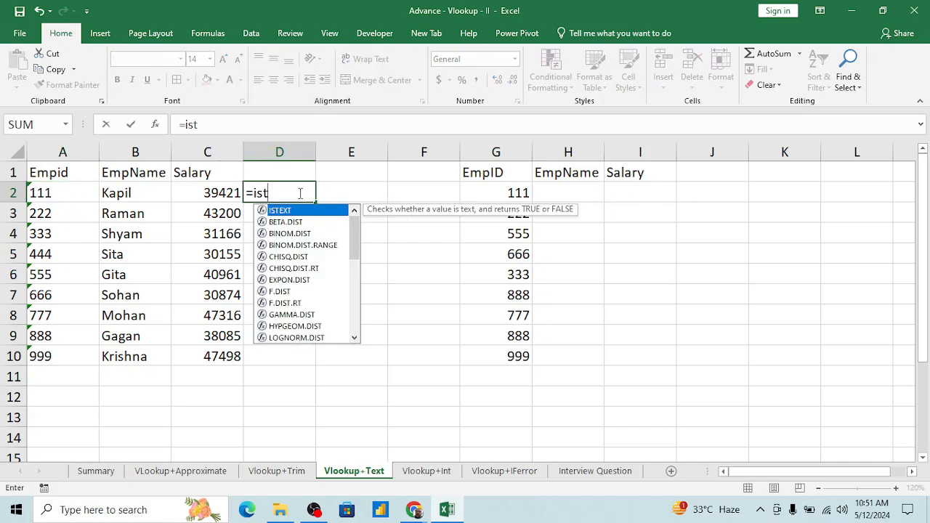
pyautogui.press('BackSpace')
pyautogui.write('num')
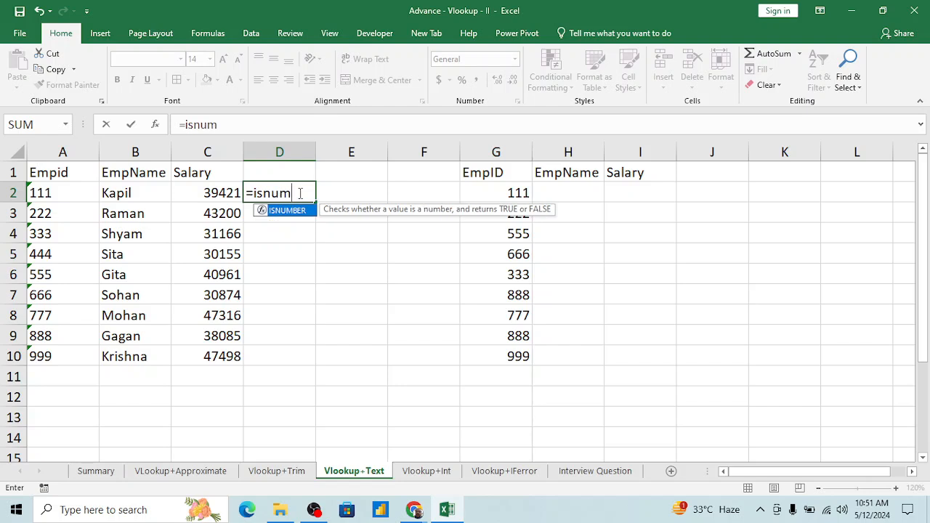
pyautogui.press('Tab')
pyautogui.press('Left')
pyautogui.press('Left')
pyautogui.press('Left')
pyautogui.press('Return')
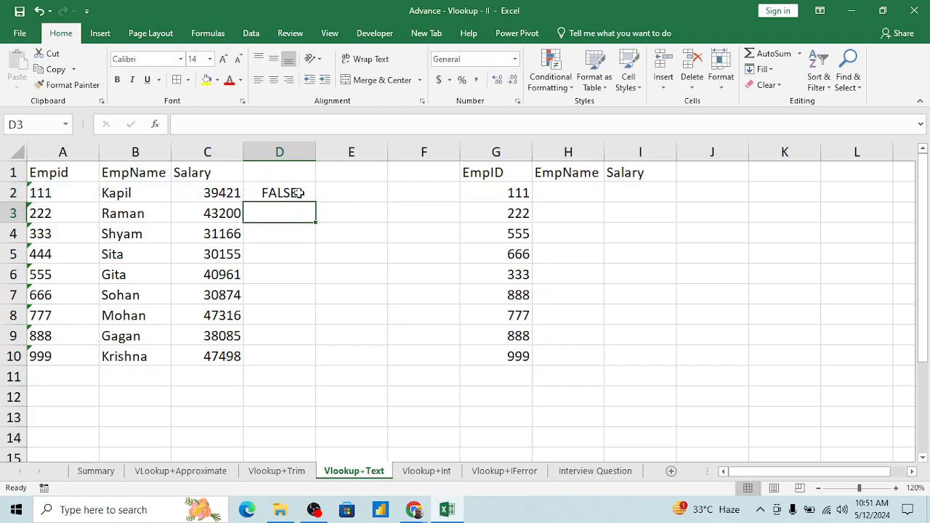
# Fill the ISNUMBER check from D2 down to D10, alongside the last employee ID.
pyautogui.click(298, 193)
pyautogui.press('Left')
pyautogui.hotkey('ctrl', 'Down')
pyautogui.press('Right')
pyautogui.hotkey('ctrl', 'shift', 'Up')
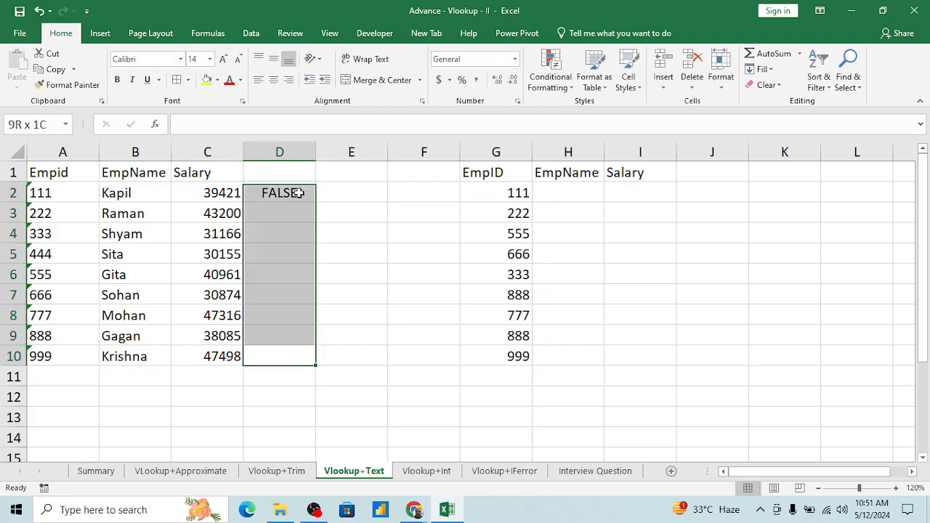
pyautogui.hotkey('ctrl', 'd')
# Replace the check in D2 with =ISTEXT(A2) and fill it down to D10.
pyautogui.click(298, 192)
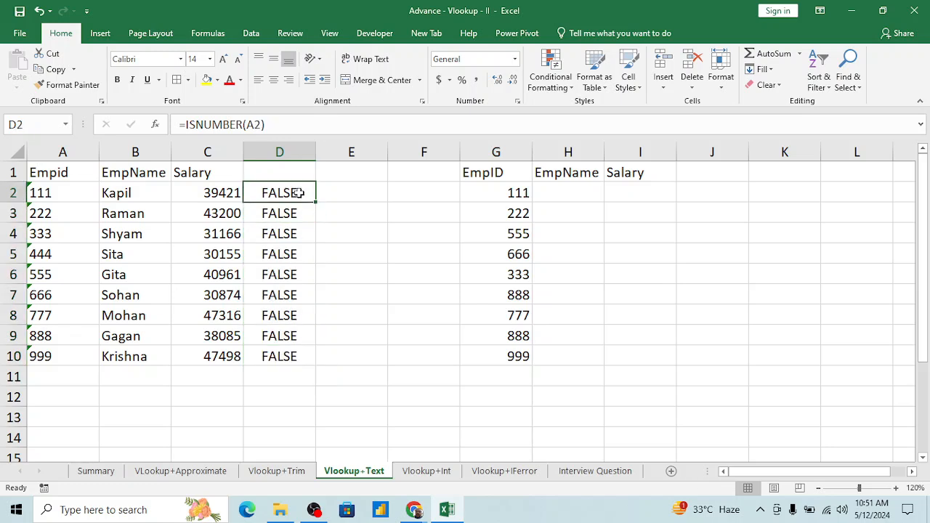
pyautogui.write('=iste')
pyautogui.press('Tab')
pyautogui.press('Left')
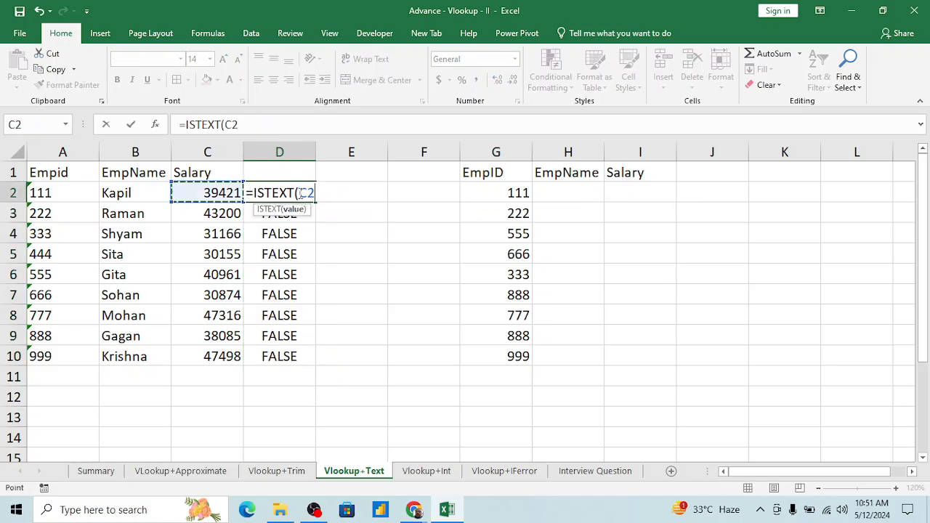
pyautogui.press('Left')
pyautogui.press('Left')
pyautogui.press('Return')
pyautogui.press('Up')
pyautogui.hotkey('ctrl', 'shift', 'Down')
pyautogui.hotkey('ctrl', 'd')
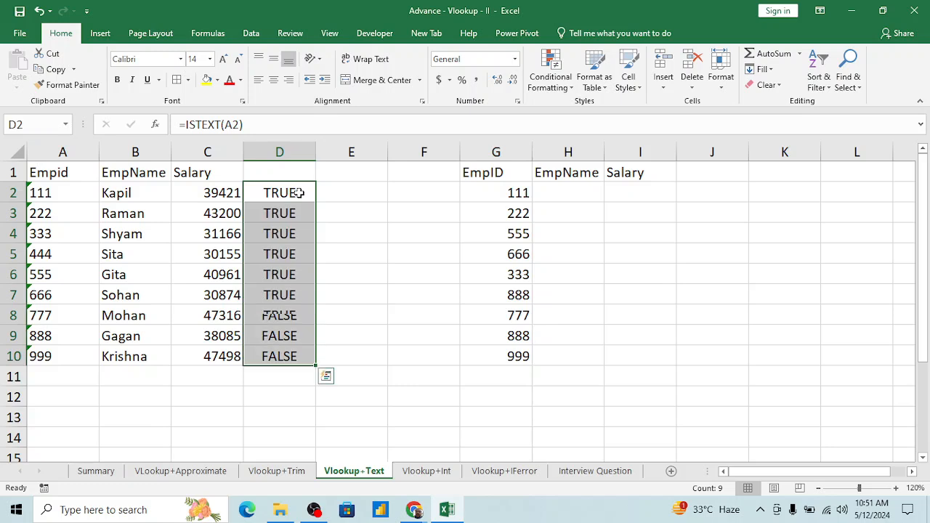
# Review the ISTEXT results and clear the check formulas from D2:D10.
pyautogui.press('Down')
pyautogui.press('Down')
pyautogui.press('Up')
pyautogui.press('Up')
pyautogui.hotkey('ctrl', 'shift', 'Down')
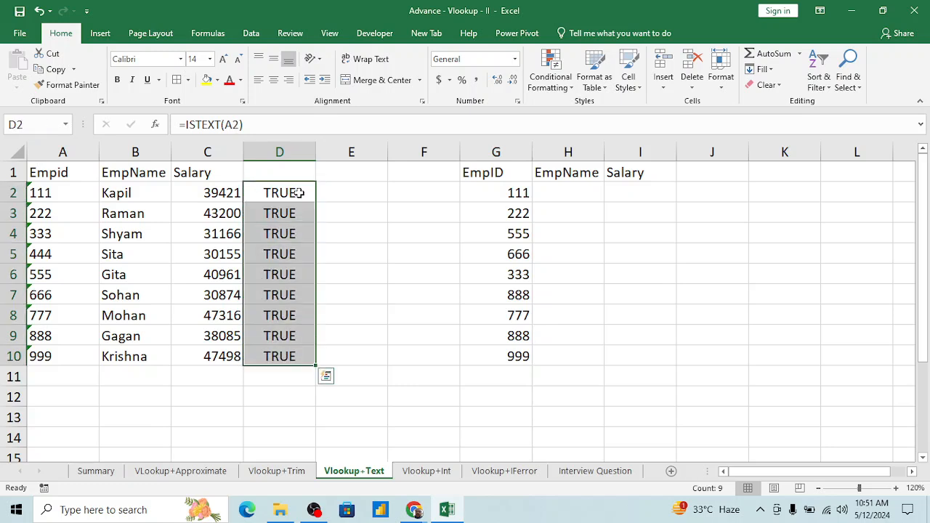
pyautogui.press('Delete')
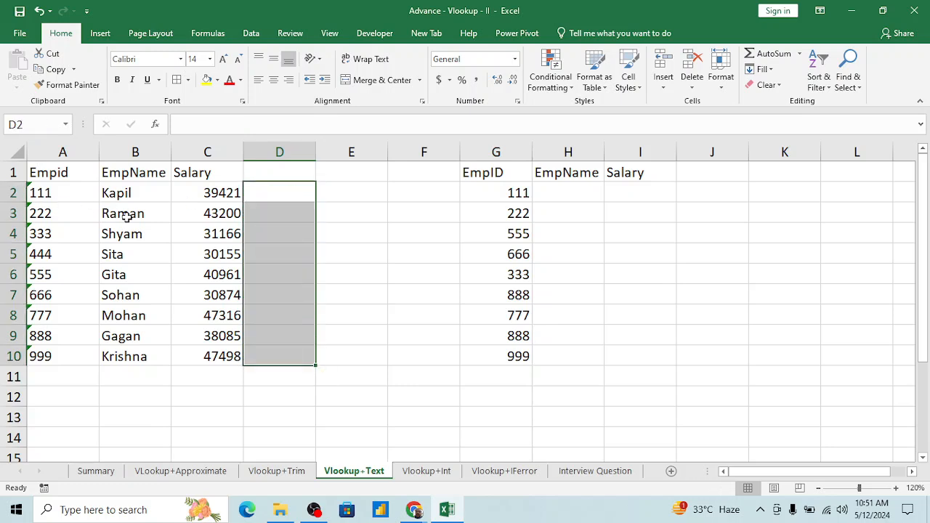
# Enter =ISNUMBER(G2) in F2 to test whether the first lookup ID in column G is a number.
pyautogui.press('Right')
pyautogui.press('Right')
pyautogui.press('Right')
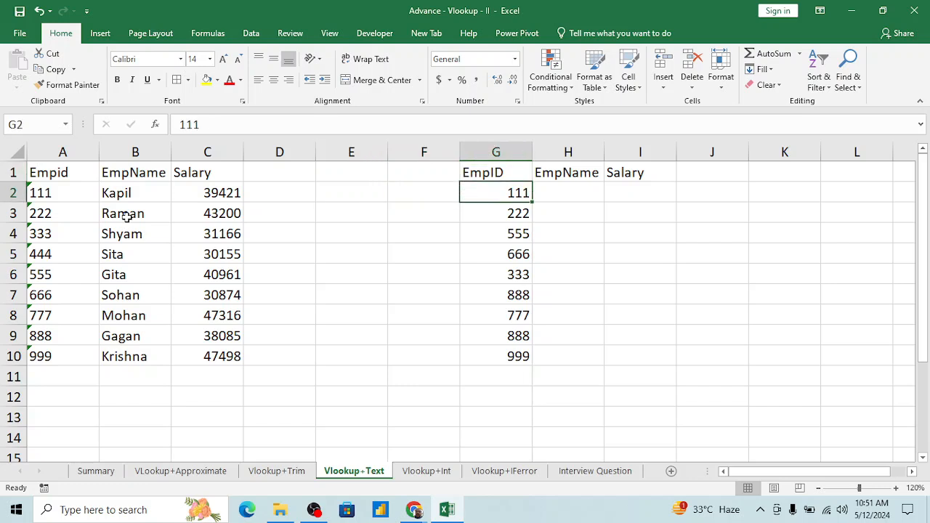
pyautogui.hotkey('ctrl', 'shift', 'Down')
pyautogui.hotkey('ctrl', 'shift', 'Up')
pyautogui.press('Left')
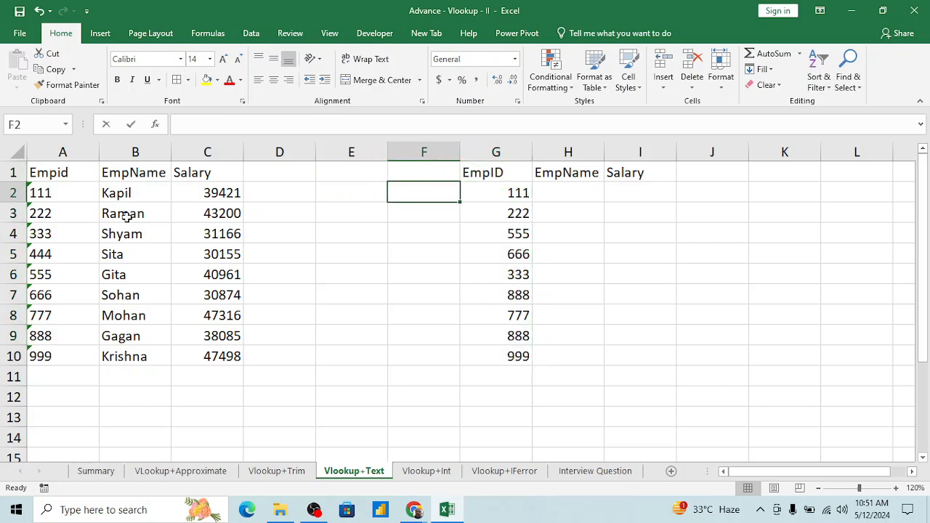
pyautogui.write('=isnu')
pyautogui.press('Tab')
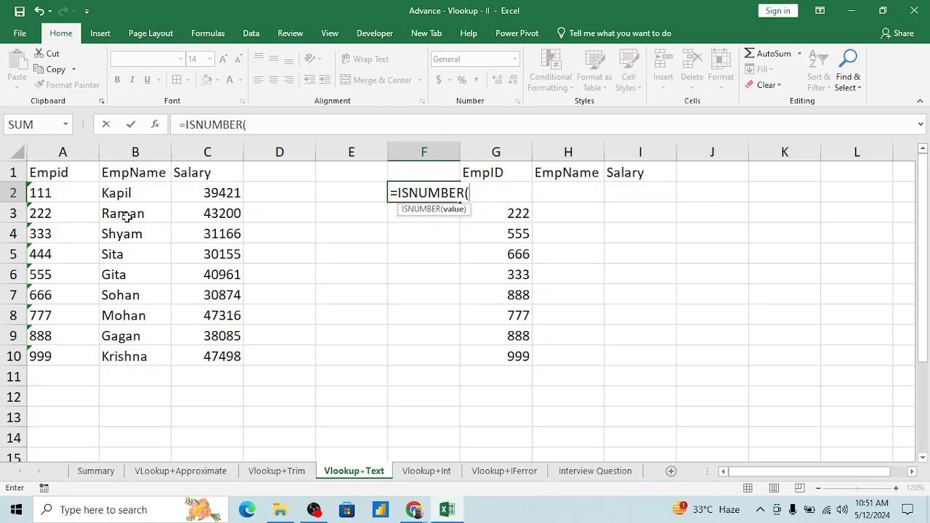
pyautogui.press('Right')
pyautogui.press('Return')
# Fill the ISNUMBER check from F2 down to F10, then clear F2:F10 again.
pyautogui.press('Up')
pyautogui.press('Right')
pyautogui.hotkey('ctrl', 'Down')
pyautogui.press('Left')
pyautogui.hotkey('ctrl', 'shift', 'Up')
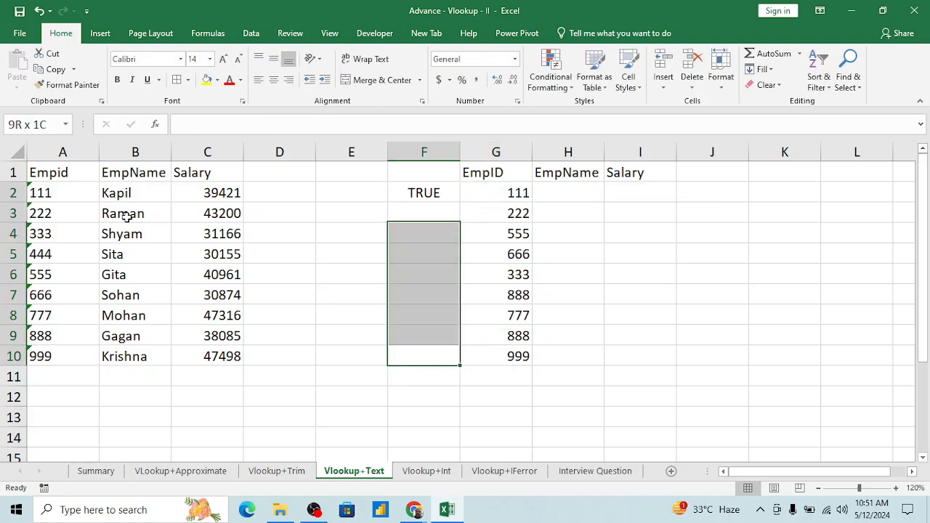
pyautogui.hotkey('ctrl', 'd')
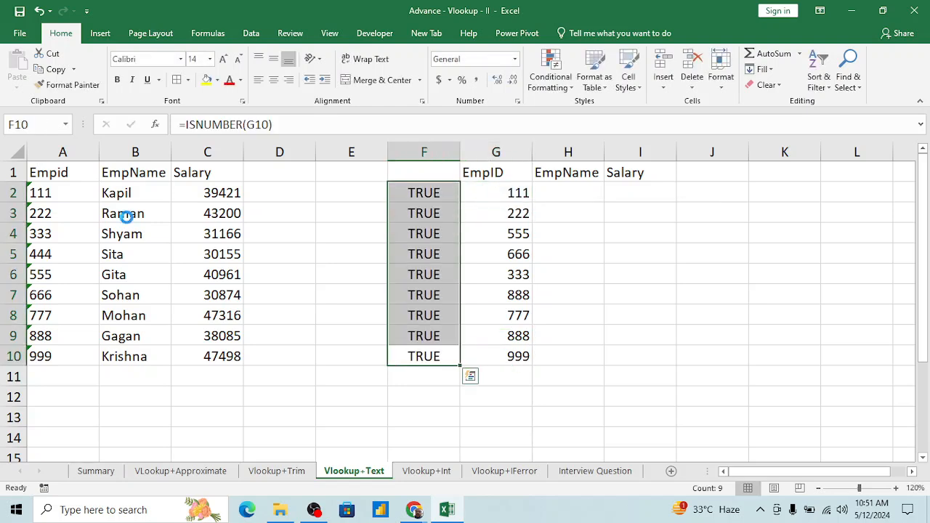
pyautogui.press('Delete')
# Start a VLOOKUP formula in H2 under EmpName with G2 as the lookup value.
pyautogui.press('Right')
pyautogui.press('Right')
pyautogui.press('Up')
pyautogui.hotkey('ctrl', 'Up')
pyautogui.press('Down')
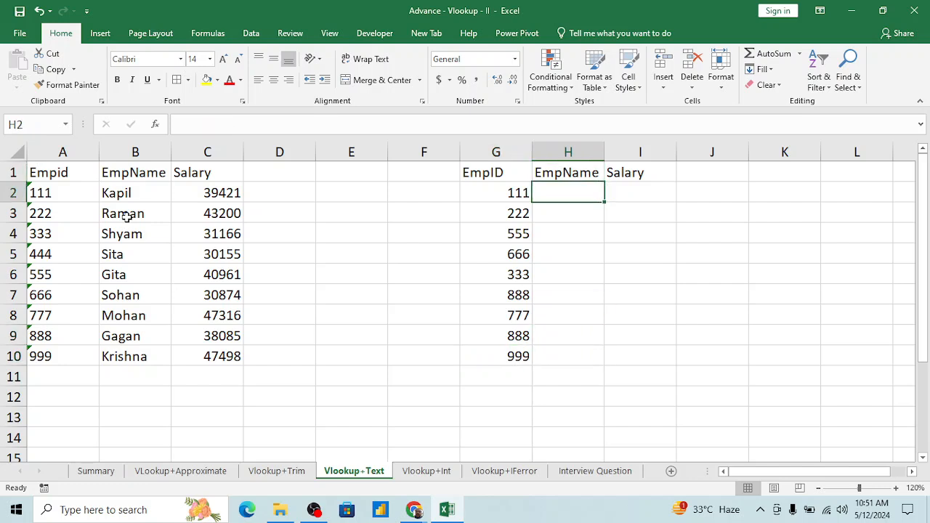
pyautogui.write('=vl')
pyautogui.press('Tab')
pyautogui.press('Left')
pyautogui.write(',')
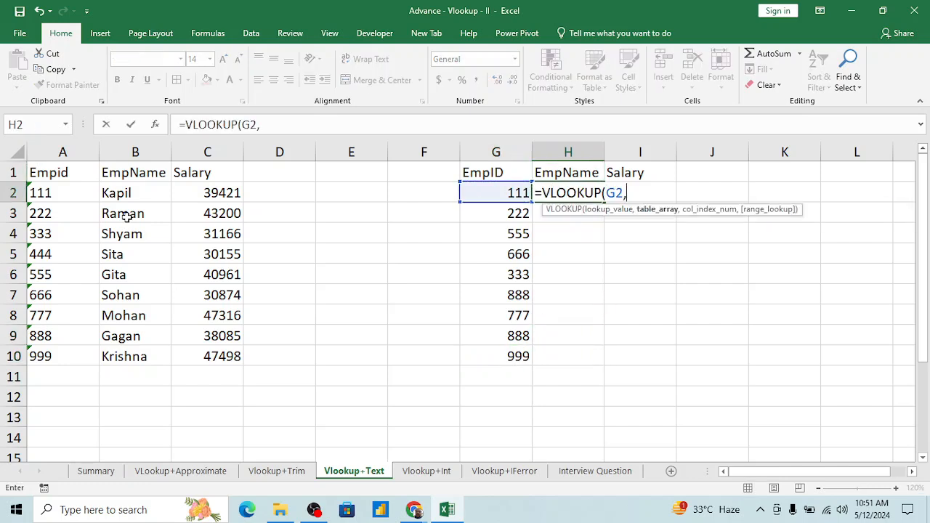
# Complete the EmpName VLOOKUP with the absolute table range $A$1:$C$10, column index 2 and exact match 0.
pyautogui.press('Left')
pyautogui.hotkey('ctrl', 'Left')
pyautogui.hotkey('ctrl', 'Left')
pyautogui.press('Up')
pyautogui.hotkey('shift', 'Right')
pyautogui.hotkey('shift', 'Right')
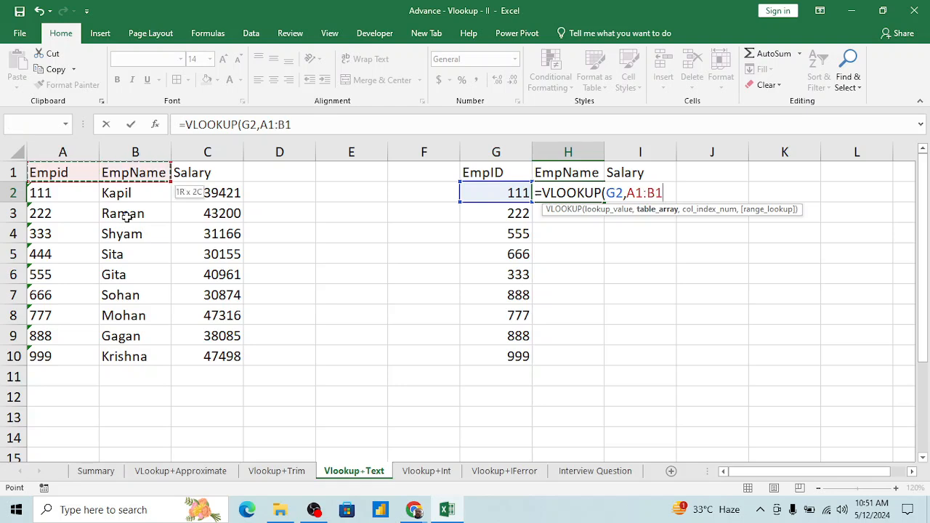
pyautogui.hotkey('ctrl', 'shift', 'Down')
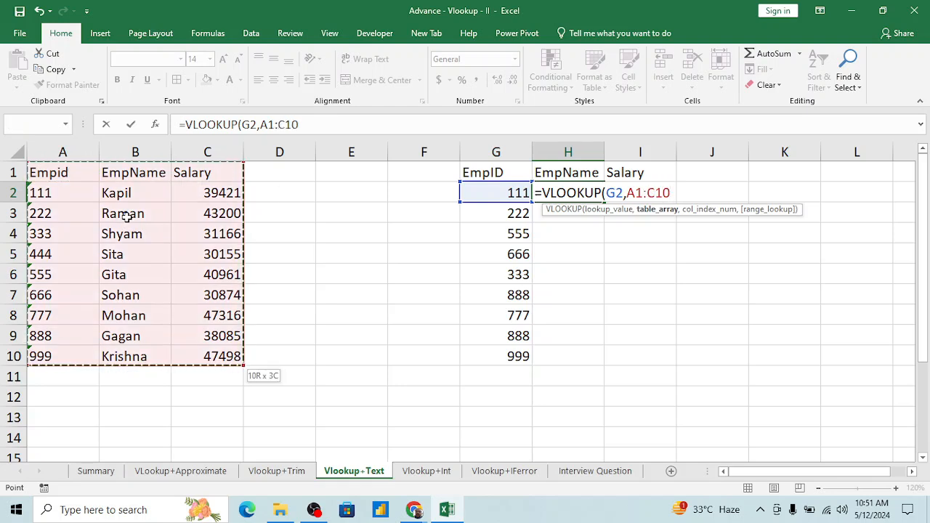
pyautogui.press('F4')
pyautogui.write(',')
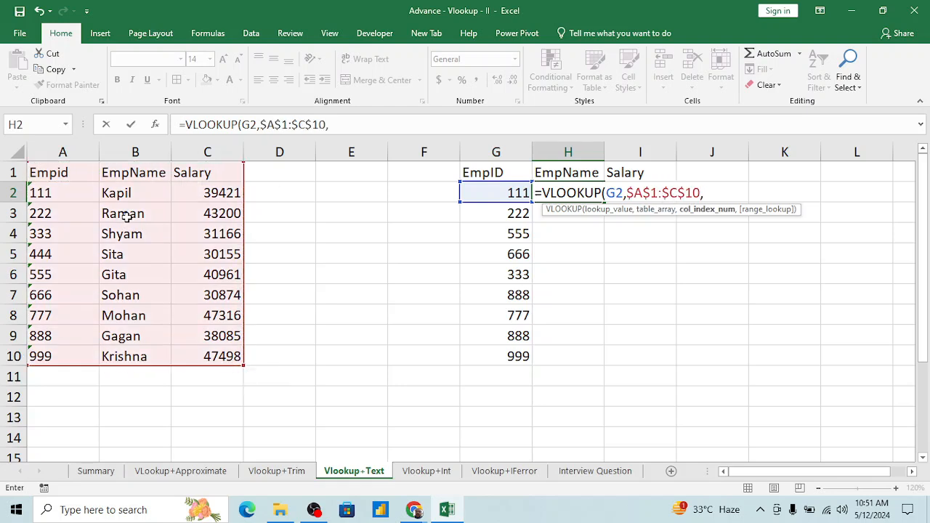
pyautogui.write('2,0')
pyautogui.press('Return')
pyautogui.press('Return')
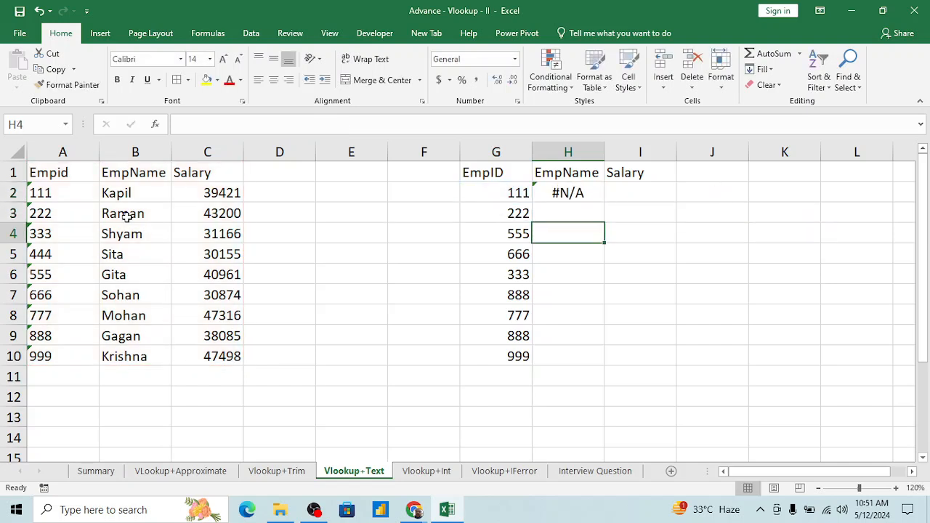
# Fill the EmpName VLOOKUP formula from H2 down to H10.
pyautogui.press('Down')
pyautogui.press('Left')
pyautogui.hotkey('ctrl', 'Down')
pyautogui.press('Right')
pyautogui.hotkey('ctrl', 'shift', 'Up')
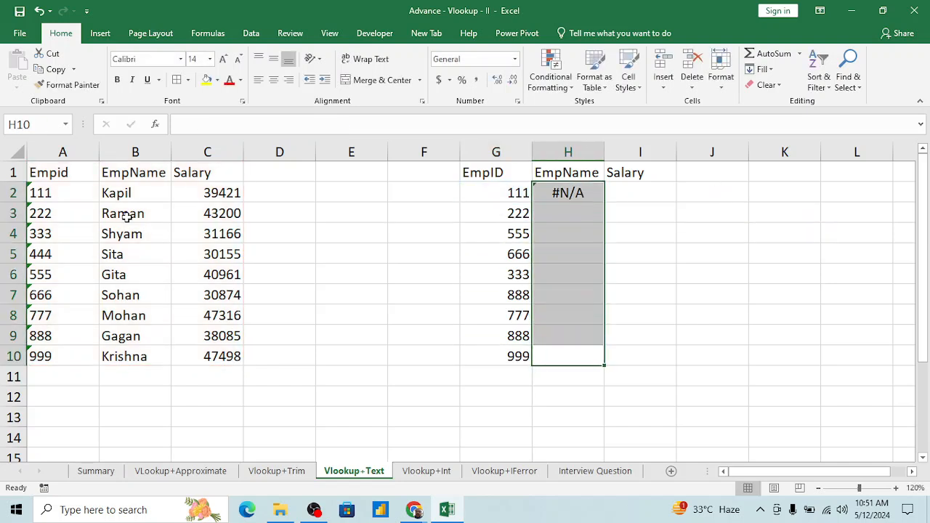
pyautogui.hotkey('ctrl', 'd')
# Review the EmpName results in H2:H10 and inspect the arguments of the VLOOKUP formula in H2.
pyautogui.press('Up')
pyautogui.press('Up')
pyautogui.press('Up')
pyautogui.press('Up')
pyautogui.press('Up')
pyautogui.press('Up')
pyautogui.press('Up')
pyautogui.press('Up')
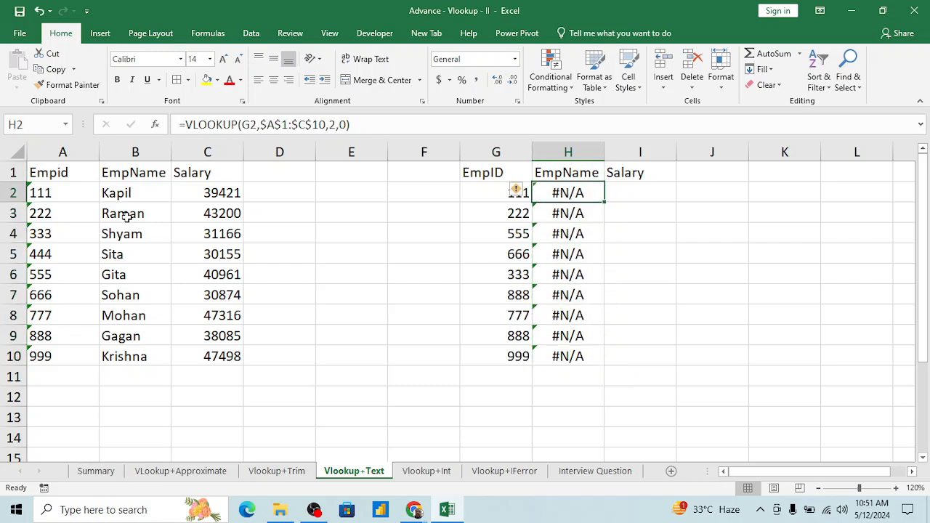
pyautogui.click(376, 129)
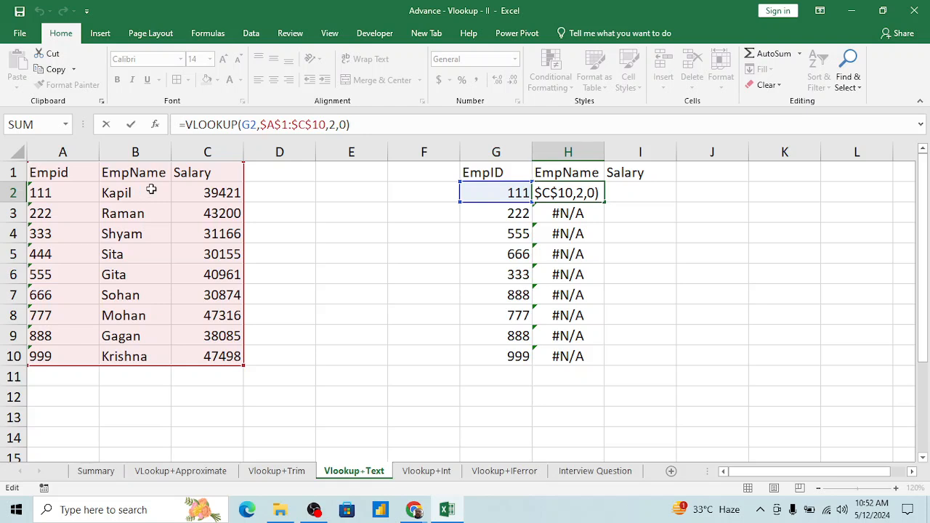
pyautogui.hotkey('ctrl', 'Return')
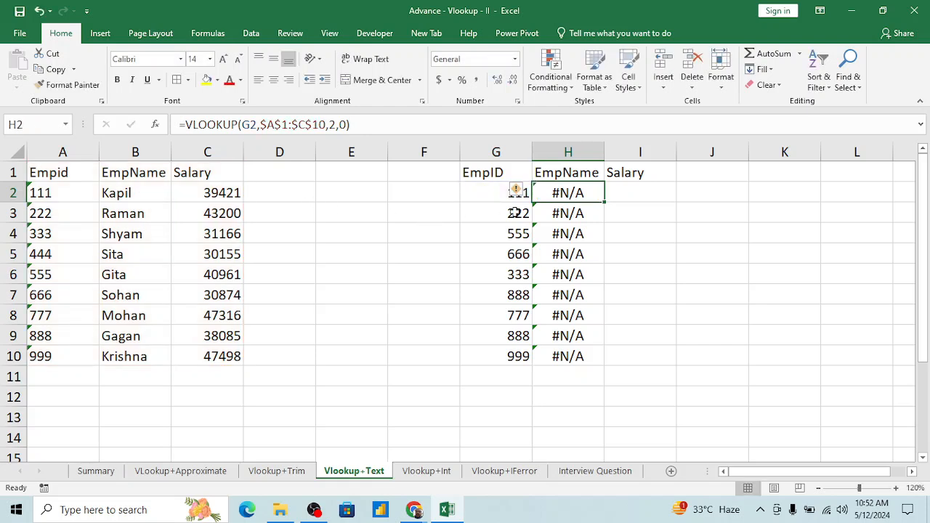
# Clear the VLOOKUP formulas from the EmpName cells H2:H10.
pyautogui.click(440, 213)
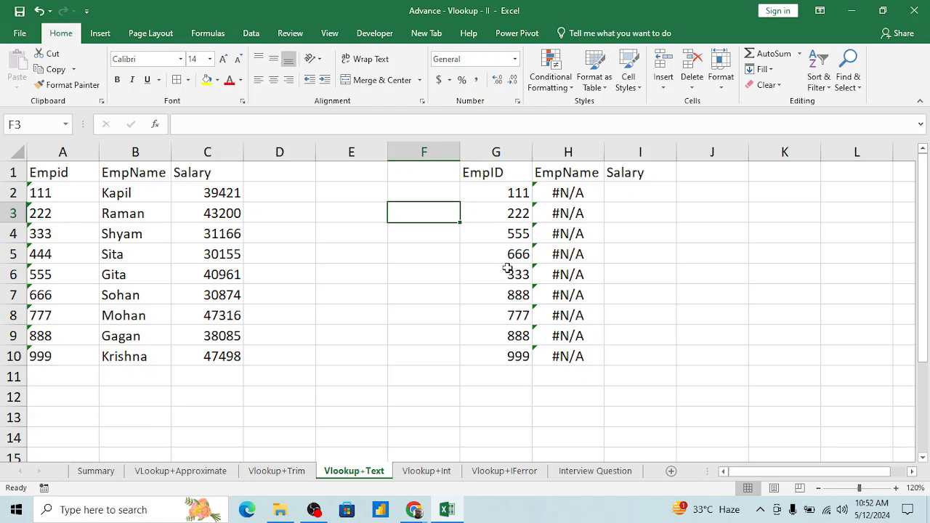
pyautogui.click(571, 191)
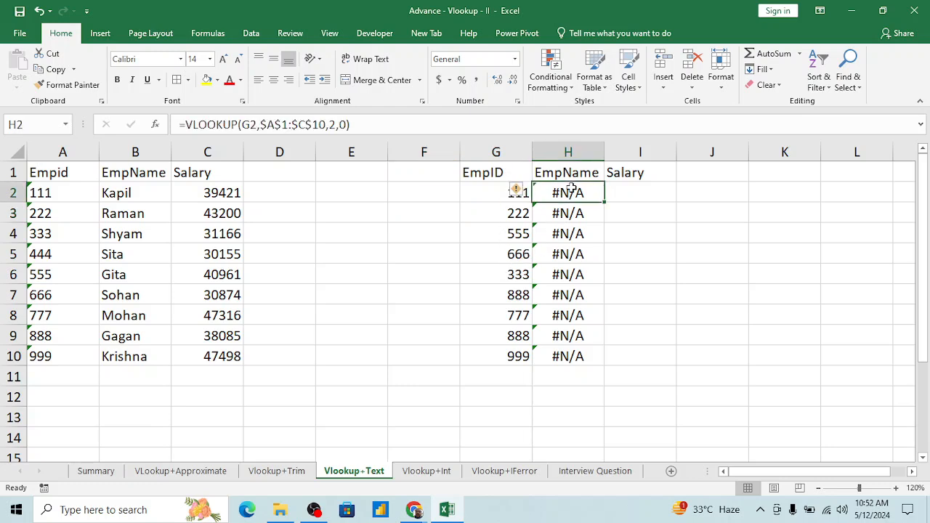
pyautogui.hotkey('ctrl', 'shift', 'Down')
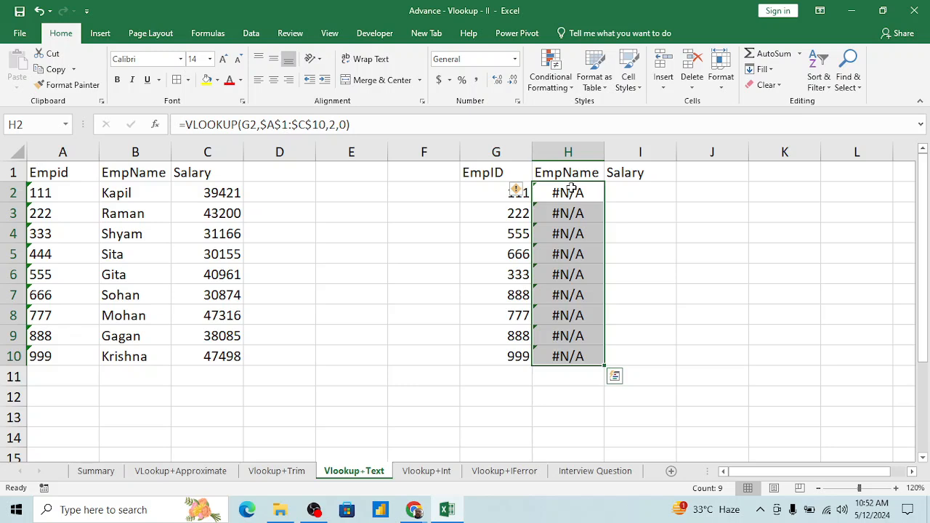
pyautogui.press('Delete')
# Examine how the Empid values in A2:A10 of the source table are stored.
pyautogui.press('Left')
pyautogui.press('Left')
pyautogui.press('Left')
pyautogui.press('Left')
pyautogui.press('Left')
pyautogui.press('Left')
pyautogui.press('Left')
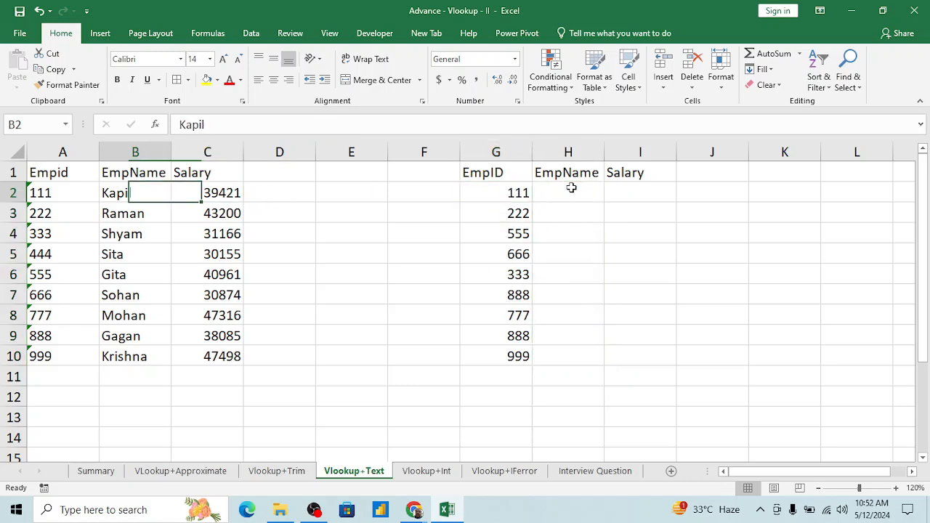
pyautogui.press('Up')
pyautogui.press('Down')
pyautogui.hotkey('ctrl', 'shift', 'Down')
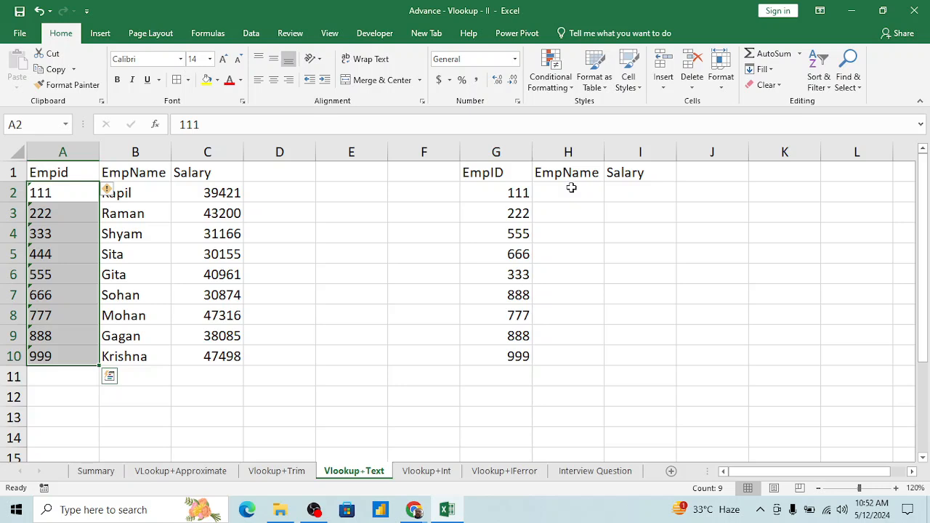
# Examine how the lookup EmpID values in G2:G10 are stored.
pyautogui.press('Up')
pyautogui.press('Down')
pyautogui.press('Right')
pyautogui.press('Right')
pyautogui.press('Right')
pyautogui.press('Right')
pyautogui.press('Right')
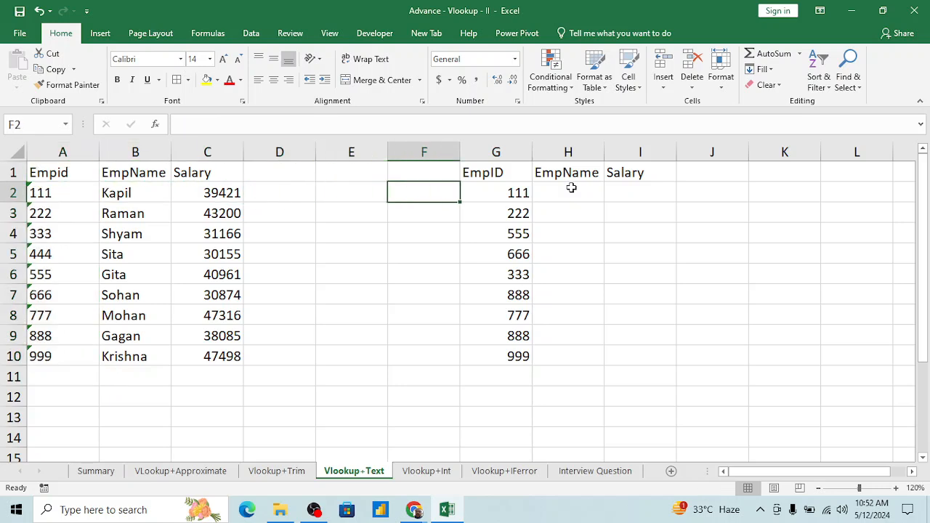
pyautogui.press('Right')
pyautogui.hotkey('ctrl', 'shift', 'Down')
pyautogui.press('Left')
pyautogui.press('Right')
# Recheck the Empid entries in A2:A10 for text-stored numbers.
pyautogui.press('Left')
pyautogui.press('Left')
pyautogui.press('Left')
pyautogui.press('Left')
pyautogui.press('Left')
pyautogui.press('Left')
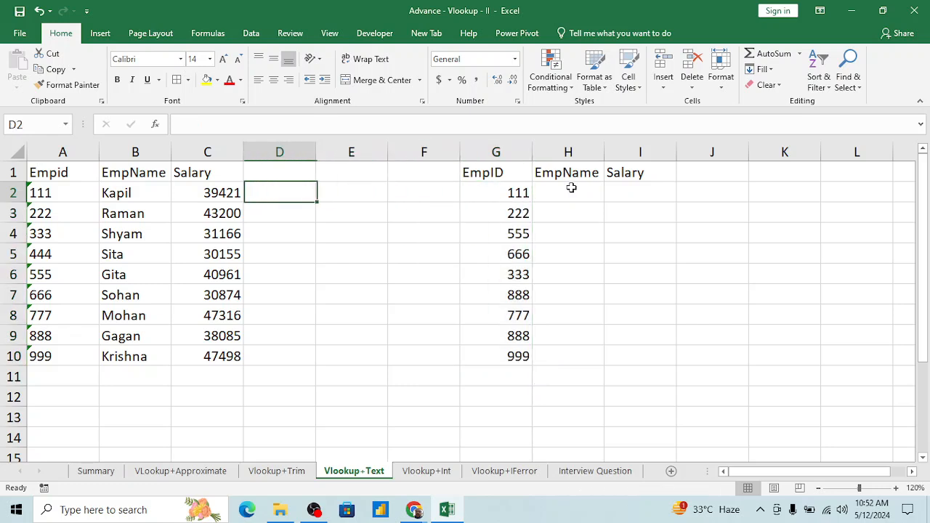
pyautogui.press('Up')
pyautogui.press('Down')
pyautogui.hotkey('ctrl', 'shift', 'Down')
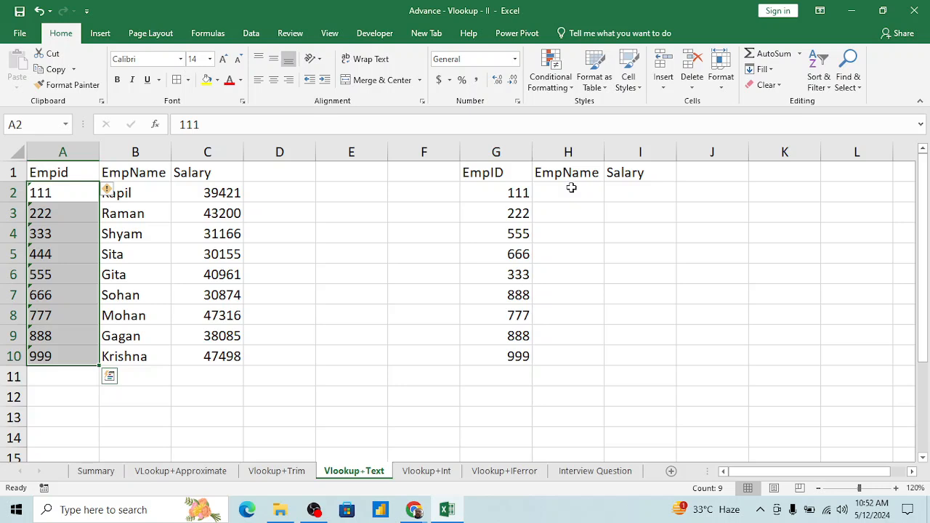
pyautogui.press('Up')
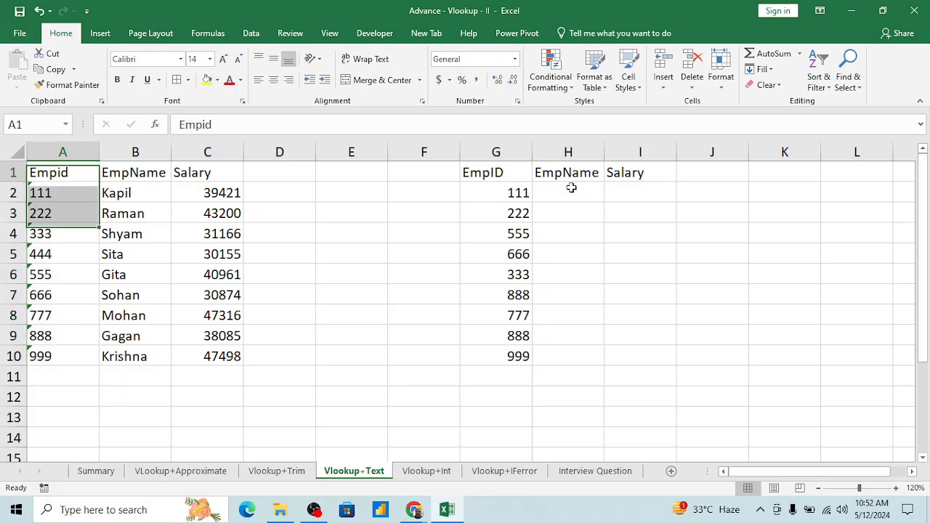
pyautogui.press('Down')
pyautogui.hotkey('ctrl', 'shift', 'Down')
pyautogui.press('Up')
pyautogui.press('Down')
pyautogui.press('Down')
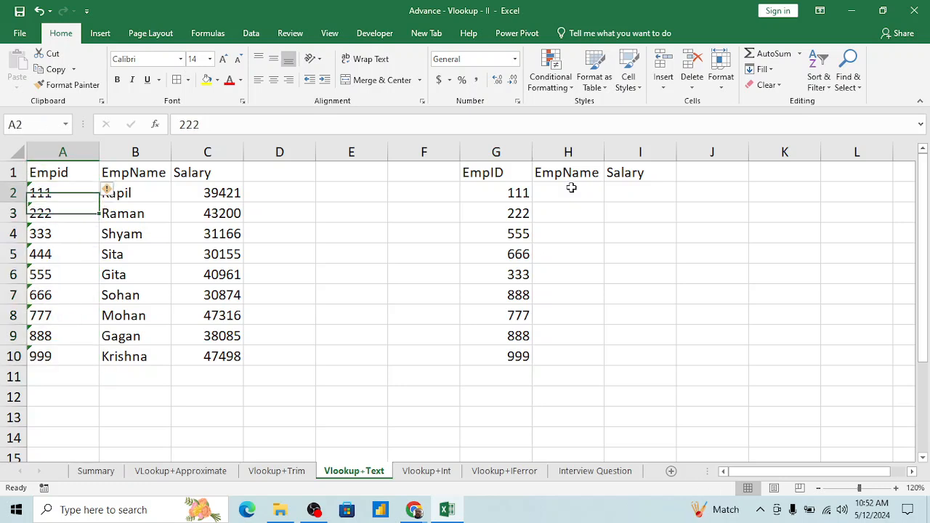
pyautogui.press('Up')
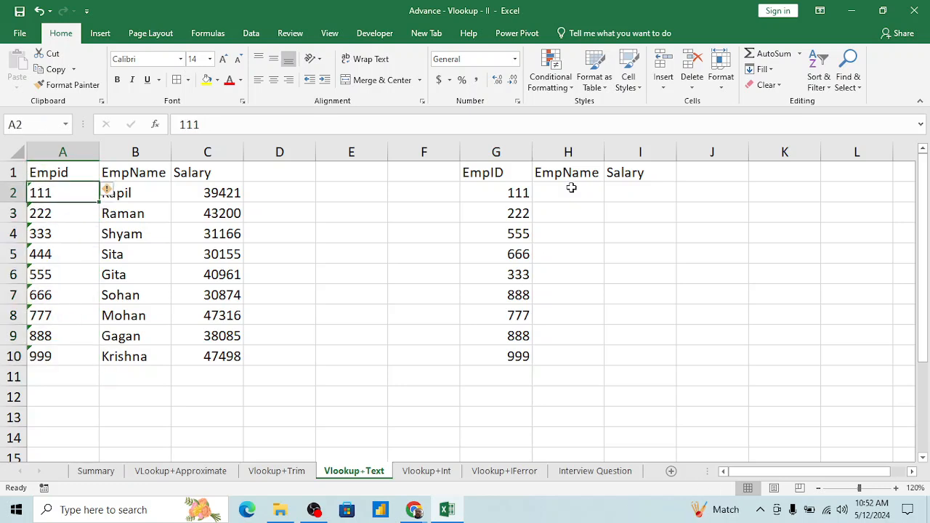
# Compare the format of Empid in A2 with the EmpID values in G2:G10.
pyautogui.press('Right')
pyautogui.press('Right')
pyautogui.press('Right')
pyautogui.press('Left')
pyautogui.press('Left')
pyautogui.press('Left')
pyautogui.press('Right')
pyautogui.press('Right')
pyautogui.press('Right')
pyautogui.press('Right')
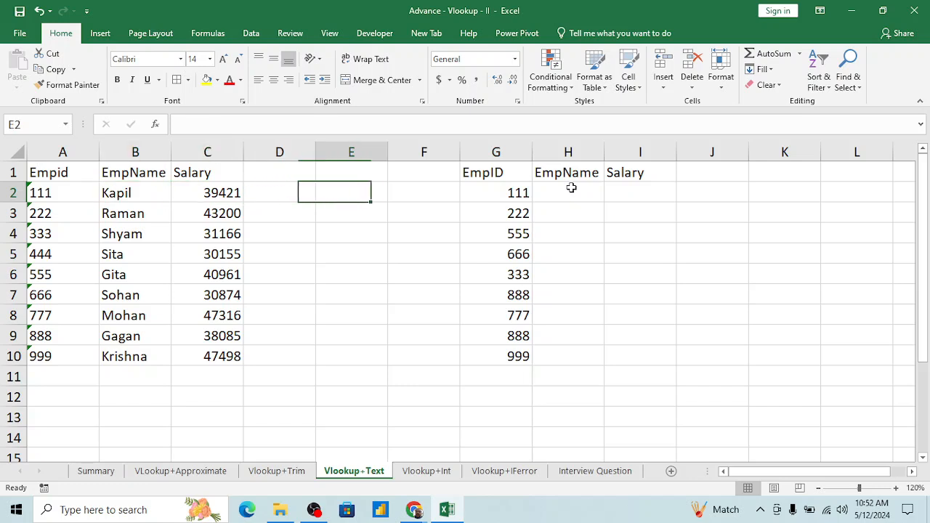
pyautogui.press('Right')
pyautogui.press('Right')
pyautogui.hotkey('ctrl', 'shift', 'Down')
pyautogui.press('Up')
pyautogui.press('Down')
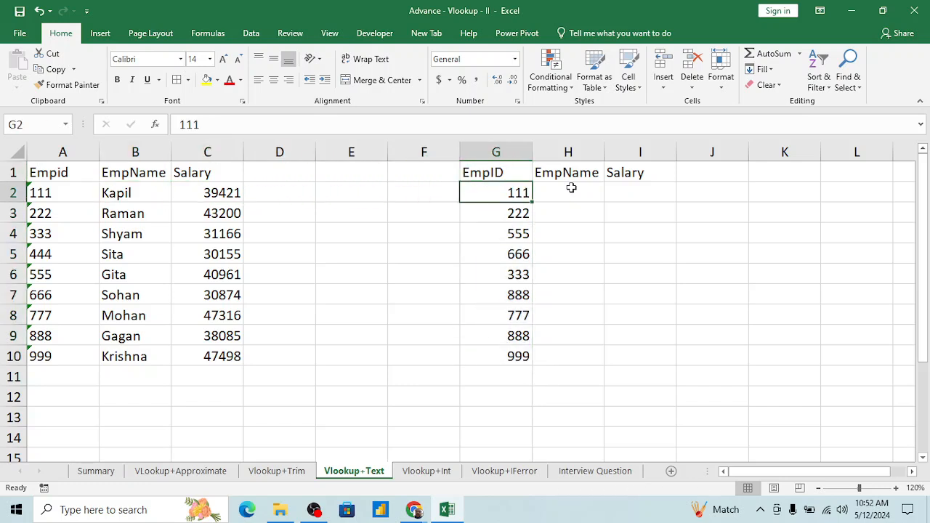
# Add the helper column header Text in J1.
pyautogui.press('Right')
pyautogui.press('Right')
pyautogui.press('Right')
pyautogui.press('Up')
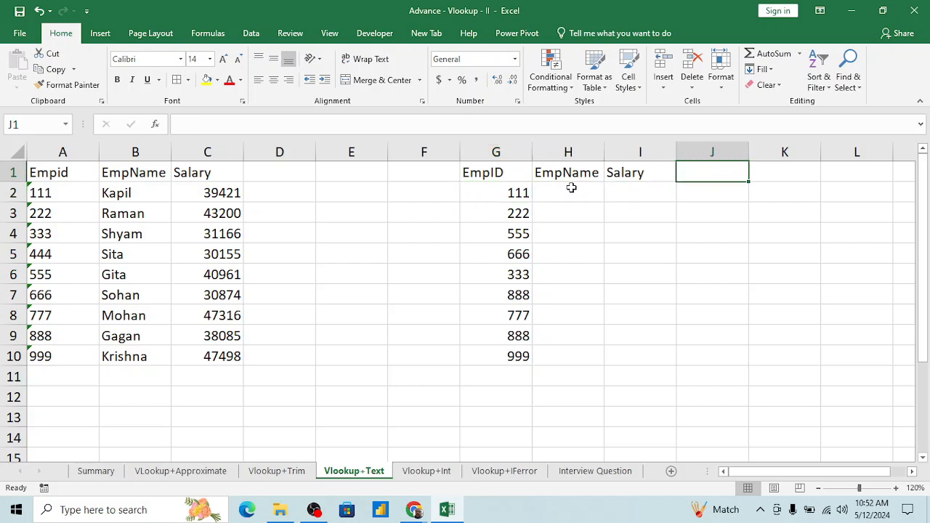
pyautogui.write('Te')
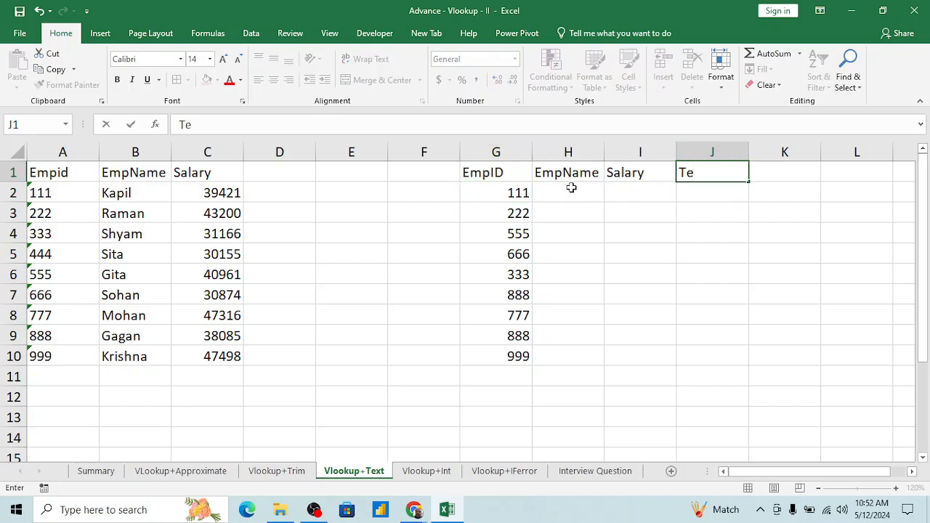
pyautogui.write('xt')
pyautogui.press('Return')
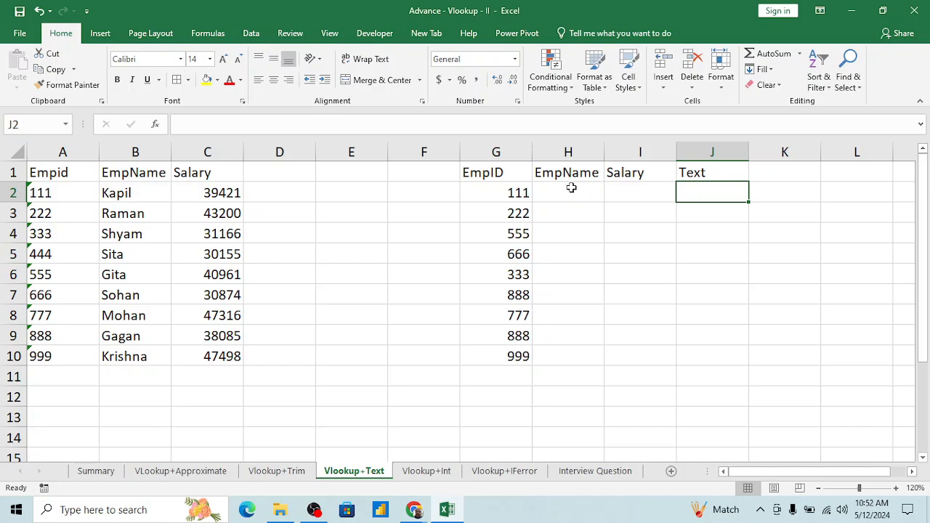
# Try converting the EmpID in G2 to text by entering =TEXT(G2,"A") in J2.
pyautogui.write('=te')
pyautogui.press('Tab')
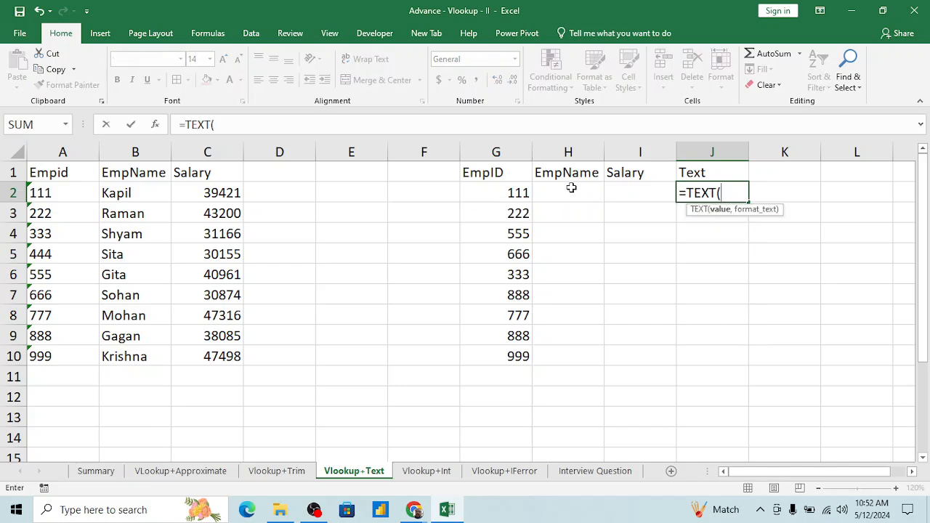
pyautogui.press('Left')
pyautogui.press('Left')
pyautogui.press('Left')
pyautogui.write(',')
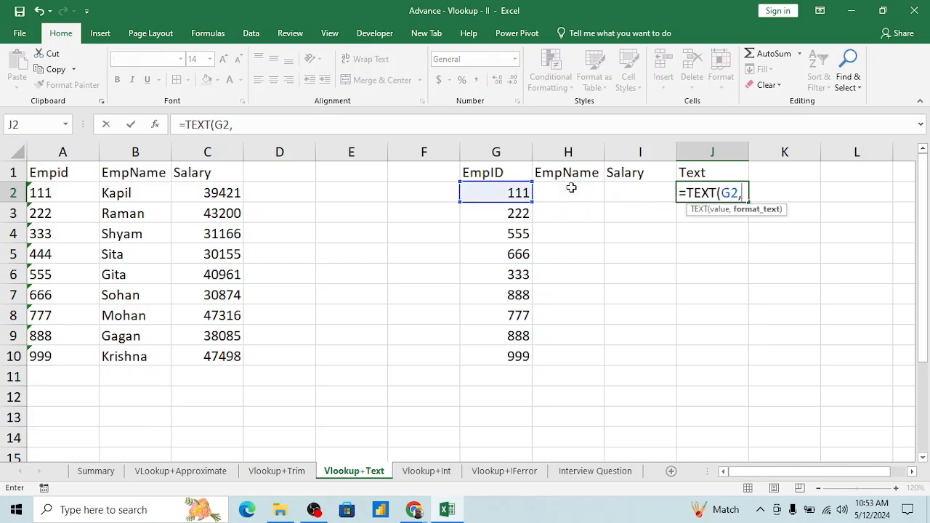
pyautogui.write('"')
pyautogui.write('A"')
pyautogui.press('Return')
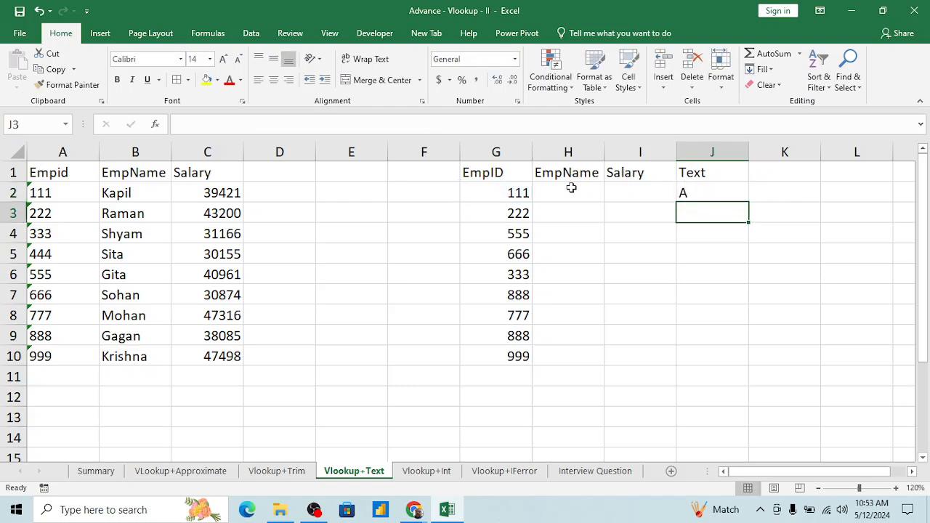
# Replace the formula in J2 with =G2&"" to convert the EmpID to text.
pyautogui.press('Up')
pyautogui.write('=')
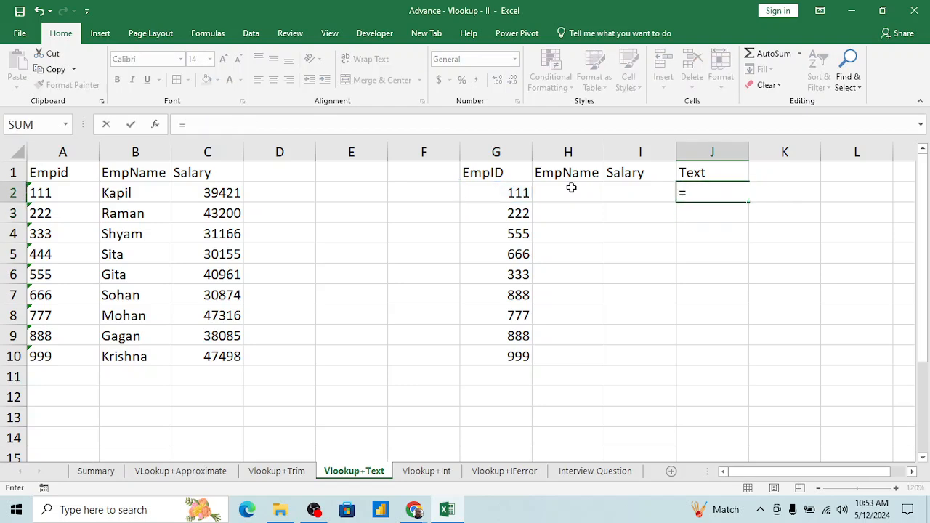
pyautogui.press('Left')
pyautogui.press('Left')
pyautogui.press('Left')
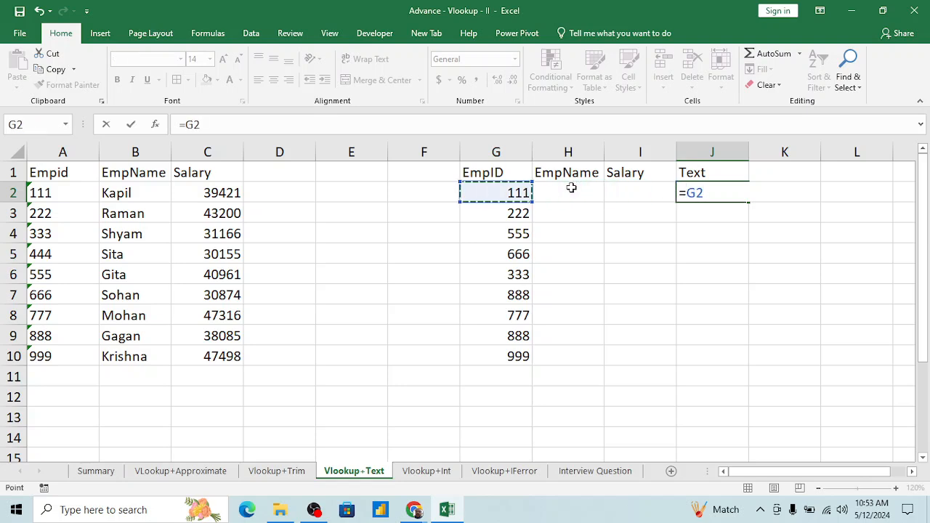
pyautogui.write('&')
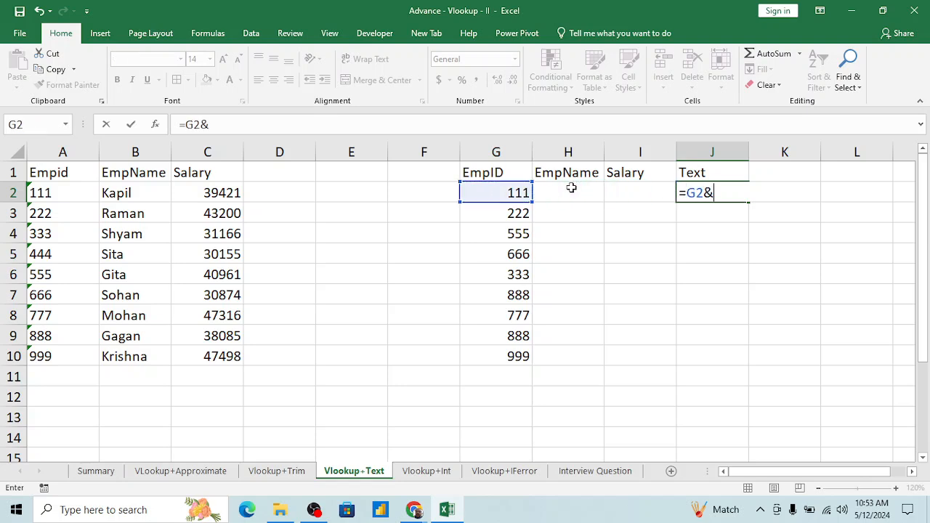
pyautogui.write('""')
pyautogui.press('Return')
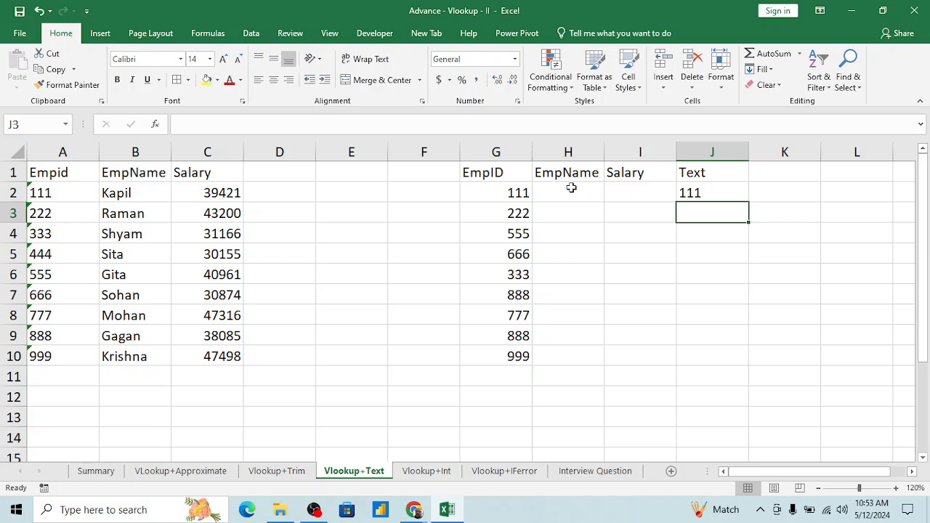
# Copy the text conversion formula from J2 down through J10, alongside the last EmpID row.
pyautogui.press('Up')
pyautogui.hotkey('ctrl', 'c')
pyautogui.press('Left')
pyautogui.press('Left')
pyautogui.press('Left')
pyautogui.hotkey('ctrl', 'Down')
pyautogui.press('Right')
pyautogui.press('Right')
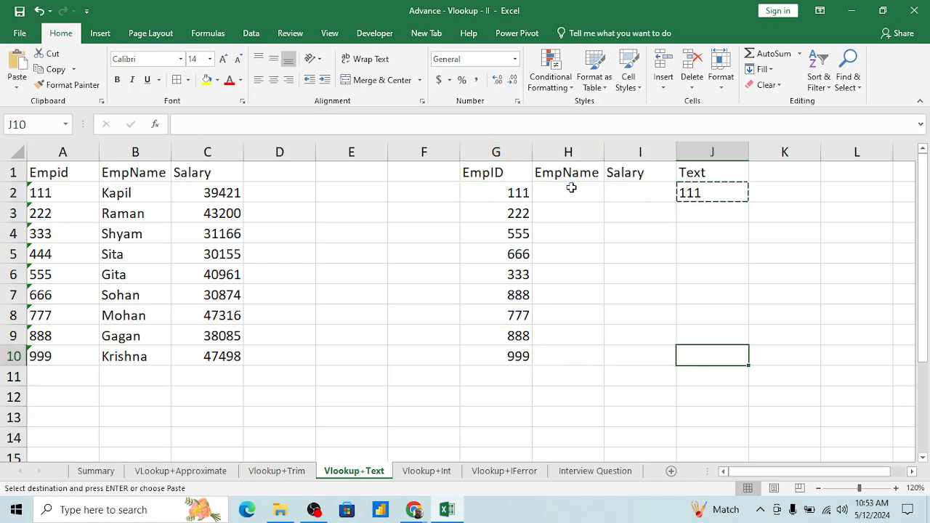
pyautogui.hotkey('ctrl', 'shift', 'Up')
pyautogui.press('Return')
pyautogui.hotkey('ctrl', 'Up')
pyautogui.press('Down')
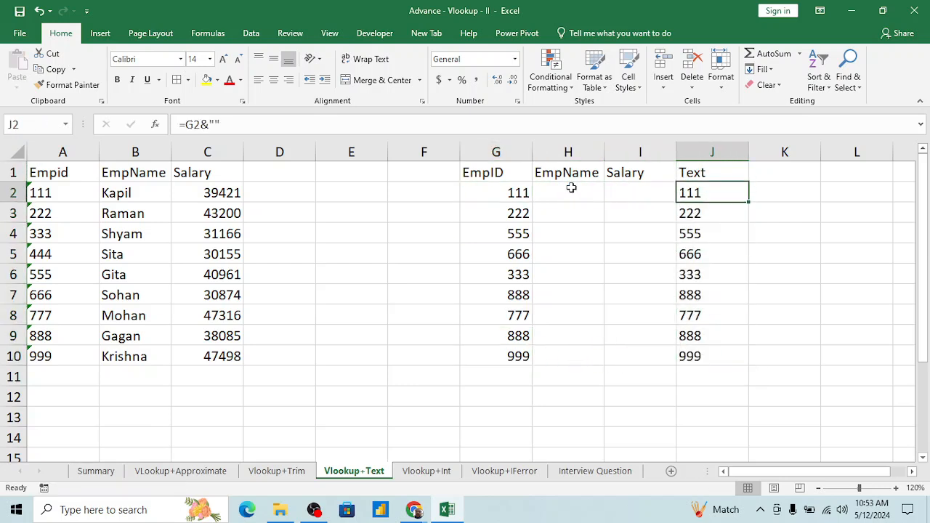
# Enter =ISTEXT(J2) in K2 to test whether the converted EmpID is text.
pyautogui.press('Right')
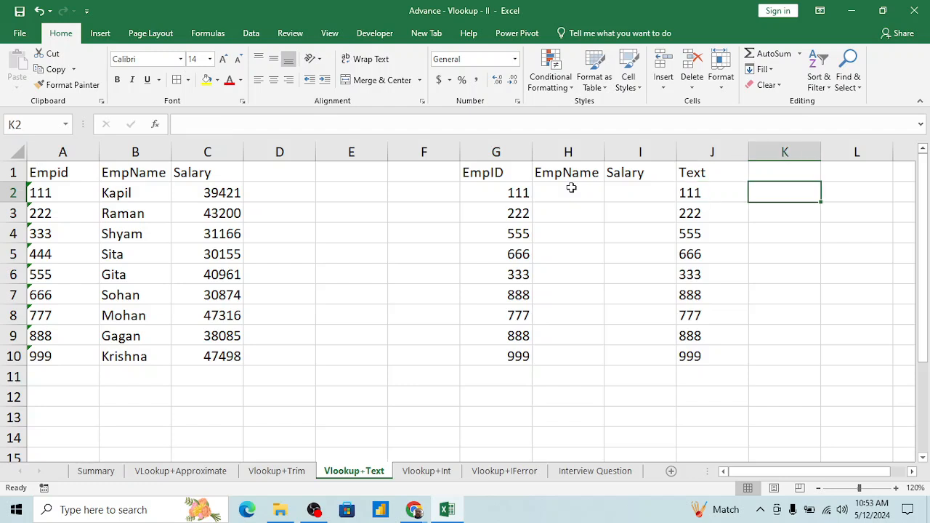
pyautogui.write('=ist')
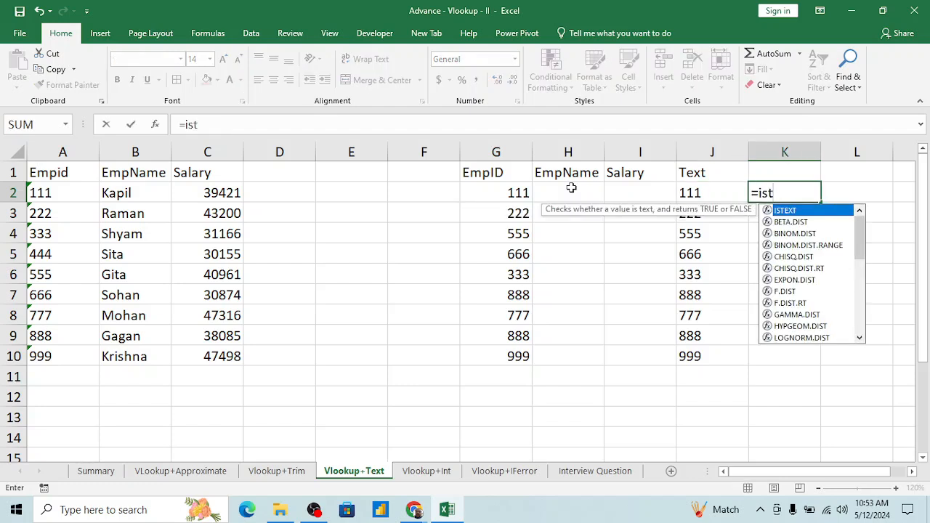
pyautogui.press('Tab')
pyautogui.press('Left')
pyautogui.press('Return')
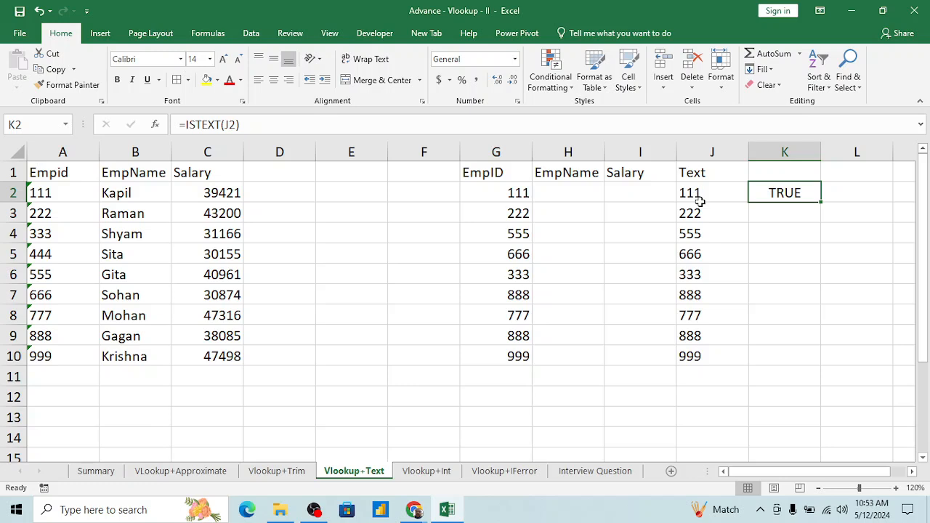
# Compare the original EmpID in G2 with the converted value in J2 and the ISTEXT check in K2.
pyautogui.press('Right')
pyautogui.press('Left')
pyautogui.press('Left')
pyautogui.press('Left')
pyautogui.press('Left')
pyautogui.press('Left')
pyautogui.press('Left')
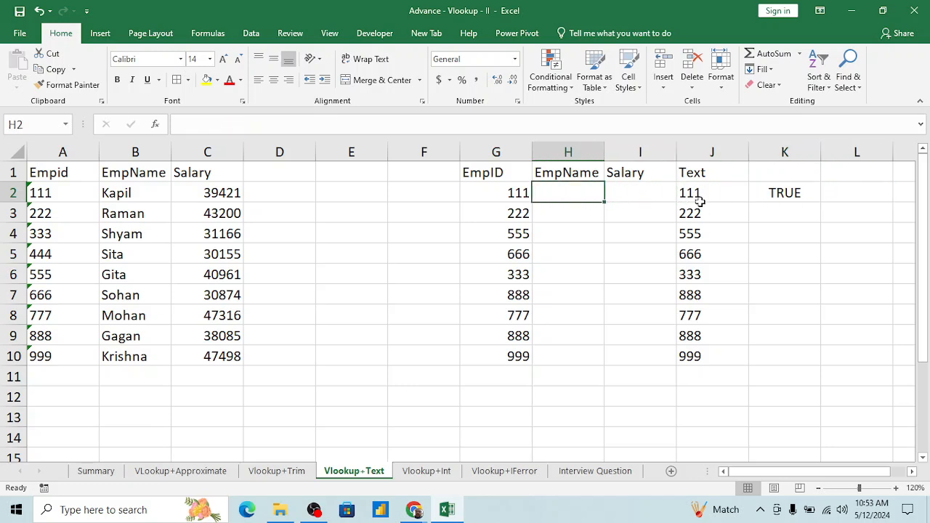
pyautogui.press('Right')
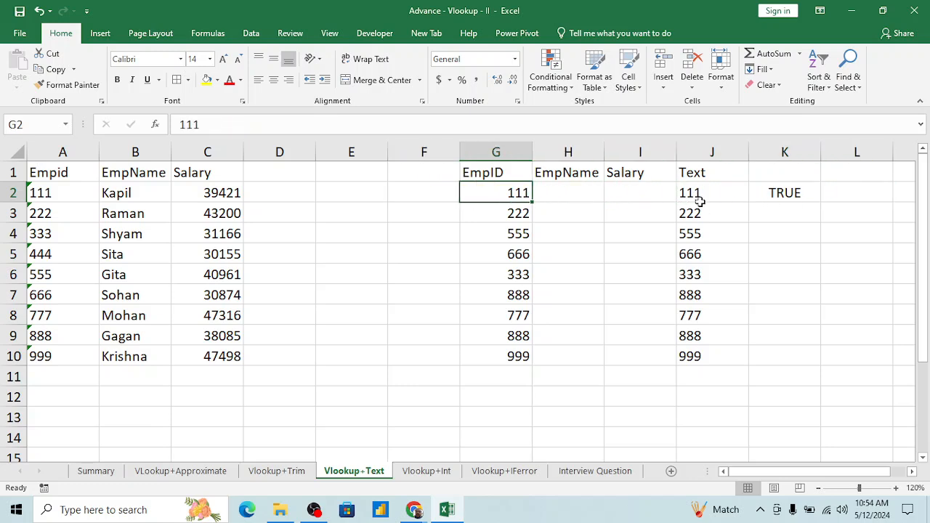
pyautogui.press('Right')
pyautogui.press('Right')
pyautogui.press('Right')
pyautogui.press('Right')
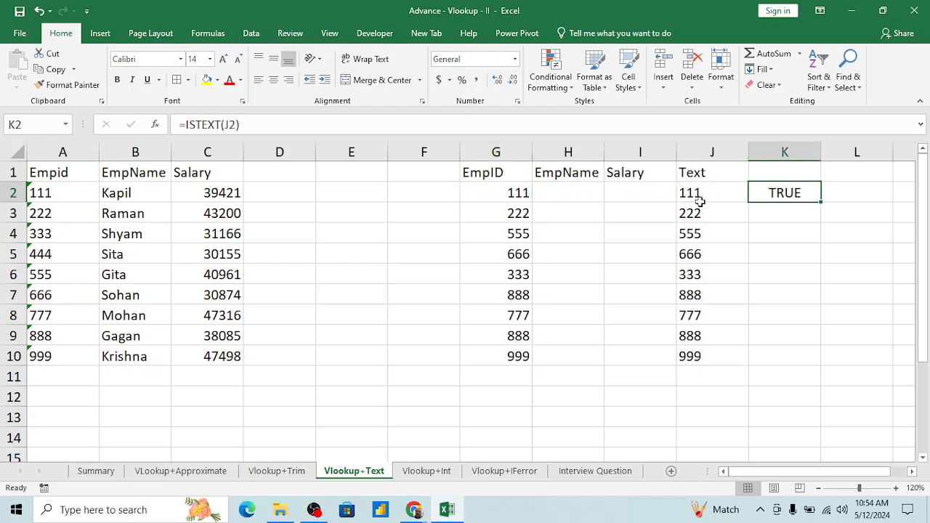
# Make the Text header in J1 bold.
pyautogui.press('Up')
pyautogui.press('Left')
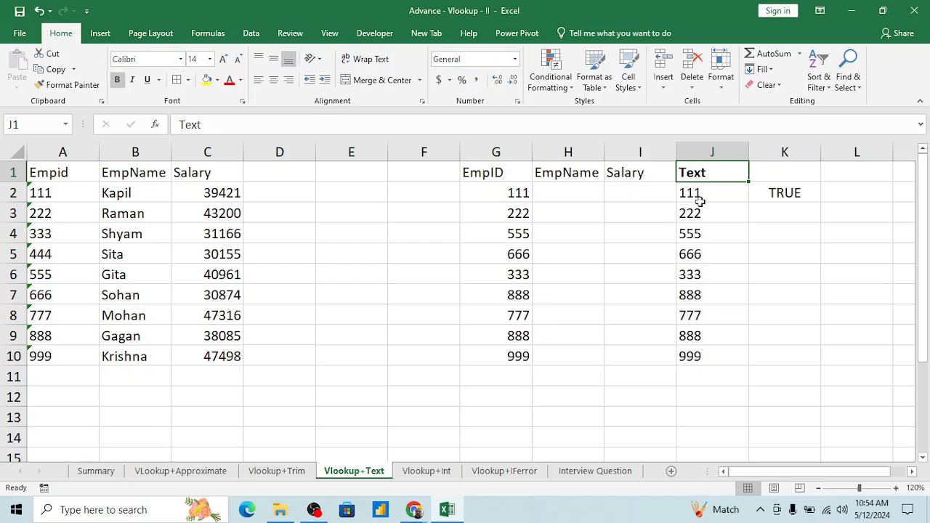
pyautogui.press('Down')
pyautogui.press('Left')
pyautogui.press('Left')
pyautogui.press('Left')
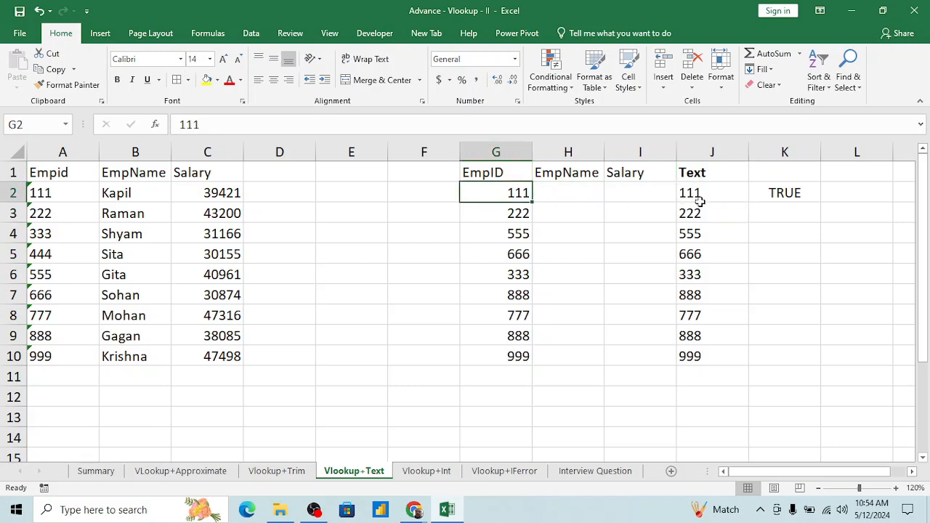
pyautogui.press('Right')
pyautogui.press('Right')
pyautogui.press('Left')
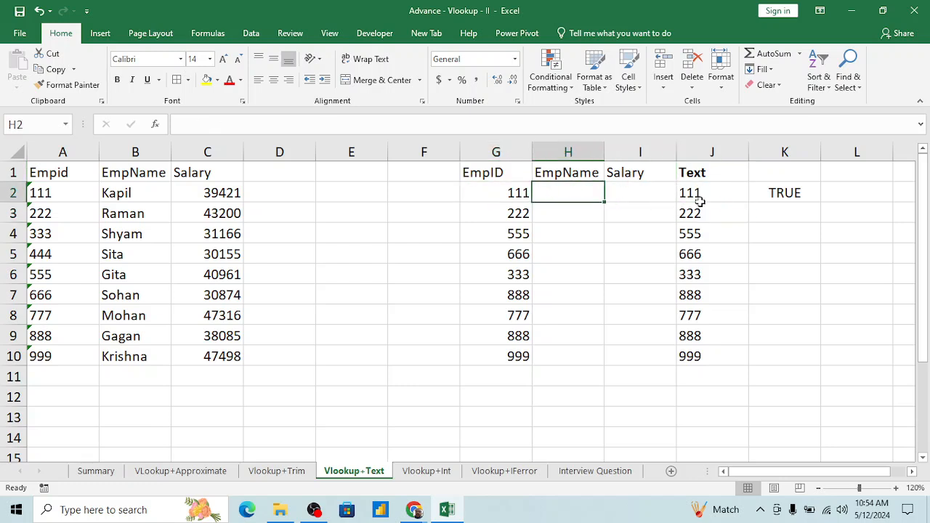
pyautogui.write('=vl')
pyautogui.press('Tab')
pyautogui.press('Escape')
# Enter the formula =G2&"" in H2 to convert the numeric EmpID to text.
pyautogui.write('=')
pyautogui.press('Left')
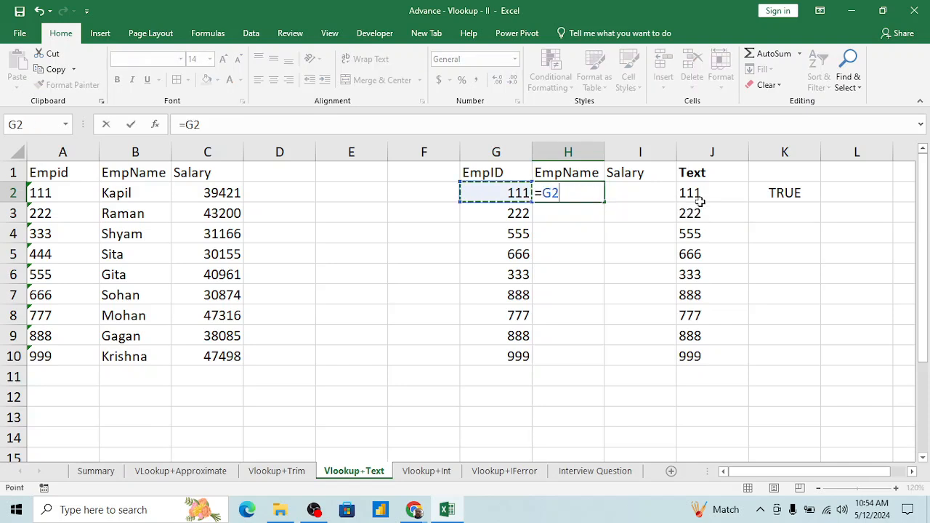
pyautogui.write('&""')
pyautogui.press('Return')
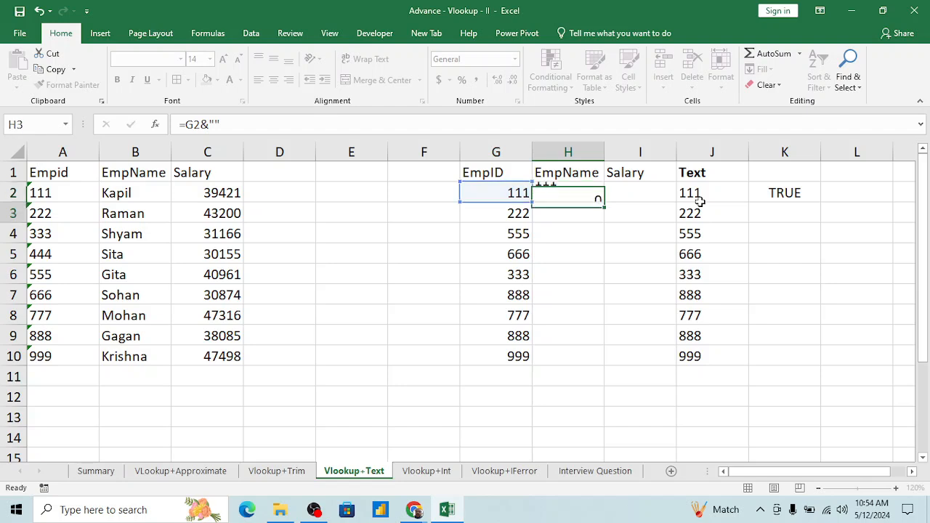
pyautogui.press('Up')
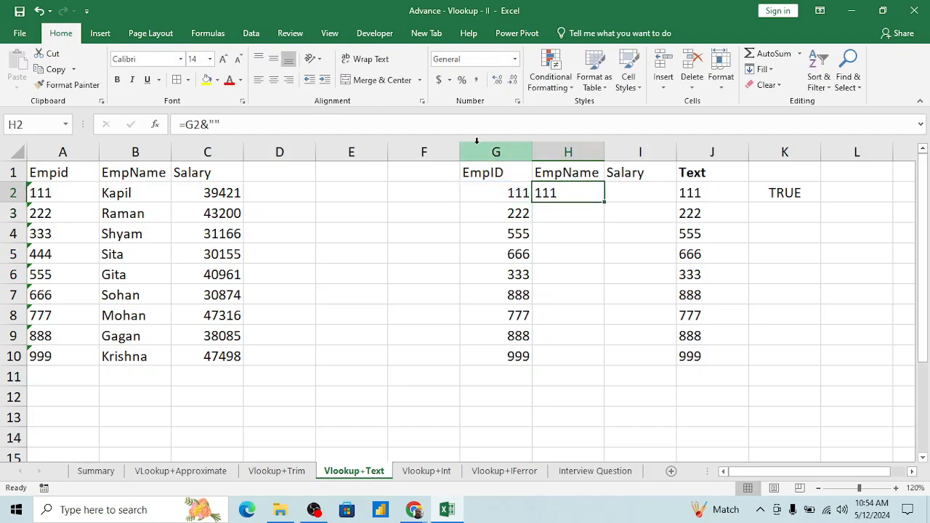
# Wrap the H2 expression in a lookup so that the formula reads =VLOOKUP(G2&"",$A$1:$C$10,2,0).
pyautogui.click(188, 125)
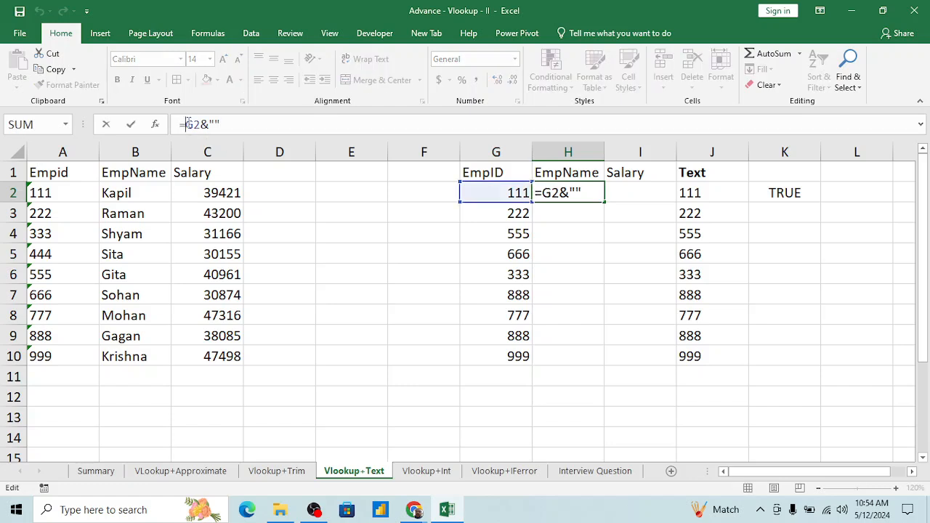
pyautogui.write('VLOOKUP(')
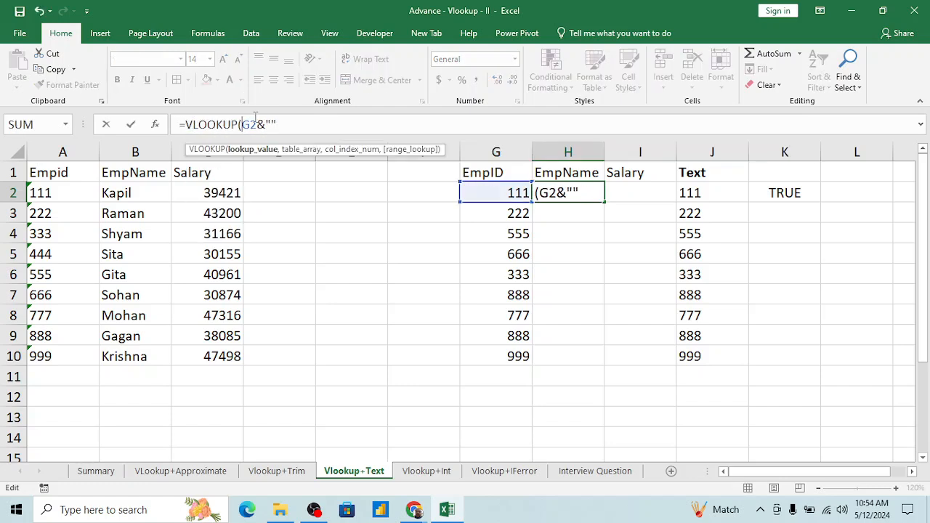
pyautogui.click(295, 122)
pyautogui.write(',')
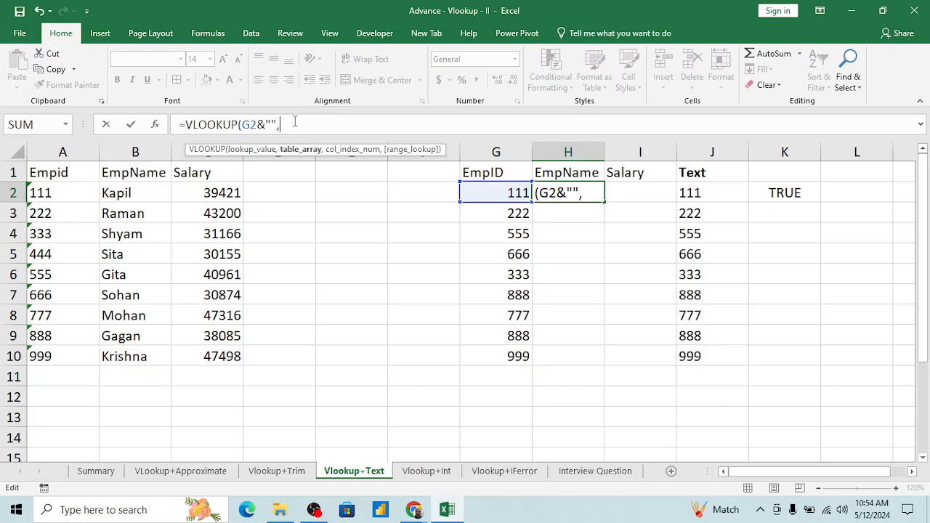
pyautogui.click(65, 171)
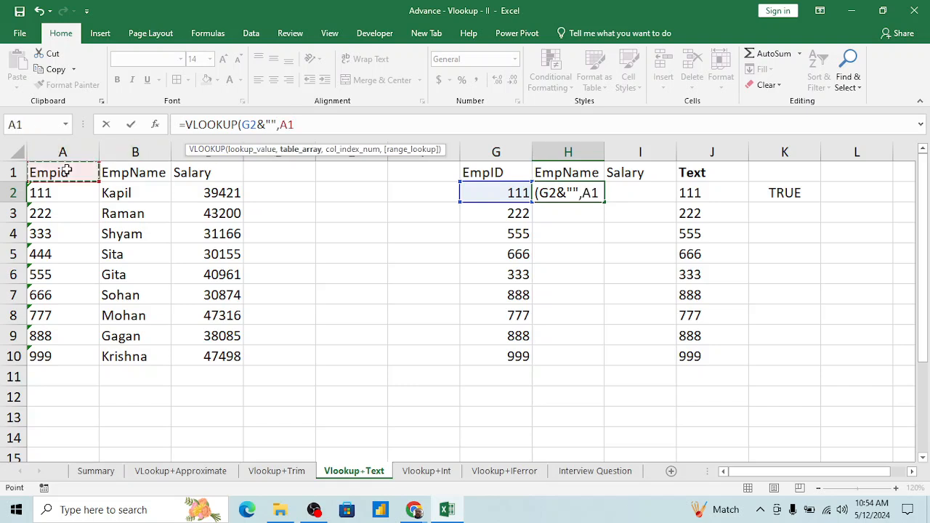
pyautogui.hotkey('ctrl', 'shift', 'Right')
pyautogui.hotkey('ctrl', 'shift', 'Down')
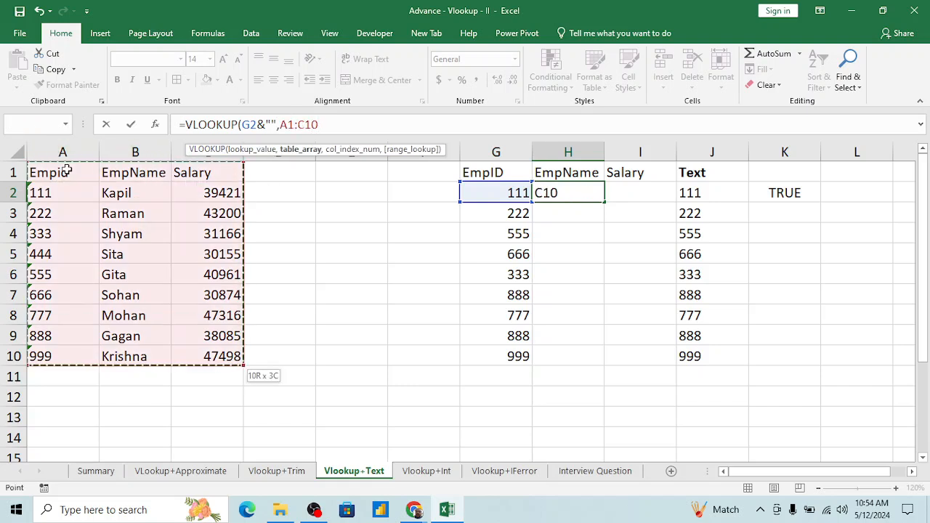
pyautogui.press('F4')
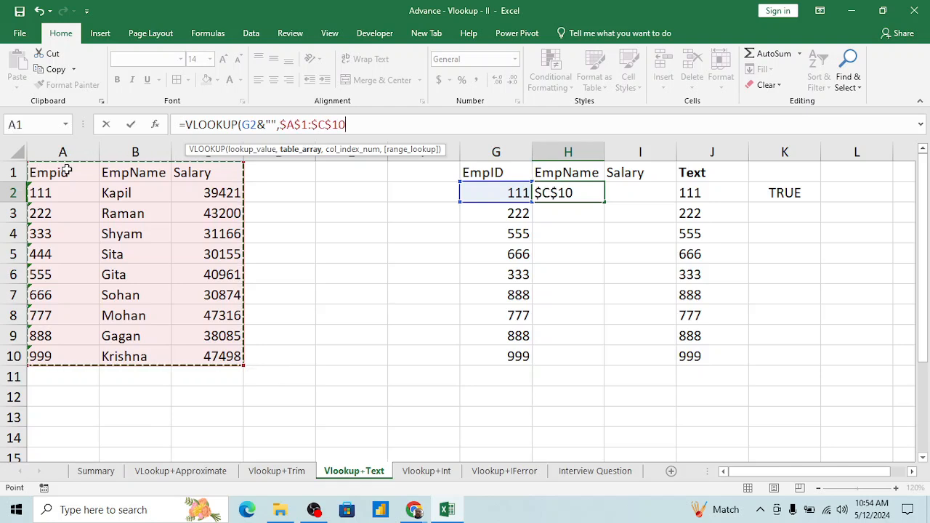
pyautogui.write(',2')
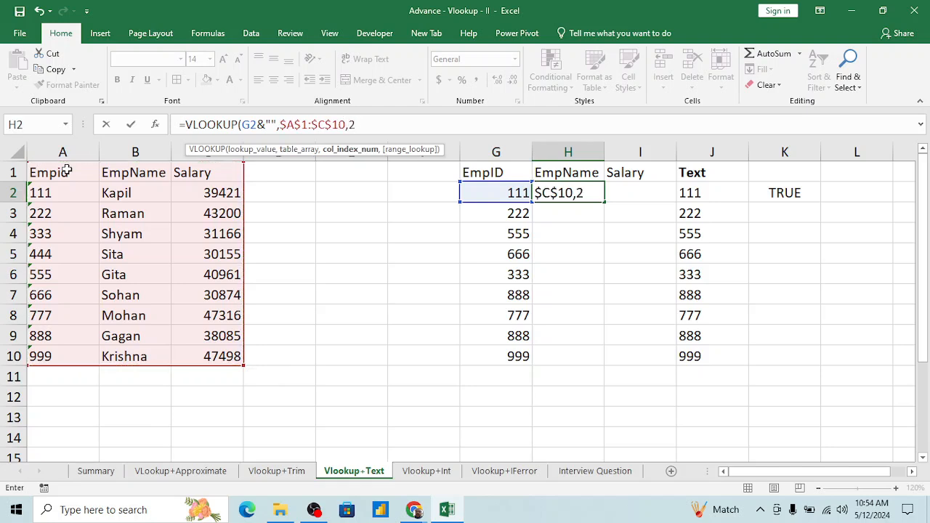
pyautogui.write(',0')
pyautogui.press('Return')
# Fill the H2 lookup formula down the EmpName column through H10.
pyautogui.press('Left')
pyautogui.hotkey('ctrl', 'Down')
pyautogui.press('Right')
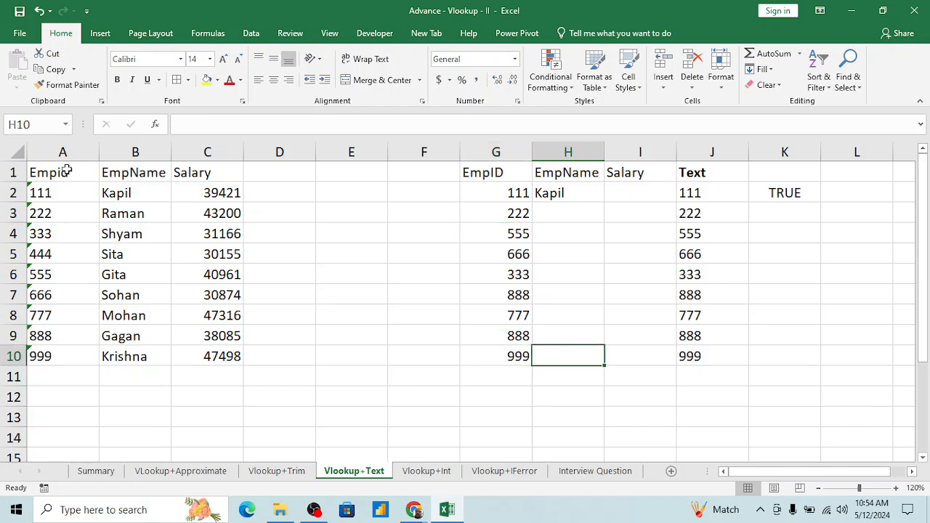
pyautogui.hotkey('ctrl', 'shift', 'Up')
pyautogui.hotkey('ctrl', 'd')
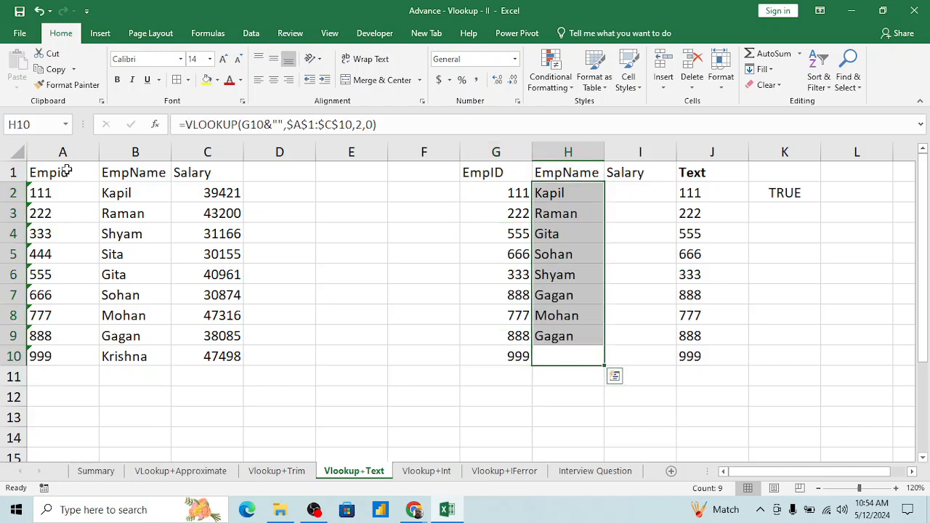
# Examine the lookup formulas and returned names in the EmpName cells H2 through H10.
pyautogui.press('Down')
pyautogui.press('Down')
pyautogui.press('Up')
pyautogui.press('Up')
pyautogui.press('Up')
pyautogui.press('Up')
pyautogui.press('Up')
pyautogui.press('Up')
pyautogui.press('Up')
pyautogui.press('Up')
pyautogui.press('Up')
pyautogui.press('Up')
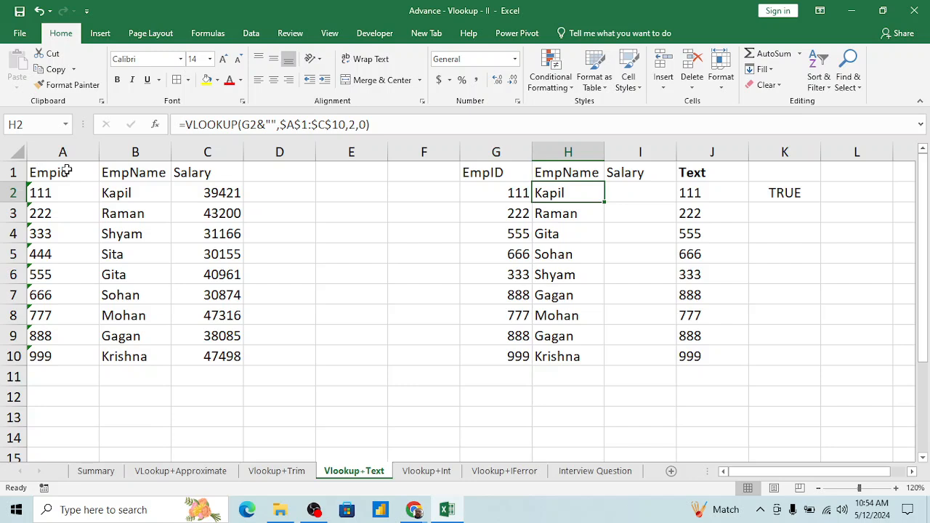
pyautogui.press('Down')
pyautogui.press('Down')
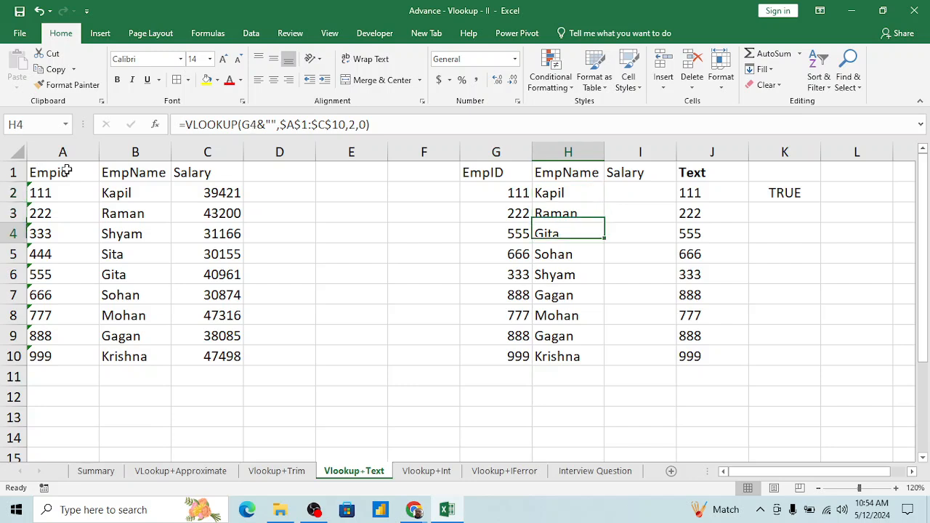
# Refill the EmpName range H2:H10 with the formula from H2.
pyautogui.press('Up')
pyautogui.press('Up')
pyautogui.hotkey('ctrl', 'shift', 'Down')
pyautogui.hotkey('ctrl', 'd')
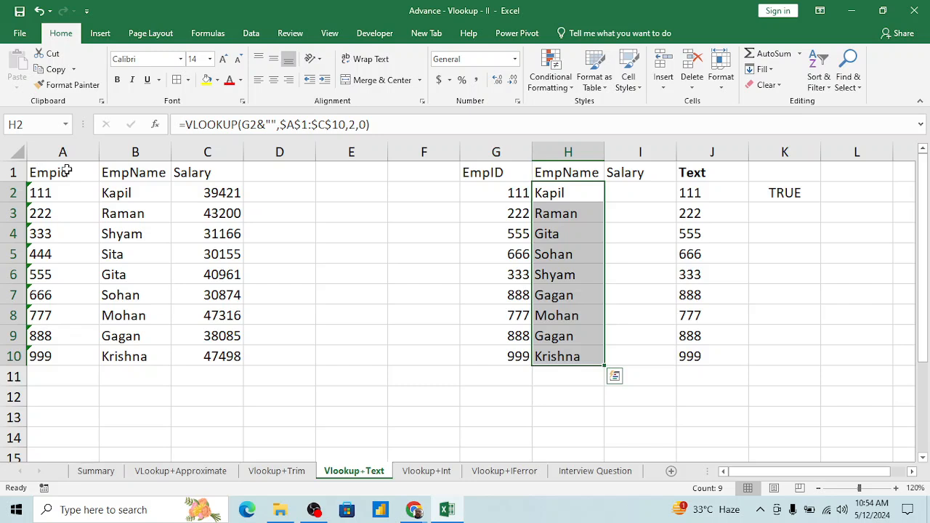
# Try the number-conversion formula =G2+0 in F2 and clear the cell again.
pyautogui.press('Left')
pyautogui.press('Left')
pyautogui.press('BackSpace')
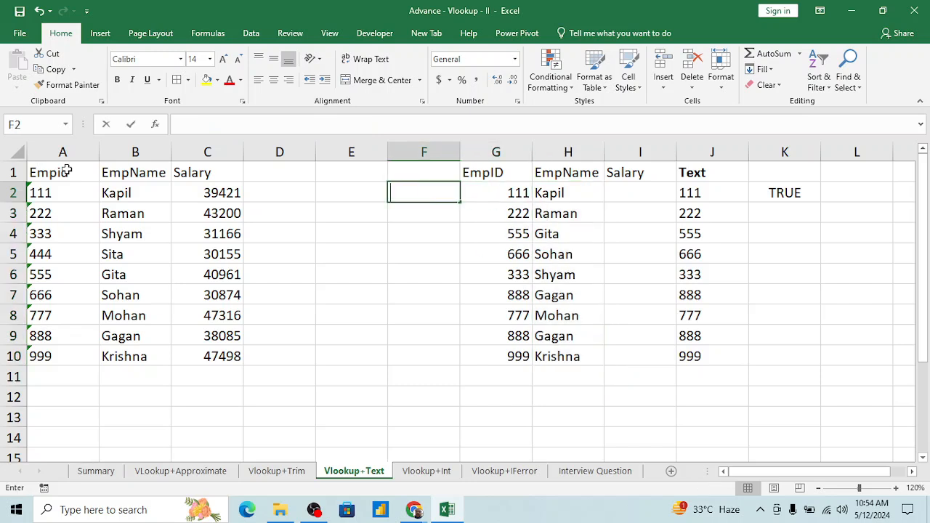
pyautogui.write('=')
pyautogui.press('Right')
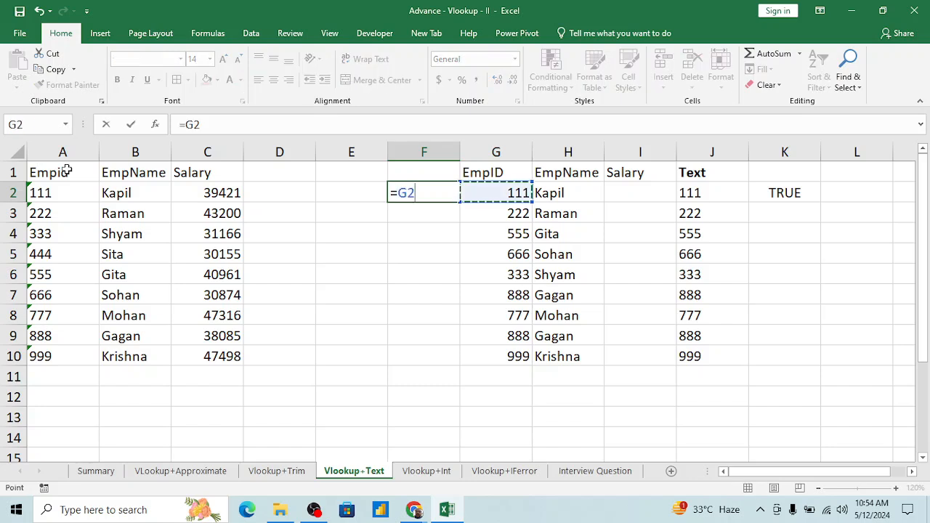
pyautogui.write('+0')
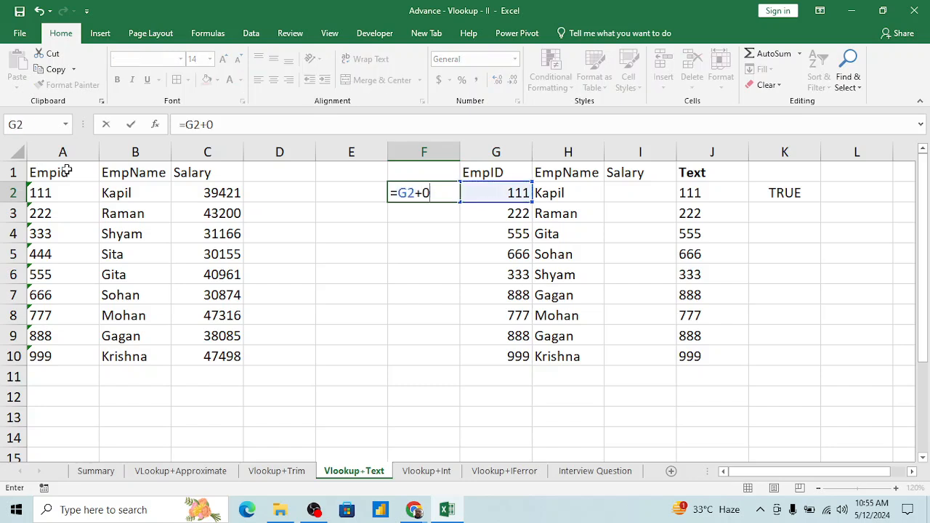
pyautogui.press('Return')
pyautogui.press('Up')
pyautogui.press('Delete')
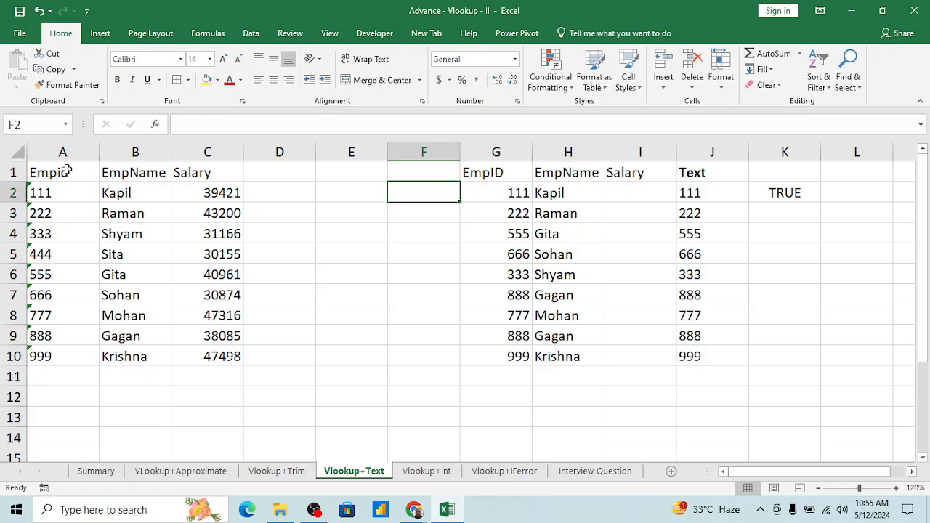
# Clear the lookup formulas from the EmpName range H2:H10.
pyautogui.press('Right')
pyautogui.press('Right')
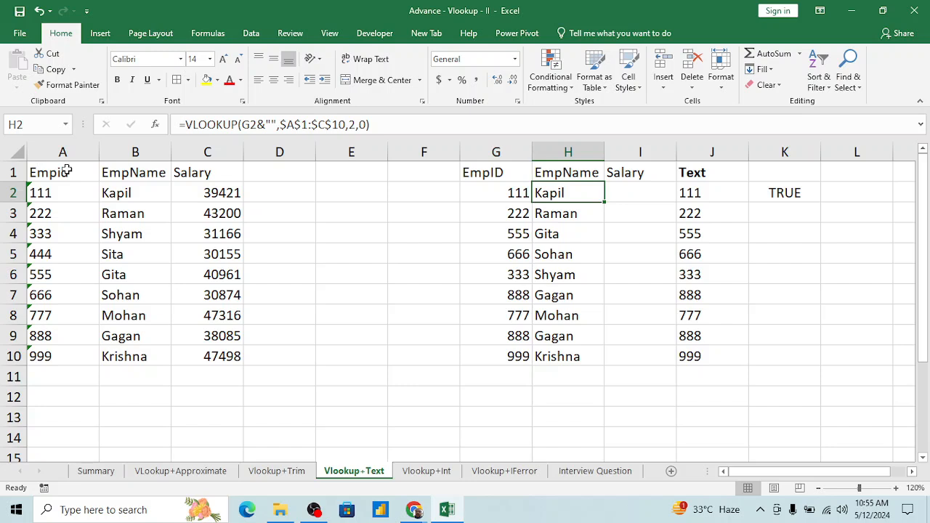
pyautogui.hotkey('ctrl', 'shift', 'Down')
pyautogui.press('Delete')
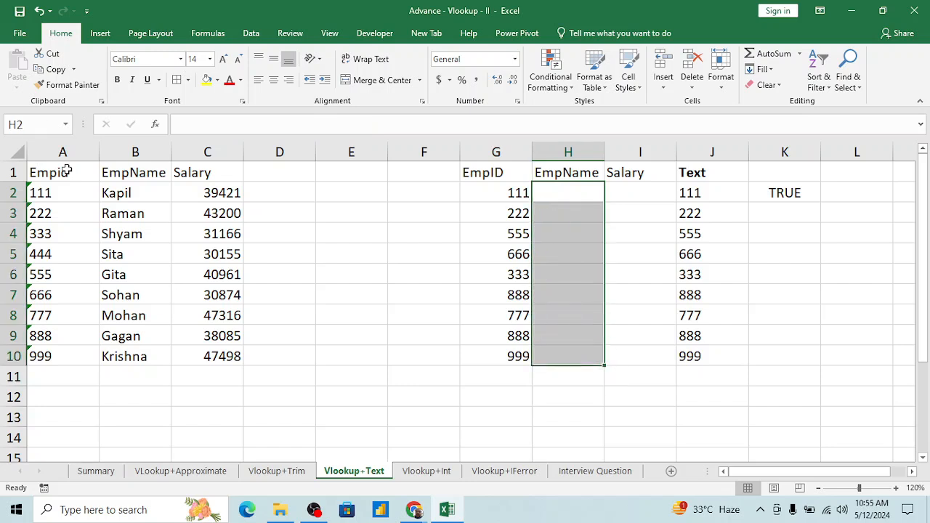
# Compare the Empid values in source column A with the EmpID values in G2:G10.
pyautogui.press('Left')
pyautogui.press('Left')
pyautogui.press('Left')
pyautogui.press('Left')
pyautogui.press('Left')
pyautogui.press('Left')
pyautogui.press('Left')
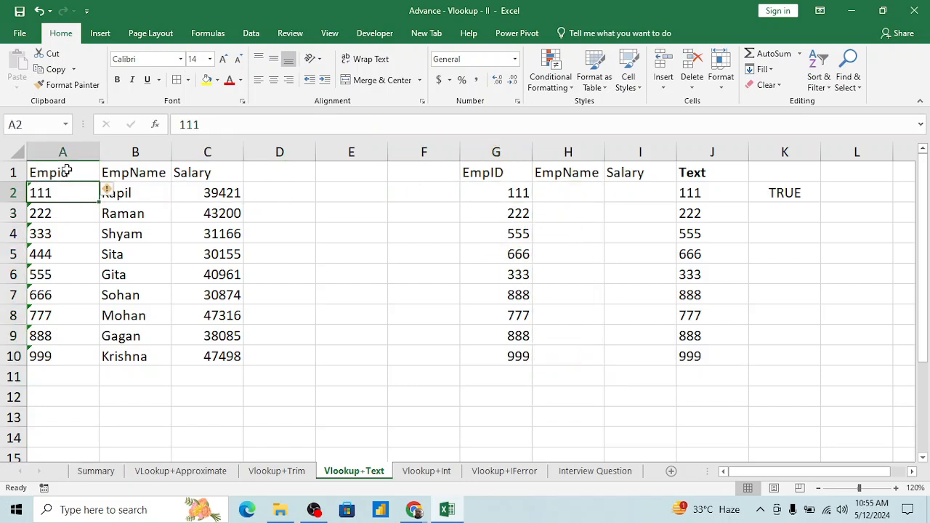
pyautogui.click(57, 171)
pyautogui.press('Down')
pyautogui.click(510, 187)
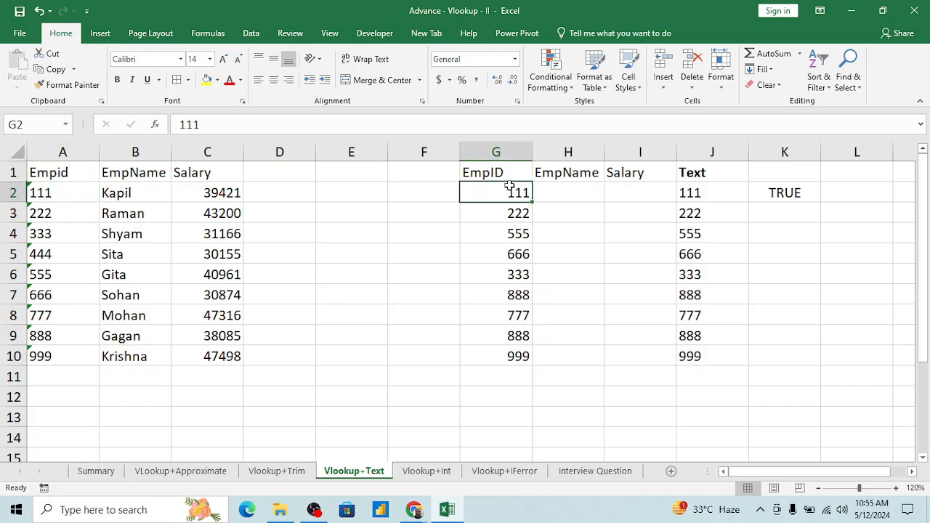
pyautogui.hotkey('ctrl', 'shift', 'Down')
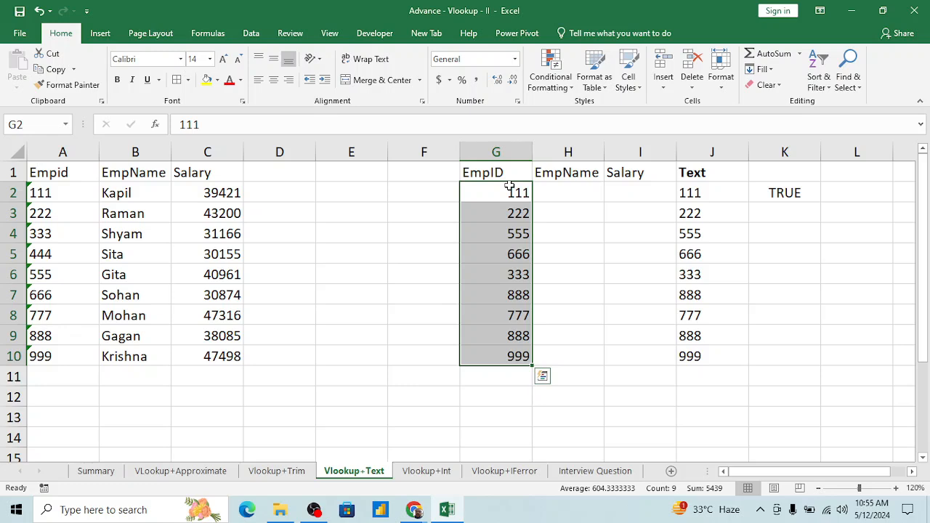
# Enter =VLOOKUP(G2,$A$1:$C$10,2,0) in H2 to look up the employee name by EmpID.
pyautogui.press('Right')
pyautogui.write('=VLOOKUP(')
pyautogui.click(509, 187)
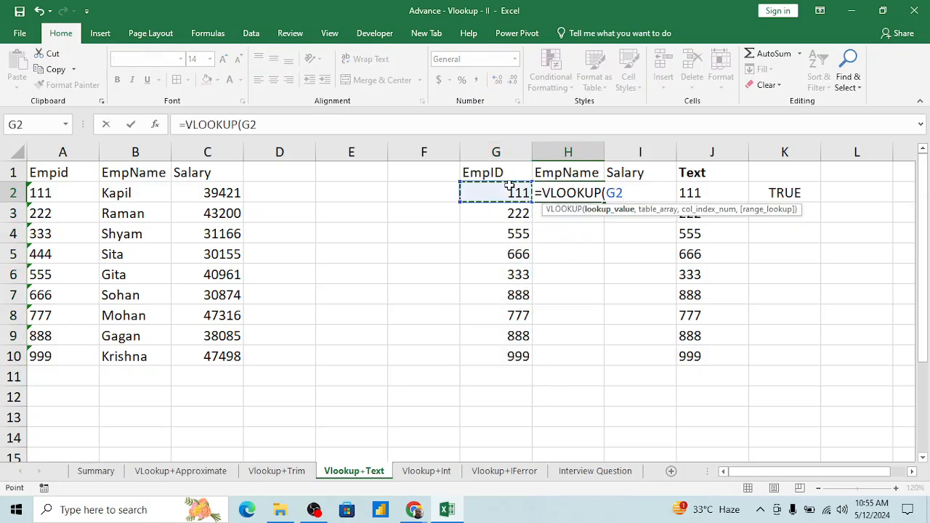
pyautogui.write(',')
pyautogui.hotkey('ctrl', 'Left')
pyautogui.hotkey('ctrl', 'Left')
pyautogui.hotkey('ctrl', 'Left')
pyautogui.press('Up')
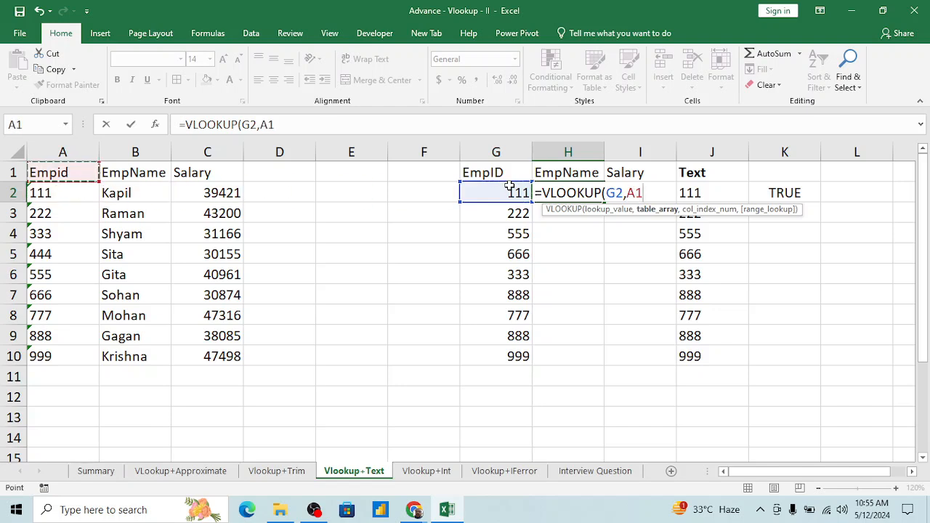
pyautogui.hotkey('ctrl', 'shift', 'Right')
pyautogui.hotkey('ctrl', 'shift', 'Down')
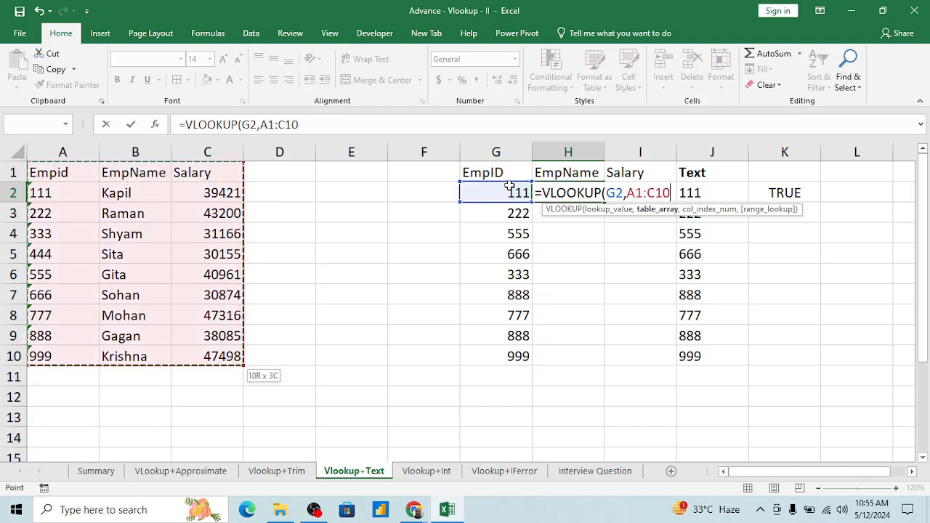
pyautogui.press('F4')
pyautogui.write(',2')
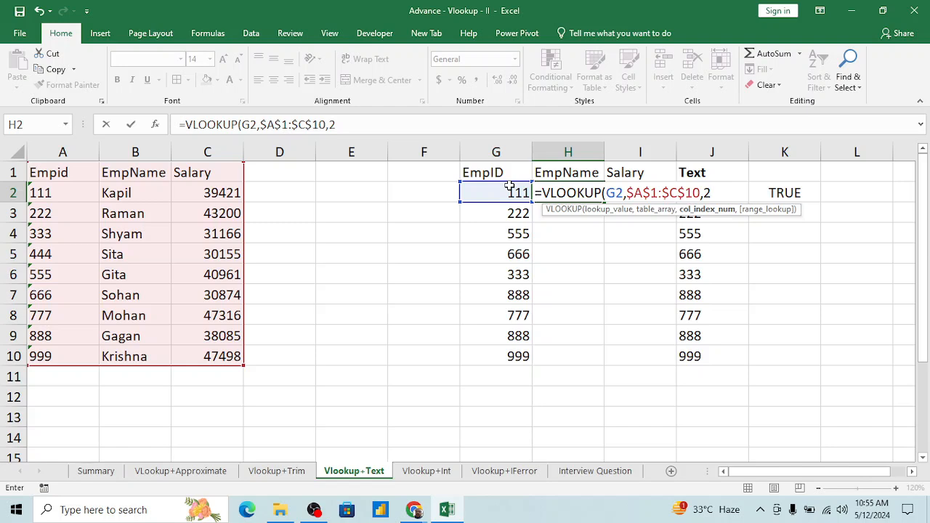
pyautogui.write(',0')
pyautogui.press('Return')
pyautogui.press('Up')
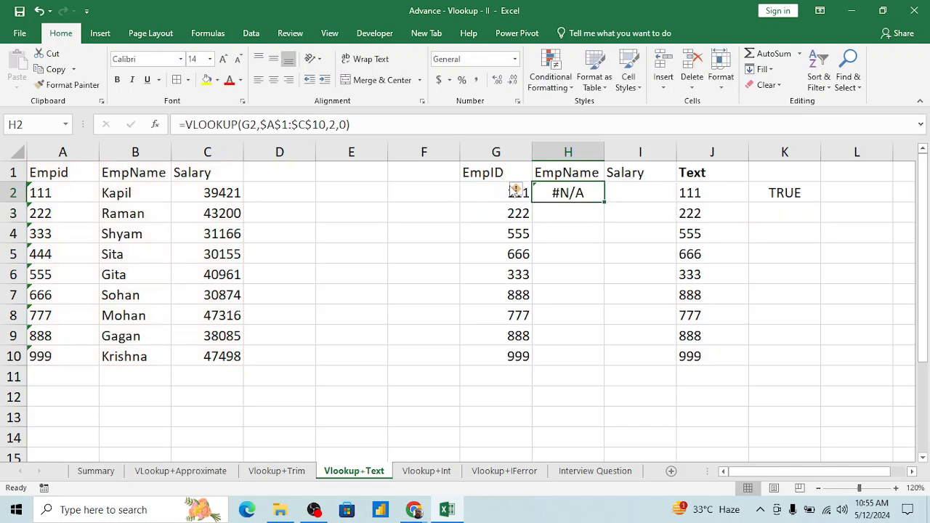
# Compare the lookup EmpID in G2 with the source table's row 2 and review the H2 formula.
pyautogui.click(512, 189)
pyautogui.press('Left')
pyautogui.press('Left')
pyautogui.press('Left')
pyautogui.press('Left')
pyautogui.press('Left')
pyautogui.press('Left')
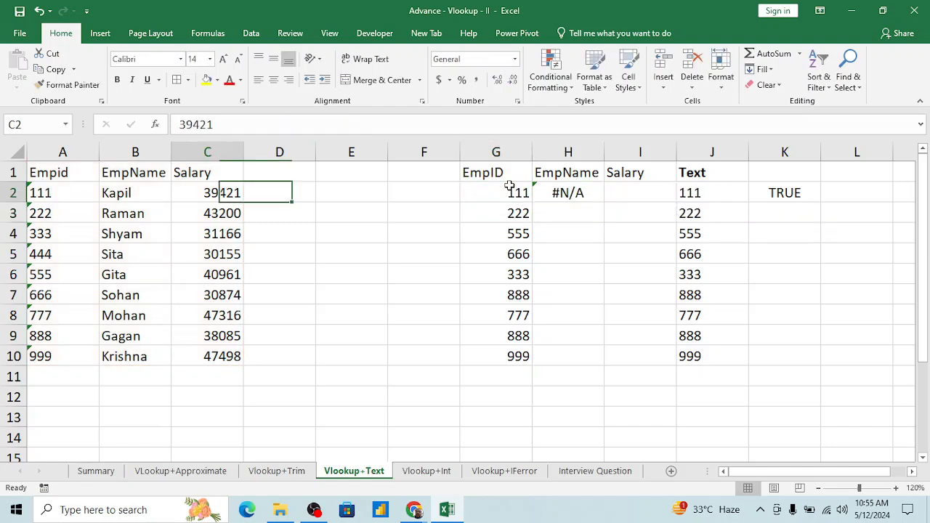
pyautogui.press('Right')
pyautogui.press('Right')
pyautogui.press('Right')
pyautogui.press('Right')
pyautogui.press('Right')
pyautogui.press('Right')
pyautogui.press('Right')
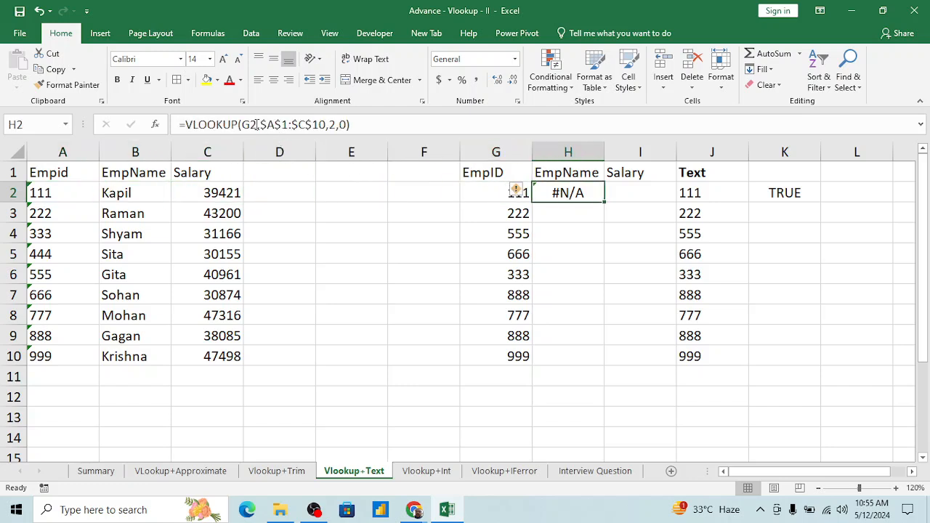
# Append &"" to the G2 lookup value in H2 so the formula reads =VLOOKUP(G2&"",$A$1:$C$10,2,0).
pyautogui.click(255, 124)
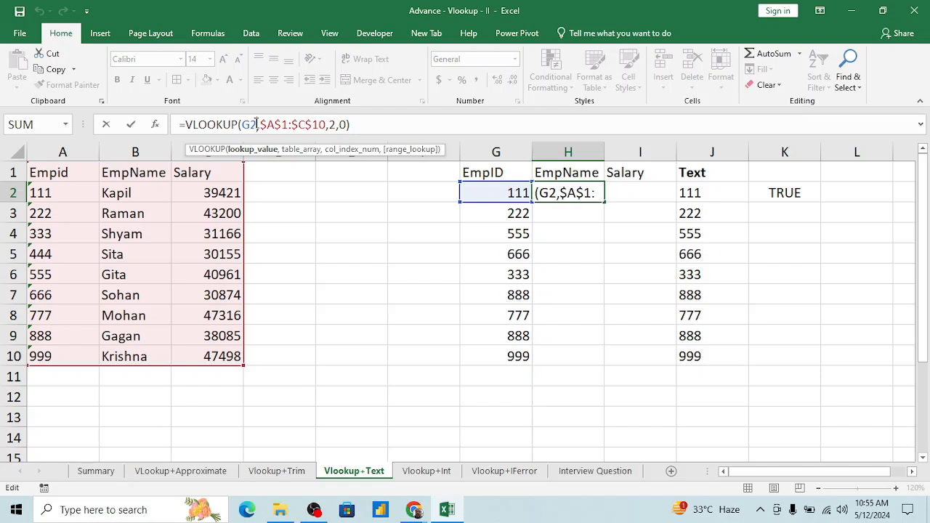
pyautogui.write('&""')
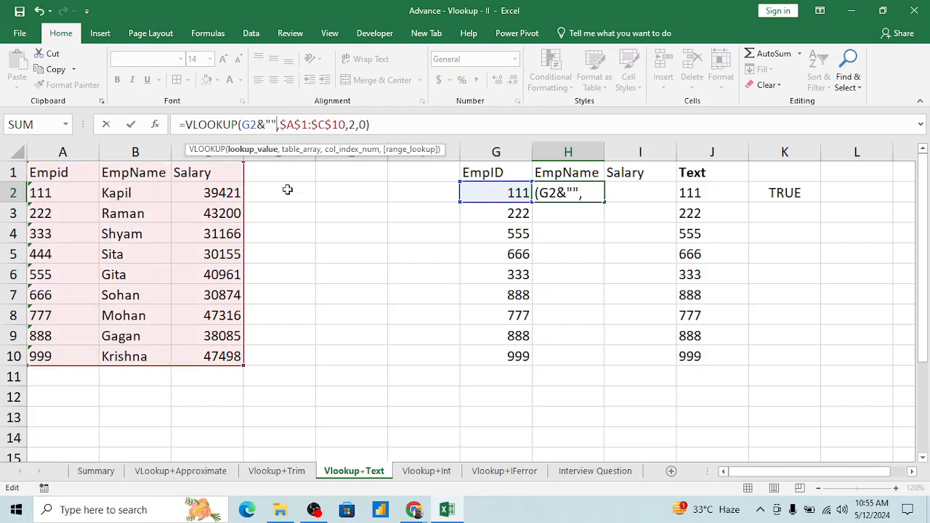
pyautogui.press('Return')
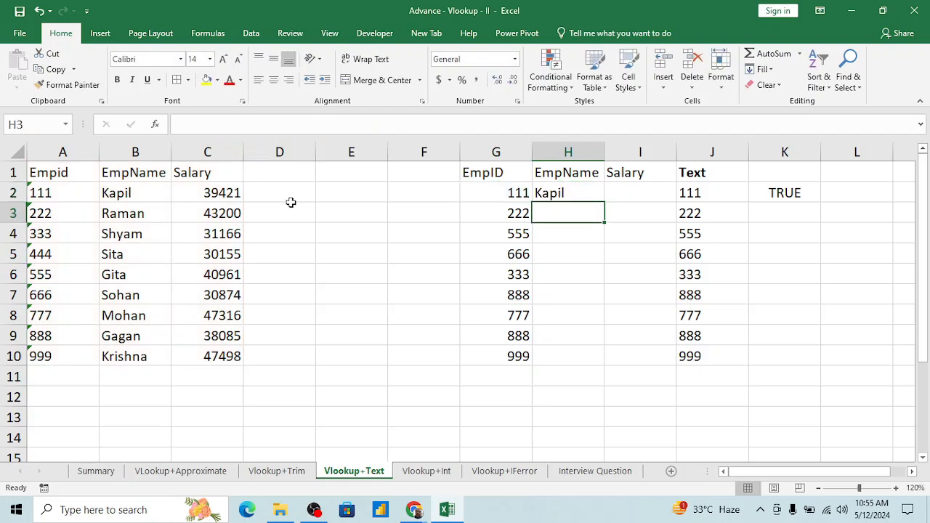
# Fill the H2 lookup formula down the EmpName column through H10.
pyautogui.press('Up')
pyautogui.press('Left')
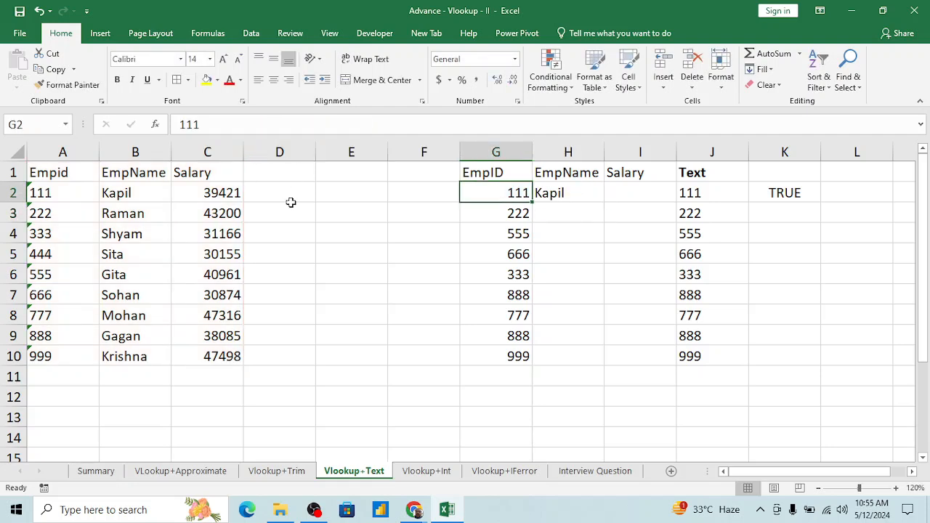
pyautogui.press('Up')
pyautogui.press('Right')
pyautogui.press('Down')
pyautogui.press('Left')
pyautogui.hotkey('ctrl', 'Down')
pyautogui.press('Right')
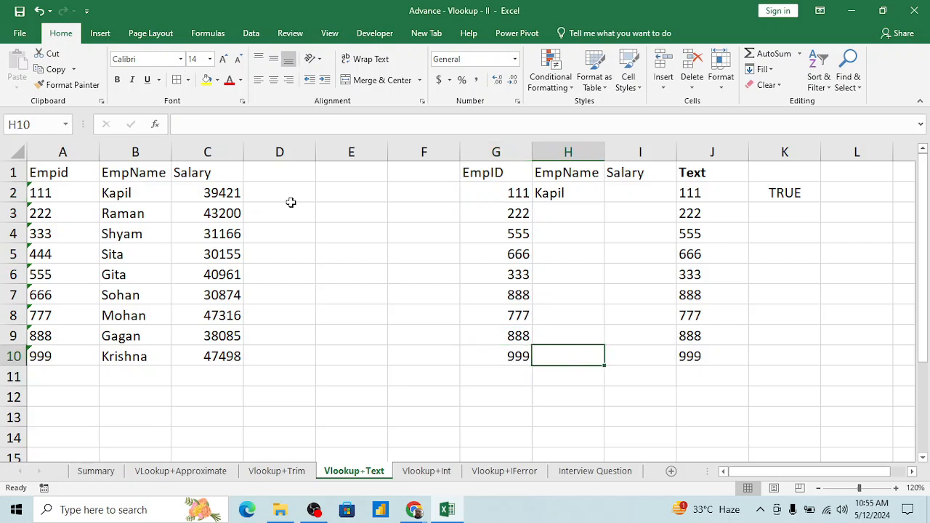
pyautogui.hotkey('ctrl', 'shift', 'Up')
pyautogui.hotkey('ctrl', 'd')
pyautogui.press('Down')
pyautogui.press('Down')
pyautogui.press('Up')
pyautogui.press('Up')
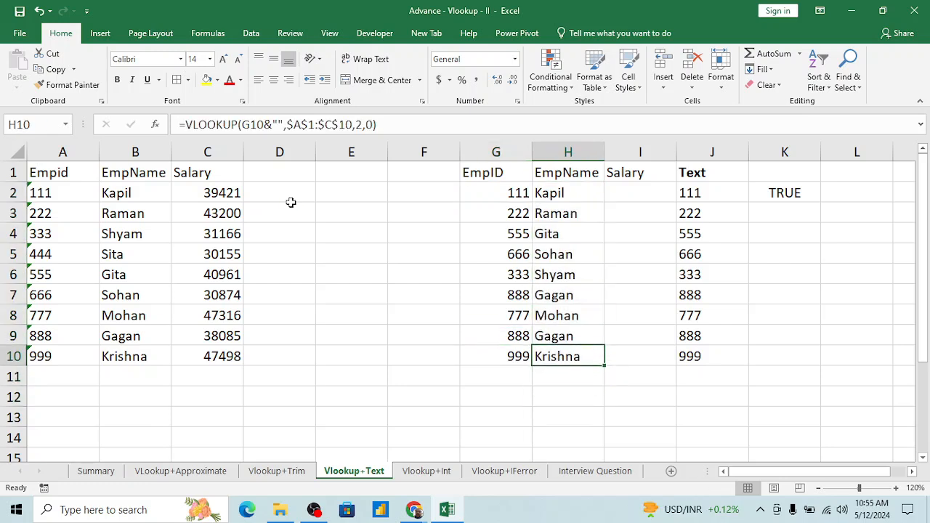
# Enter =VLOOKUP(G2&"",$A$1:$C$10,3,0) in I2 to look up the salary by EmpID.
pyautogui.hotkey('ctrl', 'Up')
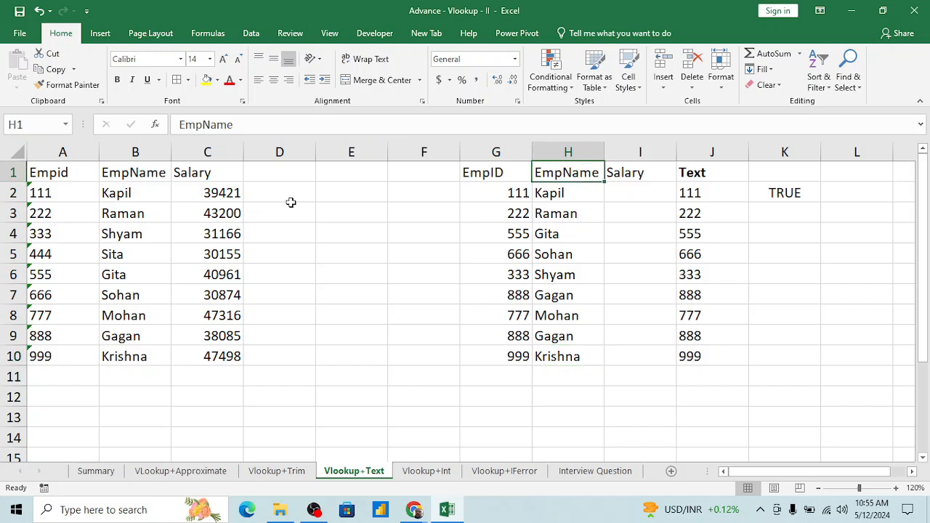
pyautogui.press('Down')
pyautogui.press('Right')
pyautogui.write('=vl')
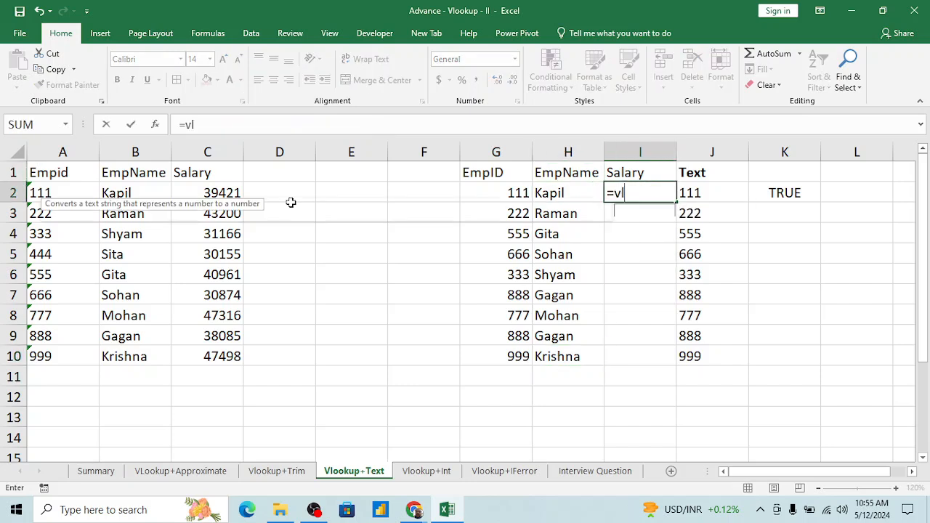
pyautogui.press('Tab')
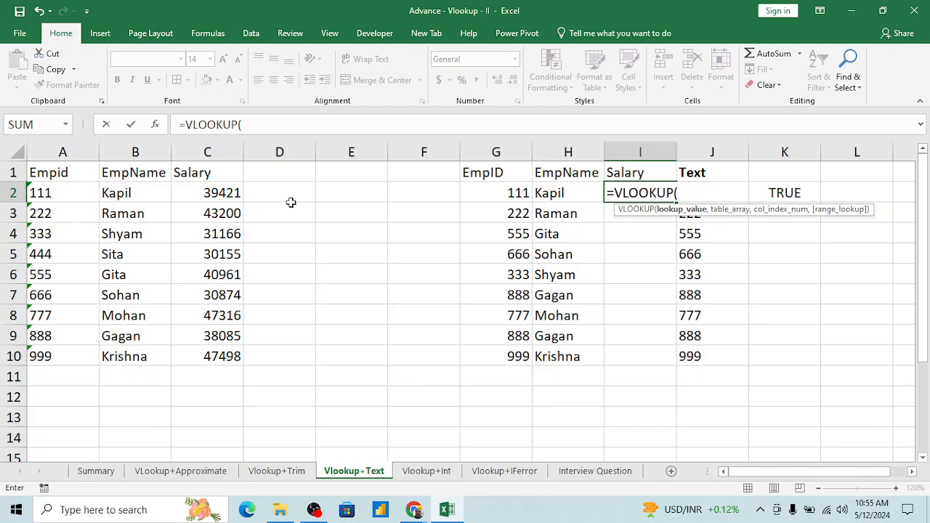
pyautogui.press('Left')
pyautogui.press('Left')
pyautogui.write('&')
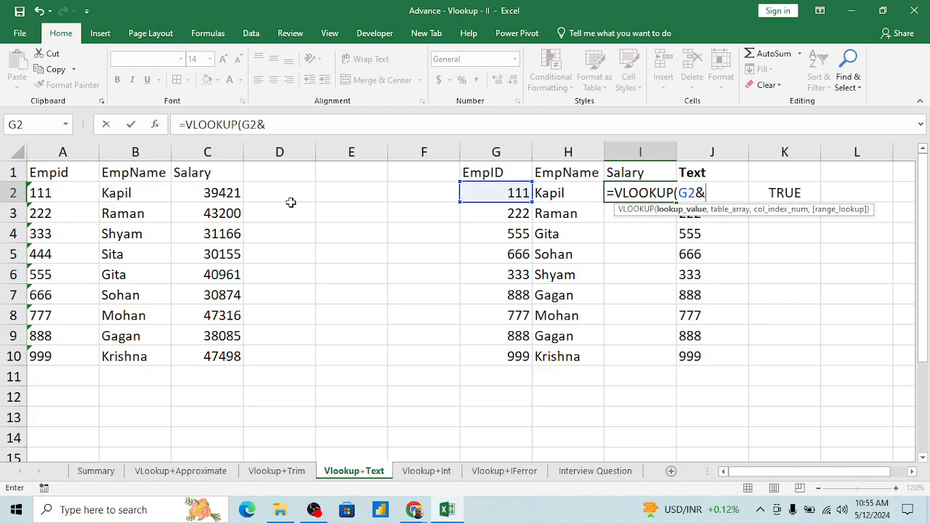
pyautogui.write('"",')
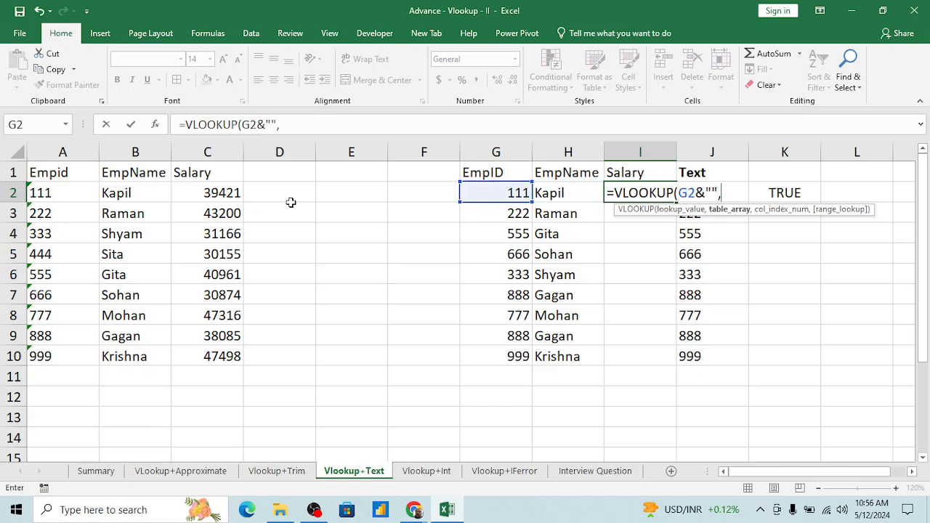
pyautogui.click(51, 173)
pyautogui.hotkey('shift', 'Right')
pyautogui.hotkey('shift', 'Right')
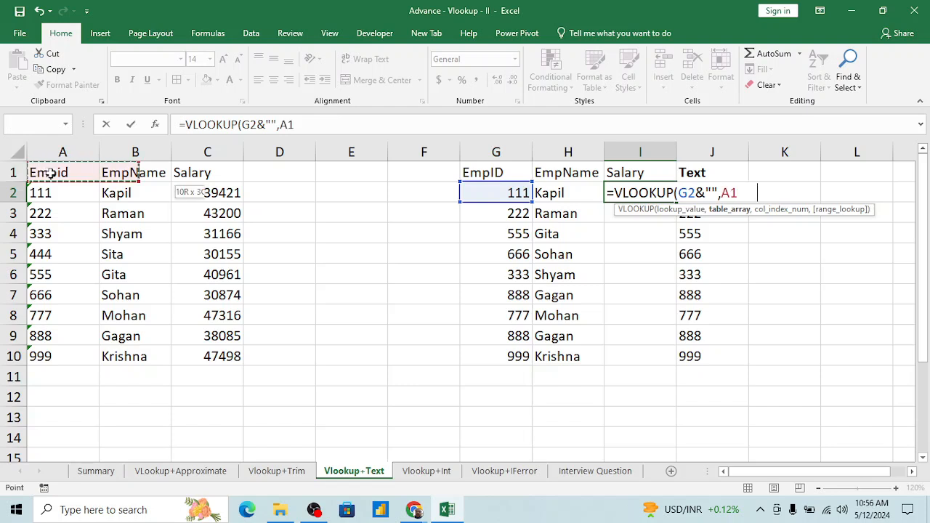
pyautogui.hotkey('ctrl', 'shift', 'Down')
pyautogui.press('F4')
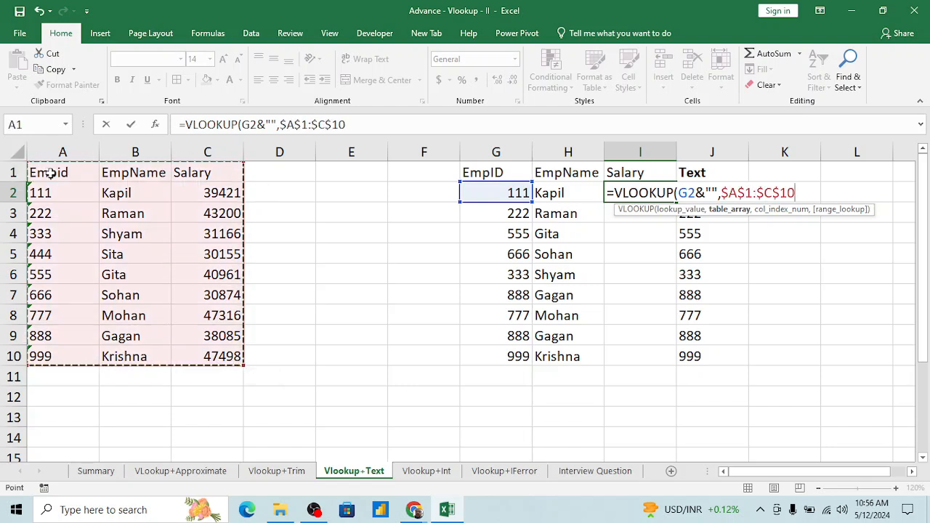
pyautogui.write(',3,0')
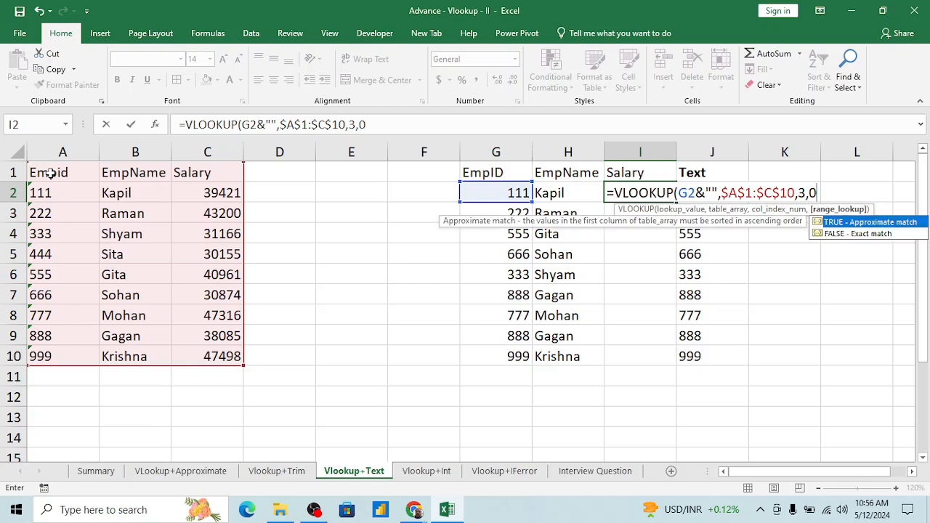
pyautogui.write(')')
pyautogui.hotkey('ctrl', 'Return')
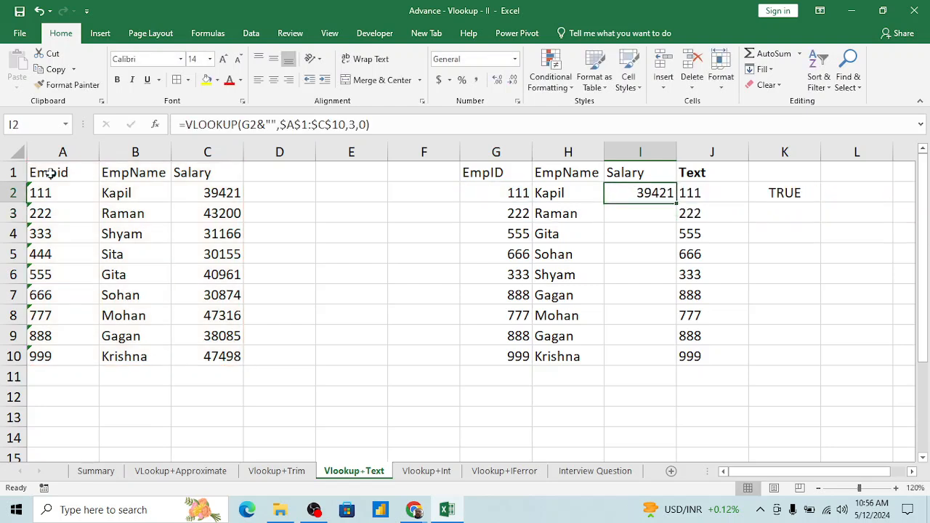
# Copy the I2 salary lookup formula down the Salary column through I10.
pyautogui.hotkey('ctrl', 'c')
pyautogui.press('Left')
pyautogui.hotkey('ctrl', 'Down')
pyautogui.press('Right')
pyautogui.hotkey('ctrl', 'shift', 'Up')
pyautogui.hotkey('ctrl', 'v')
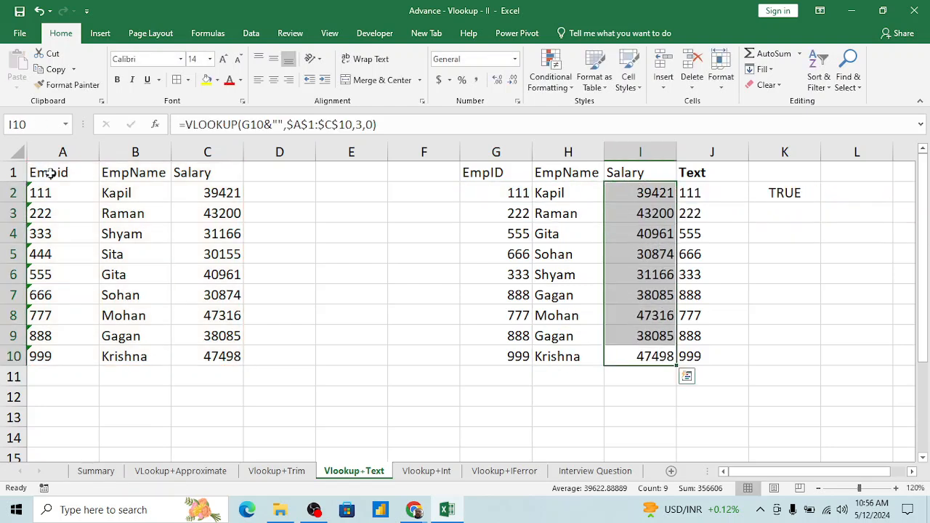
# Insert a blank column between the lookup Salary column and the Text helper column.
pyautogui.press('Right')
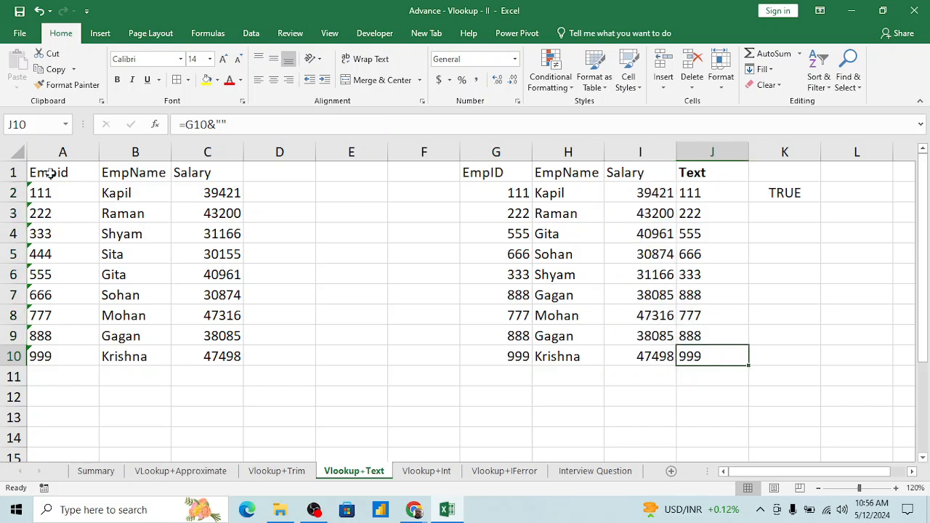
pyautogui.hotkey('ctrl', 'space')
pyautogui.hotkey('ctrl', 'shift', '+')
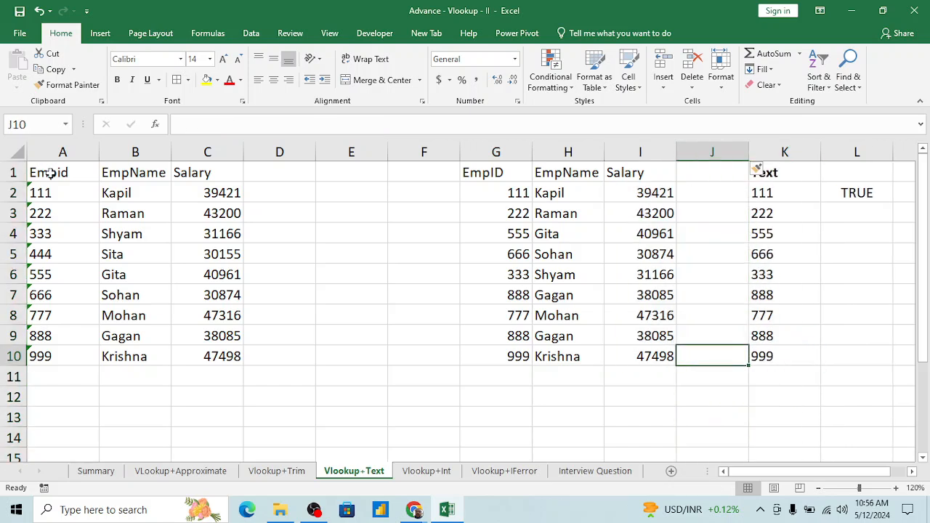
pyautogui.hotkey('ctrl', 'Up')
pyautogui.press('Right')
pyautogui.press('Down')
pyautogui.press('Left')
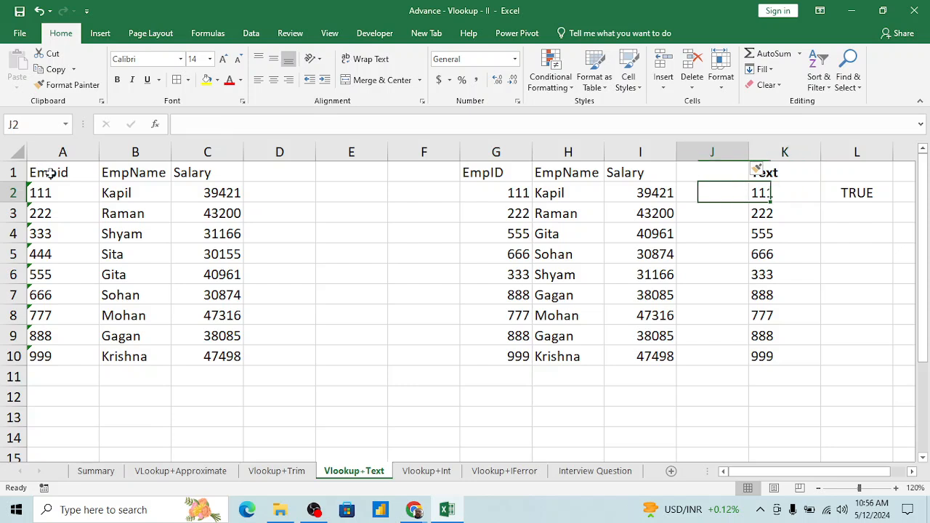
# Compare the EmpID values in G2:G10 with the Empid values in source column A.
pyautogui.press('Left')
pyautogui.press('Left')
pyautogui.press('Left')
pyautogui.press('Up')
pyautogui.press('Left')
pyautogui.press('Left')
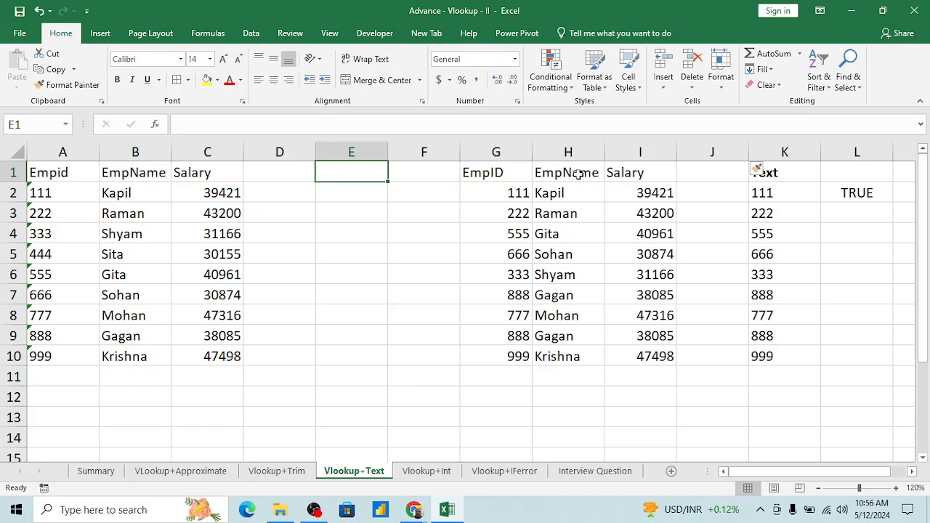
pyautogui.click(518, 196)
pyautogui.press('Up')
pyautogui.press('Down')
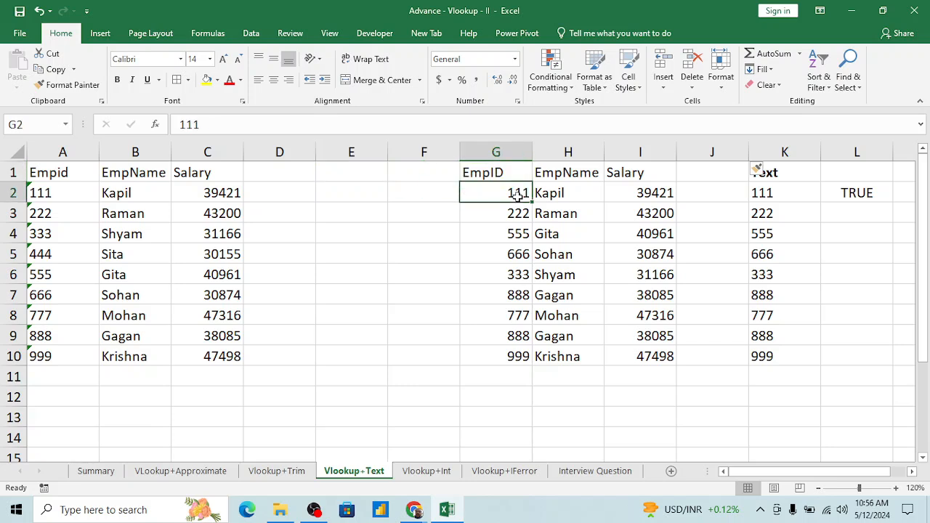
pyautogui.press('Home')
pyautogui.hotkey('ctrl', 'shift', 'Down')
pyautogui.press('Right')
pyautogui.press('Right')
pyautogui.press('Right')
pyautogui.press('Right')
pyautogui.press('Right')
pyautogui.press('Right')
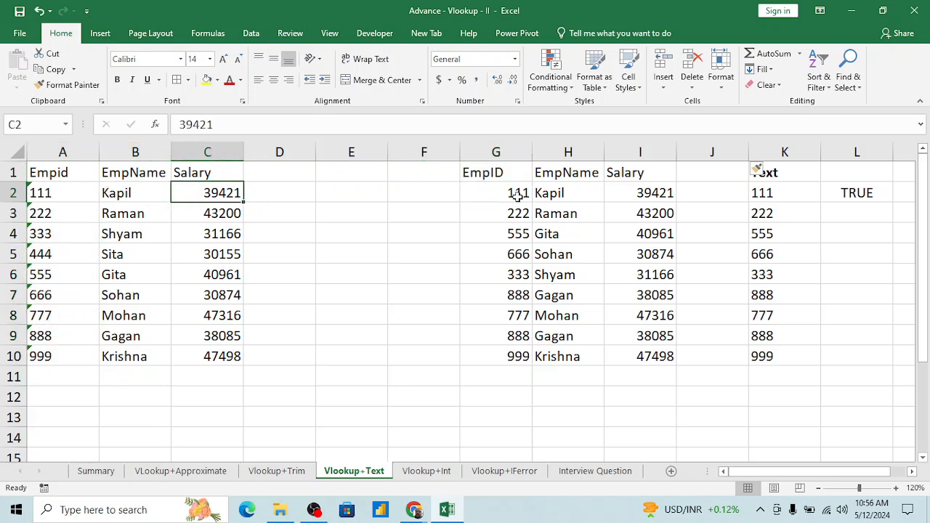
pyautogui.hotkey('ctrl', 'shift', 'Down')
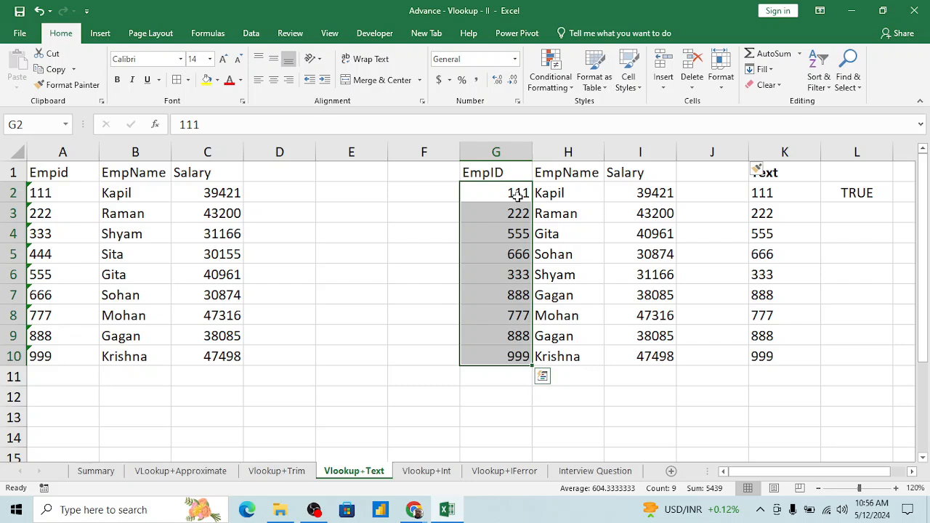
# Open the Vlookup+Int sheet and compare the EmpID values in A2:A10 with the Empid values in H2:H10.
pyautogui.click(436, 474)
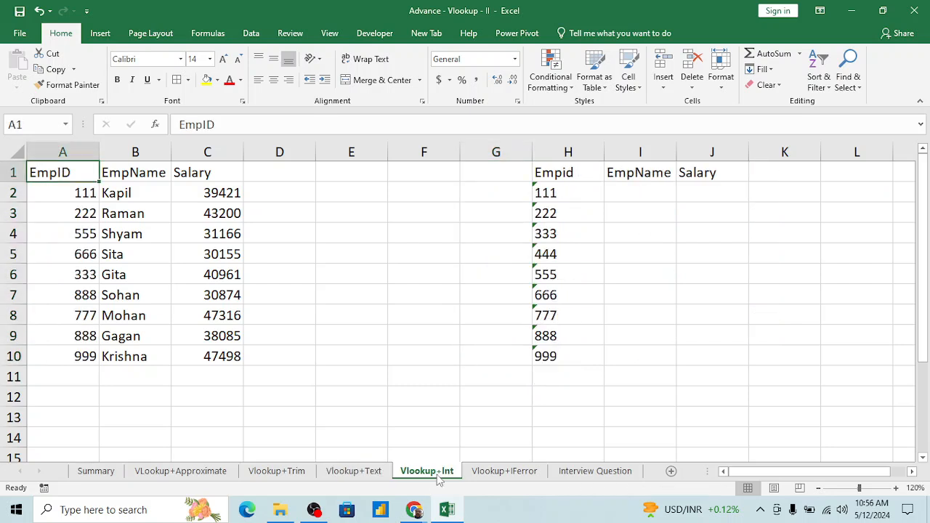
pyautogui.click(188, 294)
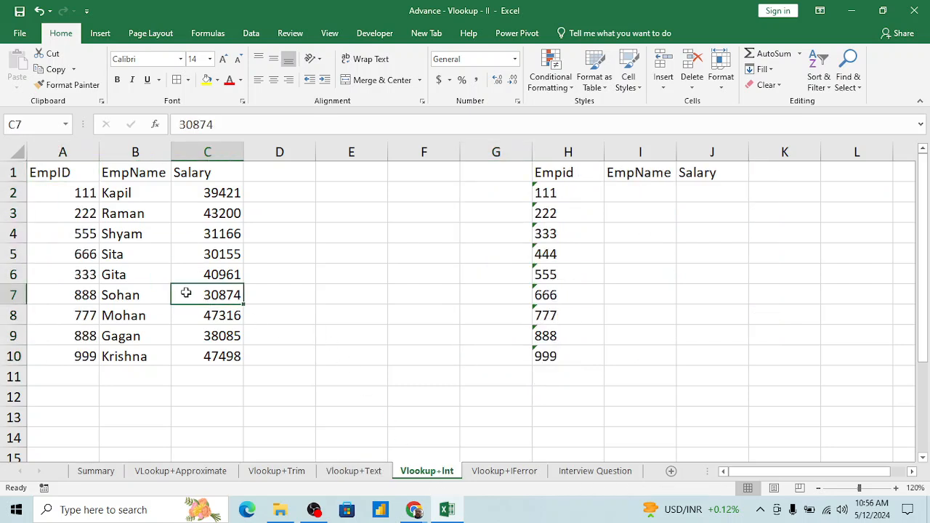
pyautogui.hotkey('ctrl', 'Up')
pyautogui.hotkey('ctrl', 'Left')
pyautogui.press('Down')
pyautogui.hotkey('ctrl', 'shift', 'Down')
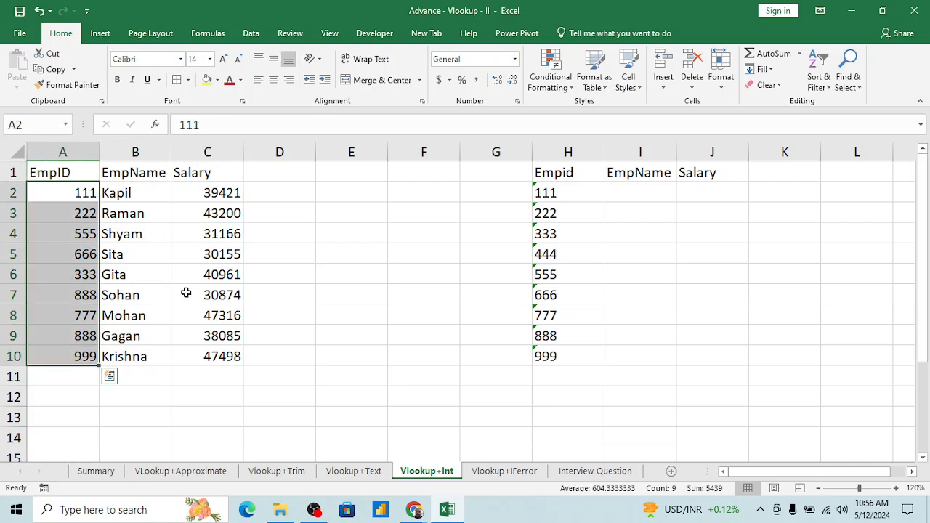
pyautogui.press('Right')
pyautogui.press('Right')
pyautogui.press('Right')
pyautogui.press('Right')
pyautogui.press('Right')
pyautogui.press('Right')
pyautogui.press('Right')
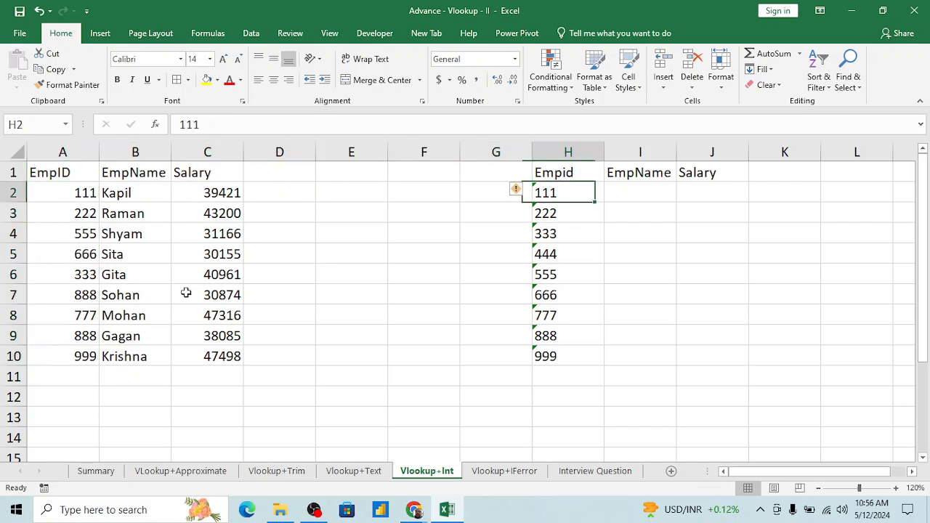
pyautogui.hotkey('ctrl', 'shift', 'Down')
pyautogui.hotkey('ctrl', 'shift', 'Down')
pyautogui.hotkey('ctrl', 'Up')
pyautogui.press('Down')
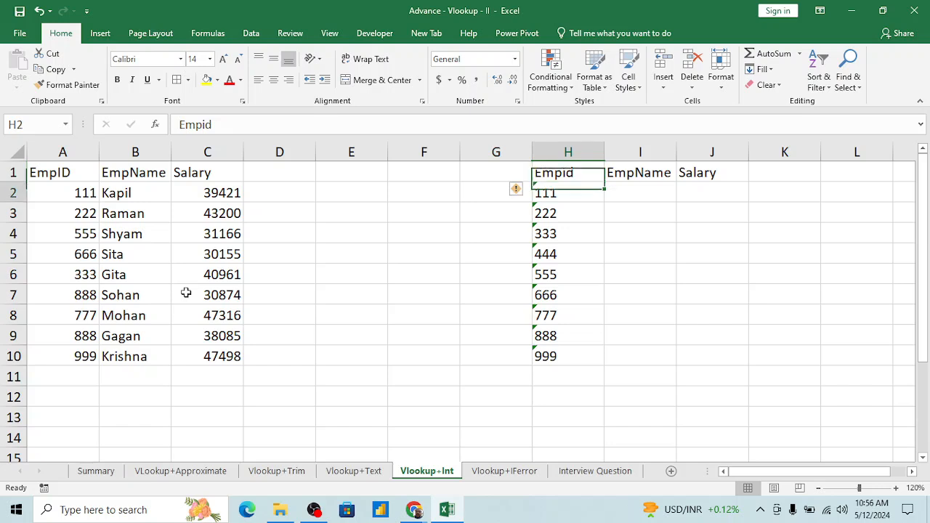
# Enter =ISTEXT(H2) in G2 to check whether the lookup Empid is stored as text.
pyautogui.press('Left')
pyautogui.write('=ist')
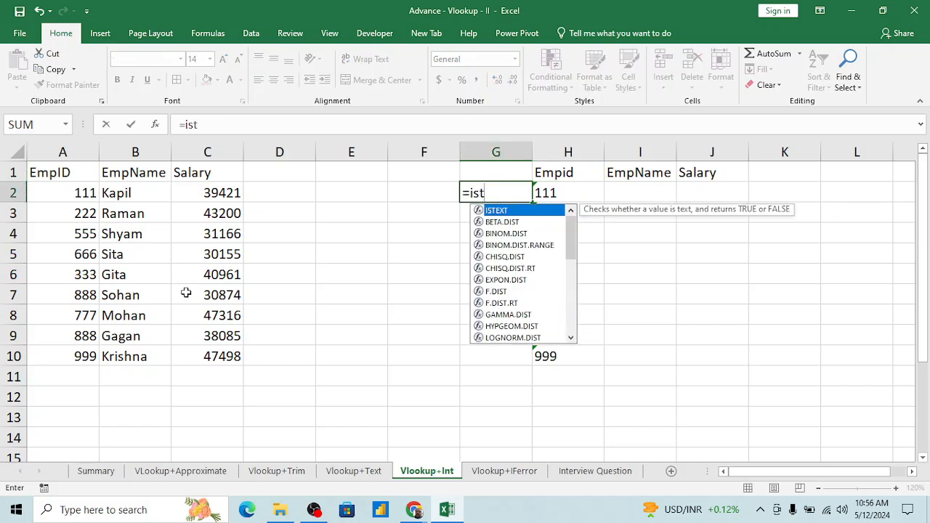
pyautogui.press('Tab')
pyautogui.press('Right')
pyautogui.press('Return')
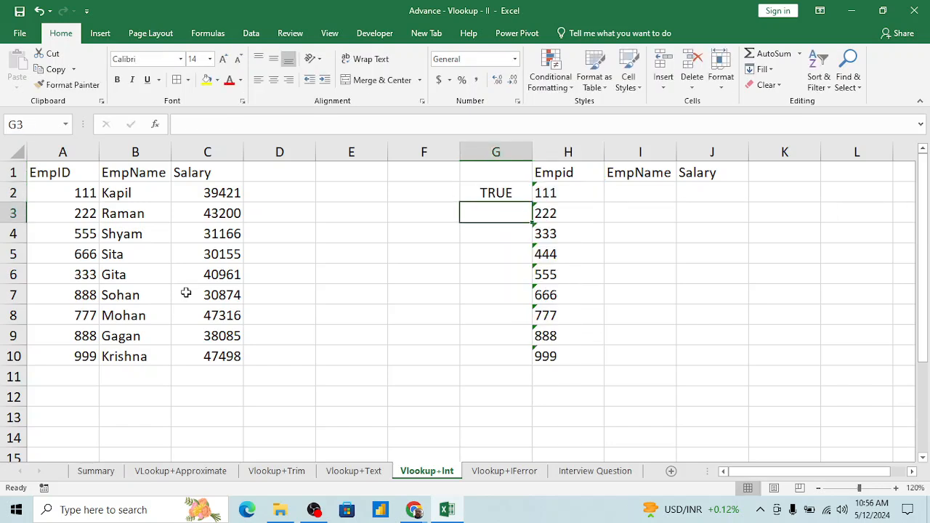
# Fill the G2 ISTEXT check down through G10 for all lookup Empids.
pyautogui.press('Up')
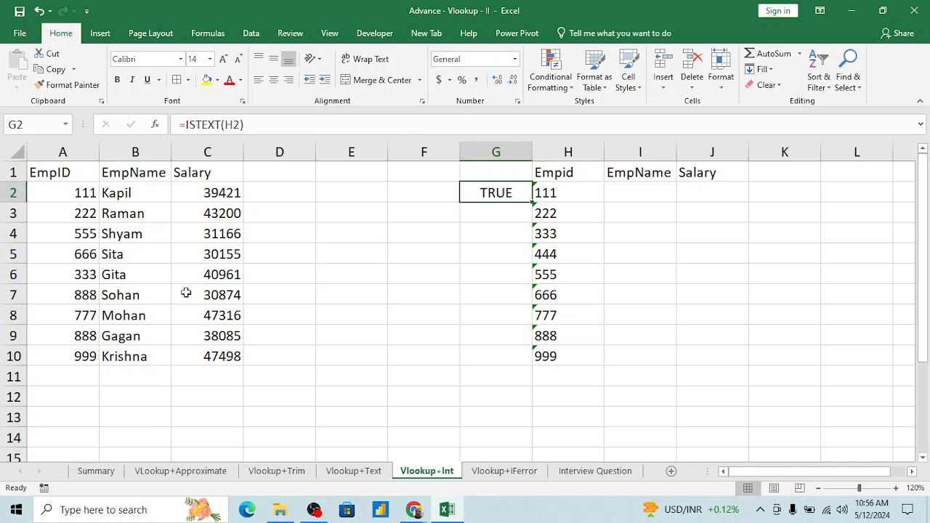
pyautogui.press('Right')
pyautogui.hotkey('ctrl', 'Down')
pyautogui.press('Left')
pyautogui.hotkey('ctrl', 'shift', 'Up')
pyautogui.hotkey('ctrl', 'd')
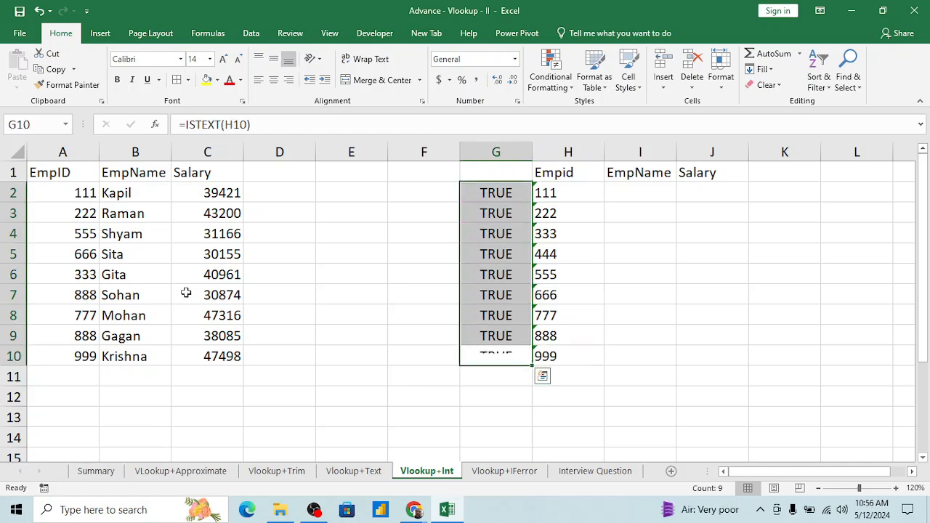
# Enter =ISTEXT(A2) in F2 to check whether the source table's EmpID is stored as text.
pyautogui.press('Left')
pyautogui.hotkey('ctrl', 'Up')
pyautogui.write('=')
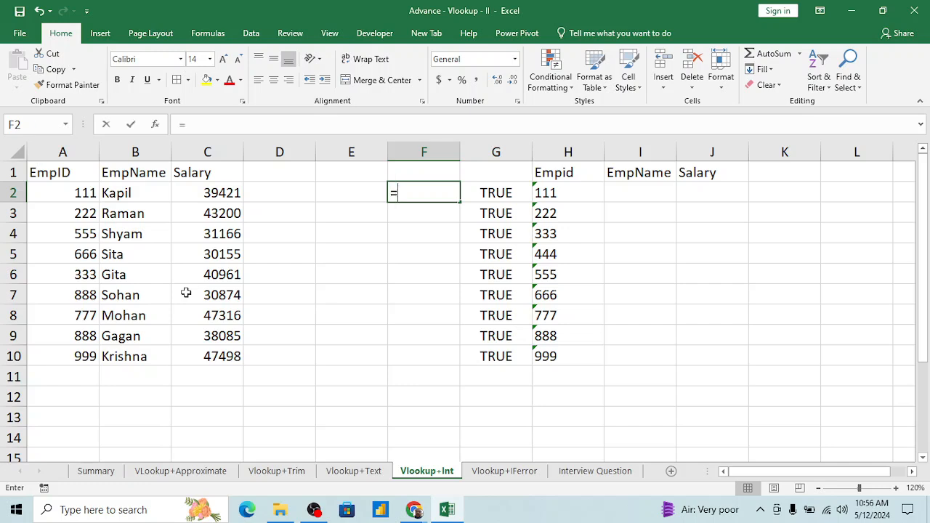
pyautogui.write('ist')
pyautogui.press('Tab')
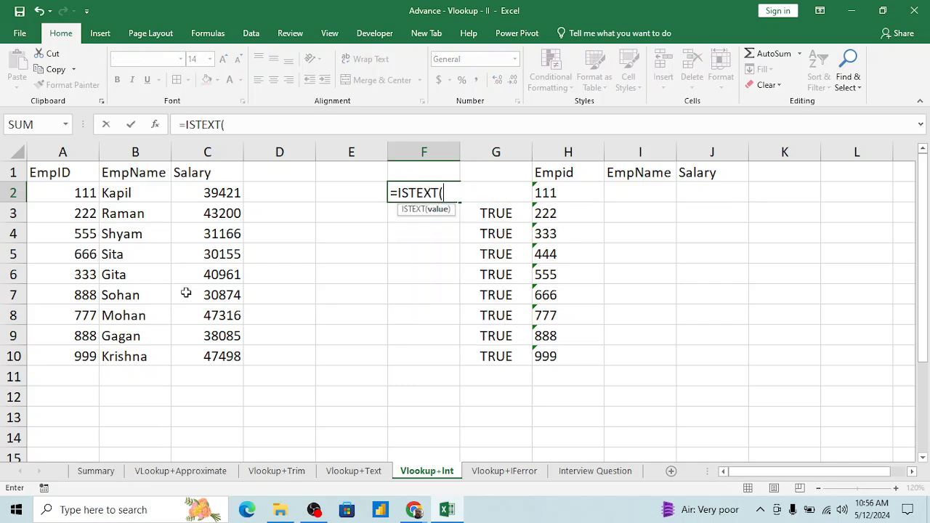
pyautogui.press('Left')
pyautogui.press('Left')
pyautogui.press('Left')
pyautogui.press('Left')
pyautogui.press('Left')
pyautogui.press('Return')
# Fill the F2 ISTEXT check down through F10 for all source table EmpIDs.
pyautogui.press('Up')
pyautogui.hotkey('shift', 'Down')
pyautogui.hotkey('shift', 'Down')
pyautogui.hotkey('shift', 'Down')
pyautogui.hotkey('shift', 'Down')
pyautogui.hotkey('shift', 'Down')
pyautogui.hotkey('shift', 'Down')
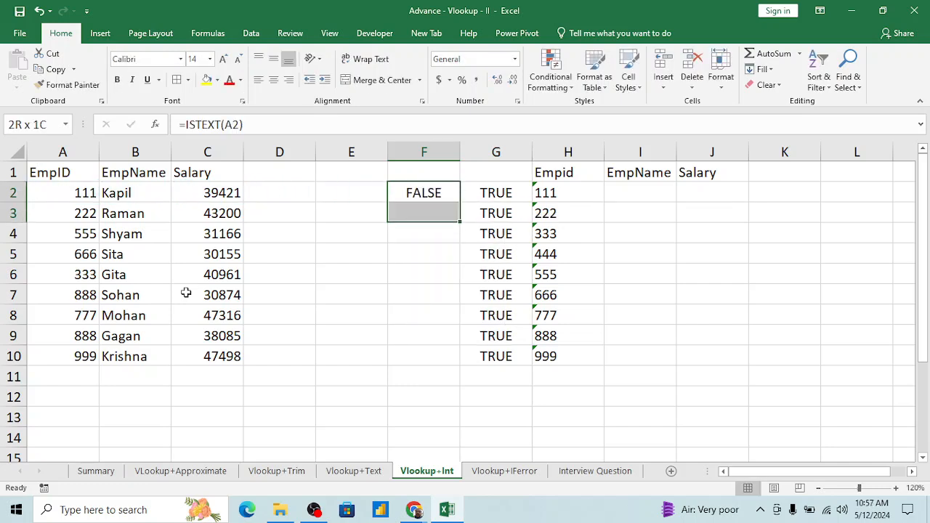
pyautogui.hotkey('shift', 'Down')
pyautogui.hotkey('shift', 'Down')
pyautogui.hotkey('ctrl', 'd')
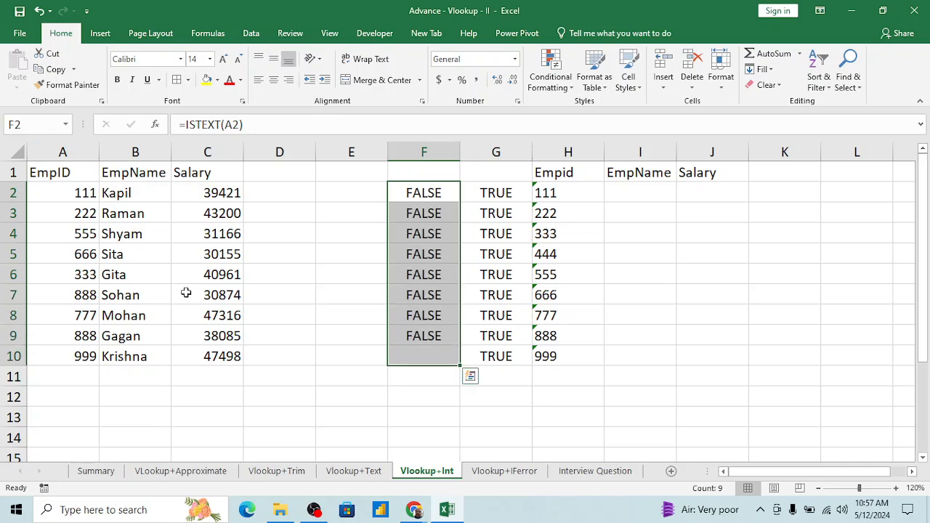
pyautogui.press('Down')
pyautogui.hotkey('shift', 'Down')
pyautogui.press('Up')
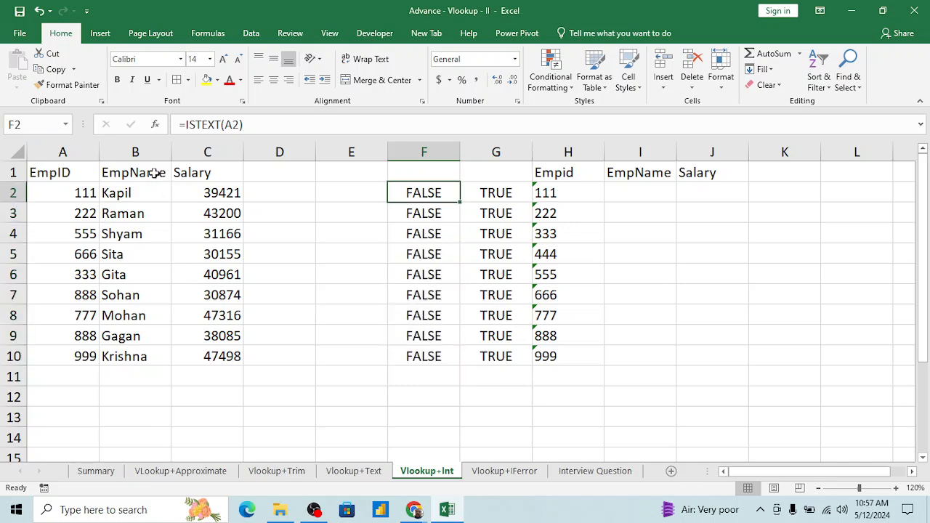
# Replace the F2 check with =ISNUMBER(A2) and fill it down through F10.
pyautogui.write('=isn')
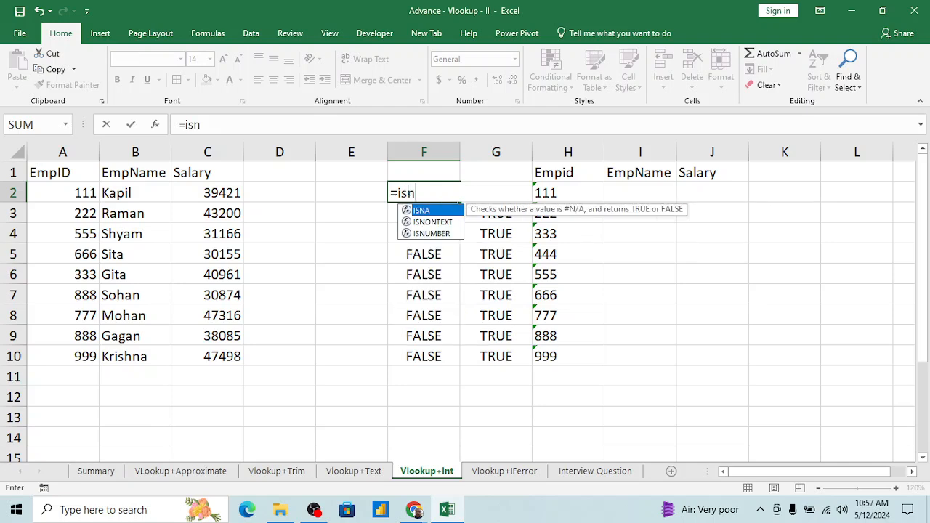
pyautogui.write('u')
pyautogui.press('Tab')
pyautogui.write('A2')
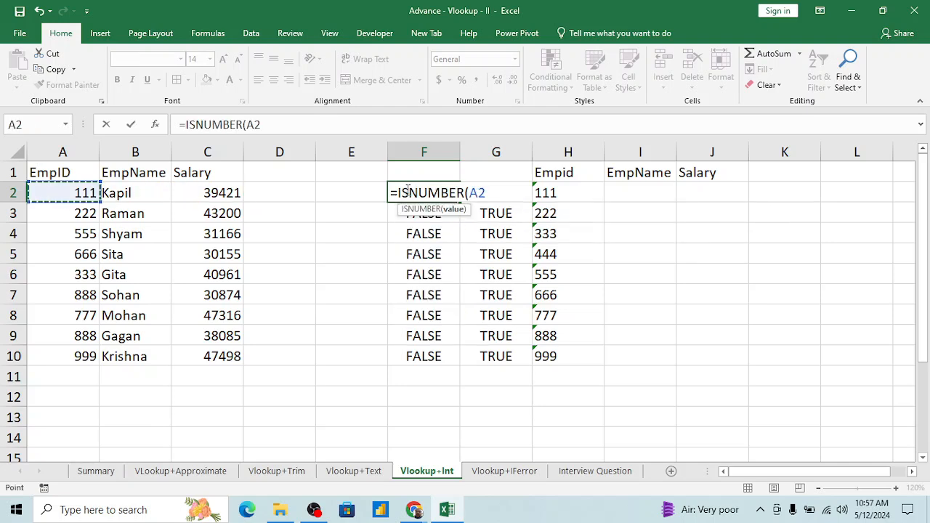
pyautogui.press('Return')
pyautogui.click(407, 191)
pyautogui.hotkey('ctrl', 'shift', 'Down')
pyautogui.hotkey('ctrl', 'd')
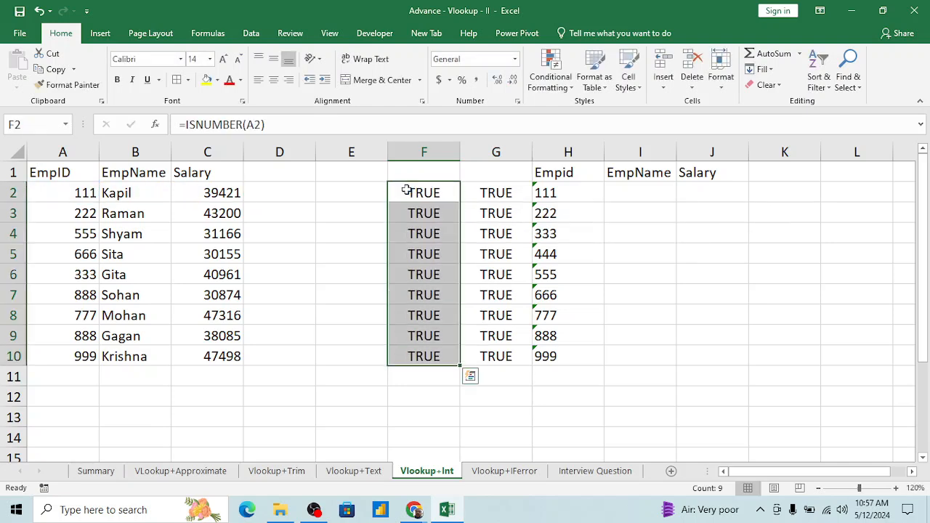
# Compare the lookup Empids in H2:H10 with the source EmpIDs in A2:A10 alongside their type checks.
pyautogui.press('Right')
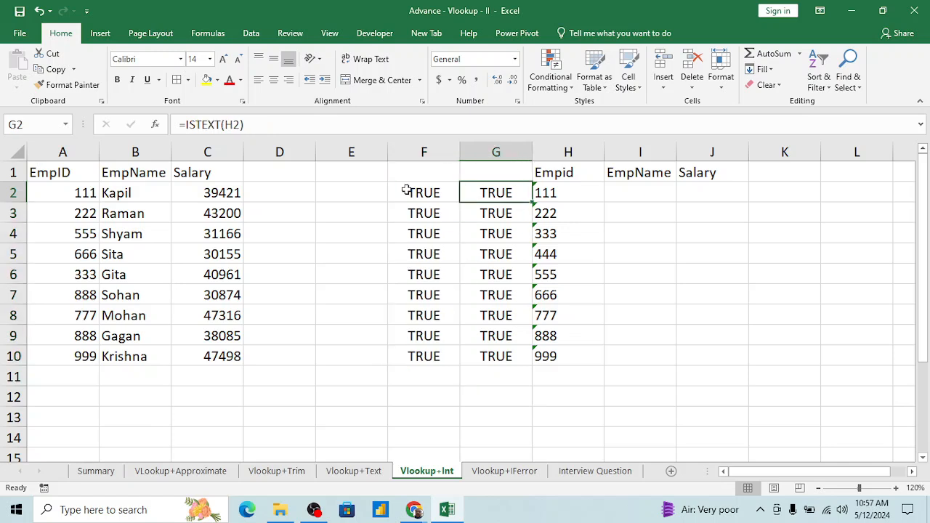
pyautogui.press('Right')
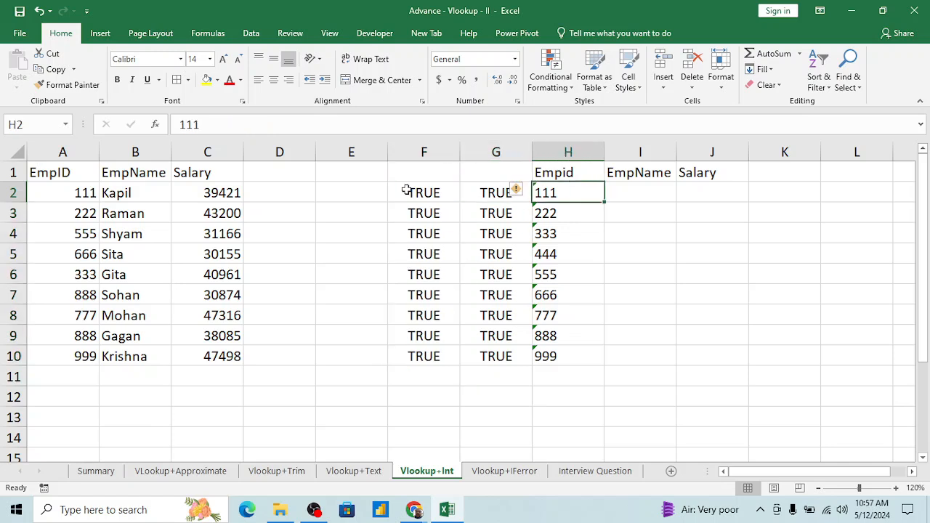
pyautogui.hotkey('ctrl', 'shift', 'Down')
pyautogui.press('Left')
pyautogui.press('Left')
pyautogui.press('Left')
pyautogui.press('Left')
pyautogui.press('Left')
pyautogui.press('Left')
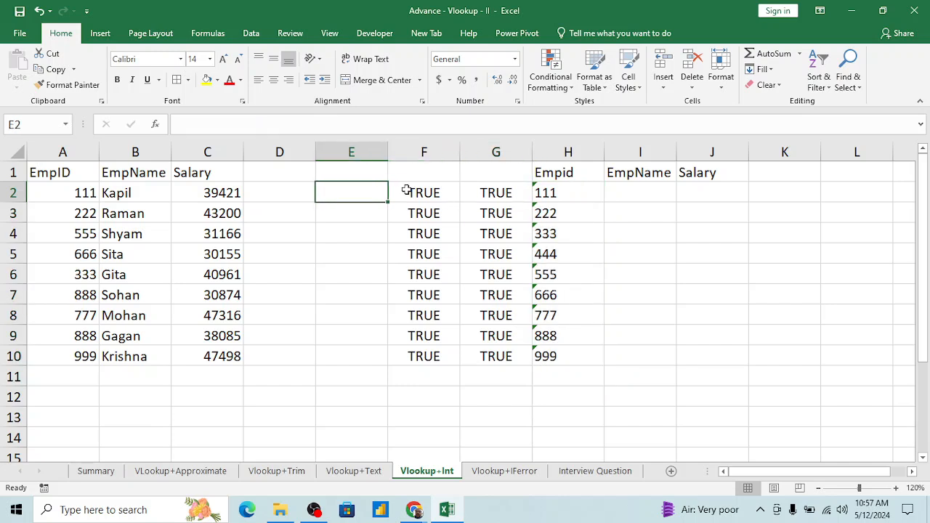
pyautogui.press('Left')
pyautogui.hotkey('ctrl', 'shift', 'Down')
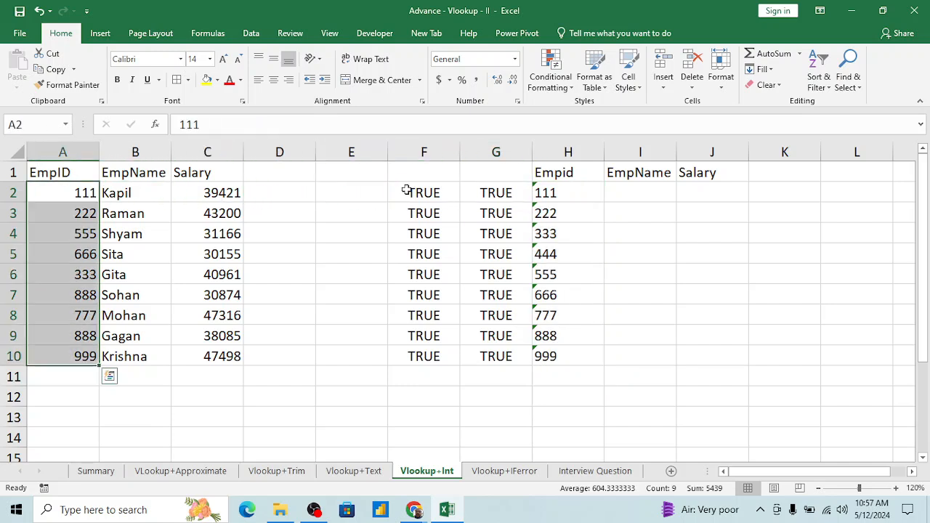
pyautogui.press('Right')
pyautogui.press('Right')
pyautogui.press('Right')
pyautogui.press('Right')
pyautogui.press('Right')
pyautogui.press('Right')
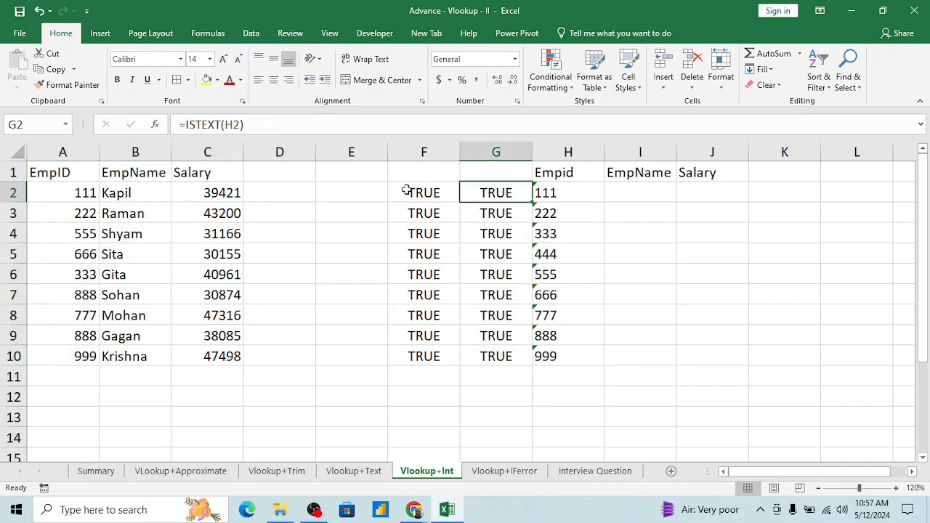
pyautogui.press('Right')
pyautogui.hotkey('ctrl', 'shift', 'Down')
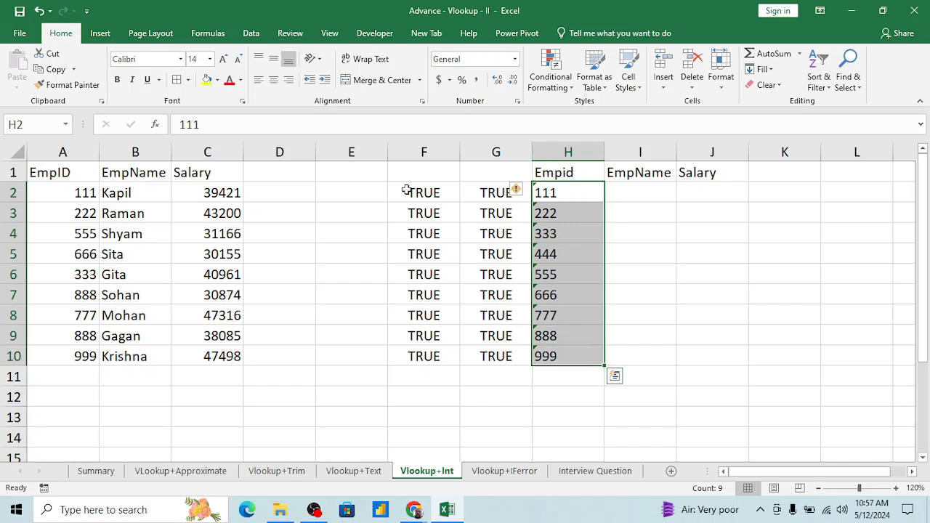
# Shade the source table A1:C10 with a light blue fill.
pyautogui.hotkey('ctrl', 'Home')
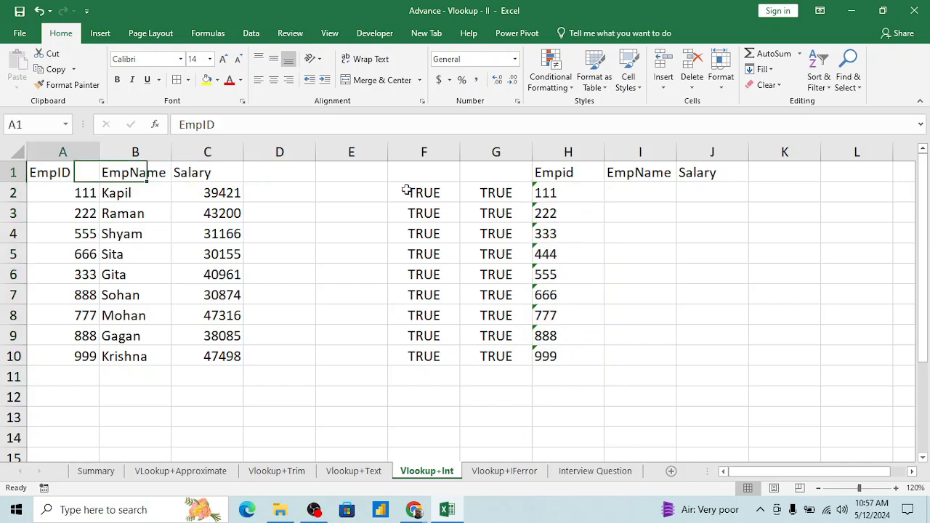
pyautogui.hotkey('ctrl', 'shift', 'Right')
pyautogui.hotkey('ctrl', 'shift', 'Down')
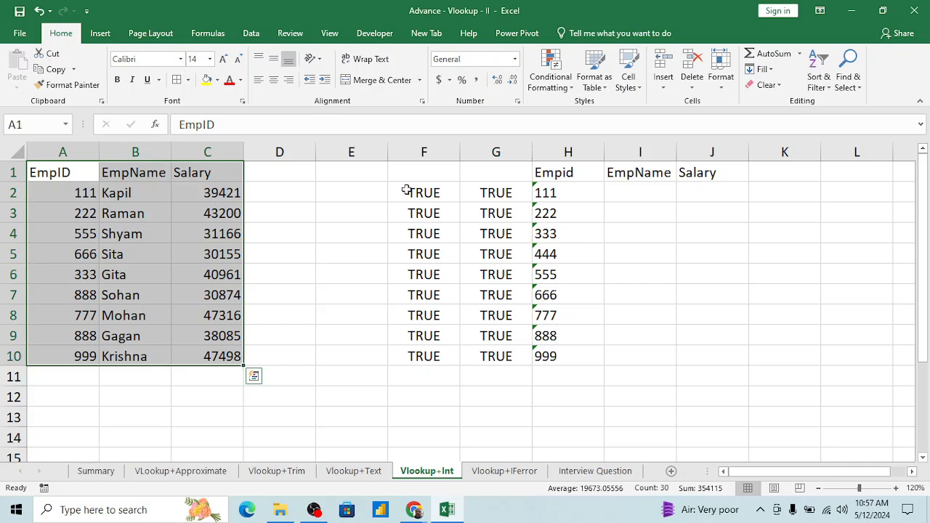
pyautogui.click(217, 81)
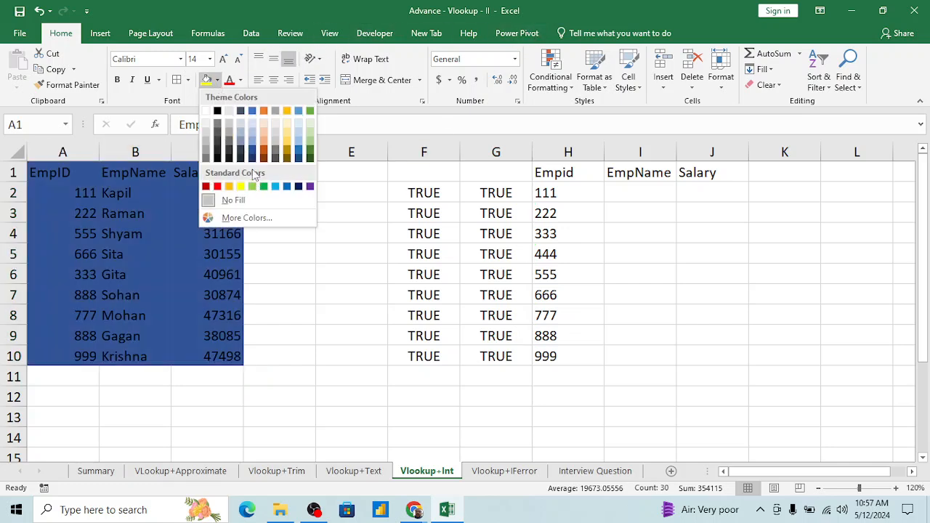
pyautogui.click(233, 199)
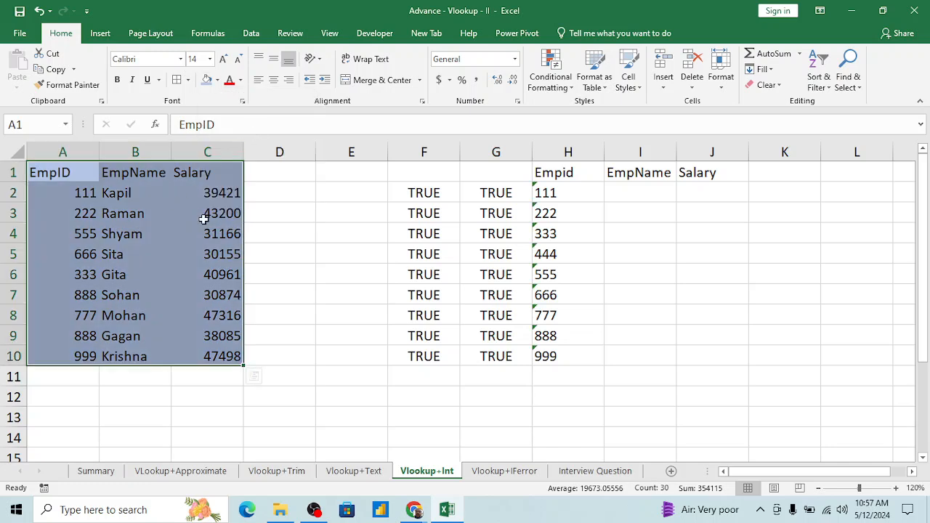
pyautogui.click(254, 207)
# Examine the lookup table's Empid column H1:H10 and its empty EmpName column against the type checks.
pyautogui.press('Right')
pyautogui.press('Right')
pyautogui.press('Right')
pyautogui.press('Right')
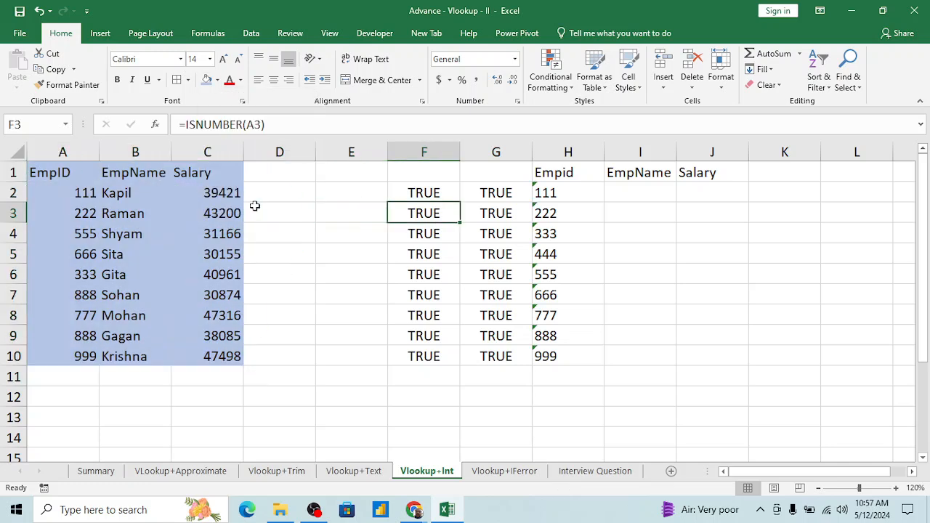
pyautogui.press('Up')
pyautogui.press('Up')
pyautogui.press('Down')
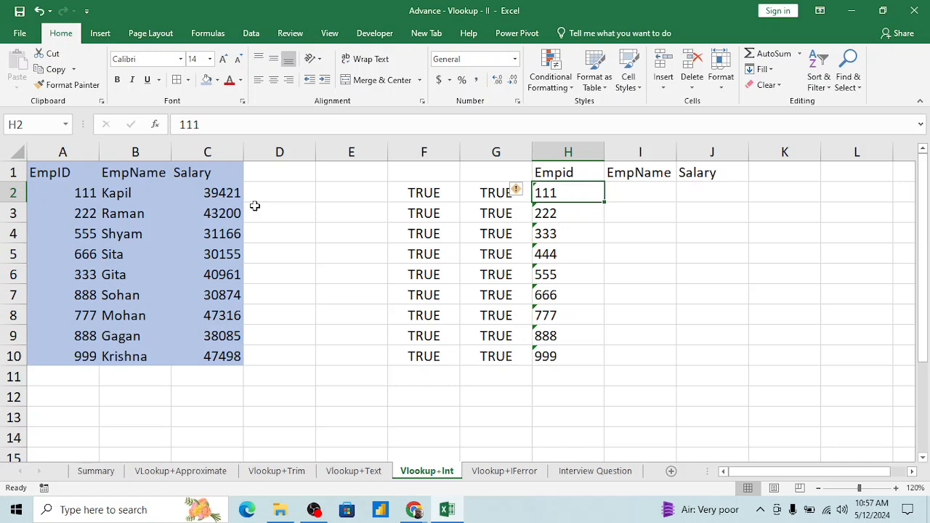
pyautogui.press('Up')
pyautogui.hotkey('ctrl', 'shift', 'Down')
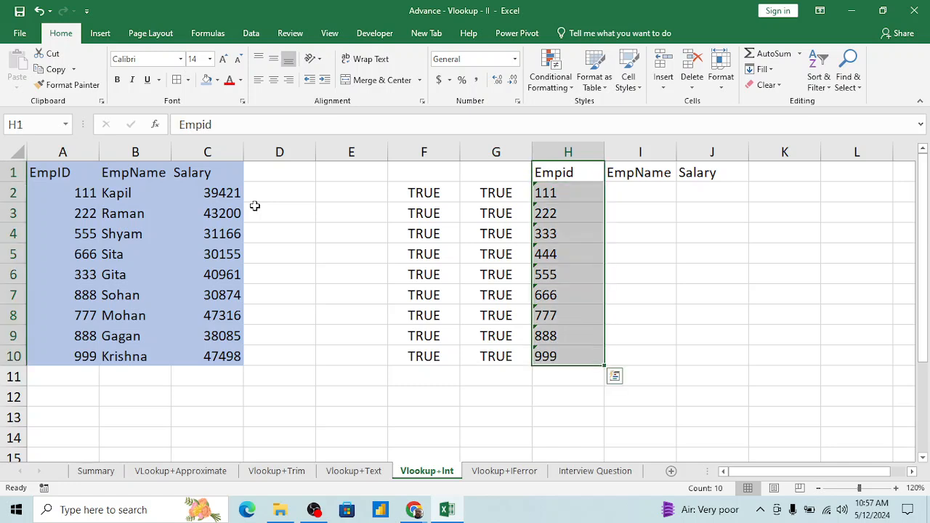
pyautogui.press('Right')
pyautogui.press('Left')
pyautogui.press('Left')
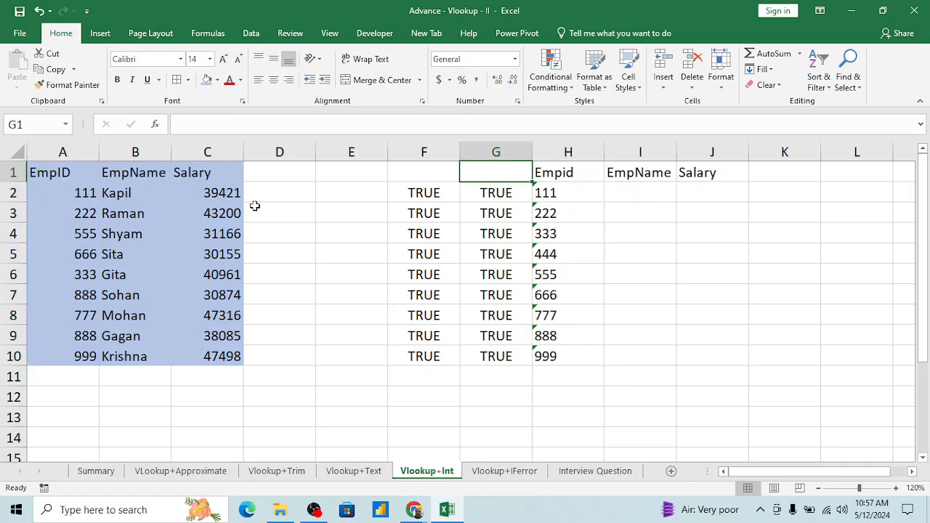
pyautogui.press('Right')
pyautogui.hotkey('ctrl', 'shift', 'Down')
pyautogui.press('Down')
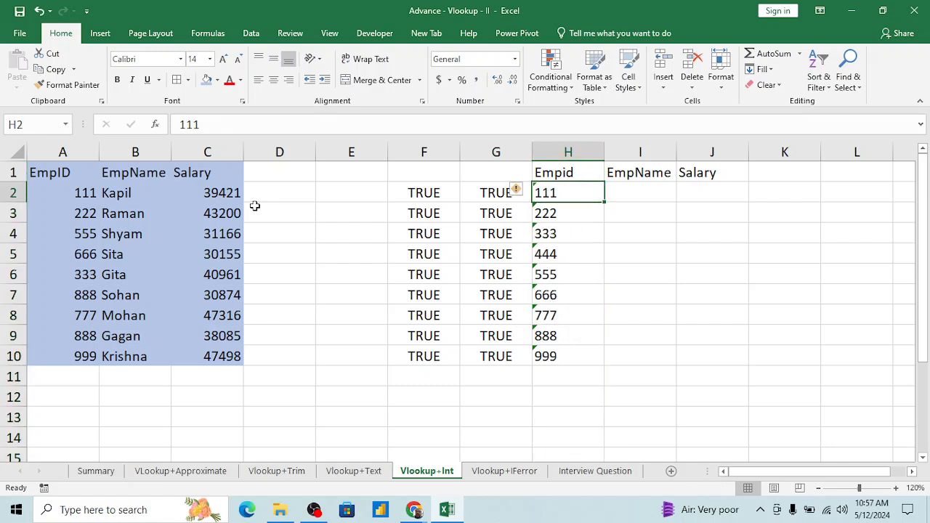
pyautogui.press('Right')
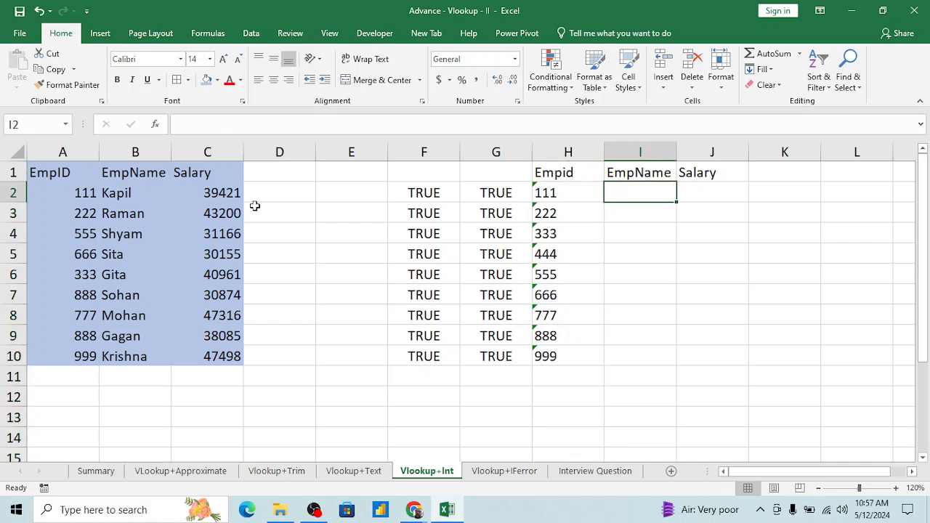
pyautogui.press('Up')
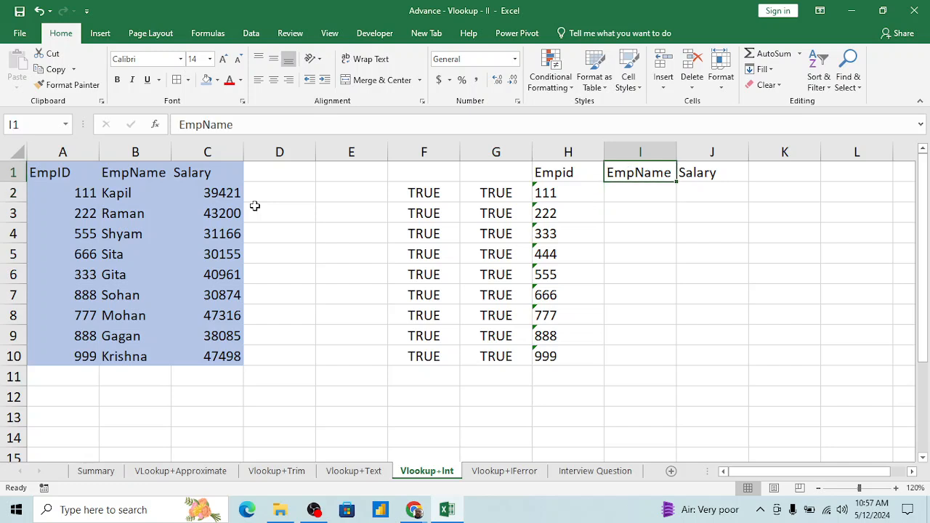
# Copy the Empid column H1:H10 into K1:K10 as a working copy.
pyautogui.press('Left')
pyautogui.hotkey('ctrl', 'Down')
pyautogui.hotkey('ctrl', 'Up')
pyautogui.hotkey('ctrl', 'shift', 'Down')
pyautogui.hotkey('ctrl', 'c')
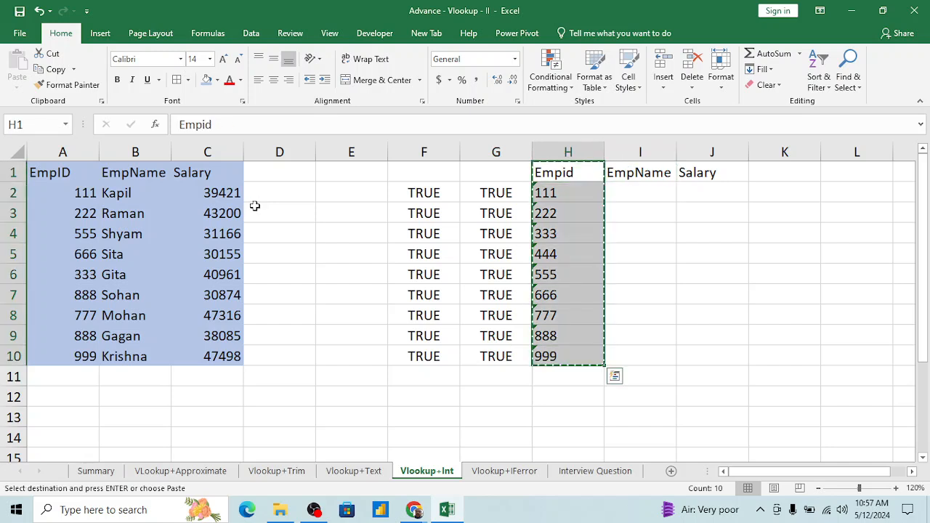
pyautogui.press('Right')
pyautogui.press('Right')
pyautogui.press('Right')
pyautogui.press('Right')
pyautogui.press('Left')
pyautogui.hotkey('ctrl', 'v')
pyautogui.press('Escape')
# Enter the header "Text to number" in L1 beside the copied Empid column.
pyautogui.press('Right')
pyautogui.press('Right')
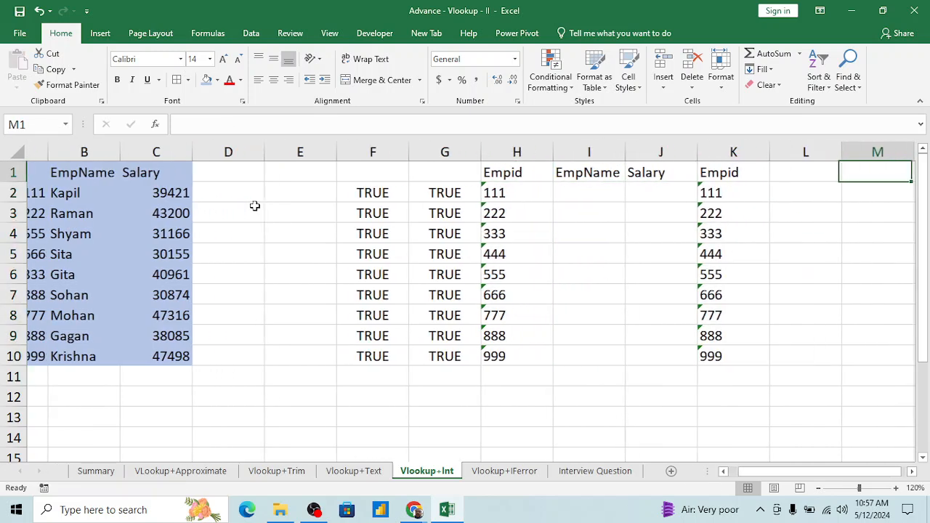
pyautogui.press('Left')
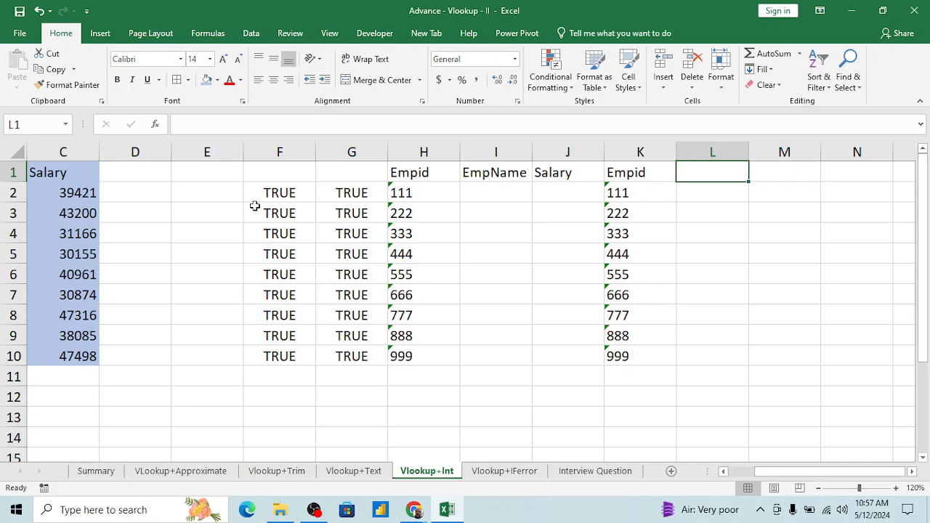
pyautogui.write('Text')
pyautogui.press('Return')
pyautogui.press('Up')
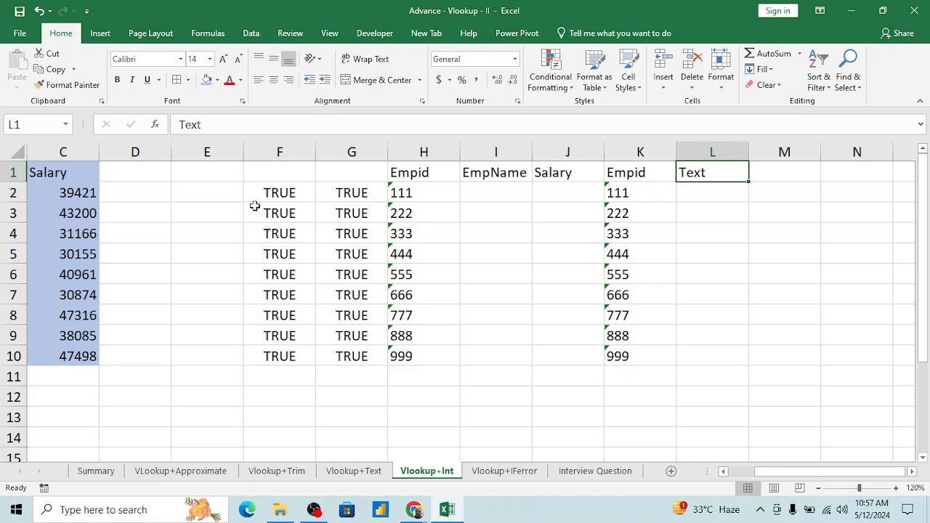
pyautogui.write('Text t')
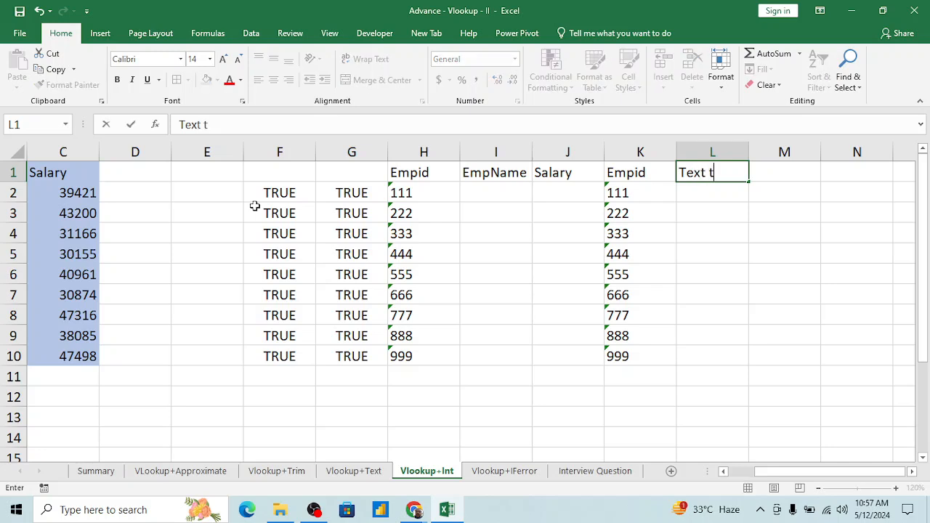
pyautogui.write('o number')
pyautogui.press('Return')
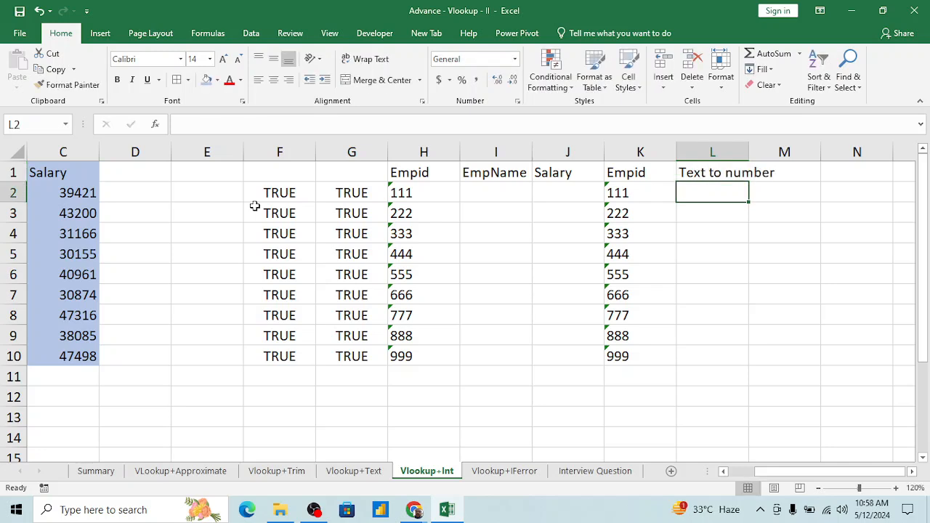
# Enter =K2*1 in L2 to convert the text Empid to a number.
pyautogui.write('=')
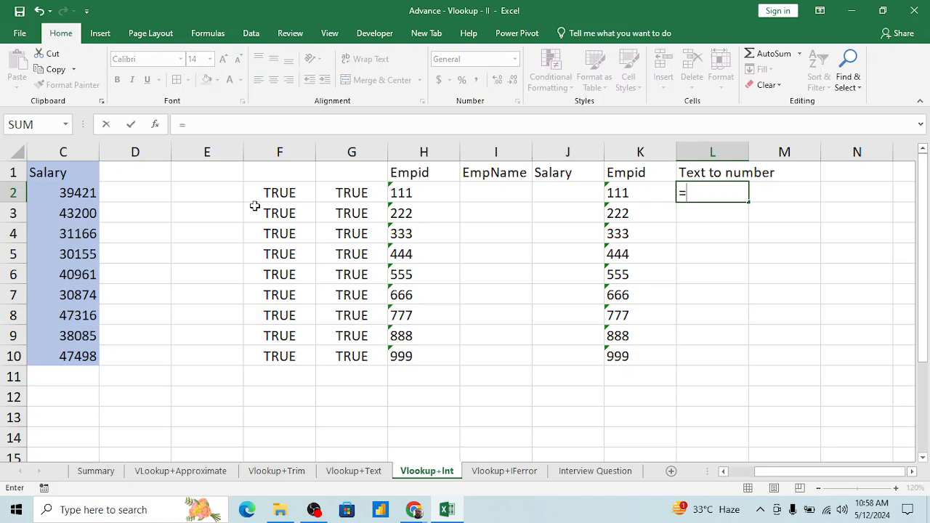
pyautogui.press('Left')
pyautogui.write('*1')
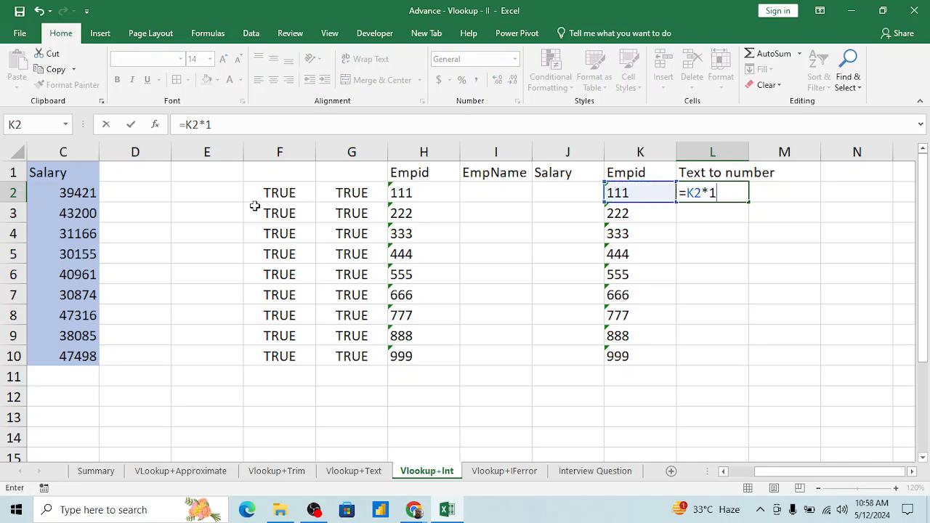
pyautogui.press('Return')
# Fill the L2 multiplication formula down through L10 for all copied Empids.
pyautogui.press('Up')
pyautogui.press('Left')
pyautogui.hotkey('ctrl', 'Down')
pyautogui.press('Right')
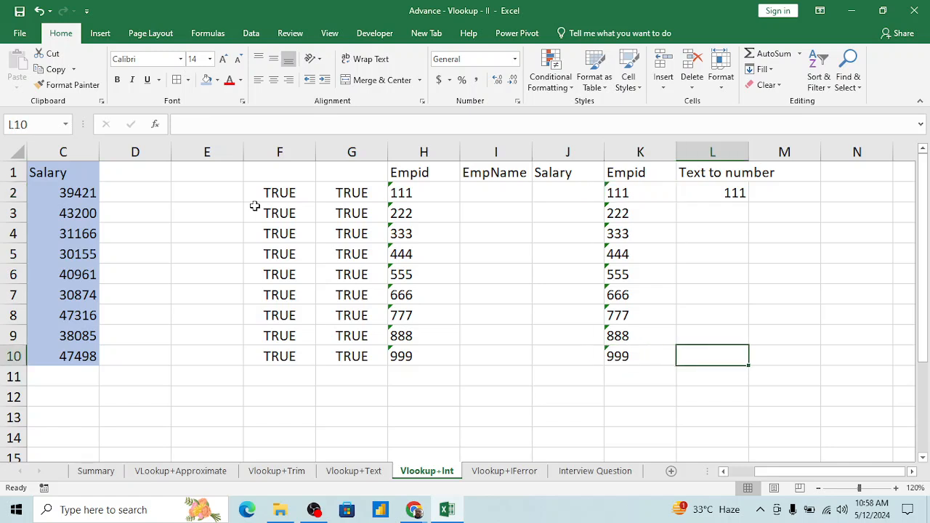
pyautogui.hotkey('ctrl', 'shift', 'Up')
pyautogui.hotkey('ctrl', 'd')
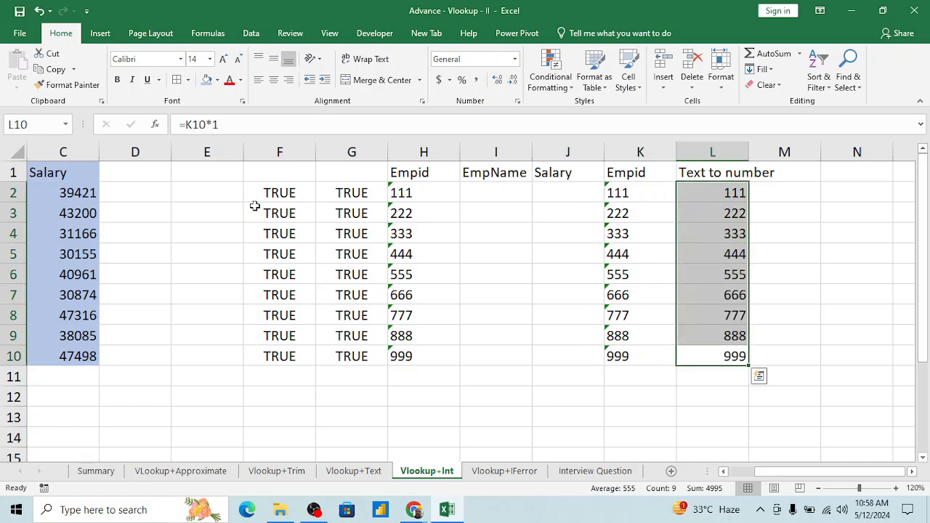
# Enter +K2/1 in M2 to convert the text Empid to a number by division.
pyautogui.hotkey('ctrl', 'Up')
pyautogui.press('Down')
pyautogui.press('Right')
pyautogui.write('+')
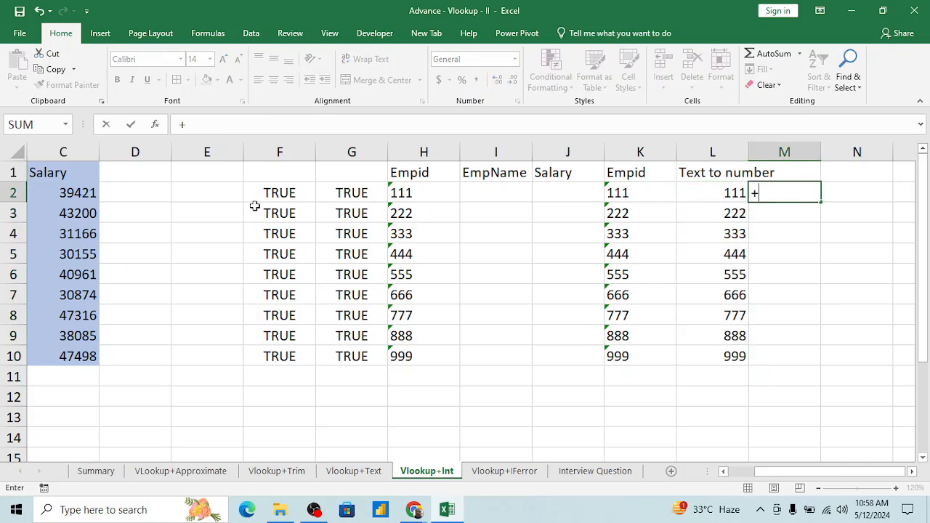
pyautogui.press('Left')
pyautogui.press('Left')
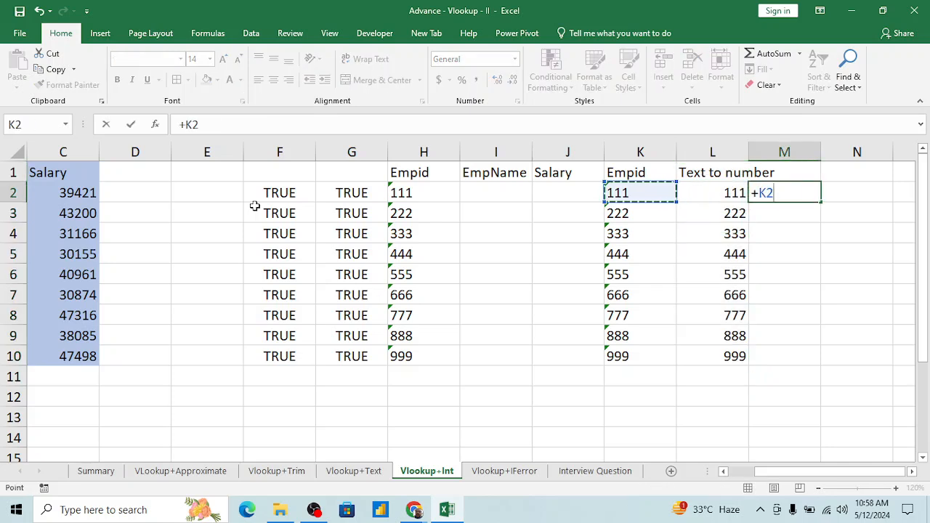
pyautogui.write('/1')
pyautogui.press('Return')
# Fill the M2 division formula down through M10.
pyautogui.press('Left')
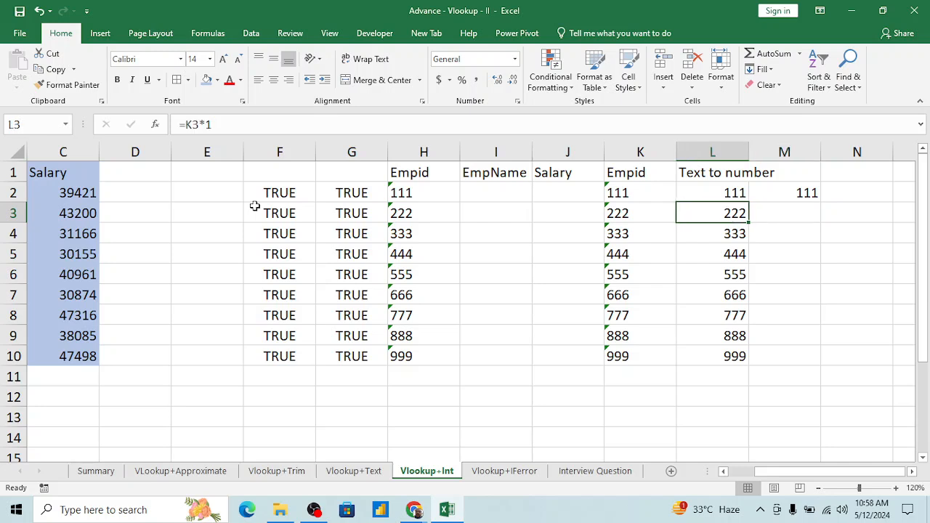
pyautogui.press('Up')
pyautogui.hotkey('ctrl', 'Down')
pyautogui.press('Right')
pyautogui.hotkey('shift', 'Up')
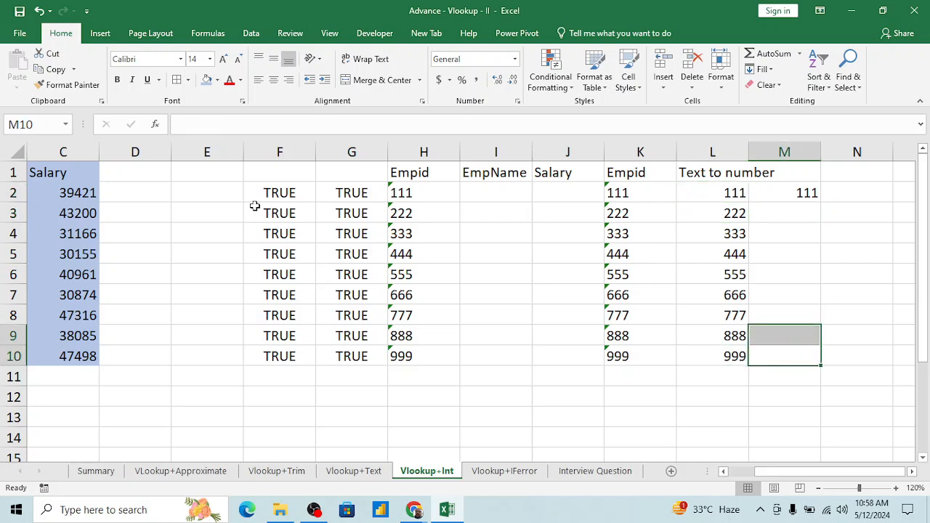
pyautogui.hotkey('ctrl', 'shift', 'Up')
pyautogui.hotkey('ctrl', 'd')
# Enter +K2+0 in N2 to convert the text Empid to a number by adding zero.
pyautogui.press('Up')
pyautogui.press('Up')
pyautogui.press('Up')
pyautogui.press('Up')
pyautogui.press('Up')
pyautogui.press('Up')
pyautogui.press('Up')
pyautogui.press('Up')
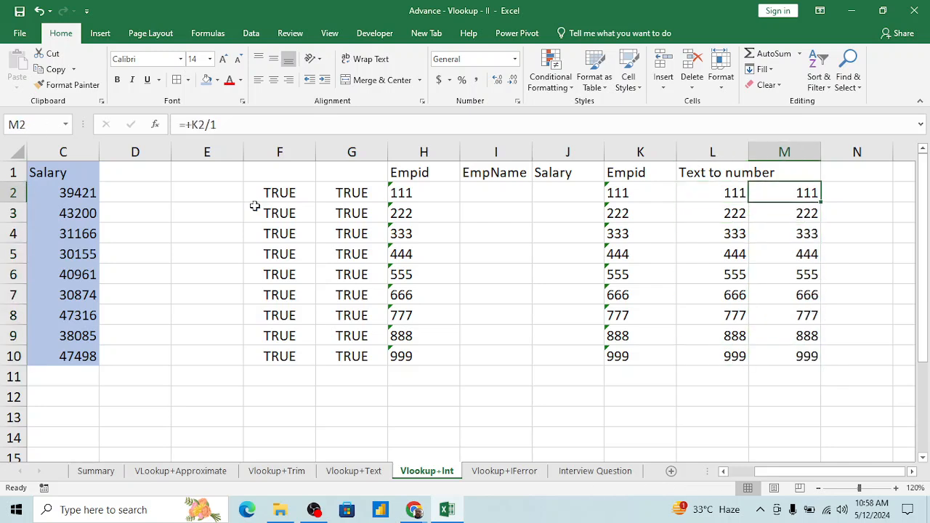
pyautogui.press('Right')
pyautogui.write('+')
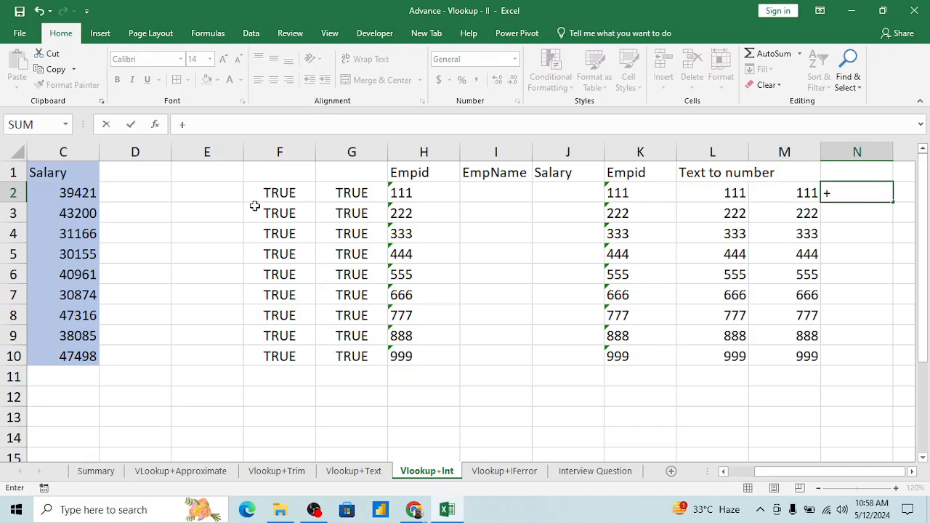
pyautogui.press('Left')
pyautogui.press('Left')
pyautogui.press('Left')
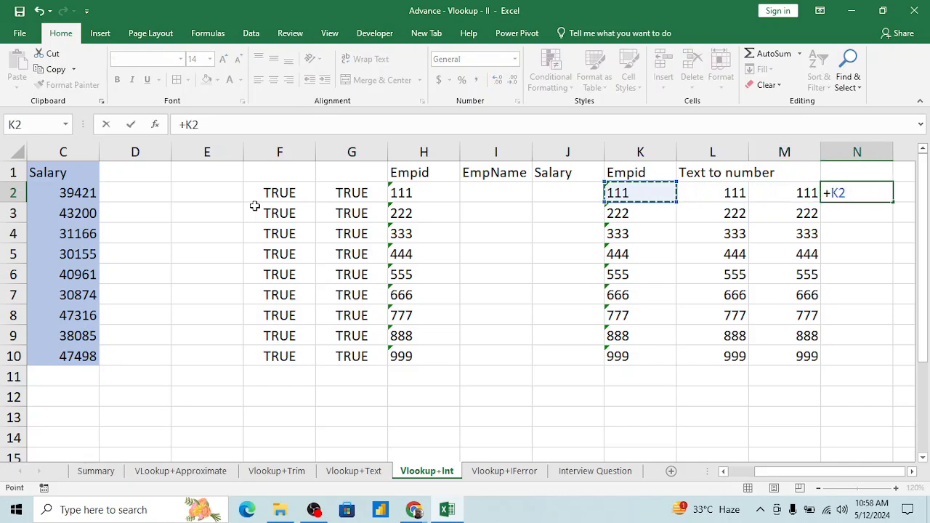
pyautogui.write('+0')
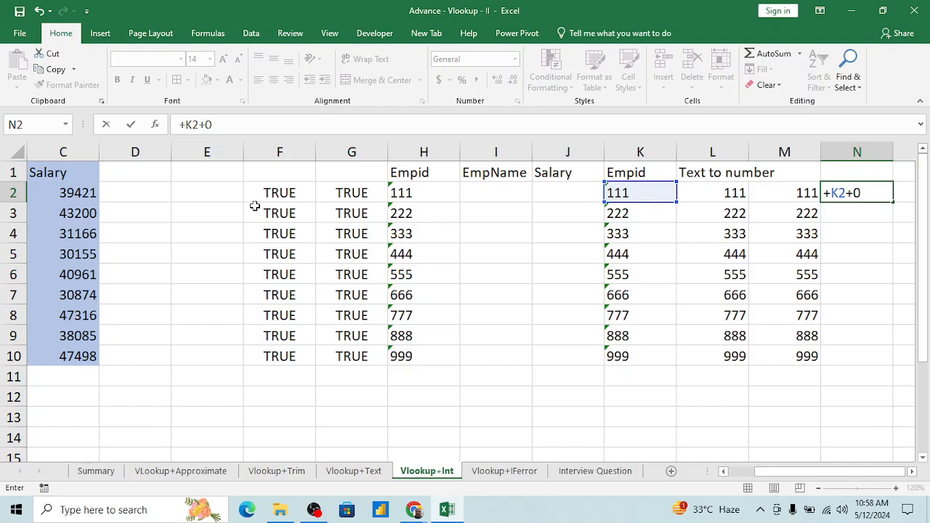
pyautogui.press('Return')
# Fill the N2 addition formula down through N10.
pyautogui.press('Left')
pyautogui.hotkey('ctrl', 'Down')
pyautogui.press('Right')
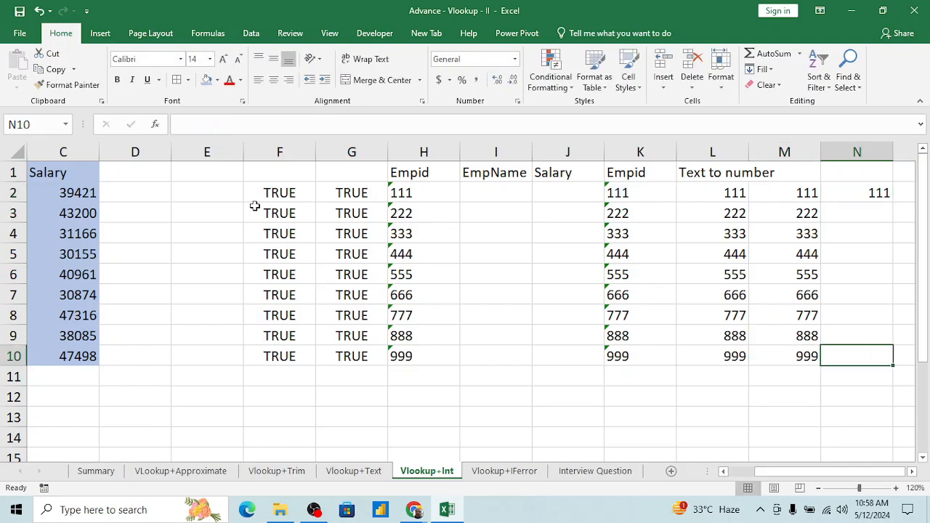
pyautogui.hotkey('ctrl', 'shift', 'Up')
pyautogui.hotkey('ctrl', 'd')
# Enter +K2-0 in O2 to convert the text Empid to a number by subtracting zero.
pyautogui.hotkey('ctrl', 'Up')
pyautogui.press('Right')
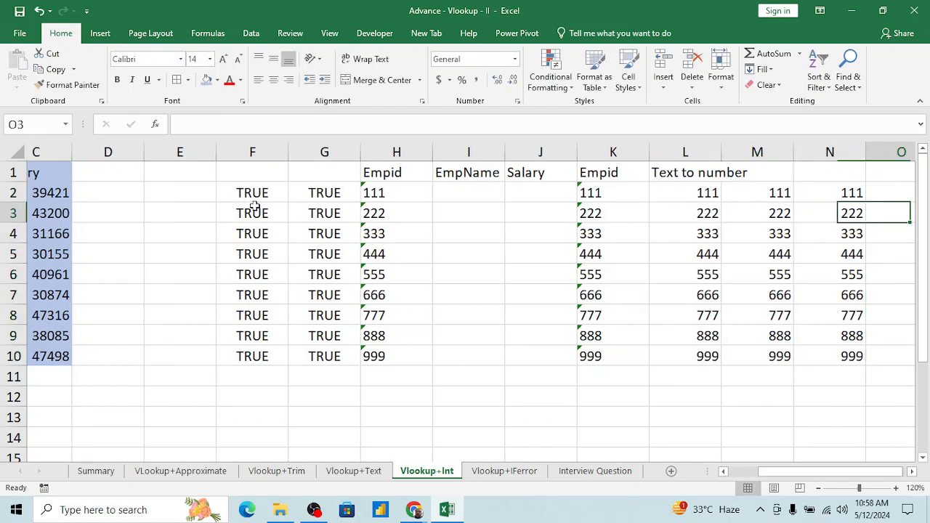
pyautogui.write('+')
pyautogui.press('Left')
pyautogui.press('Left')
pyautogui.press('Left')
pyautogui.press('Left')
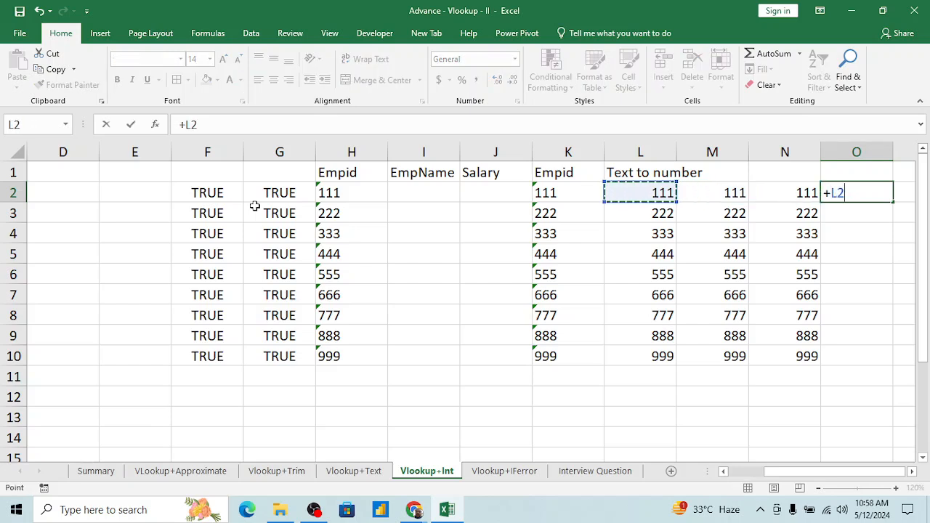
pyautogui.write('-0')
pyautogui.press('Return')
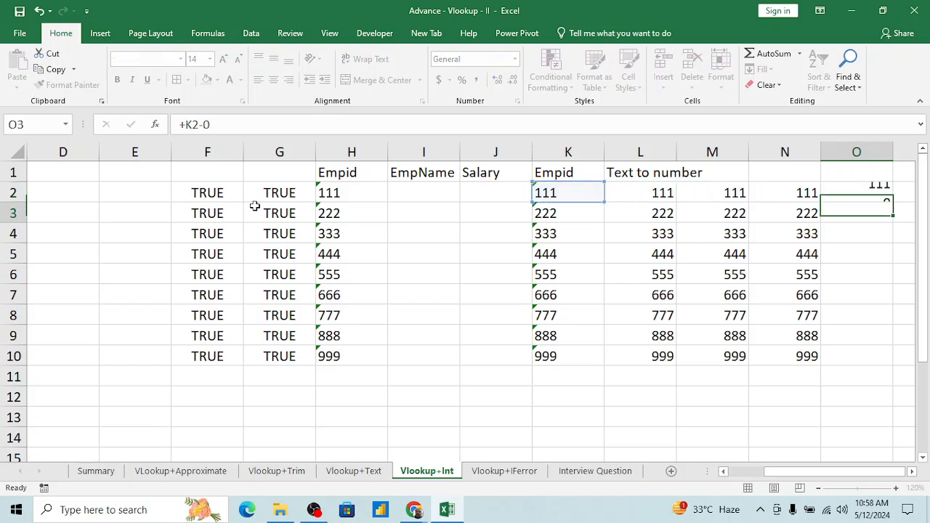
# Fill the O2 subtraction formula down through O10 and check the formula in O9.
pyautogui.press('Left')
pyautogui.hotkey('ctrl', 'Down')
pyautogui.press('Right')
pyautogui.hotkey('ctrl', 'shift', 'Up')
pyautogui.hotkey('ctrl', 'd')
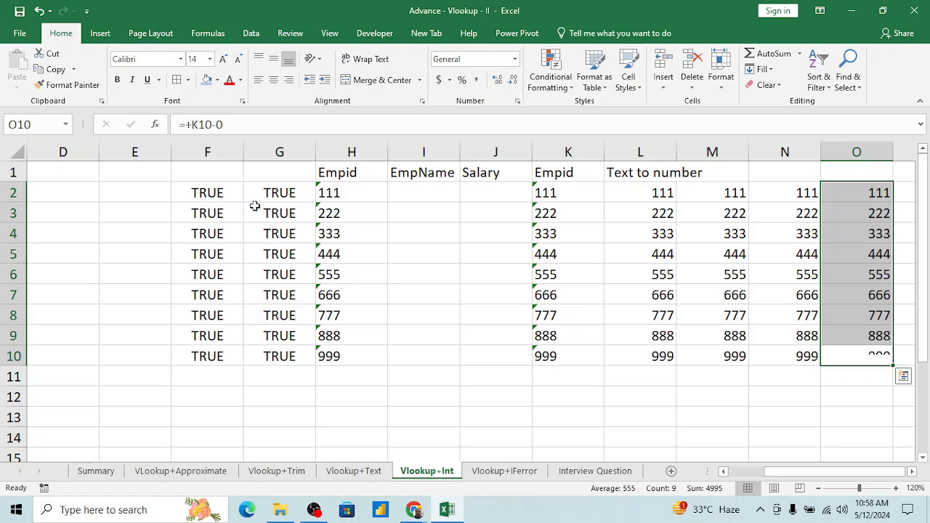
pyautogui.press('Up')
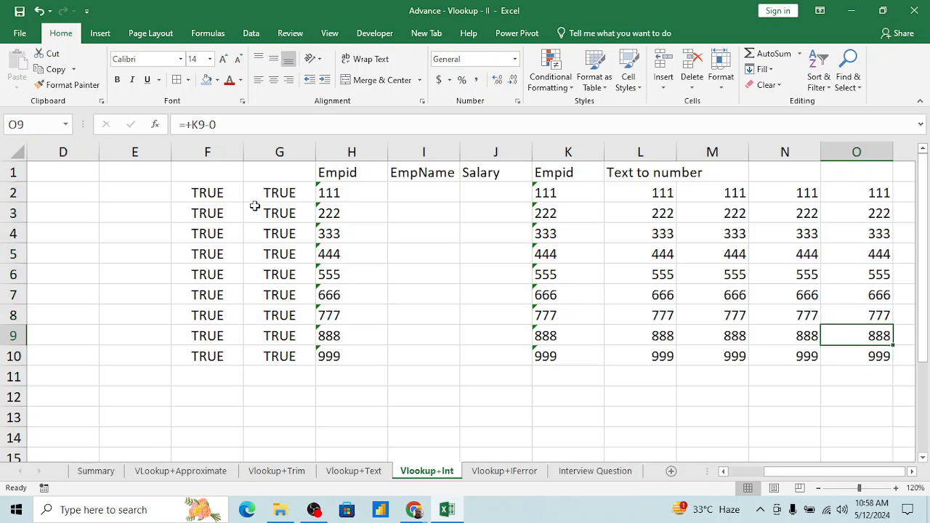
pyautogui.press('F2')
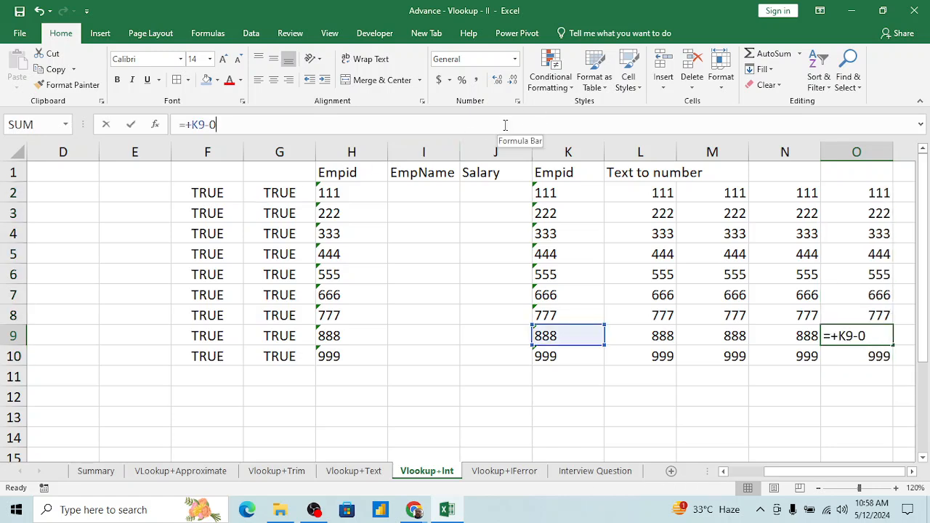
pyautogui.press('Escape')
# Enter =--(K2) in P2 to convert the text Empid to a number with a double negative.
pyautogui.hotkey('ctrl', 'Up')
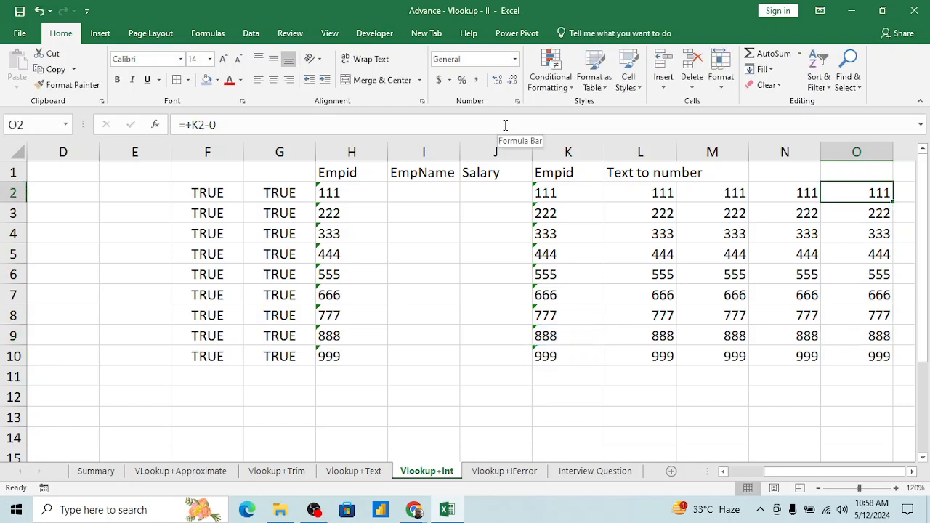
pyautogui.press('Right')
pyautogui.write('=')
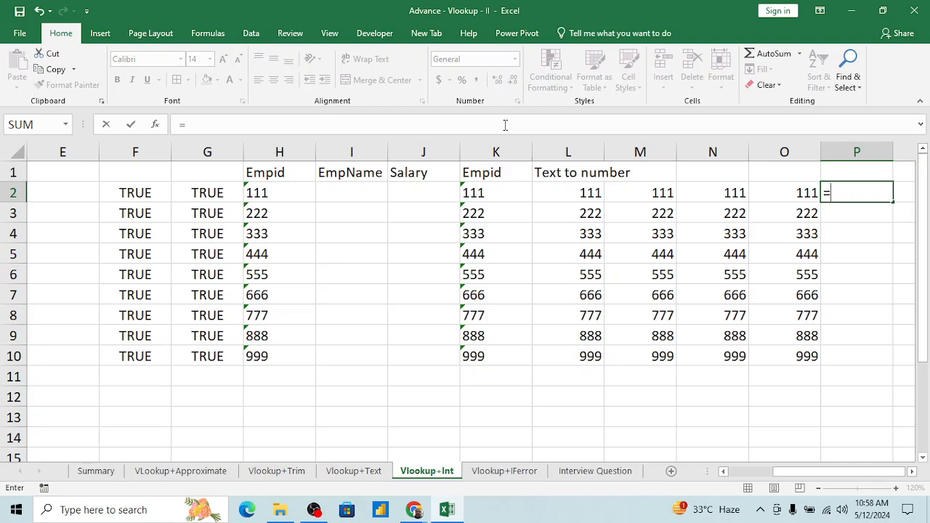
pyautogui.write('--(')
pyautogui.press('Left')
pyautogui.press('Left')
pyautogui.press('Left')
pyautogui.press('Left')
pyautogui.press('Left')
pyautogui.write(')')
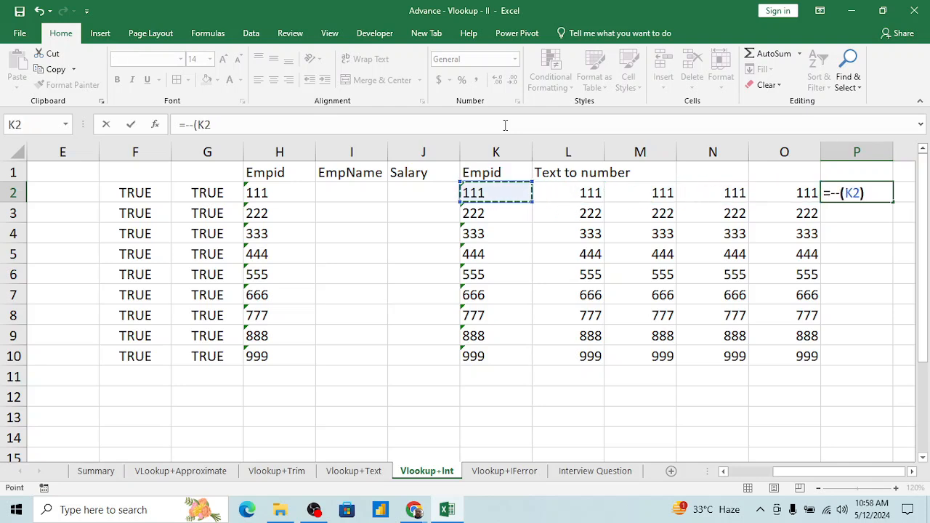
pyautogui.press('Return')
# Fill the P2 double-negative formula down through P10.
pyautogui.press('Up')
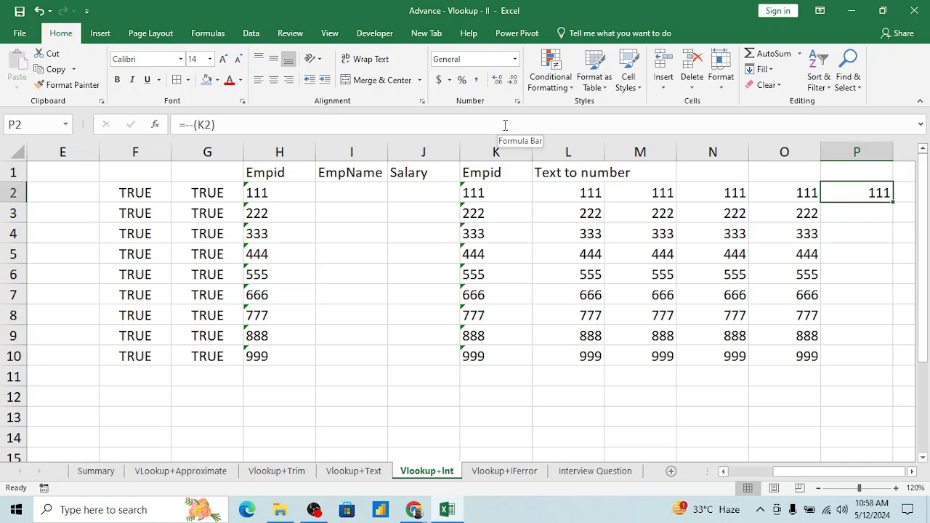
pyautogui.press('Left')
pyautogui.hotkey('ctrl', 'Down')
pyautogui.press('Right')
pyautogui.hotkey('shift', 'Up')
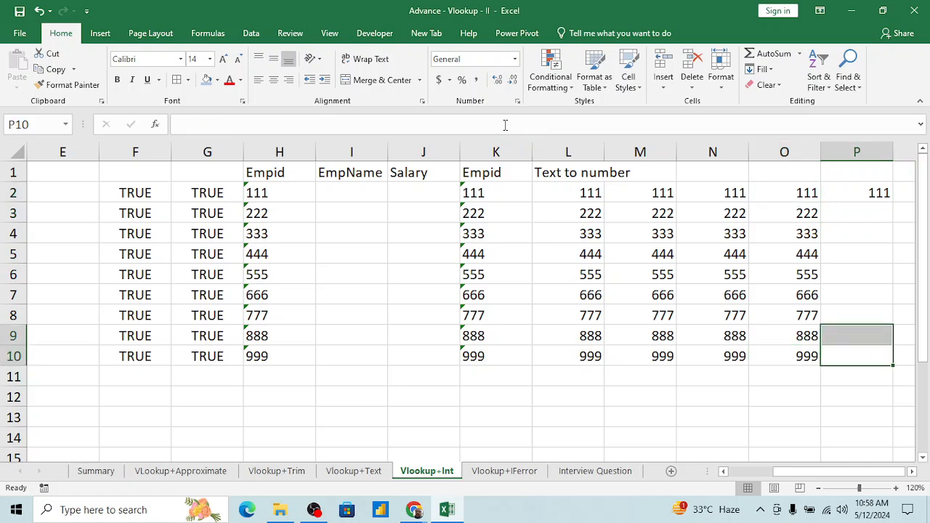
pyautogui.hotkey('ctrl', 'shift', 'Up')
pyautogui.hotkey('ctrl', 'd')
# Review the double-negative formulas in column P and compare the five conversion formulas across L2:P2.
pyautogui.hotkey('ctrl', 'Up')
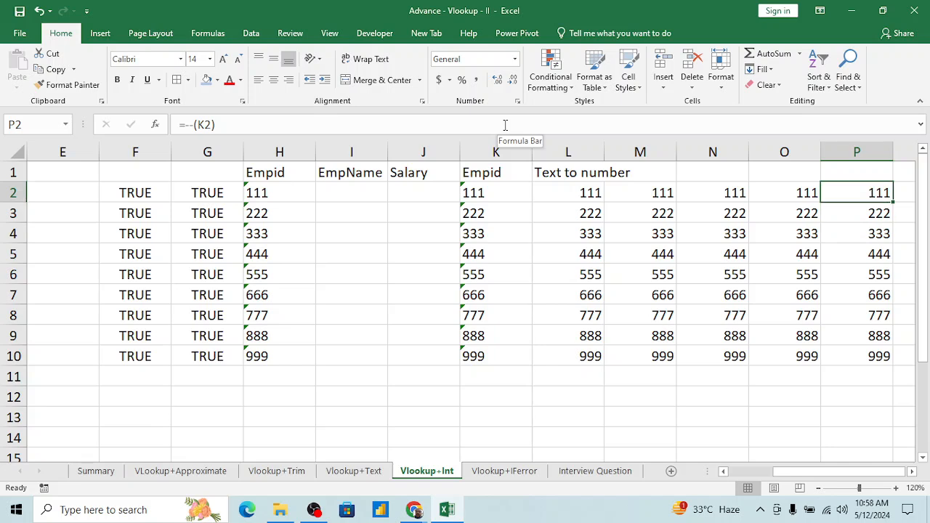
pyautogui.press('Down')
pyautogui.press('Down')
pyautogui.press('Down')
pyautogui.press('Down')
pyautogui.press('Up')
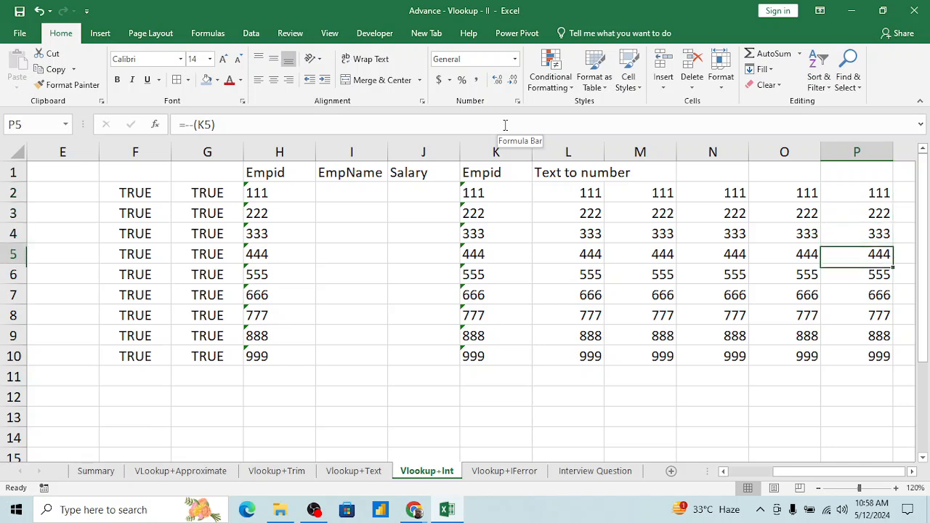
pyautogui.press('Up')
pyautogui.press('Up')
pyautogui.press('Up')
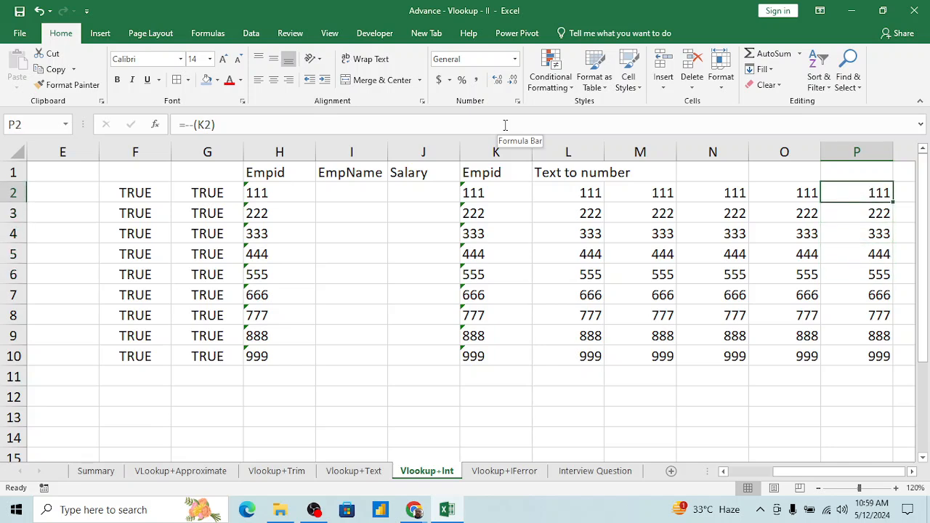
pyautogui.press('Left')
pyautogui.press('Left')
pyautogui.press('Left')
pyautogui.press('Left')
pyautogui.press('Left')
pyautogui.press('Right')
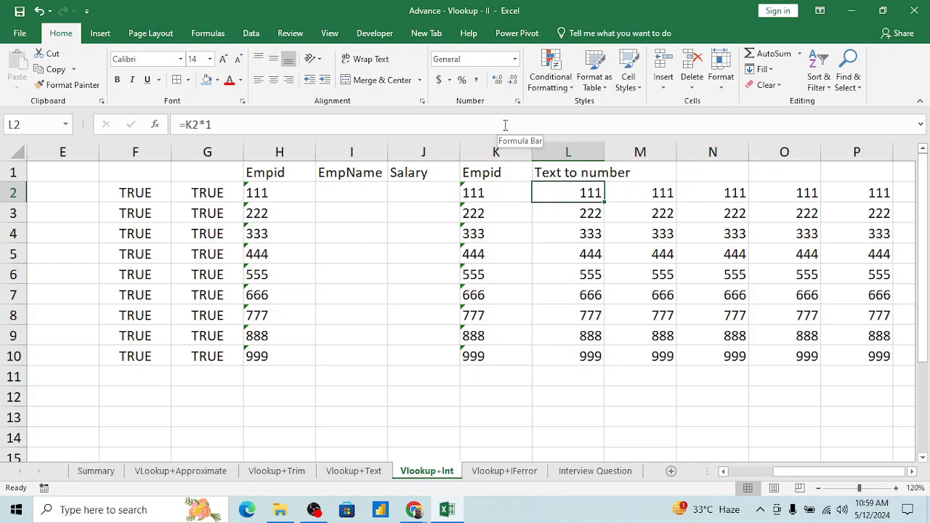
pyautogui.press('Right')
pyautogui.press('Right')
pyautogui.press('Left')
pyautogui.press('Left')
pyautogui.press('Right')
pyautogui.press('Right')
pyautogui.press('Right')
pyautogui.press('Right')
pyautogui.press('Right')
pyautogui.press('Left')
pyautogui.press('Left')
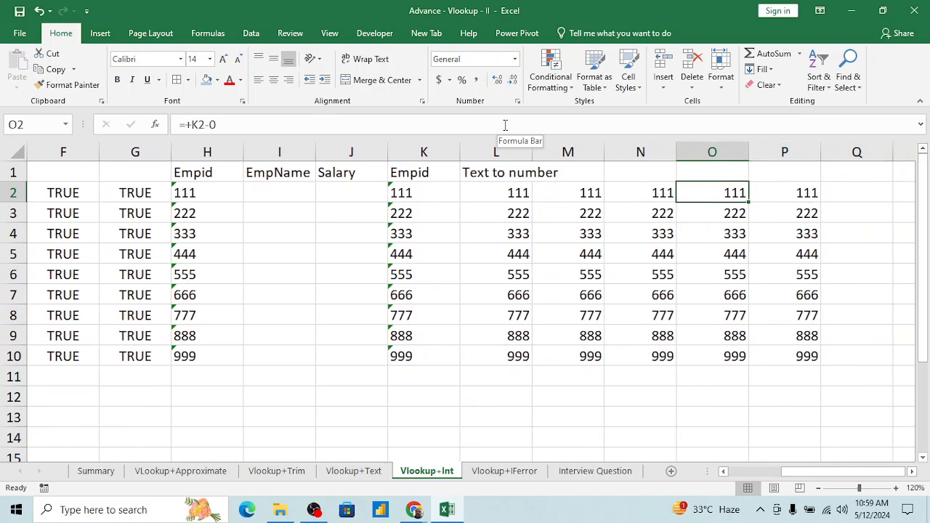
pyautogui.press('Left')
pyautogui.press('Left')
pyautogui.press('Left')
pyautogui.hotkey('shift', 'Right')
pyautogui.hotkey('shift', 'Right')
pyautogui.hotkey('shift', 'Right')
pyautogui.hotkey('shift', 'Right')
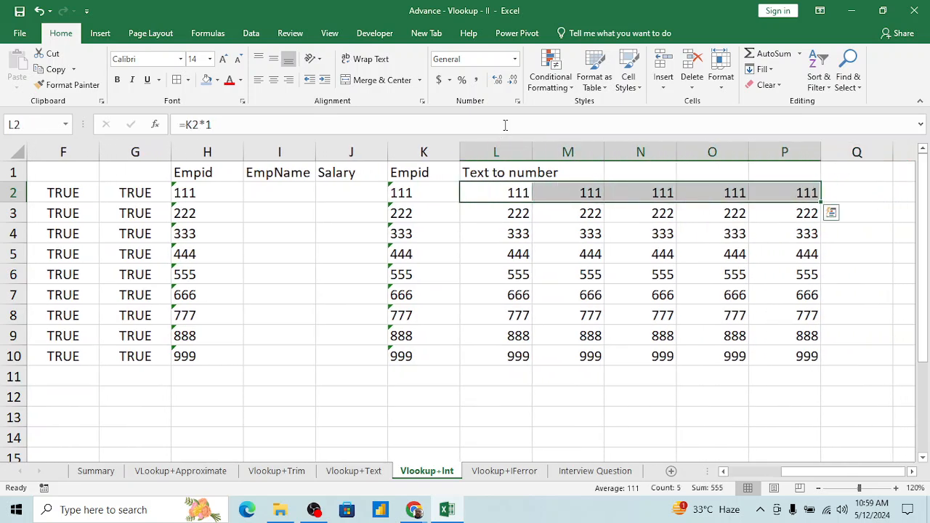
# Examine row 2 from the source employee table across to the converted Empid in L2.
pyautogui.press('Left')
pyautogui.press('Left')
pyautogui.press('Left')
pyautogui.press('Left')
pyautogui.press('Left')
pyautogui.press('Left')
pyautogui.press('Left')
pyautogui.press('Left')
pyautogui.press('Left')
pyautogui.press('Left')
pyautogui.press('Right')
pyautogui.press('Right')
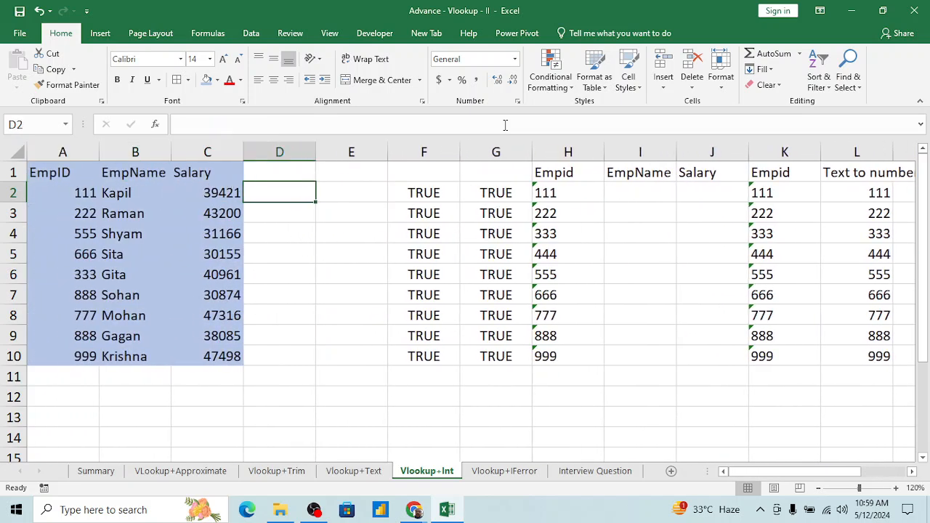
pyautogui.press('Right')
pyautogui.press('Right')
pyautogui.press('Right')
pyautogui.press('Right')
pyautogui.press('Right')
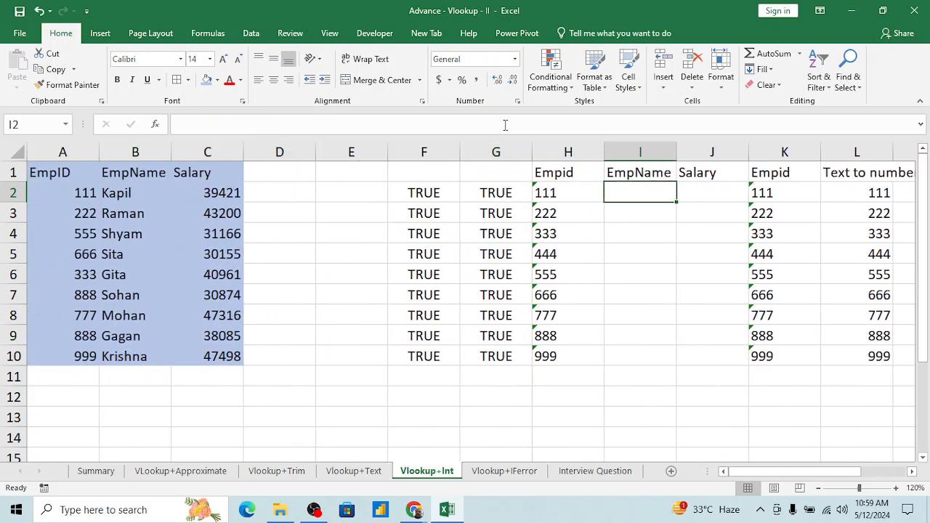
pyautogui.press('Right')
pyautogui.press('Right')
pyautogui.press('Right')
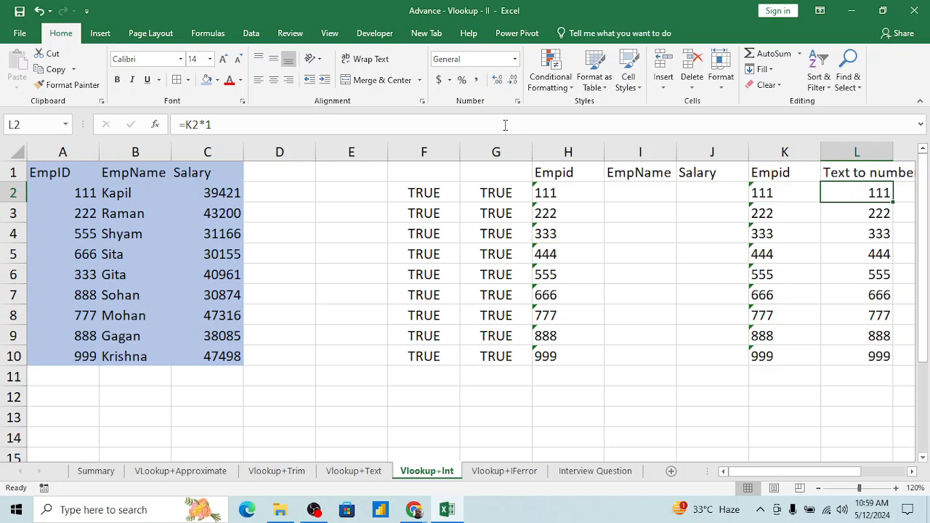
# Enter =TEXT(K2,"#") in Q2 to return the copied Empid as text.
pyautogui.press('Right')
pyautogui.press('Right')
pyautogui.press('Right')
pyautogui.press('Right')
pyautogui.press('Right')
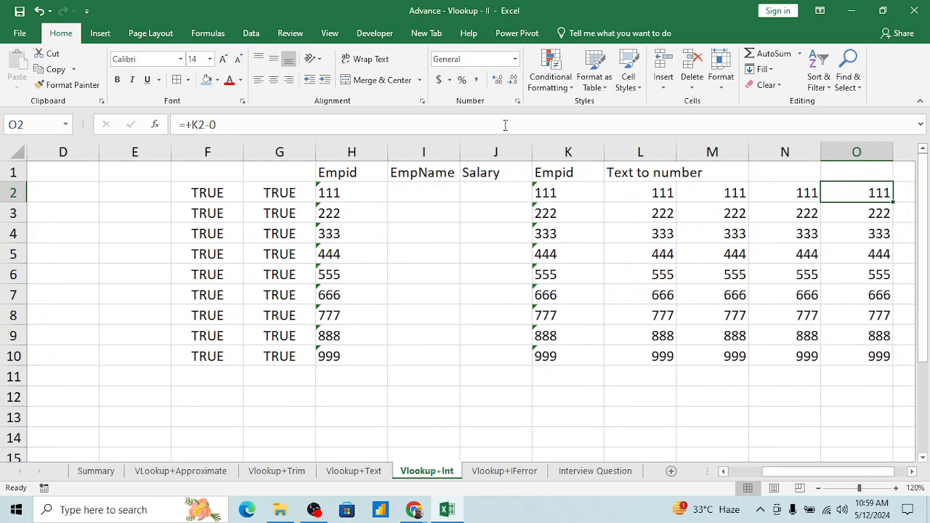
pyautogui.write('=tex')
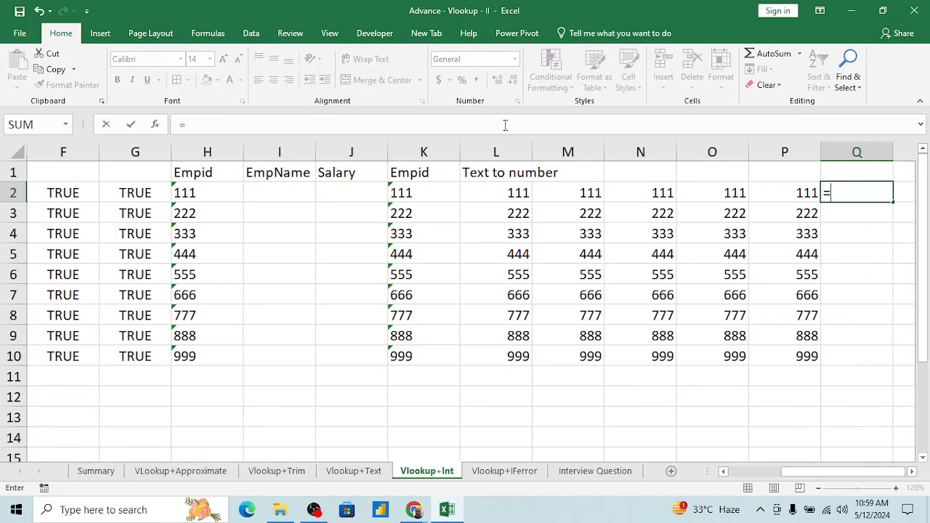
pyautogui.press('Tab')
pyautogui.press('Left')
pyautogui.press('Left')
pyautogui.press('Left')
pyautogui.press('Left')
pyautogui.press('Left')
pyautogui.press('Left')
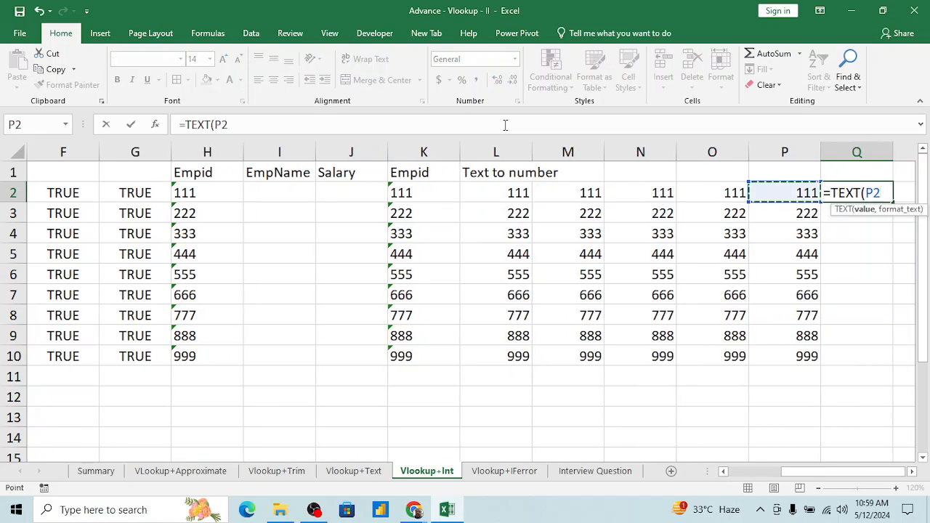
pyautogui.write(',')
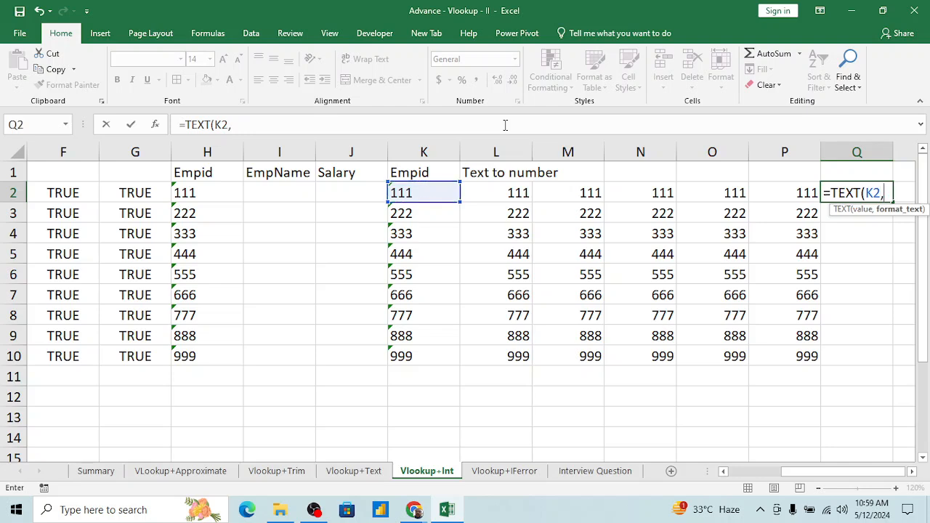
pyautogui.write('"#"')
pyautogui.press('Return')
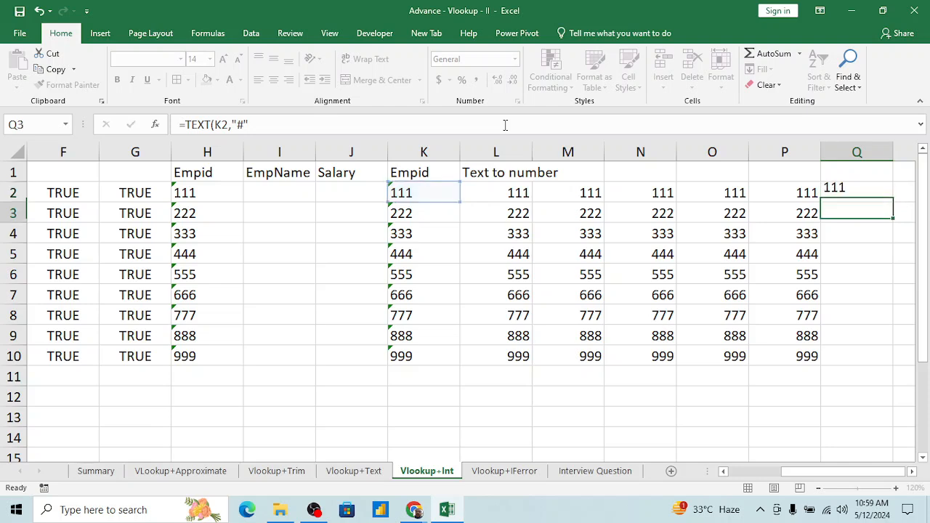
# Fill the Q2 TEXT formula down through Q10 beside the converted Empids.
pyautogui.press('Left')
pyautogui.hotkey('ctrl', 'Down')
pyautogui.press('Right')
pyautogui.hotkey('ctrl', 'shift', 'Up')
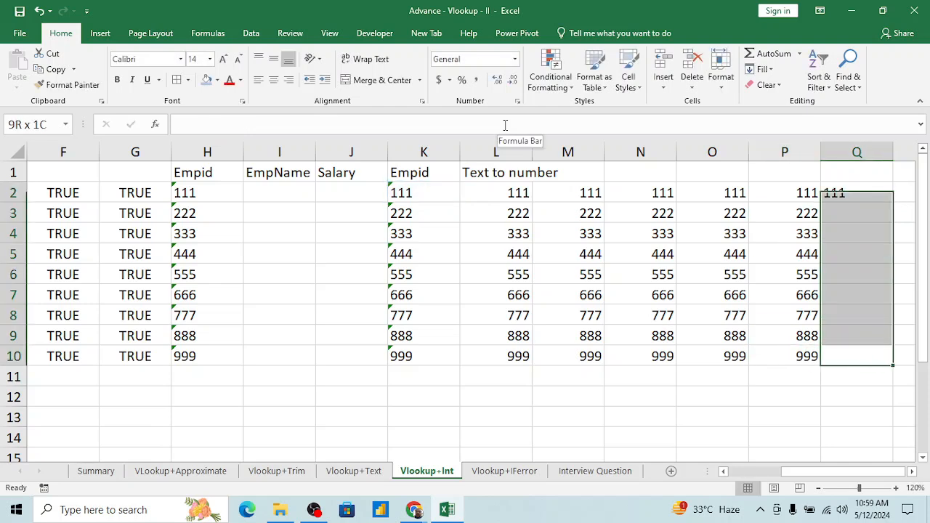
pyautogui.hotkey('ctrl', 'd')
pyautogui.hotkey('ctrl', 'Up')
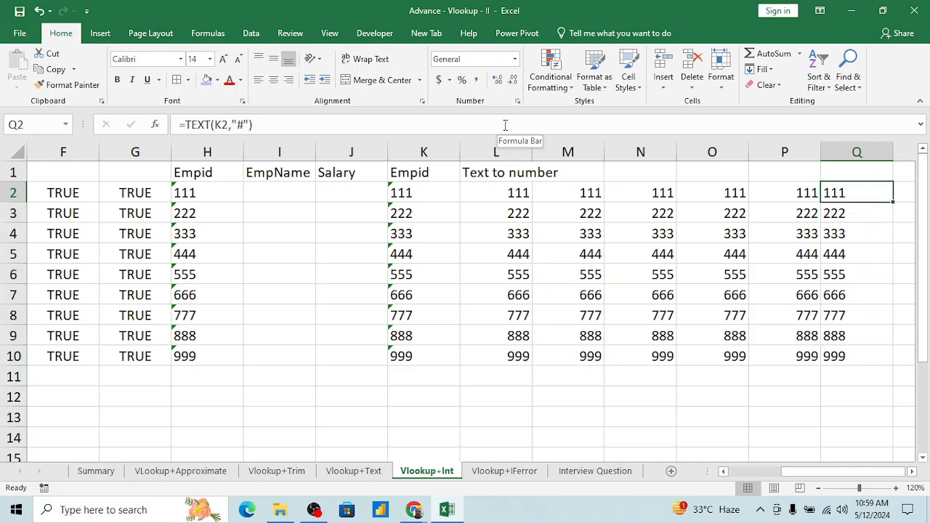
pyautogui.press('Down')
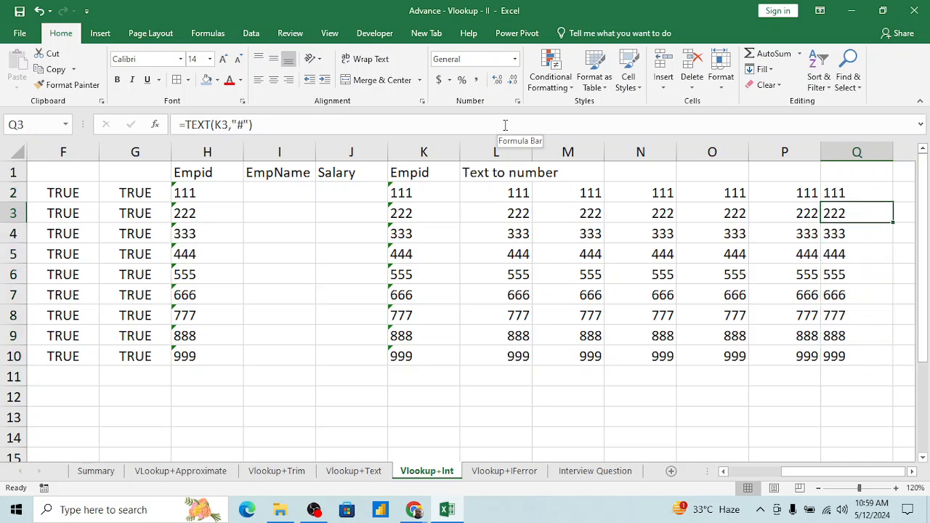
pyautogui.press('Up')
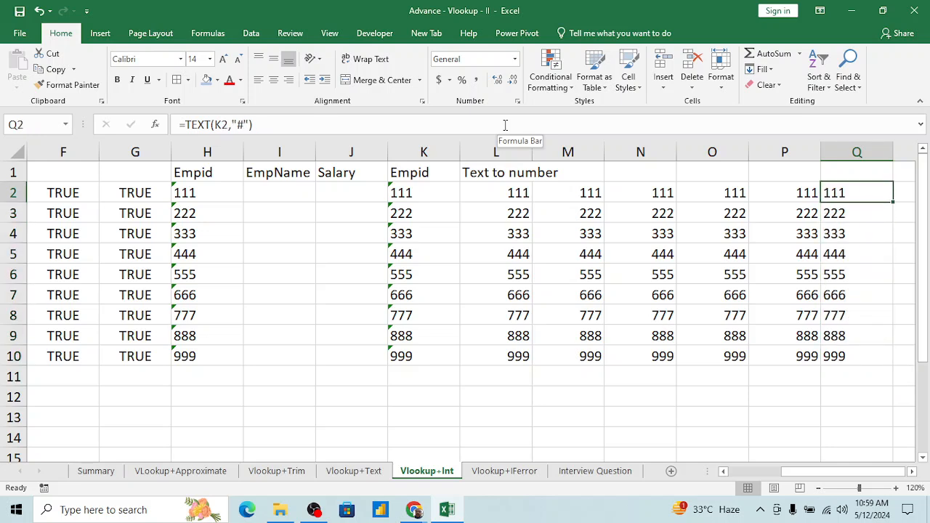
# Change the format text in the Q2 formula so it reads =TEXT(K2,"##").
pyautogui.click(245, 124)
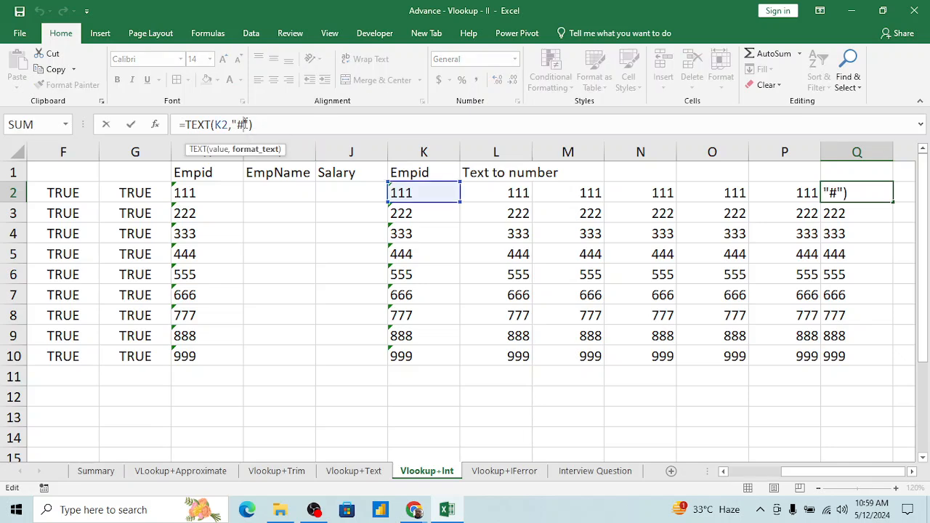
pyautogui.write('#')
pyautogui.press('Return')
pyautogui.press('Up')
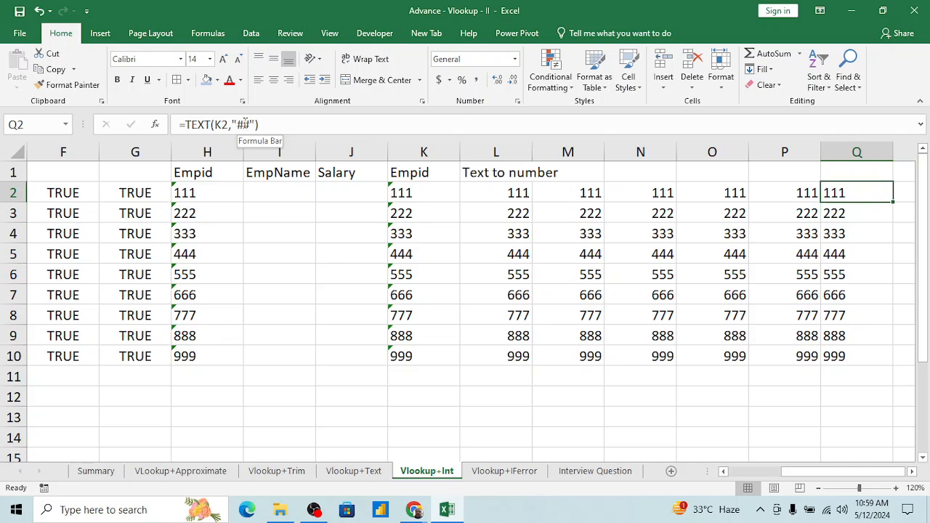
# Clear the TEXT formulas from Q2:Q10.
pyautogui.hotkey('ctrl', 'shift', 'Down')
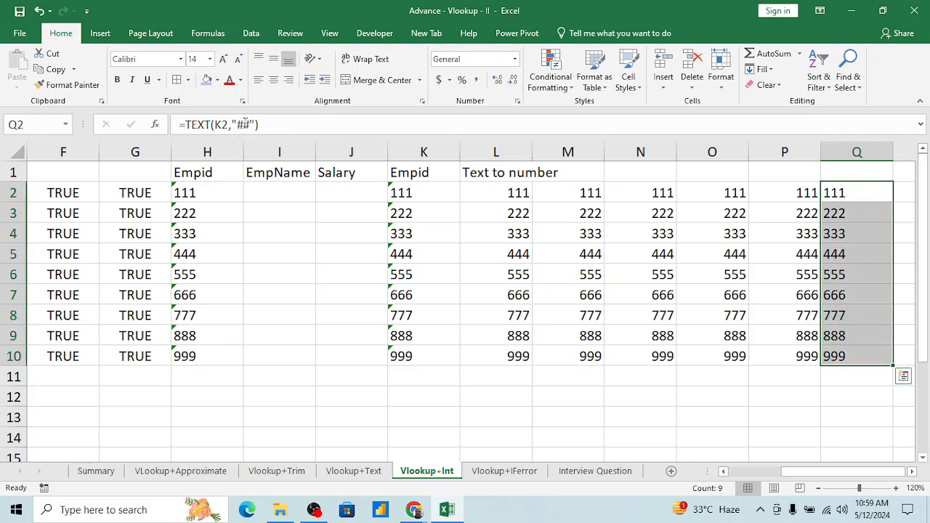
pyautogui.press('Delete')
pyautogui.press('Right')
pyautogui.press('Left')
# Examine row 2 from the P2 conversion formula back through L2 and H2 to the source EmpID in A2.
pyautogui.press('Left')
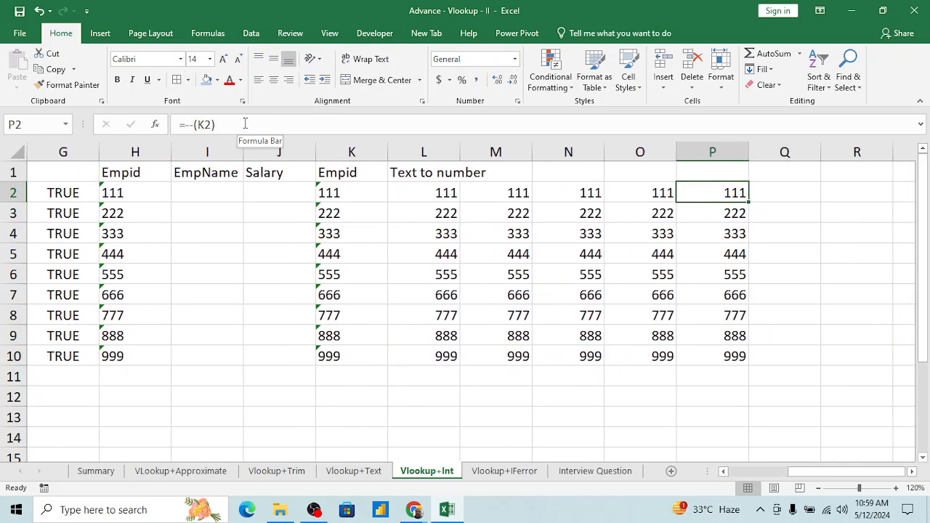
pyautogui.press('Left')
pyautogui.press('Left')
pyautogui.press('Left')
pyautogui.press('Left')
pyautogui.press('Left')
pyautogui.press('Right')
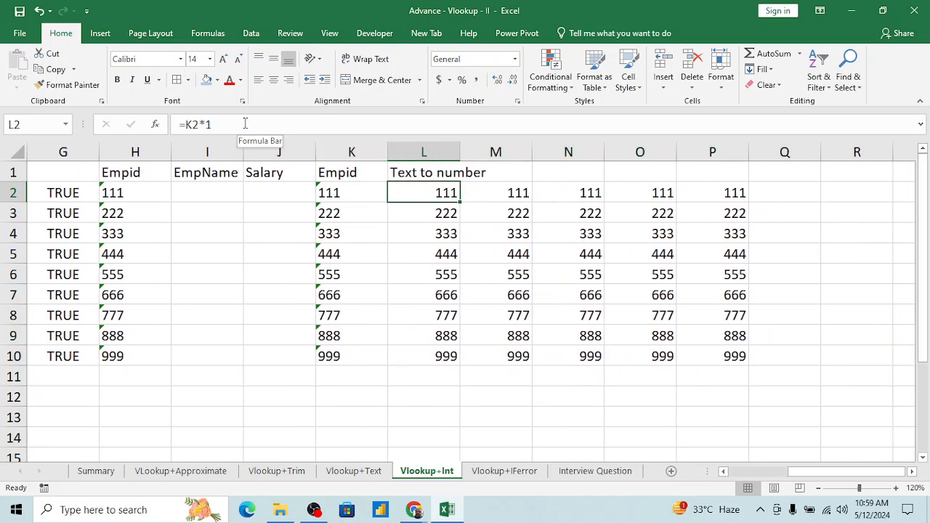
pyautogui.press('Left')
pyautogui.press('Left')
pyautogui.press('Left')
pyautogui.press('Left')
pyautogui.press('Left')
pyautogui.press('Left')
pyautogui.press('Left')
pyautogui.press('Left')
pyautogui.press('Left')
pyautogui.press('Left')
pyautogui.press('Left')
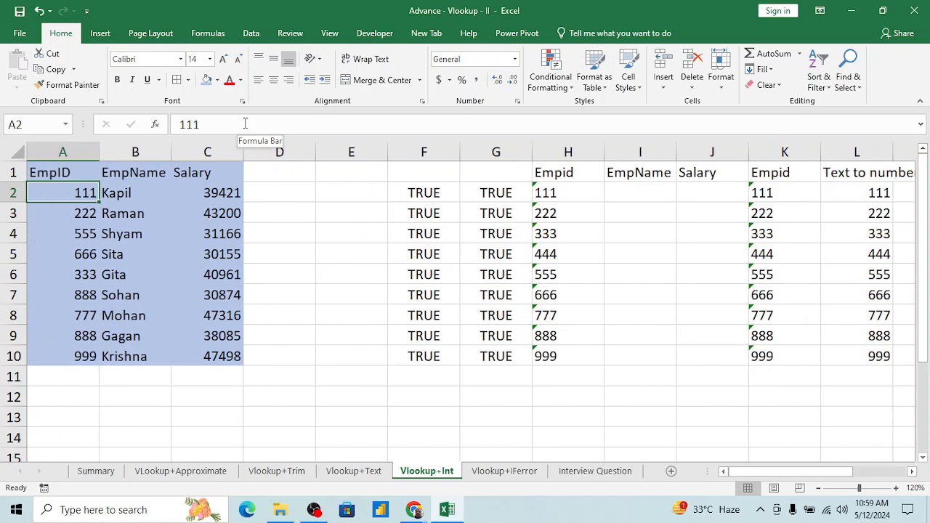
# Enter =H2*1 in I2 to convert the text Empid to a number.
pyautogui.press('Right')
pyautogui.press('Right')
pyautogui.press('Right')
pyautogui.press('Right')
pyautogui.press('Right')
pyautogui.press('Right')
pyautogui.press('Right')
pyautogui.press('Right')
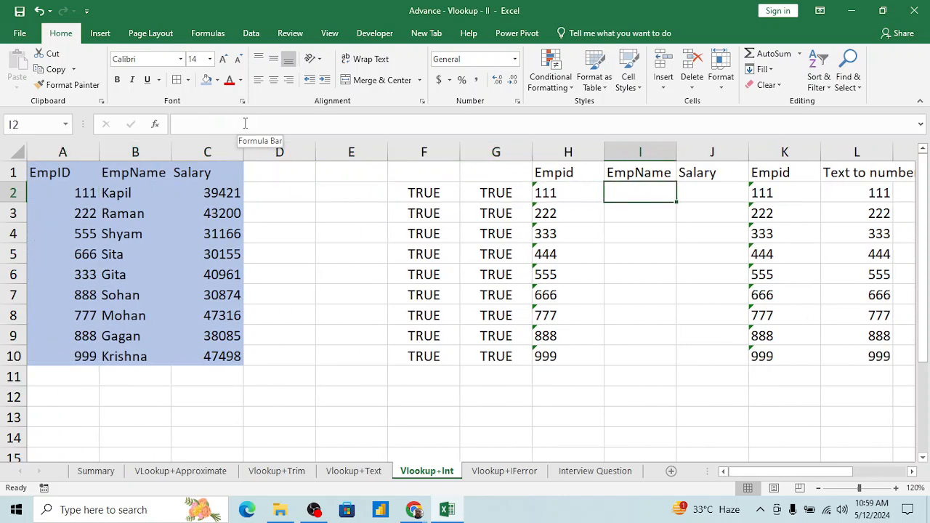
pyautogui.write('=')
pyautogui.press('Escape')
pyautogui.write('=')
pyautogui.press('Left')
pyautogui.write('*')
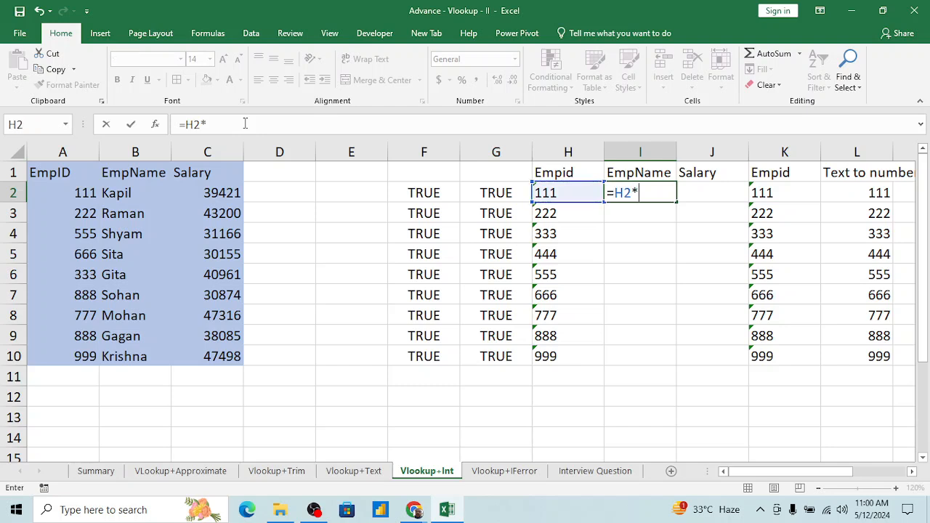
pyautogui.write('1')
pyautogui.press('Return')
pyautogui.press('Up')
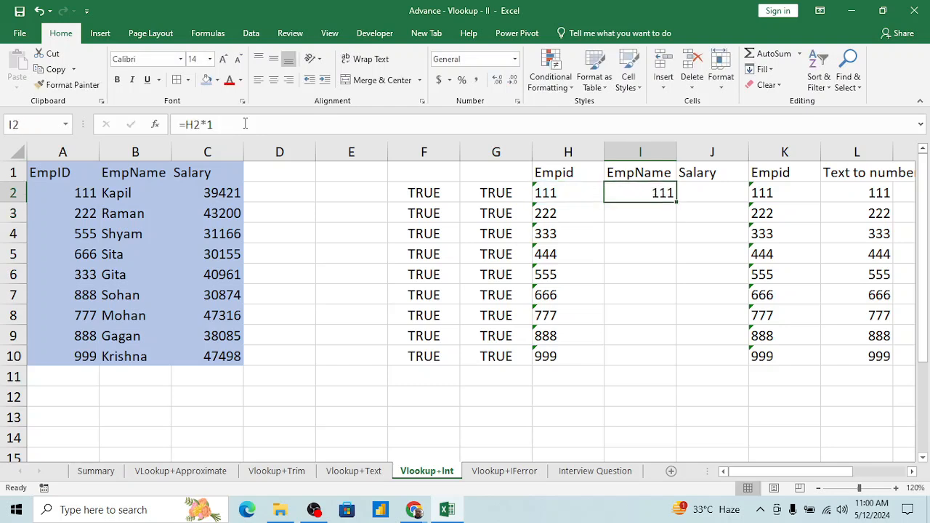
# Compare the text Empids in column H with the multiplication formula in I2.
pyautogui.click(187, 125)
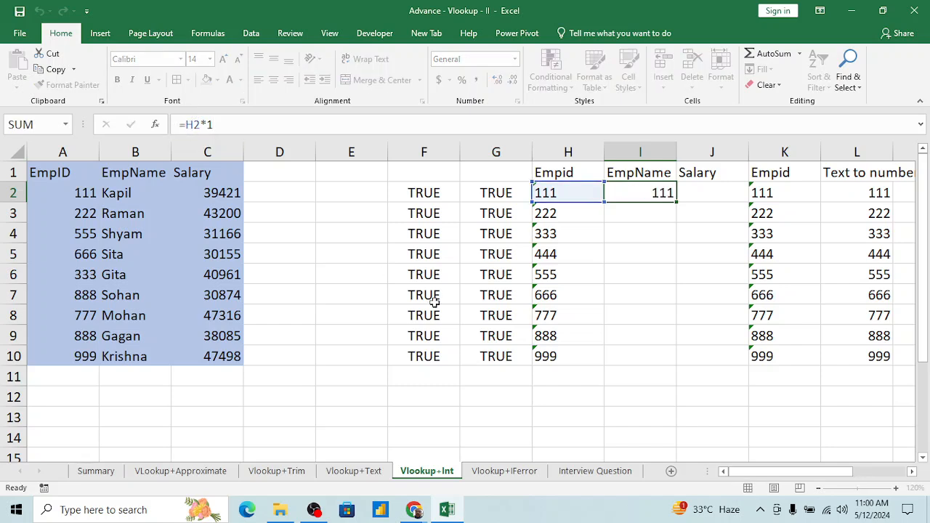
pyautogui.press('Escape')
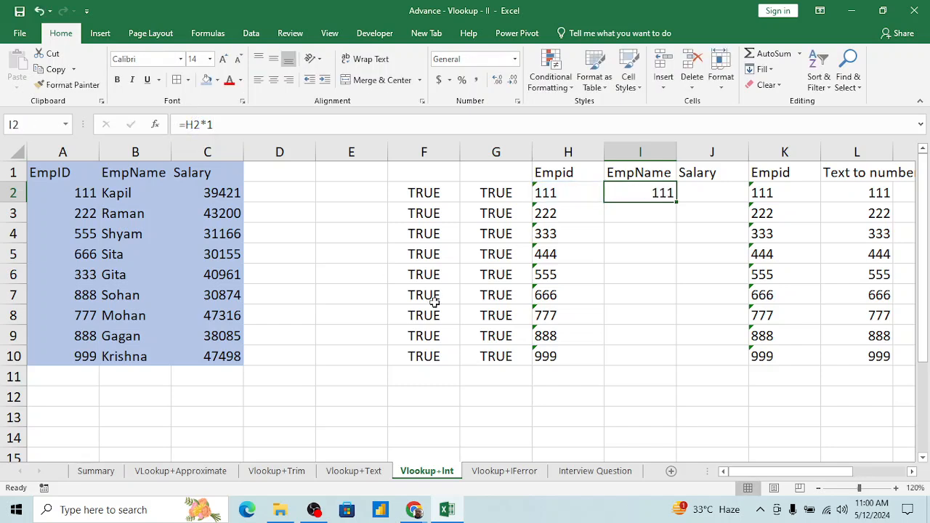
pyautogui.click(569, 191)
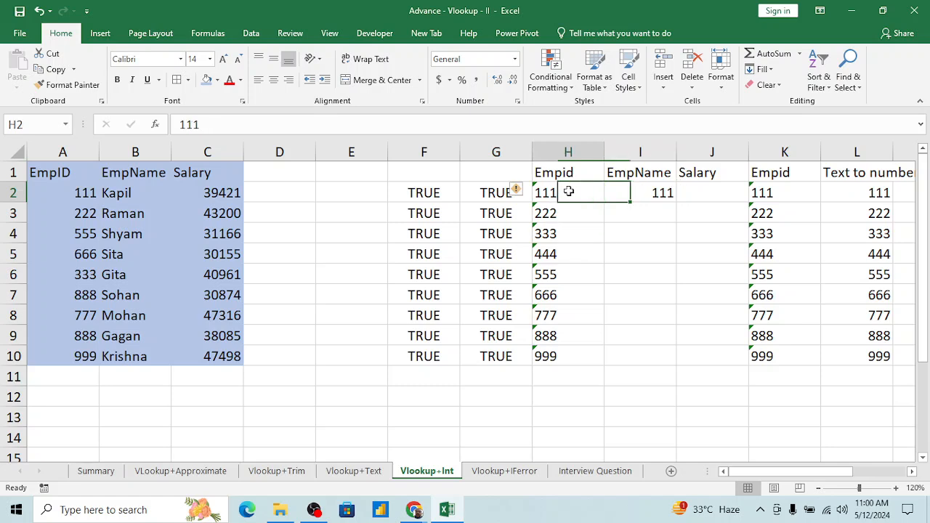
pyautogui.press('Down')
pyautogui.press('Up')
pyautogui.hotkey('shift', 'Down')
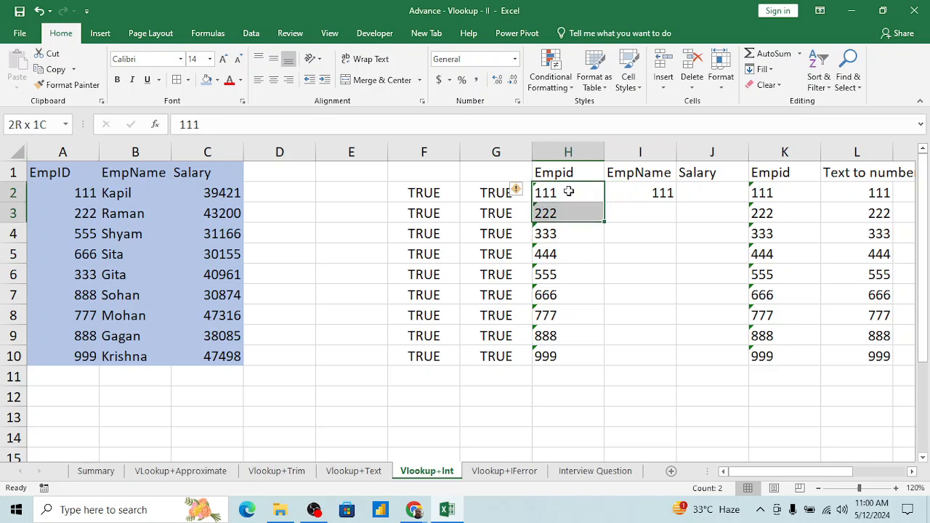
pyautogui.hotkey('shift', 'Down')
pyautogui.hotkey('shift', 'Down')
pyautogui.moveTo(569, 191); pyautogui.dragTo(569, 191)
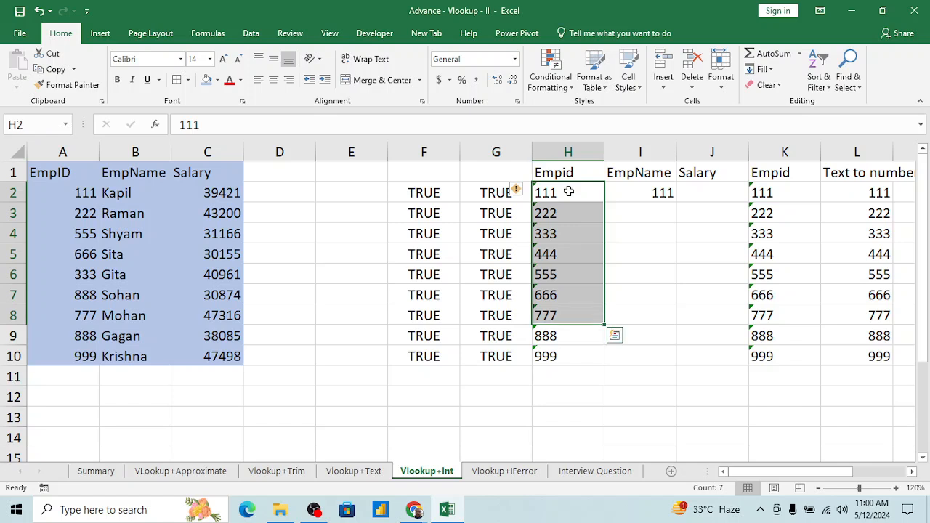
pyautogui.press('Right')
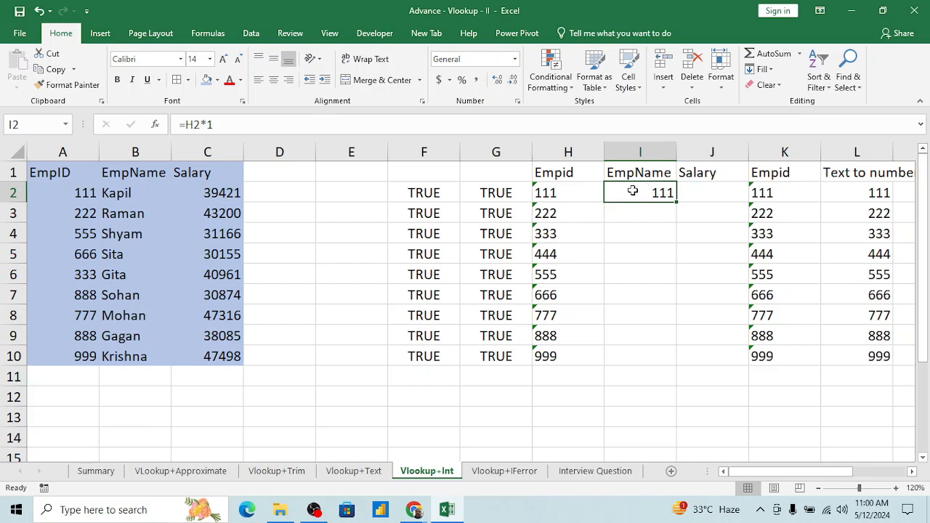
pyautogui.click(564, 191)
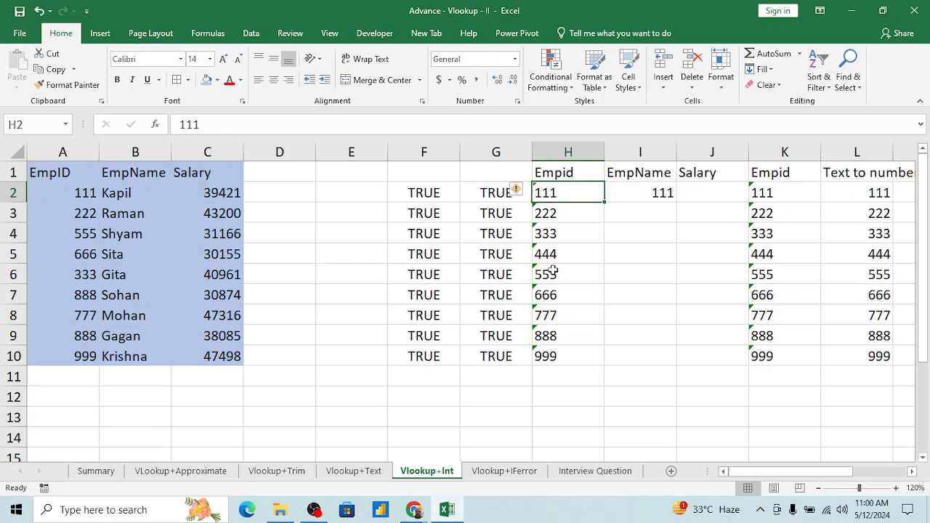
# Enter the first employee's name in G13 as a sample text value.
pyautogui.click(489, 419)
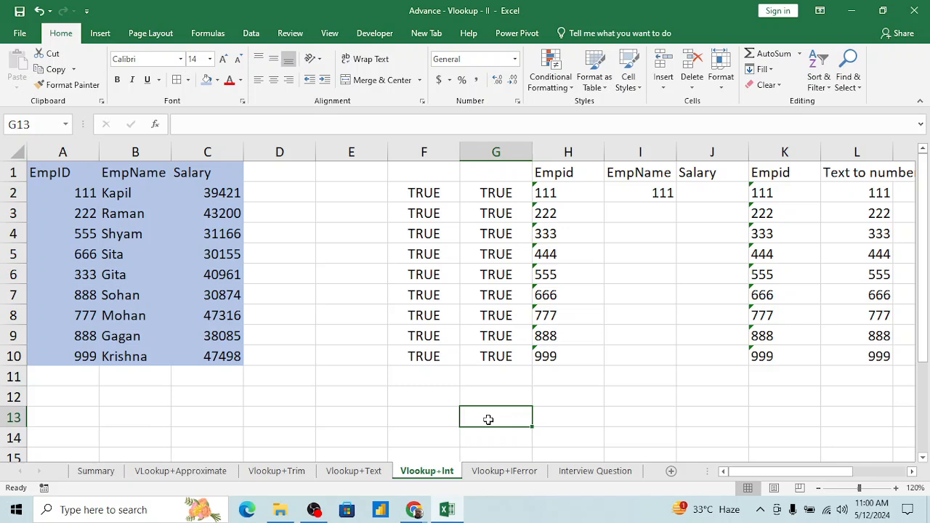
pyautogui.write('Kaplil')
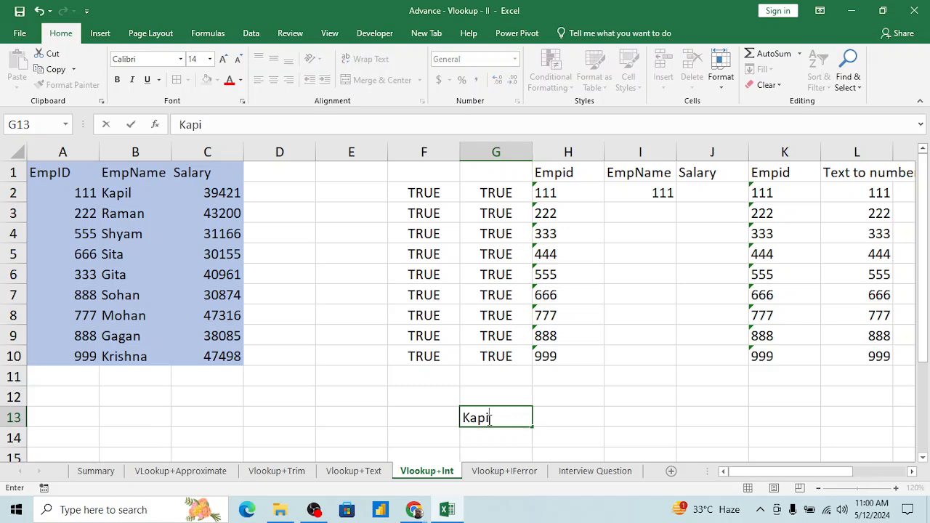
pyautogui.press('Return')
# Enter 123 in G15 as a sample number to compare its alignment with the text entry.
pyautogui.press('Up')
pyautogui.press('Down')
pyautogui.press('Down')
pyautogui.press('Down')
pyautogui.press('Down')
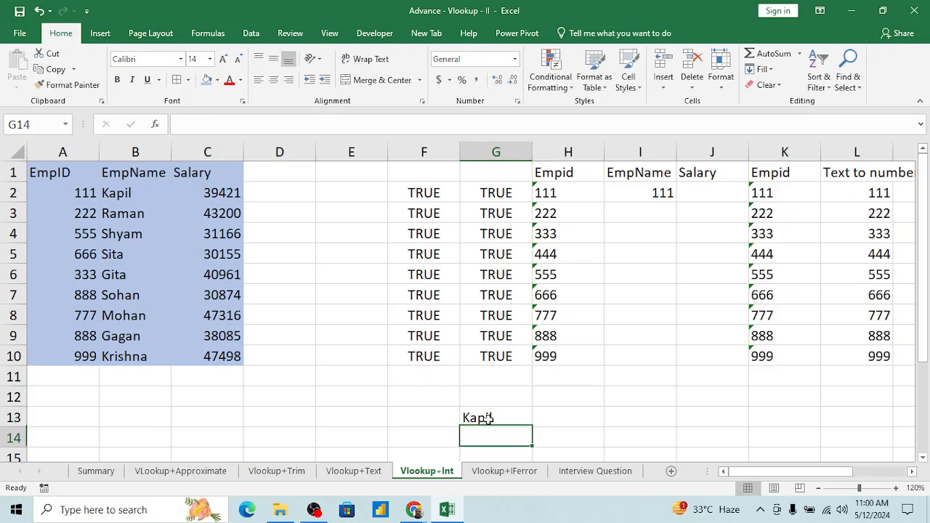
pyautogui.press('Up')
pyautogui.press('Up')
pyautogui.write('123')
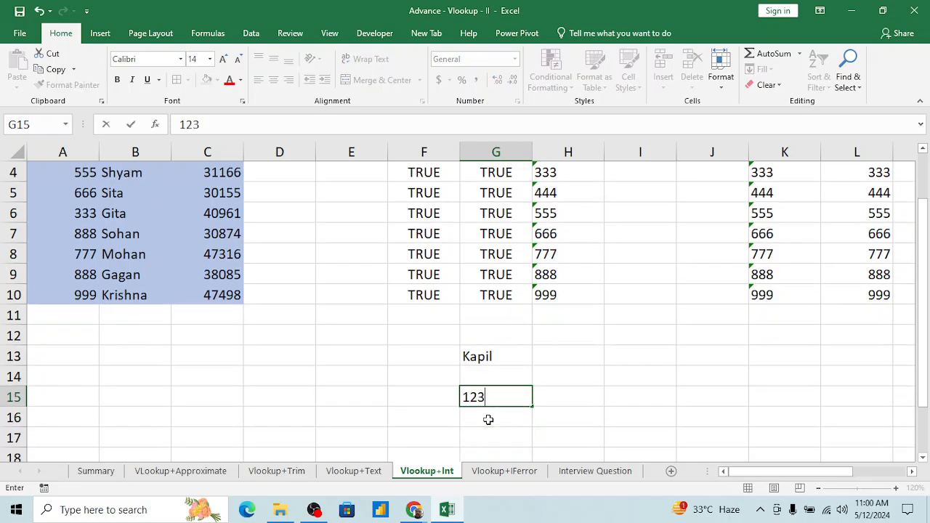
pyautogui.press('Return')
pyautogui.press('Up')
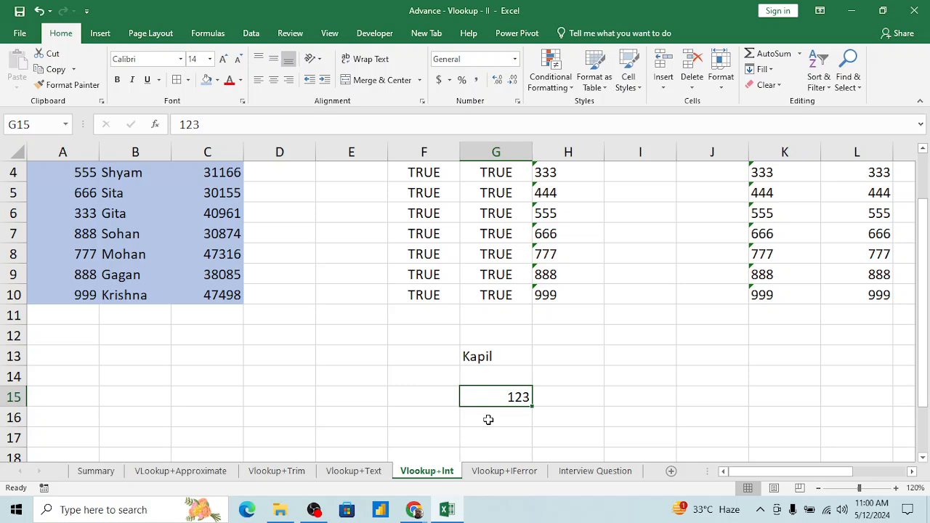
# Center the sample entries in G13:G15 horizontally and align them to the middle vertically.
pyautogui.hotkey('shift', 'Up')
pyautogui.hotkey('shift', 'Up')
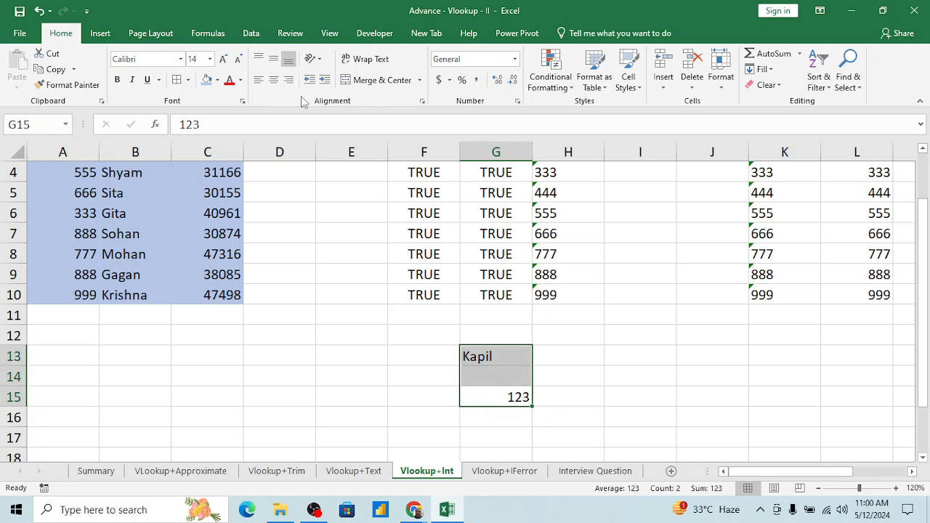
pyautogui.click(274, 84)
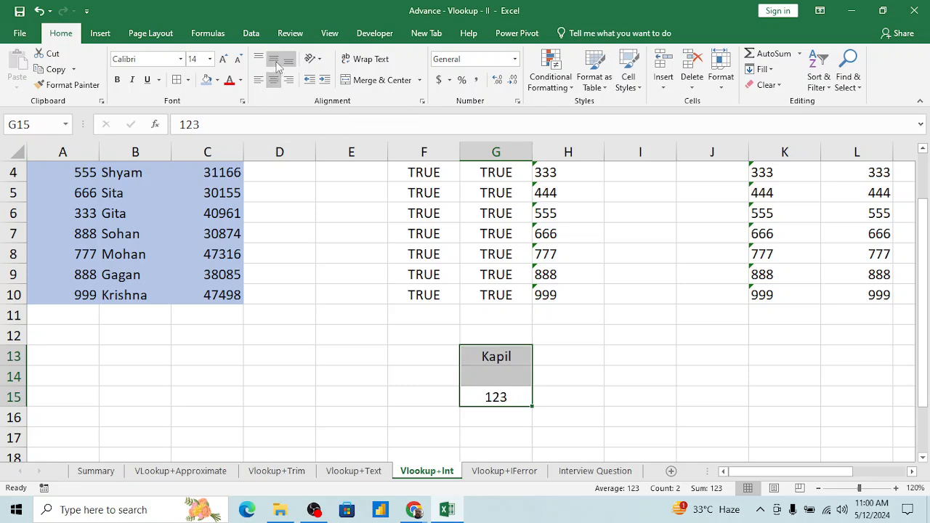
pyautogui.click(273, 59)
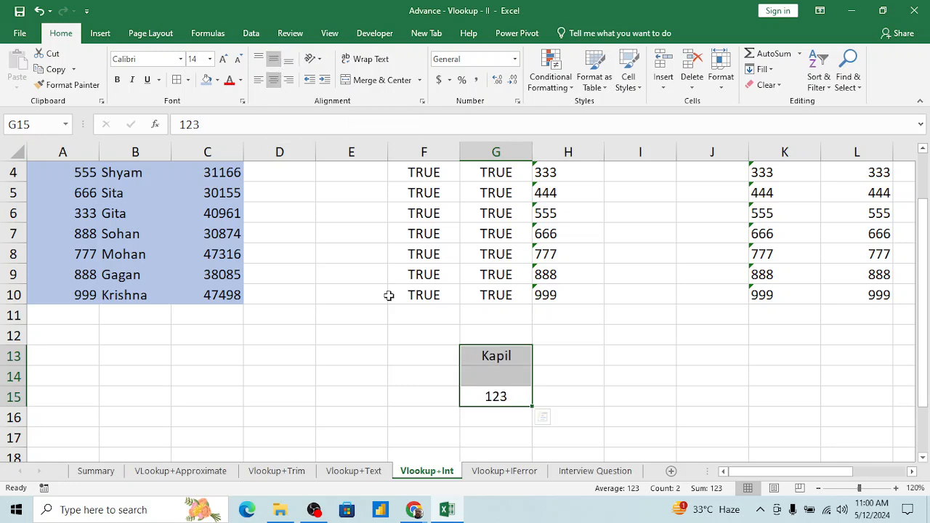
pyautogui.click(500, 355)
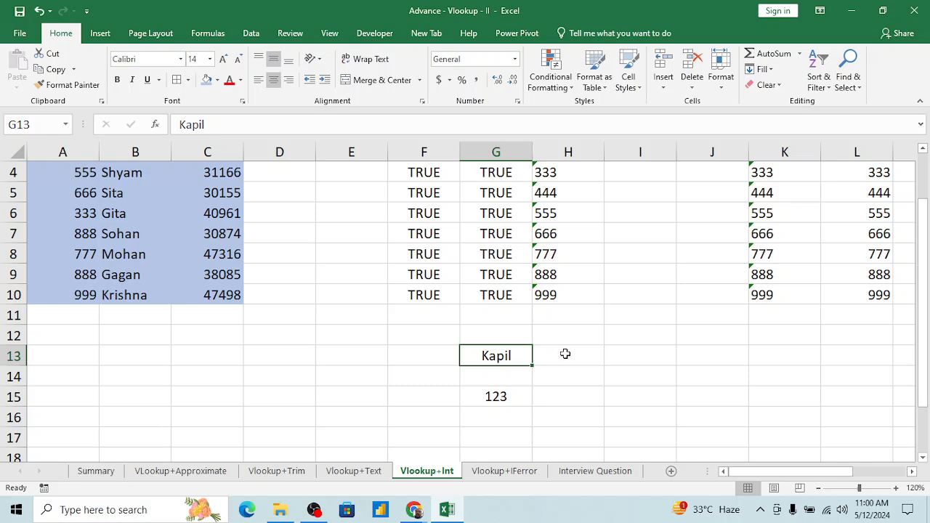
pyautogui.click(505, 394)
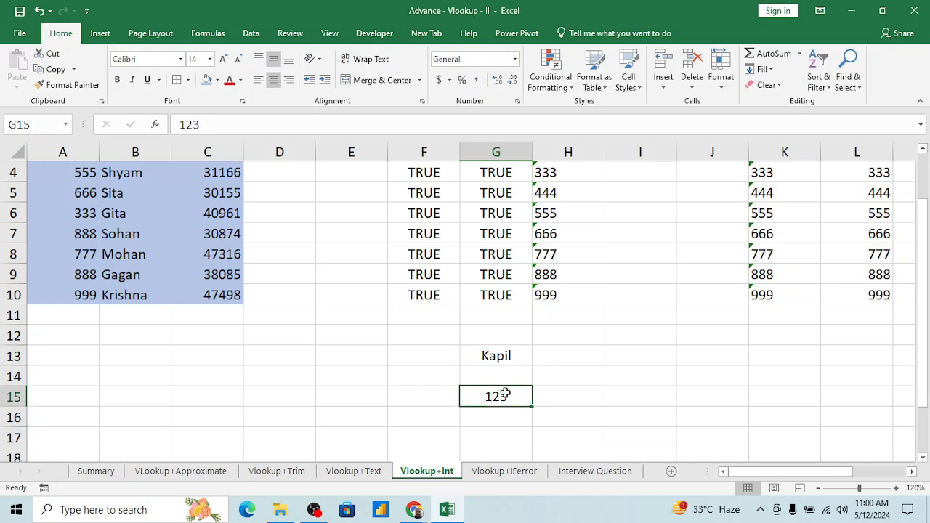
# Delete the sample text and number entries from G13:G15.
pyautogui.press('Up')
pyautogui.press('Up')
pyautogui.press('Up')
pyautogui.press('Down')
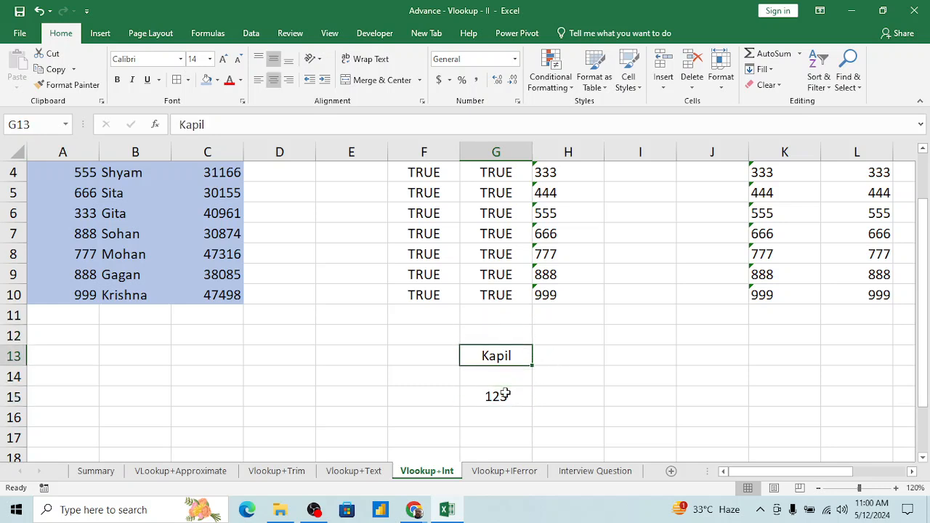
pyautogui.hotkey('shift', 'Down')
pyautogui.hotkey('shift', 'Down')
pyautogui.press('Delete')
# Review the ISTEXT check formulas in column G against the Empids and the adjacent conversion cell I2.
pyautogui.hotkey('ctrl', 'Up')
pyautogui.hotkey('ctrl', 'Up')
pyautogui.hotkey('ctrl', 'Up')
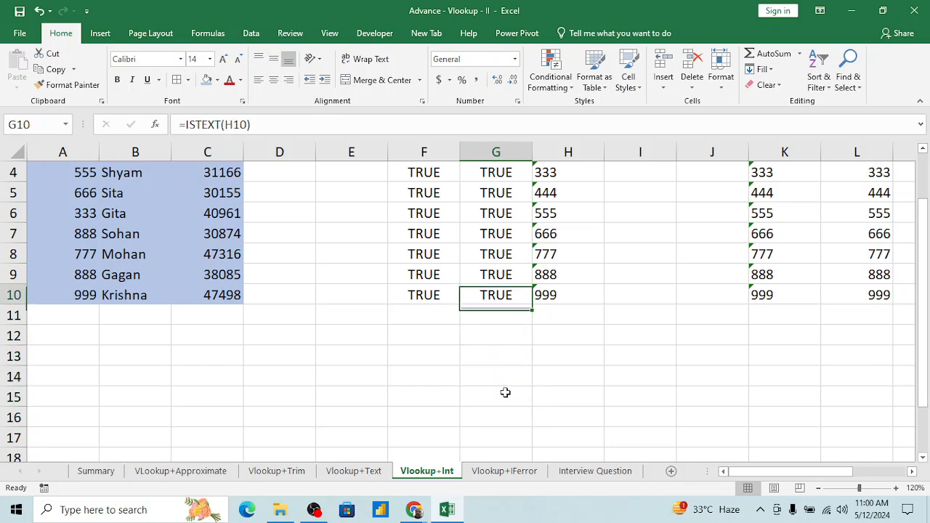
pyautogui.press('Down')
pyautogui.press('Down')
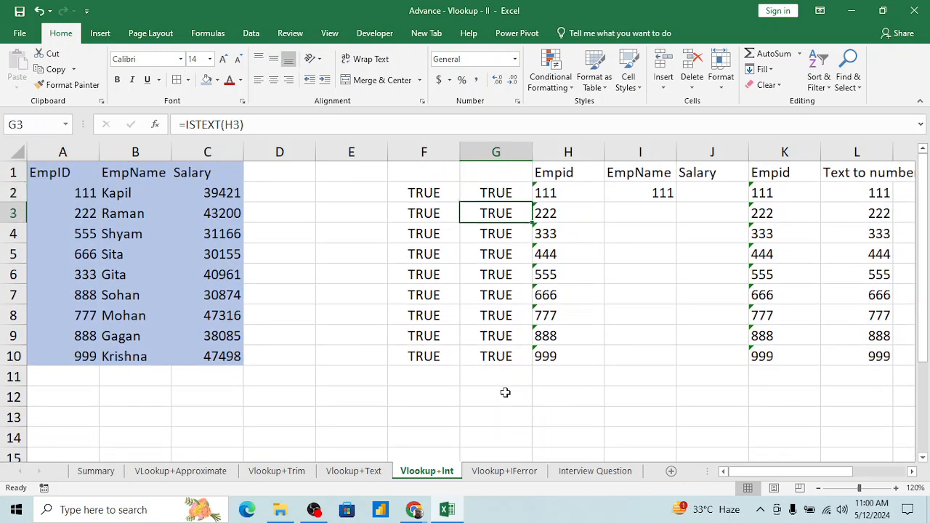
pyautogui.press('Right')
pyautogui.press('Left')
pyautogui.press('Up')
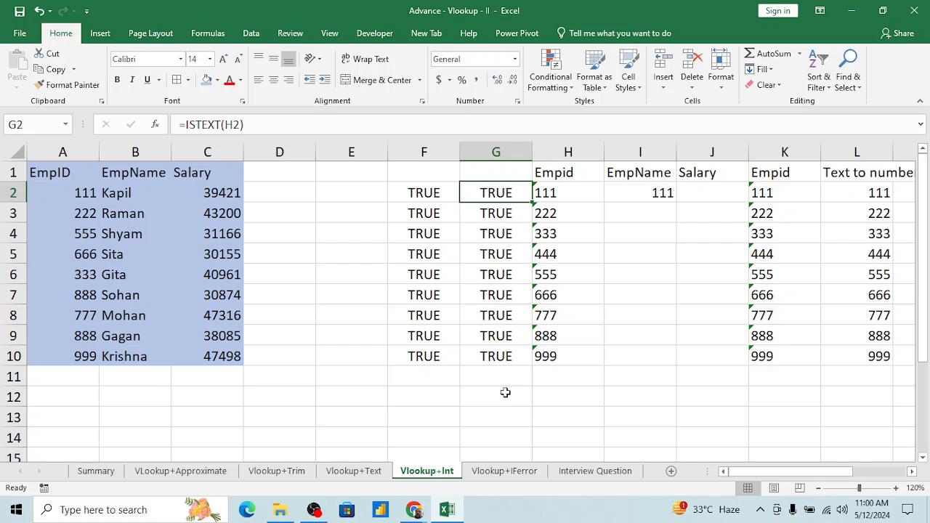
pyautogui.press('Right')
pyautogui.press('Right')
pyautogui.press('Down')
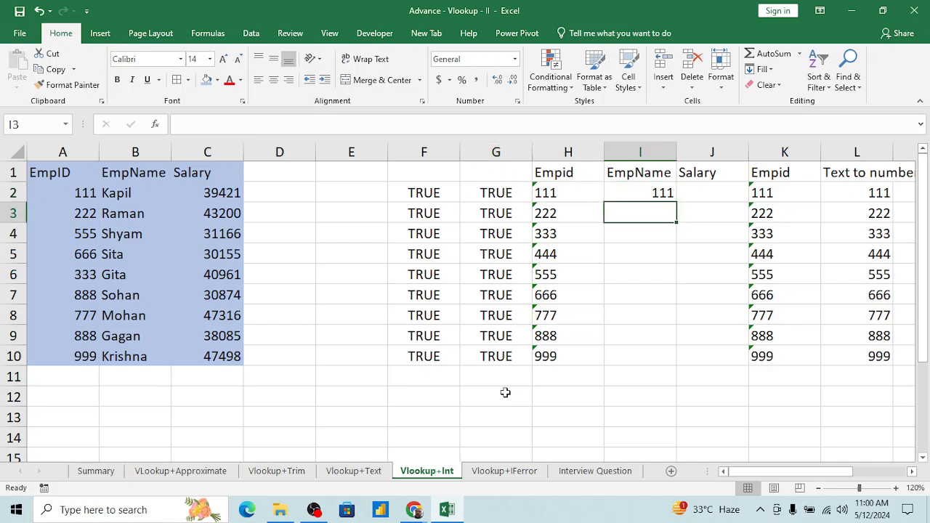
# Try the formula =VLOOKUP(H2*1,$A$1:$C$10,,0) in I2, leaving the column index blank.
pyautogui.press('Up')
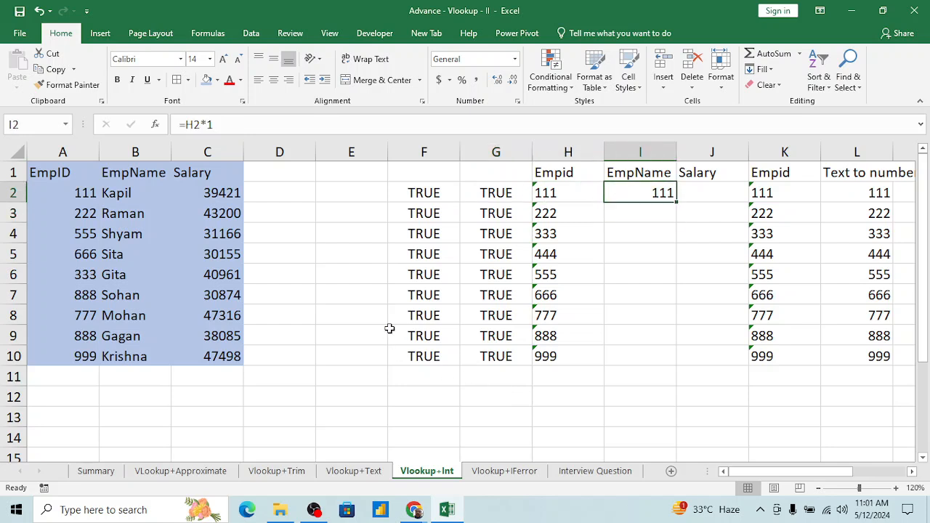
pyautogui.click(186, 125)
pyautogui.write('vl')
pyautogui.press('Tab')
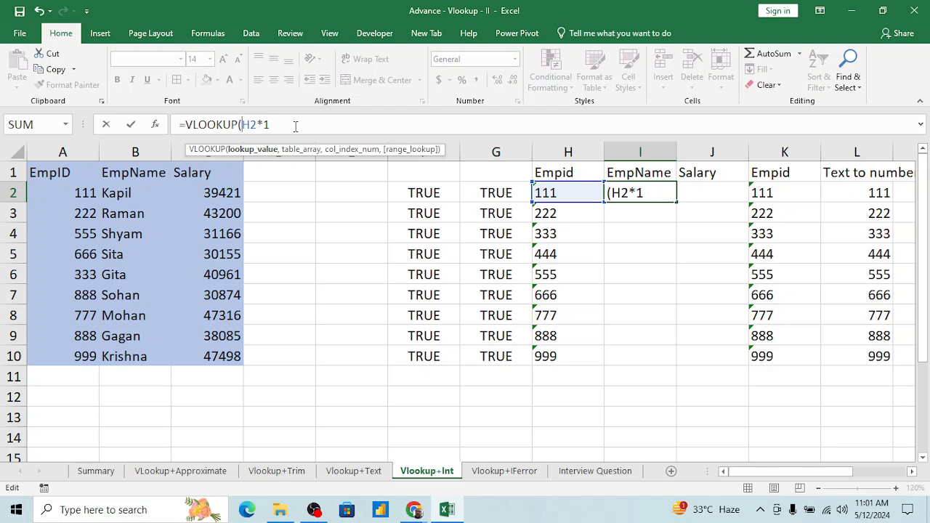
pyautogui.write(',')
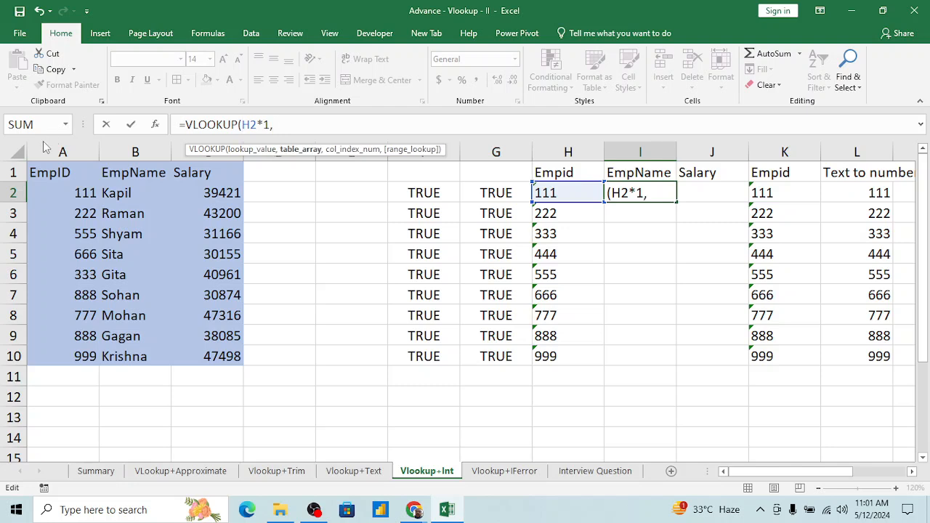
pyautogui.click(63, 175)
pyautogui.hotkey('ctrl', 'shift', 'Right')
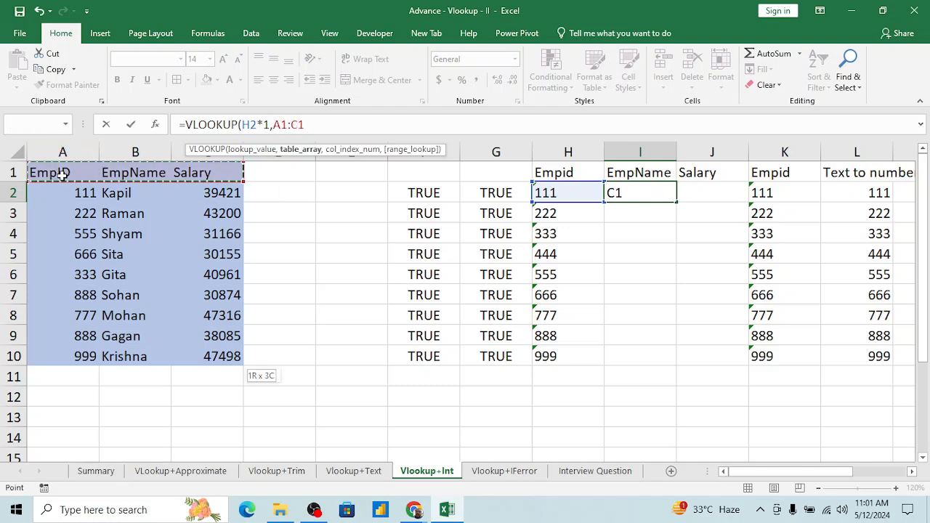
pyautogui.hotkey('ctrl', 'shift', 'Down')
pyautogui.press('F4')
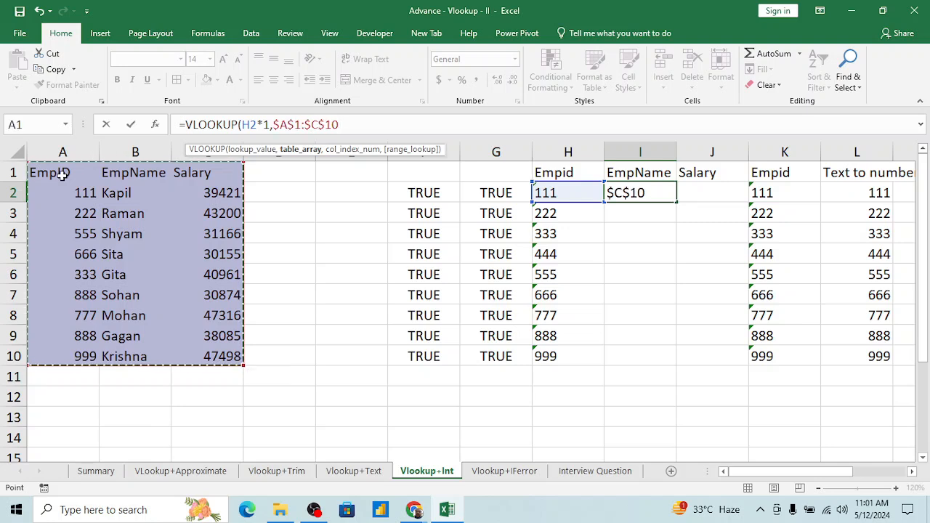
pyautogui.write(',,0,,0')
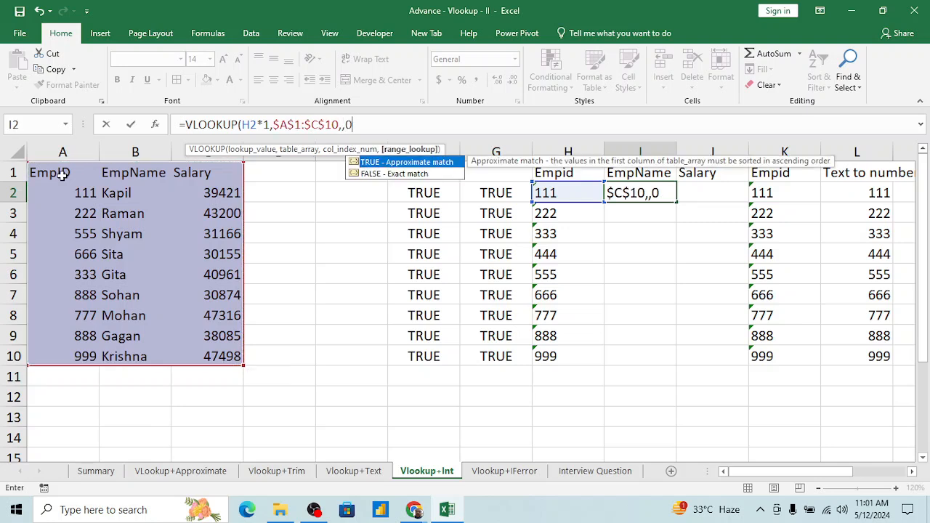
pyautogui.press('Return')
# Fill the trial lookup formula from I2 down through I10.
pyautogui.press('Up')
pyautogui.press('Left')
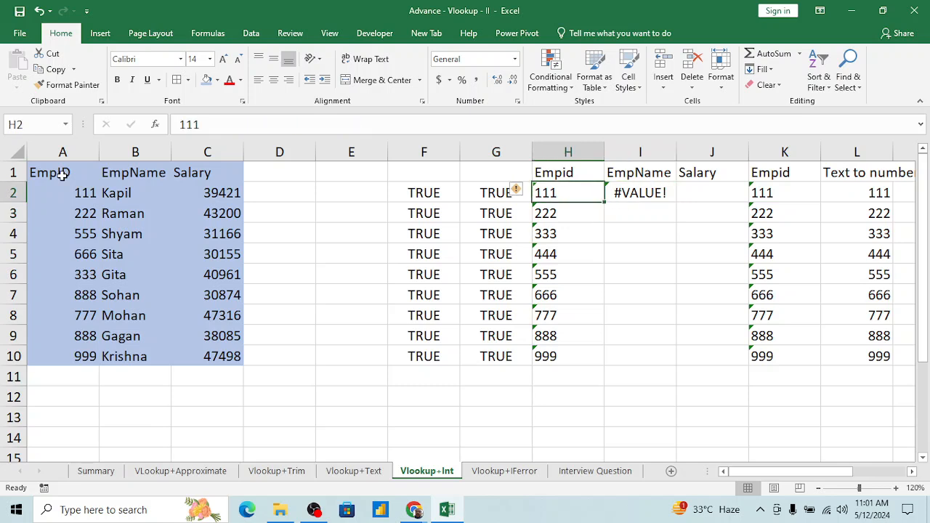
pyautogui.hotkey('ctrl', 'Down')
pyautogui.press('Right')
pyautogui.hotkey('ctrl', 'shift', 'Up')
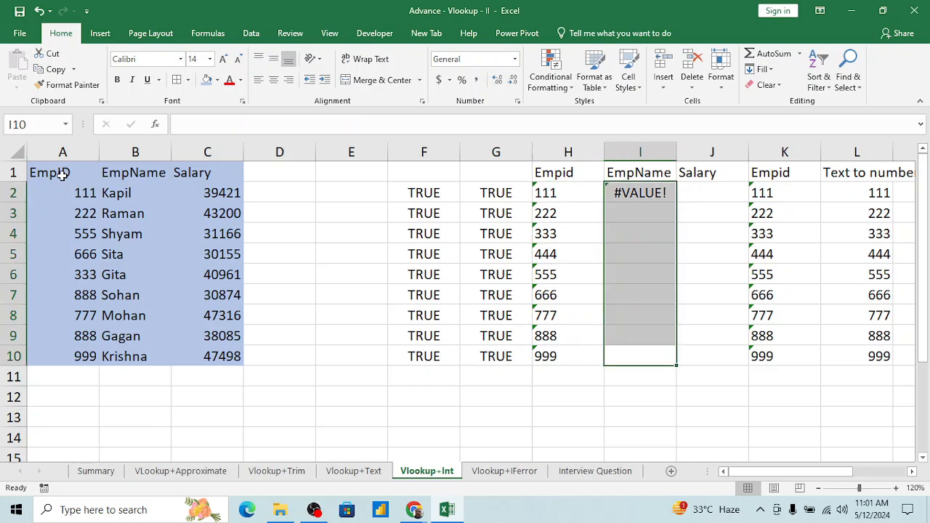
pyautogui.hotkey('ctrl', 'd')
pyautogui.hotkey('ctrl', 'Up')
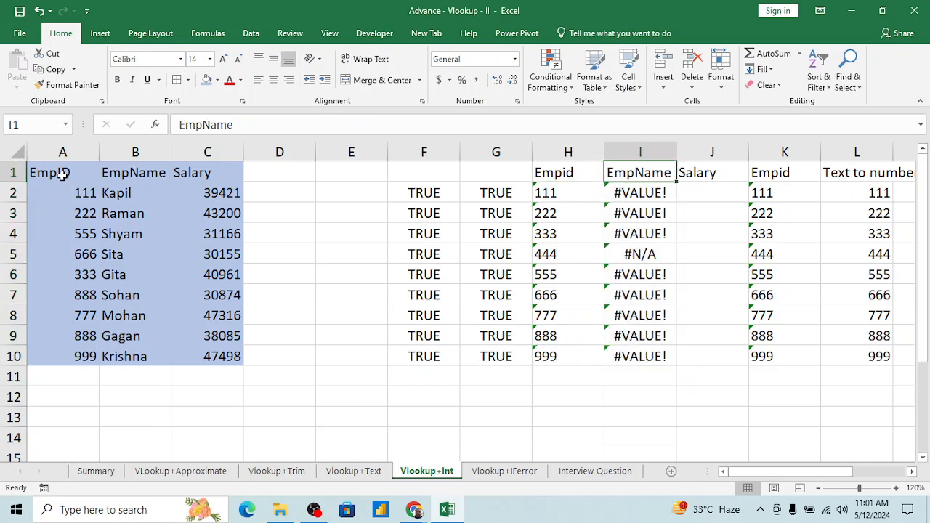
# Check the trial lookup results in the EmpName column and clear the formulas from I2:I10.
pyautogui.press('Down')
pyautogui.press('Down')
pyautogui.press('Down')
pyautogui.press('Down')
pyautogui.press('Up')
pyautogui.press('Up')
pyautogui.press('Up')
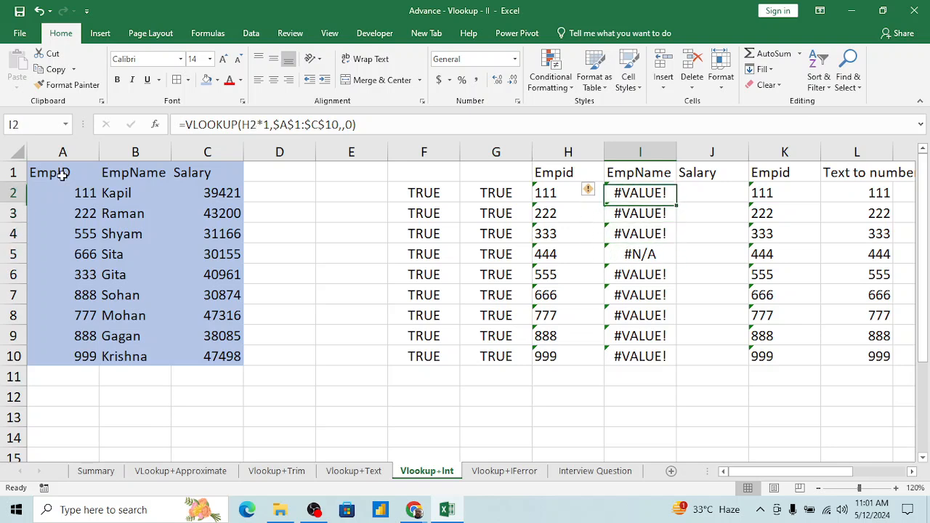
pyautogui.hotkey('ctrl', 'shift', 'Down')
pyautogui.press('Delete')
pyautogui.press('Right')
pyautogui.press('Left')
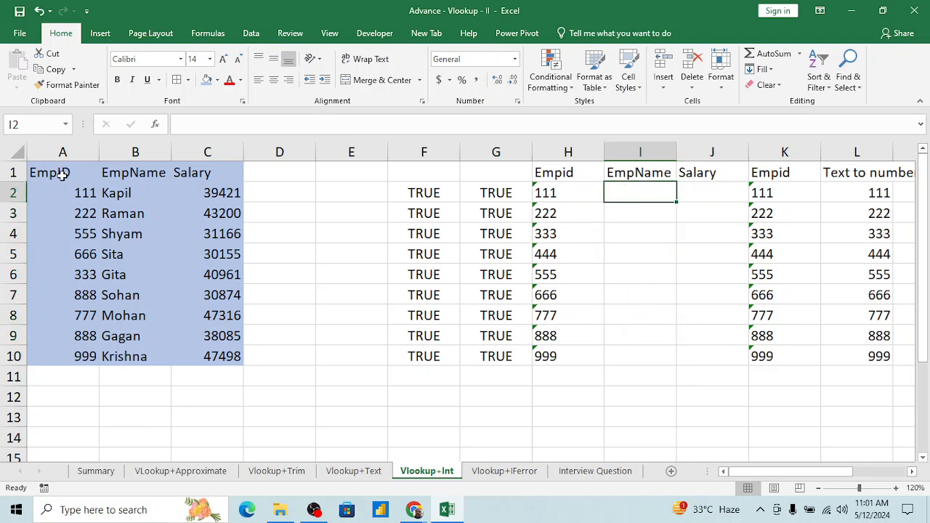
# Enter =VLOOKUP(H2*1,$A$1:$C$10,2,0) in I2 to look up the employee name from the text Empid.
pyautogui.write('=vl')
pyautogui.press('Tab')
pyautogui.press('Left')
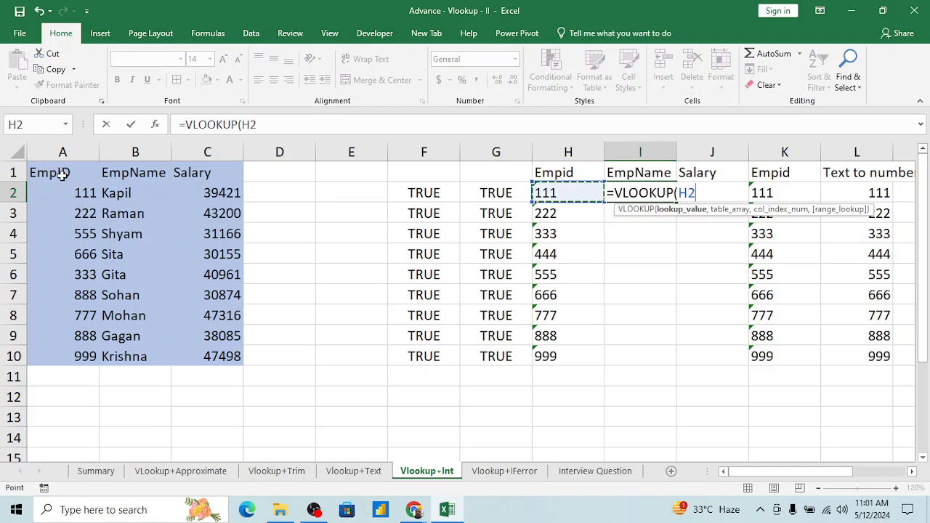
pyautogui.write('*1,')
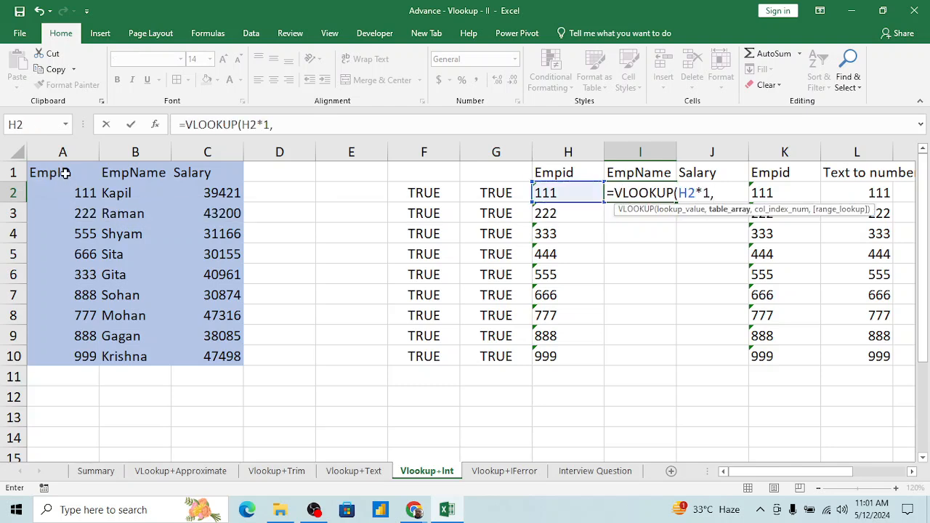
pyautogui.click(65, 173)
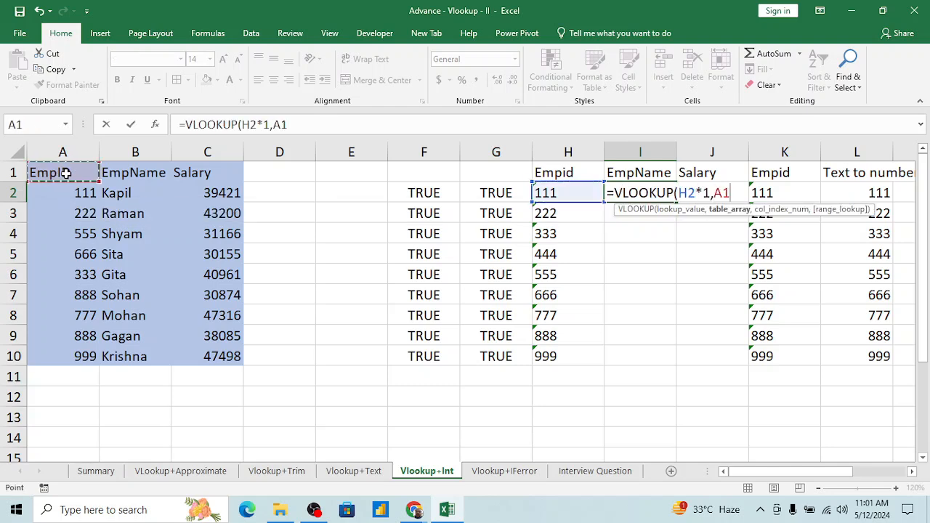
pyautogui.hotkey('ctrl', 'shift', 'Right')
pyautogui.hotkey('ctrl', 'shift', 'Down')
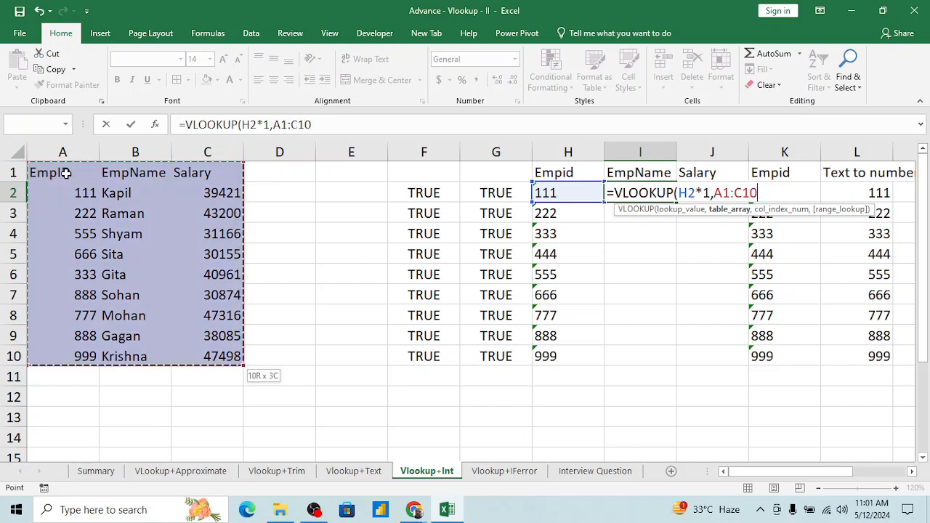
pyautogui.press('F4')
pyautogui.write(',')
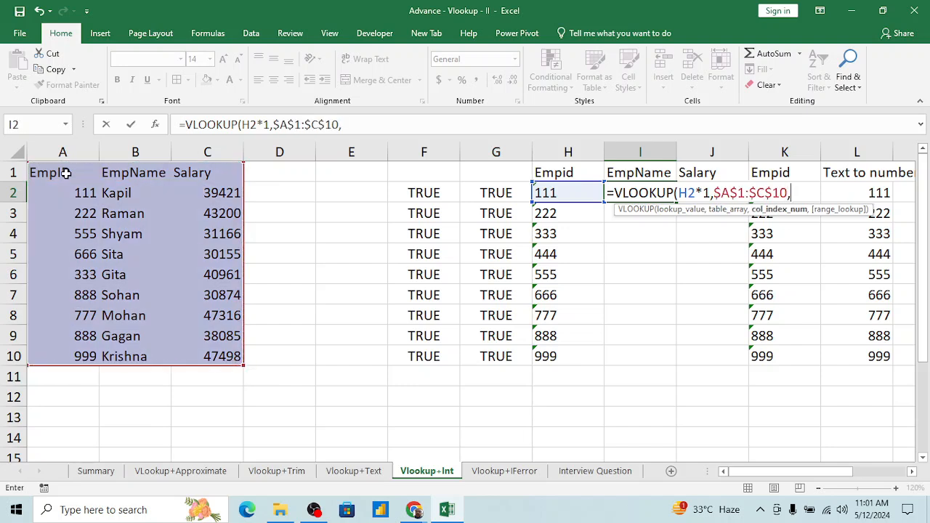
pyautogui.write('2,0')
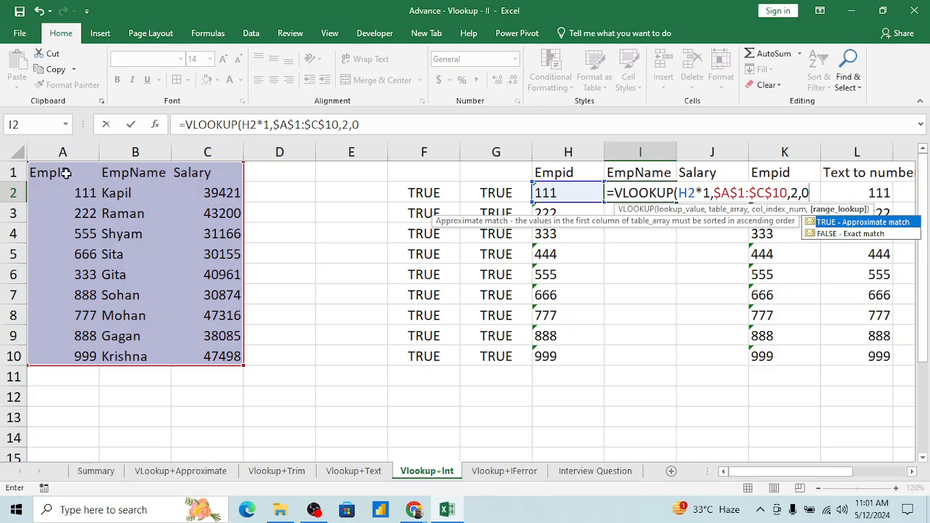
pyautogui.press('Return')
# Fill the EmpName lookup formula from I2 down through I10.
pyautogui.press('Left')
pyautogui.hotkey('ctrl', 'Down')
pyautogui.press('Right')
pyautogui.hotkey('ctrl', 'shift', 'Up')
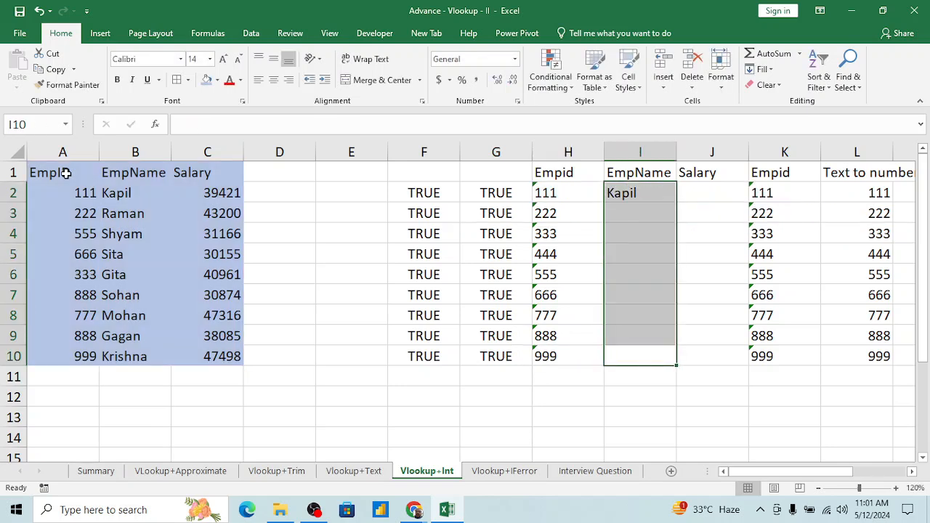
pyautogui.hotkey('ctrl', 'd')
pyautogui.press('Down')
pyautogui.press('Up')
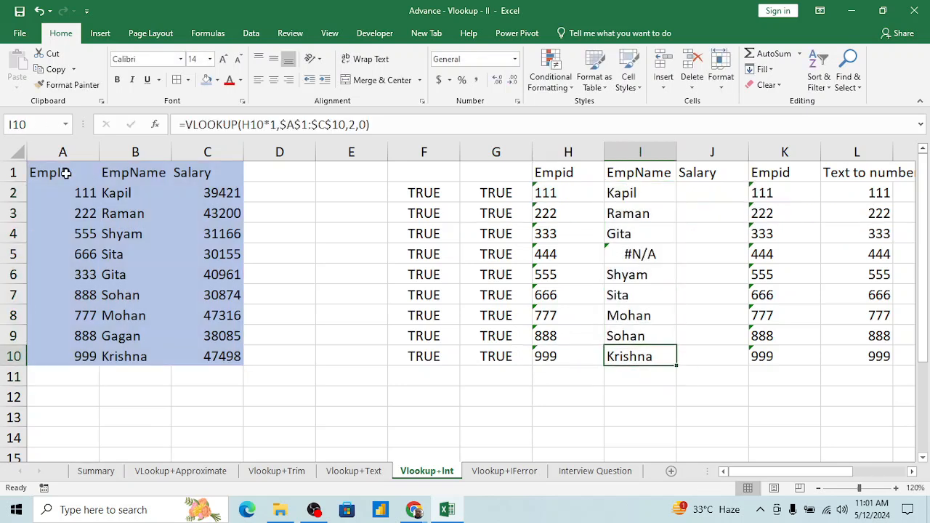
# Compare the Empid in H5 with the EmpIDs in column A to examine the lookup result in I5.
pyautogui.press('Up')
pyautogui.press('Up')
pyautogui.press('Up')
pyautogui.press('Up')
pyautogui.press('Up')
pyautogui.press('Up')
pyautogui.press('Left')
pyautogui.press('Down')
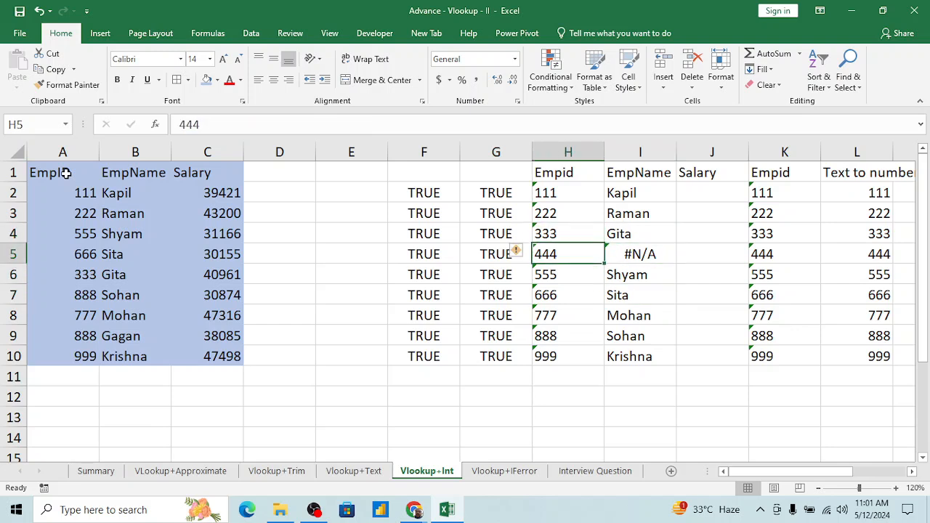
pyautogui.press('Left')
pyautogui.press('Left')
pyautogui.press('Home')
pyautogui.press('Up')
pyautogui.press('Up')
pyautogui.press('Up')
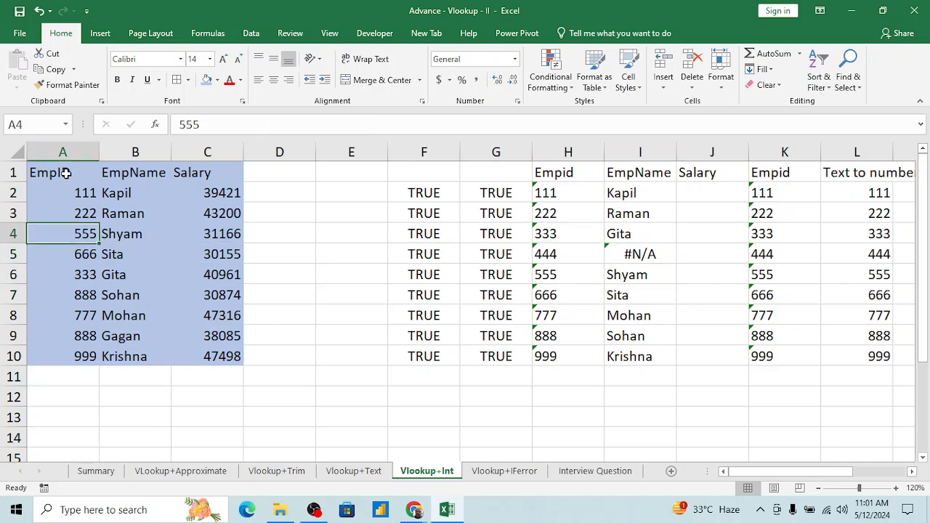
pyautogui.hotkey('ctrl', 'Down')
pyautogui.press('Down')
pyautogui.press('Up')
pyautogui.press('Up')
pyautogui.press('Up')
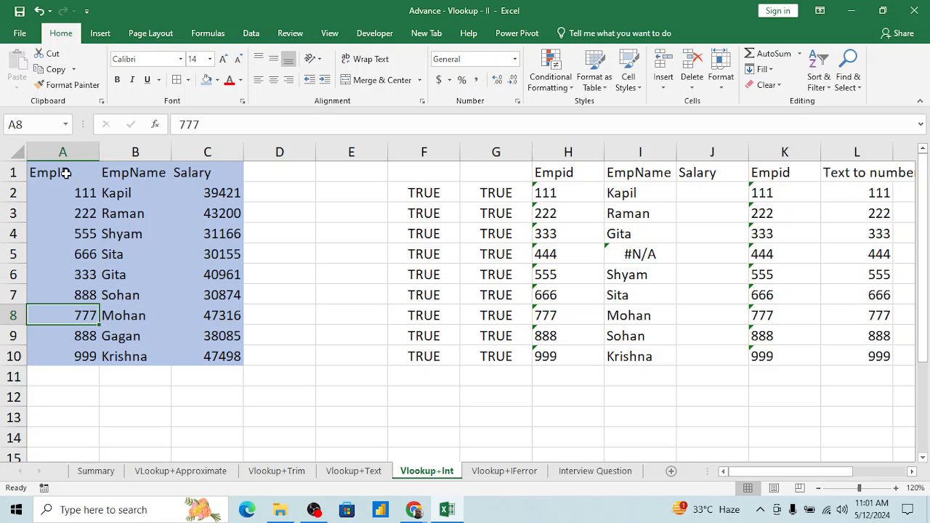
pyautogui.hotkey('ctrl', 'Up')
pyautogui.press('Down')
pyautogui.press('Down')
pyautogui.press('Down')
pyautogui.press('Down')
pyautogui.press('Right')
pyautogui.press('Right')
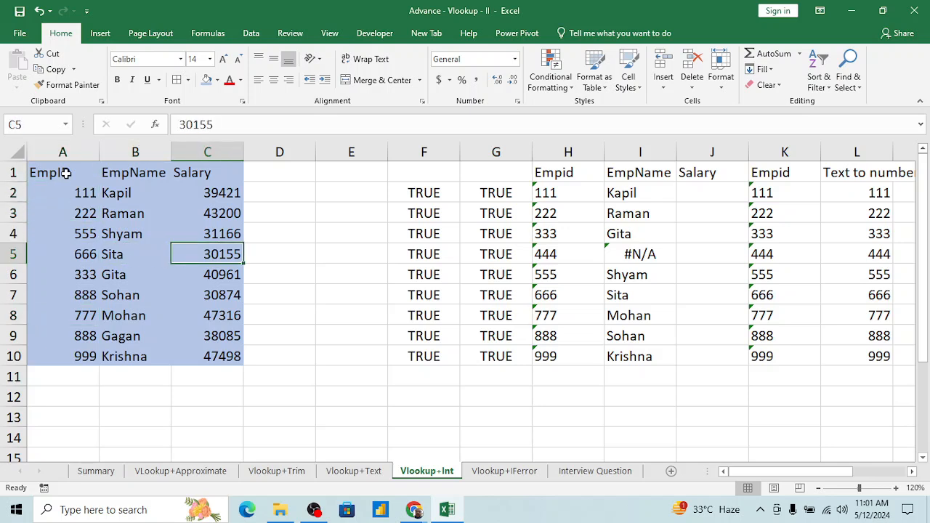
pyautogui.press('Right')
pyautogui.press('Right')
pyautogui.press('Right')
pyautogui.press('Right')
pyautogui.press('Right')
pyautogui.press('Right')
pyautogui.press('Right')
pyautogui.press('Left')
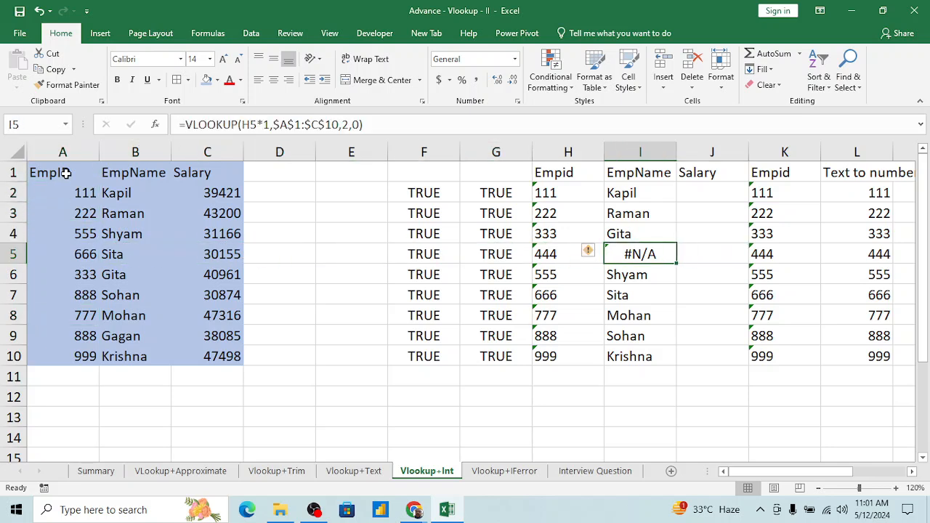
# Enter =VLOOKUP(--(H2),$A$1:$C$10,2,0) in J2, converting the text Empid to a number with a double minus.
pyautogui.press('Up')
pyautogui.press('Up')
pyautogui.press('Up')
pyautogui.press('Up')
pyautogui.press('Right')
pyautogui.press('Down')
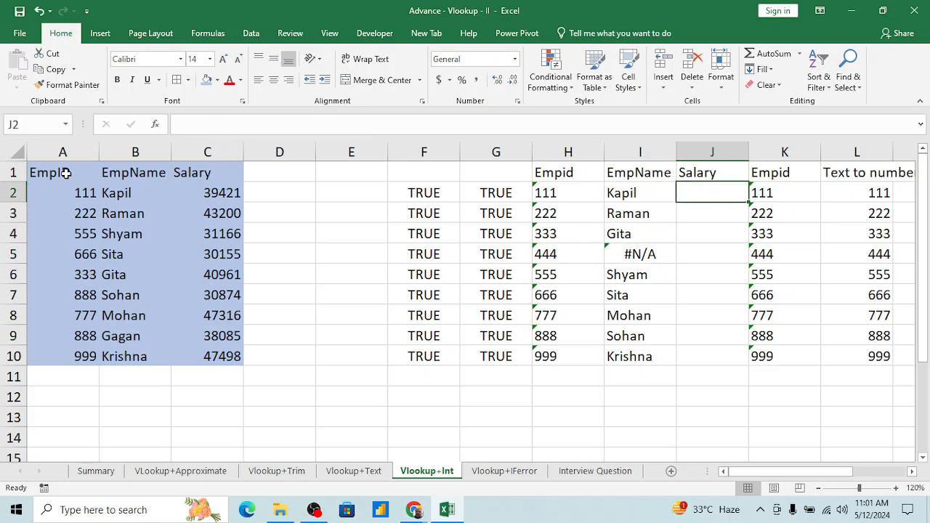
pyautogui.write('=vl')
pyautogui.press('Tab')
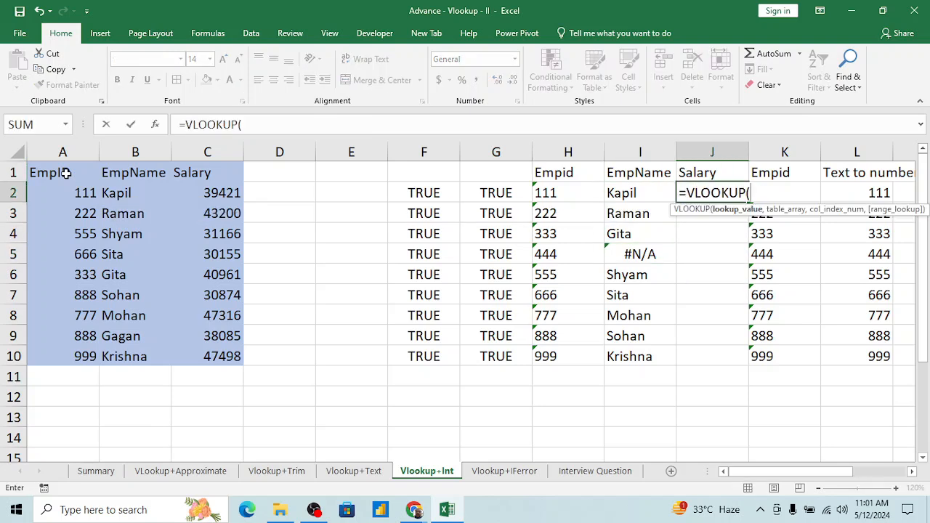
pyautogui.write('--(')
pyautogui.click(552, 192)
pyautogui.write(')')
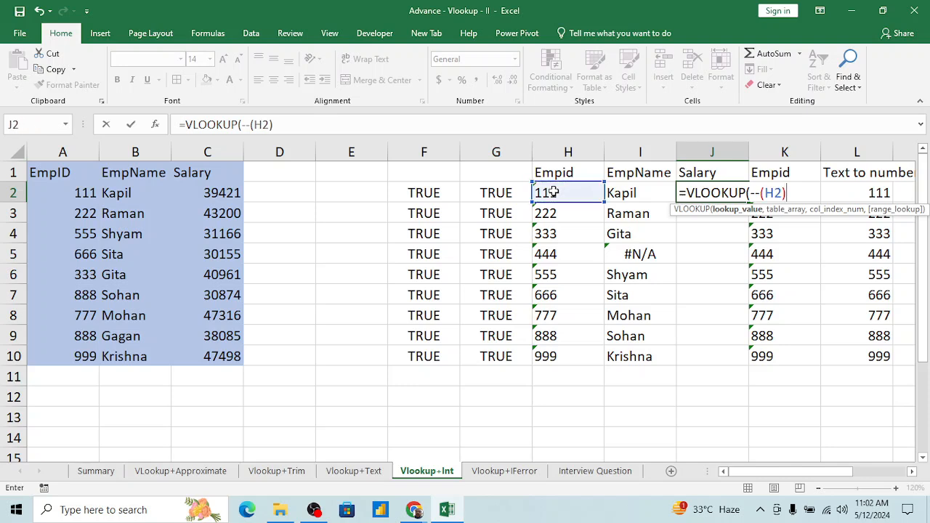
pyautogui.write(',')
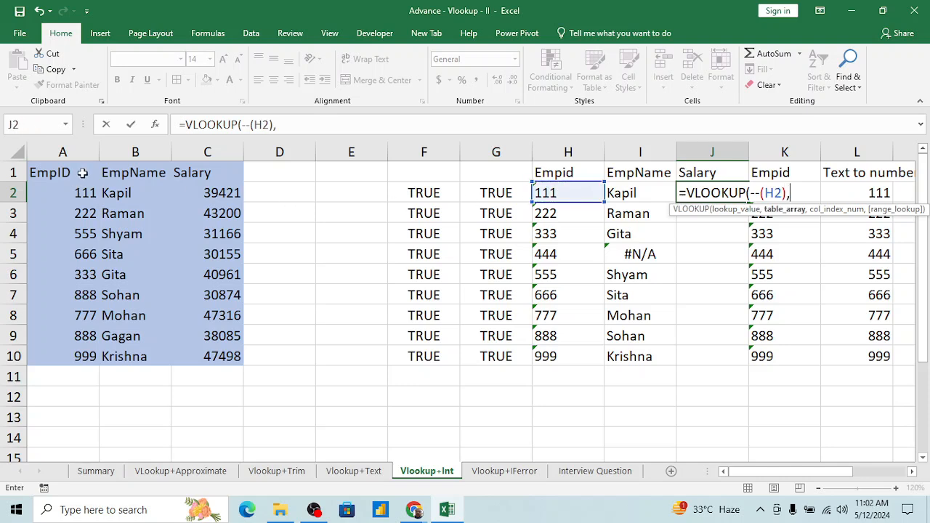
pyautogui.moveTo(64, 171); pyautogui.dragTo(240, 360)
pyautogui.press('F4')
pyautogui.write(',')
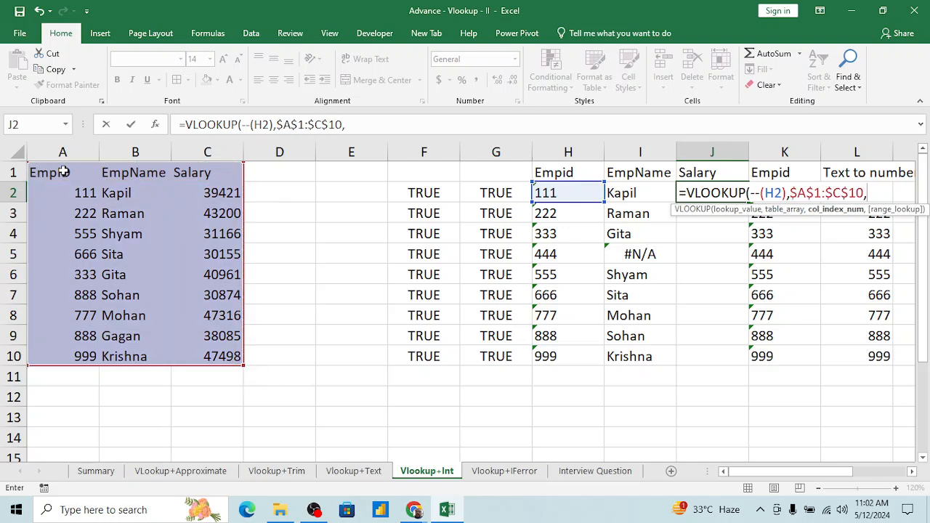
pyautogui.write('2,0')
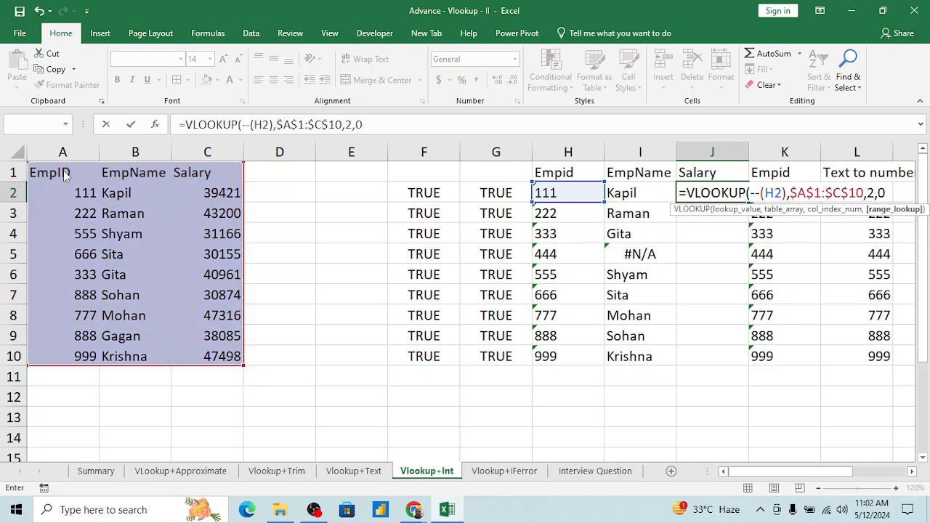
pyautogui.press('Return')
# Set the column index of the J2 lookup formula to 3 so that it returns the salary.
pyautogui.press('Return')
pyautogui.press('Up')
pyautogui.press('Left')
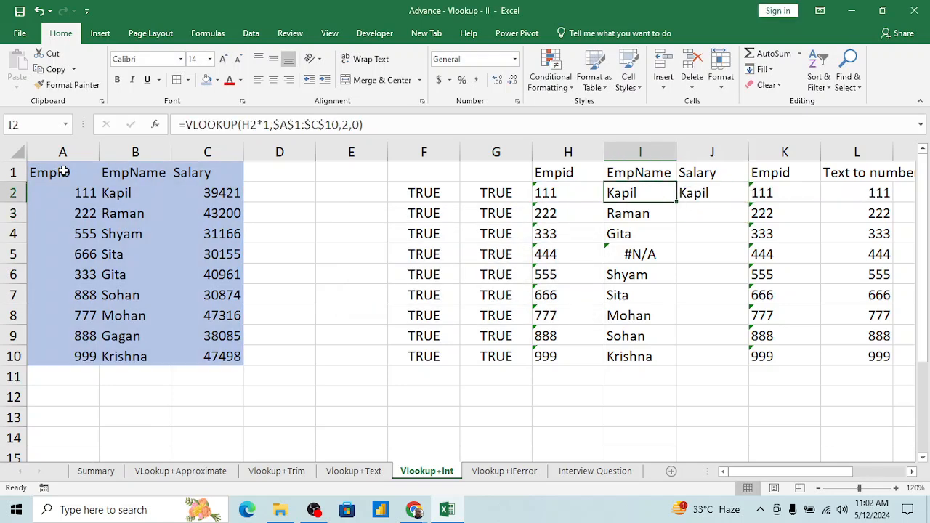
pyautogui.press('Right')
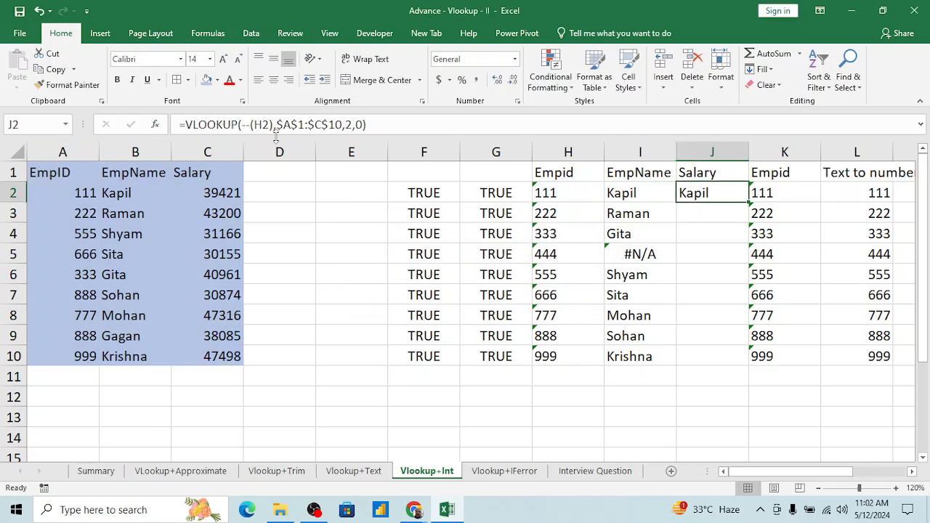
pyautogui.click(347, 125)
pyautogui.press('Delete')
pyautogui.write('3')
pyautogui.press('Return')
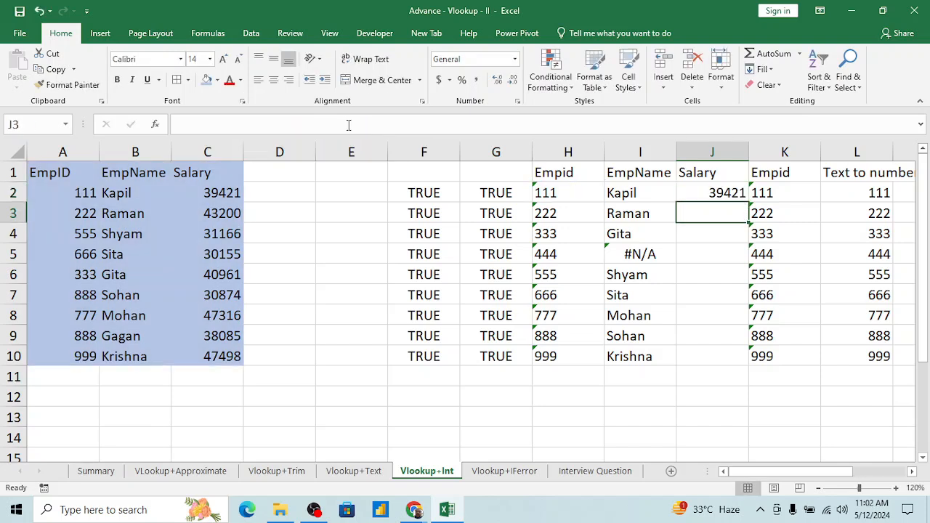
# Fill the Salary lookup formula from J2 down through J10.
pyautogui.press('Down')
pyautogui.press('Left')
pyautogui.hotkey('ctrl', 'Down')
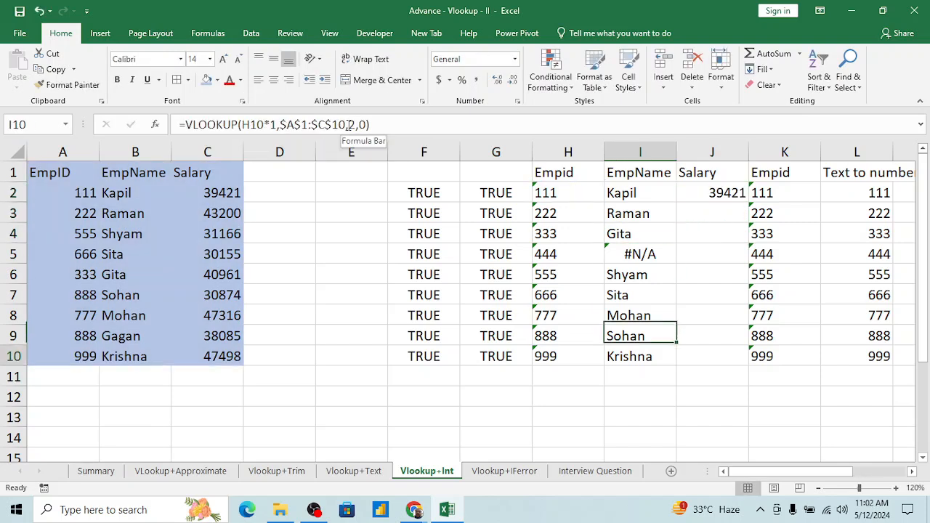
pyautogui.press('Right')
pyautogui.hotkey('ctrl', 'shift', 'Up')
pyautogui.hotkey('ctrl', 'd')
pyautogui.hotkey('ctrl', 'shift', 'Down')
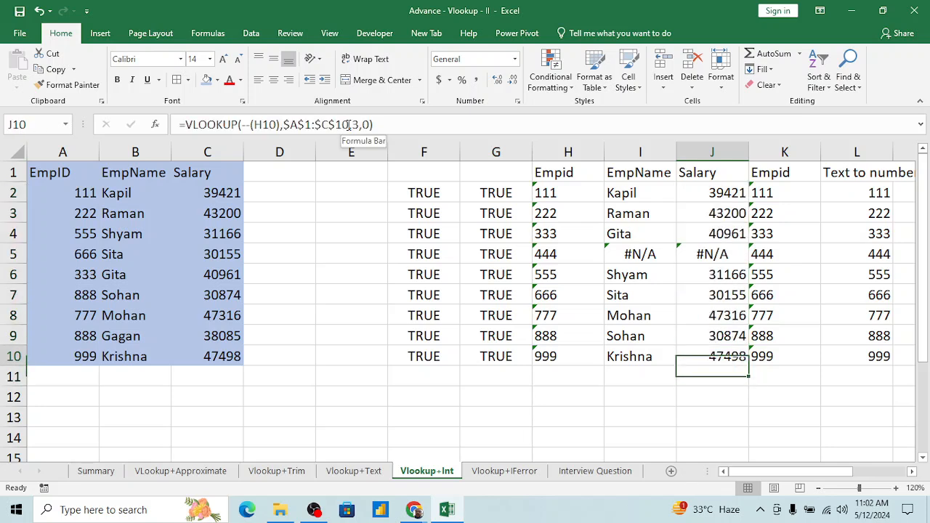
# Insert a blank column at K, between the Salary lookup results and the second Empid column.
pyautogui.press('Up')
pyautogui.press('Right')
pyautogui.hotkey('ctrl', 'space')
pyautogui.hotkey('ctrl', 'shift', '+')
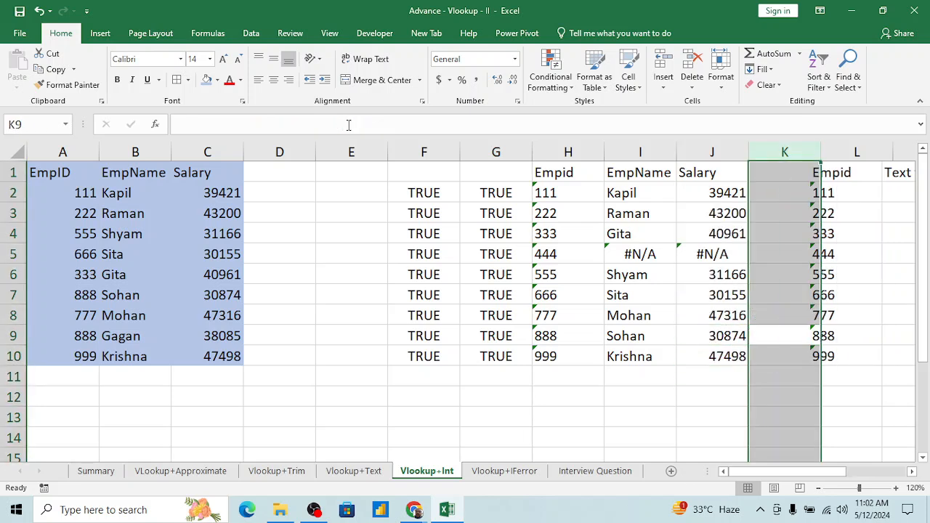
# Make the Empid, EmpName and Salary headers in H1:J1 bold.
pyautogui.press('Left')
pyautogui.hotkey('ctrl', 'Up')
pyautogui.press('Left')
pyautogui.press('Left')
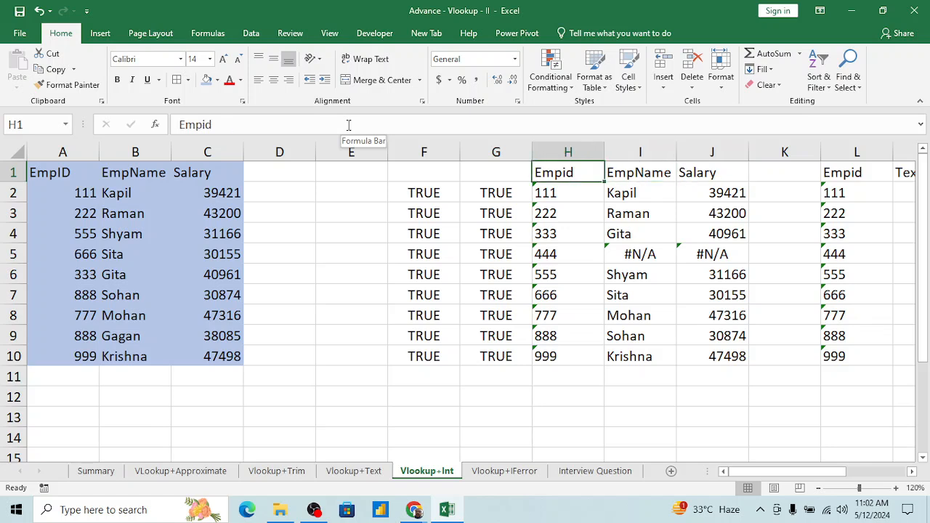
pyautogui.hotkey('ctrl', 'shift', 'Right')
pyautogui.hotkey('ctrl', 'b')
# Compare the EmpName lookup formulas in I3 and I6 with the Salary lookup formulas in J3 and J6.
pyautogui.press('Right')
pyautogui.press('Right')
pyautogui.press('Down')
pyautogui.press('Down')
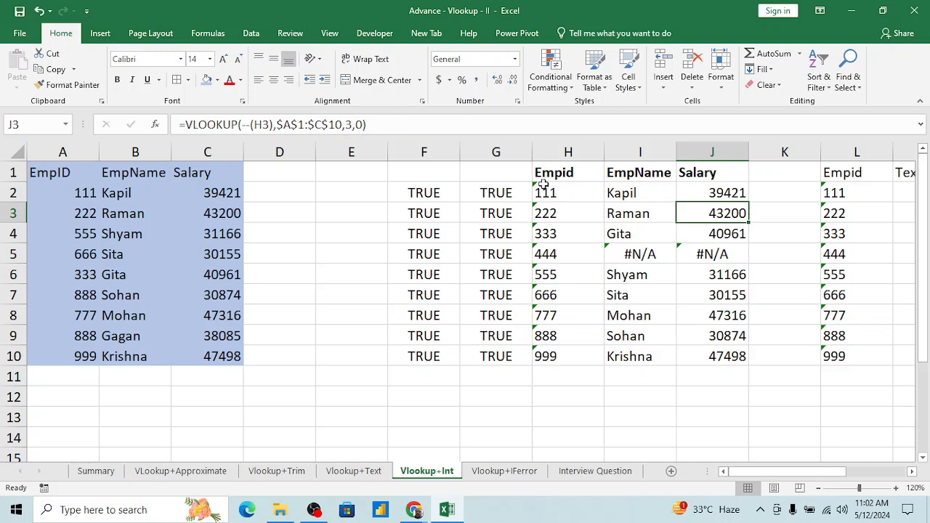
pyautogui.click(618, 221)
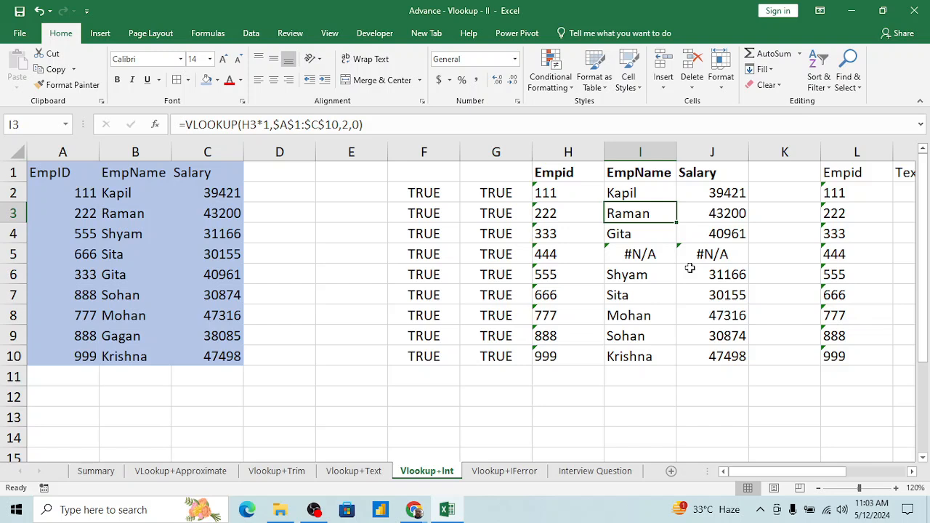
pyautogui.click(660, 280)
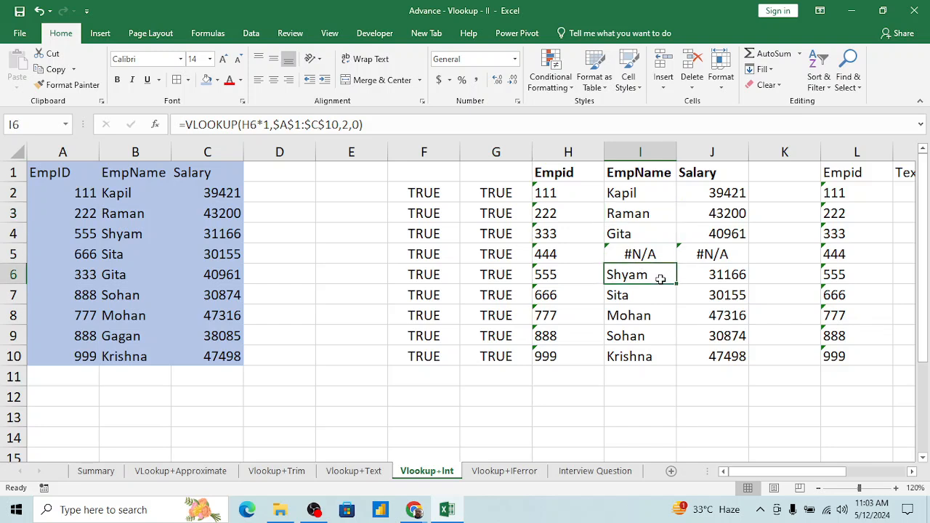
pyautogui.click(719, 275)
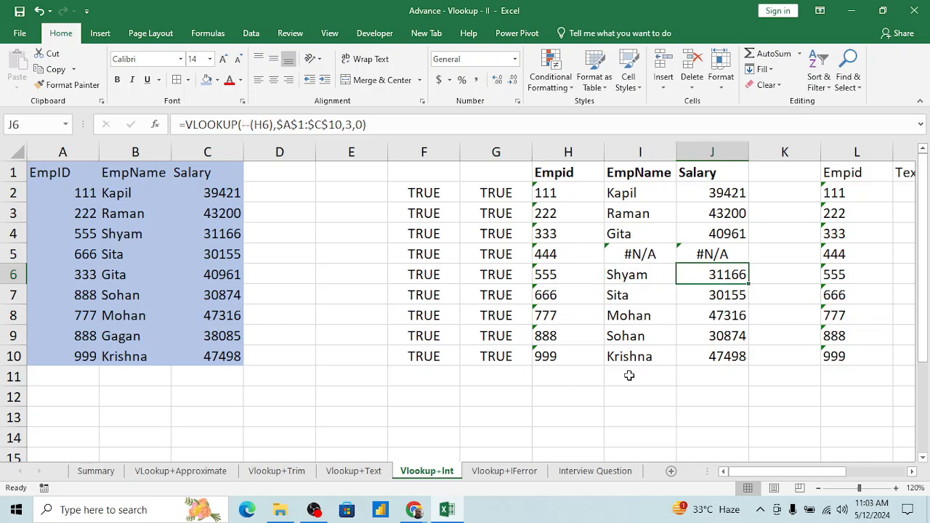
# Switch to the Vlookup+IFerror sheet and review the mixed IDs and names listed in F4:F10.
pyautogui.click(503, 471)
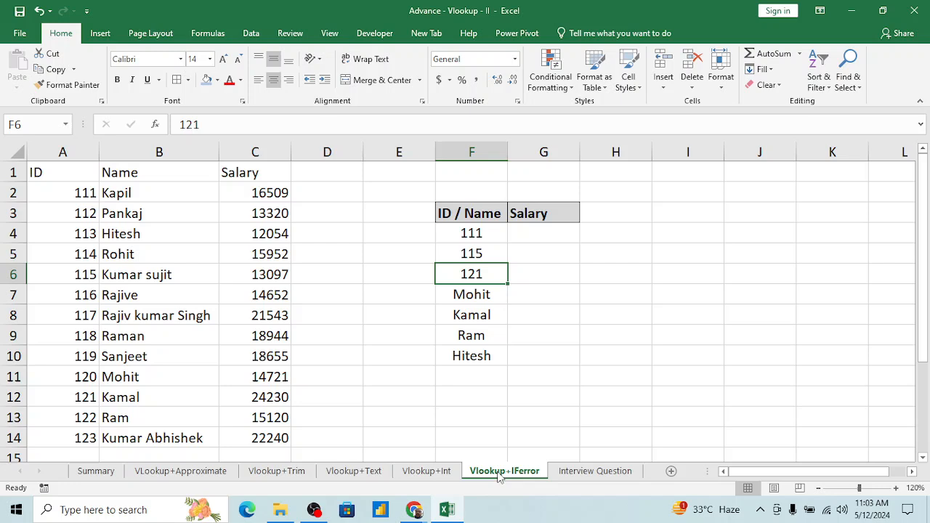
pyautogui.click(480, 295)
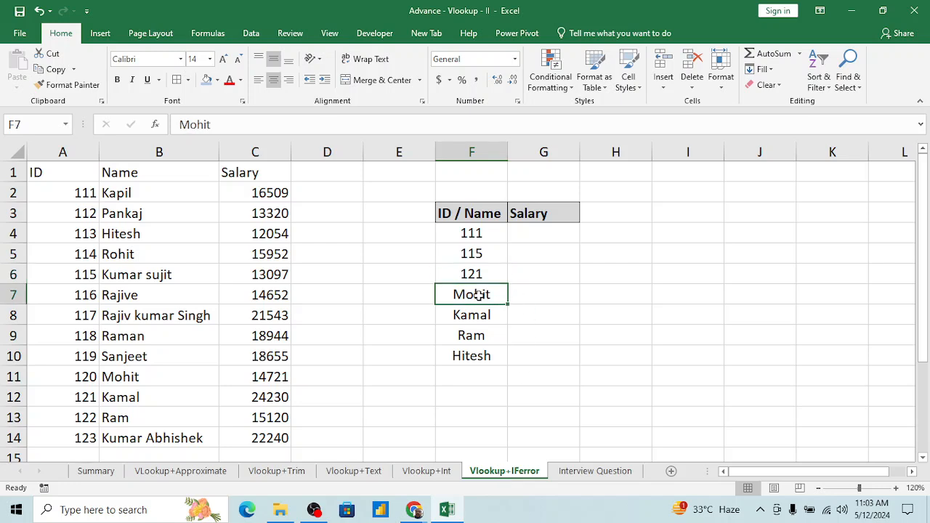
pyautogui.press('Up')
pyautogui.press('Up')
pyautogui.press('Up')
pyautogui.press('Up')
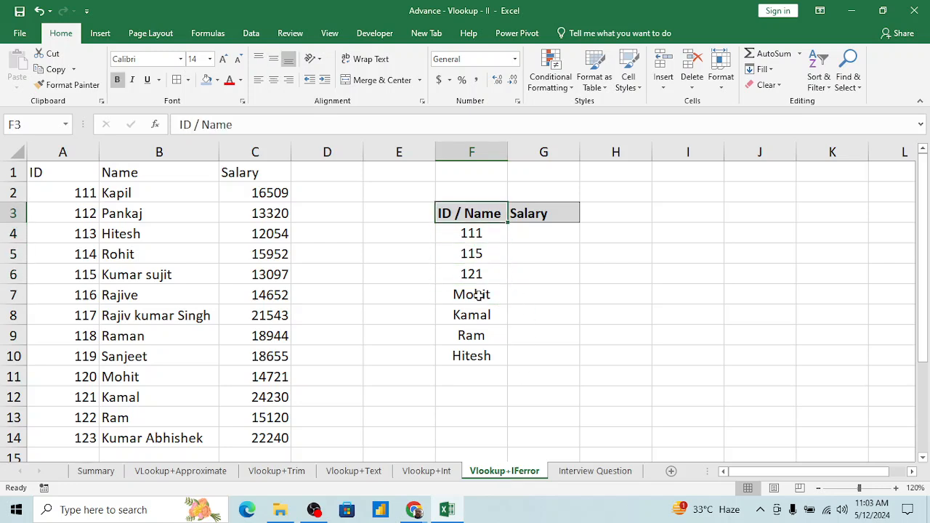
pyautogui.press('Down')
pyautogui.hotkey('shift', 'Down')
pyautogui.hotkey('shift', 'Down')
pyautogui.hotkey('shift', 'Down')
pyautogui.hotkey('shift', 'Down')
pyautogui.hotkey('shift', 'Down')
pyautogui.hotkey('shift', 'Down')
pyautogui.press('Down')
pyautogui.press('Down')
pyautogui.press('Down')
pyautogui.press('Down')
pyautogui.press('Down')
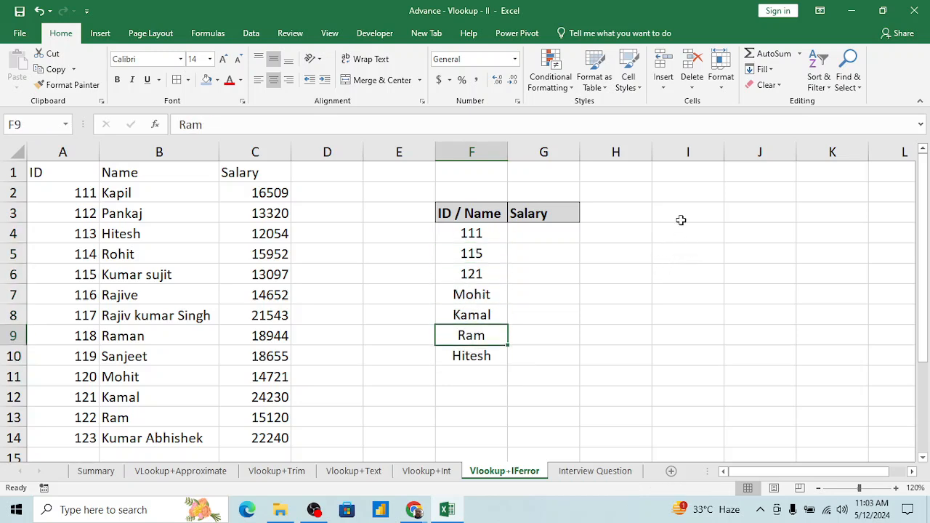
# Copy the Salary header from G3 to J3.
pyautogui.click(557, 212)
pyautogui.hotkey('ctrl', 'c')
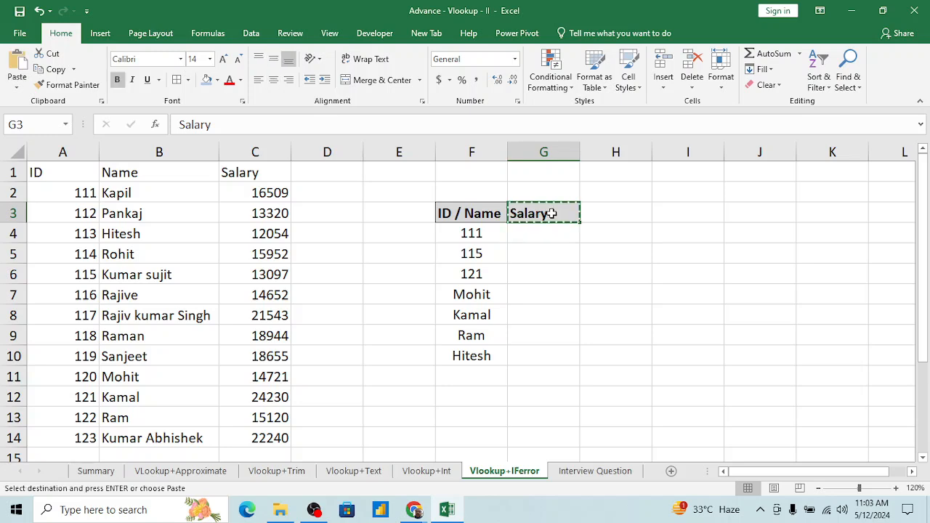
pyautogui.press('Right')
pyautogui.press('Right')
pyautogui.press('Right')
pyautogui.press('Return')
# Copy the ID / Name header from F3 to I3, beside the copied Salary header.
pyautogui.press('Left')
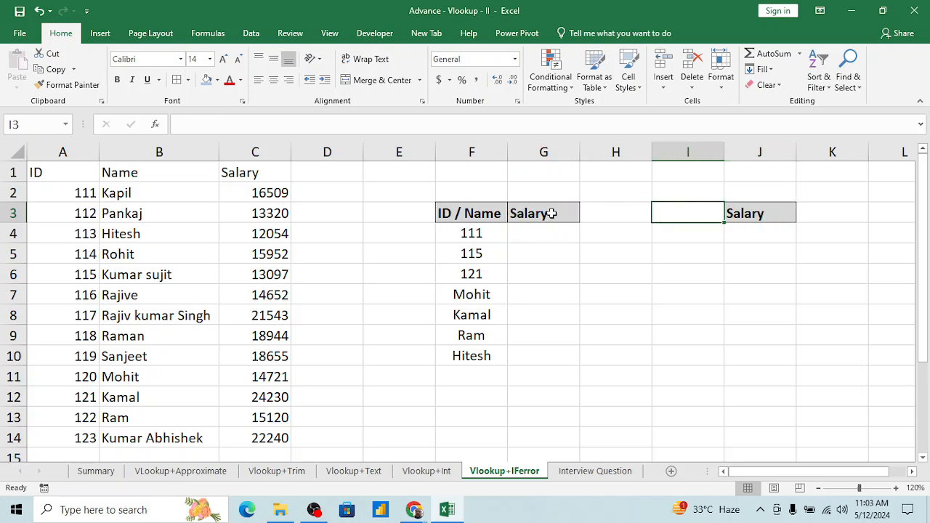
pyautogui.press('Left')
pyautogui.press('Left')
pyautogui.press('Left')
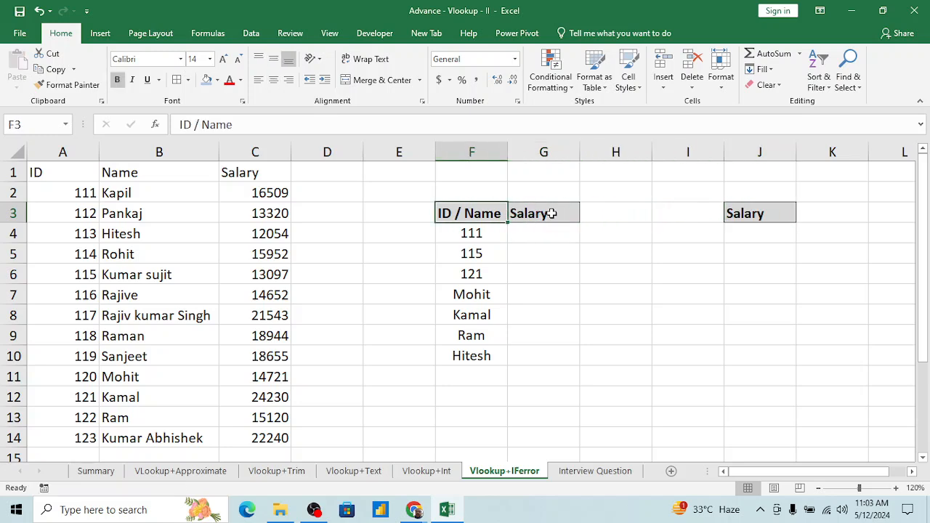
pyautogui.hotkey('ctrl', 'c')
pyautogui.press('Right')
pyautogui.press('Right')
pyautogui.press('Right')
pyautogui.press('Return')
# Examine the ID, Name and Salary columns at the start of the source table.
pyautogui.press('Right')
pyautogui.press('Down')
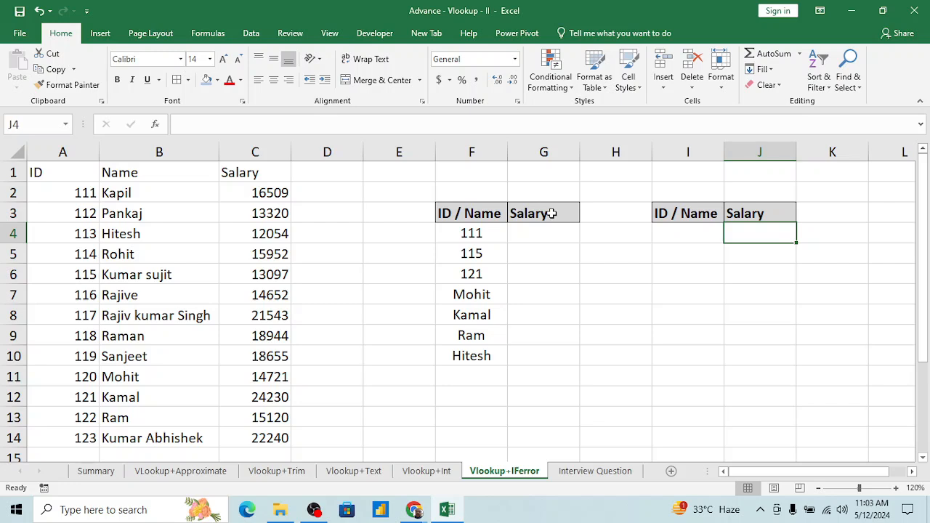
pyautogui.press('Home')
pyautogui.hotkey('ctrl', 'Up')
pyautogui.press('Down')
pyautogui.hotkey('shift', 'Right')
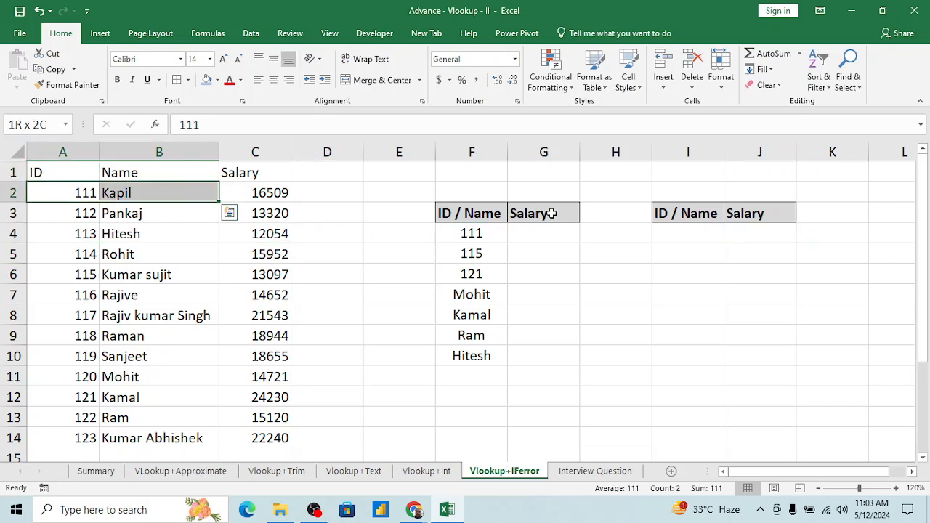
pyautogui.hotkey('shift', 'Right')
pyautogui.press('Up')
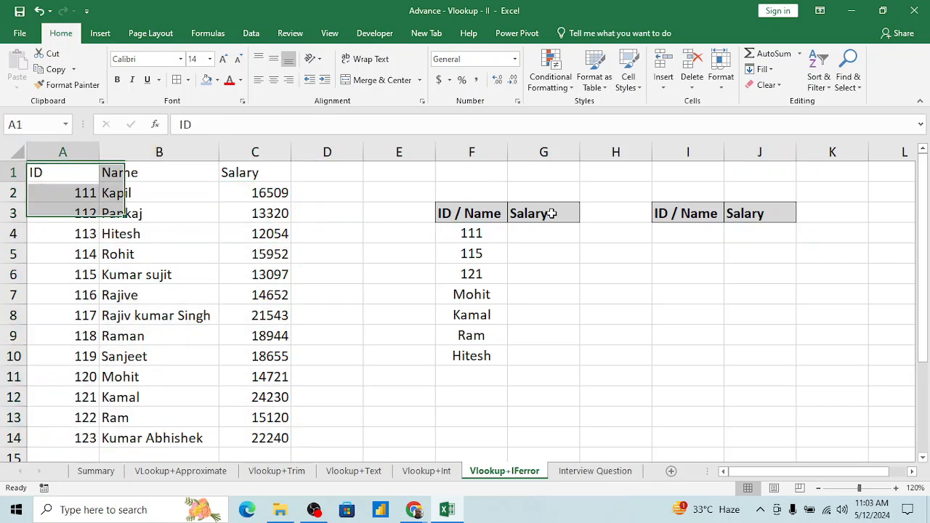
pyautogui.press('Down')
# Enter the ID 111 in I4 as the lookup value.
pyautogui.press('Right')
pyautogui.press('Right')
pyautogui.press('Right')
pyautogui.press('Right')
pyautogui.press('Right')
pyautogui.press('Right')
pyautogui.press('Right')
pyautogui.press('Right')
pyautogui.press('Down')
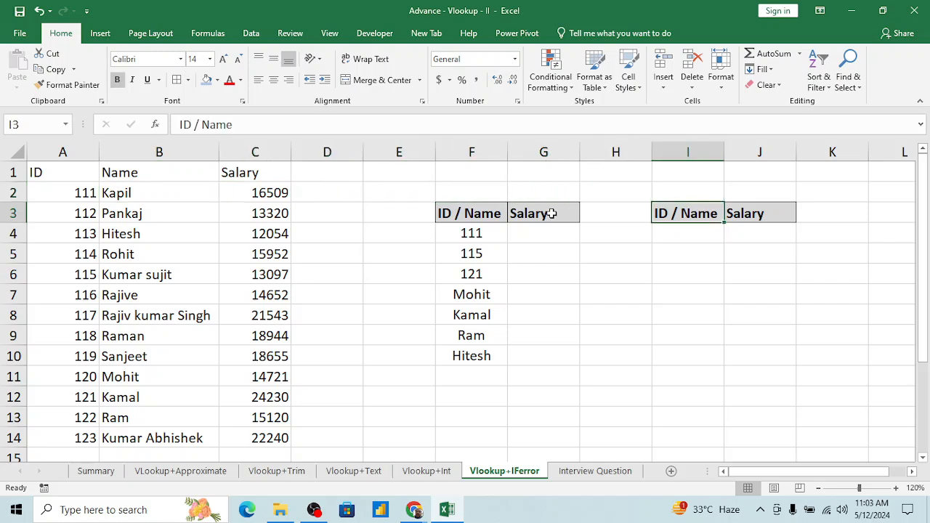
pyautogui.press('Down')
pyautogui.write('111')
pyautogui.press('Tab')
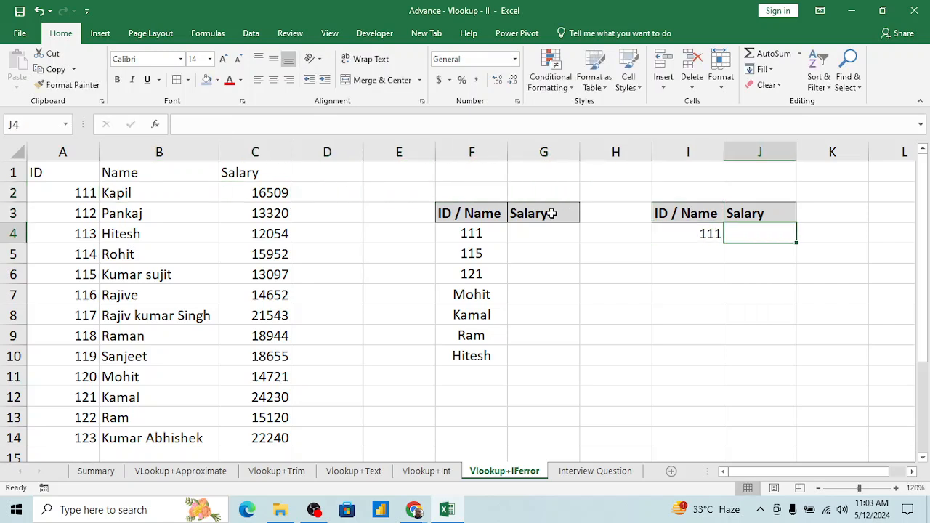
# Enter =VLOOKUP(I4,$A$1:$C$14,3,0) in J4 to return the salary by exact match.
pyautogui.write('=vlookup(')
pyautogui.press('Left')
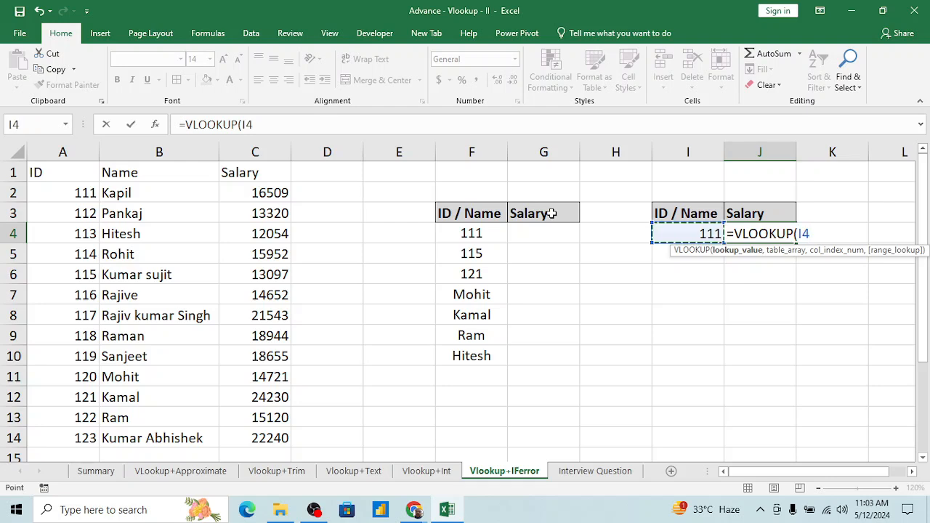
pyautogui.write(',')
pyautogui.press('Left')
pyautogui.press('Left')
pyautogui.press('Left')
pyautogui.press('Left')
pyautogui.press('Left')
pyautogui.press('Left')
pyautogui.press('Left')
pyautogui.press('Left')
pyautogui.press('Left')
pyautogui.press('Up')
pyautogui.press('Up')
pyautogui.press('Up')
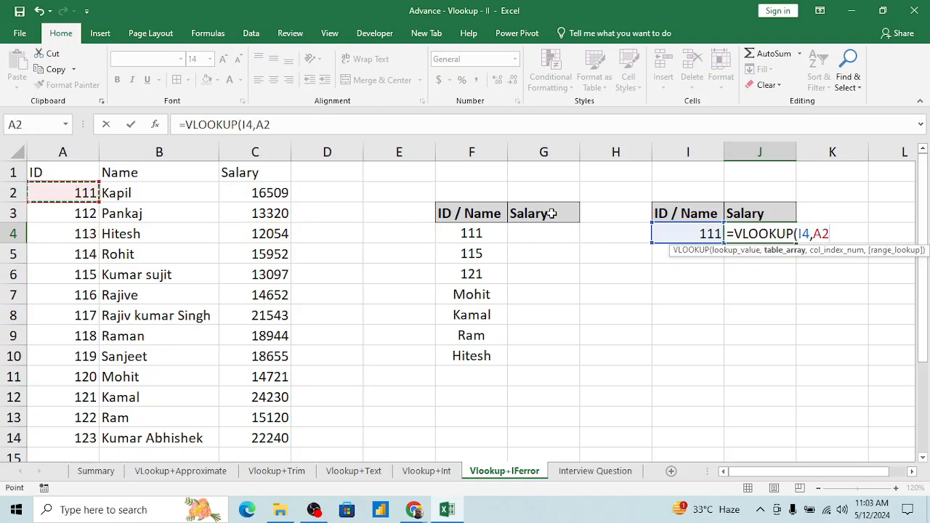
pyautogui.hotkey('shift', 'Right')
pyautogui.hotkey('shift', 'Right')
pyautogui.hotkey('ctrl', 'shift', 'Down')
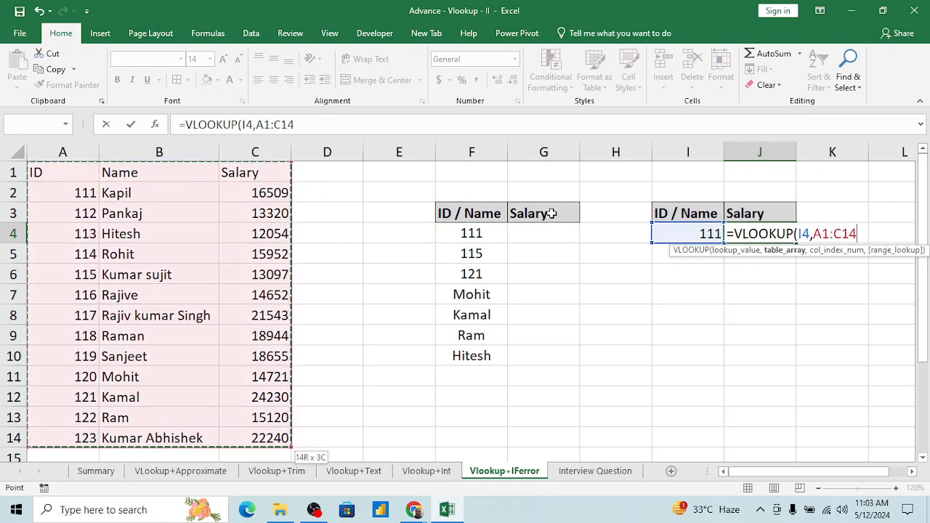
pyautogui.press('F4')
pyautogui.write(',')
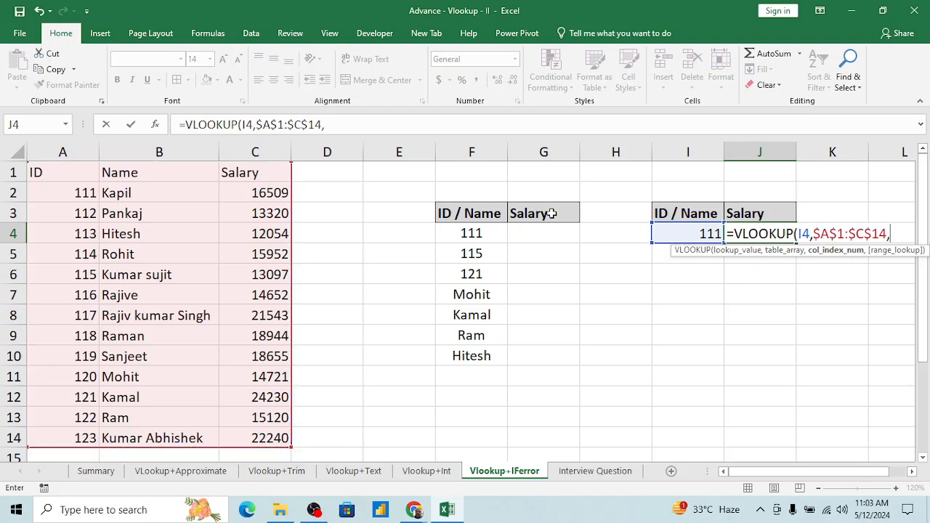
pyautogui.write('30')
pyautogui.press('BackSpace')
pyautogui.write(',0')
pyautogui.press('Return')
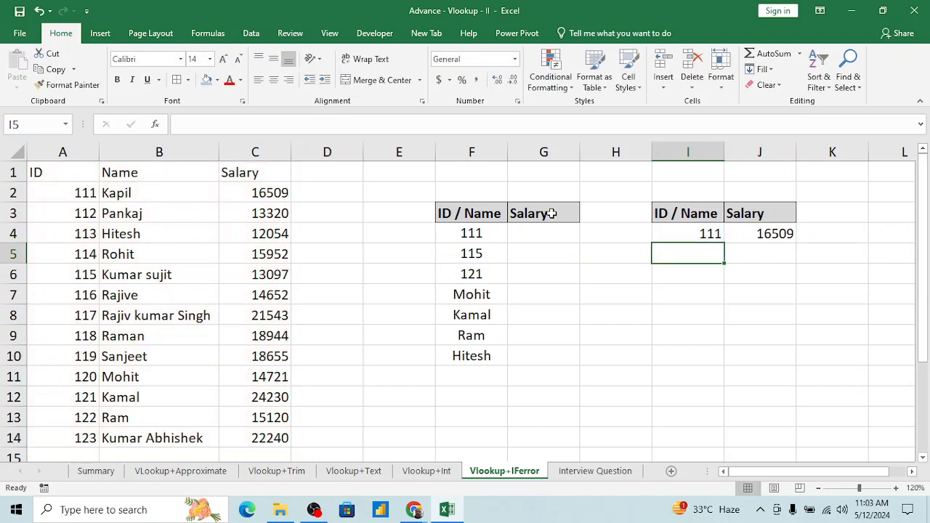
# Copy the employee name from B2 into I4 as the lookup value, replacing the ID.
pyautogui.press('Up')
pyautogui.press('Right')
pyautogui.press('Left')
pyautogui.press('Left')
pyautogui.press('Left')
pyautogui.press('Left')
pyautogui.press('Left')
pyautogui.press('Left')
pyautogui.press('Left')
pyautogui.press('Left')
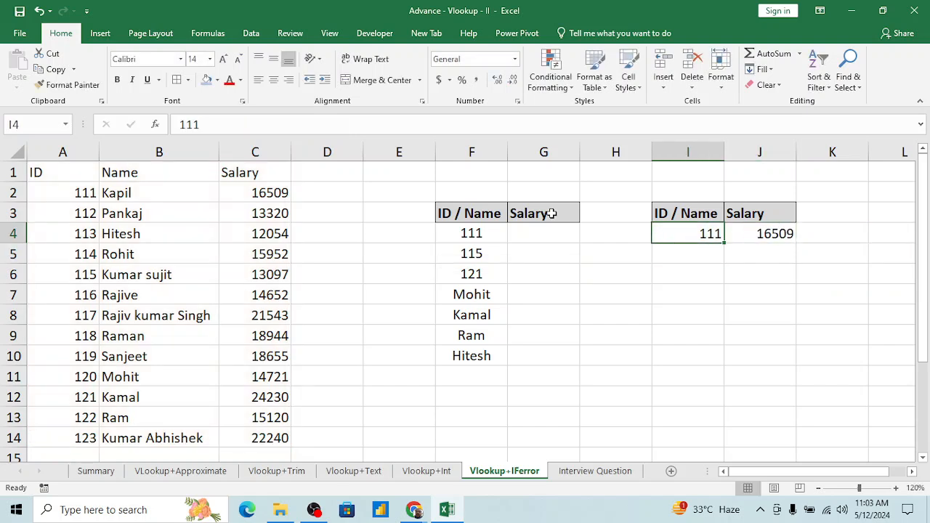
pyautogui.press('Up')
pyautogui.press('Up')
pyautogui.hotkey('ctrl', 'c')
pyautogui.press('Right')
pyautogui.press('Right')
pyautogui.press('Right')
pyautogui.press('Right')
pyautogui.press('Right')
pyautogui.press('Right')
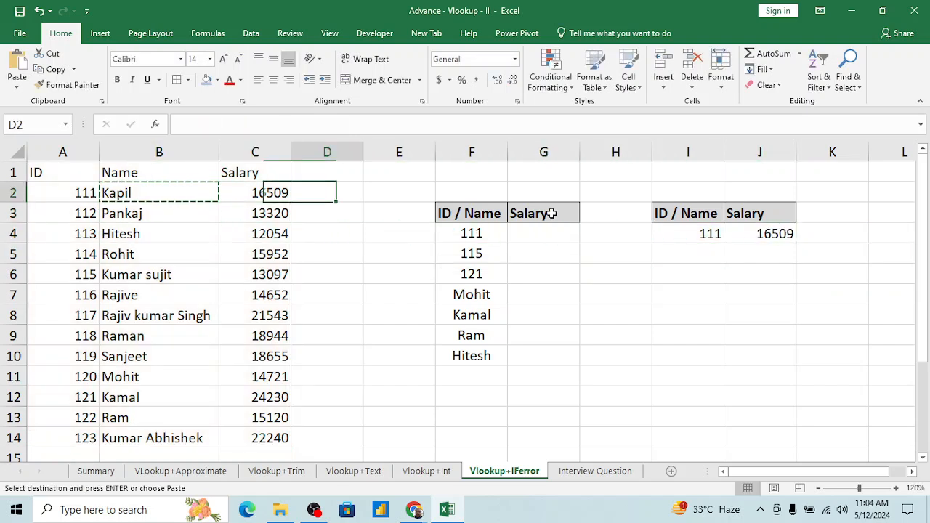
pyautogui.press('Down')
pyautogui.press('Right')
pyautogui.press('Down')
pyautogui.press('Return')
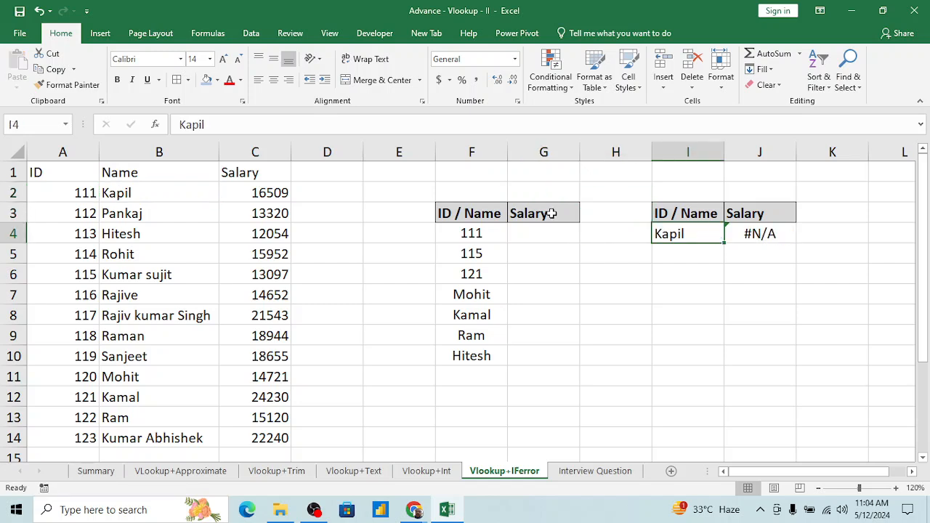
# Compare the name lookup in I4:J4 with the ID and Name cells in the first row of source data.
pyautogui.press('Right')
pyautogui.press('Left')
pyautogui.hotkey('shift', 'Right')
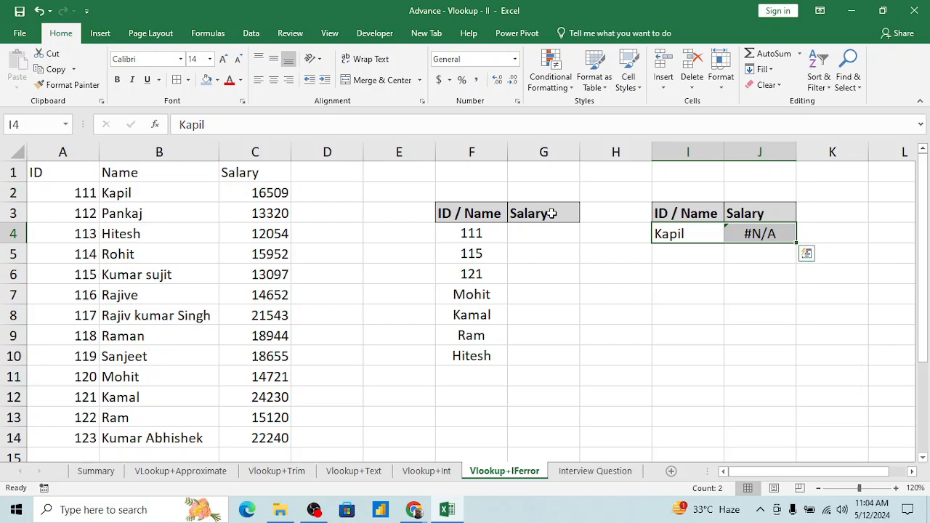
pyautogui.press('Left')
pyautogui.press('Left')
pyautogui.press('Left')
pyautogui.press('Left')
pyautogui.press('Left')
pyautogui.press('Left')
pyautogui.press('Left')
pyautogui.press('Left')
pyautogui.press('Up')
pyautogui.press('Up')
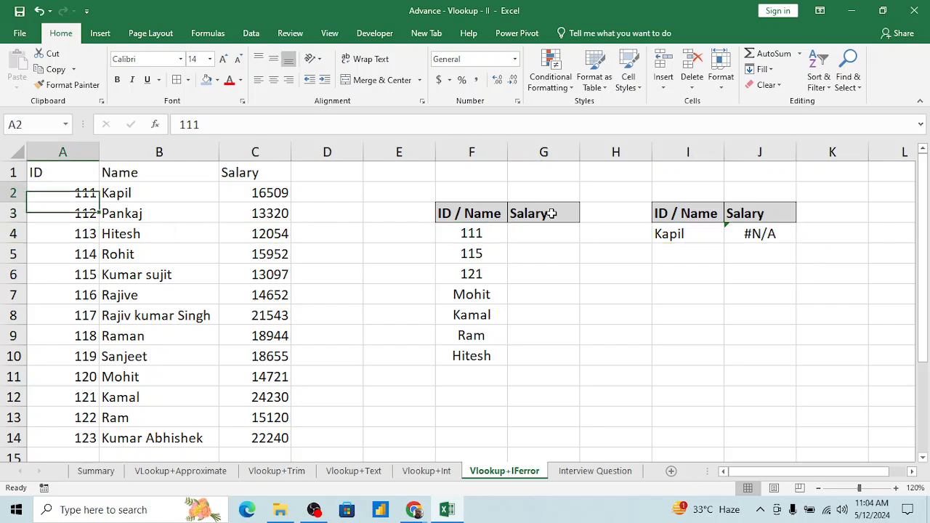
pyautogui.hotkey('shift', 'Right')
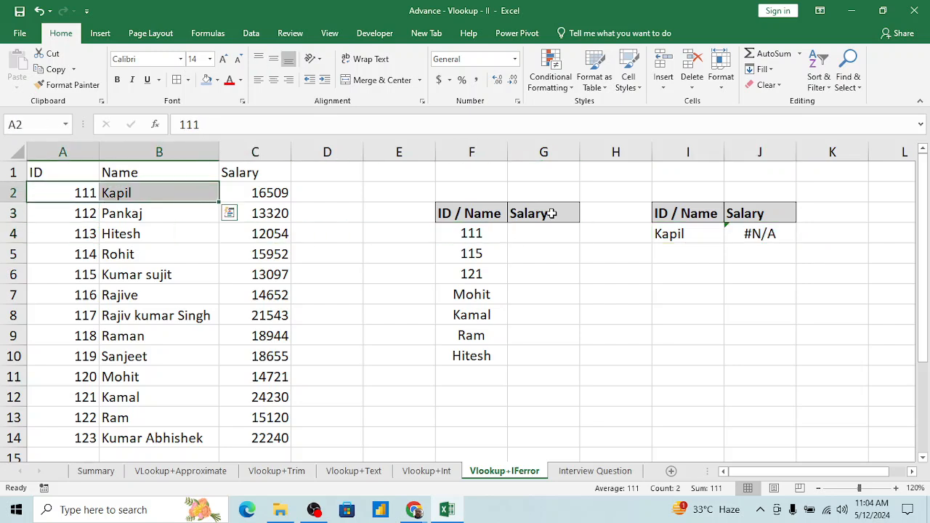
# Examine the source table's Salary column from C2 down and relate it to the lookup in I4:J4.
pyautogui.press('Right')
pyautogui.press('Right')
pyautogui.hotkey('ctrl', 'shift', 'Down')
pyautogui.hotkey('shift', 'Up')
pyautogui.hotkey('shift', 'Up')
pyautogui.hotkey('shift', 'Up')
pyautogui.hotkey('shift', 'Up')
pyautogui.hotkey('shift', 'Up')
pyautogui.hotkey('shift', 'Up')
pyautogui.hotkey('shift', 'Up')
pyautogui.hotkey('shift', 'Up')
pyautogui.hotkey('shift', 'Up')
pyautogui.hotkey('shift', 'Up')
pyautogui.hotkey('shift', 'Up')
pyautogui.hotkey('shift', 'Up')
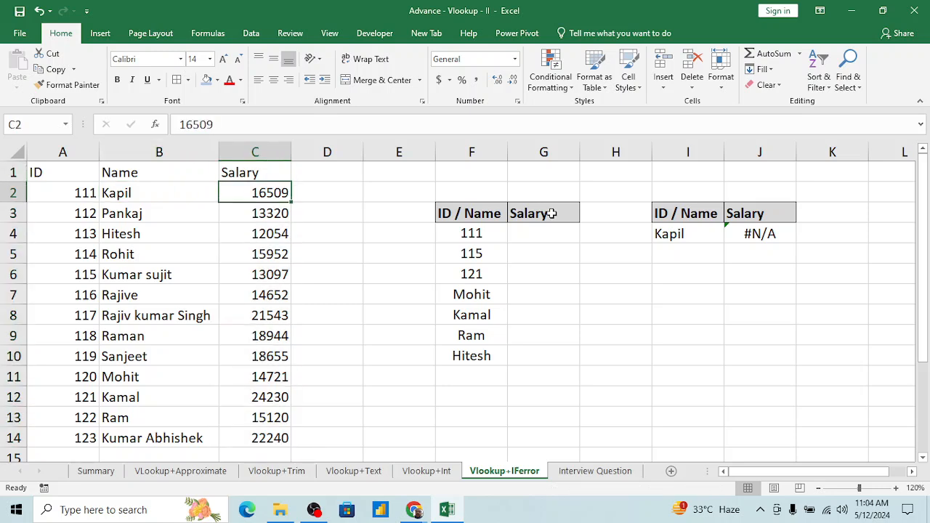
pyautogui.press('Right')
pyautogui.press('Right')
pyautogui.press('Right')
pyautogui.press('Right')
pyautogui.press('Right')
pyautogui.press('Right')
pyautogui.press('Right')
pyautogui.press('Down')
pyautogui.press('Down')
pyautogui.press('Left')
pyautogui.press('Left')
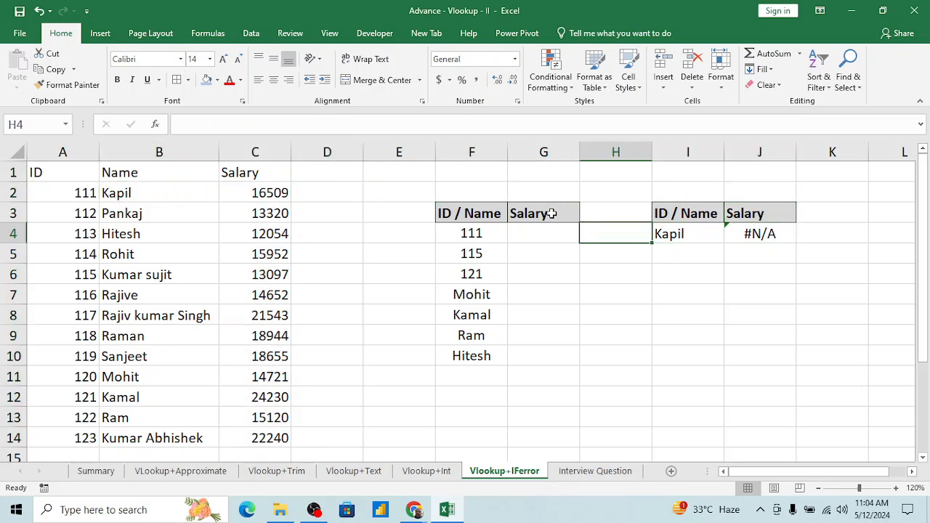
# Examine the mixed lookup list in F4:F10, comparing the IDs in F4:F6 with the names in F7:F10.
pyautogui.press('Left')
pyautogui.press('Left')
pyautogui.hotkey('shift', 'Down')
pyautogui.hotkey('shift', 'Down')
pyautogui.press('Down')
pyautogui.press('Down')
pyautogui.press('Down')
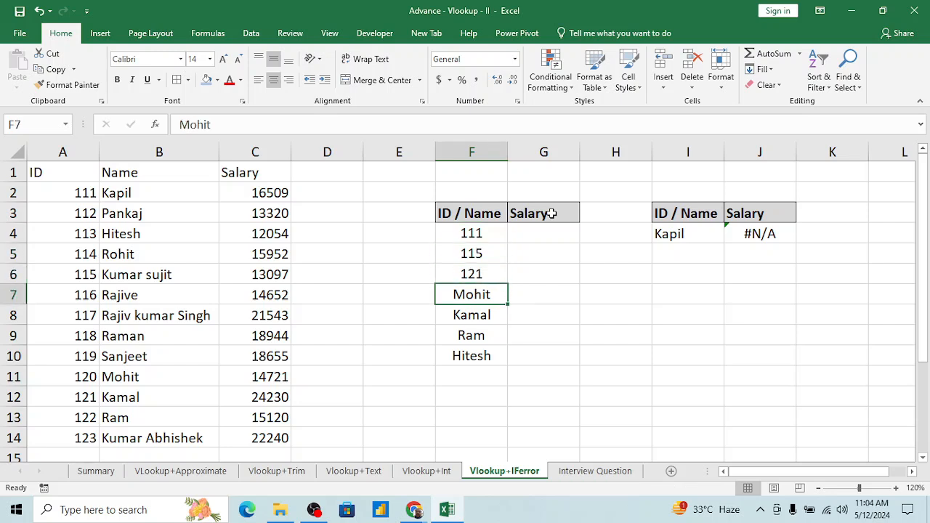
pyautogui.hotkey('shift', 'Down')
pyautogui.hotkey('shift', 'Down')
pyautogui.hotkey('shift', 'Down')
pyautogui.press('Up')
pyautogui.press('Up')
pyautogui.press('Right')
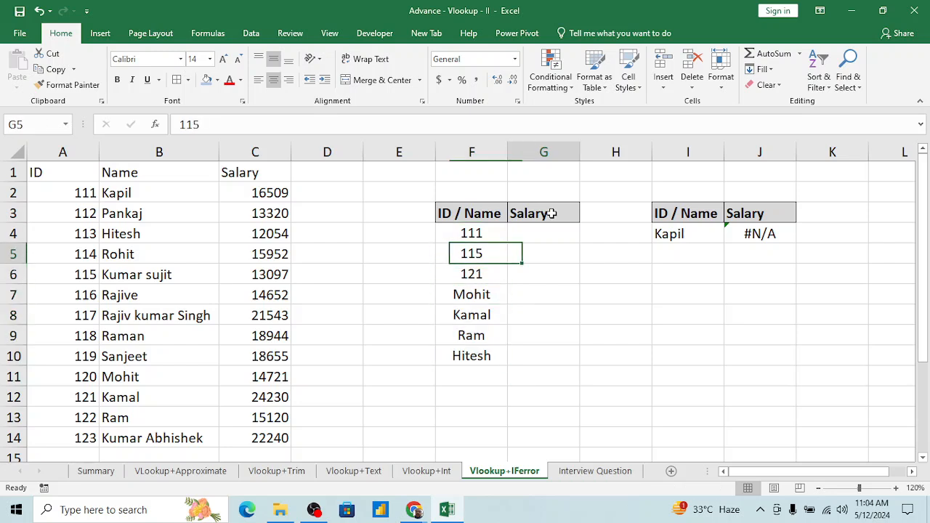
# Highlight the lookup value cell I4 with a yellow fill.
pyautogui.press('Right')
pyautogui.press('Right')
pyautogui.press('Up')
pyautogui.hotkey('shift', 'Right')
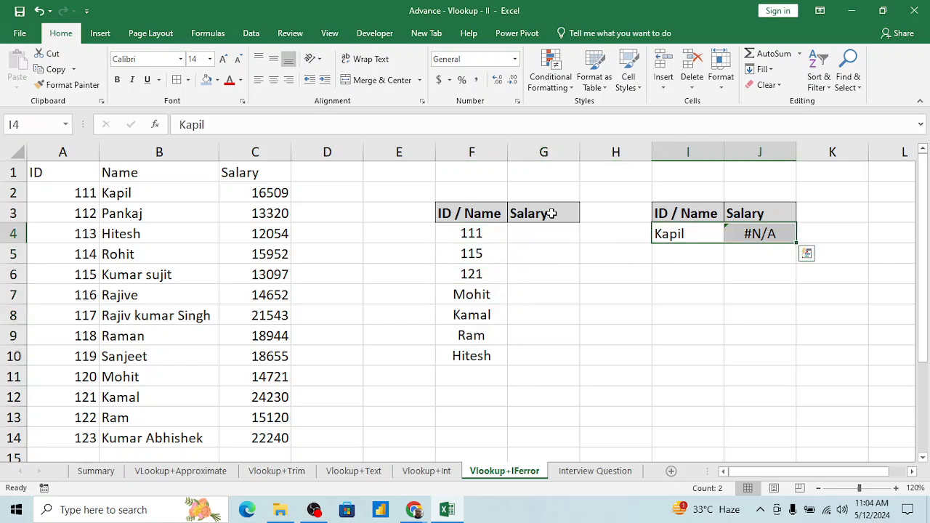
pyautogui.hotkey('shift', 'Left')
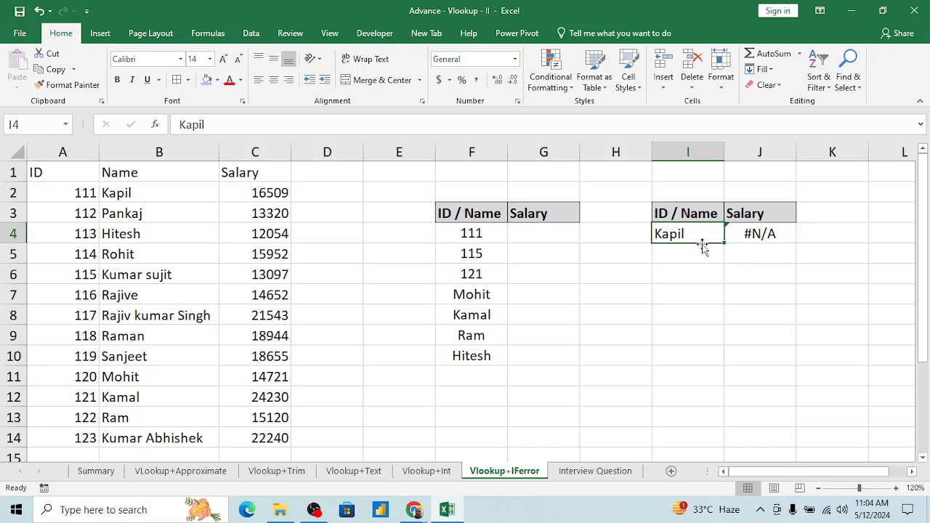
pyautogui.click(217, 80)
pyautogui.click(241, 186)
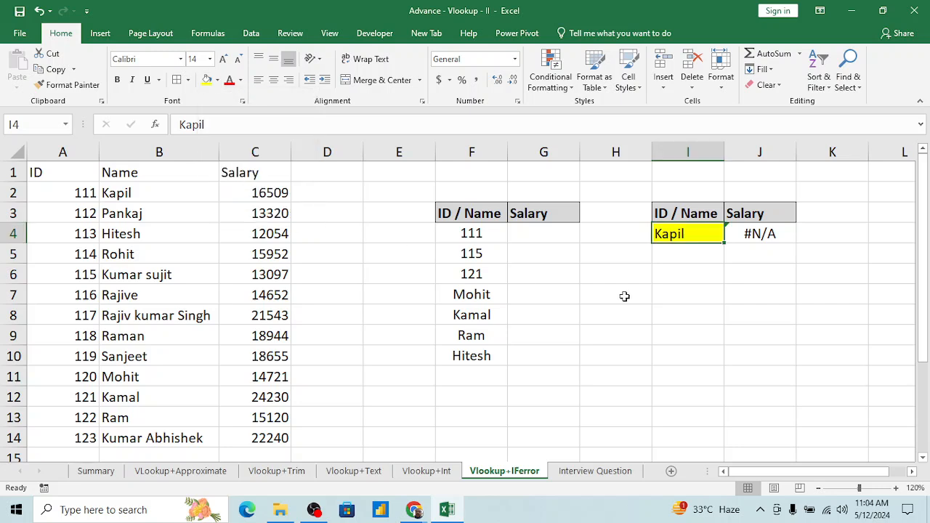
# Wrap the VLOOKUP formula in J4 in IFERROR, using the existing lookup as its value argument.
pyautogui.click(747, 236)
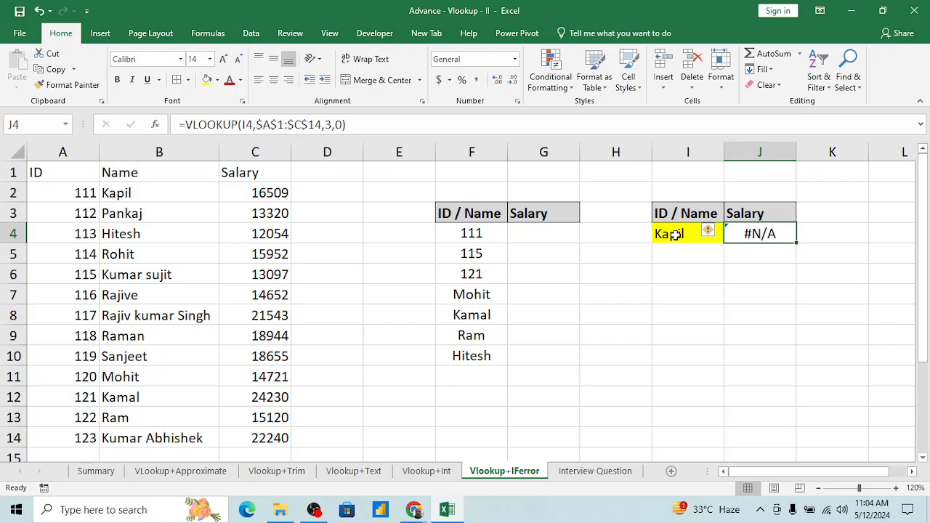
pyautogui.click(406, 120)
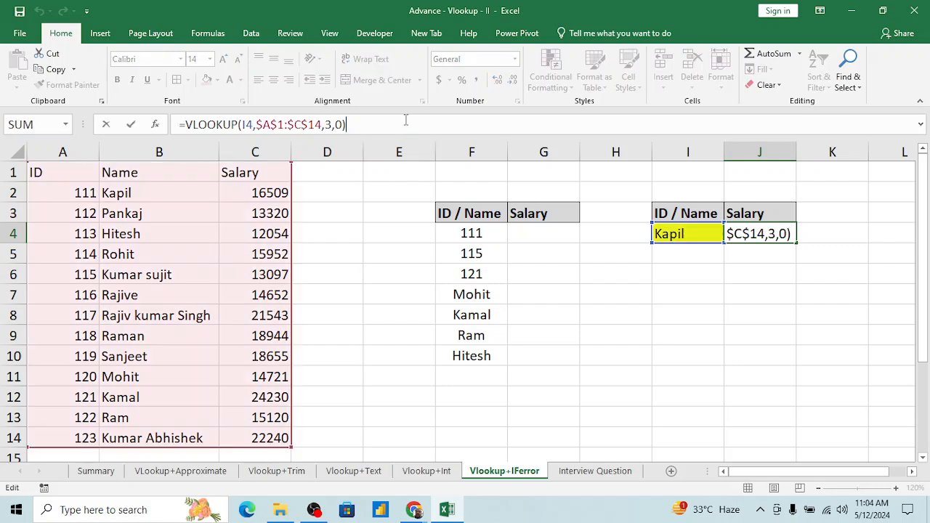
pyautogui.click(186, 126)
pyautogui.write('ife')
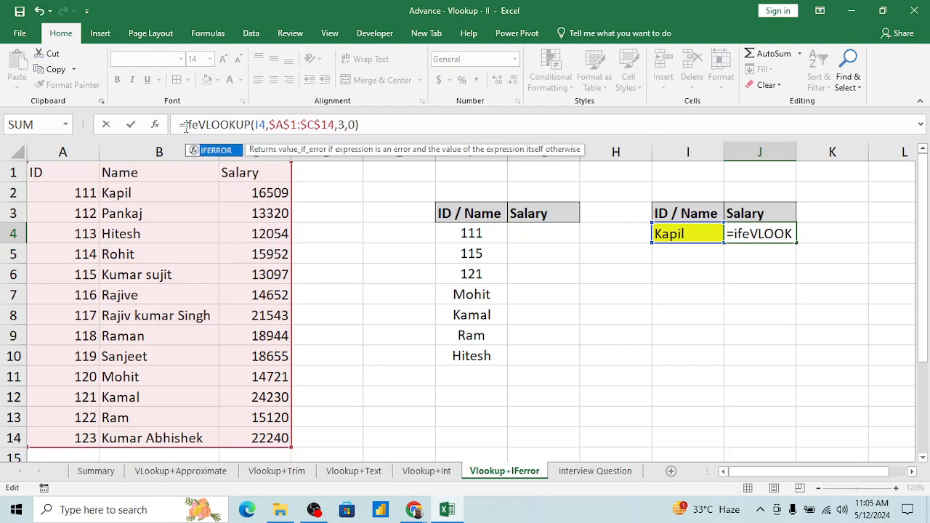
pyautogui.press('Tab')
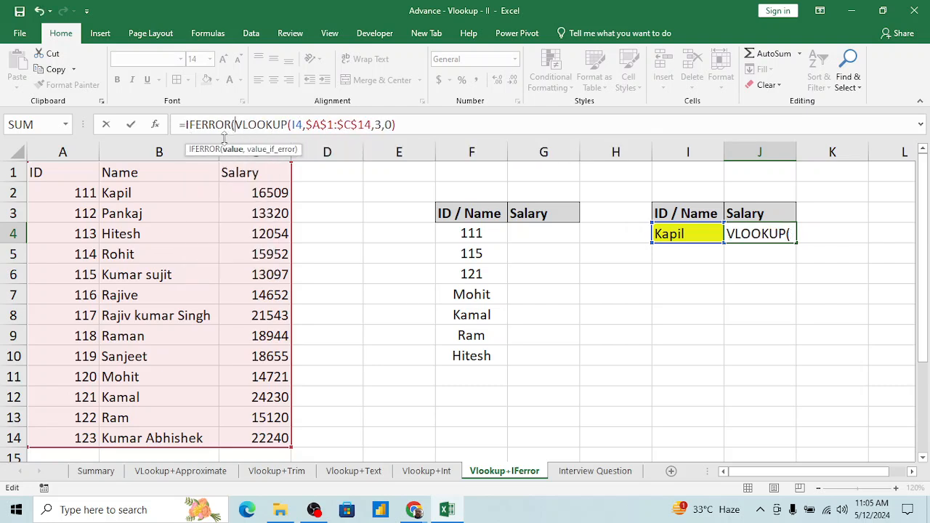
pyautogui.click(416, 124)
pyautogui.write(',')
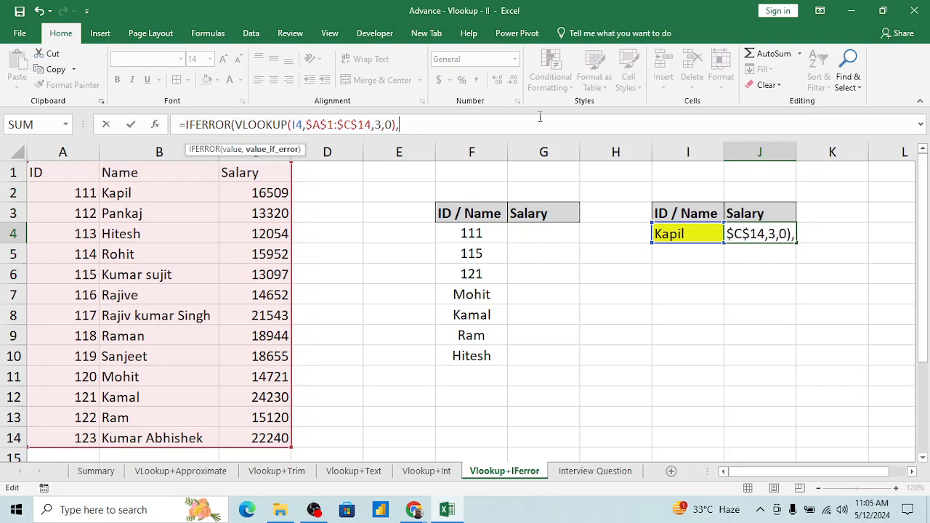
# Try VLOOKUP($B$1:$C$14,2,0) as the IFERROR fallback in J4, accepting the suggested closing-parenthesis correction.
pyautogui.write('vl')
pyautogui.press('Tab')
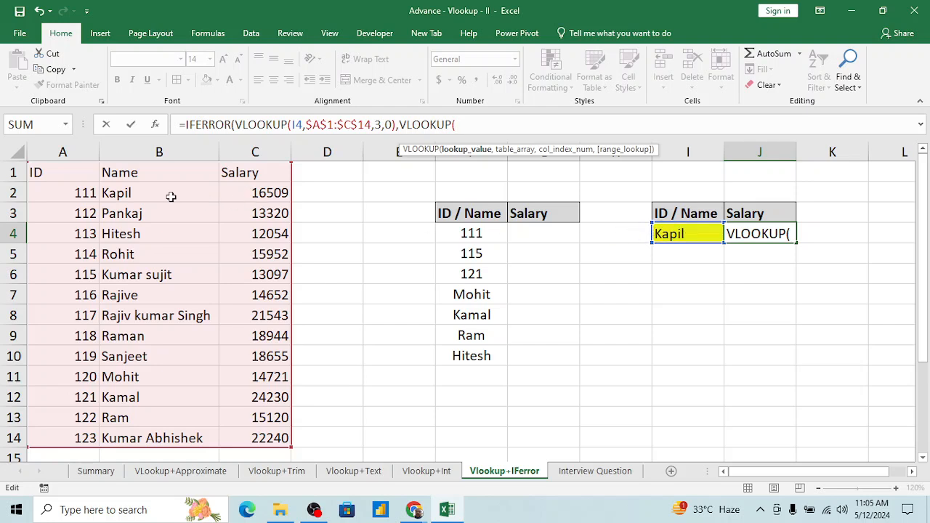
pyautogui.click(138, 172)
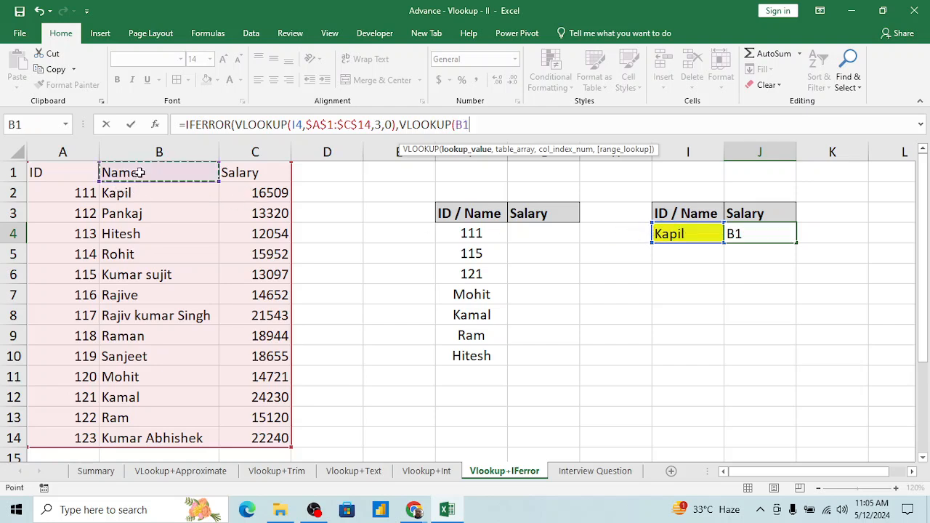
pyautogui.hotkey('shift', 'Right')
pyautogui.hotkey('ctrl', 'shift', 'Down')
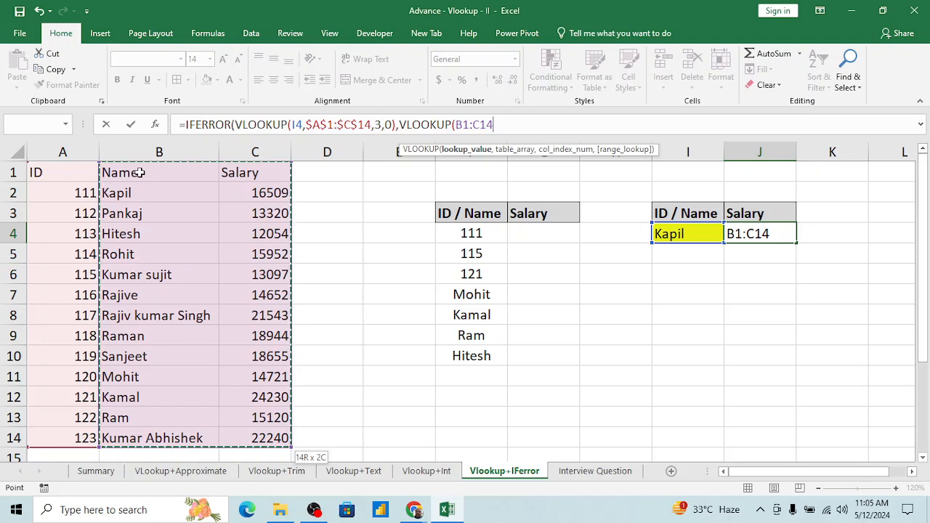
pyautogui.press('F4')
pyautogui.write(',')
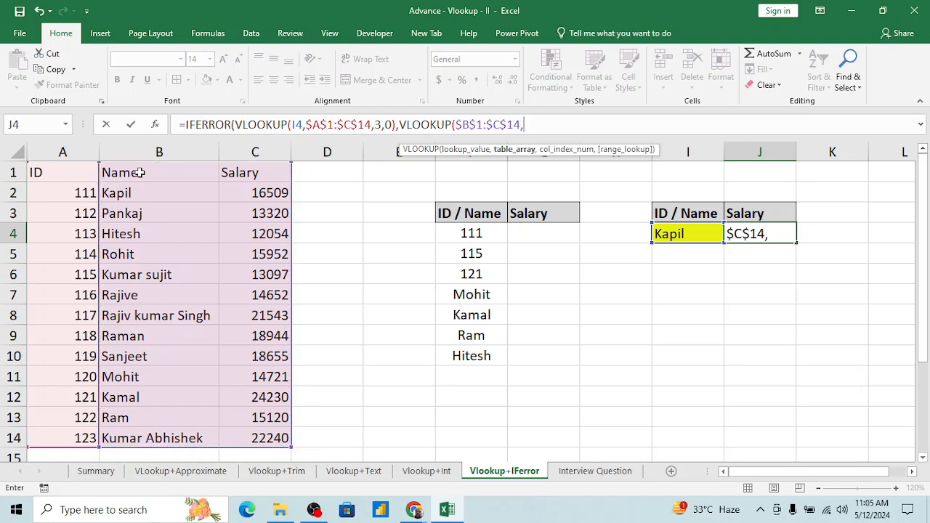
pyautogui.write('2,0')
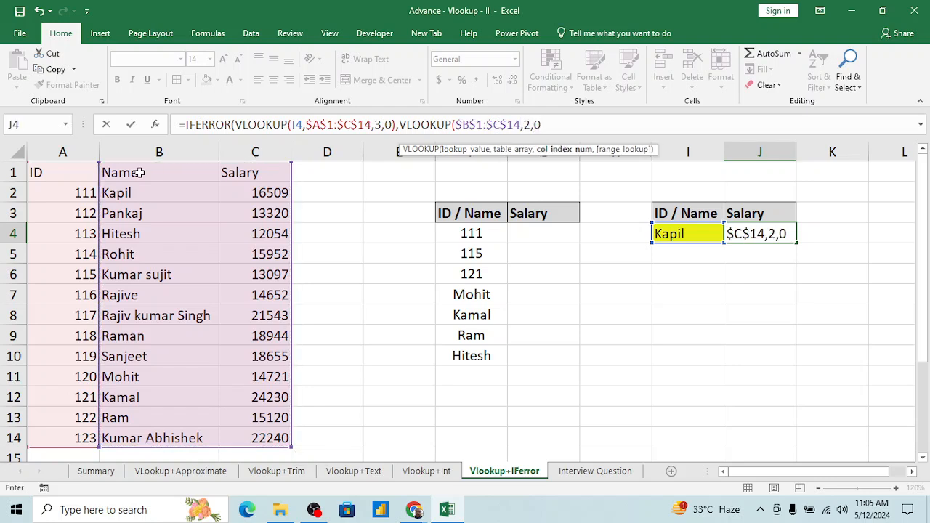
pyautogui.write(')')
pyautogui.press('Return')
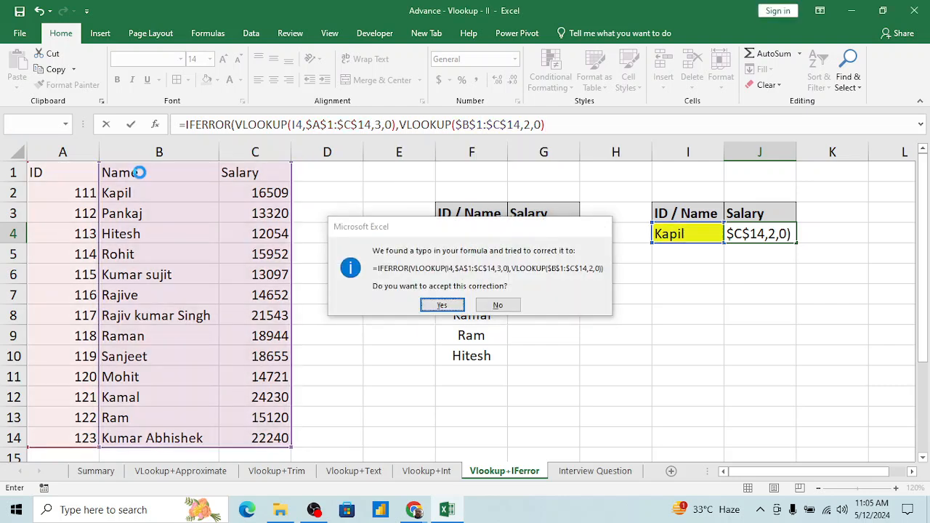
pyautogui.press('Return')
# Test the J4 formula by entering ID 111 in I4 and restoring the employee name from B2 there.
pyautogui.press('Up')
pyautogui.press('Left')
pyautogui.press('Right')
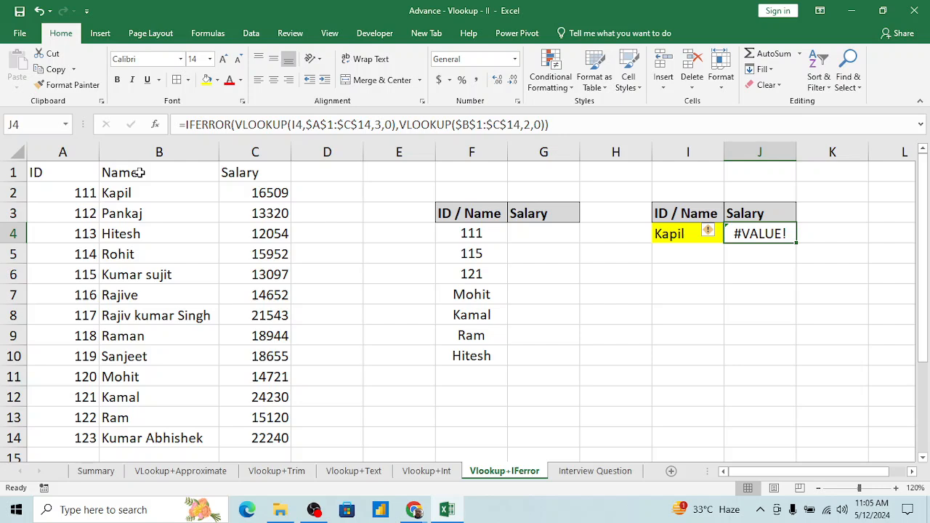
pyautogui.press('Left')
pyautogui.write('111')
pyautogui.press('Return')
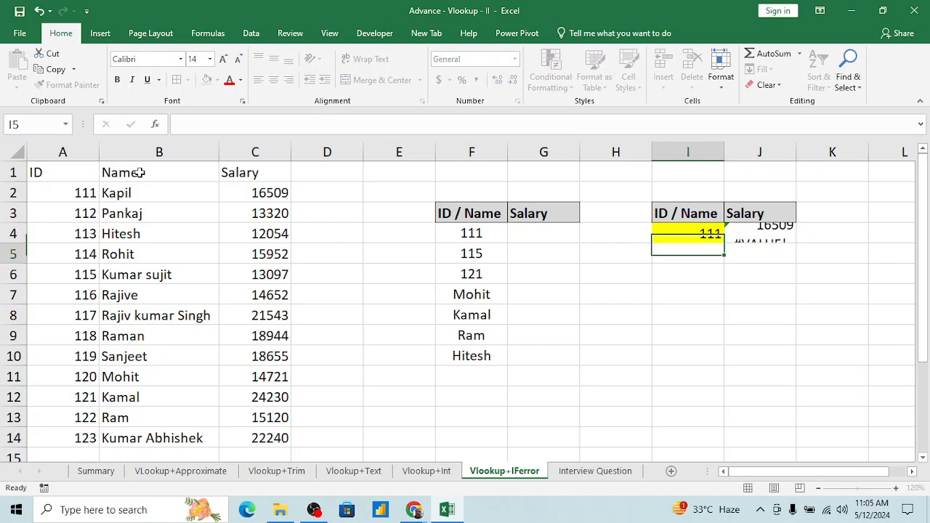
pyautogui.press('Up')
pyautogui.write('Kapil')
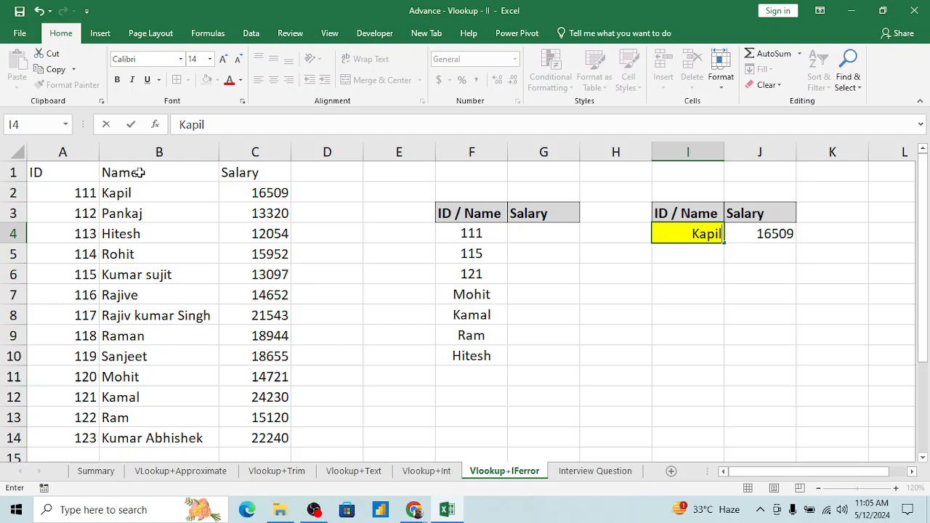
pyautogui.press('Return')
pyautogui.press('Up')
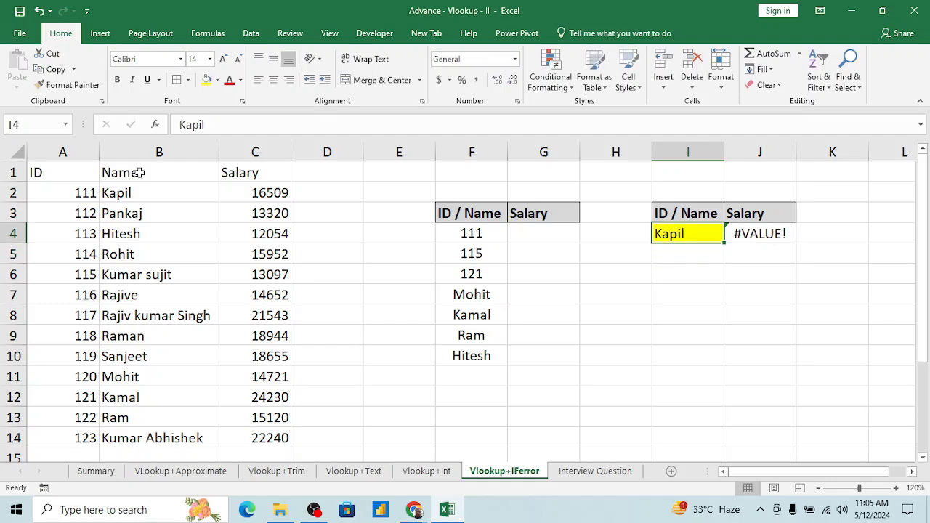
pyautogui.press('Right')
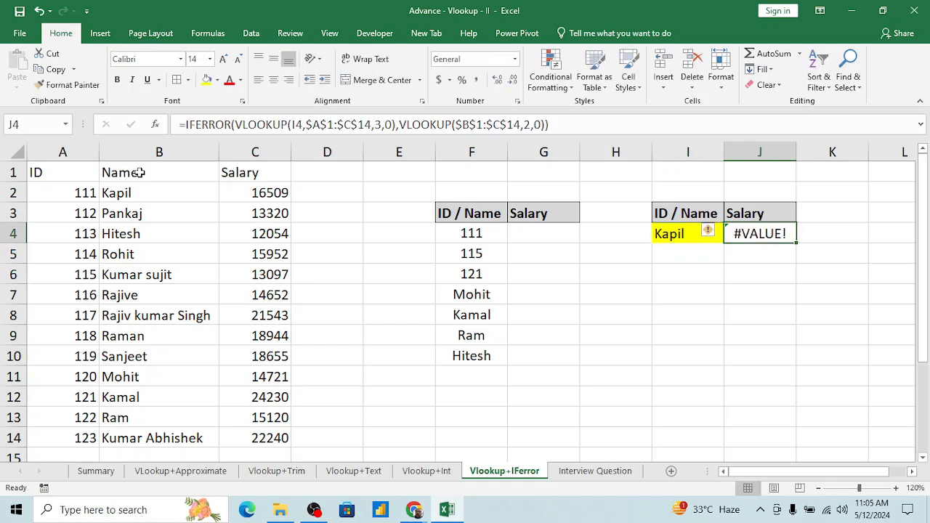
# Clear J4 and begin a new VLOOKUP there with I4 as the lookup value.
pyautogui.press('Delete')
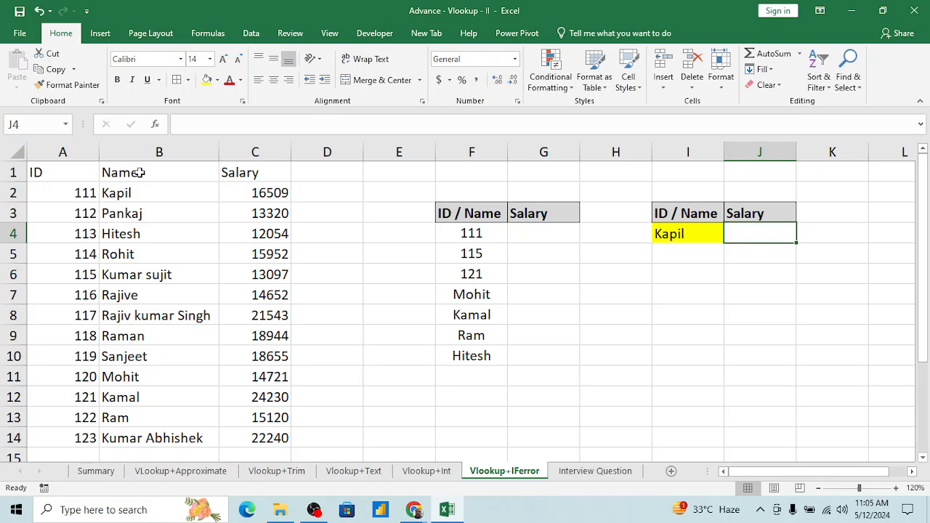
pyautogui.write('=vl')
pyautogui.press('Tab')
pyautogui.press('Left')
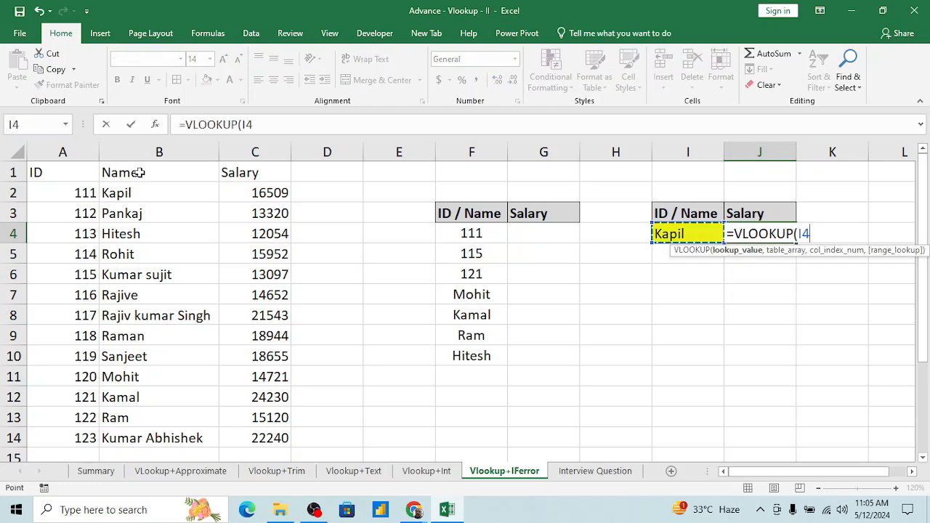
pyautogui.write(',')
# Complete J4's VLOOKUP with absolute table range $A$1:$C$14, column index 3 and exact match 0.
pyautogui.press('Left')
pyautogui.hotkey('ctrl', 'Left')
pyautogui.hotkey('ctrl', 'Left')
pyautogui.hotkey('ctrl', 'Left')
pyautogui.hotkey('ctrl', 'Up')
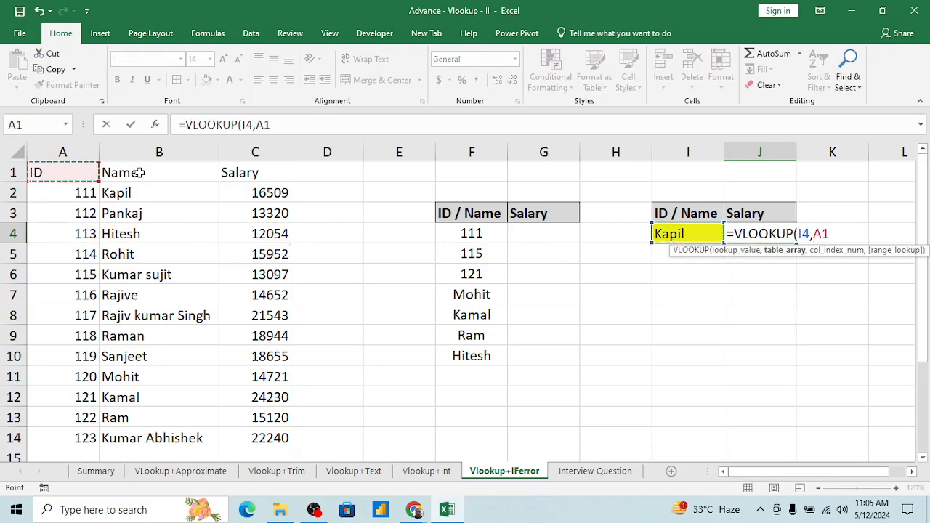
pyautogui.hotkey('shift', 'Right')
pyautogui.hotkey('shift', 'Right')
pyautogui.hotkey('shift', 'Right')
pyautogui.hotkey('ctrl', 'shift', 'Down')
pyautogui.hotkey('shift', 'Left')
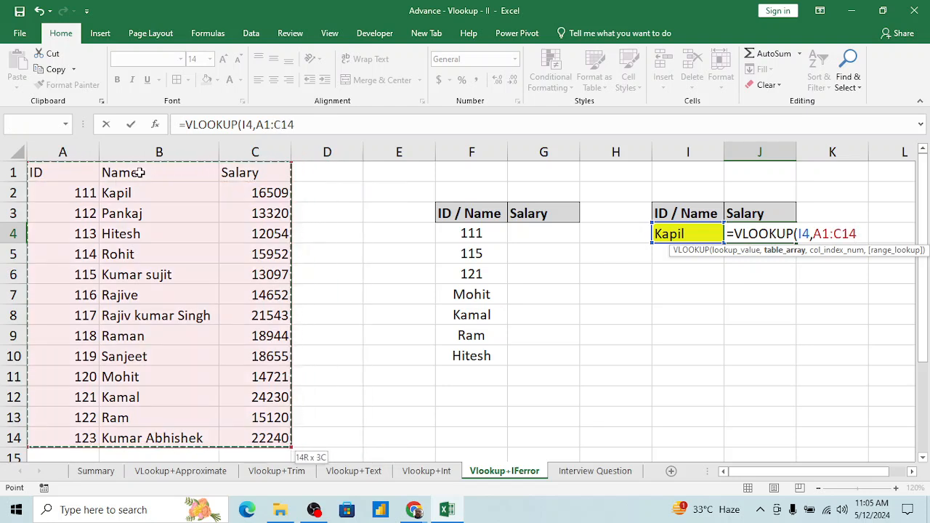
pyautogui.press('F4')
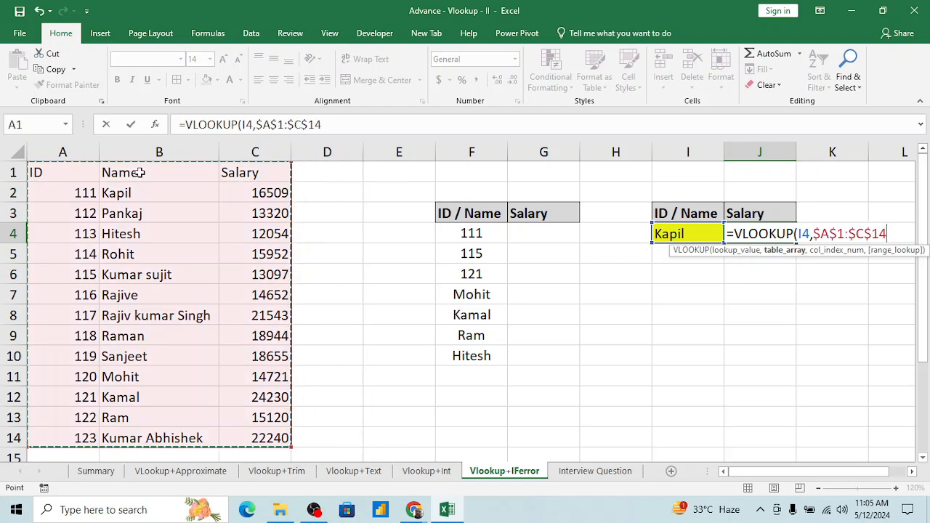
pyautogui.write(',')
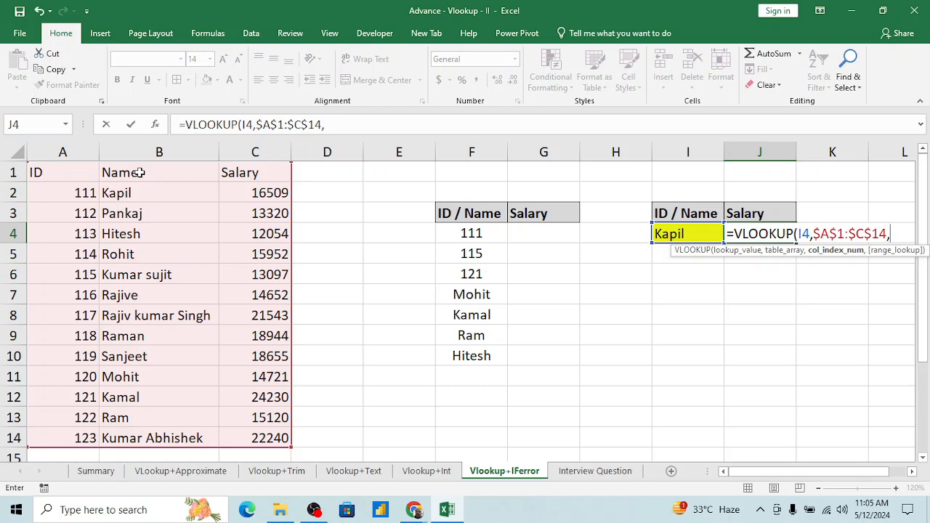
pyautogui.write('3,0')
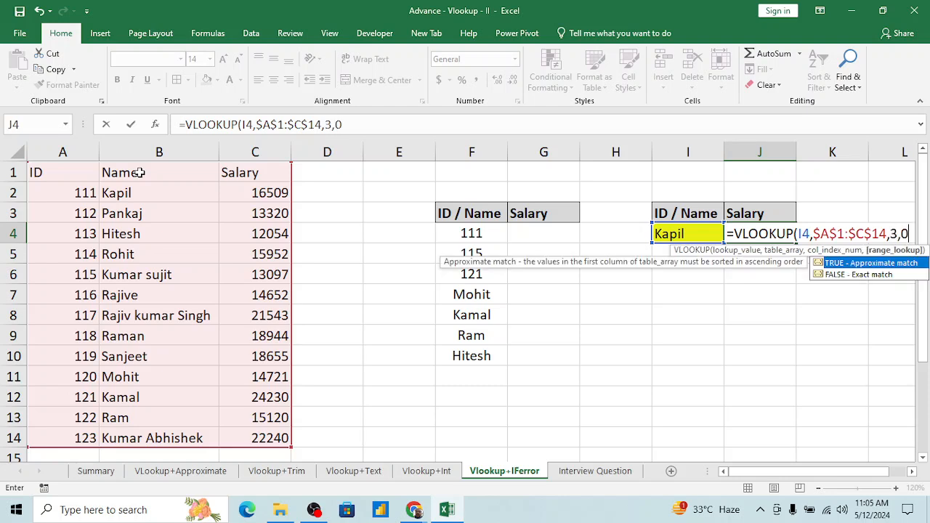
pyautogui.press('Return')
pyautogui.press('Up')
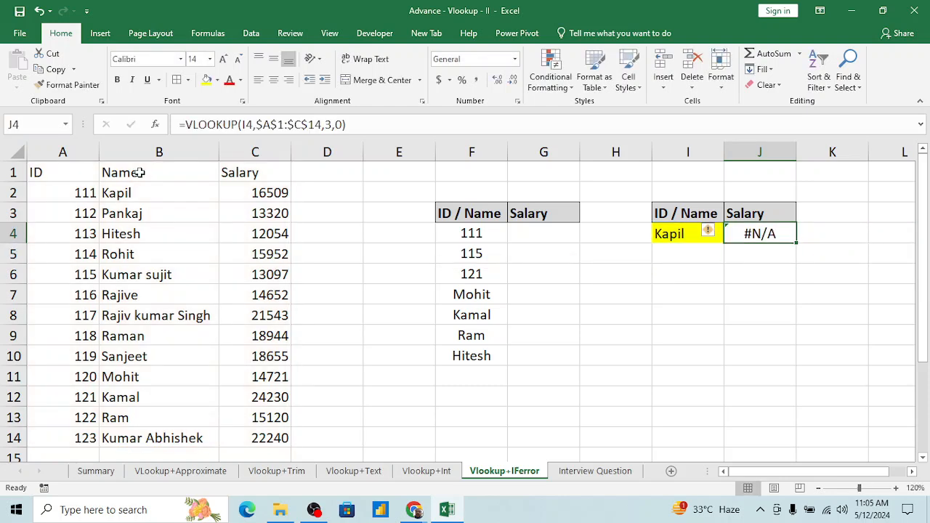
# Enclose the re-entered VLOOKUP in J4 in an IFERROR function.
pyautogui.click(186, 124)
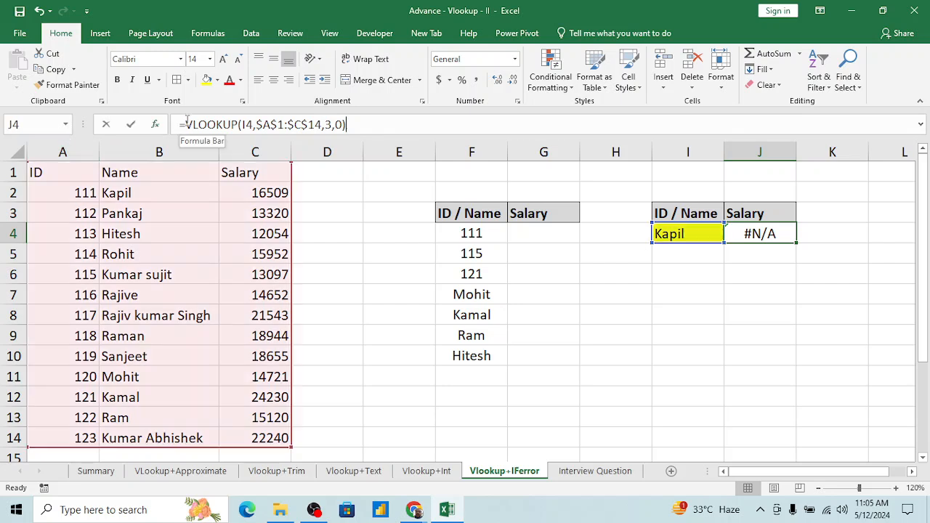
pyautogui.write('ife')
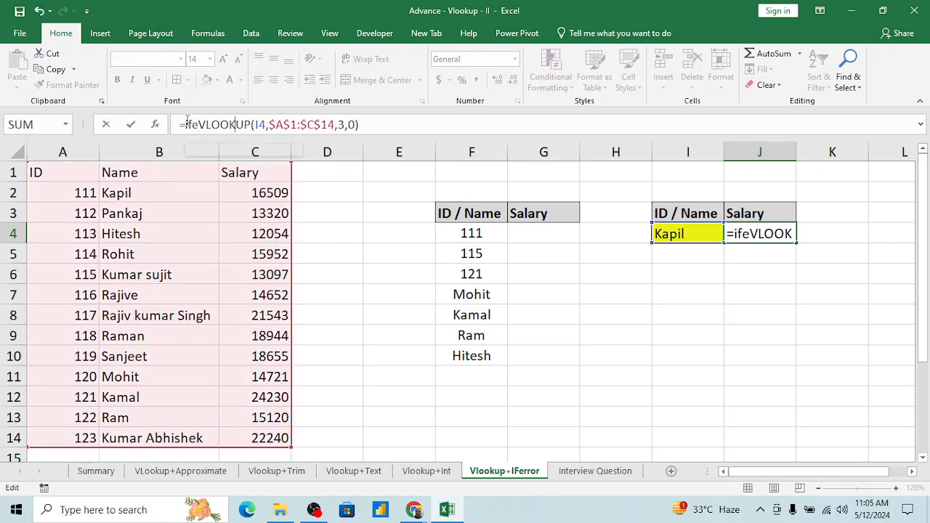
pyautogui.press('Tab')
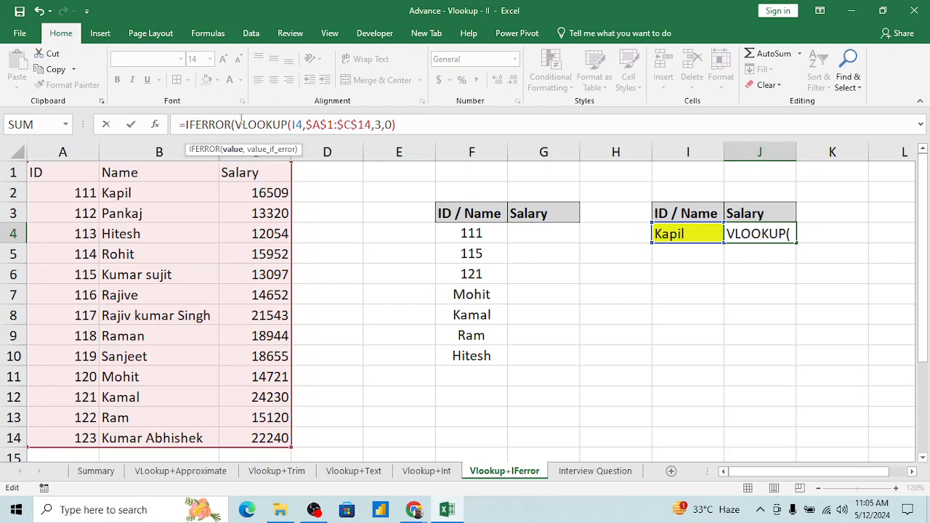
# Add a fallback VLOOKUP to the IFERROR formula in J4, looking up I4 in the absolute range $B$1:$C$14.
pyautogui.write(',')
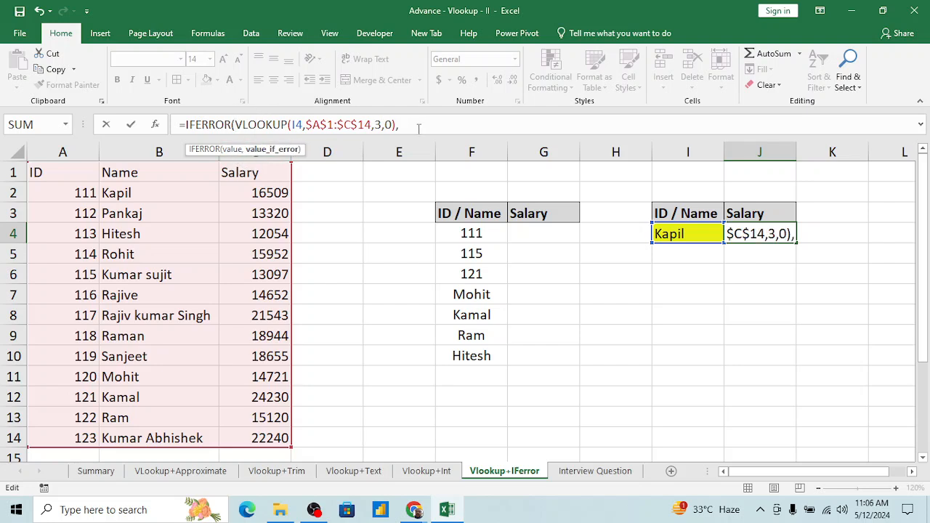
pyautogui.write('vl')
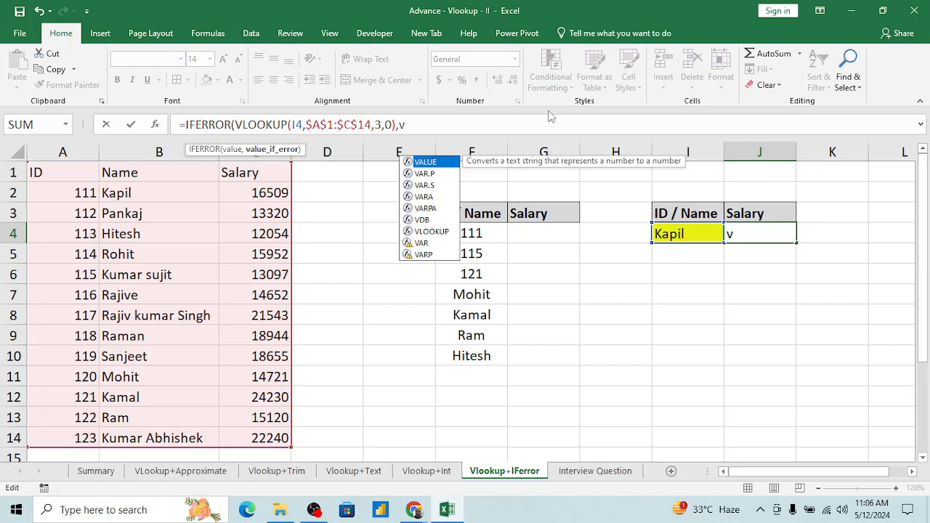
pyautogui.press('Tab')
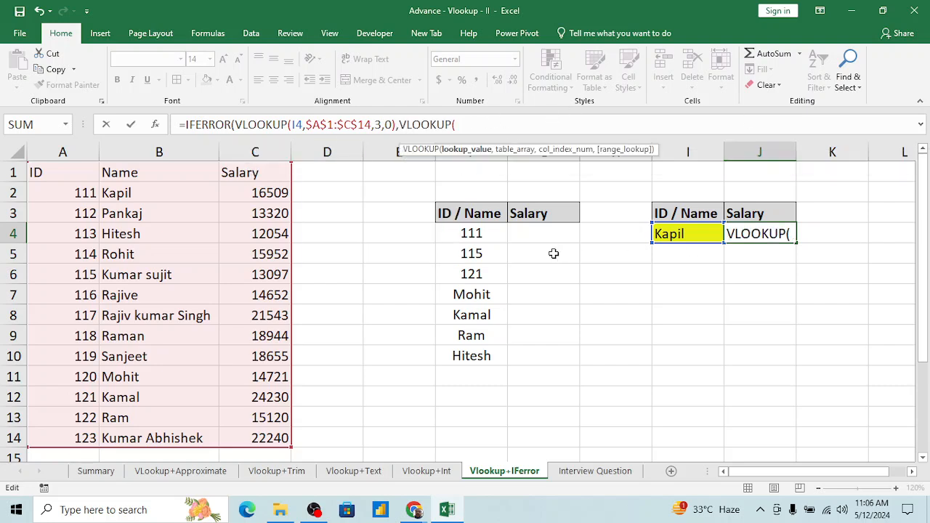
pyautogui.click(684, 234)
pyautogui.write(',')
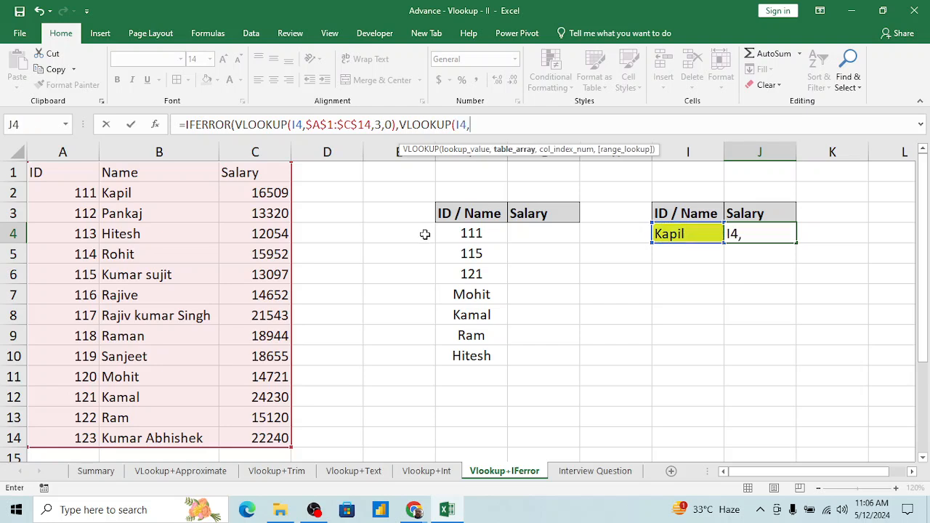
pyautogui.click(139, 177)
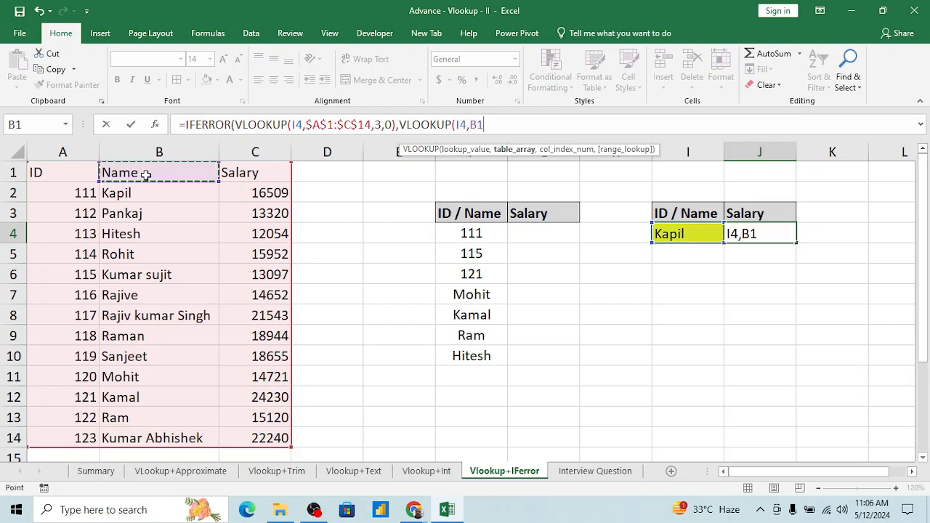
pyautogui.hotkey('shift', 'Right')
pyautogui.hotkey('ctrl', 'shift', 'Down')
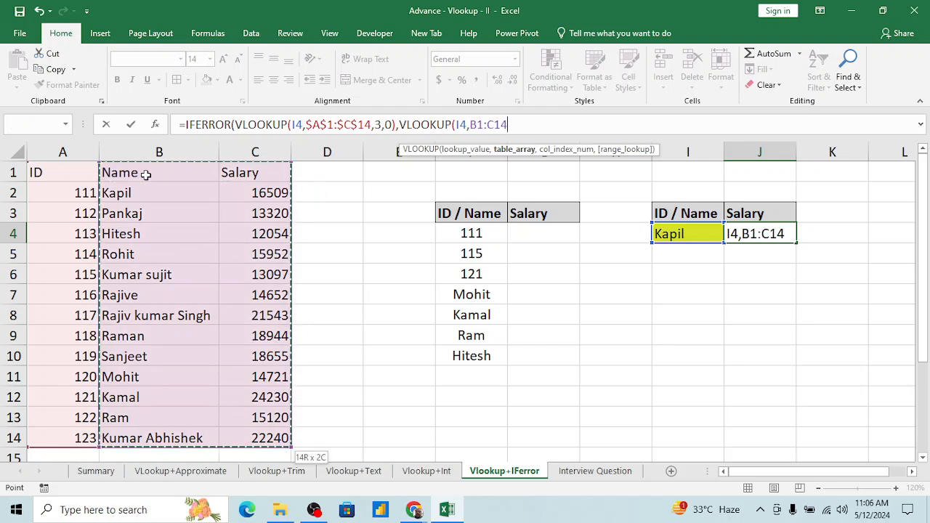
pyautogui.press('F4')
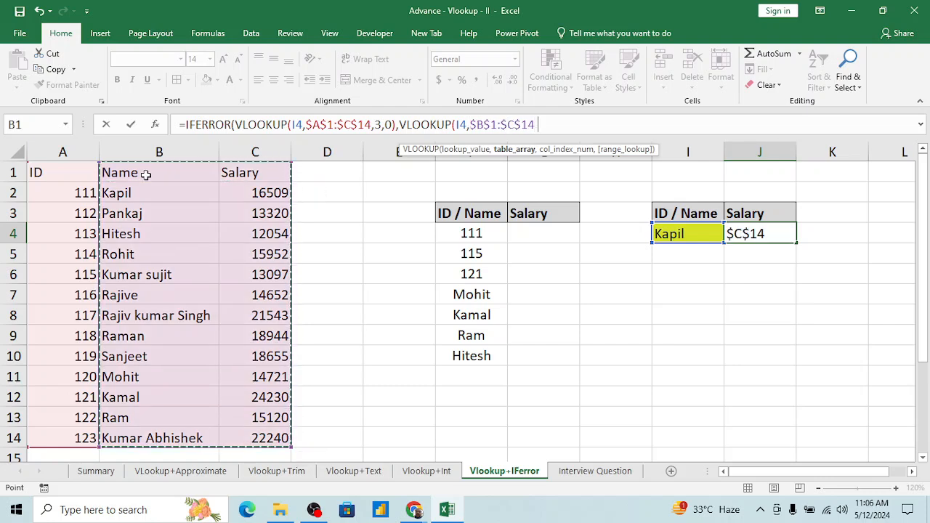
# Complete the fallback lookup in J4 with column index 2 and exact match 0, accepting the closing-parenthesis correction.
pyautogui.write(',')
pyautogui.write('2,')
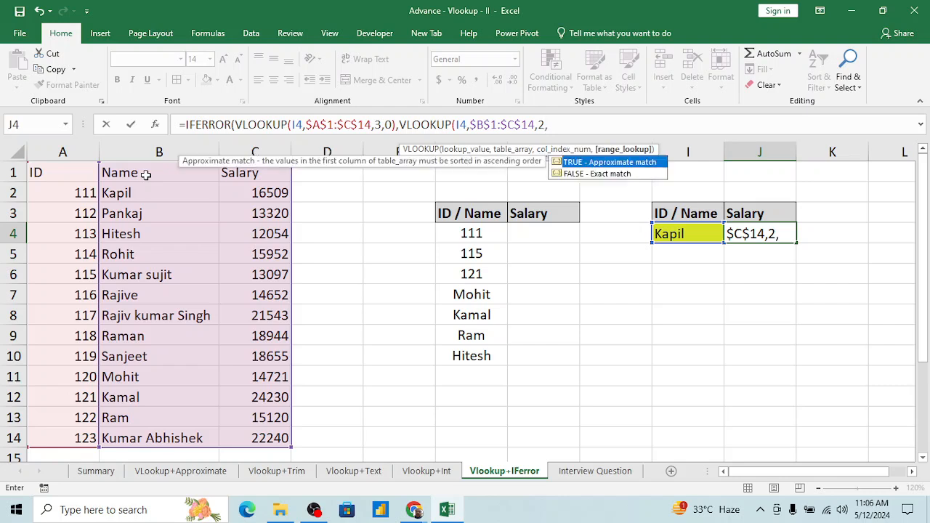
pyautogui.write('0)')
pyautogui.press('Return')
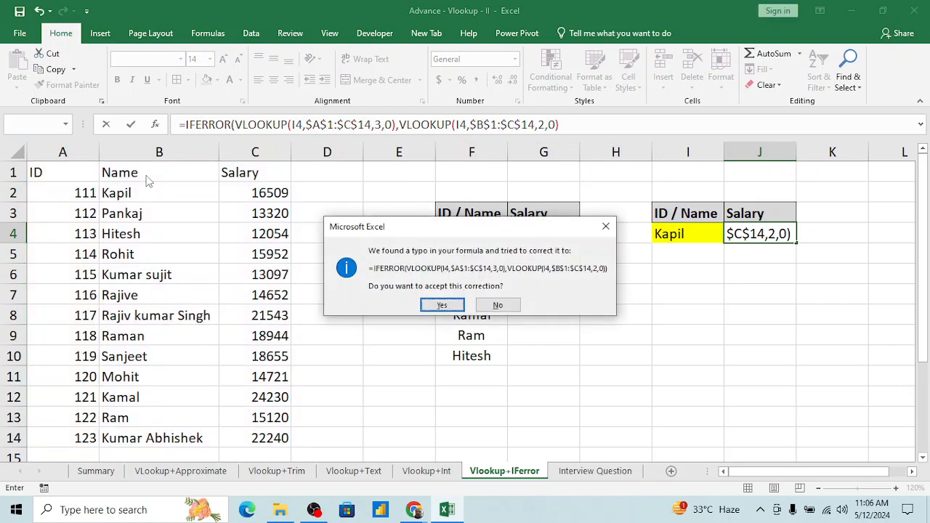
pyautogui.press('Return')
# Enter ID 113 in lookup cell I4 to test the salary formula with an ID.
pyautogui.press('Up')
pyautogui.press('Left')
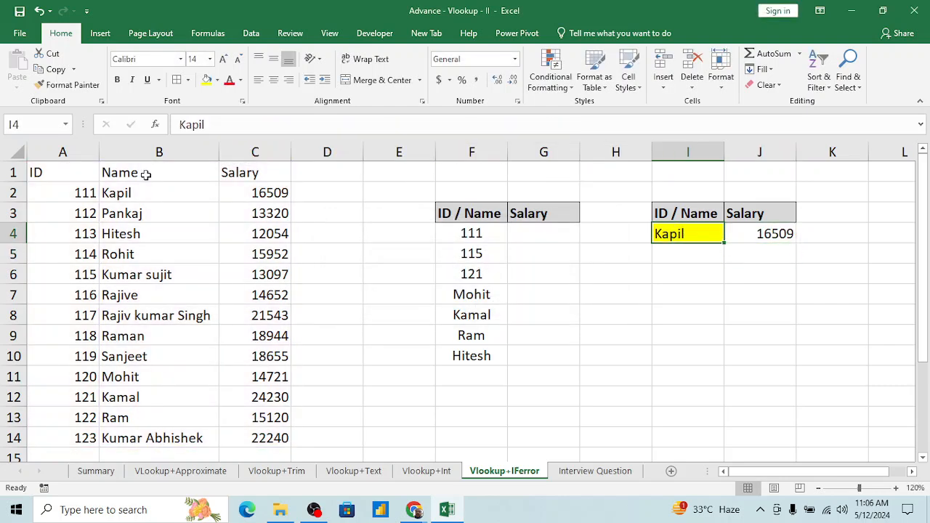
pyautogui.write('13')
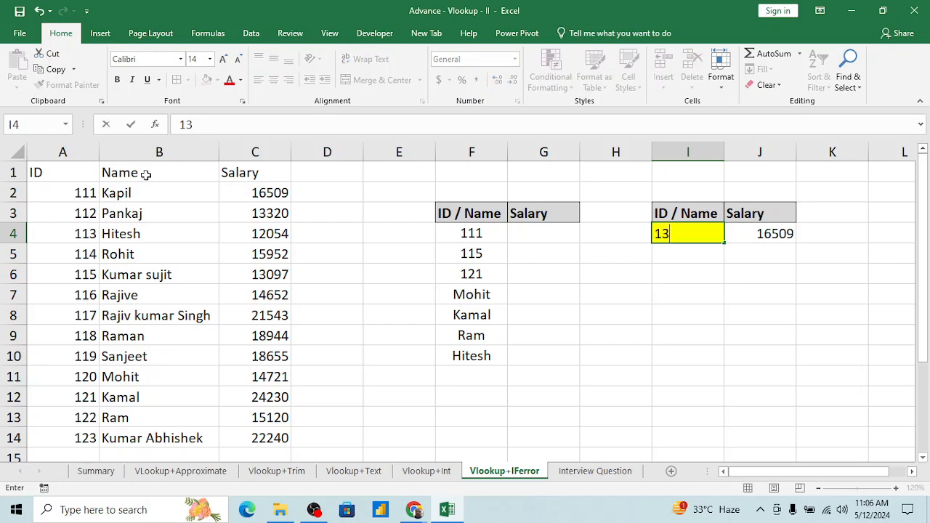
pyautogui.press('BackSpace')
pyautogui.write('13')
pyautogui.press('Return')
pyautogui.press('Up')
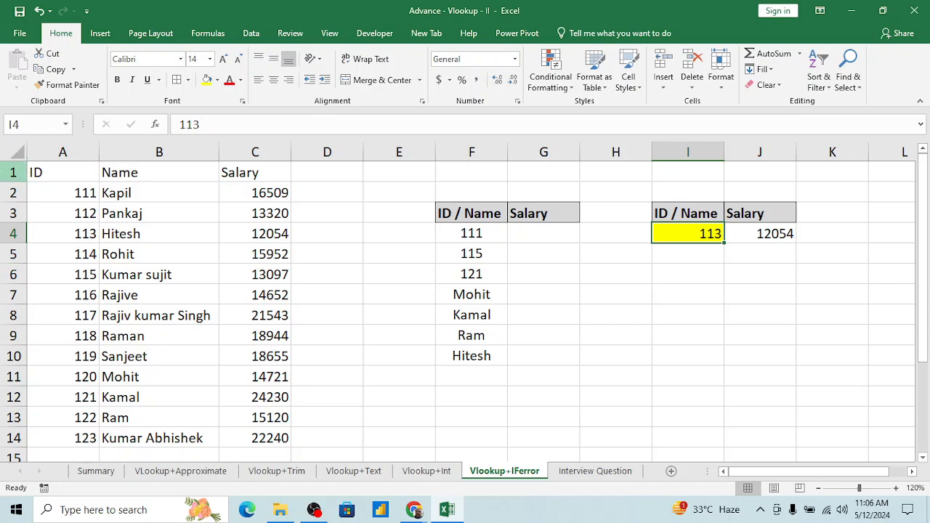
# Copy the employee name from B4 into lookup cell I4 and check the salary in J4.
pyautogui.hotkey('ctrl', 'c')
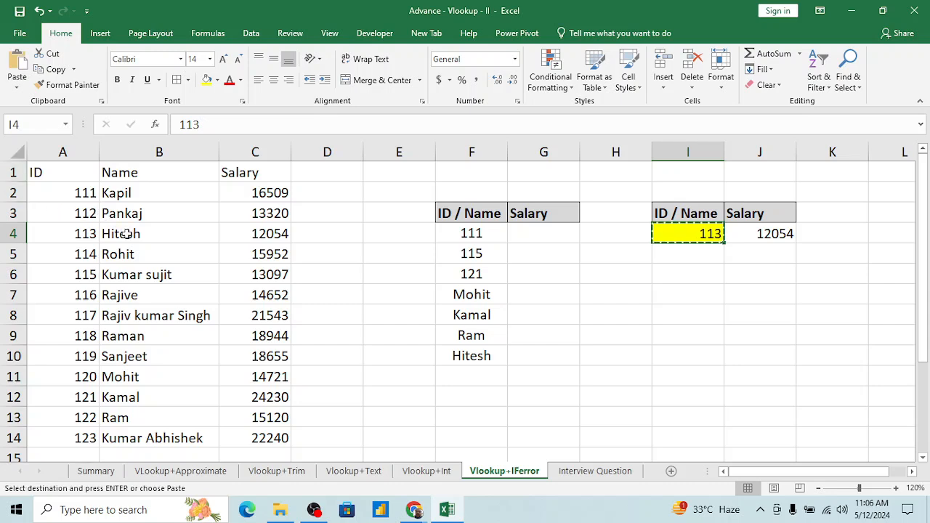
pyautogui.click(127, 234)
pyautogui.hotkey('ctrl', 'c')
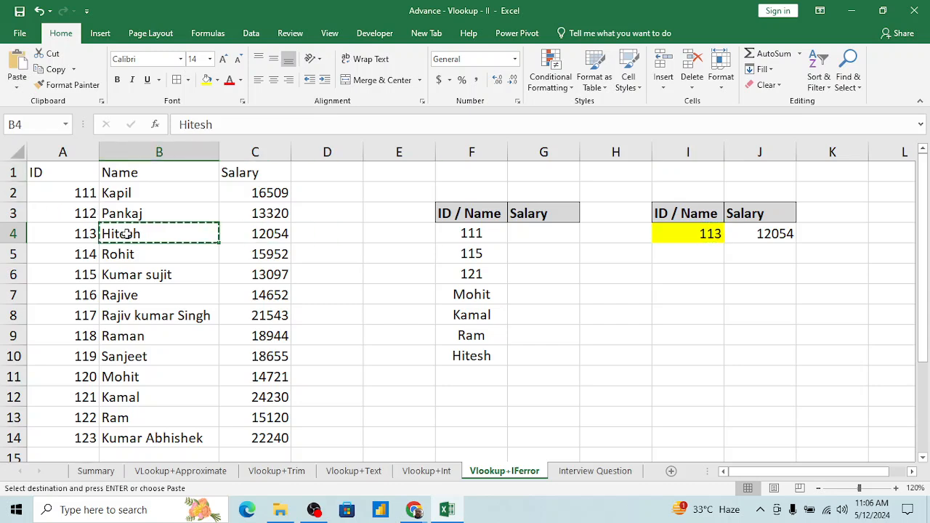
pyautogui.click(681, 233)
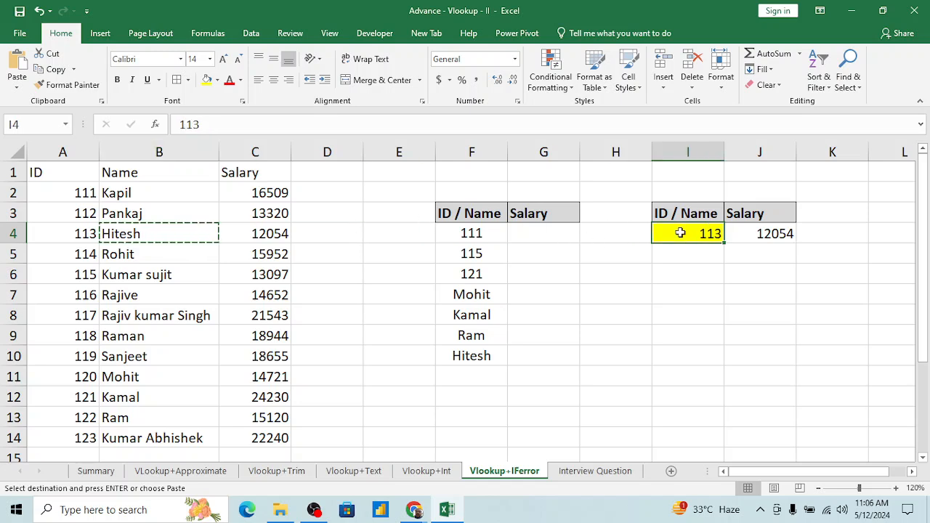
pyautogui.hotkey('ctrl', 'v')
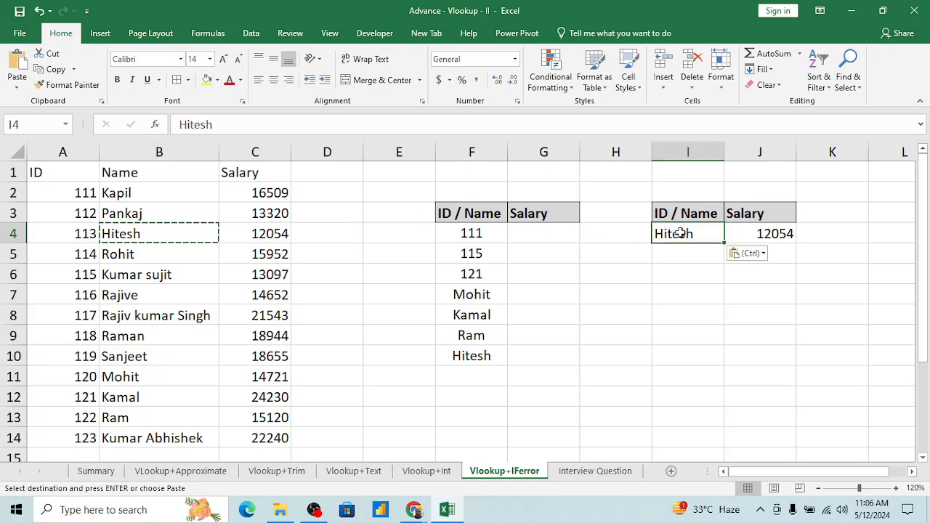
pyautogui.click(775, 236)
# Start a VLOOKUP formula in G4 with F4 as the lookup value.
pyautogui.press('Left')
pyautogui.press('Left')
pyautogui.press('Left')
pyautogui.press('Left')
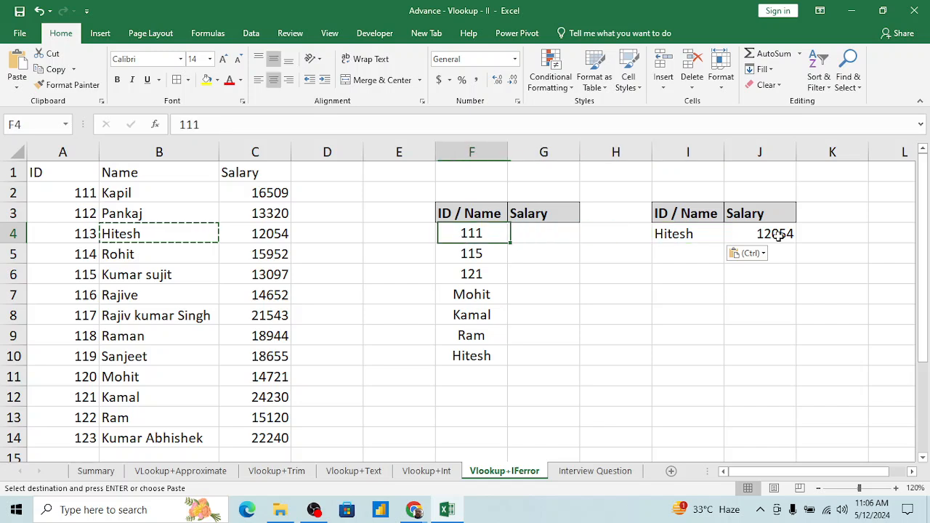
pyautogui.press('Up')
pyautogui.press('Down')
pyautogui.hotkey('ctrl', 'shift', 'Down')
pyautogui.press('Up')
pyautogui.press('Down')
pyautogui.press('Right')
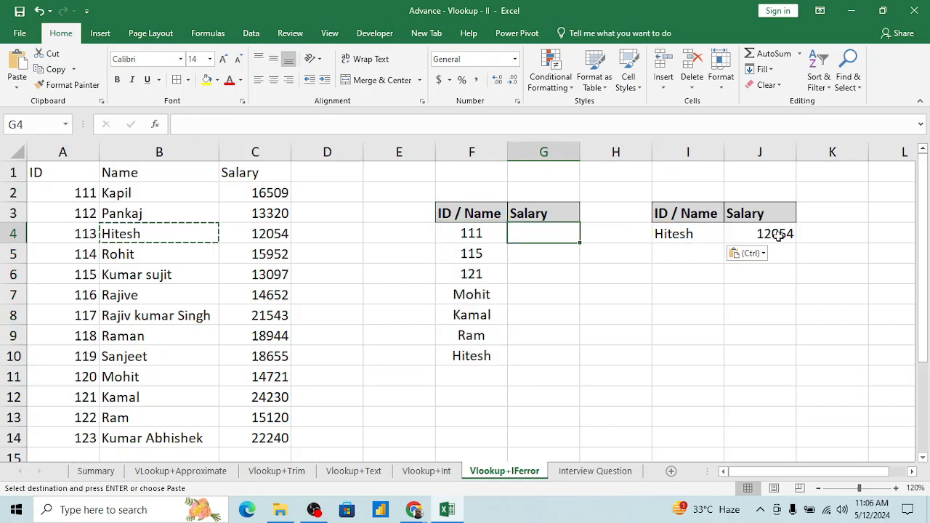
pyautogui.press('Right')
pyautogui.press('Right')
pyautogui.press('Left')
pyautogui.press('Left')
pyautogui.write('=VLOOKUP(')
pyautogui.press('Left')
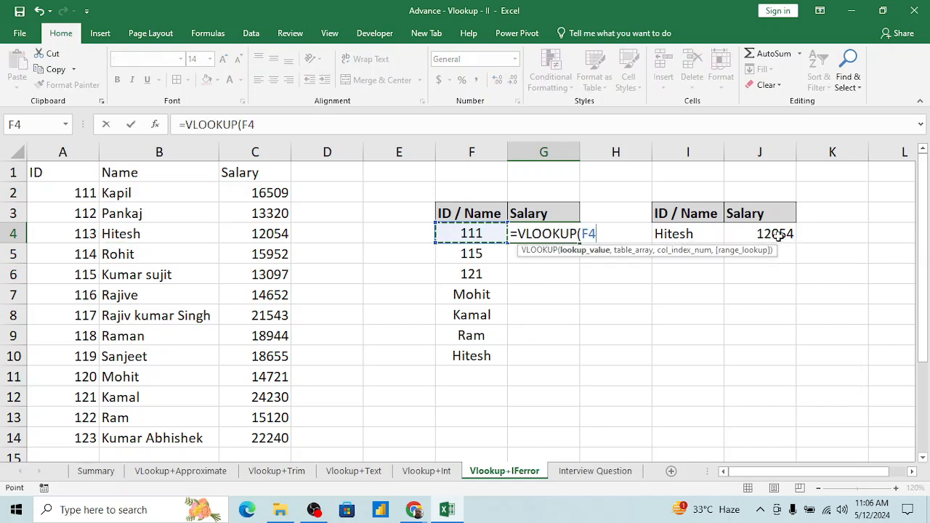
pyautogui.write(',')
# Set the table array of the G4 lookup to the absolute range $A$1:$C$14.
pyautogui.press('Left')
pyautogui.press('Left')
pyautogui.press('Left')
pyautogui.press('Left')
pyautogui.press('Left')
pyautogui.press('Left')
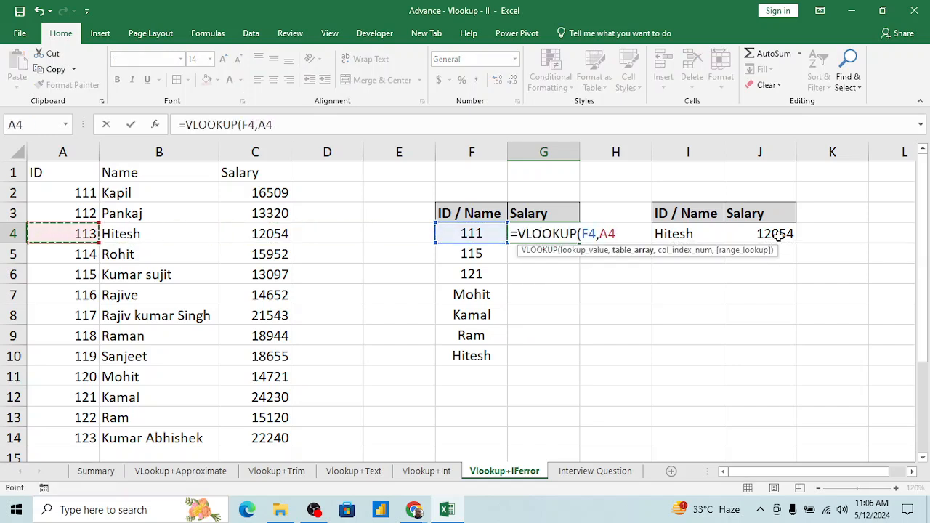
pyautogui.press('Up')
pyautogui.press('Up')
pyautogui.press('Up')
pyautogui.hotkey('shift', 'Right')
pyautogui.hotkey('shift', 'Right')
pyautogui.hotkey('ctrl', 'shift', 'Down')
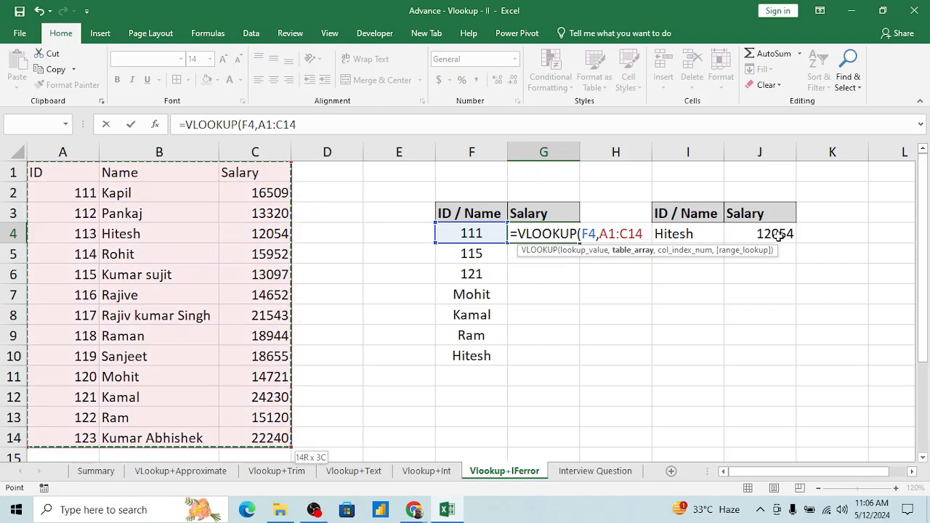
pyautogui.press('F4')
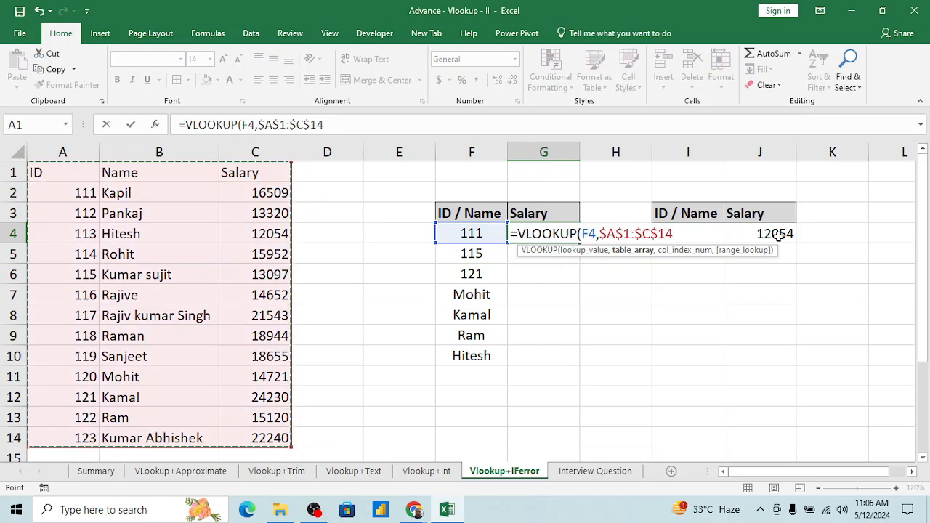
# Complete the G4 lookup with column index 3 and exact match 0.
pyautogui.write(',3,0')
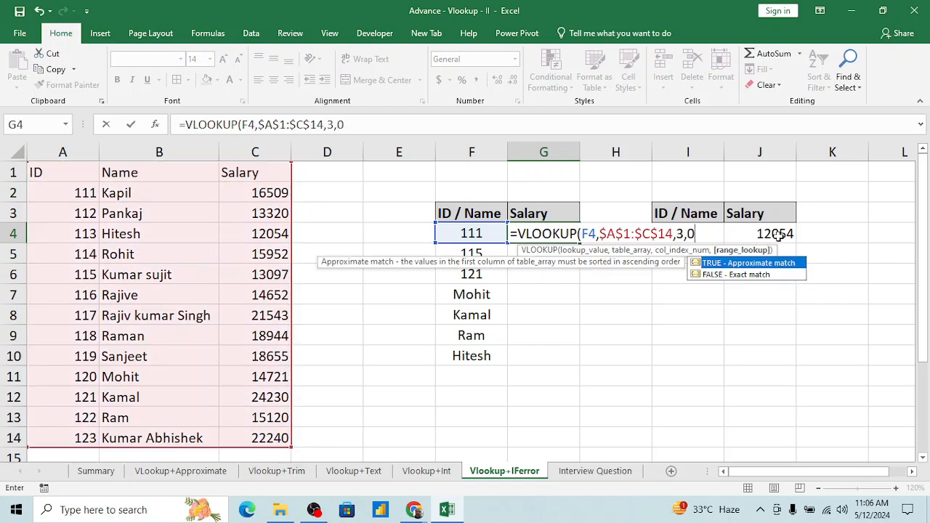
pyautogui.press('Return')
pyautogui.press('Up')
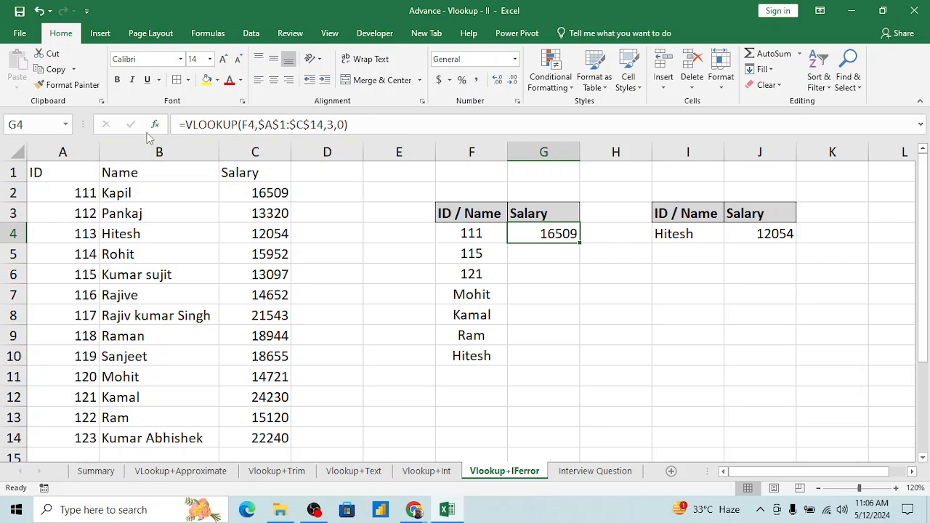
# Wrap the VLOOKUP in G4 in an IFERROR function, ready for its value_if_error argument.
pyautogui.click(186, 125)
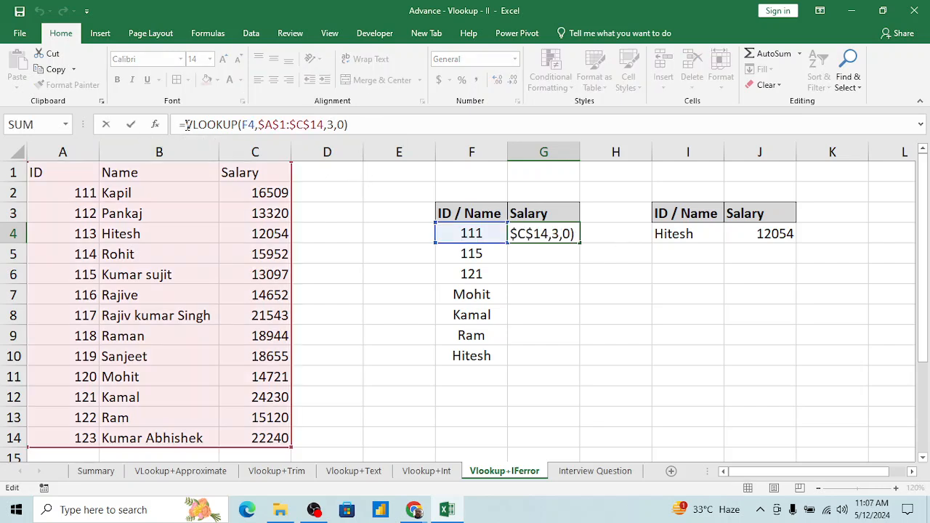
pyautogui.write('if')
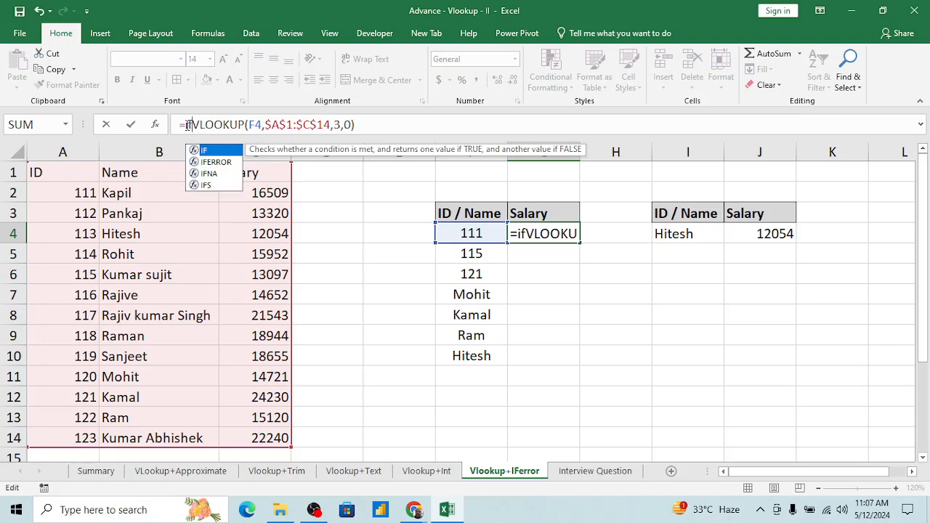
pyautogui.press('Down')
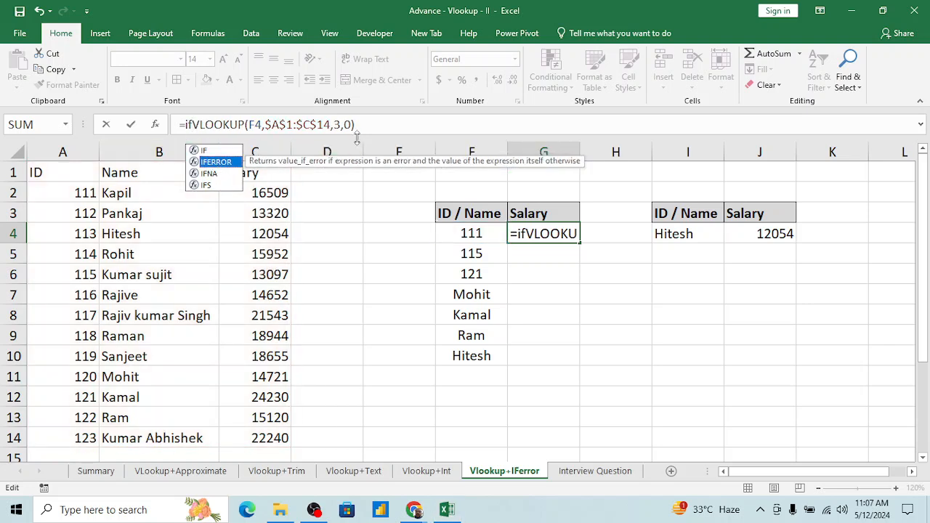
pyautogui.press('Tab')
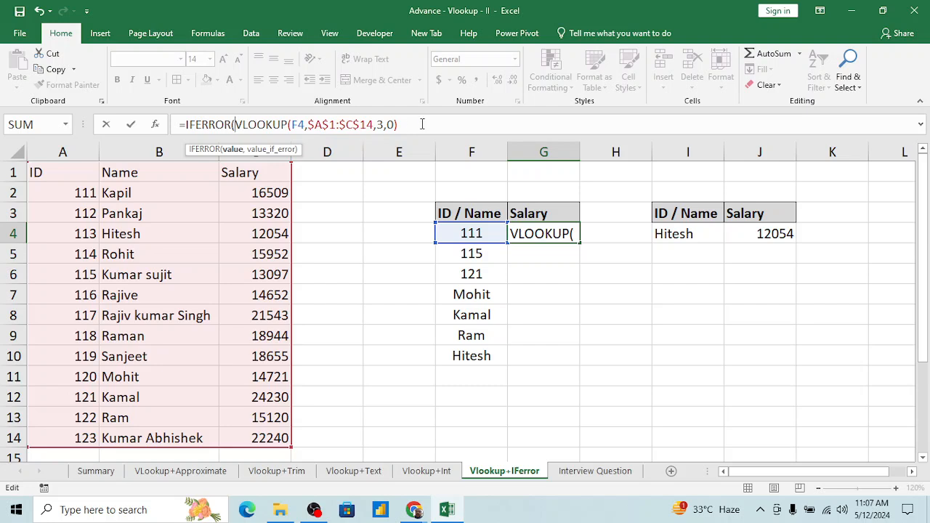
pyautogui.click(422, 124)
pyautogui.write(',')
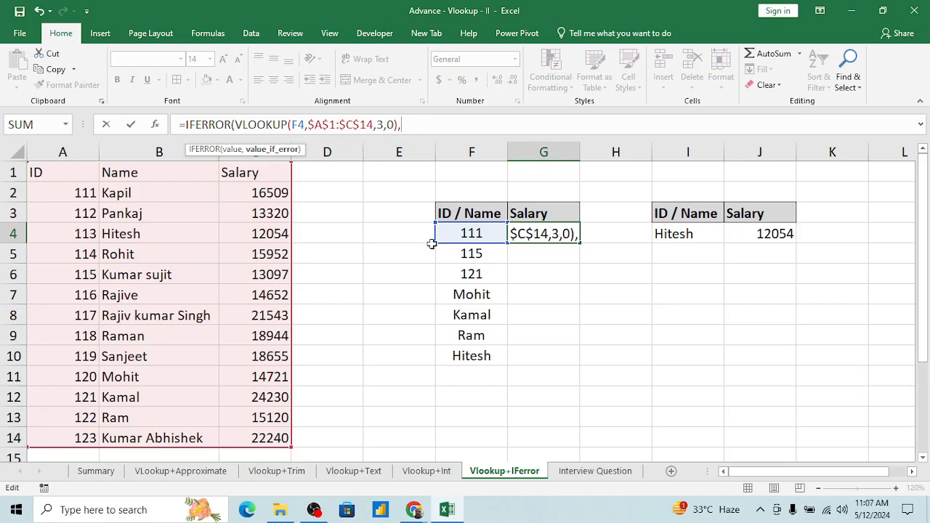
# Start a second VLOOKUP as the value_if_error argument of the IFERROR in G4, with F4 as the lookup value.
pyautogui.write('vl')
pyautogui.press('Tab')
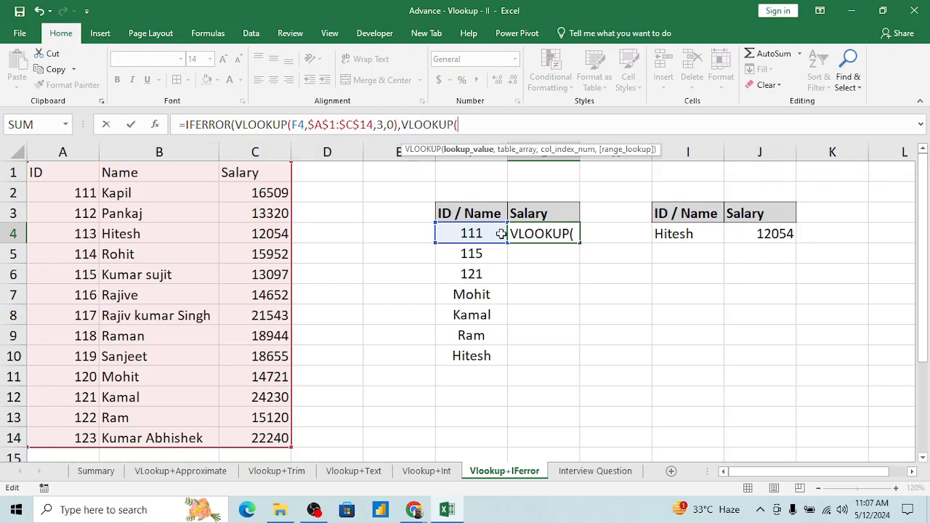
pyautogui.click(473, 233)
pyautogui.write(',')
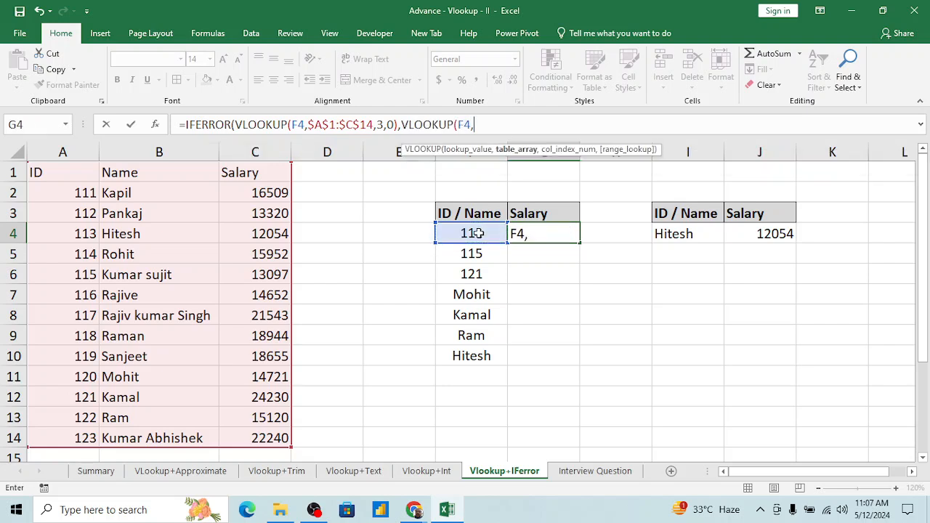
# Complete the fallback VLOOKUP in G4 with table array $B$1:$C$14, column index 2 and exact match 0.
pyautogui.click(159, 173)
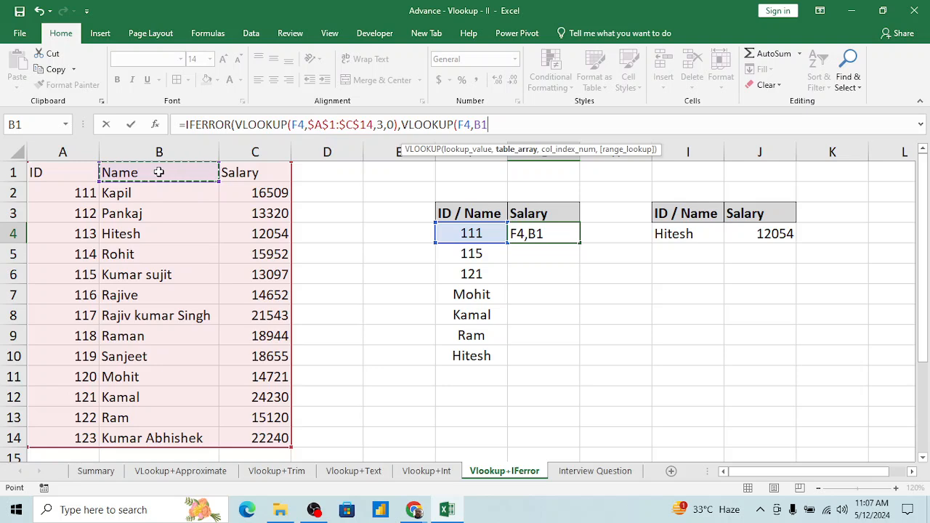
pyautogui.hotkey('shift', 'Right')
pyautogui.hotkey('ctrl', 'shift', 'Down')
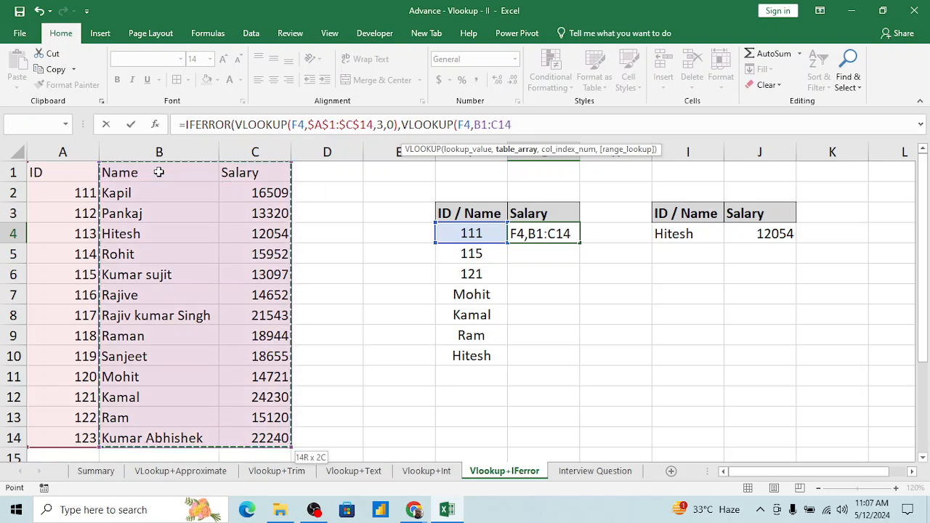
pyautogui.press('F4')
pyautogui.write(',2')
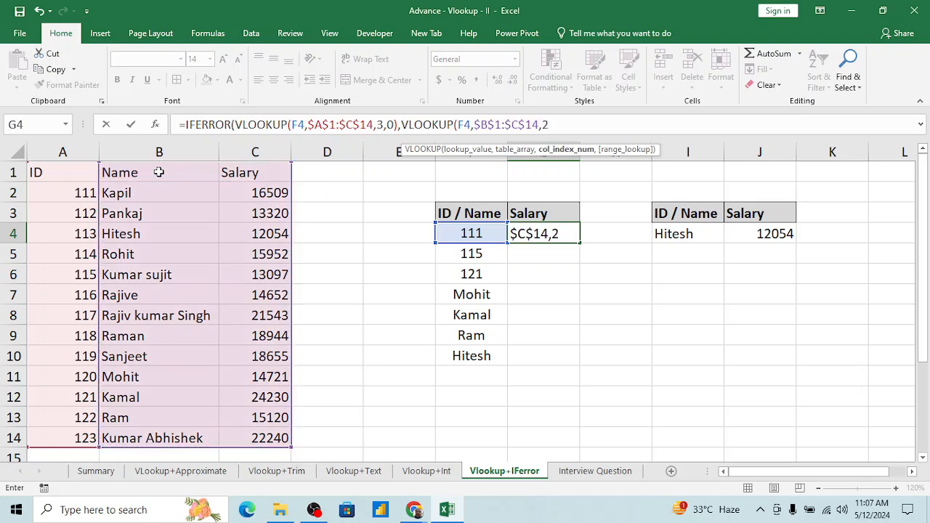
pyautogui.write(',0)')
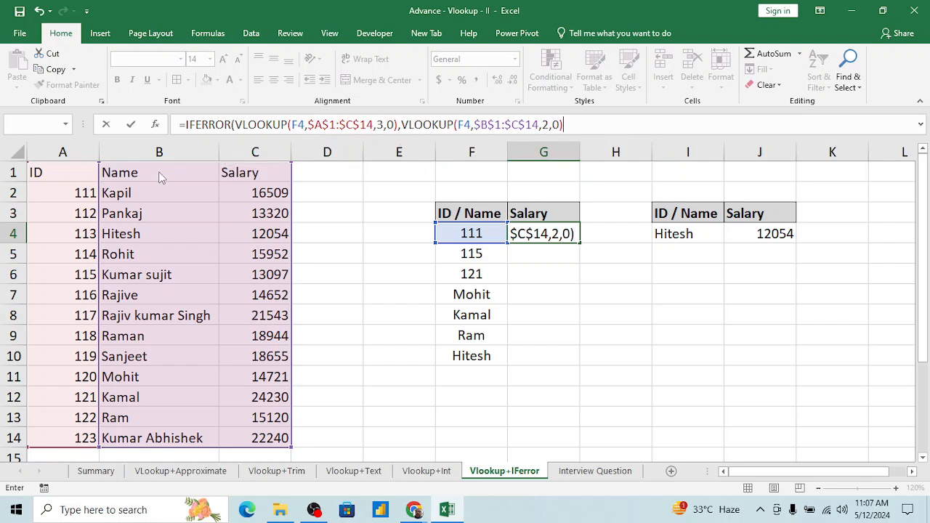
pyautogui.press('Return')
# Fill the IFERROR formula from G4 down to G10.
pyautogui.press('Return')
pyautogui.press('Left')
pyautogui.hotkey('ctrl', 'Down')
pyautogui.press('Right')
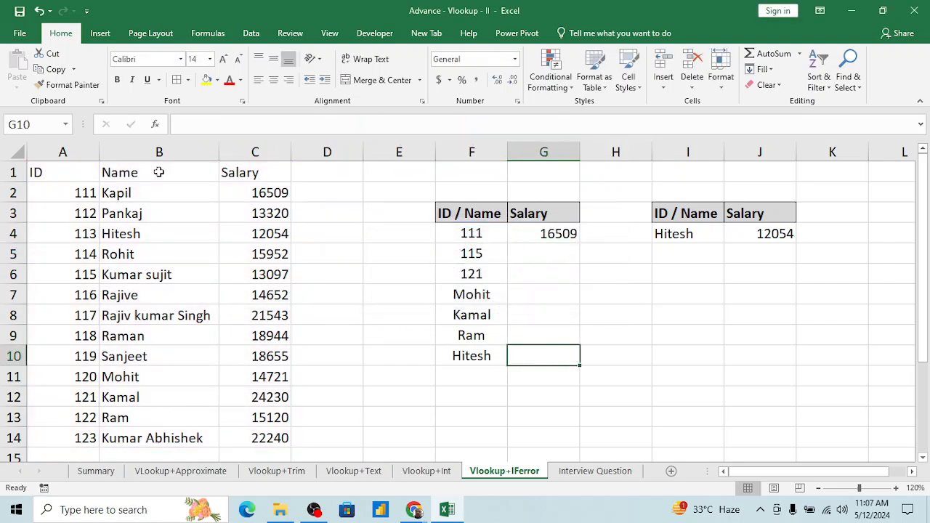
pyautogui.hotkey('ctrl', 'shift', 'Up')
pyautogui.hotkey('ctrl', 'd')
# Review the filled formulas and salaries in column G, especially for the rows looked up by ID.
pyautogui.press('Down')
pyautogui.press('Up')
pyautogui.press('Up')
pyautogui.press('Up')
pyautogui.press('Up')
pyautogui.press('Up')
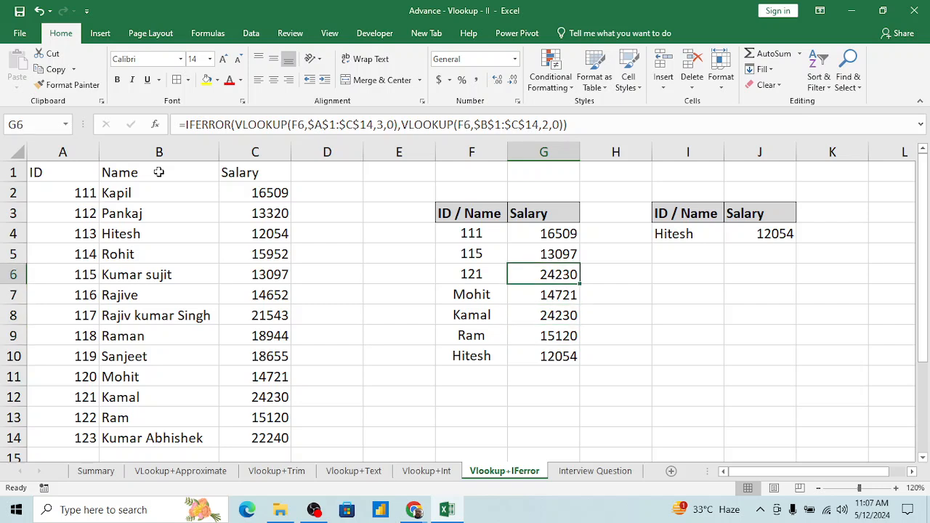
pyautogui.press('Up')
pyautogui.press('Up')
pyautogui.press('Up')
pyautogui.press('Down')
pyautogui.press('Down')
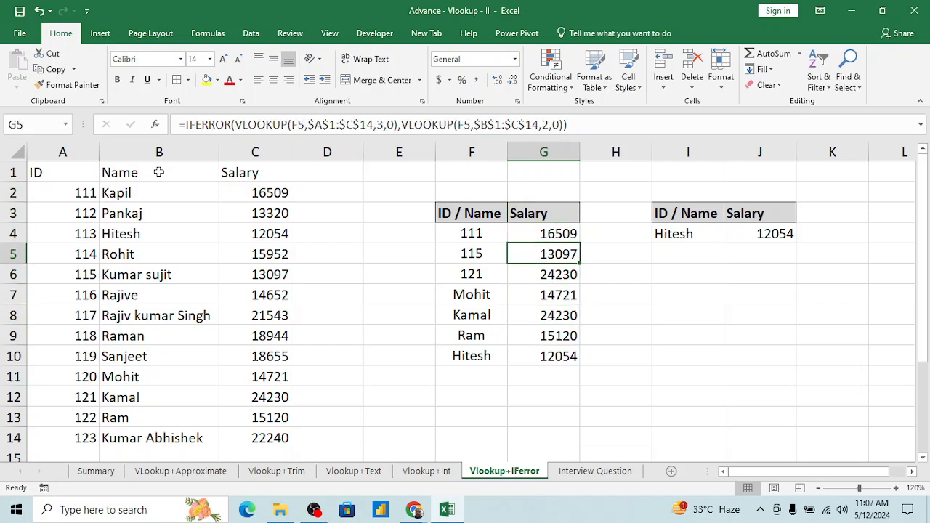
pyautogui.press('Down')
pyautogui.press('Down')
pyautogui.press('Down')
pyautogui.press('Up')
pyautogui.press('Up')
pyautogui.press('Up')
pyautogui.press('Up')
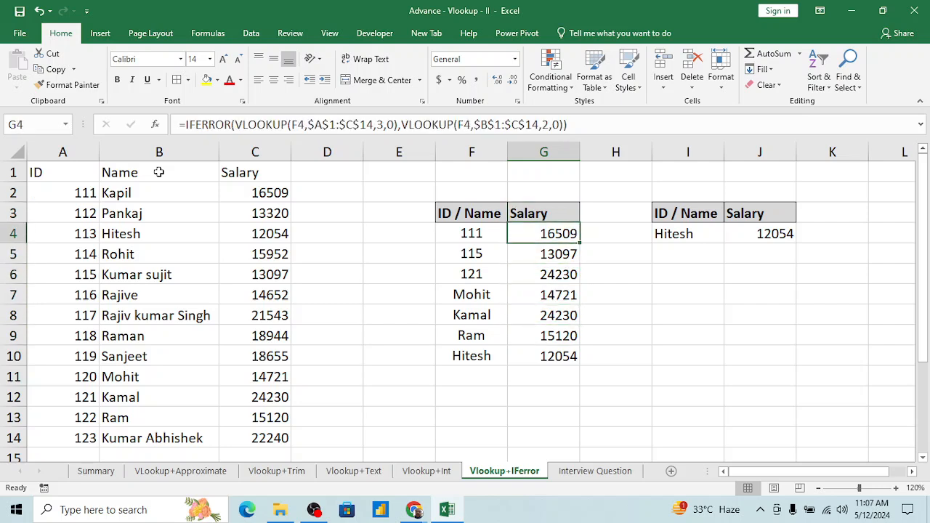
# Examine the column G results for the rows looked up by name and compare them with the ID rows.
pyautogui.click(467, 290)
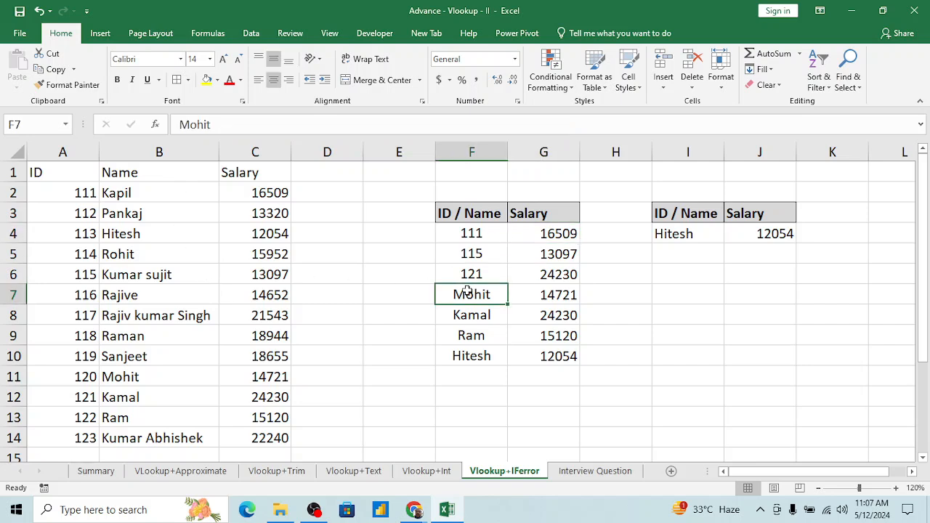
pyautogui.press('Right')
pyautogui.press('Down')
pyautogui.press('Down')
pyautogui.press('Down')
pyautogui.press('Up')
pyautogui.press('Up')
pyautogui.press('Up')
pyautogui.press('Up')
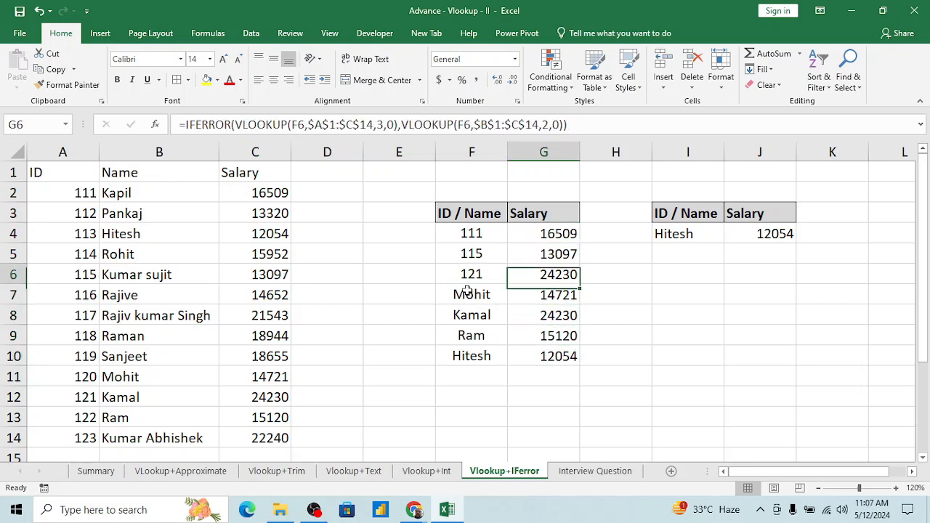
pyautogui.press('Up')
pyautogui.press('Up')
pyautogui.press('Up')
pyautogui.press('Down')
pyautogui.press('Down')
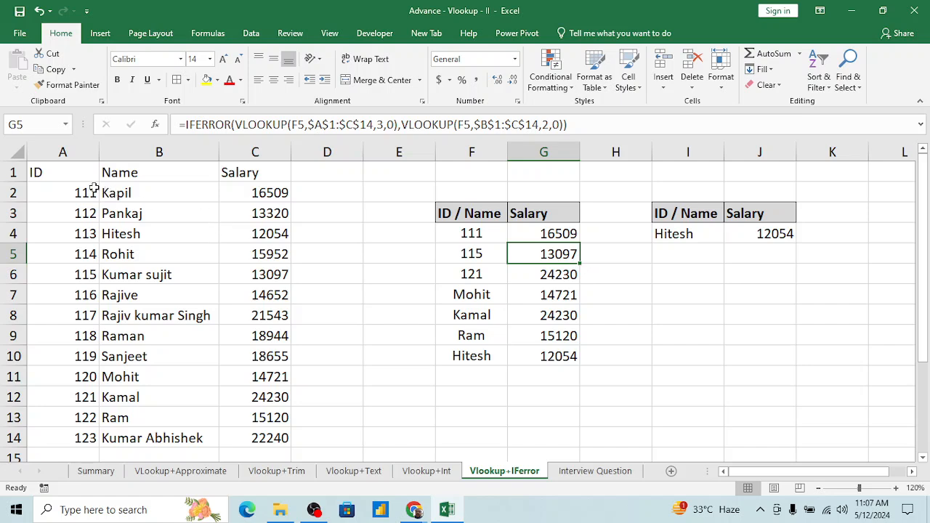
pyautogui.click(75, 175)
pyautogui.hotkey('shift', 'Right')
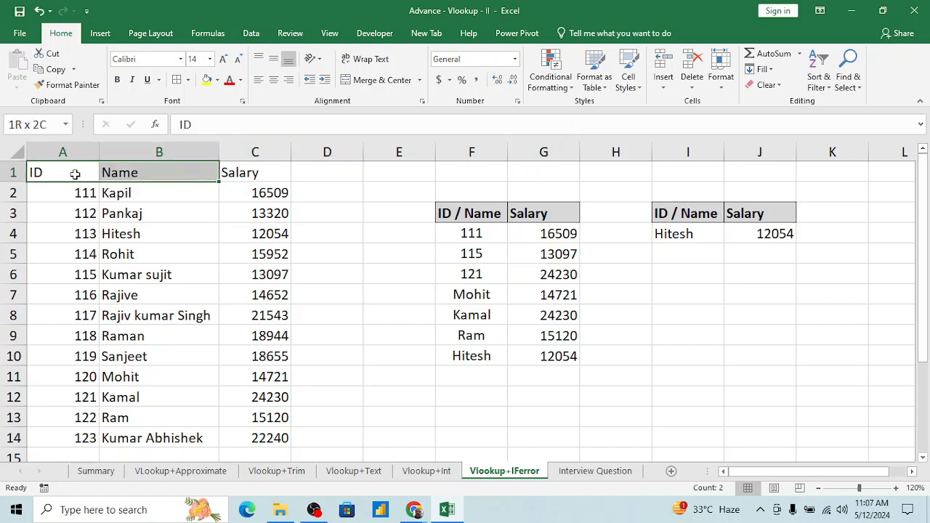
pyautogui.hotkey('shift', 'Down')
pyautogui.hotkey('shift', 'Down')
pyautogui.hotkey('shift', 'Down')
pyautogui.hotkey('shift', 'Down')
pyautogui.hotkey('shift', 'Down')
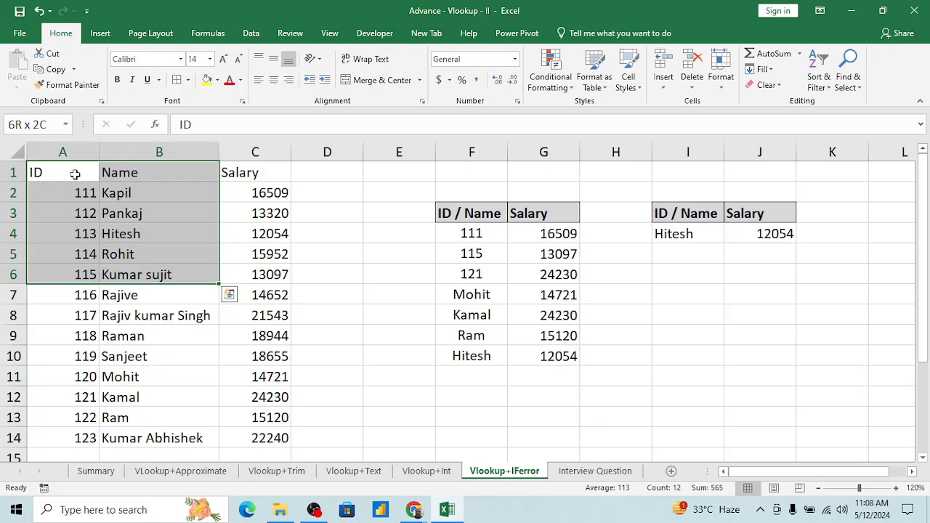
# Copy the ID header and the first five IDs in A1:A6.
pyautogui.click(75, 175)
pyautogui.hotkey('shift', 'Down')
pyautogui.hotkey('shift', 'Down')
pyautogui.hotkey('shift', 'Down')
pyautogui.hotkey('shift', 'Down')
pyautogui.hotkey('shift', 'Down')
pyautogui.hotkey('shift', 'Down')
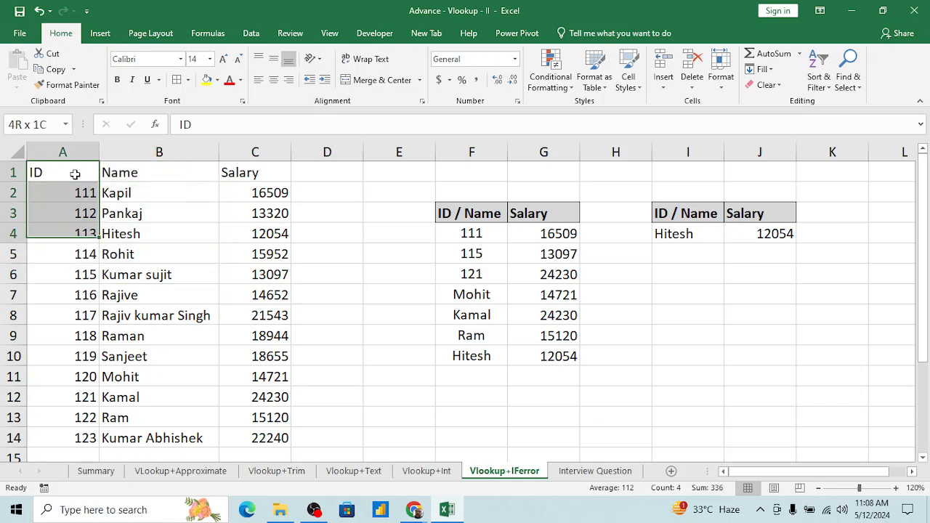
pyautogui.hotkey('shift', 'Down')
pyautogui.hotkey('shift', 'Down')
pyautogui.hotkey('shift', 'Down')
pyautogui.hotkey('shift', 'Down')
pyautogui.hotkey('shift', 'Down')
pyautogui.hotkey('shift', 'Down')
pyautogui.hotkey('shift', 'Down')
pyautogui.hotkey('shift', 'Up')
pyautogui.hotkey('shift', 'Up')
pyautogui.hotkey('shift', 'Up')
pyautogui.hotkey('shift', 'Up')
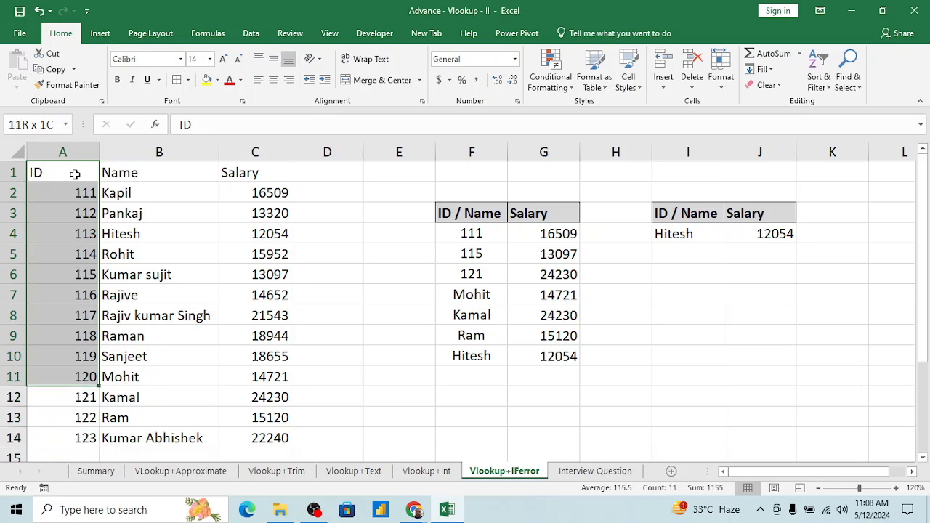
pyautogui.hotkey('shift', 'Up')
pyautogui.hotkey('shift', 'Up')
pyautogui.hotkey('shift', 'Up')
pyautogui.hotkey('shift', 'Up')
pyautogui.hotkey('ctrl', 'c')
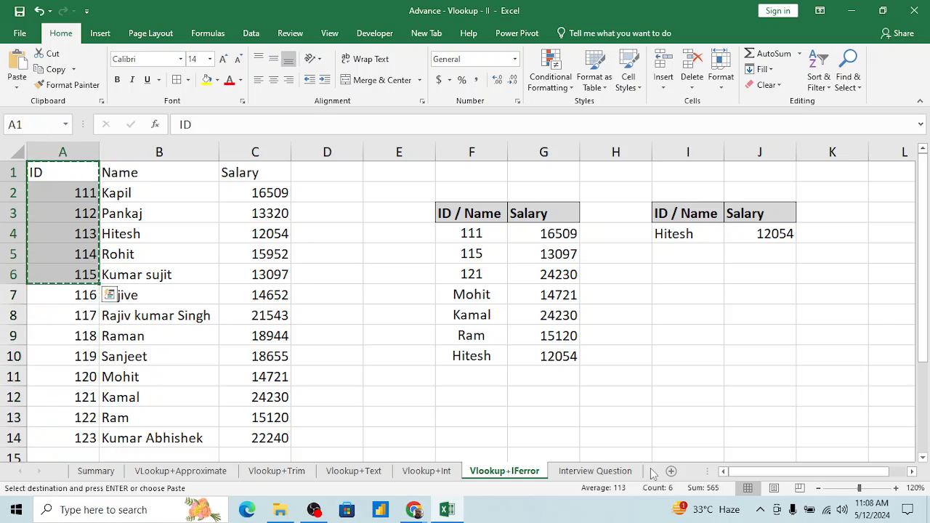
# Add a new worksheet and paste the copied ID list at A1.
pyautogui.click(673, 472)
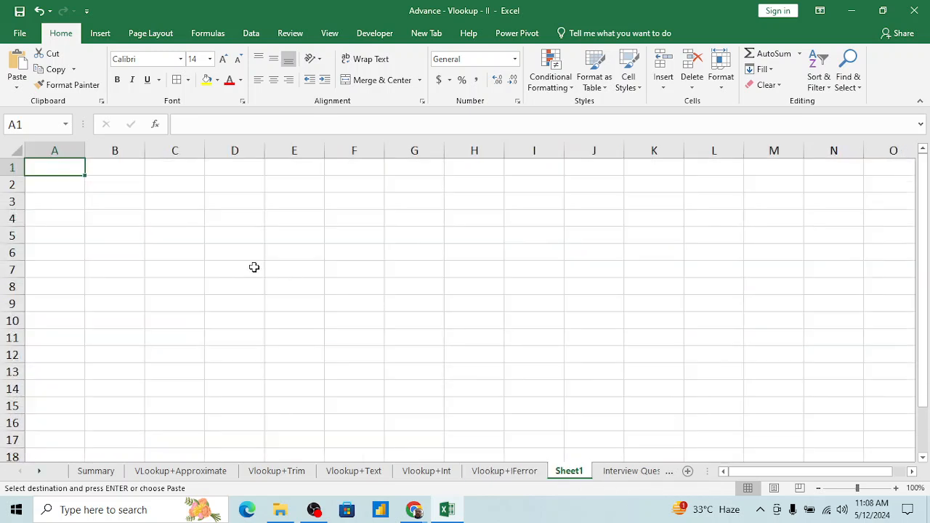
pyautogui.hotkey('ctrl', 'v')
pyautogui.press('Right')
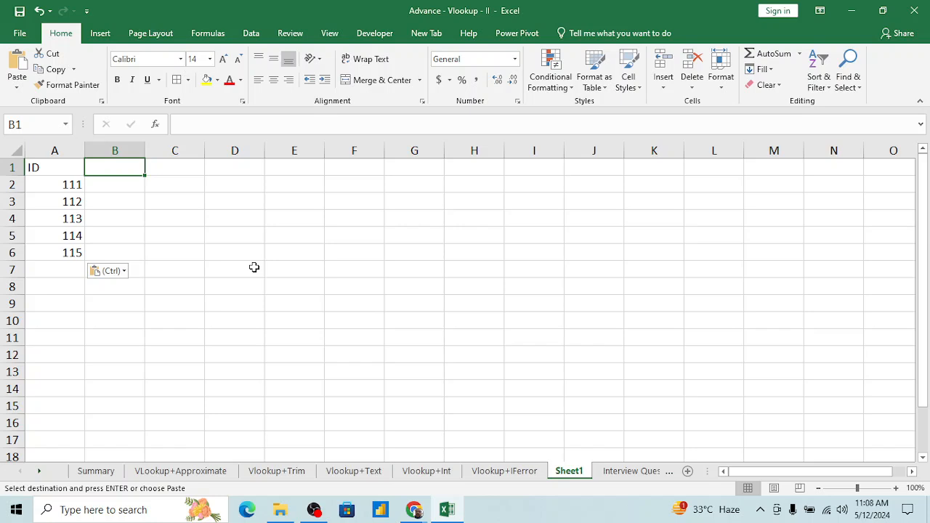
# Enter the column headers Team Lead in B1 and Manager in C1.
pyautogui.write('AM')
pyautogui.press('BackSpace')
pyautogui.press('BackSpace')
pyautogui.write('Te')
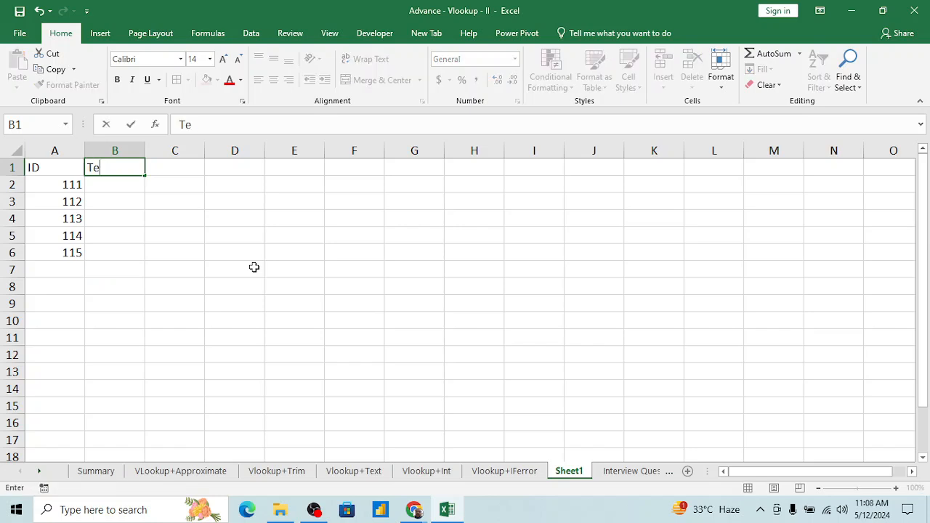
pyautogui.write('am Lead')
pyautogui.press('Tab')
pyautogui.write('Manager')
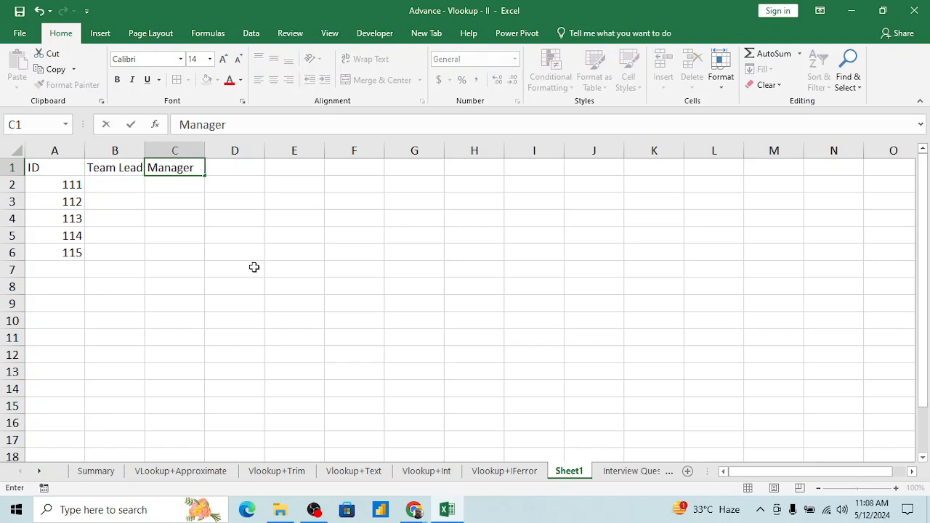
pyautogui.press('Return')
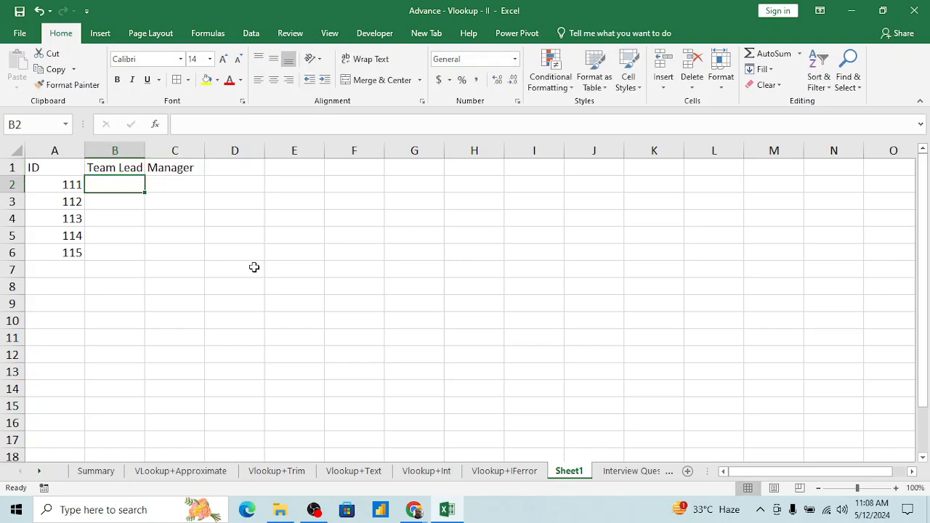
# Insert a new column before Team Lead and give it the header Id in B1.
pyautogui.press('Up')
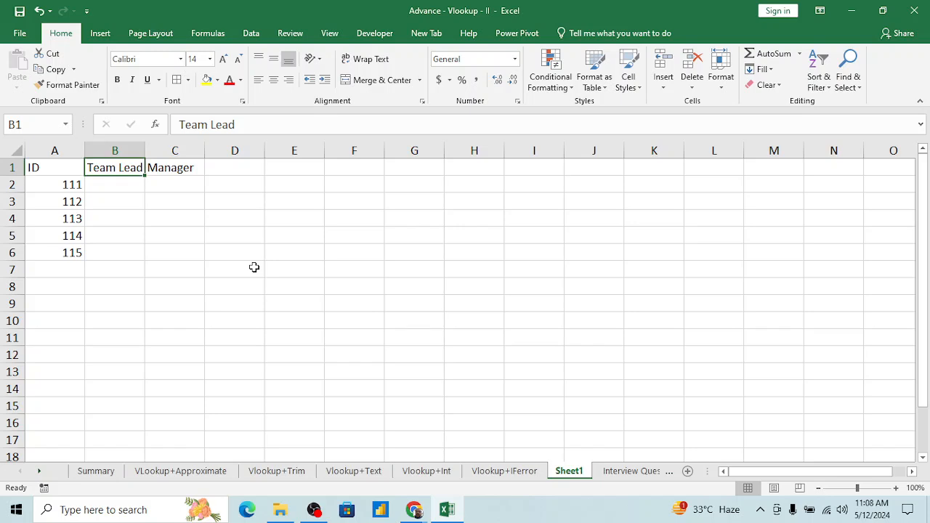
pyautogui.hotkey('ctrl', 'space')
pyautogui.hotkey('ctrl', 'shift', '+')
pyautogui.press('Up')
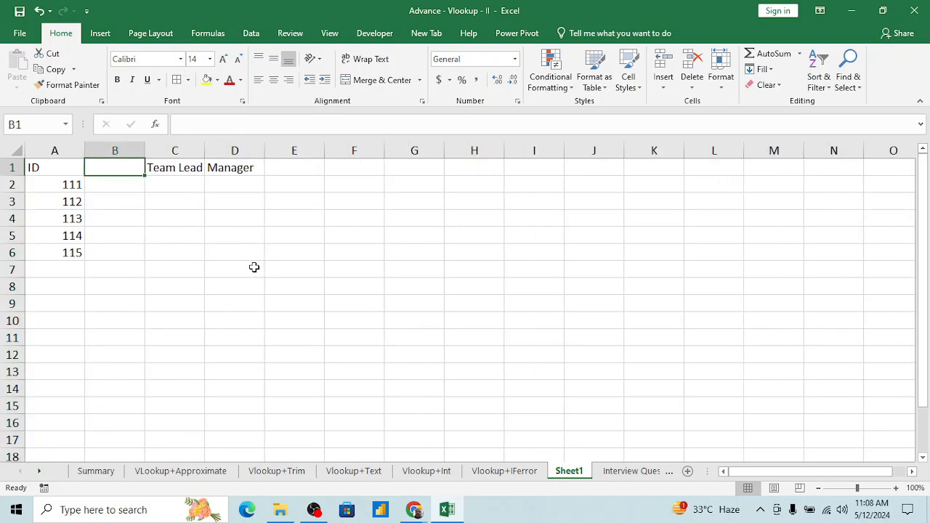
pyautogui.write('Id')
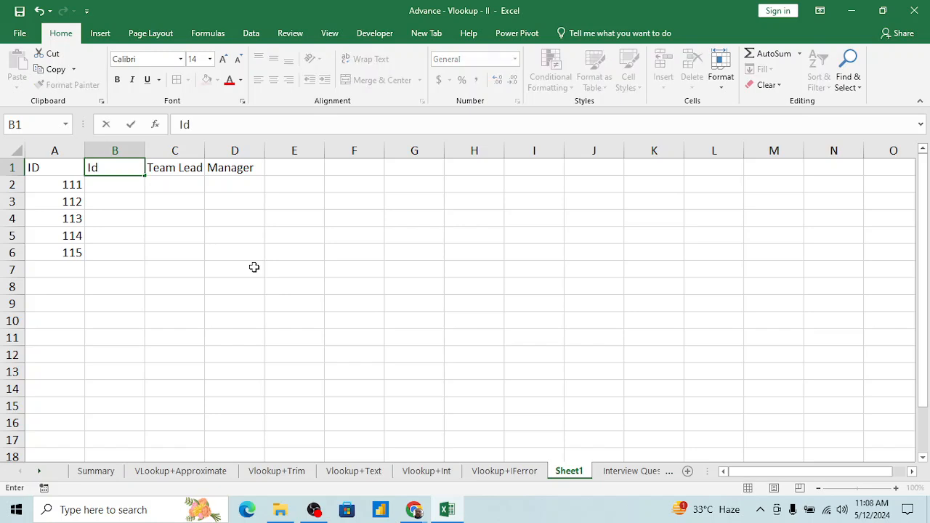
pyautogui.press('Return')
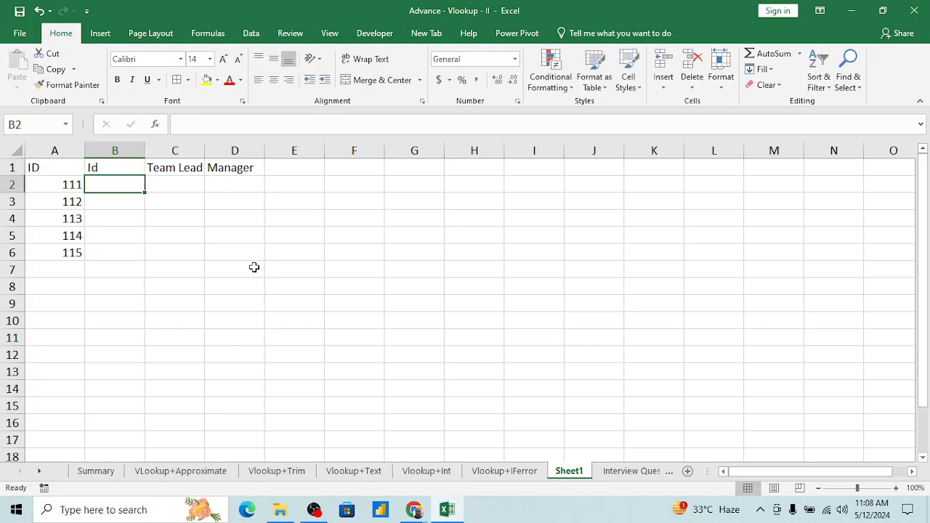
# Fill B2:B6 under the Id header with the values 118, 120, 125, 126 and 130.
pyautogui.press('Left')
pyautogui.hotkey('ctrl', 'shift', 'Down')
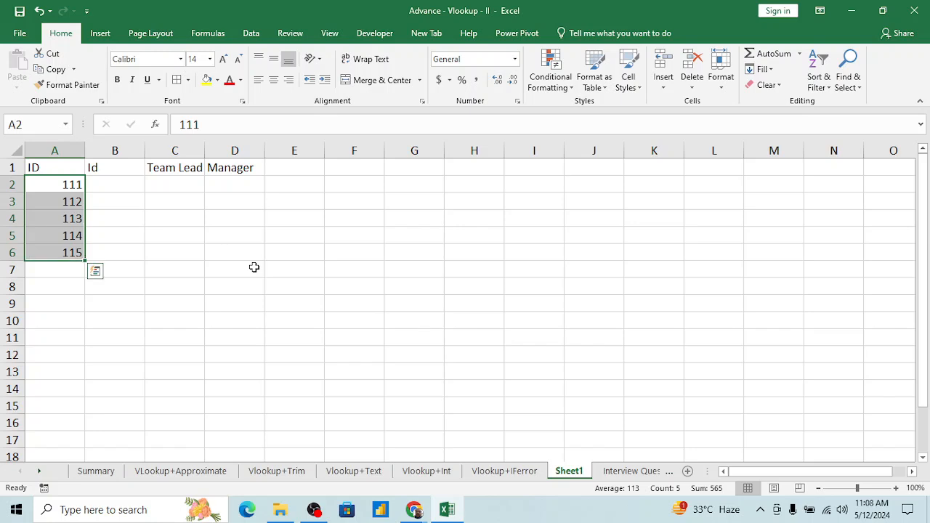
pyautogui.press('Right')
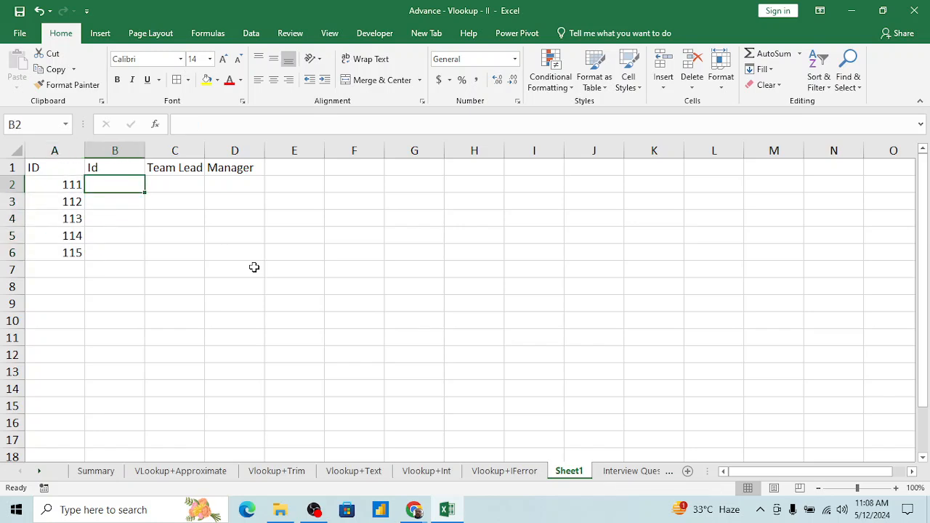
pyautogui.write('118')
pyautogui.press('Return')
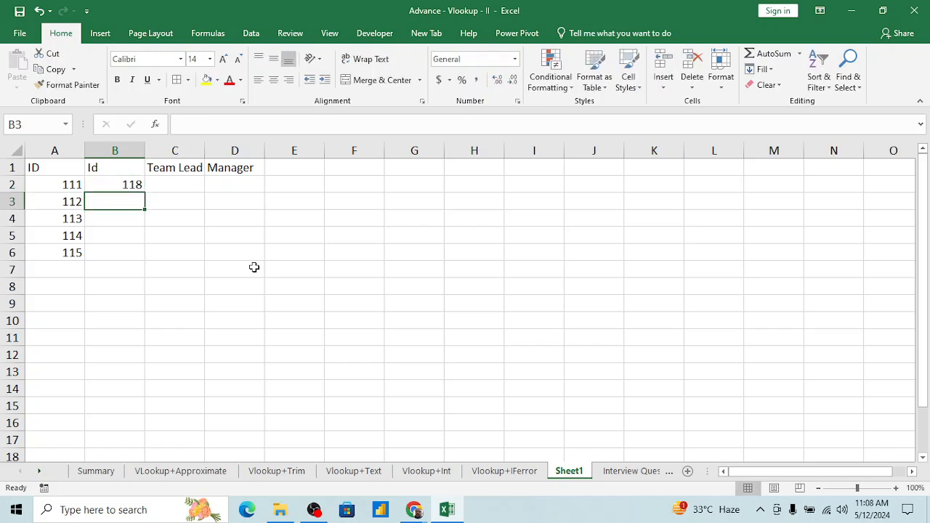
pyautogui.write('120')
pyautogui.press('Return')
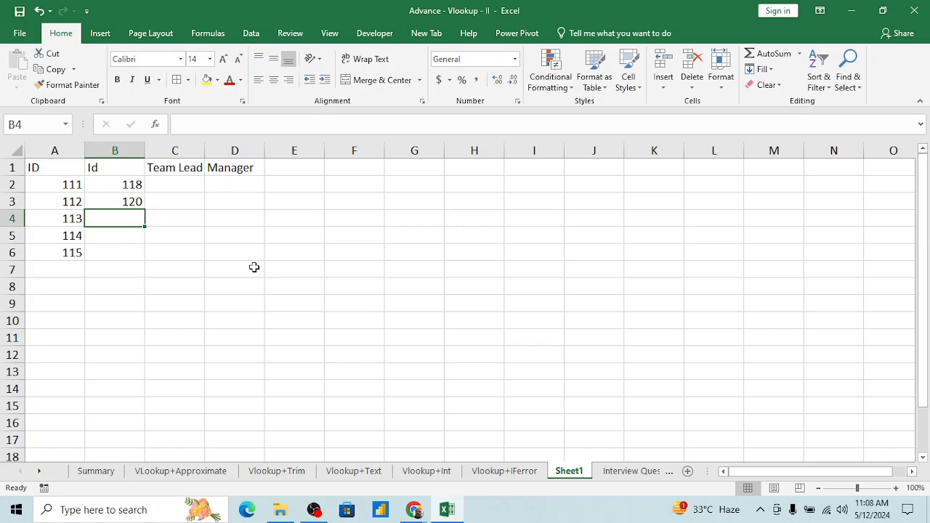
pyautogui.write('125')
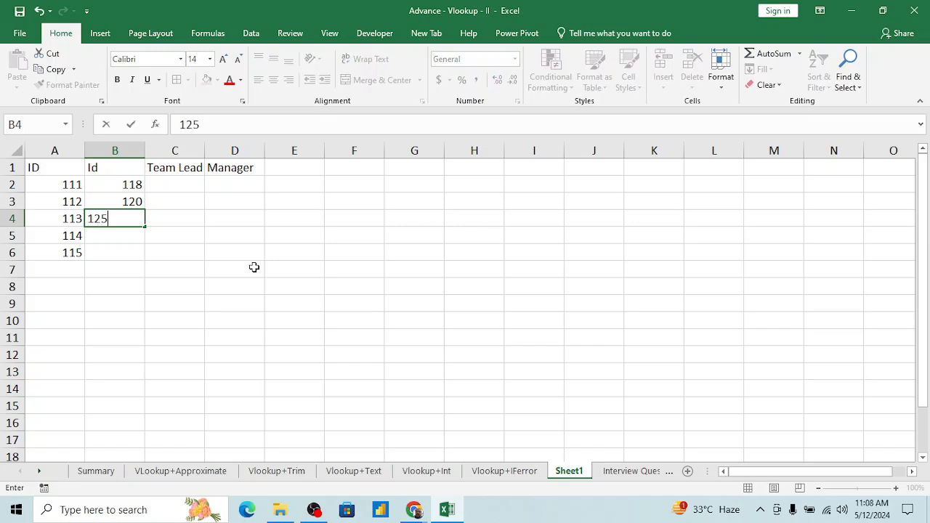
pyautogui.press('Return')
pyautogui.write('126')
pyautogui.press('Return')
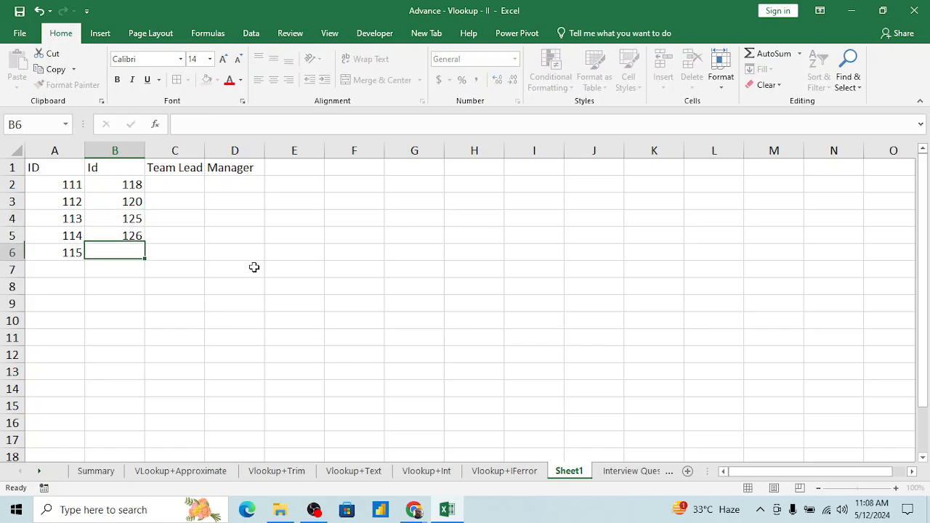
pyautogui.write('130')
pyautogui.press('Return')
# Enter a team lead's first name in C2 and fill the name series down through C6.
pyautogui.press('Up')
pyautogui.press('Right')
pyautogui.press('Up')
pyautogui.press('Up')
pyautogui.press('Up')
pyautogui.press('Up')
pyautogui.press('Up')
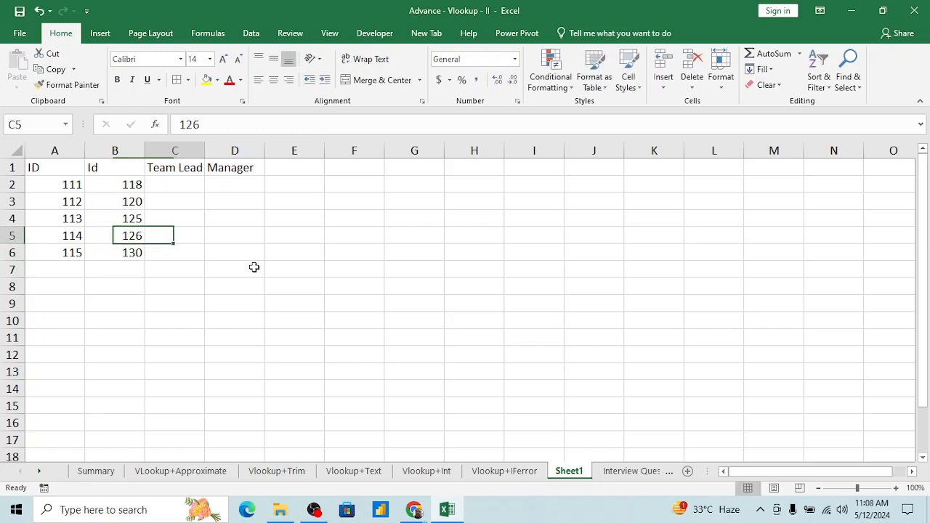
pyautogui.press('Right')
pyautogui.press('Left')
pyautogui.press('Down')
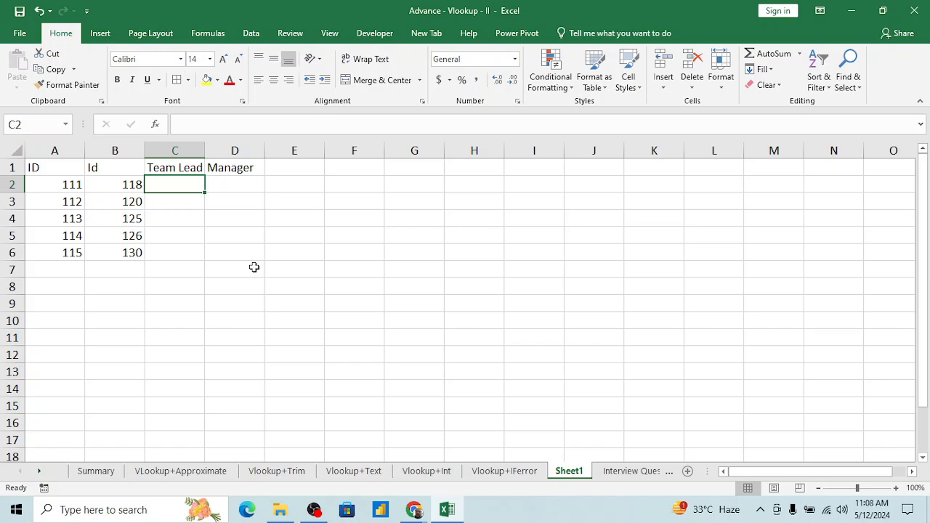
pyautogui.write('K')
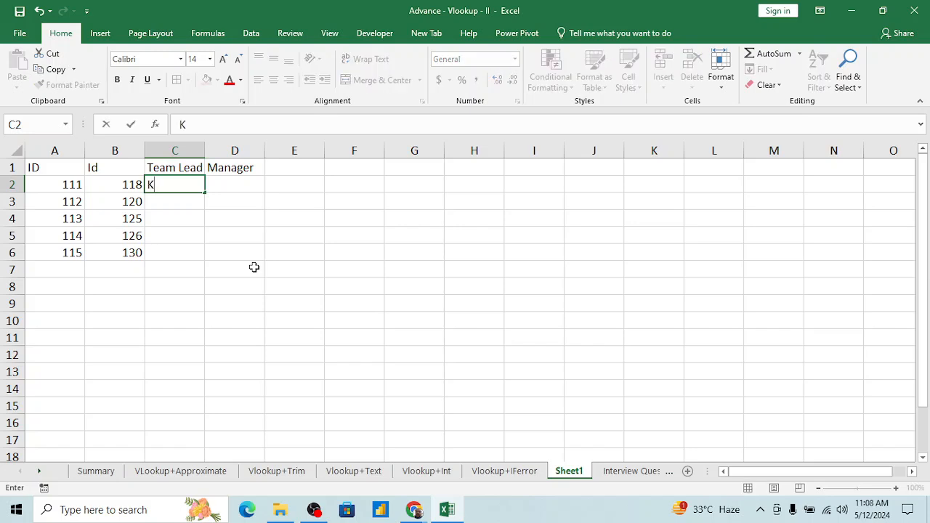
pyautogui.write('apil')
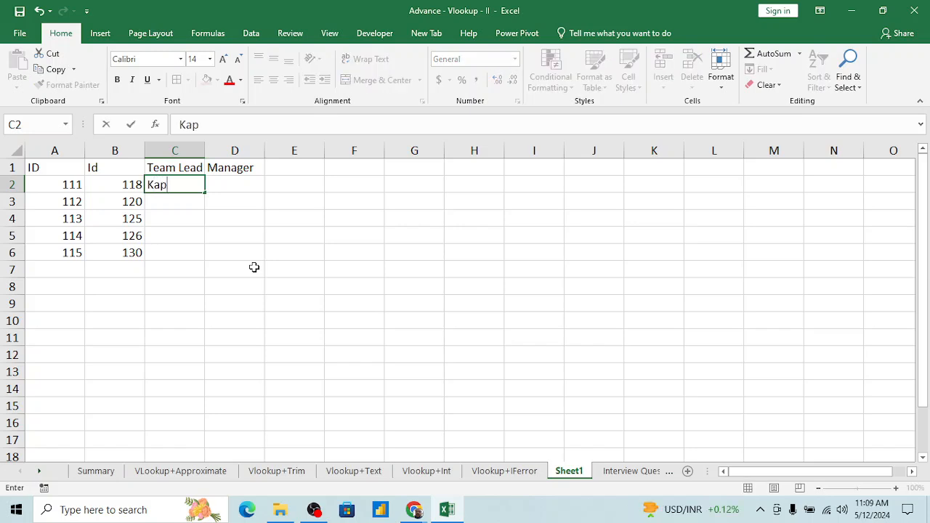
pyautogui.press('Return')
pyautogui.press('Up')
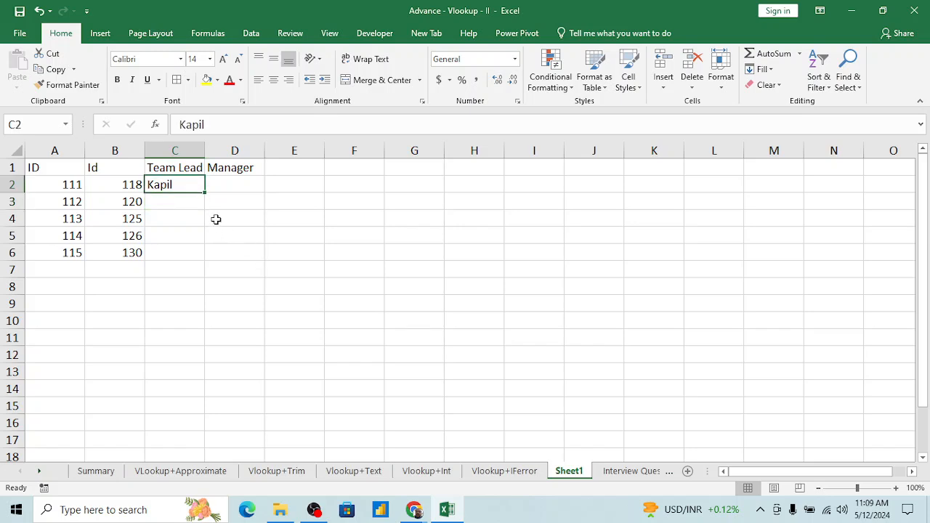
pyautogui.moveTo(205, 192); pyautogui.dragTo(203, 254)
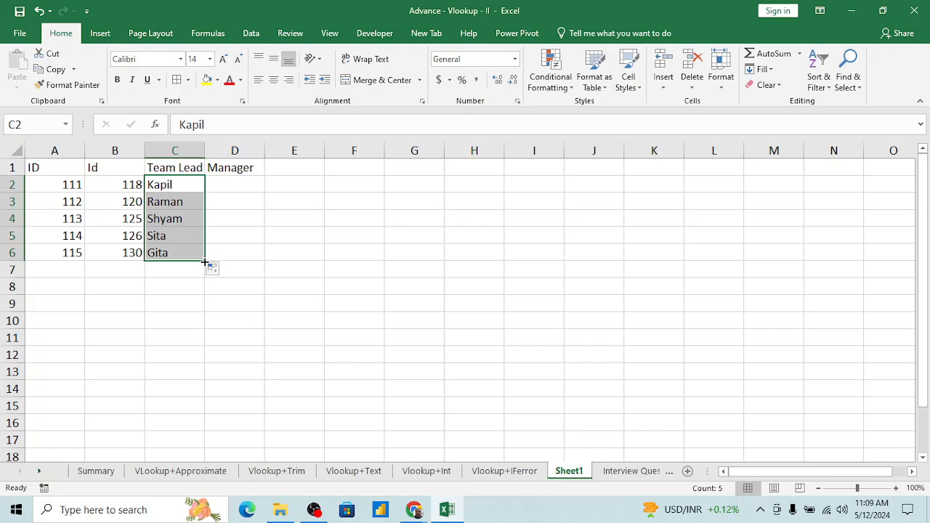
pyautogui.moveTo(205, 264)
pyautogui.mouseDown()
pyautogui.moveTo(203, 345)
pyautogui.moveTo(205, 265)
pyautogui.mouseUp()
# Enter a manager's first name in D2 and copy it down to D3 and D4.
pyautogui.click(245, 184)
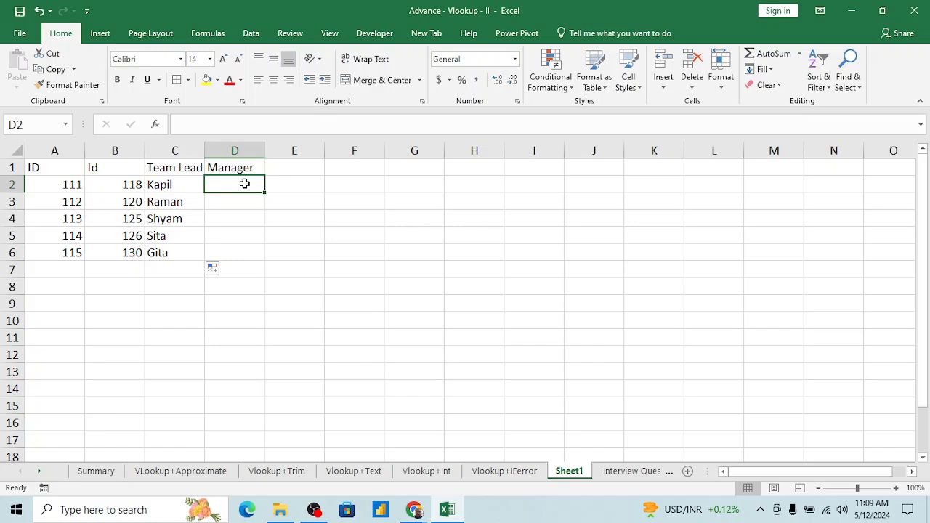
pyautogui.write('Gaga')
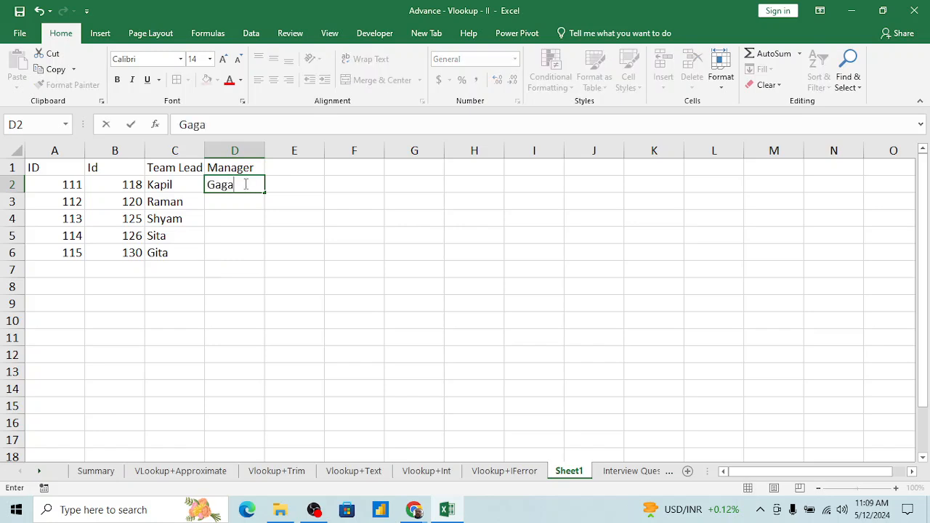
pyautogui.write('n')
pyautogui.press('Return')
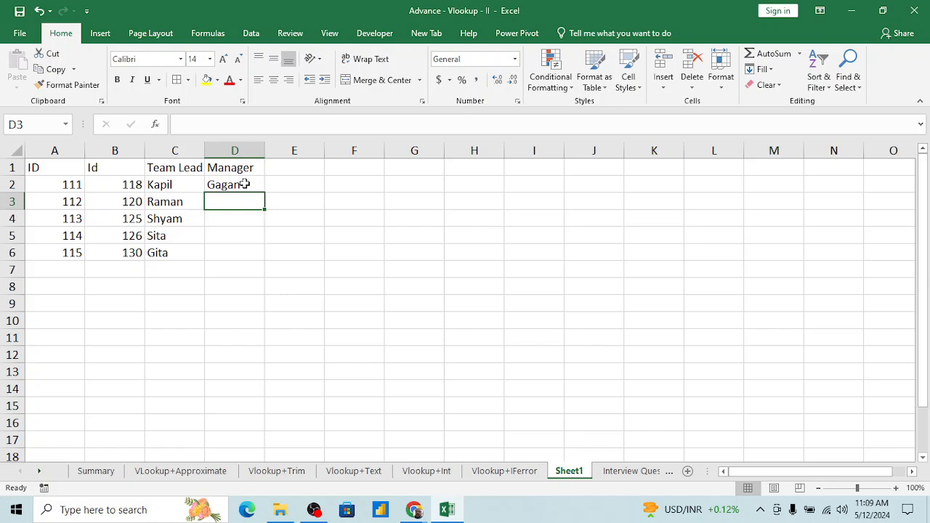
pyautogui.press('Up')
pyautogui.hotkey('shift', 'Down')
pyautogui.hotkey('shift', 'Down')
pyautogui.hotkey('ctrl', 'd')
pyautogui.press('Down')
pyautogui.press('Down')
pyautogui.press('Down')
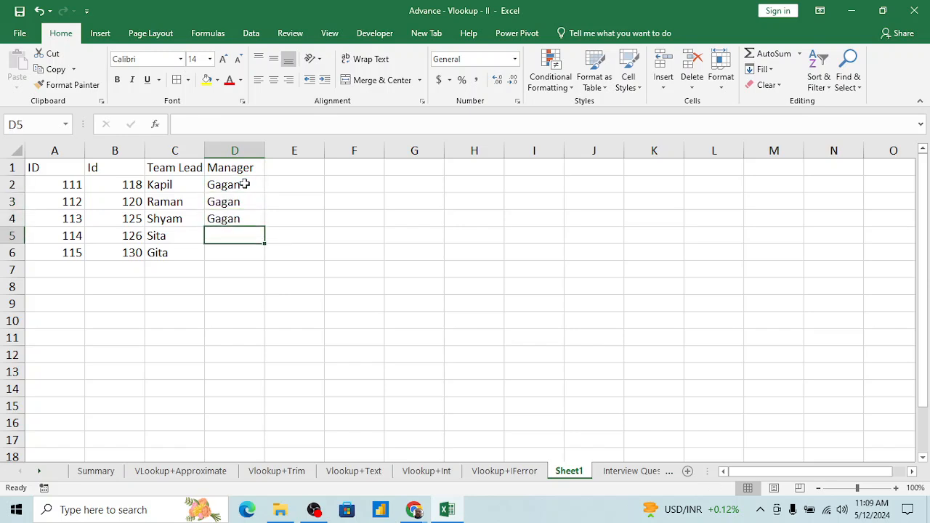
# Enter a second manager's first name in D5 and copy it down to D6.
pyautogui.write('Mohan')
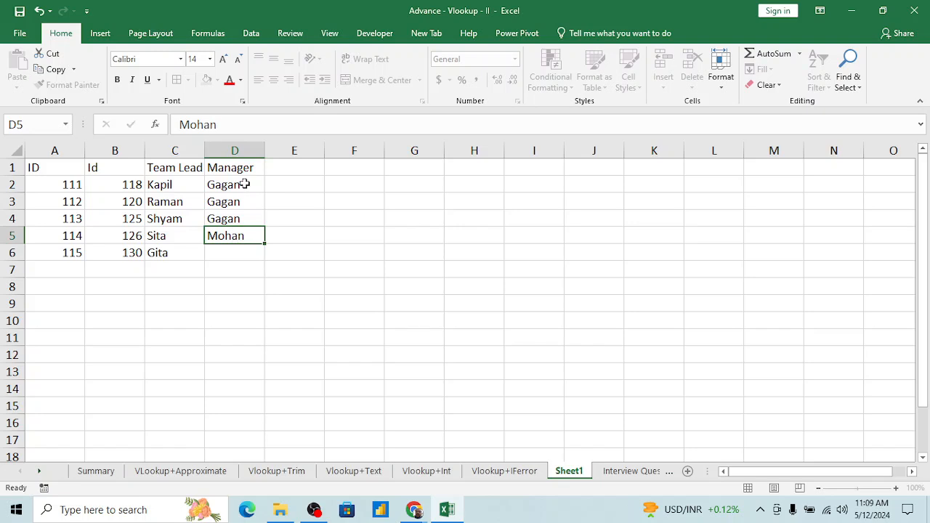
pyautogui.hotkey('ctrl', 'Return')
pyautogui.hotkey('shift', 'Down')
pyautogui.hotkey('ctrl', 'd')
pyautogui.press('Down')
pyautogui.press('Down')
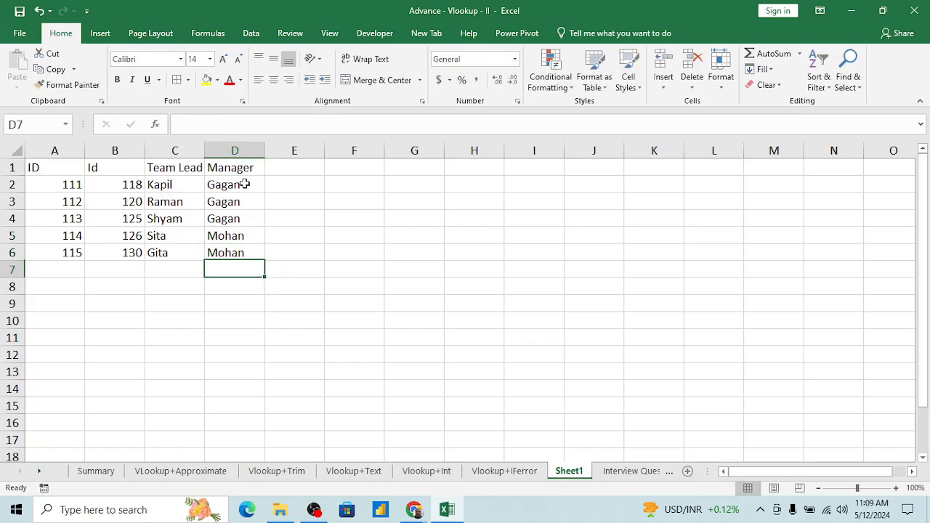
# Make the header cells A1:D1 bold.
pyautogui.press('Up')
pyautogui.press('Up')
pyautogui.hotkey('ctrl', 'Up')
pyautogui.press('Left')
pyautogui.press('Left')
pyautogui.press('Left')
pyautogui.hotkey('shift', 'Right')
pyautogui.hotkey('shift', 'Right')
pyautogui.hotkey('shift', 'Right')
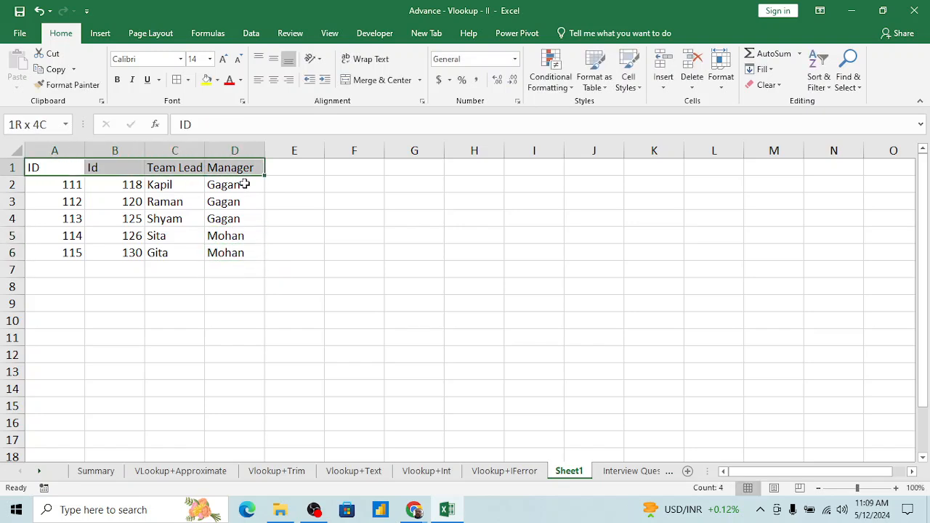
pyautogui.hotkey('ctrl', 'b')
# Copy the ID header from A1 over the Id header in B1.
pyautogui.hotkey('shift', 'Left')
pyautogui.hotkey('shift', 'Left')
pyautogui.hotkey('shift', 'Left')
pyautogui.hotkey('ctrl', 'c')
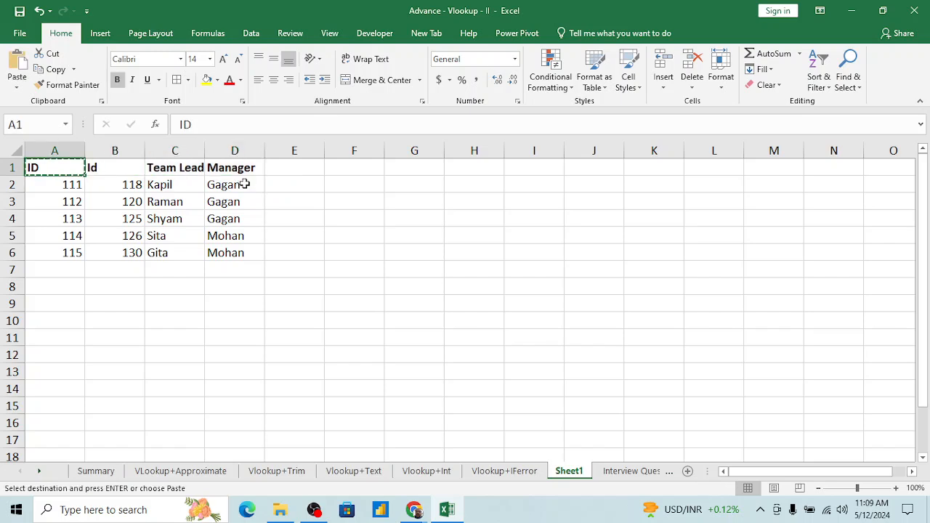
pyautogui.press('Right')
pyautogui.press('Return')
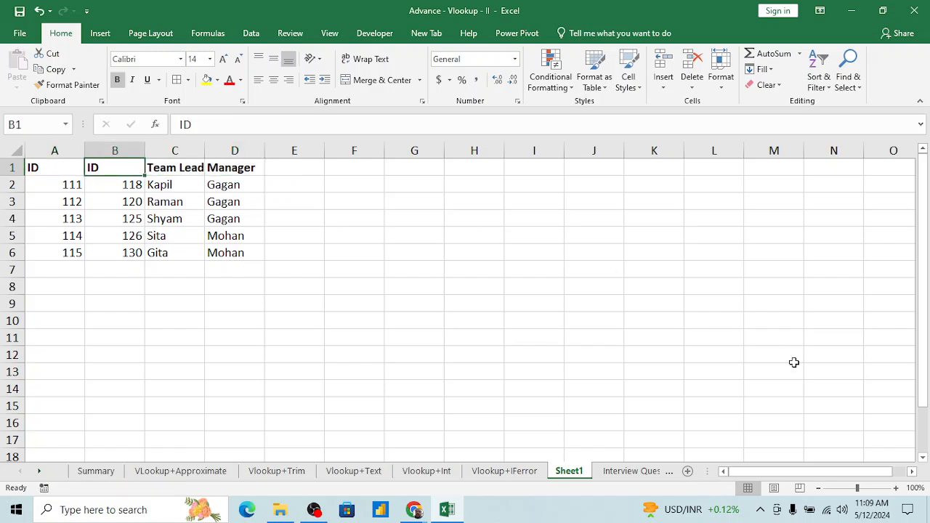
# Examine the header row and the IDs in column A of the sample table.
pyautogui.click(896, 488)
pyautogui.click(896, 488)
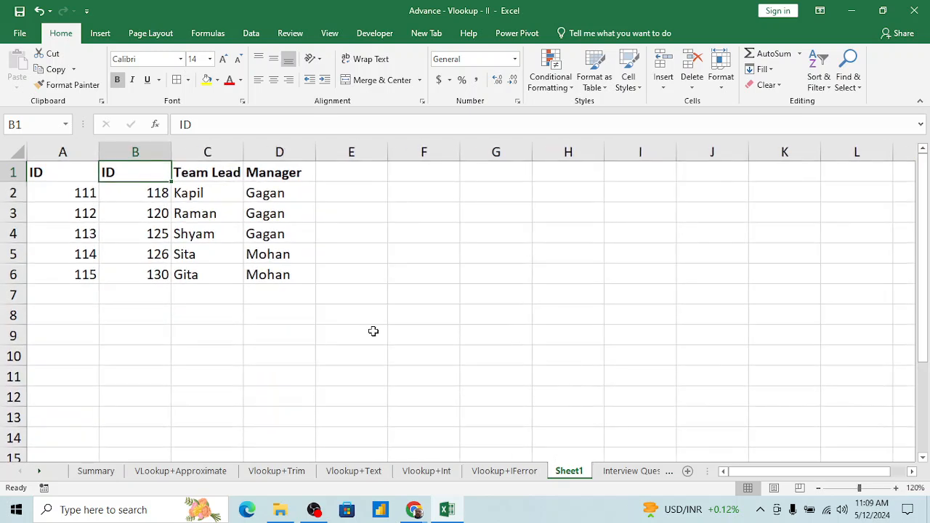
pyautogui.click(190, 247)
pyautogui.hotkey('ctrl', 'Up')
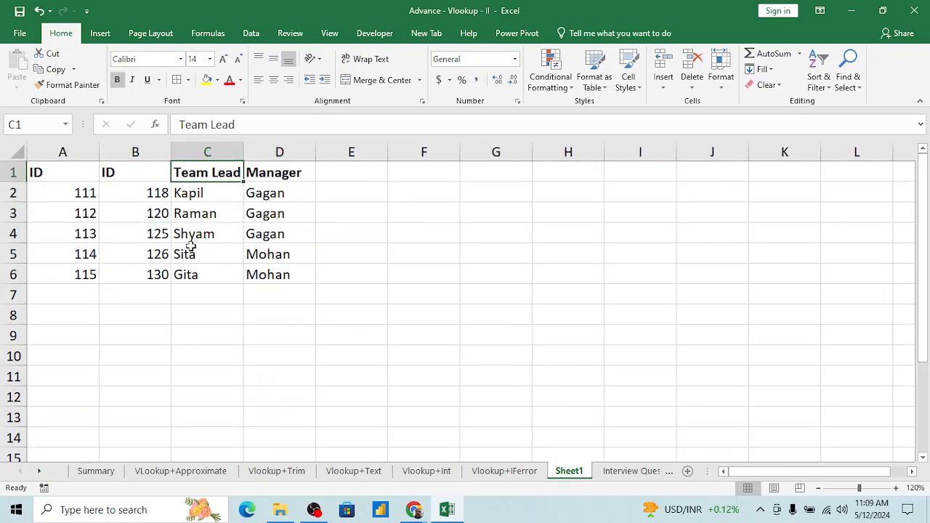
pyautogui.hotkey('ctrl', 'Left')
pyautogui.hotkey('ctrl', 'shift', 'Right')
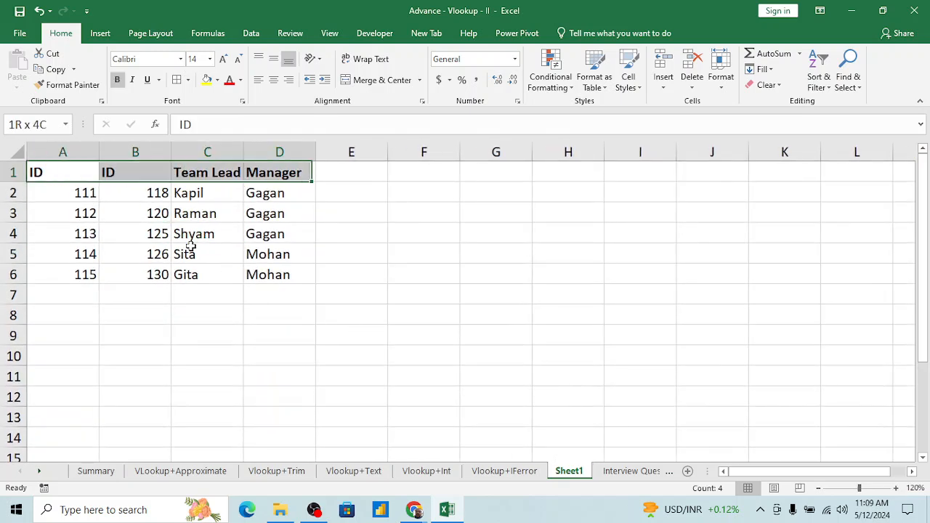
pyautogui.hotkey('shift', 'space')
pyautogui.hotkey('ctrl', 'Left')
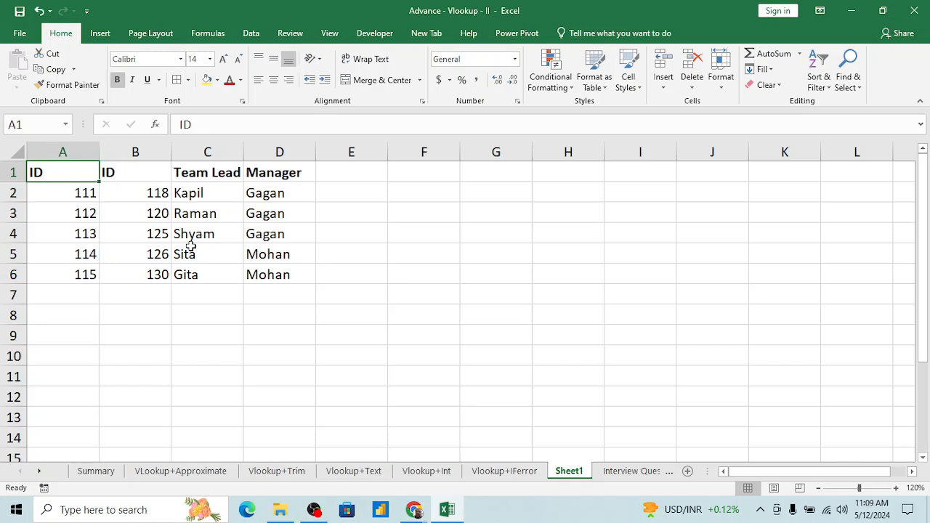
pyautogui.press('Down')
pyautogui.press('Down')
pyautogui.press('Down')
pyautogui.press('Down')
pyautogui.press('Up')
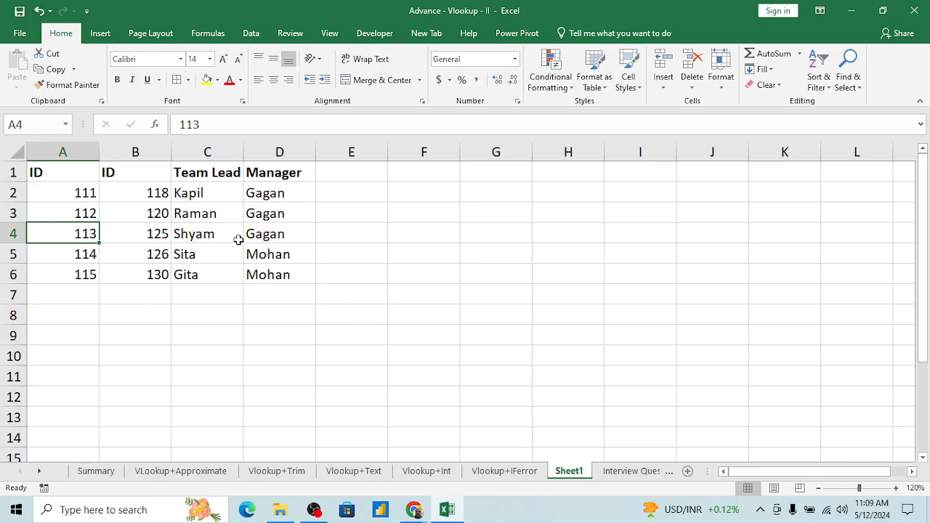
pyautogui.click(493, 193)
pyautogui.write('Id')
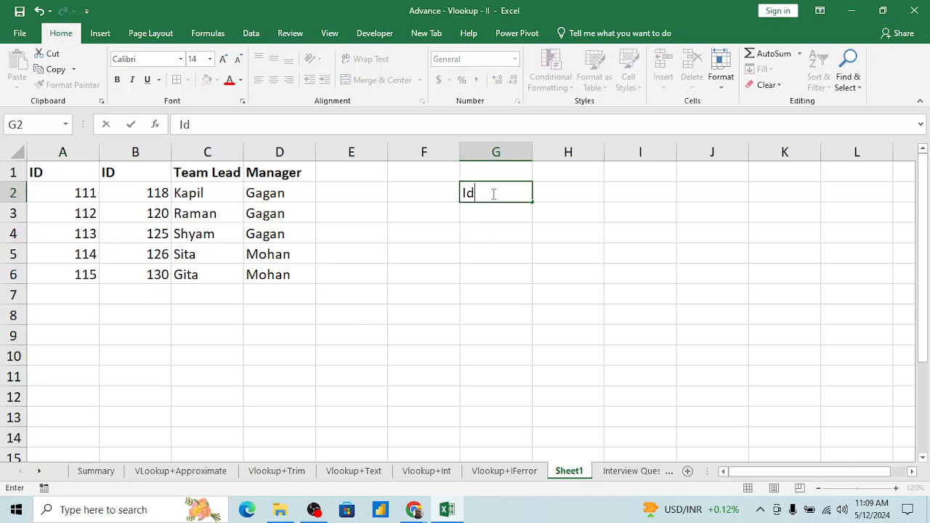
pyautogui.press('Escape')
# Copy the ID, Team Lead and Manager headers from B1:D1 and paste them starting at G2.
pyautogui.press('Left')
pyautogui.press('Left')
pyautogui.press('Left')
pyautogui.press('Left')
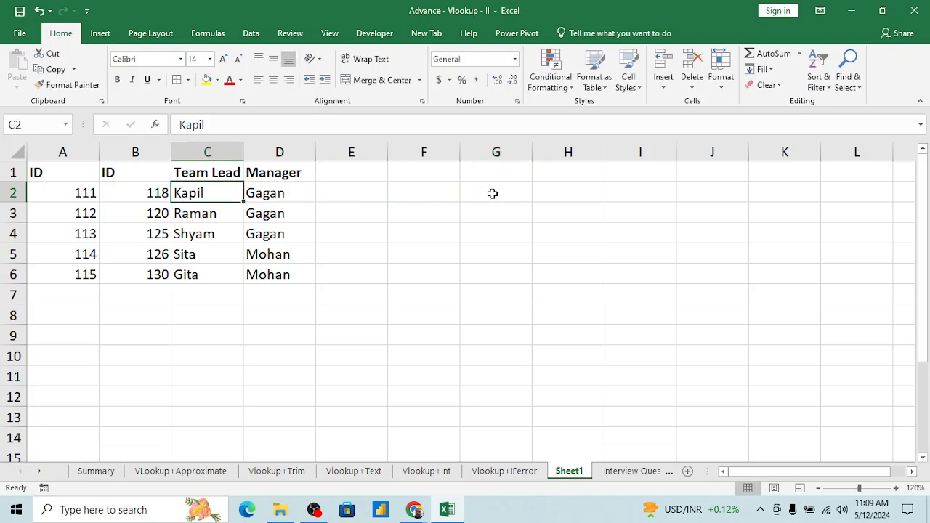
pyautogui.press('Up')
pyautogui.press('Left')
pyautogui.hotkey('shift', 'Right')
pyautogui.hotkey('shift', 'Right')
pyautogui.hotkey('ctrl', 'c')
pyautogui.press('Right')
pyautogui.press('Right')
pyautogui.press('Right')
pyautogui.press('Right')
pyautogui.press('Right')
pyautogui.press('Down')
pyautogui.press('Down')
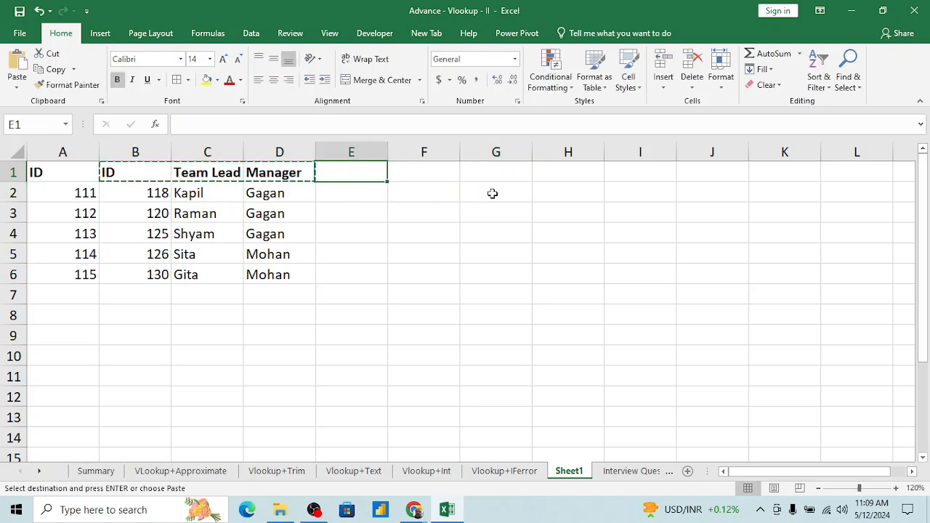
pyautogui.press('Up')
pyautogui.press('Return')
pyautogui.press('Right')
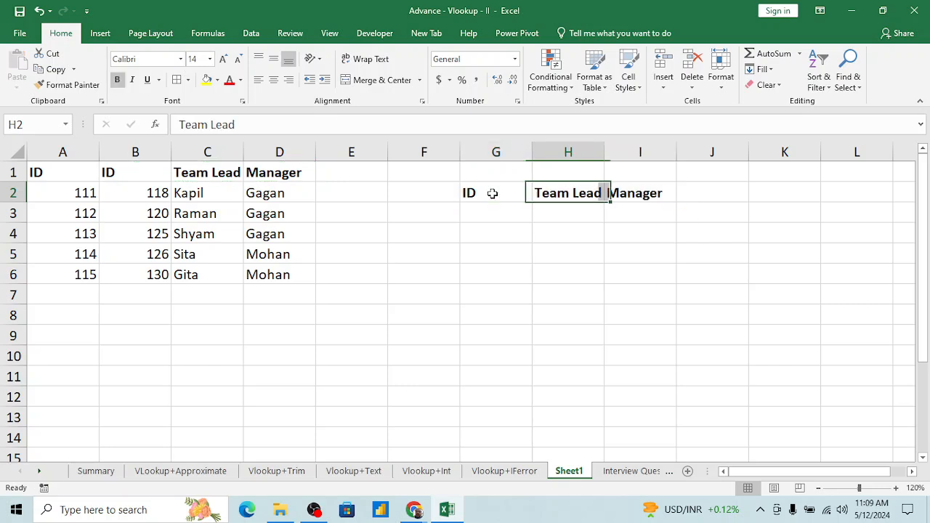
# Enter the lookup IDs 112 in G3 and 125 in G4 under the new ID header.
pyautogui.press('Left')
pyautogui.press('Down')
pyautogui.press('Left')
pyautogui.press('Left')
pyautogui.press('Left')
pyautogui.press('Left')
pyautogui.press('Left')
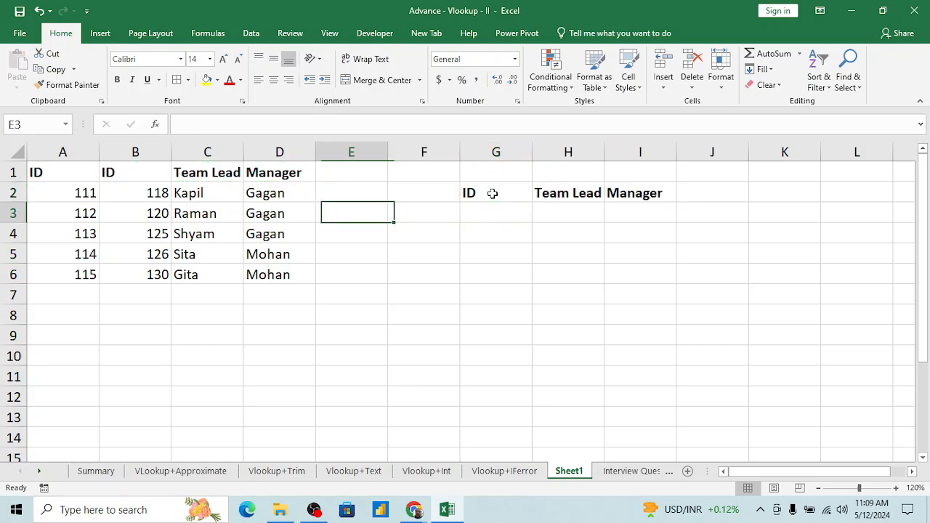
pyautogui.press('Left')
pyautogui.press('Up')
pyautogui.press('Down')
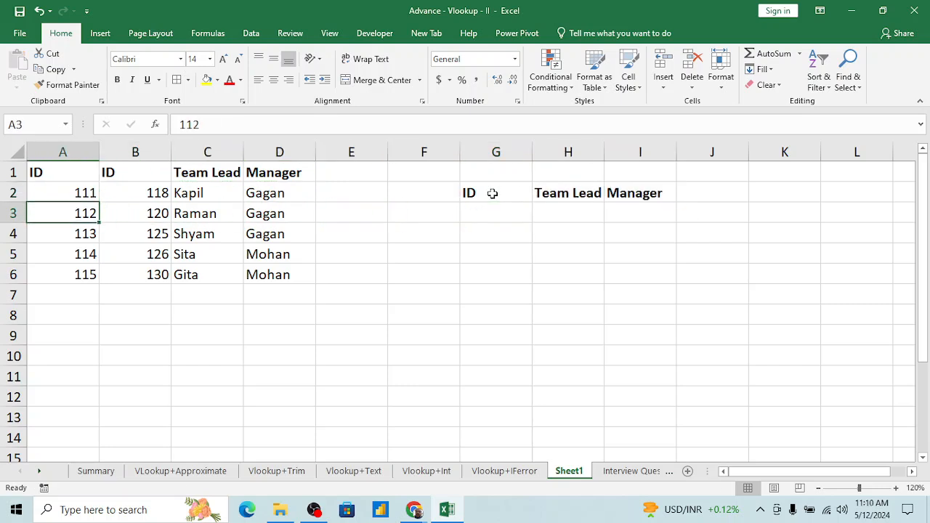
pyautogui.press('Right')
pyautogui.press('Right')
pyautogui.press('Right')
pyautogui.press('Right')
pyautogui.press('Right')
pyautogui.press('Right')
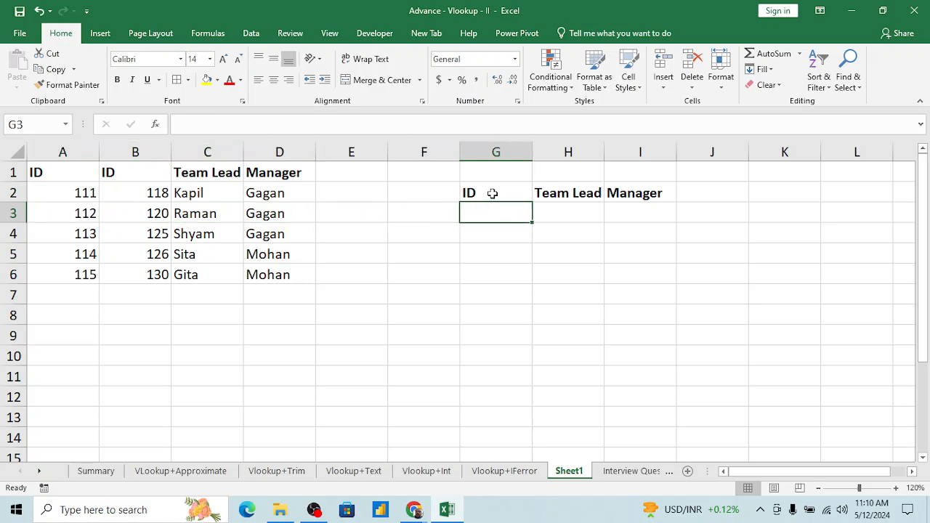
pyautogui.write('112')
pyautogui.press('Return')
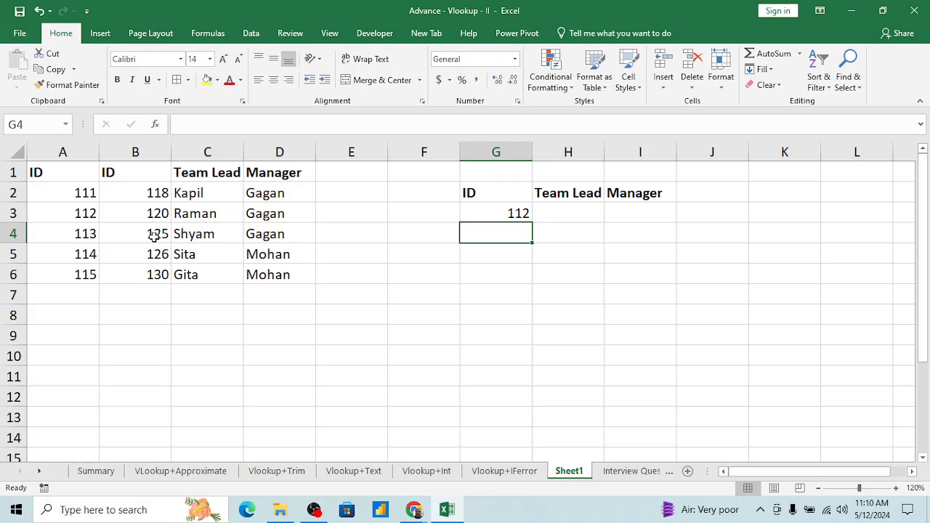
pyautogui.write('125')
pyautogui.press('Return')
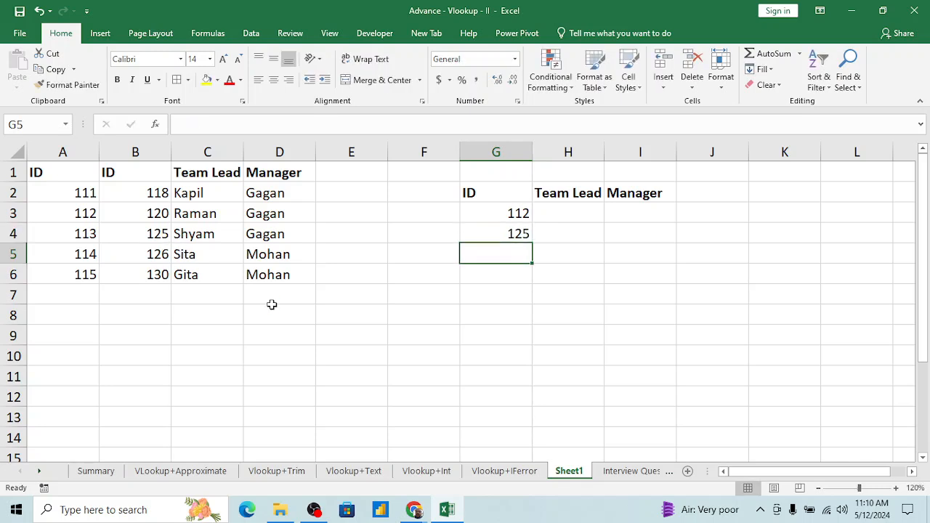
# Add the lookup IDs 115 in G5 and 130 in G6.
pyautogui.write('115')
pyautogui.press('Return')
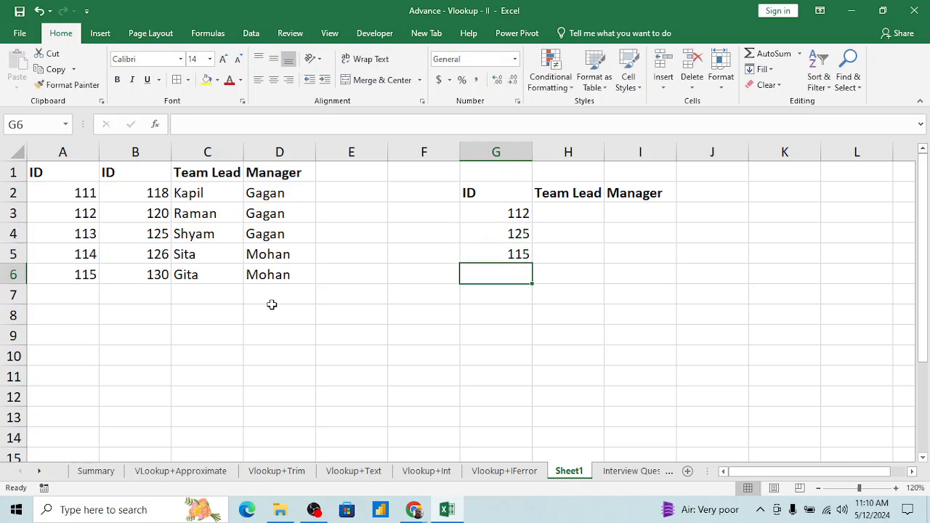
pyautogui.write('13')
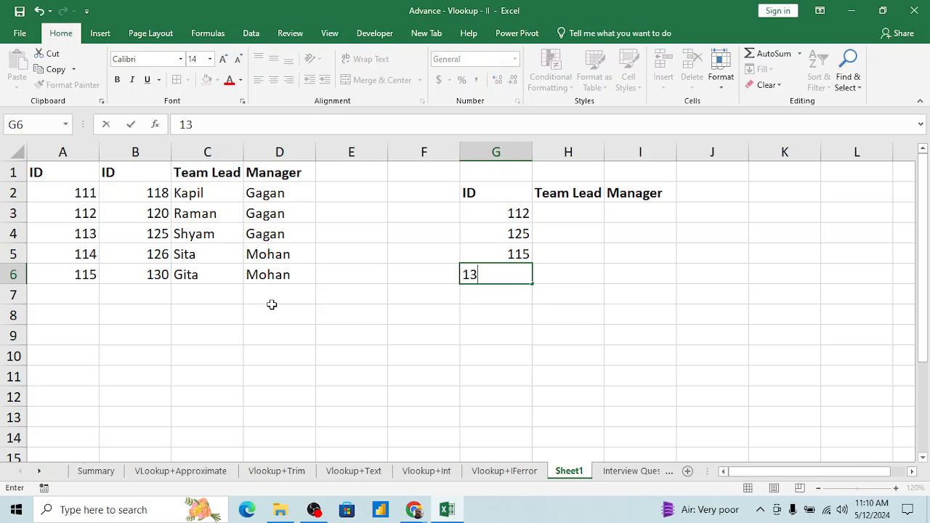
pyautogui.press('Escape')
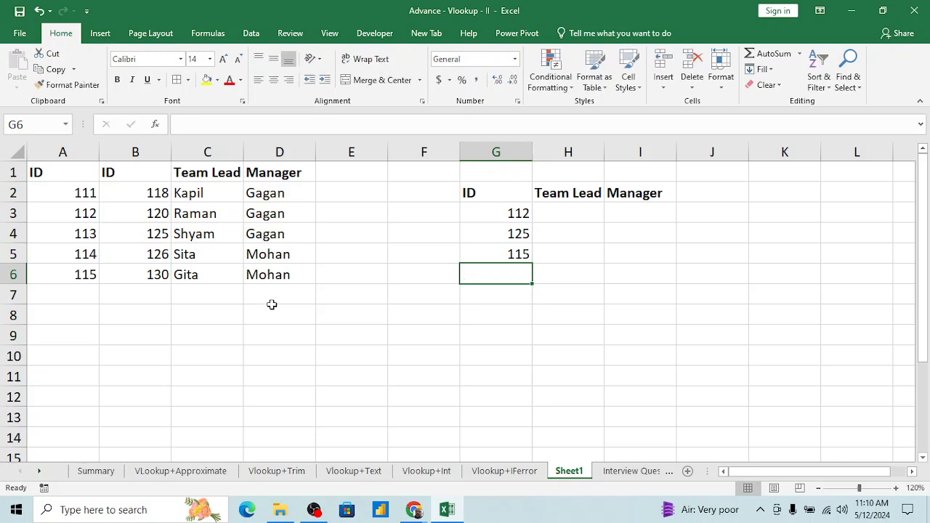
pyautogui.write('130')
pyautogui.press('Return')
# Review the Team Lead and Manager headers in H2:I2 and the lookup IDs in G3:G6.
pyautogui.press('Up')
pyautogui.press('Up')
pyautogui.press('Up')
pyautogui.press('Up')
pyautogui.press('Up')
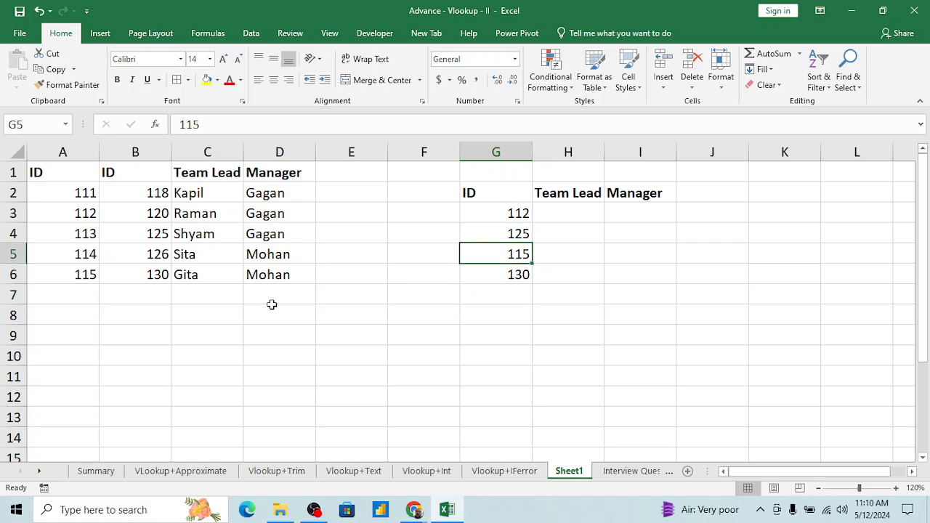
pyautogui.press('Right')
pyautogui.hotkey('shift', 'Right')
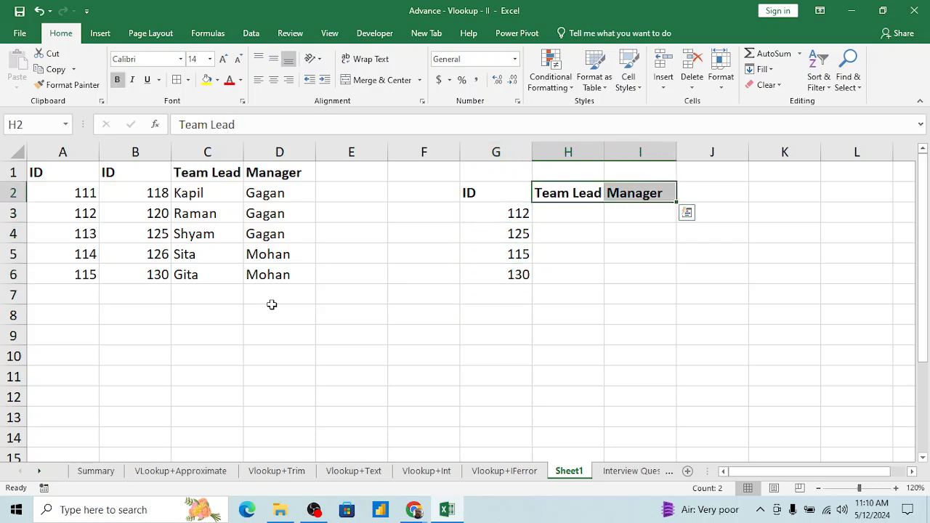
pyautogui.press('Left')
pyautogui.press('Down')
pyautogui.hotkey('shift', 'Down')
pyautogui.hotkey('shift', 'Down')
pyautogui.hotkey('shift', 'Down')
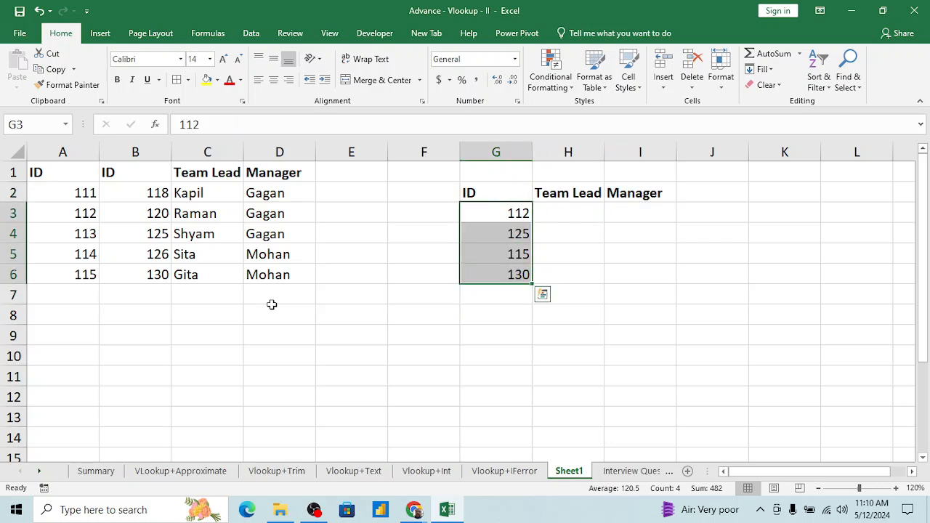
# Examine the two source ID columns in A2:A6 and B2:B6.
pyautogui.press('Left')
pyautogui.press('Left')
pyautogui.press('Left')
pyautogui.press('Left')
pyautogui.press('Left')
pyautogui.press('Left')
pyautogui.press('Up')
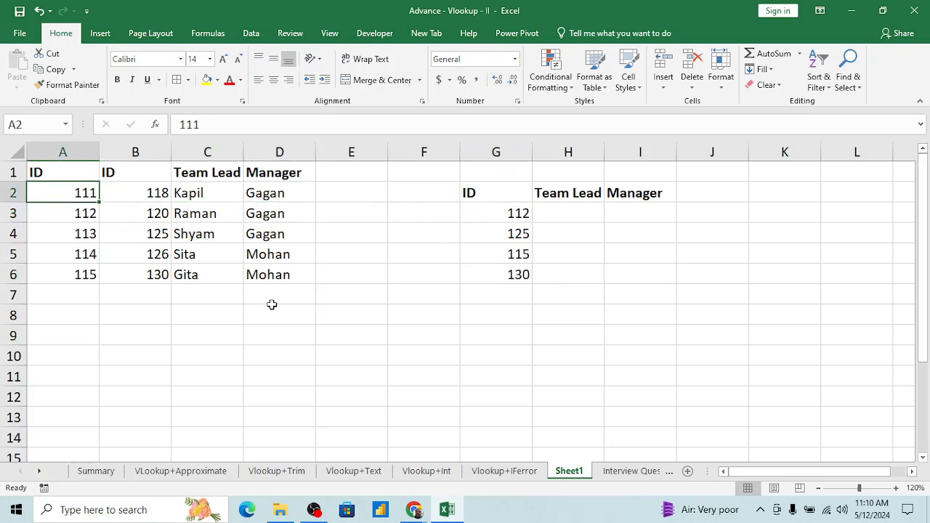
pyautogui.hotkey('ctrl', 'shift', 'Down')
pyautogui.press('Right')
pyautogui.hotkey('ctrl', 'shift', 'Down')
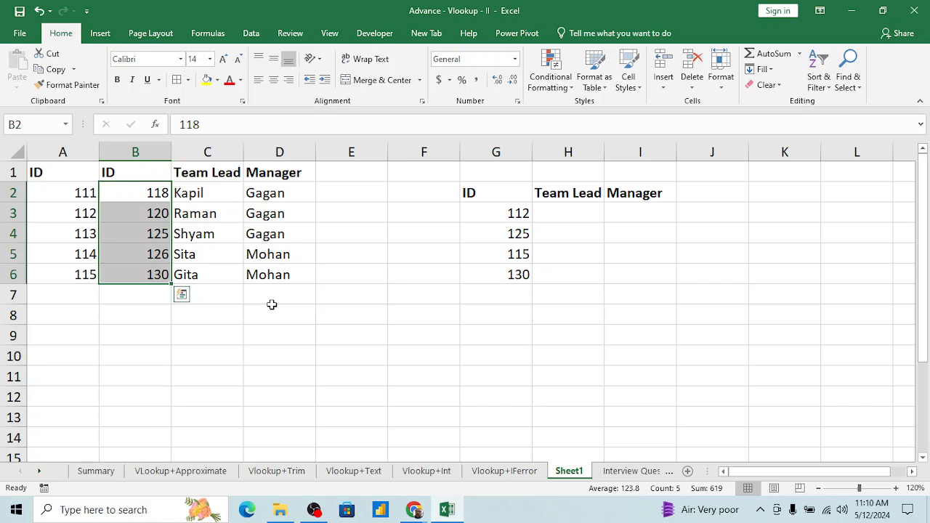
pyautogui.press('Right')
pyautogui.press('Left')
pyautogui.press('Left')
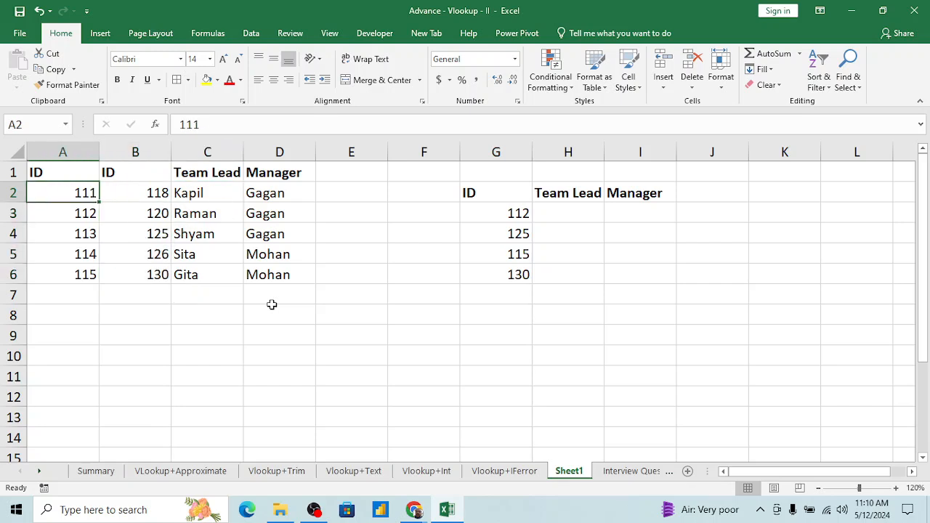
pyautogui.press('Right')
pyautogui.press('Right')
pyautogui.press('Right')
pyautogui.press('Right')
pyautogui.press('Right')
pyautogui.press('Right')
pyautogui.press('Right')
pyautogui.press('Right')
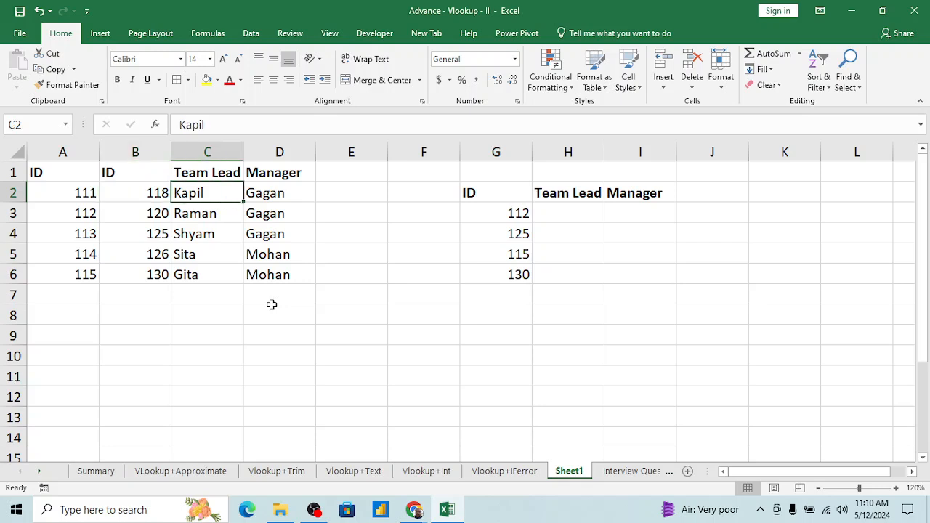
pyautogui.press('Down')
pyautogui.press('Left')
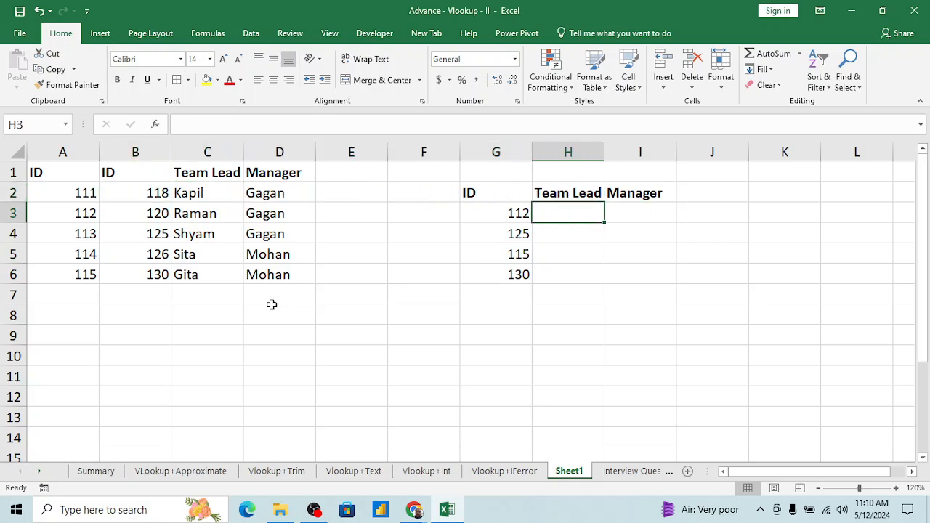
pyautogui.hotkey('shift', 'Right')
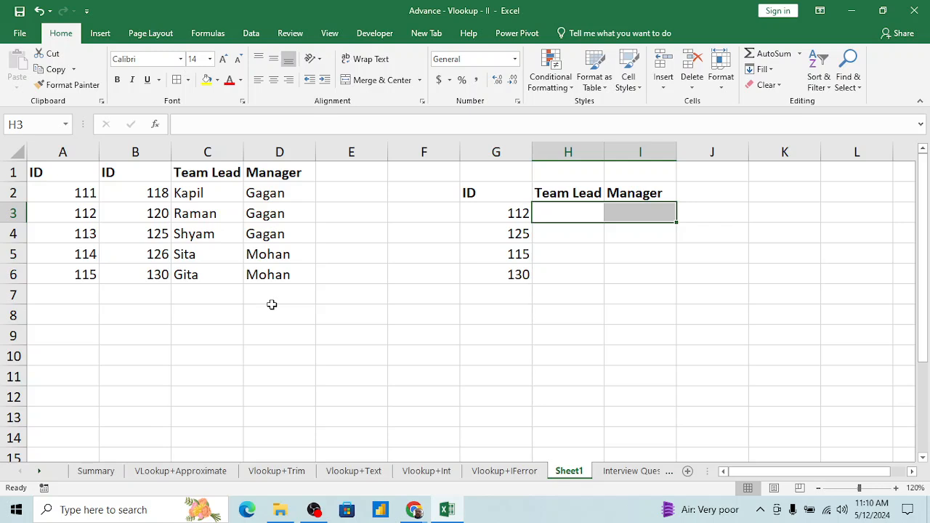
pyautogui.press('Up')
pyautogui.press('Down')
pyautogui.hotkey('shift', 'Right')
pyautogui.press('Up')
pyautogui.press('Down')
pyautogui.hotkey('shift', 'Right')
pyautogui.press('Left')
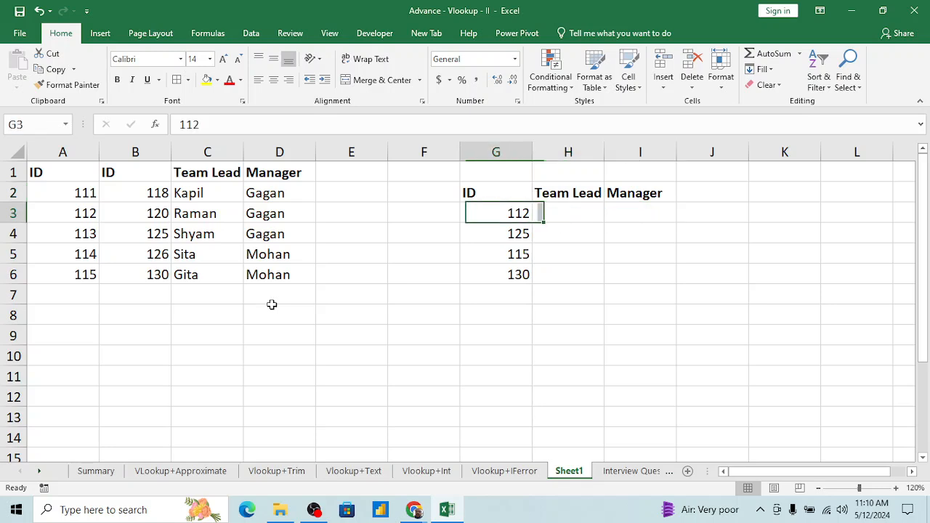
pyautogui.press('Left')
pyautogui.press('Right')
pyautogui.hotkey('ctrl', 'Down')
pyautogui.hotkey('ctrl', 'Down')
pyautogui.press('Up')
pyautogui.hotkey('ctrl', 'Up')
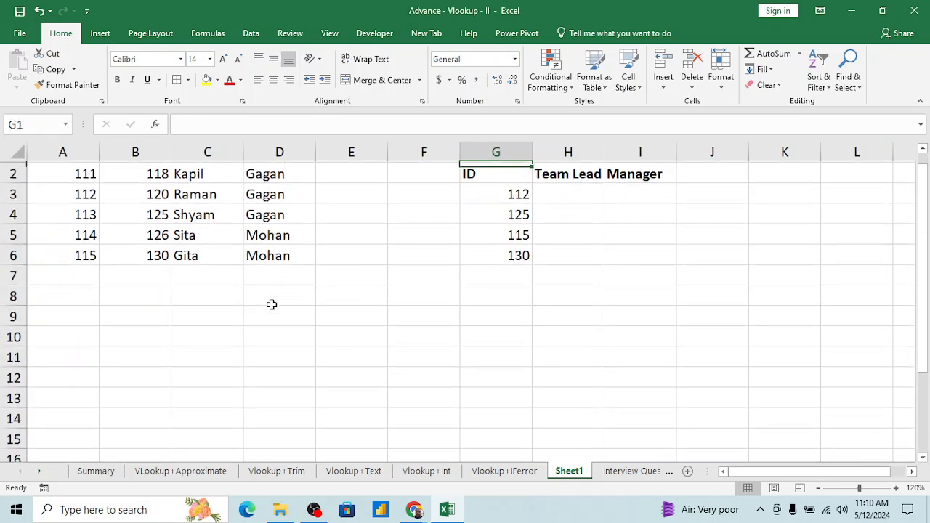
pyautogui.hotkey('ctrl', 'Up')
pyautogui.press('Down')
# Start a VLOOKUP formula across H3:I3 with $G3 as the lookup value.
pyautogui.press('Right')
pyautogui.hotkey('shift', 'Right')
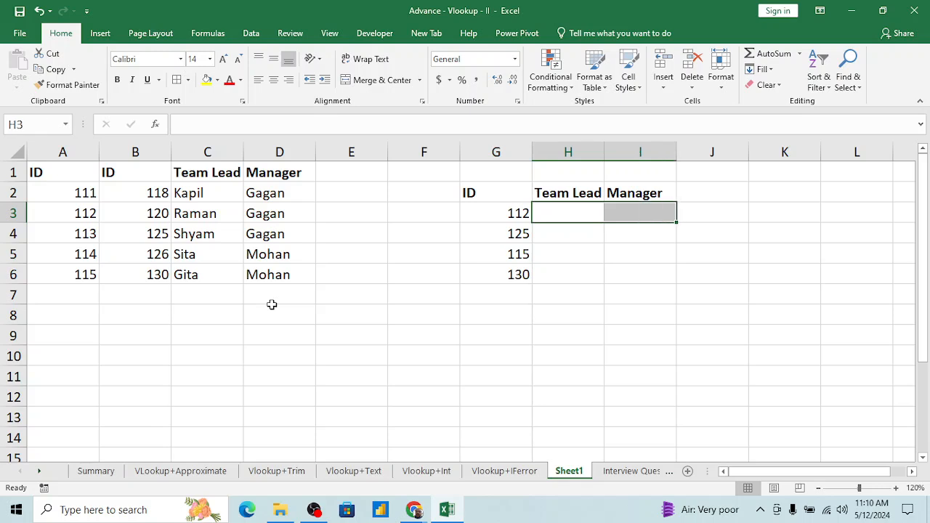
pyautogui.hotkey('shift', 'Left')
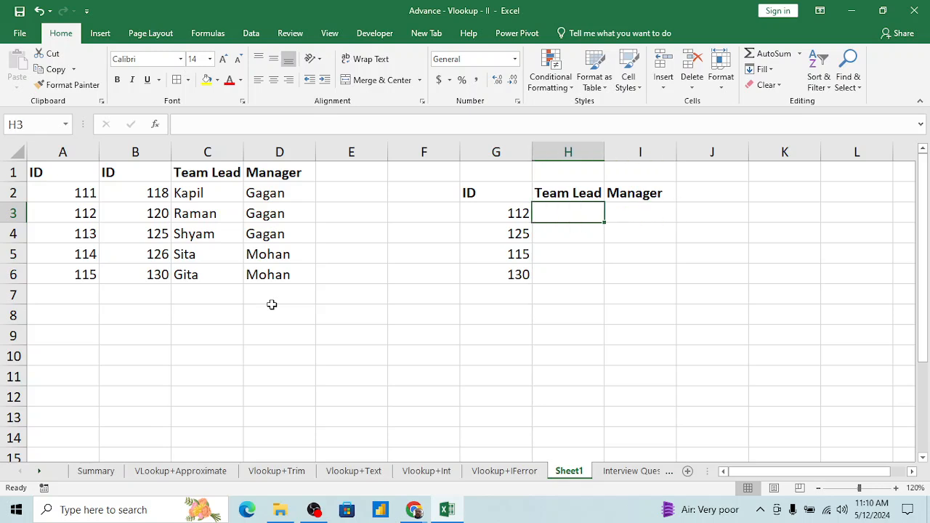
pyautogui.hotkey('shift', 'Right')
pyautogui.write('=vl')
pyautogui.press('Tab')
pyautogui.press('Left')
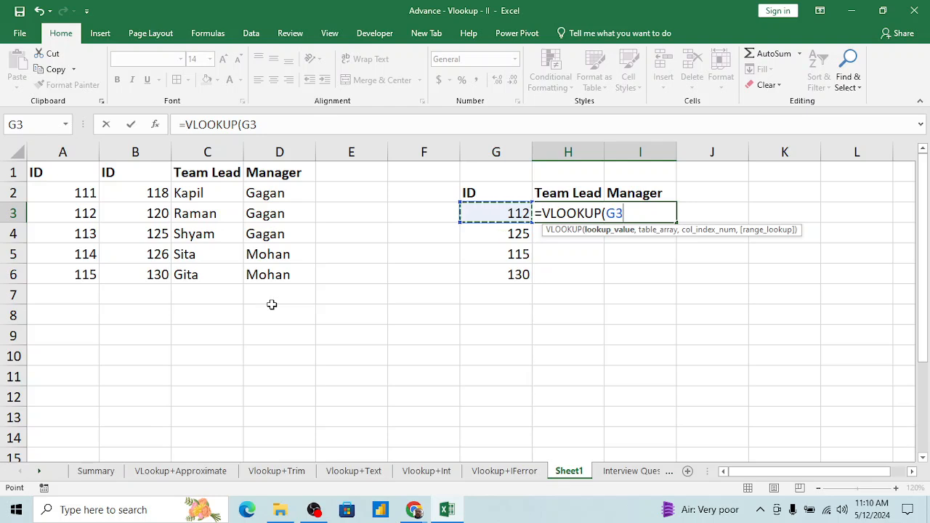
pyautogui.press('F4')
pyautogui.press('F4')
pyautogui.press('F4')
pyautogui.write(',')
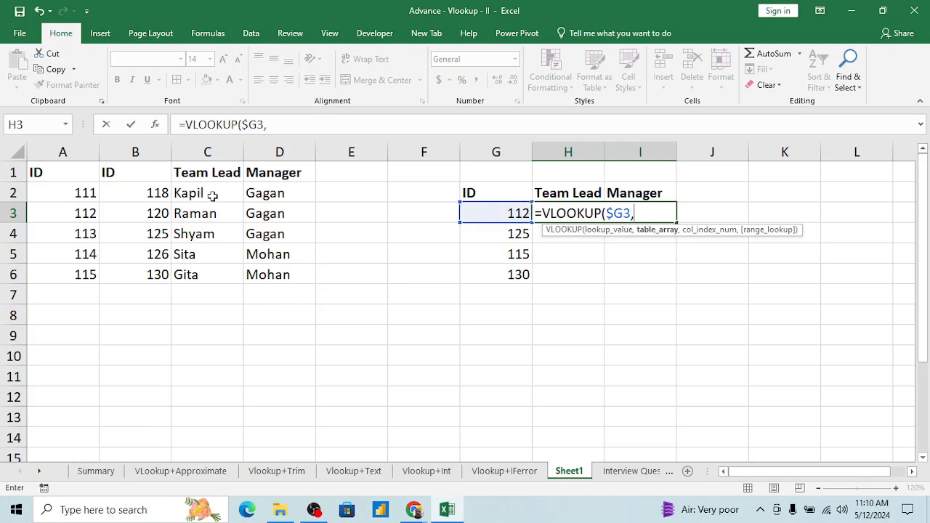
# Set the VLOOKUP table array to the absolute range $A$1:$D$6.
pyautogui.click(66, 173)
pyautogui.hotkey('shift', 'Right')
pyautogui.hotkey('shift', 'Right')
pyautogui.hotkey('shift', 'Right')
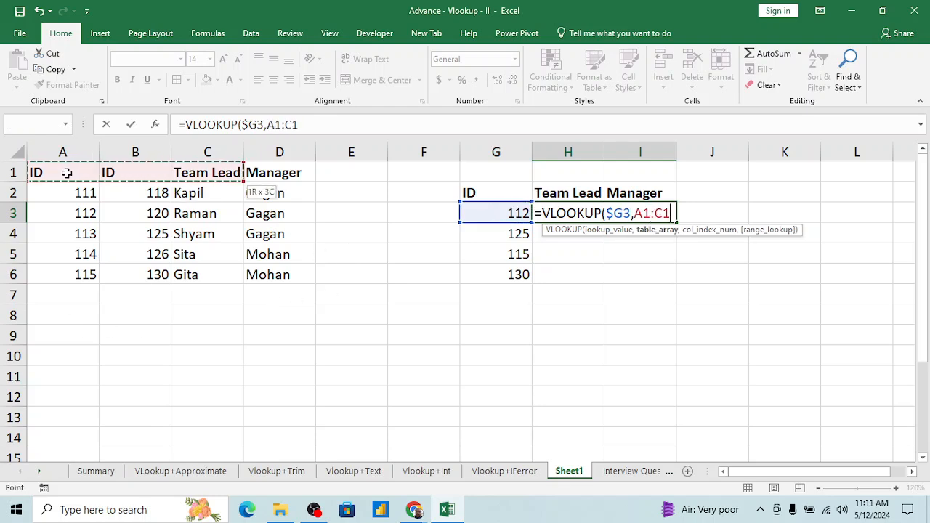
pyautogui.hotkey('ctrl', 'shift', 'Down')
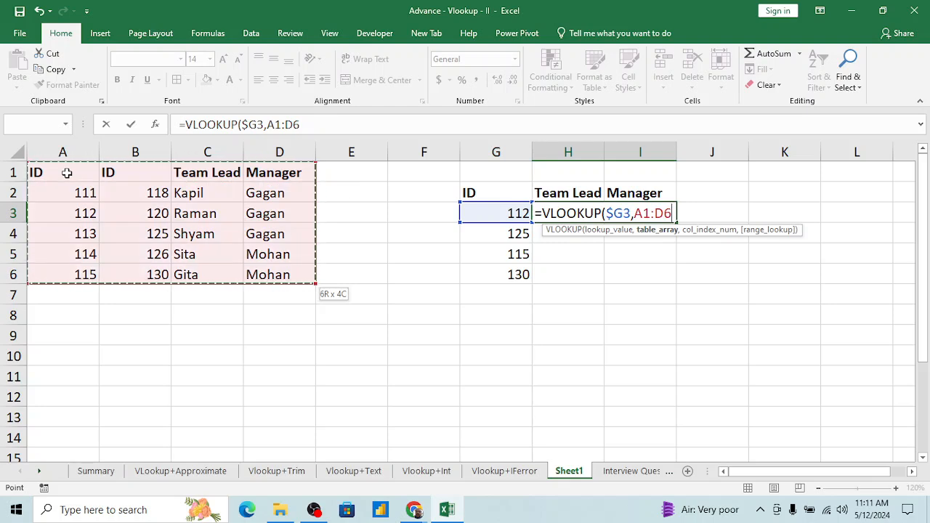
pyautogui.press('F4')
pyautogui.write(',')
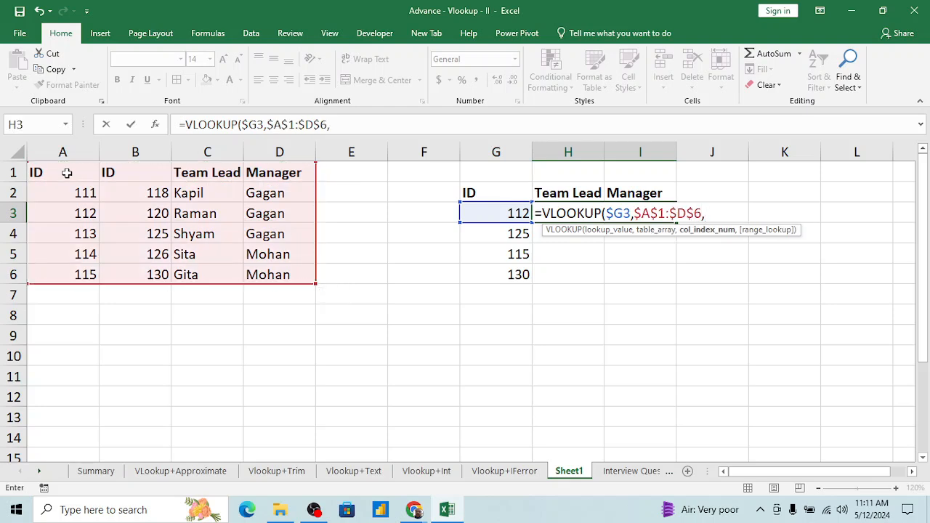
# Complete the VLOOKUP with column indexes {3,4} and exact match 0, and enter it as an array formula in H3:I3.
pyautogui.write('{')
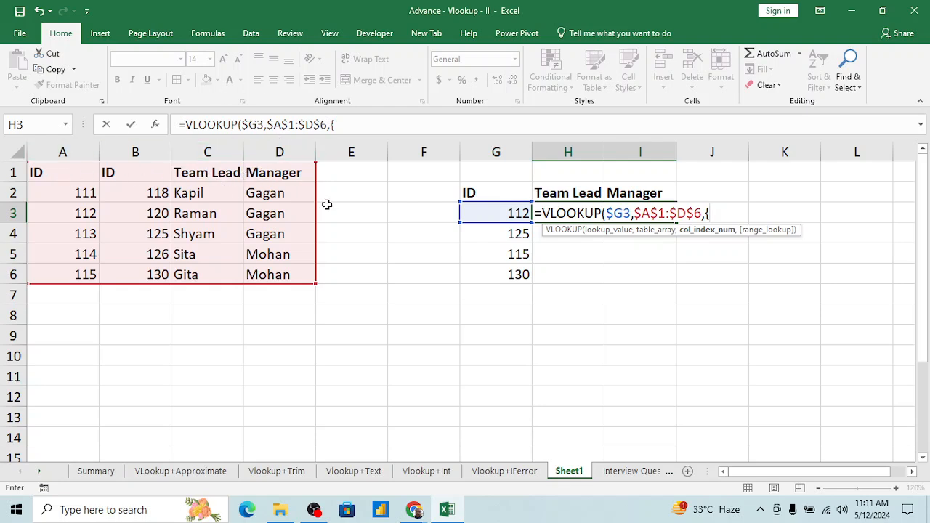
pyautogui.write('3,4},')
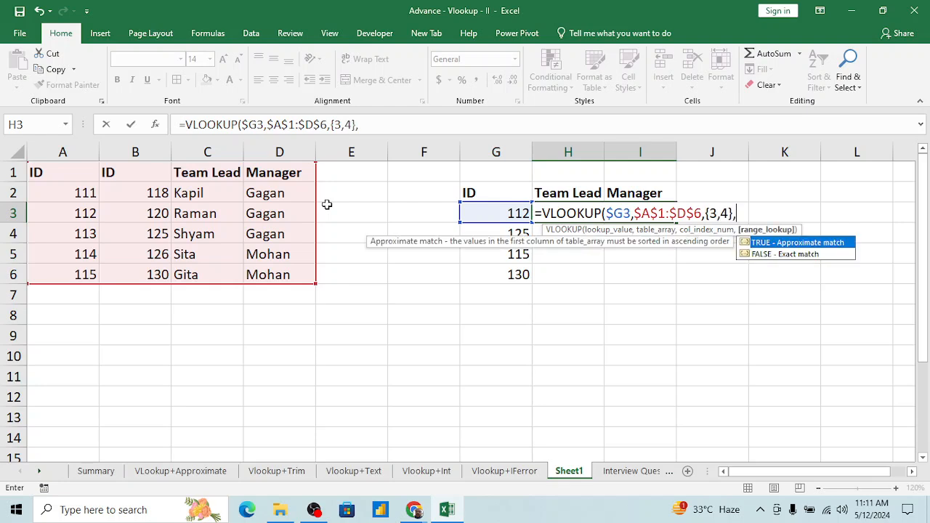
pyautogui.write('0)')
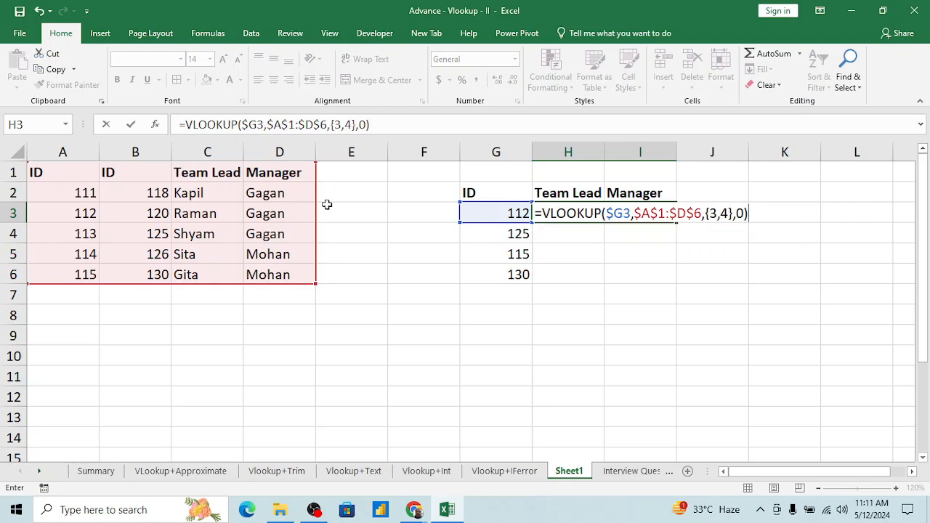
pyautogui.hotkey('ctrl', 'shift', 'Return')
# Fill the array formula from H3:I3 down through row 6.
pyautogui.press('Left')
pyautogui.press('Down')
pyautogui.press('Down')
pyautogui.press('Down')
pyautogui.press('Right')
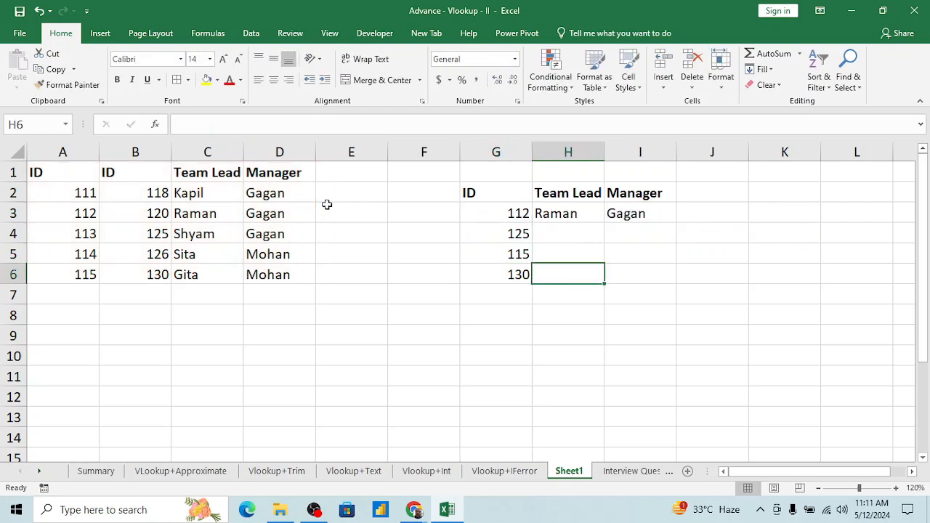
pyautogui.hotkey('shift', 'Up')
pyautogui.hotkey('shift', 'Up')
pyautogui.hotkey('shift', 'Up')
pyautogui.hotkey('shift', 'Right')
pyautogui.hotkey('ctrl', 'd')
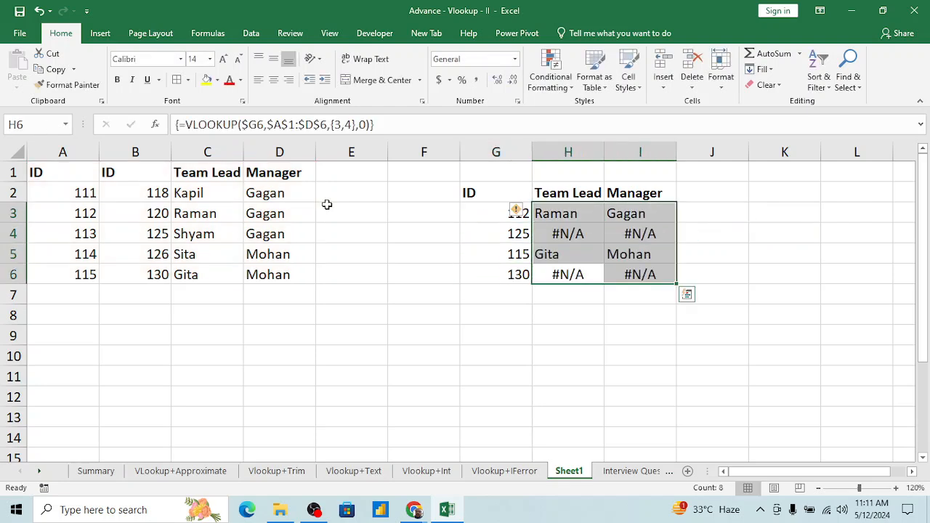
# Compare the Team Lead and Manager lookup results with the matching IDs in column A.
pyautogui.press('Down')
pyautogui.press('Down')
pyautogui.press('Up')
pyautogui.press('Up')
pyautogui.press('Up')
pyautogui.press('Up')
pyautogui.press('Up')
pyautogui.press('Left')
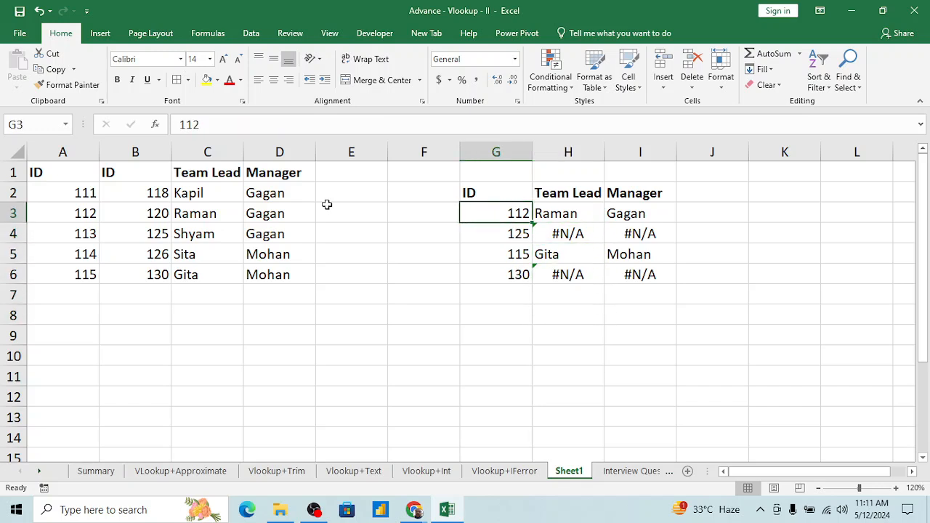
pyautogui.click(84, 211)
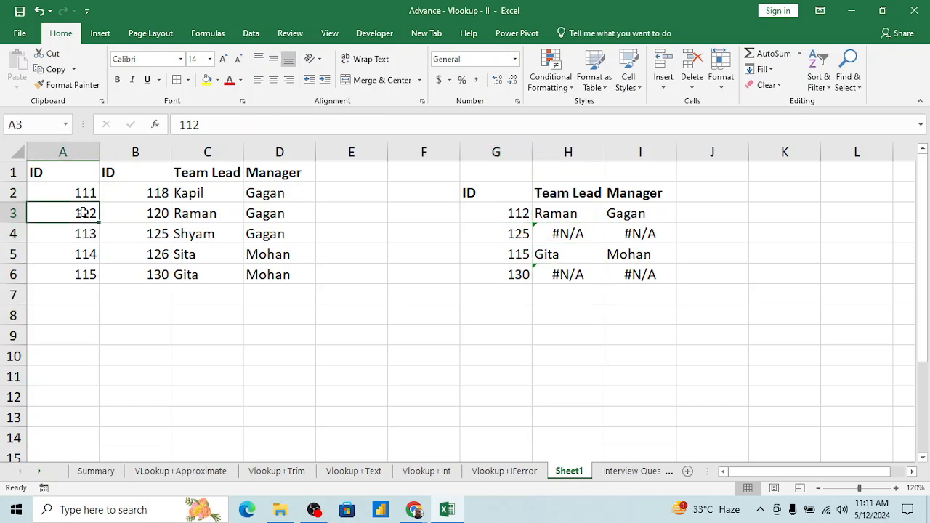
pyautogui.click(94, 274)
# Enter the note "CTRL+shift+enter" in K3 beside the lookup table.
pyautogui.click(580, 216)
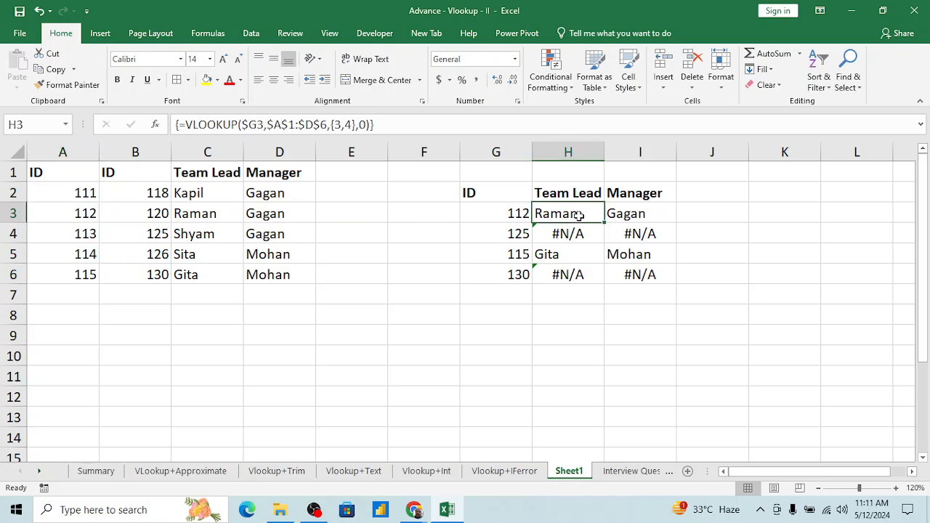
pyautogui.press('Right')
pyautogui.press('Right')
pyautogui.press('Right')
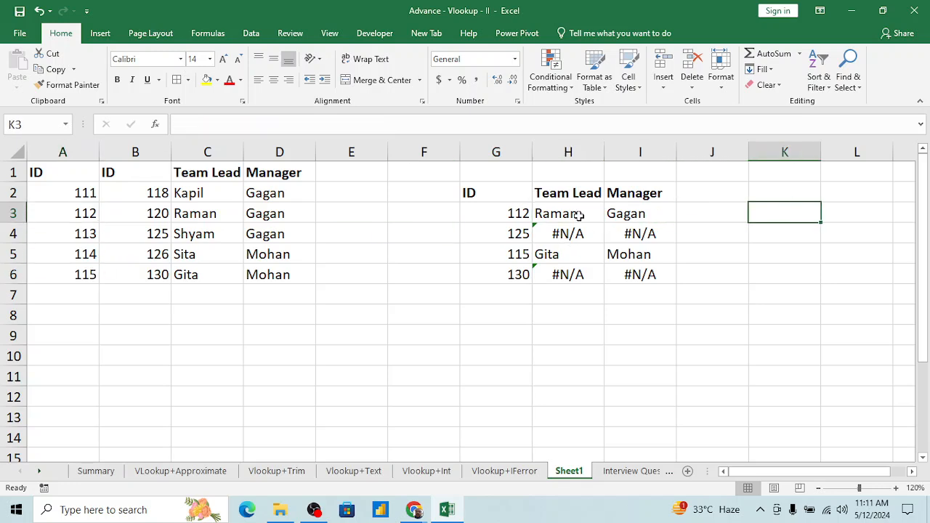
pyautogui.write('CTRL+')
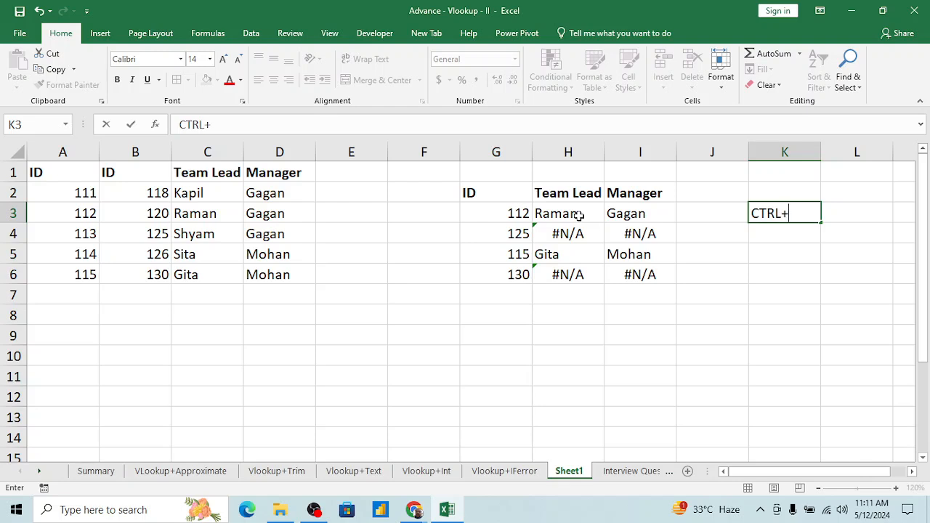
pyautogui.write('shift+')
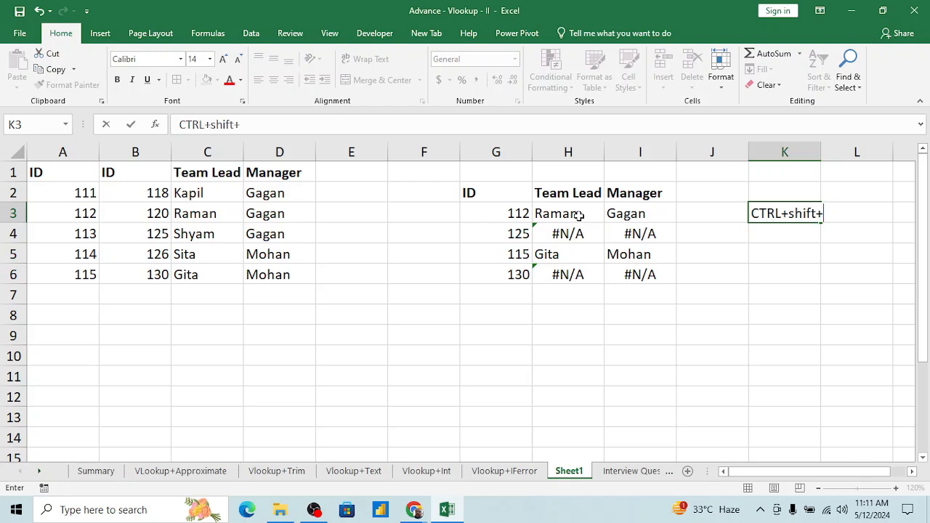
pyautogui.write('enter')
pyautogui.press('Return')
pyautogui.press('Up')
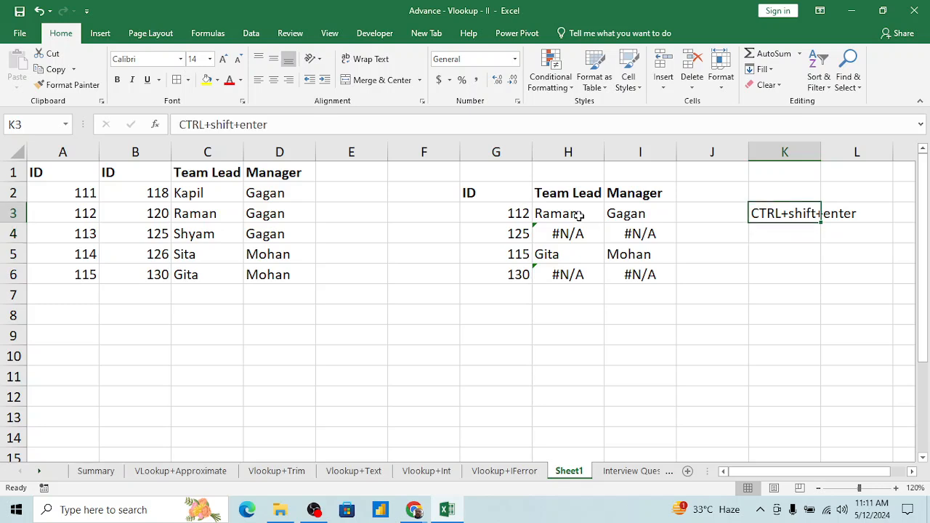
# Examine the array formula in H3:I3 and the cells around it.
pyautogui.press('Left')
pyautogui.press('Left')
pyautogui.press('Left')
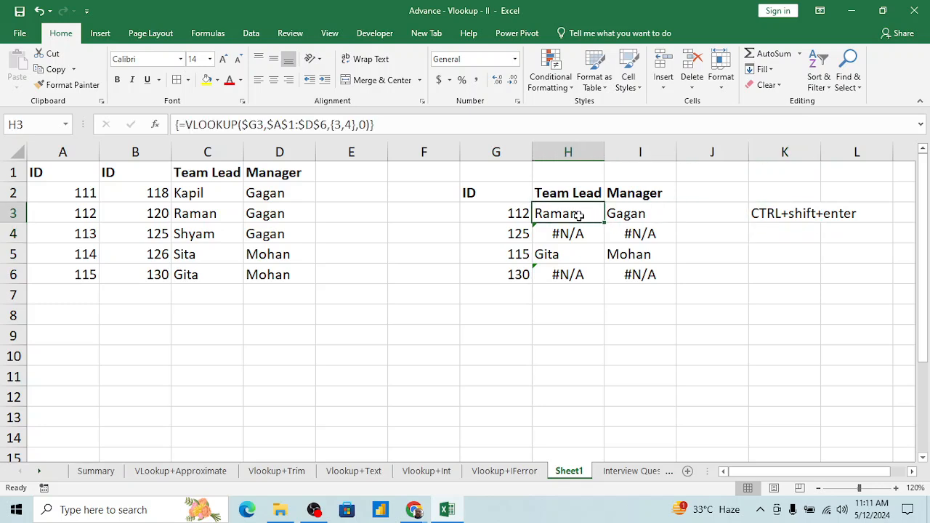
pyautogui.hotkey('shift', 'Right')
pyautogui.hotkey('shift', 'Right')
pyautogui.hotkey('shift', 'Right')
pyautogui.hotkey('shift', 'Left')
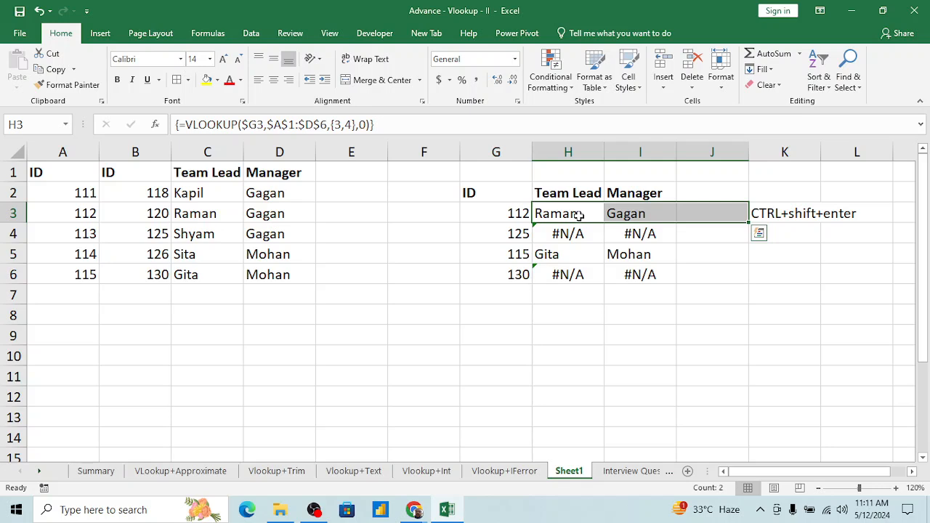
pyautogui.press('Down')
pyautogui.press('Down')
pyautogui.press('Up')
pyautogui.press('Up')
pyautogui.press('Right')
pyautogui.press('Right')
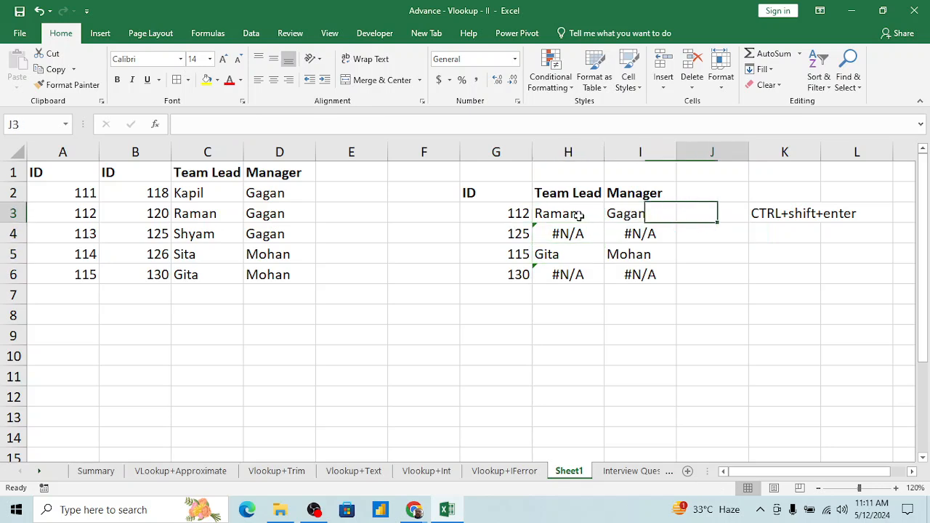
pyautogui.press('Left')
pyautogui.press('Left')
pyautogui.press('Down')
pyautogui.press('Up')
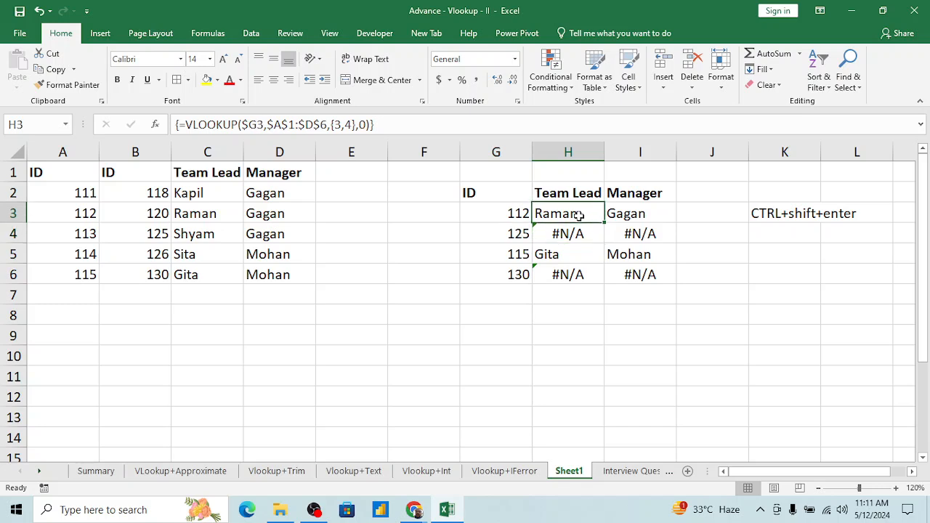
# Wrap the existing VLOOKUP of the array formula in H3:I3 in IFERROR, ready for a value_if_error argument.
pyautogui.click(182, 124)
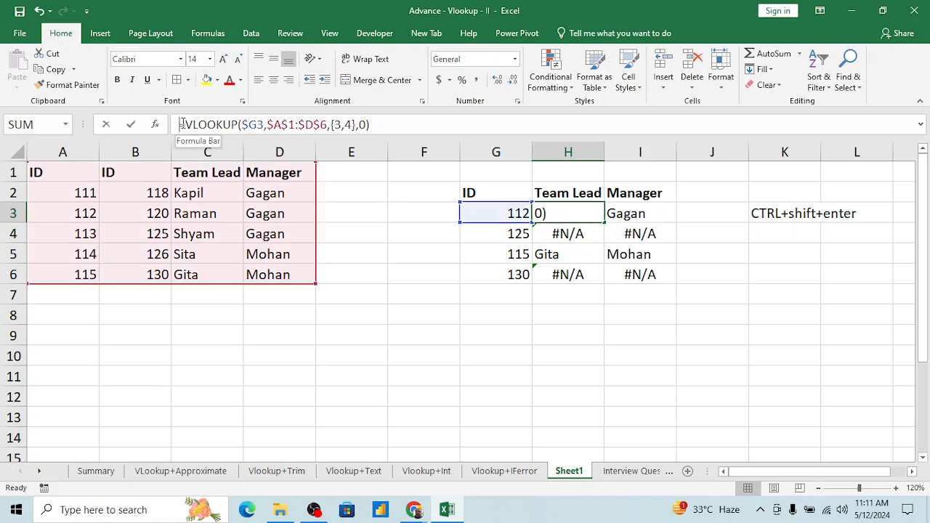
pyautogui.write('ief')
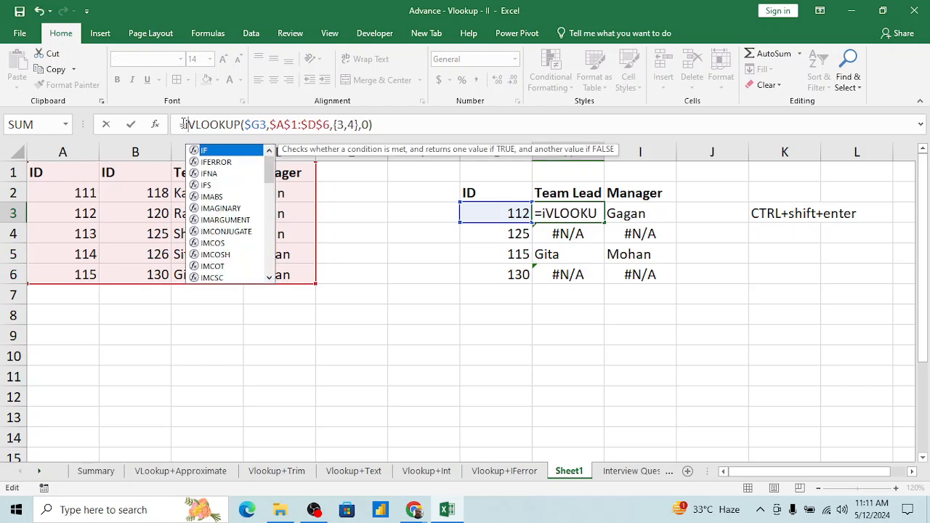
pyautogui.press('BackSpace')
pyautogui.press('BackSpace')
pyautogui.write('f')
pyautogui.press('Down')
pyautogui.press('Tab')
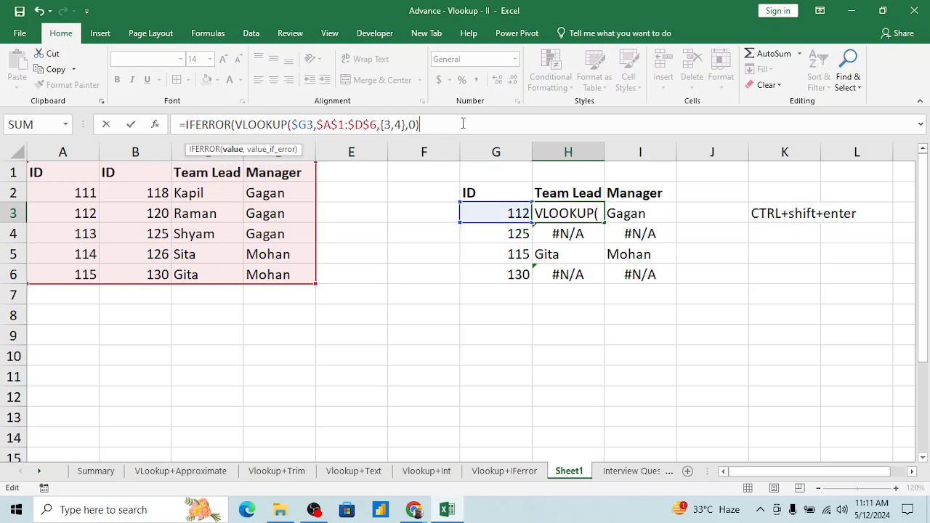
pyautogui.write(',')
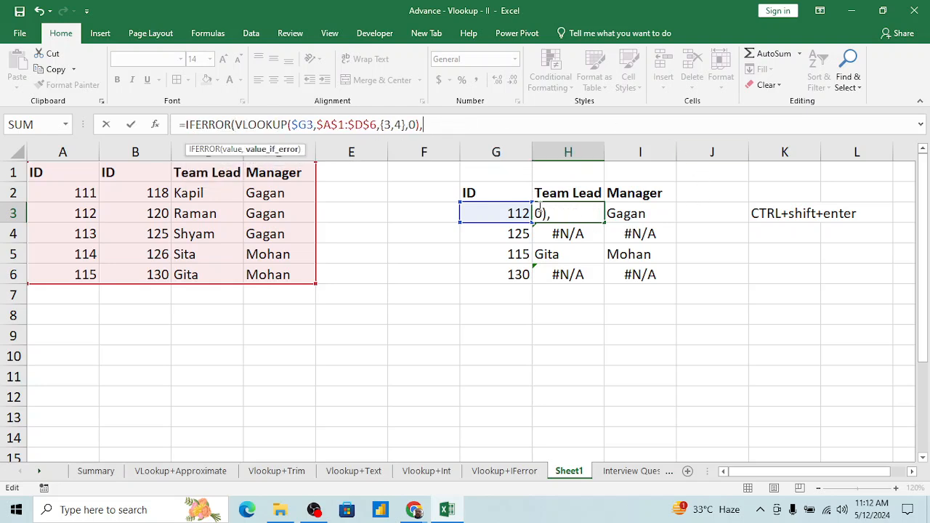
# Add a second VLOOKUP as the IFERROR fallback, with lookup value G3 and the absolute table range $B$1:$D$6.
pyautogui.click(481, 212)
pyautogui.press('BackSpace')
pyautogui.press('BackSpace')
pyautogui.write('vl')
pyautogui.press('Tab')
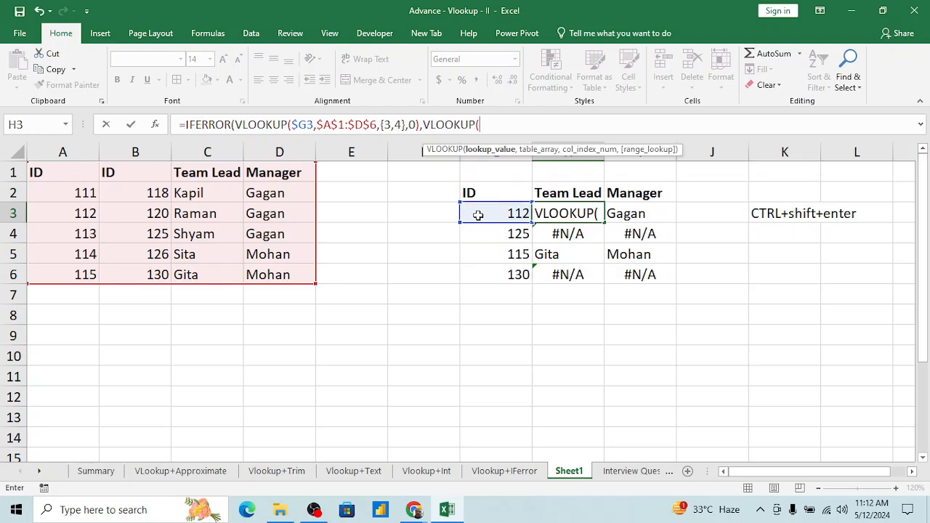
pyautogui.click(488, 214)
pyautogui.write(',')
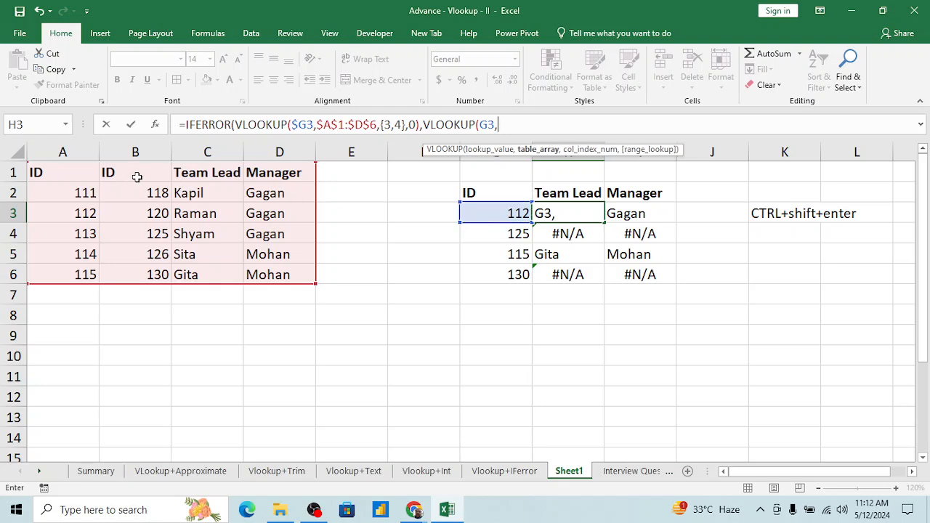
pyautogui.moveTo(137, 177); pyautogui.dragTo(279, 275)
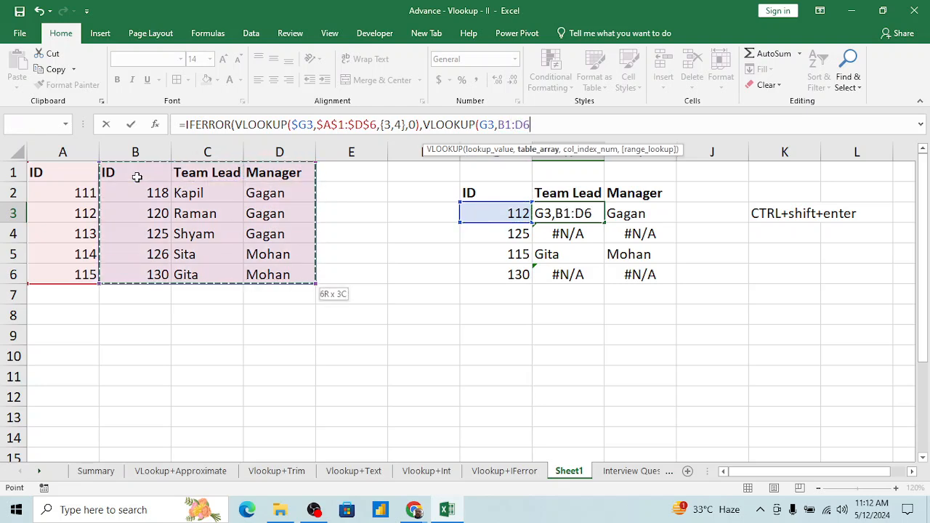
pyautogui.press('F4')
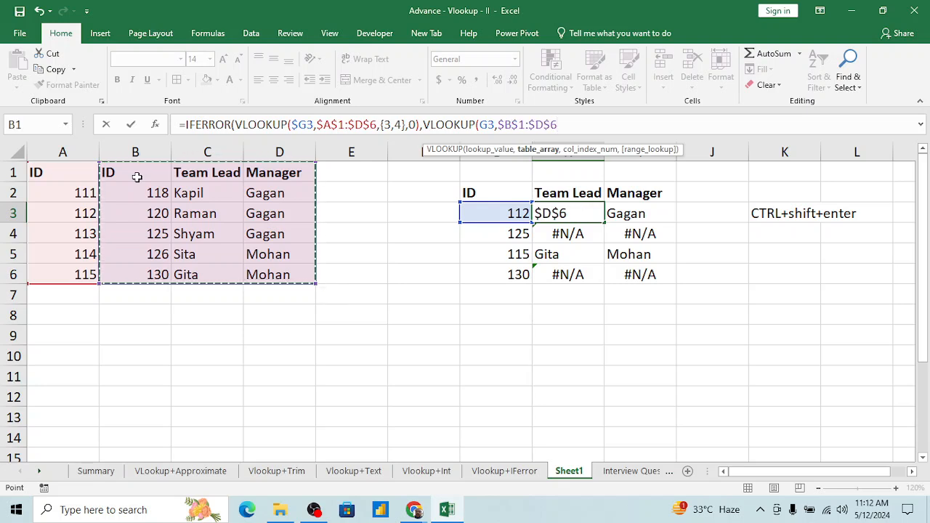
pyautogui.write(',')
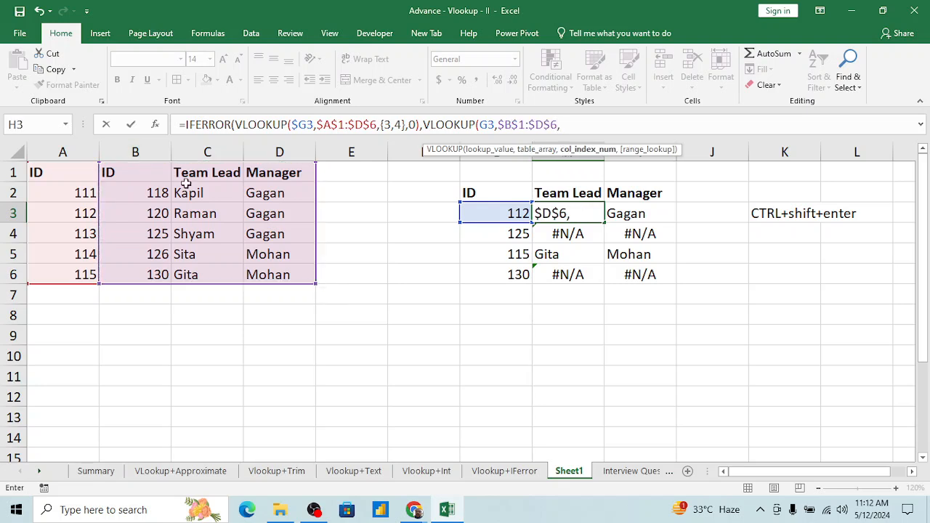
# Complete the fallback VLOOKUP with column indexes {2,3} and match type 0, and commit the formula as an array formula.
pyautogui.write('{2,3')
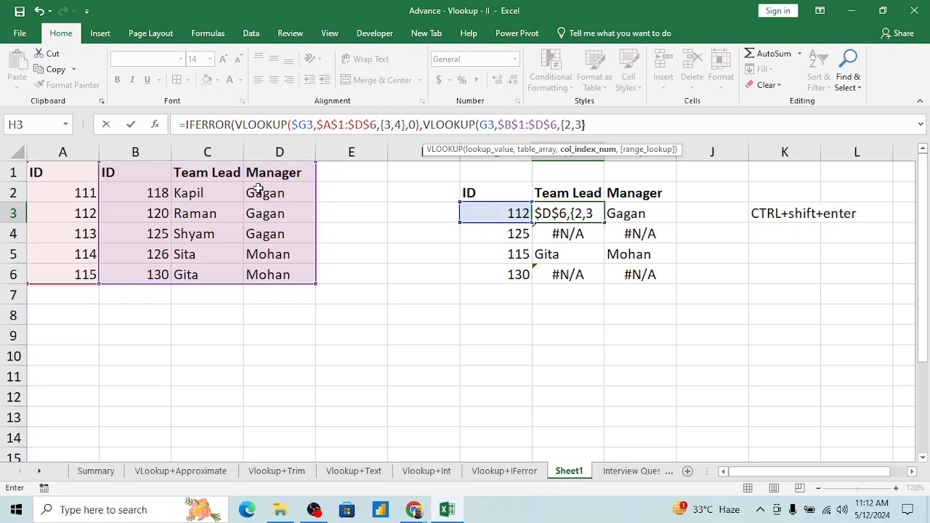
pyautogui.write('},0)')
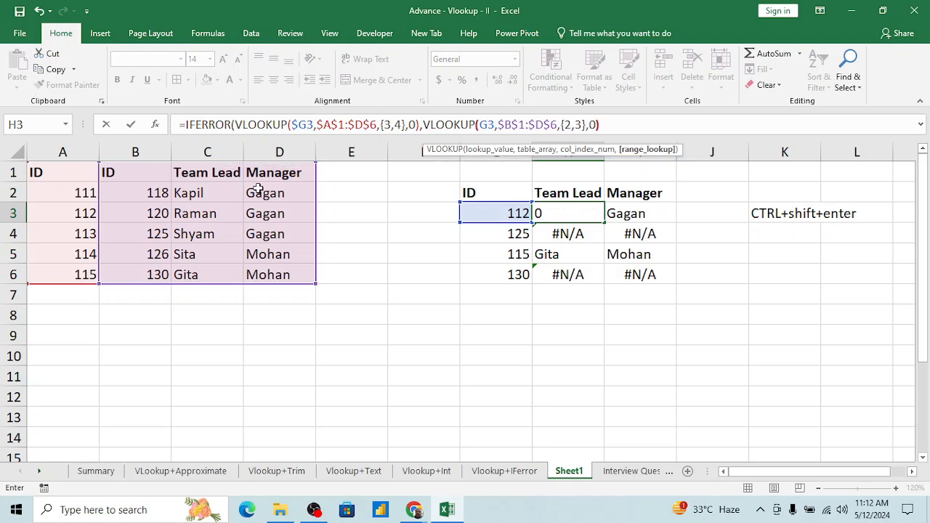
pyautogui.write(')')
pyautogui.hotkey('ctrl', 'shift', 'Return')
pyautogui.press('Return')
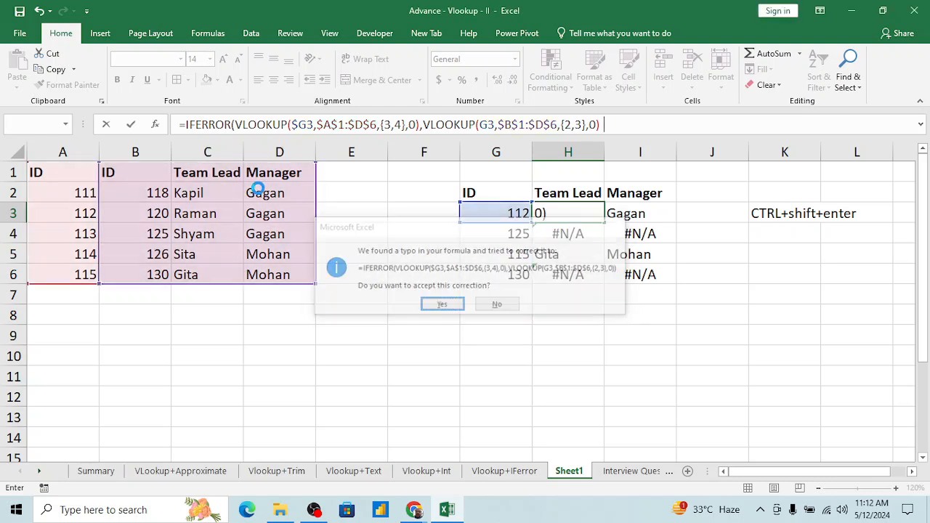
# Fill the IFERROR array formula from H3:I3 down through row 6.
pyautogui.hotkey('shift', 'Right')
pyautogui.hotkey('shift', 'Down')
pyautogui.hotkey('shift', 'Down')
pyautogui.hotkey('shift', 'Down')
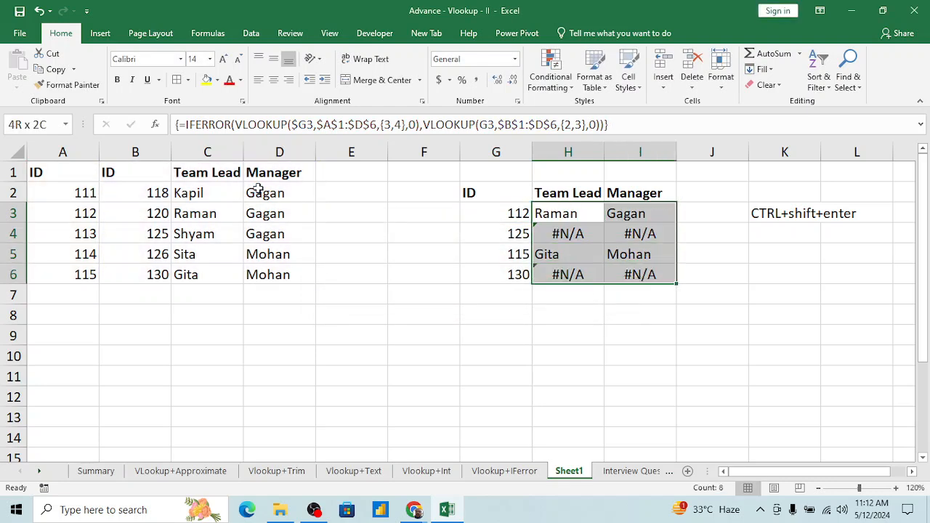
pyautogui.hotkey('ctrl', 'd')
# Check the Team Lead results and their formulas in H3:H6 against the two ID columns.
pyautogui.press('Down')
pyautogui.press('Down')
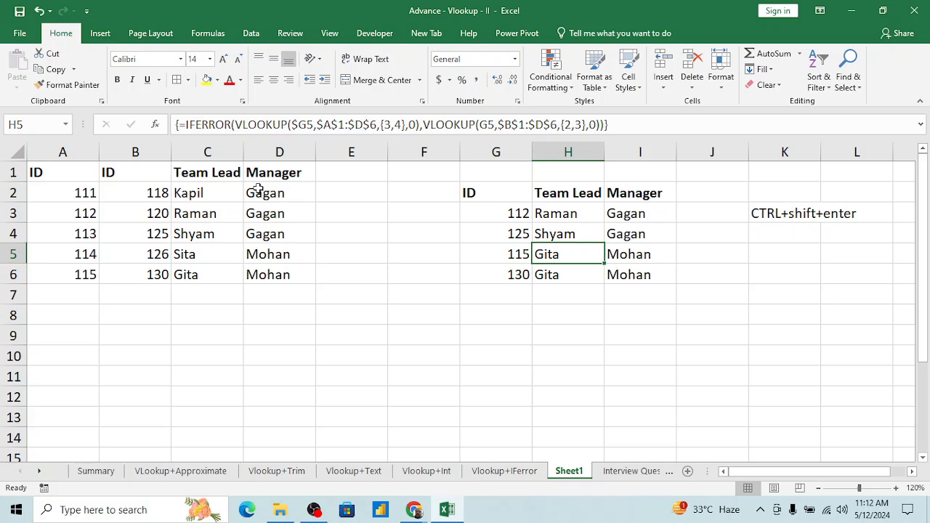
pyautogui.press('Down')
pyautogui.press('Down')
pyautogui.press('Up')
pyautogui.press('Up')
pyautogui.press('Down')
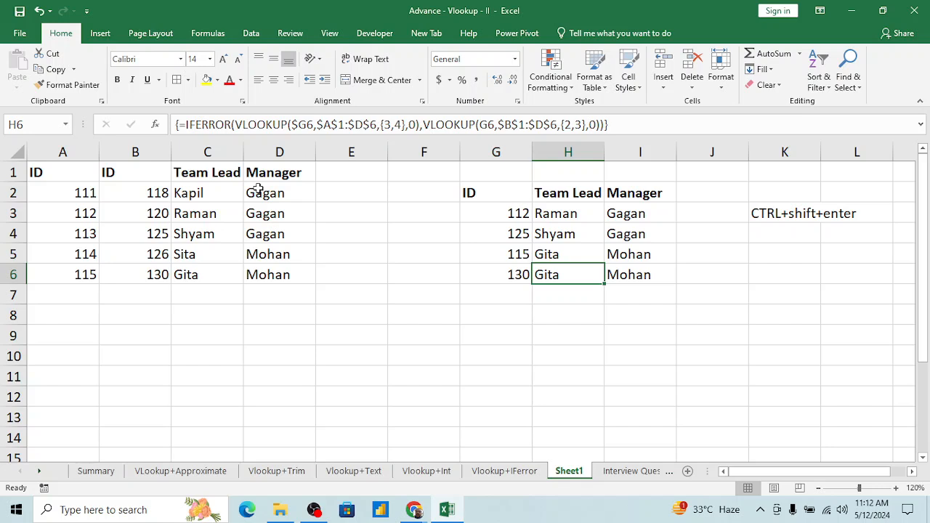
pyautogui.press('Up')
pyautogui.press('Up')
pyautogui.press('Up')
pyautogui.press('Up')
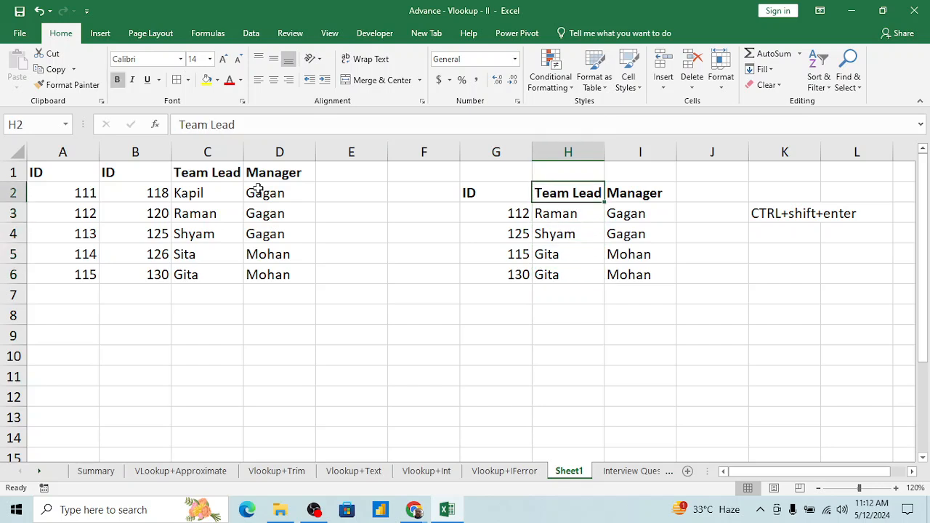
pyautogui.press('Down')
pyautogui.press('Down')
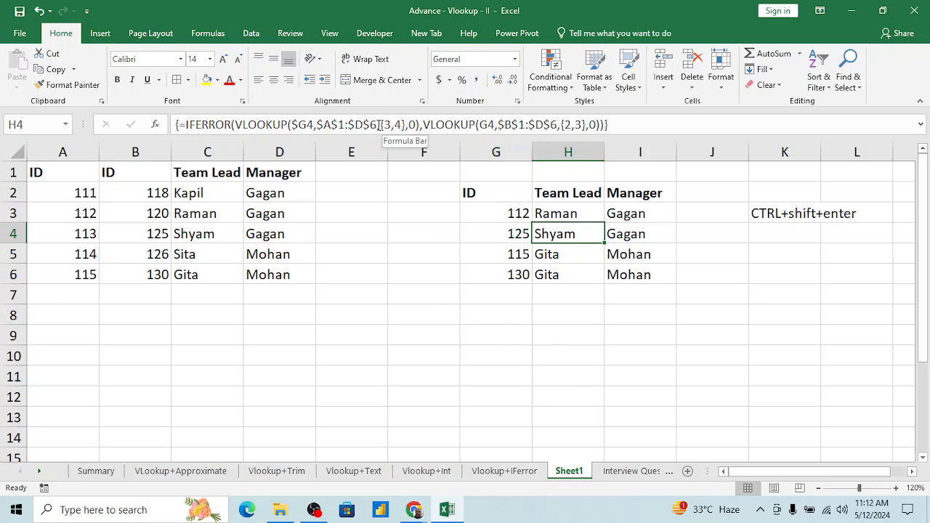
# Rename the sheet Sheet1 as "Vlookup+Iferror+Array".
pyautogui.doubleClick(570, 472)
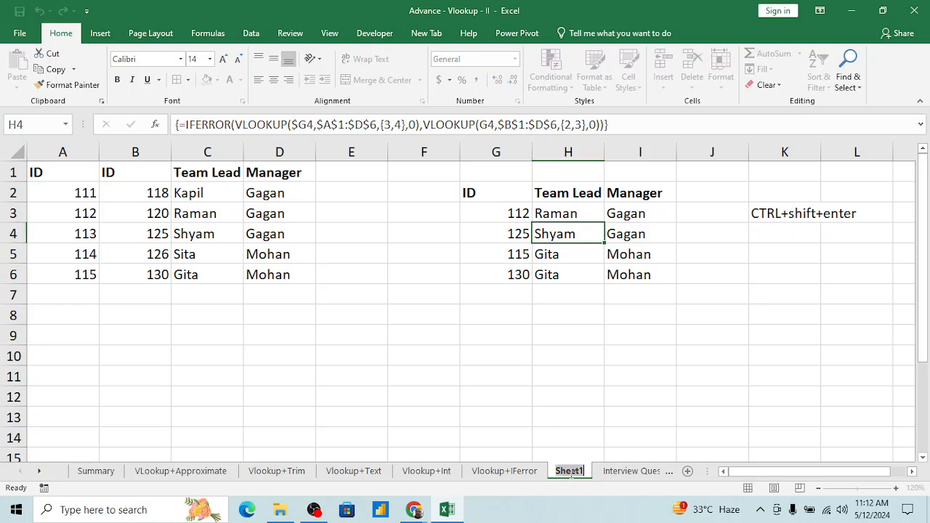
pyautogui.write('Vl')
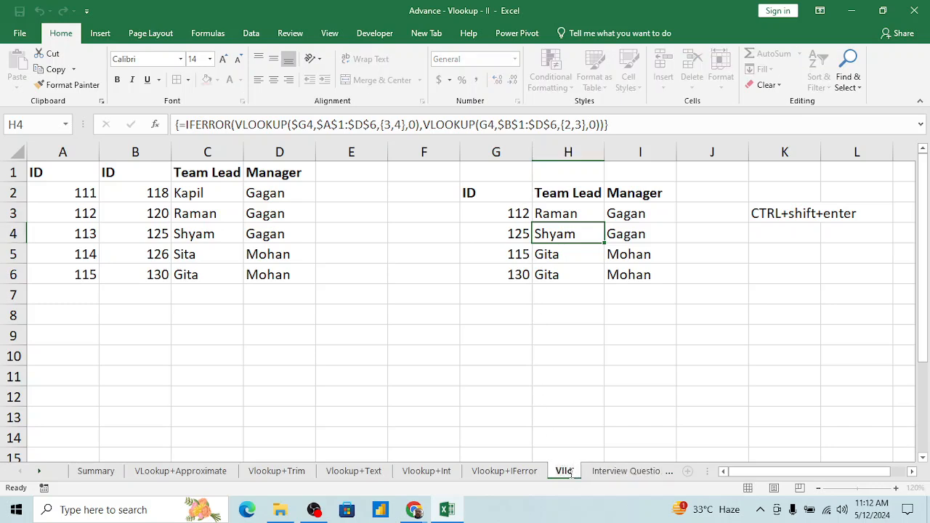
pyautogui.write('ookip')
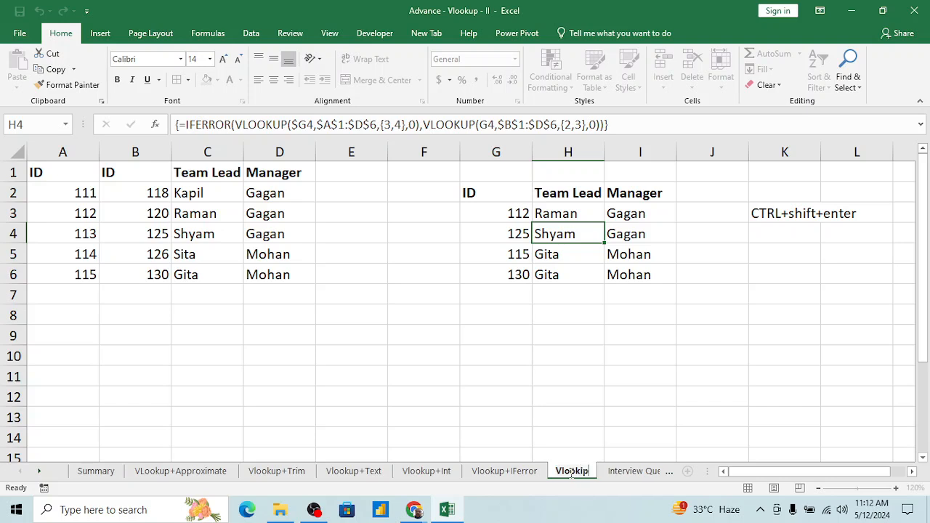
pyautogui.press('BackSpace')
pyautogui.press('BackSpace')
pyautogui.write('up+')
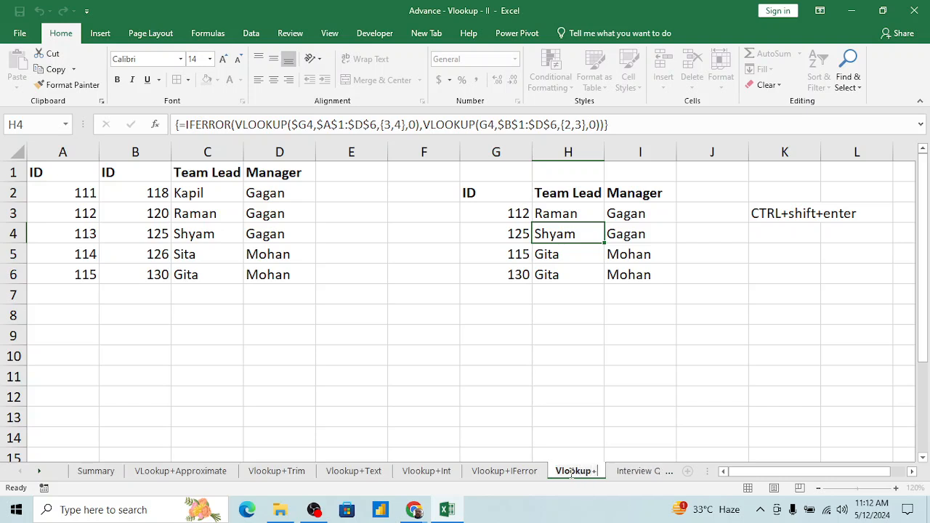
pyautogui.write('Iferr')
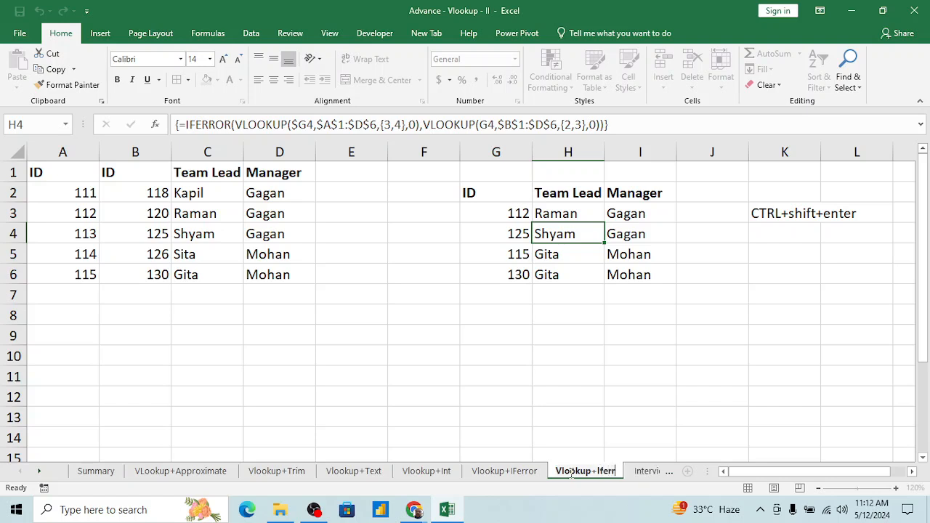
pyautogui.write('or+Array')
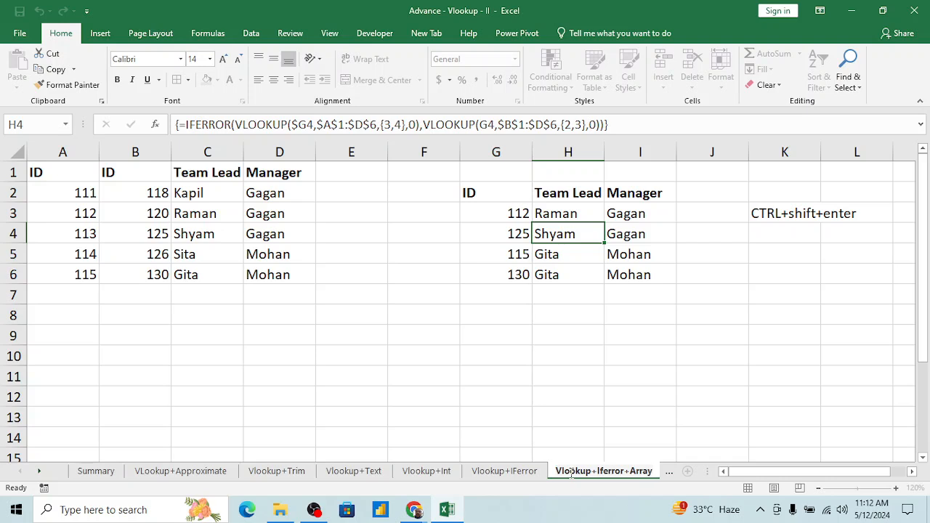
pyautogui.press('Return')
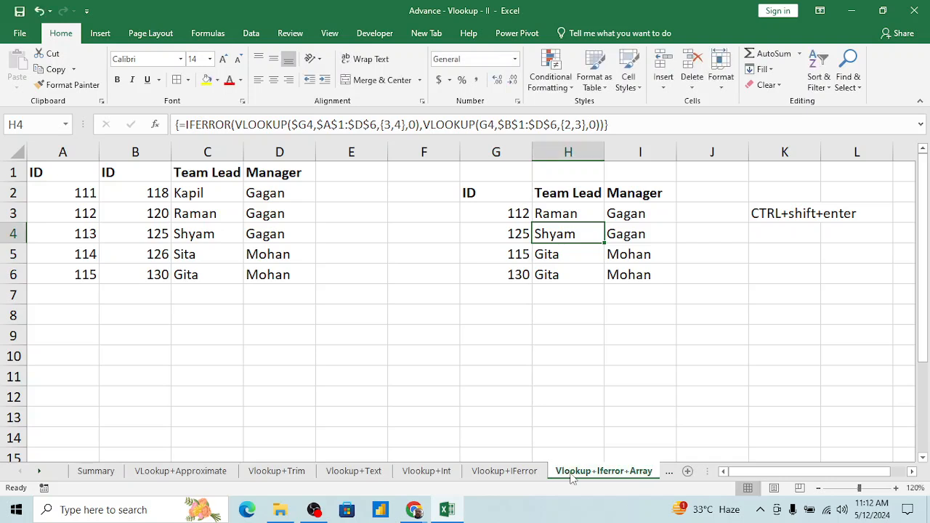
pyautogui.click(582, 210)
pyautogui.hotkey('shift', 'Right')
pyautogui.hotkey('shift', 'Left')
pyautogui.hotkey('shift', 'Right')
pyautogui.hotkey('shift', 'Right')
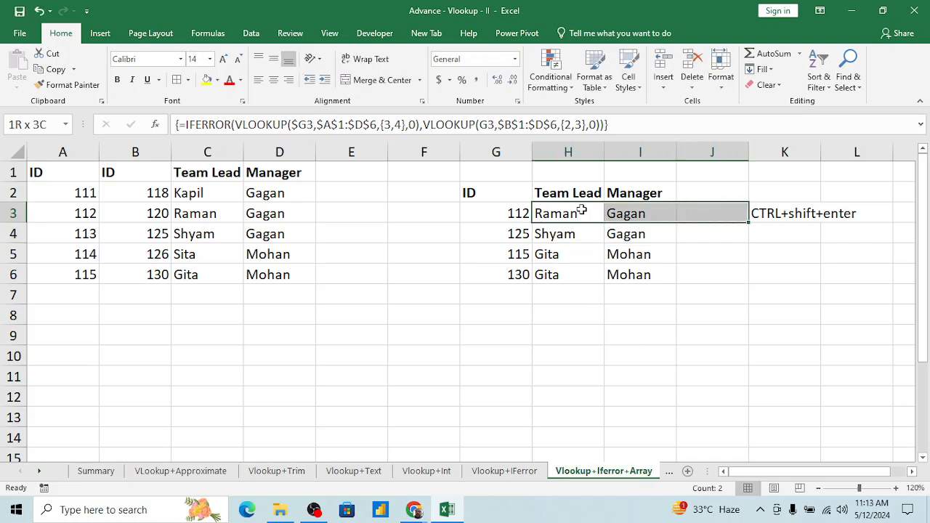
pyautogui.press('Down')
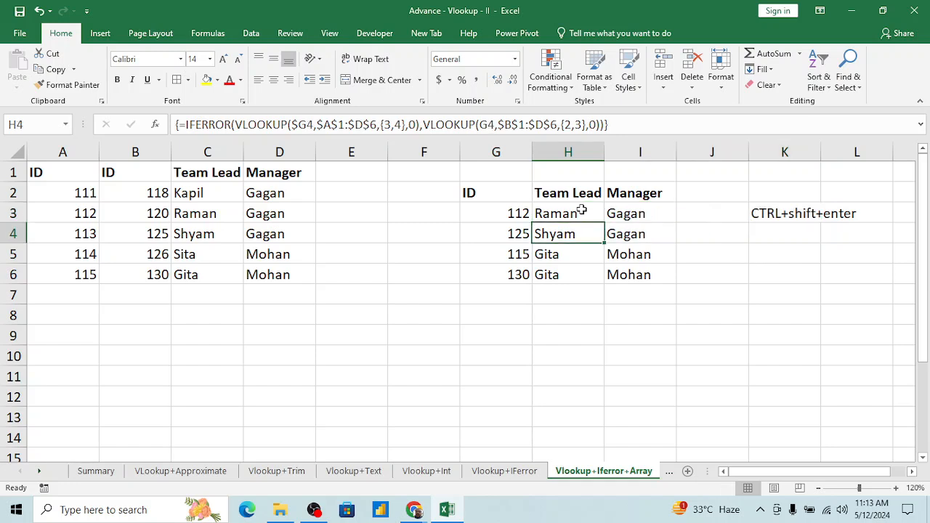
pyautogui.press('Up')
pyautogui.press('Up')
pyautogui.press('Up')
pyautogui.hotkey('ctrl', 'Left')
pyautogui.hotkey('ctrl', 'Left')
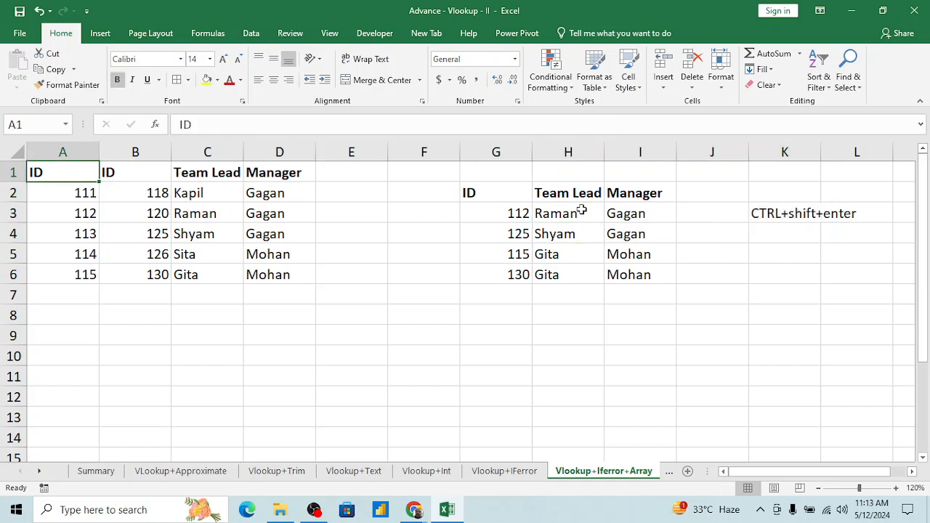
pyautogui.press('Down')
pyautogui.press('Right')
pyautogui.press('Right')
pyautogui.press('Right')
pyautogui.press('Right')
pyautogui.press('Right')
pyautogui.press('Right')
pyautogui.press('Right')
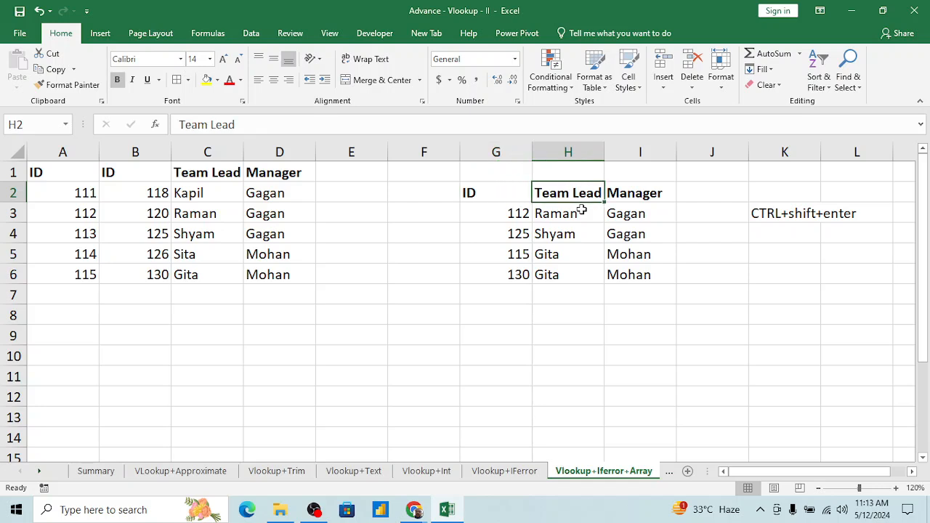
pyautogui.click(623, 311)
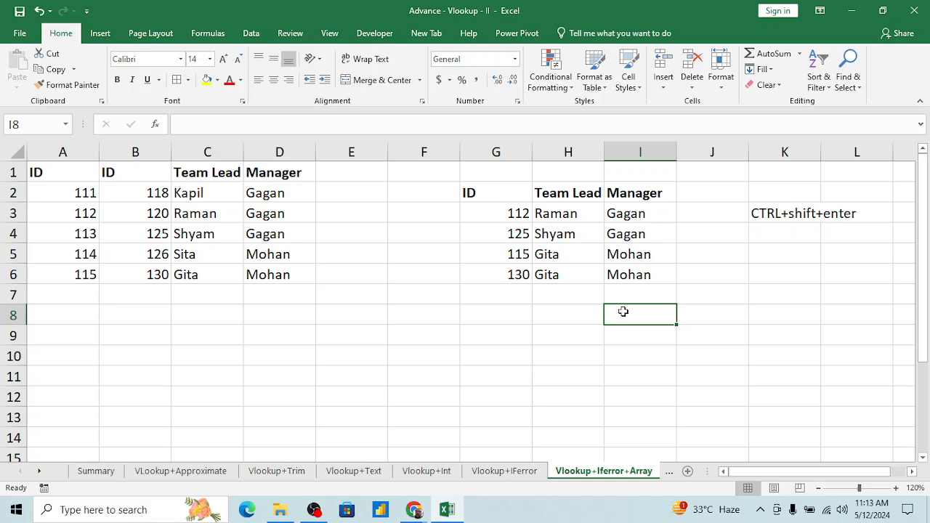
# Examine the nested IFERROR array formula in H3:I3 and the Team Lead and Manager results down to row 6.
pyautogui.click(559, 243)
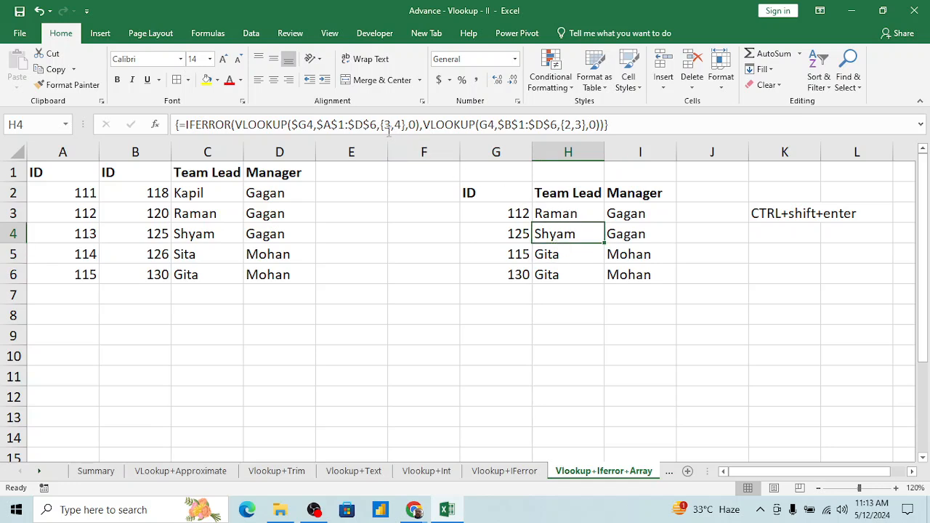
pyautogui.click(560, 207)
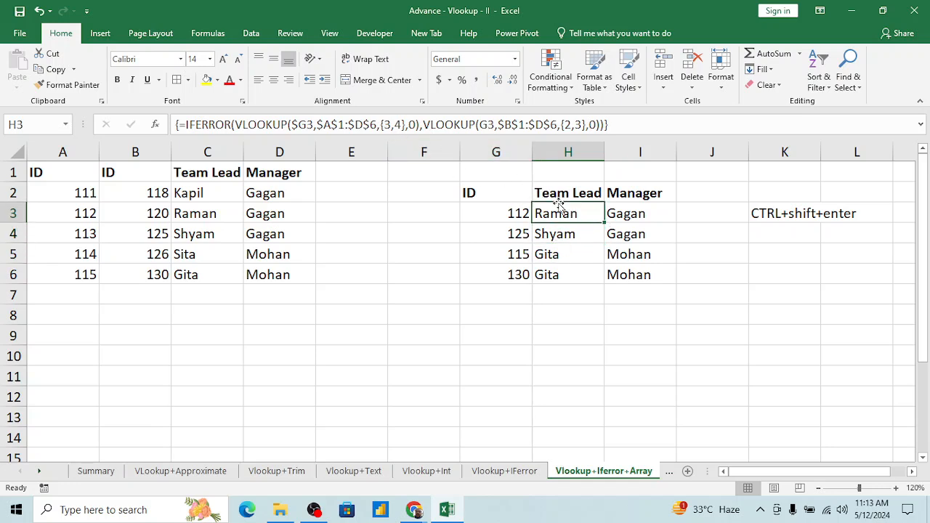
pyautogui.hotkey('shift', 'Right')
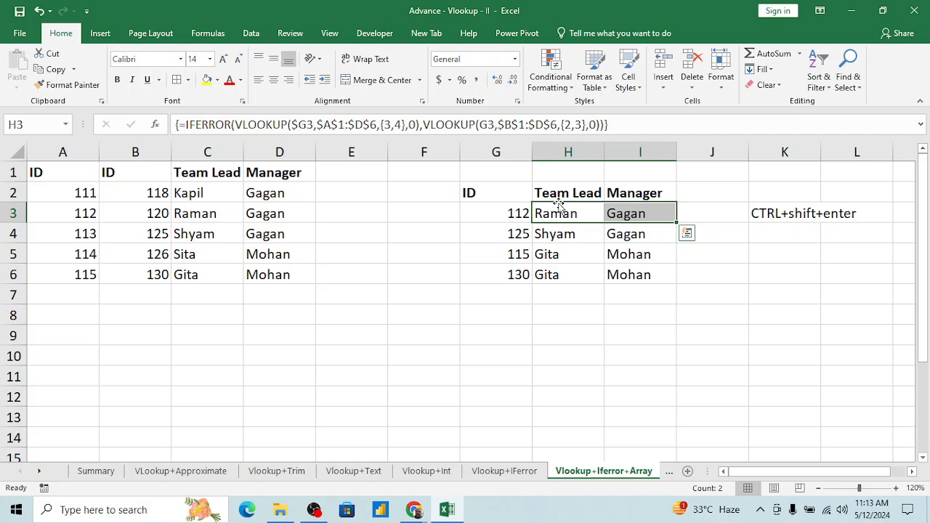
pyautogui.press('Right')
pyautogui.press('Left')
pyautogui.hotkey('ctrl', 'shift', 'Down')
pyautogui.press('Right')
pyautogui.hotkey('ctrl', 'shift', 'Down')
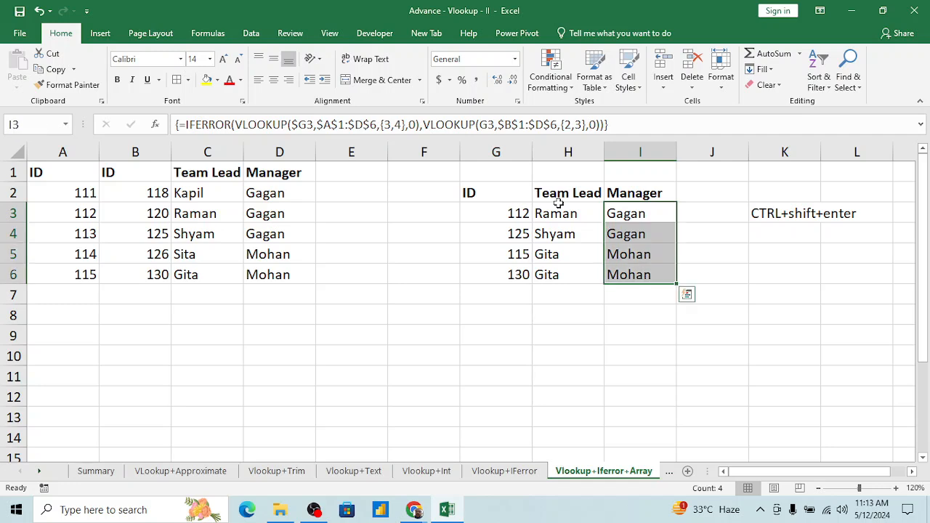
pyautogui.press('Right')
pyautogui.hotkey('ctrl', 'shift', 'Down')
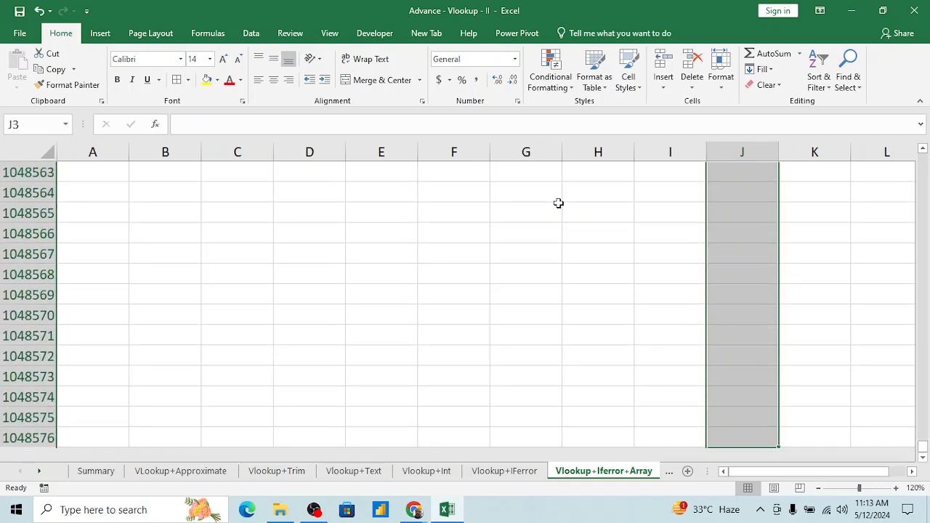
pyautogui.hotkey('ctrl', 'Up')
pyautogui.press('Down')
pyautogui.press('Down')
pyautogui.press('Left')
pyautogui.press('Left')
pyautogui.hotkey('shift', 'Right')
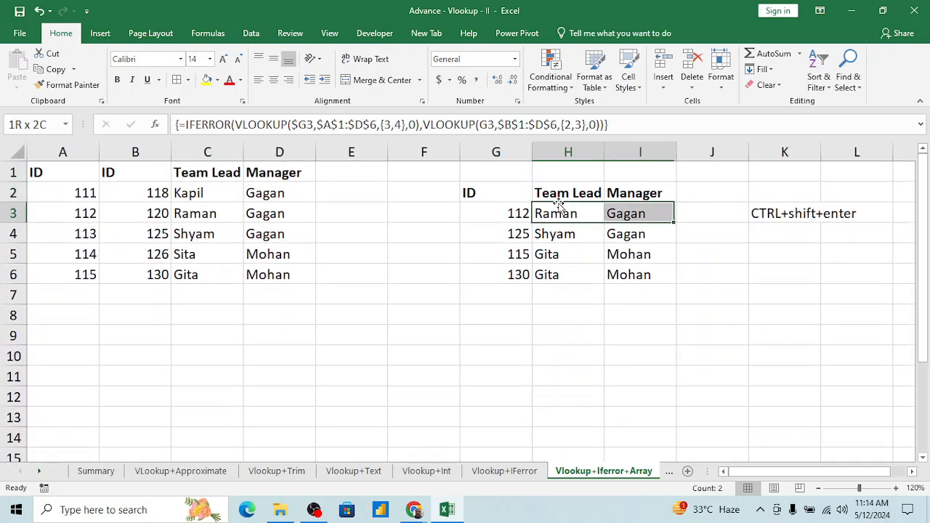
# Examine the array formulas behind the Team Lead and Manager results in rows 3 to 5.
pyautogui.hotkey('shift', 'Right')
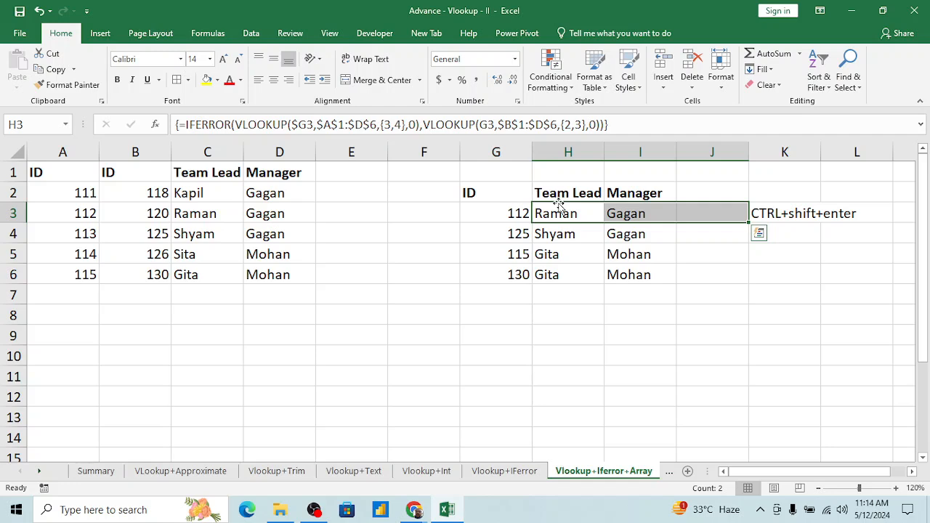
pyautogui.press('Down')
pyautogui.press('Down')
pyautogui.press('Up')
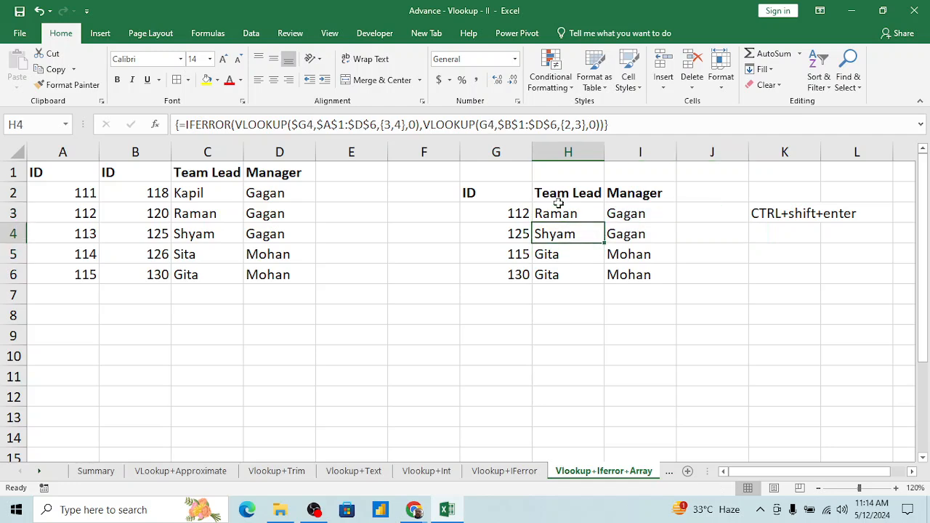
pyautogui.press('Up')
pyautogui.press('Up')
pyautogui.press('Down')
pyautogui.press('Down')
pyautogui.click(564, 187)
pyautogui.click(565, 181)
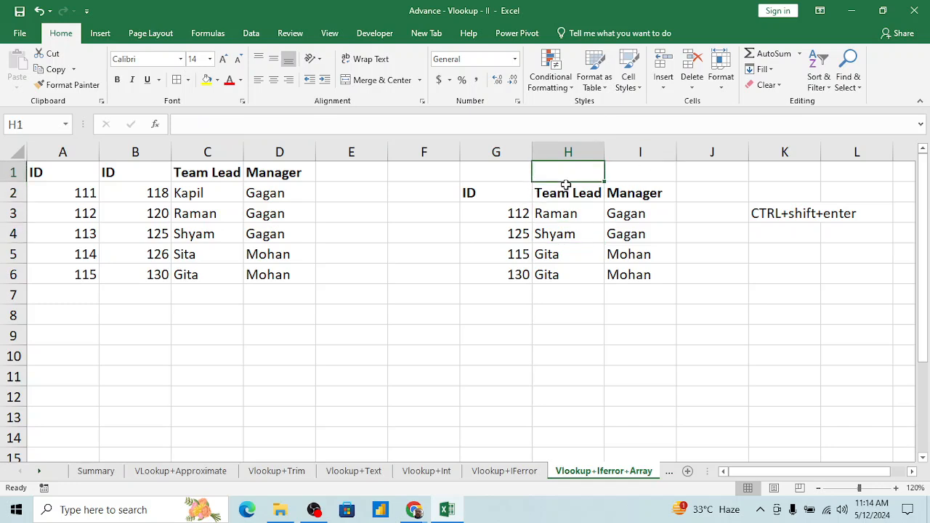
pyautogui.click(673, 247)
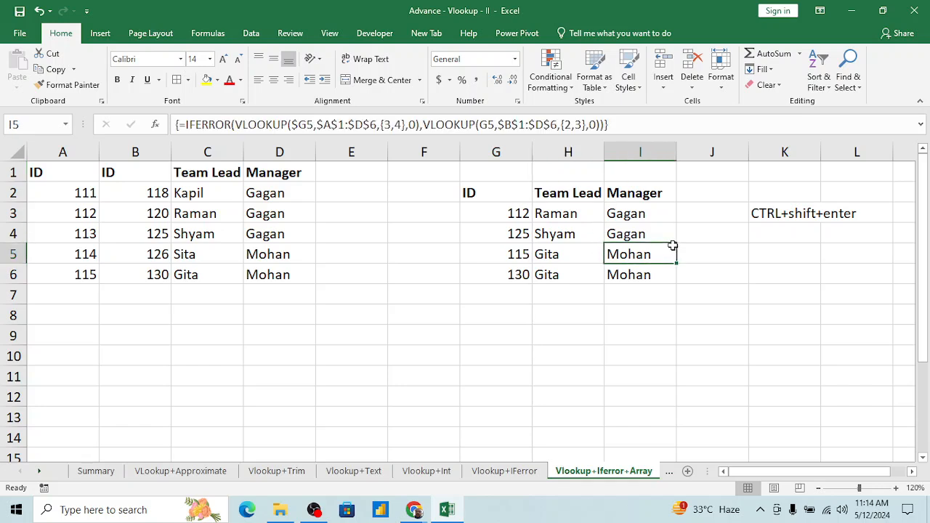
# Go to the Interview Question sheet and look over its item and company table in A1:F9.
pyautogui.hotkey('ctrl', 'pagedown')
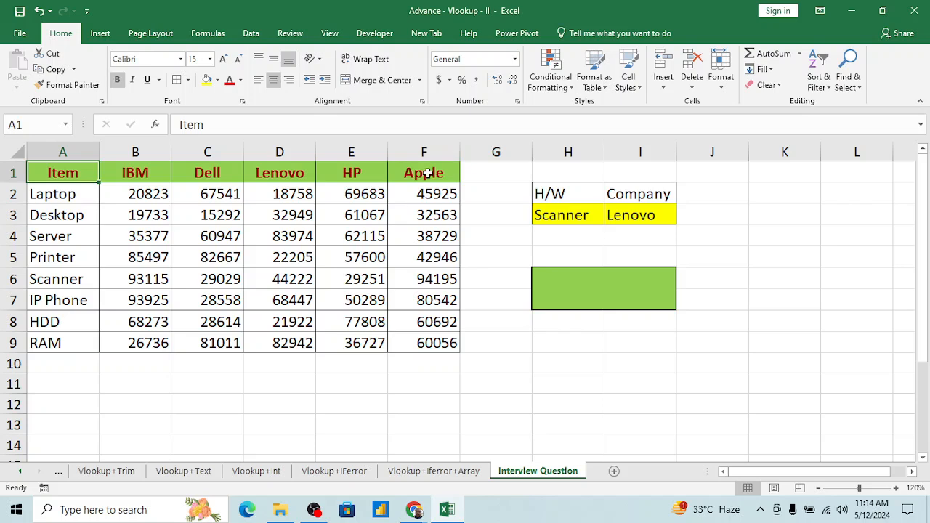
pyautogui.press('Right')
pyautogui.press('Down')
pyautogui.hotkey('ctrl', 'Home')
pyautogui.hotkey('ctrl', 'shift', 'Right')
pyautogui.hotkey('ctrl', 'shift', 'Down')
pyautogui.hotkey('ctrl', 'Home')
pyautogui.press('Down')
pyautogui.press('Down')
pyautogui.press('Down')
pyautogui.press('Up')
pyautogui.press('Up')
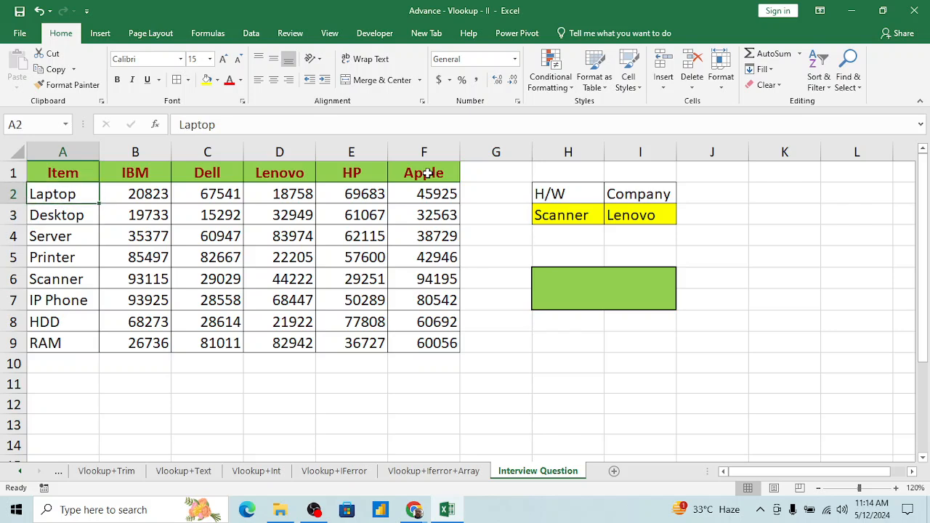
pyautogui.press('Up')
pyautogui.press('Down')
pyautogui.hotkey('ctrl', 'Down')
pyautogui.hotkey('ctrl', 'Up')
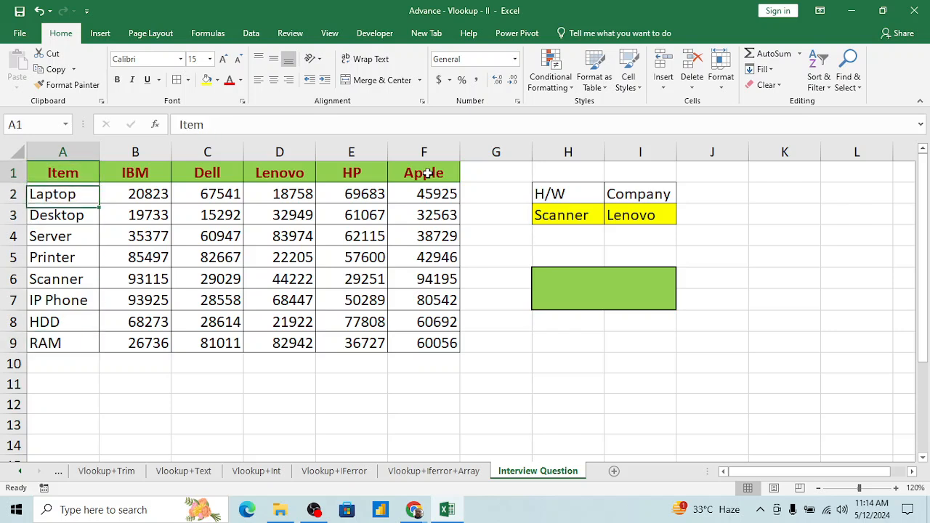
# Examine the company headings in B1:F1 and the item names in A2:A9.
pyautogui.press('Down')
pyautogui.press('Up')
pyautogui.hotkey('ctrl', 'shift', 'Right')
pyautogui.press('Right')
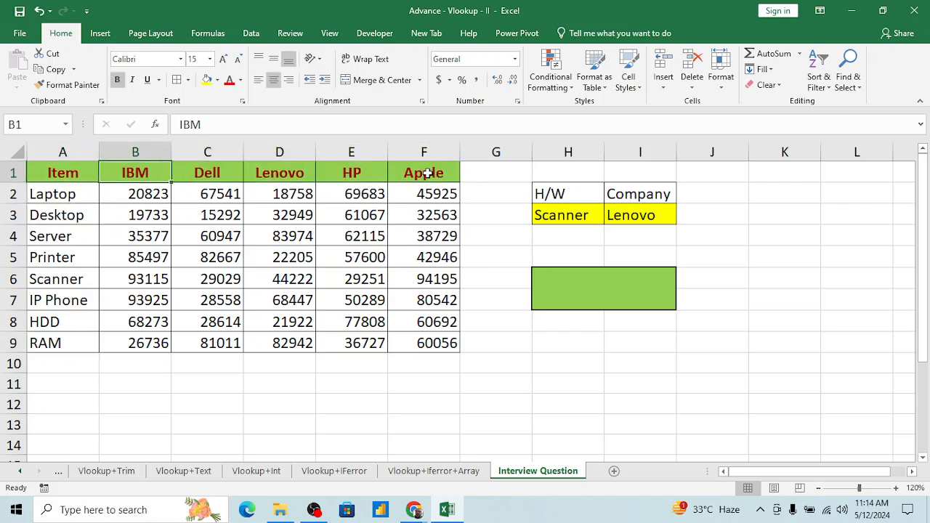
pyautogui.hotkey('shift', 'Right')
pyautogui.hotkey('shift', 'Right')
pyautogui.hotkey('shift', 'Right')
pyautogui.hotkey('shift', 'Right')
pyautogui.press('Left')
pyautogui.press('Down')
pyautogui.hotkey('ctrl', 'shift', 'Down')
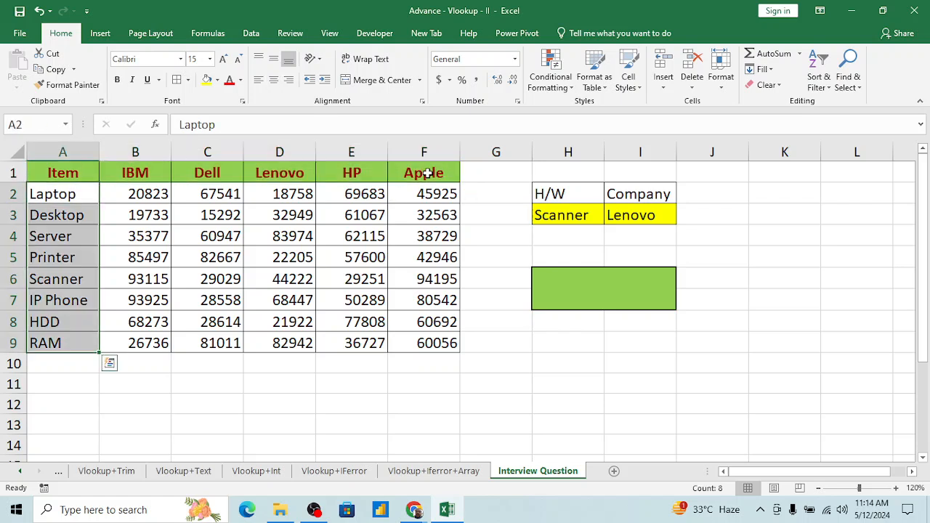
# Examine the H/W and Company lookup block in H2:I3 and the area beside the green result cell.
pyautogui.press('Up')
pyautogui.press('Right')
pyautogui.press('Right')
pyautogui.press('Right')
pyautogui.press('Right')
pyautogui.press('Right')
pyautogui.press('Right')
pyautogui.press('Right')
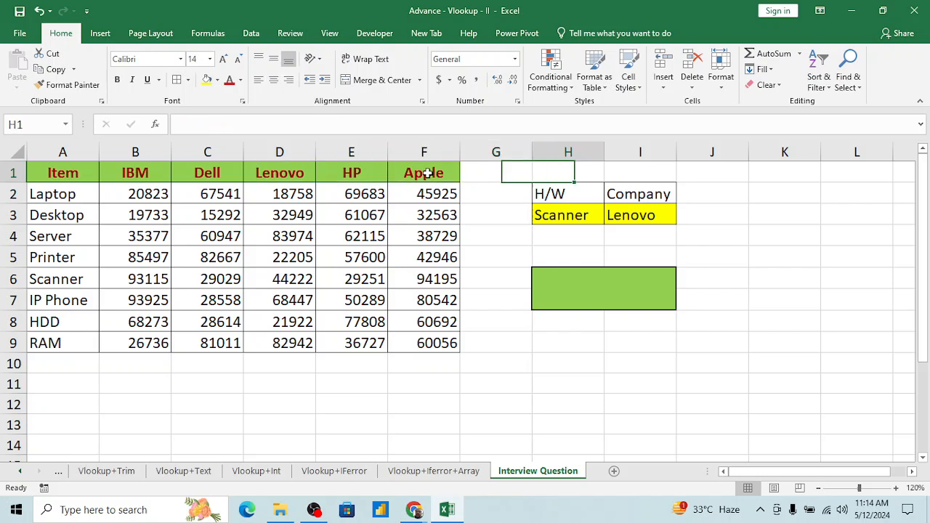
pyautogui.press('Down')
pyautogui.hotkey('shift', 'Right')
pyautogui.hotkey('shift', 'Down')
pyautogui.press('Left')
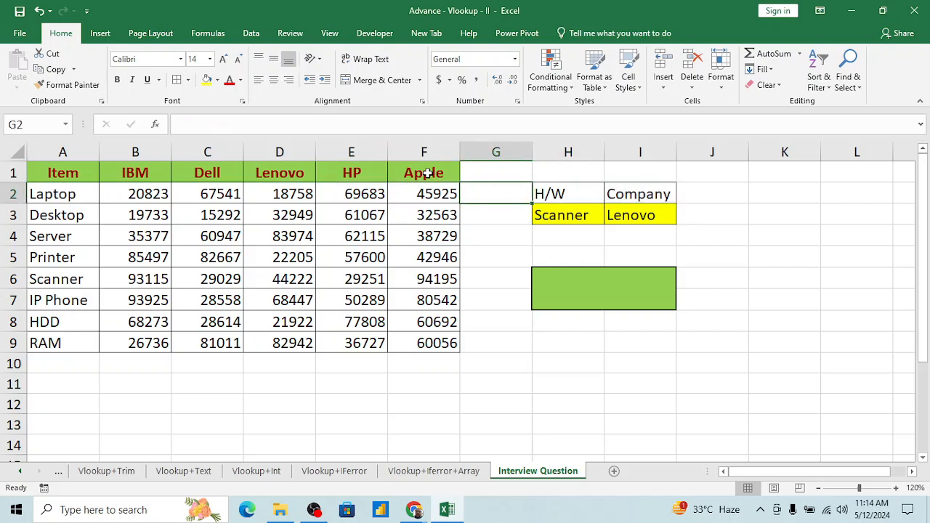
pyautogui.press('Down')
pyautogui.press('Down')
pyautogui.press('Down')
pyautogui.press('Down')
pyautogui.press('Down')
pyautogui.press('Up')
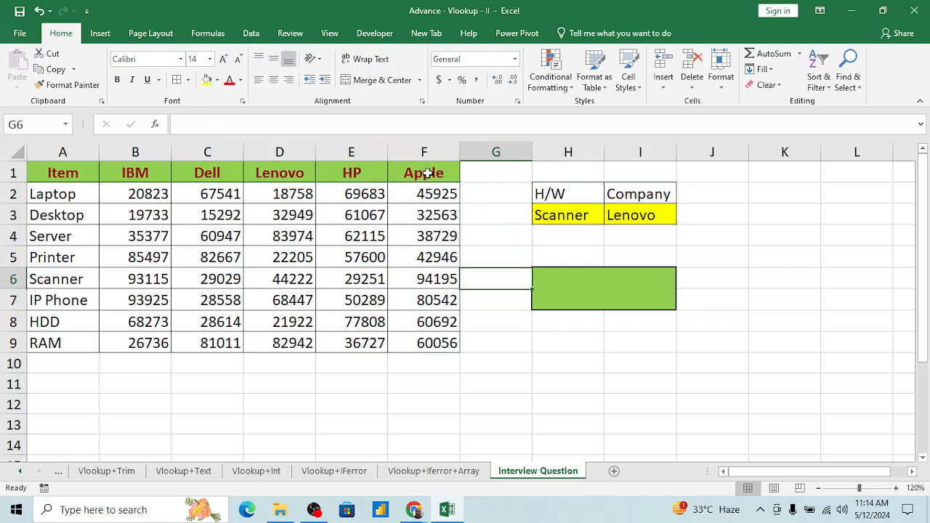
pyautogui.press('Up')
pyautogui.press('Up')
pyautogui.press('Up')
pyautogui.press('Right')
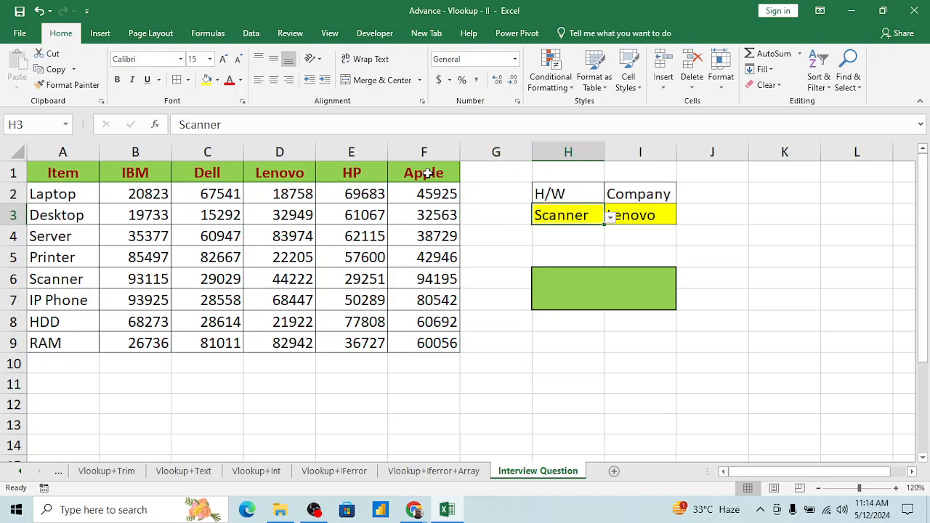
# View the dropdown choices of H3 and I3, and check the merged green result cell H6.
pyautogui.hotkey('alt', 'Down')
pyautogui.press('Escape')
pyautogui.press('Right')
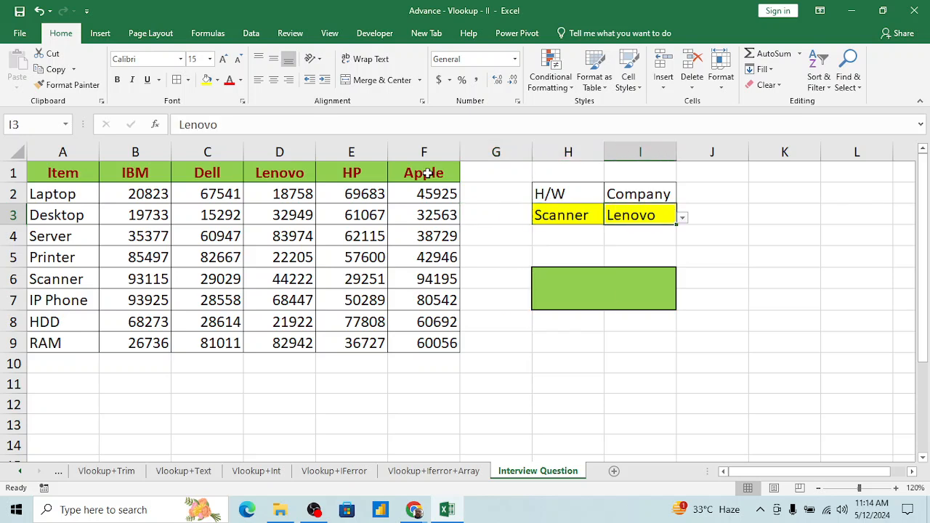
pyautogui.hotkey('alt', 'Down')
pyautogui.press('Escape')
pyautogui.press('Left')
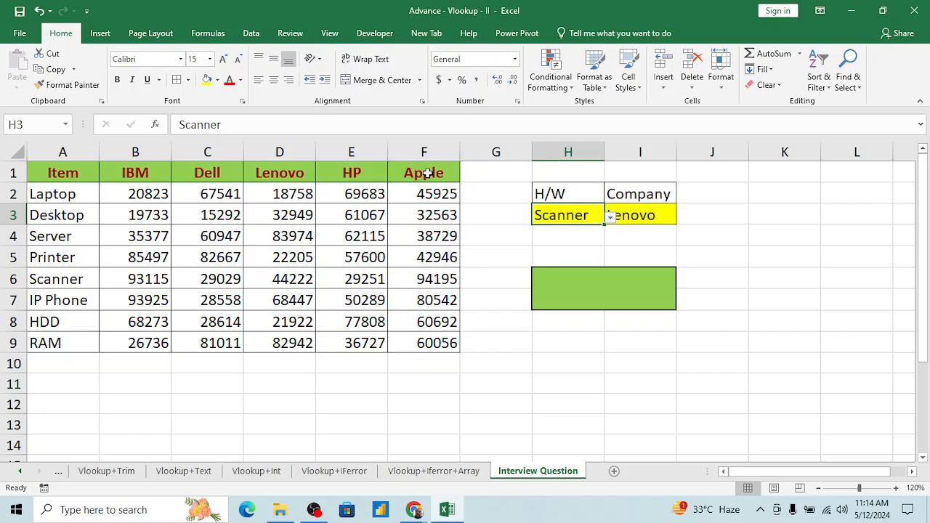
pyautogui.press('Right')
pyautogui.press('Down')
pyautogui.press('Down')
pyautogui.press('Down')
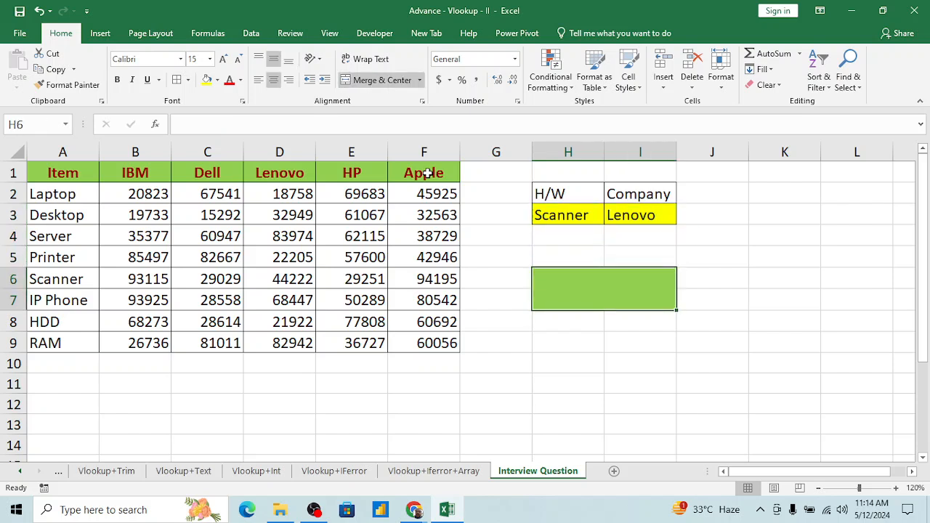
# Trace the Desktop row in the table to its values under IBM and Apple.
pyautogui.press('Left')
pyautogui.press('Left')
pyautogui.press('Left')
pyautogui.press('Left')
pyautogui.press('Left')
pyautogui.press('Left')
pyautogui.press('Left')
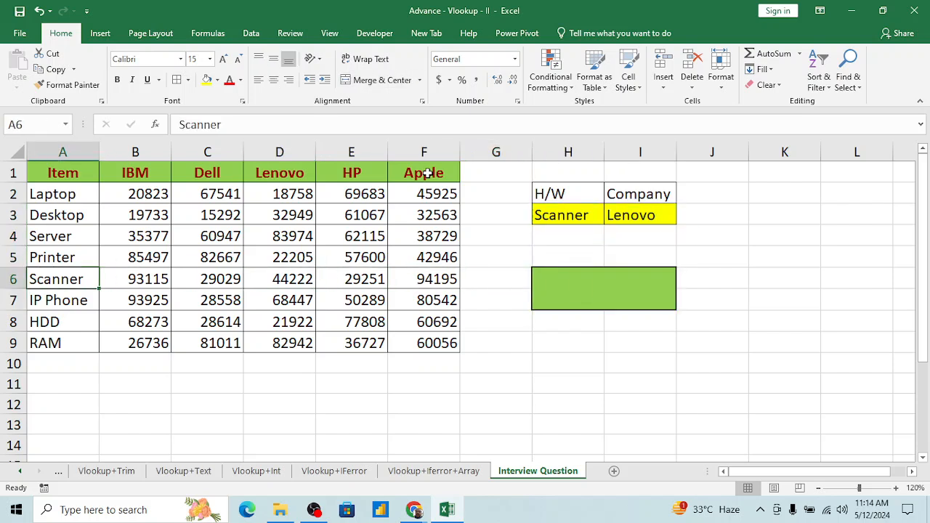
pyautogui.press('Up')
pyautogui.press('Up')
pyautogui.press('Up')
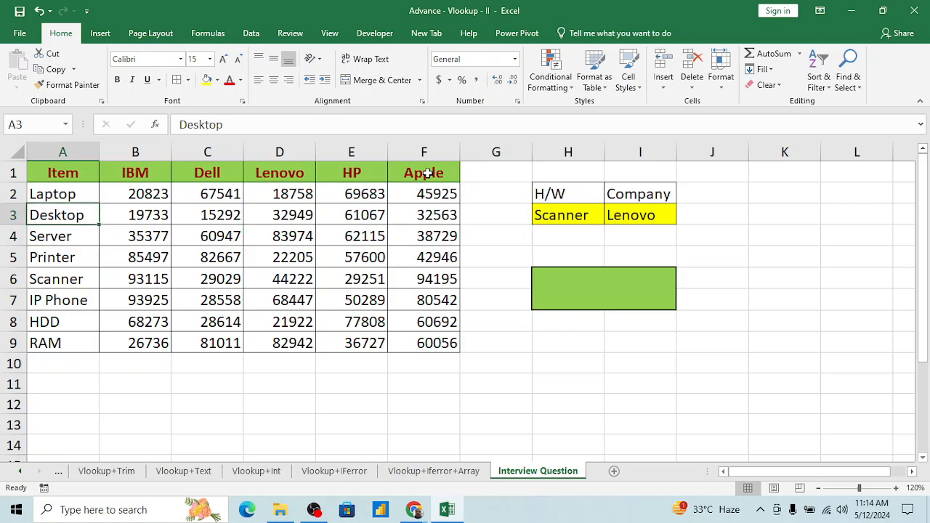
pyautogui.click(143, 173)
pyautogui.click(138, 215)
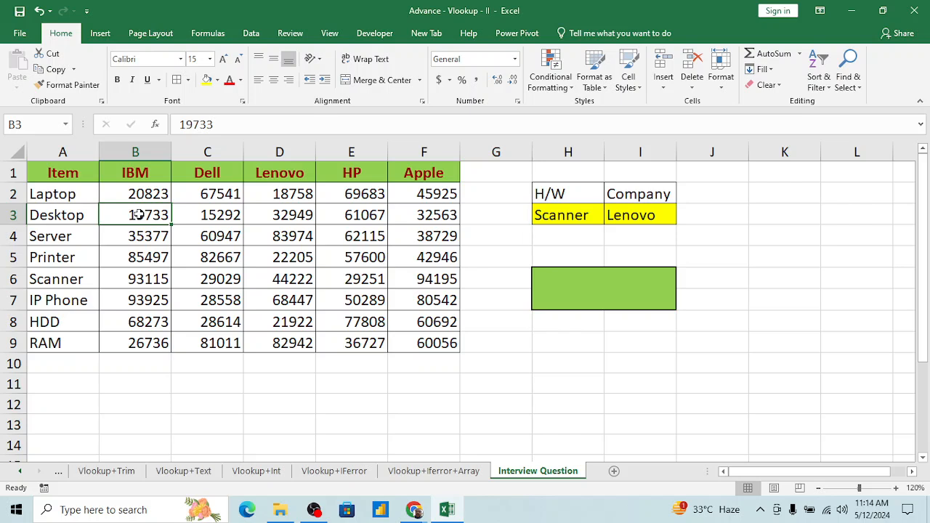
pyautogui.click(65, 221)
pyautogui.click(441, 172)
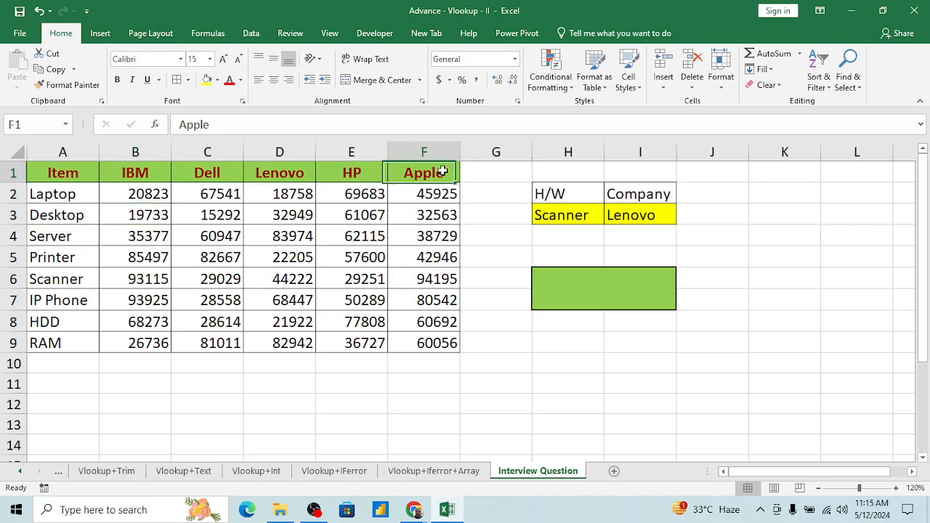
pyautogui.click(425, 216)
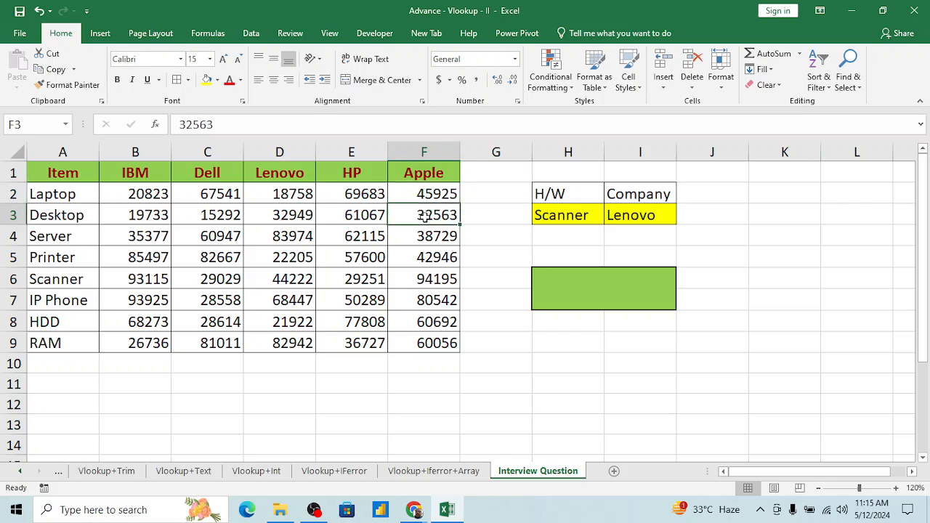
pyautogui.click(731, 217)
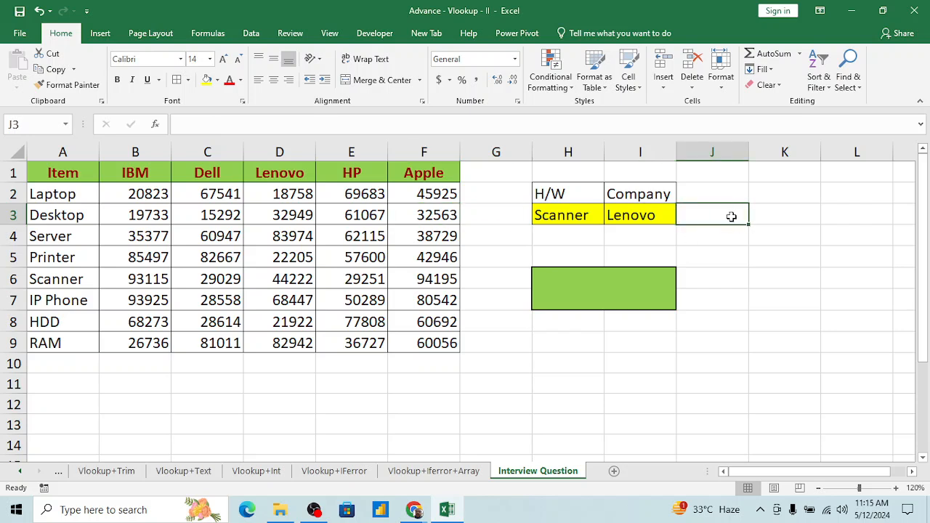
# Review the H/W and Company selection cells H3:I3 that feed the two-way lookup.
pyautogui.press('Left')
pyautogui.press('Left')
pyautogui.press('Up')
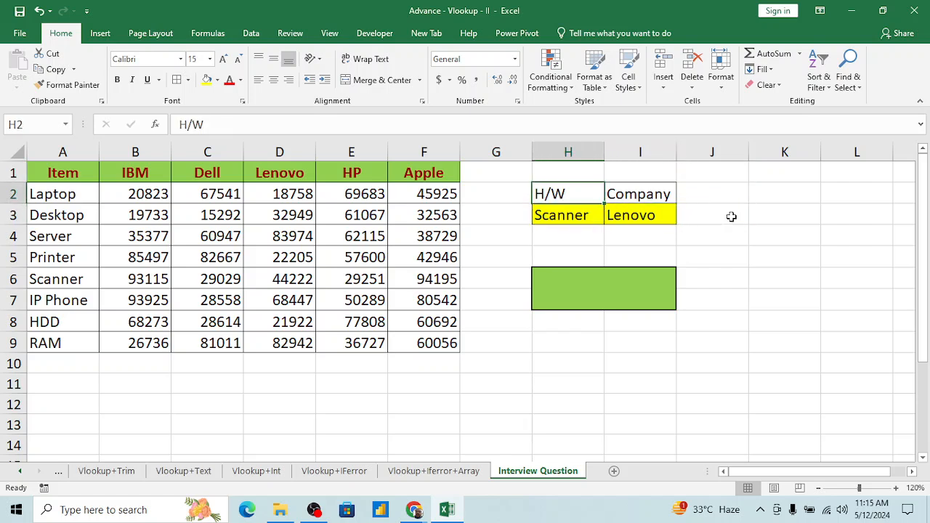
pyautogui.press('Down')
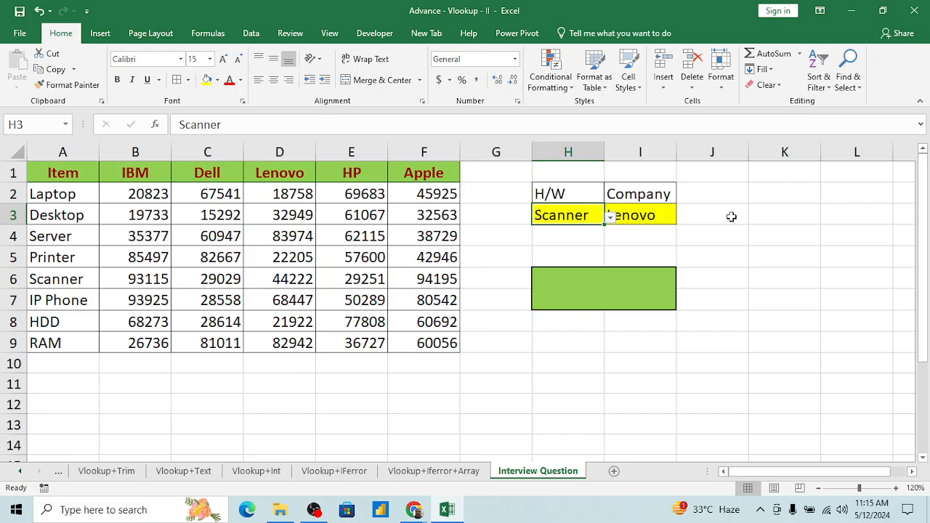
pyautogui.press('Right')
pyautogui.press('Right')
pyautogui.press('Right')
pyautogui.press('Left')
pyautogui.press('Left')
pyautogui.press('Left')
pyautogui.hotkey('shift', 'Right')
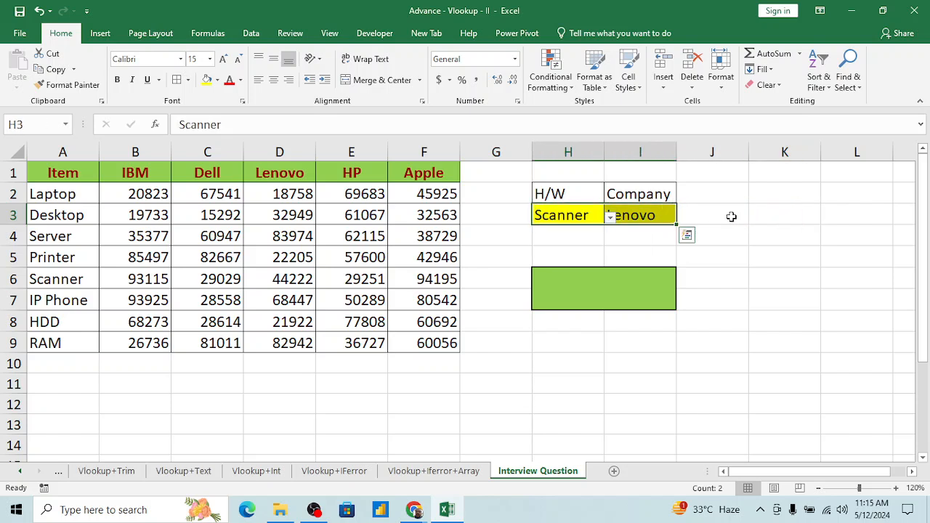
pyautogui.press('Right')
pyautogui.press('Left')
pyautogui.press('Left')
pyautogui.press('Right')
pyautogui.press('Right')
pyautogui.press('Right')
pyautogui.press('Right')
pyautogui.press('Right')
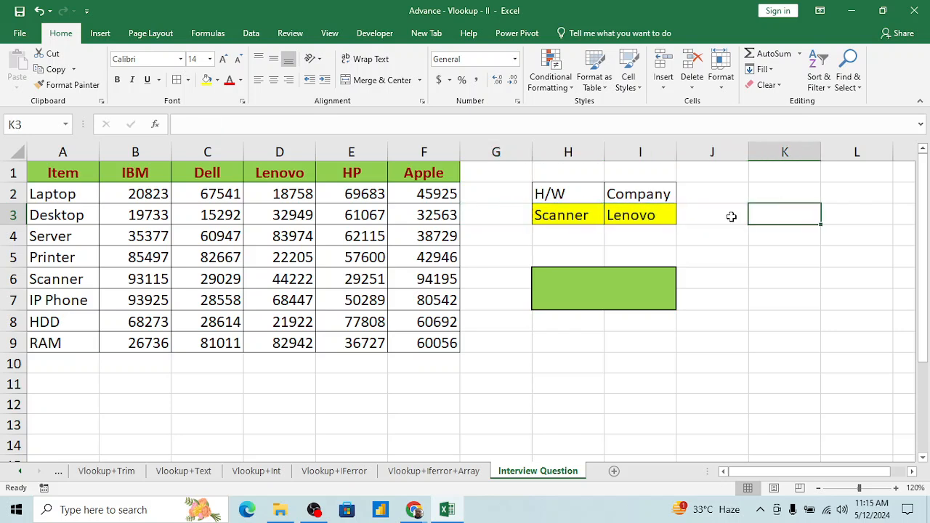
# Start a data validation rule for cell K3 that allows values from a list.
pyautogui.press('Right')
pyautogui.press('Left')
pyautogui.press('Left')
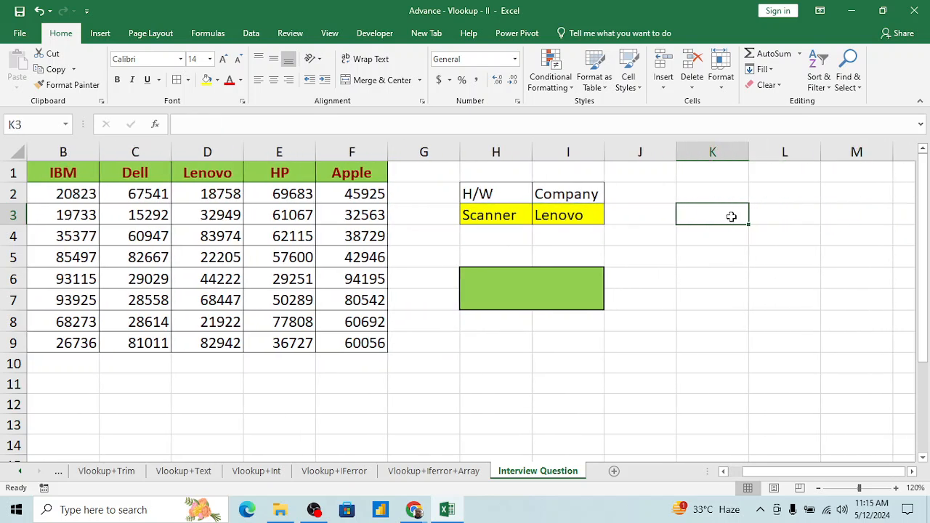
pyautogui.click(249, 35)
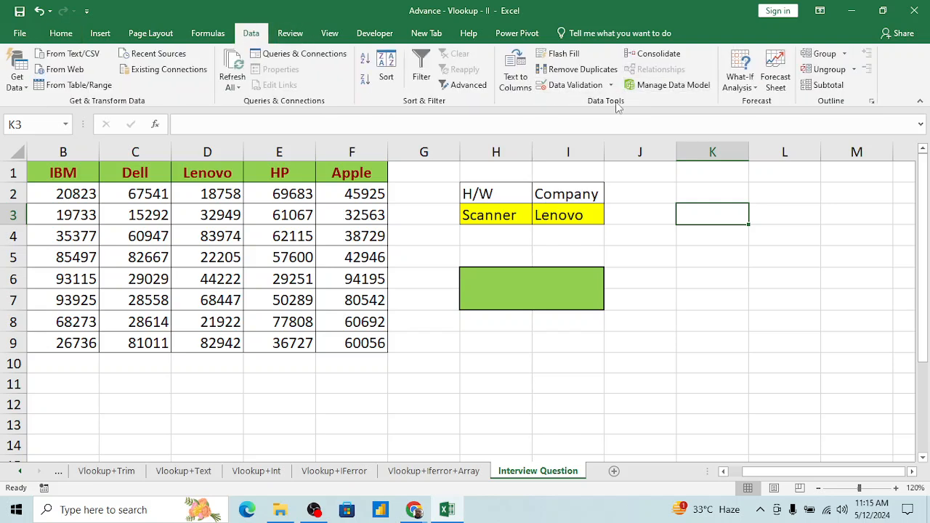
pyautogui.click(611, 86)
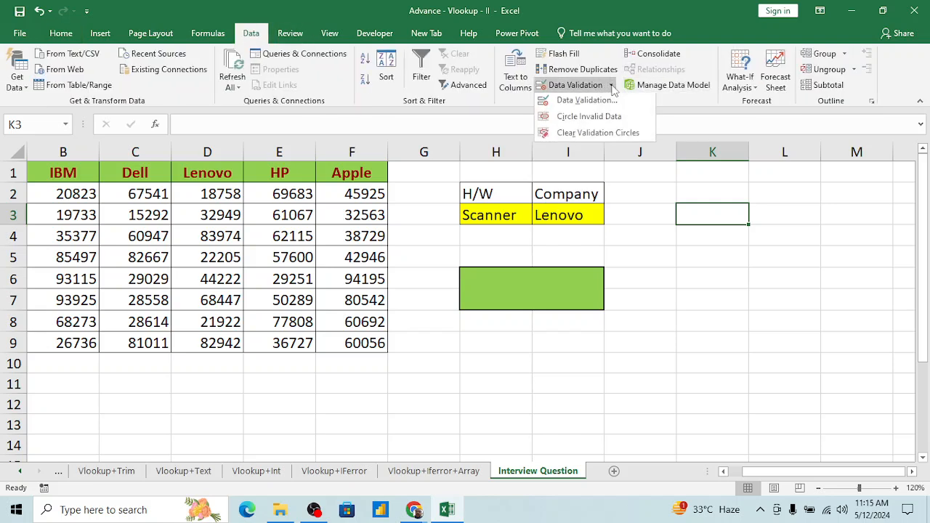
pyautogui.click(578, 102)
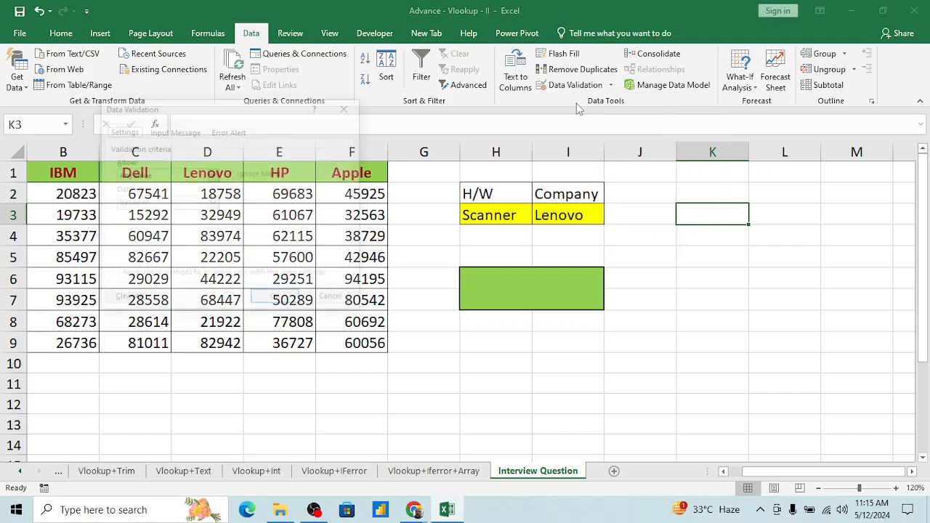
pyautogui.click(214, 175)
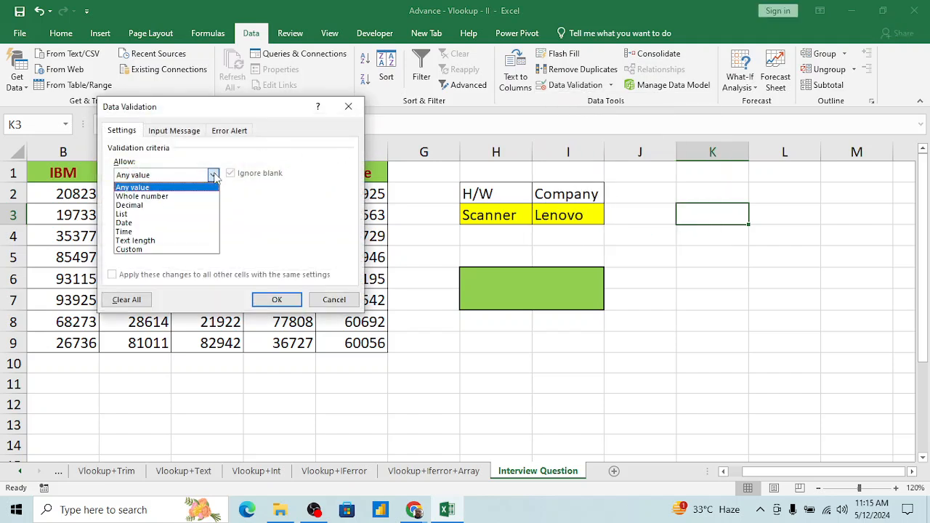
pyautogui.click(135, 214)
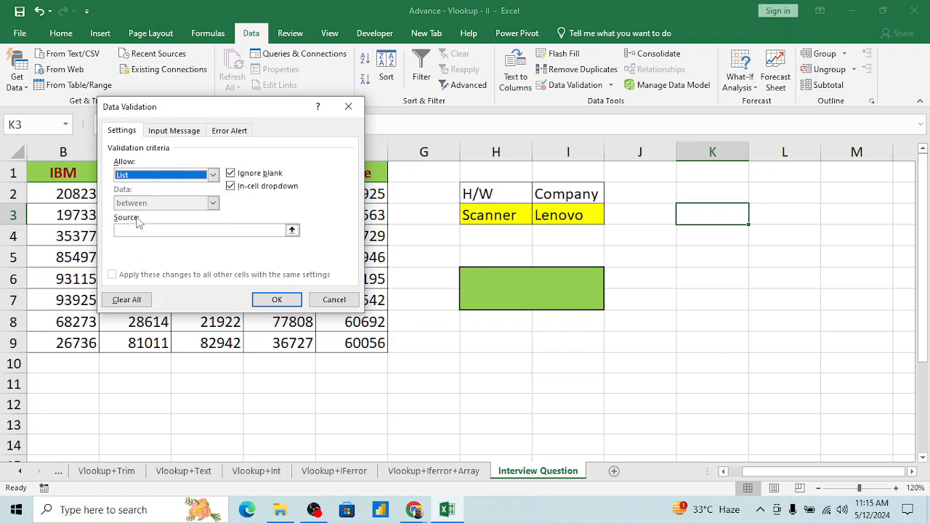
# Set the K3 validation source to the item names in $A$2:$A$9 and apply the rule.
pyautogui.click(293, 232)
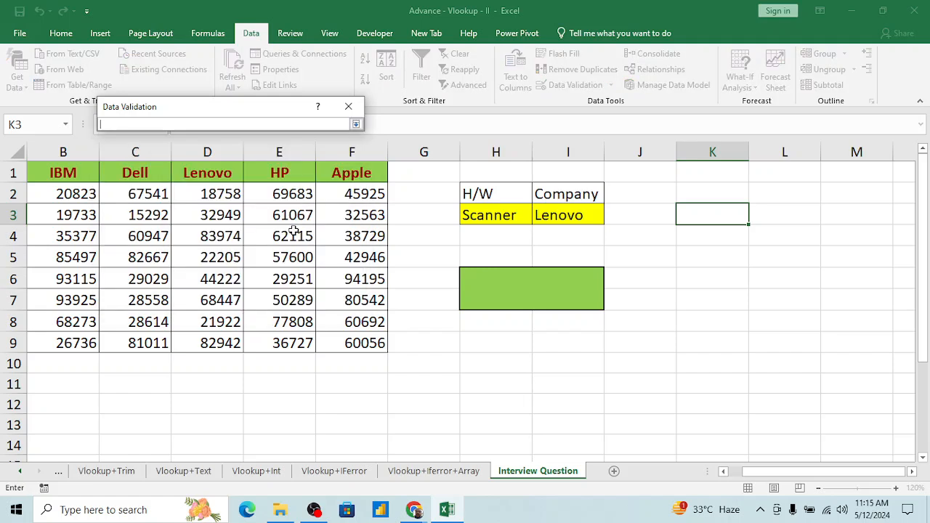
pyautogui.click(64, 174)
pyautogui.press('Left')
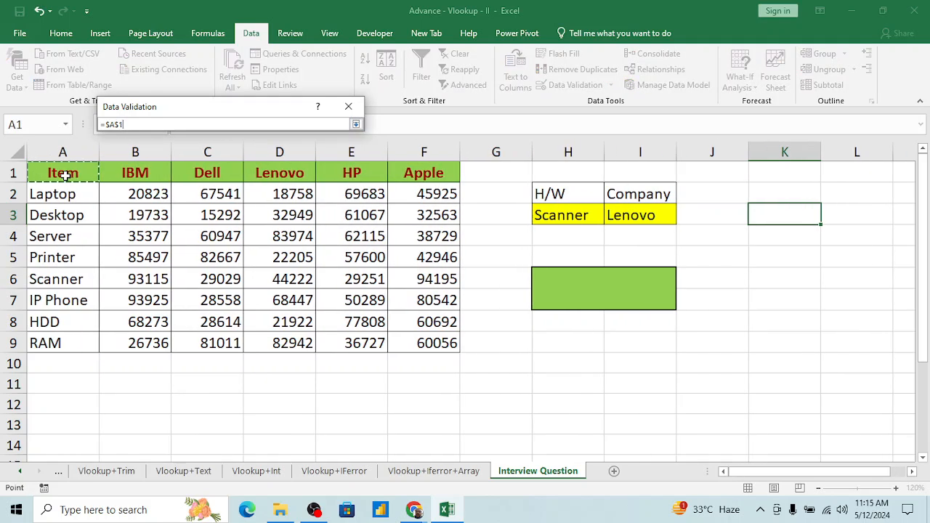
pyautogui.press('Down')
pyautogui.hotkey('ctrl', 'shift', 'Down')
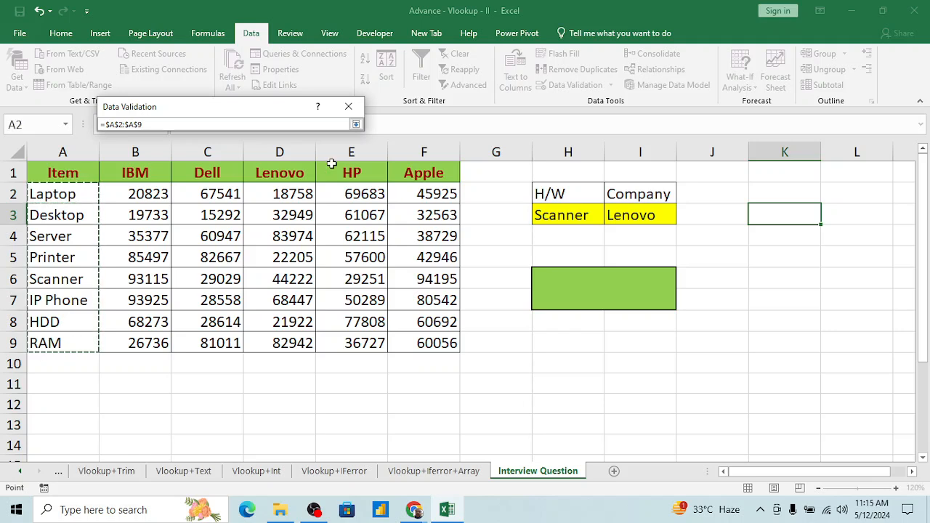
pyautogui.click(356, 124)
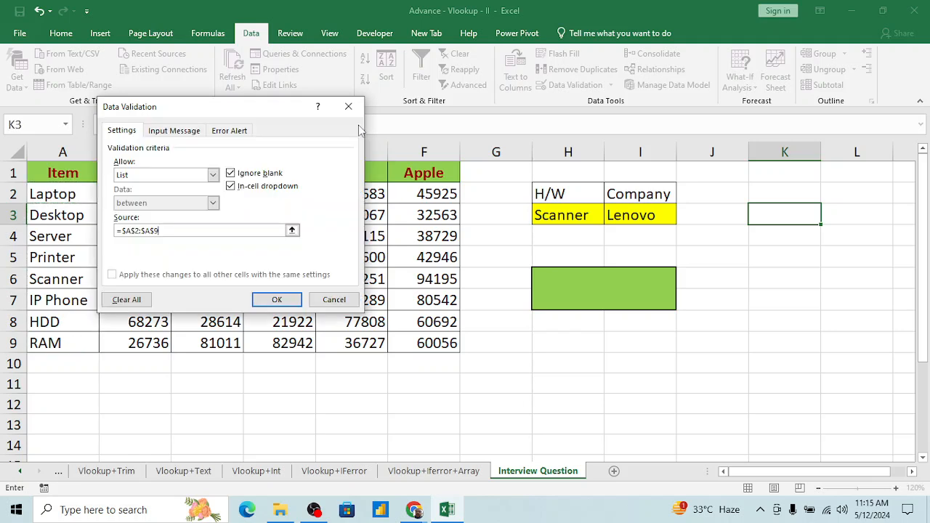
pyautogui.click(277, 299)
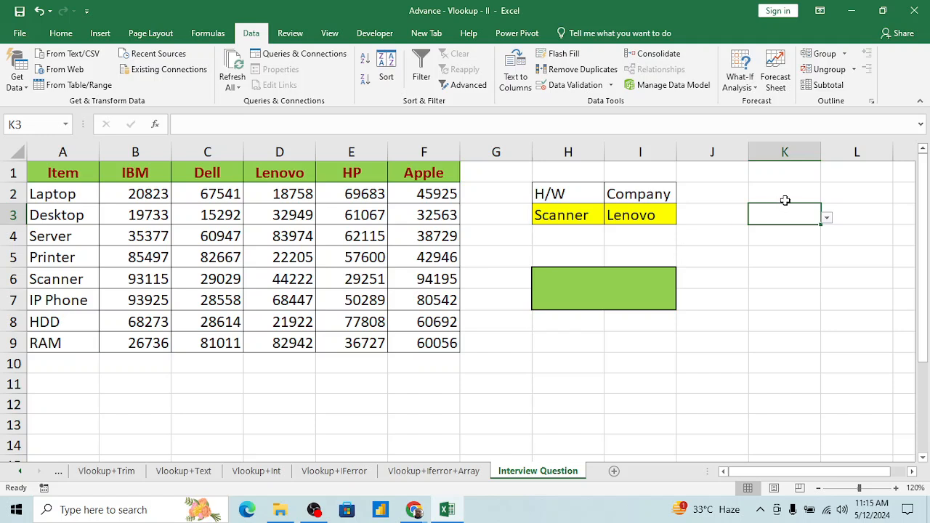
# Enter the heading HW in cell K2 above the new item dropdown.
pyautogui.click(773, 192)
pyautogui.write('H')
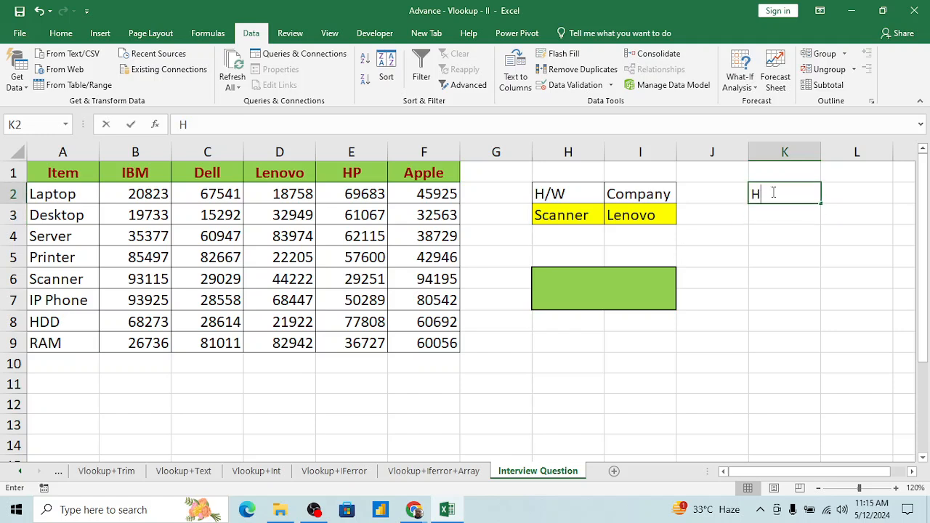
pyautogui.write('W')
pyautogui.press('Return')
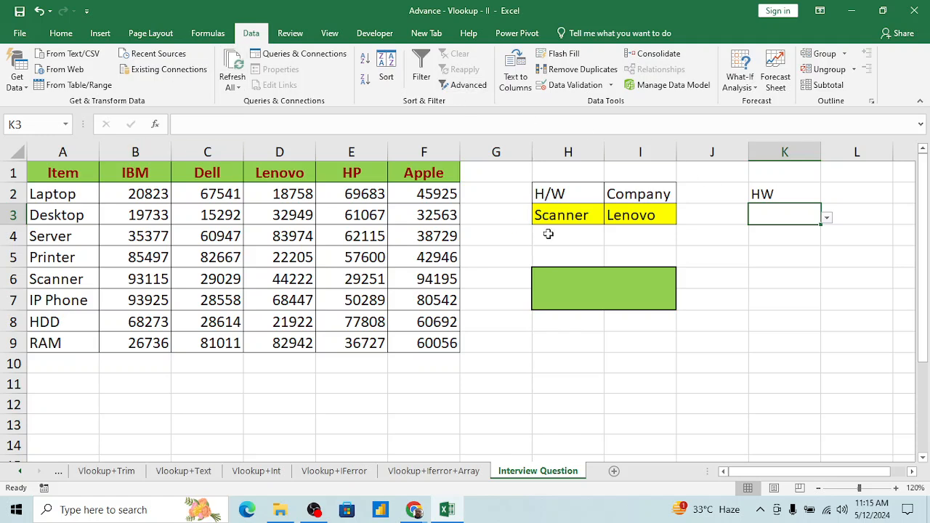
# Add list validation to cell L3, using the company names in $B$1:$F$1 as the source.
pyautogui.press('Right')
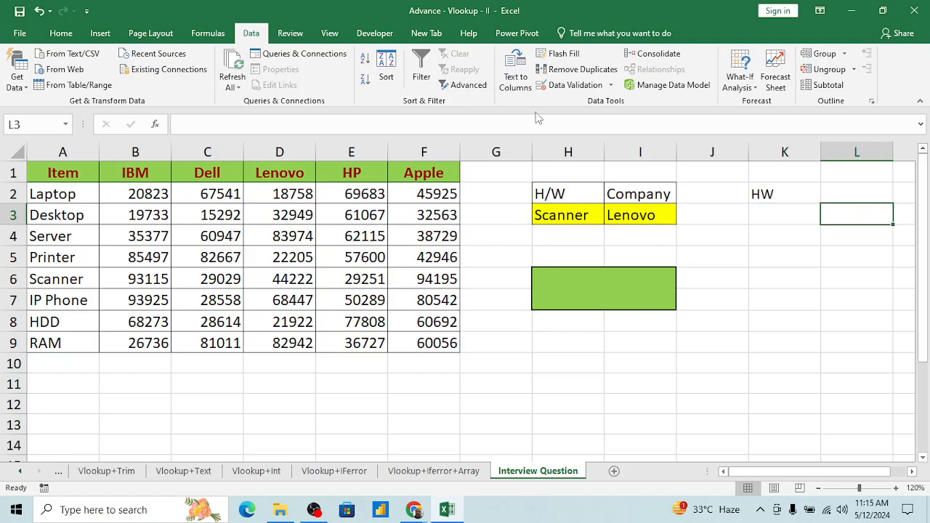
pyautogui.click(574, 84)
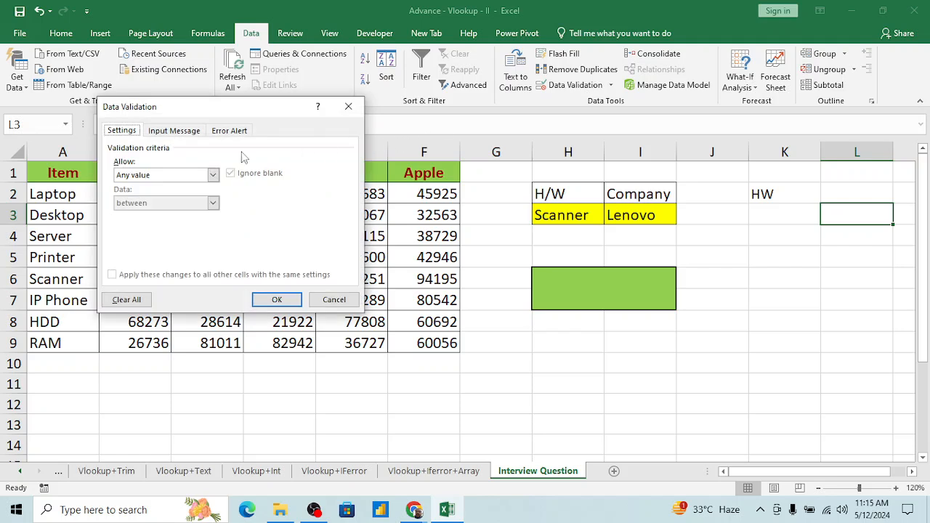
pyautogui.click(212, 175)
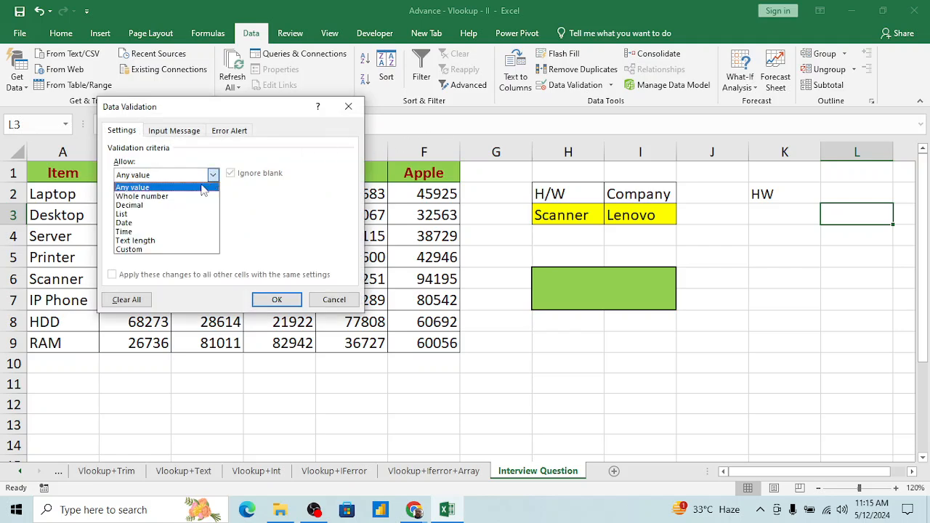
pyautogui.click(166, 212)
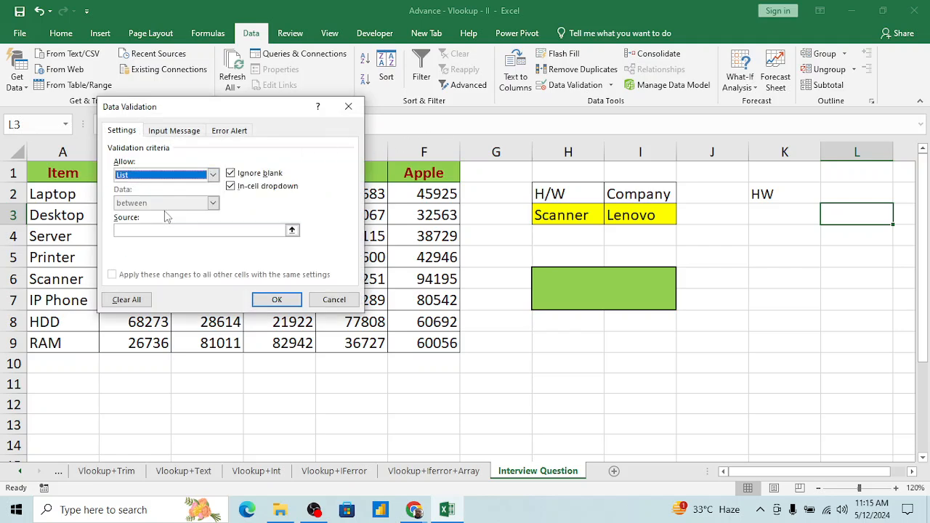
pyautogui.click(291, 229)
pyautogui.click(145, 175)
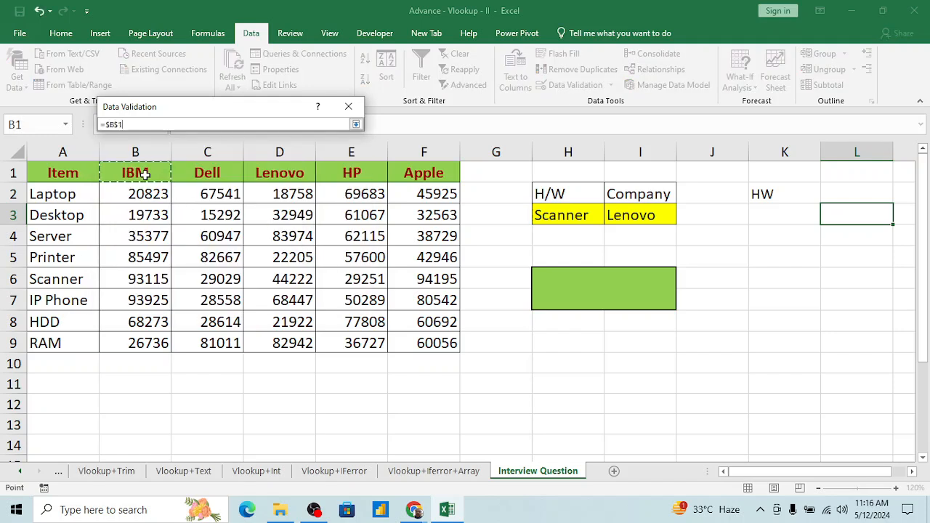
pyautogui.press('Left')
pyautogui.press('Right')
pyautogui.moveTo(145, 174); pyautogui.dragTo(440, 174)
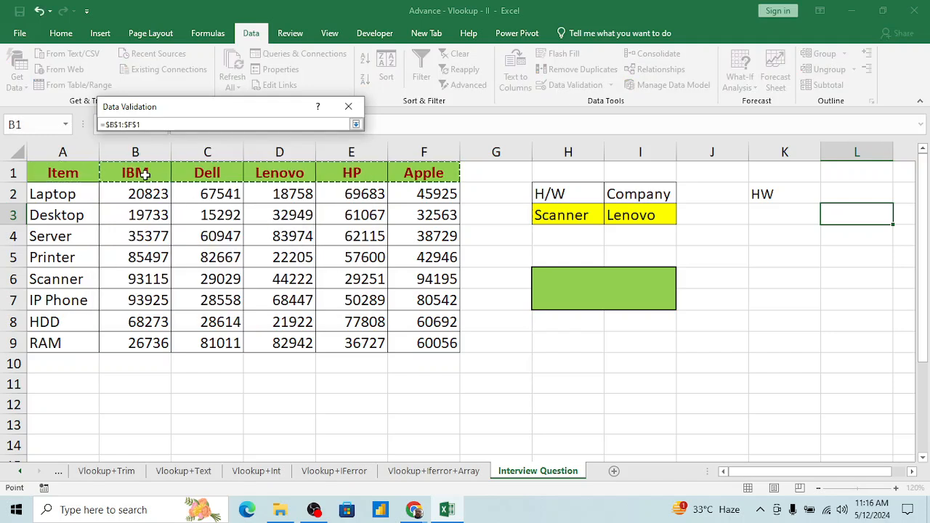
pyautogui.click(356, 125)
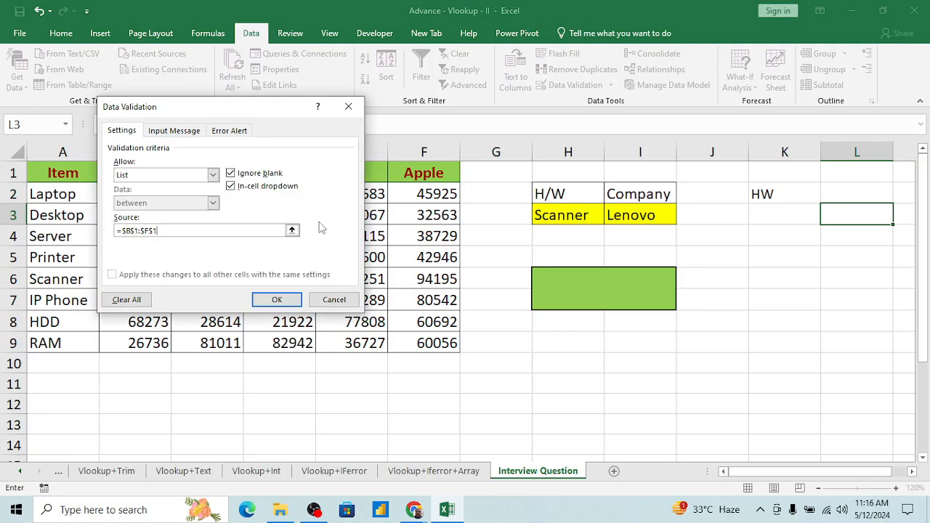
pyautogui.click(280, 299)
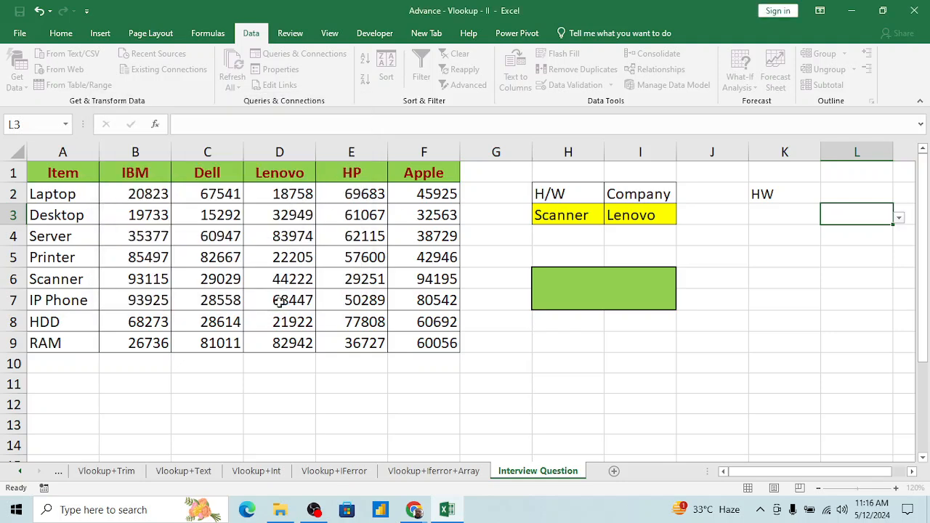
# Fill the two dropdown cells K3:L3 with yellow.
pyautogui.press('Right')
pyautogui.press('Right')
pyautogui.press('Left')
pyautogui.press('Left')
pyautogui.press('Left')
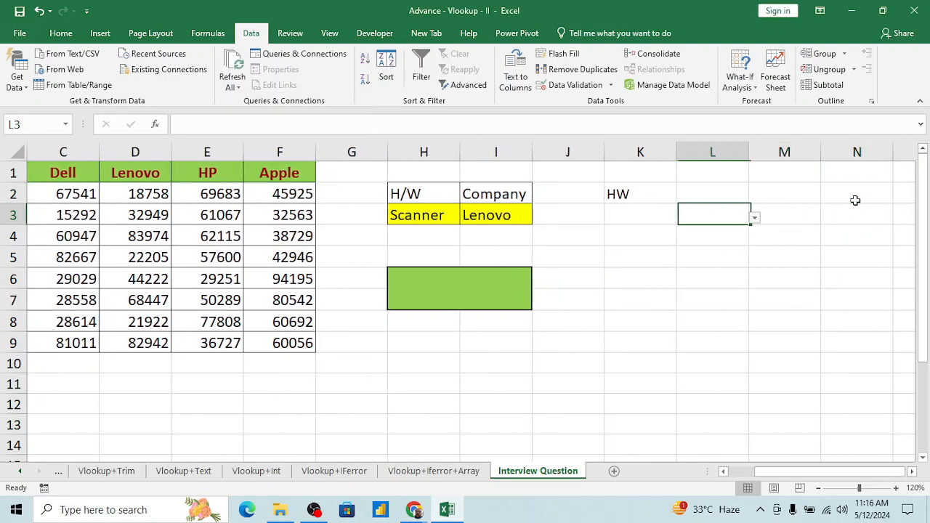
pyautogui.hotkey('shift', 'Right')
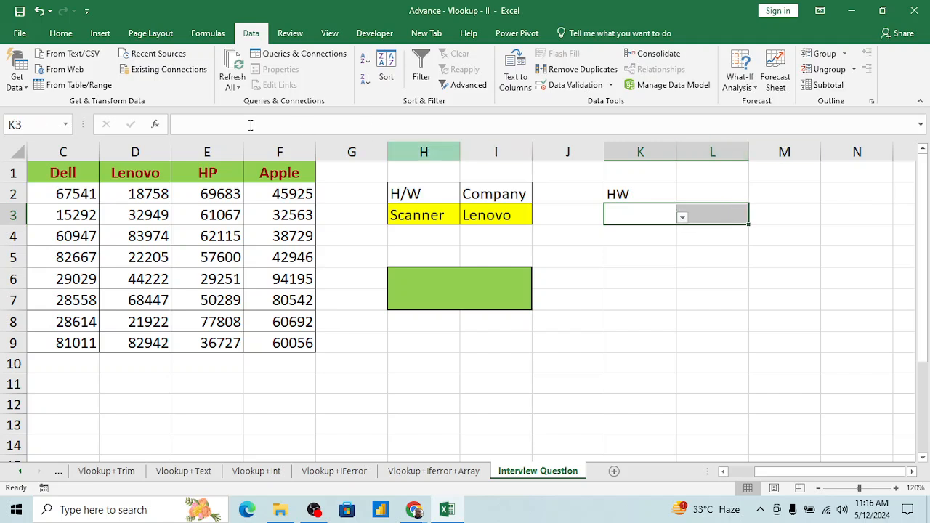
pyautogui.click(58, 34)
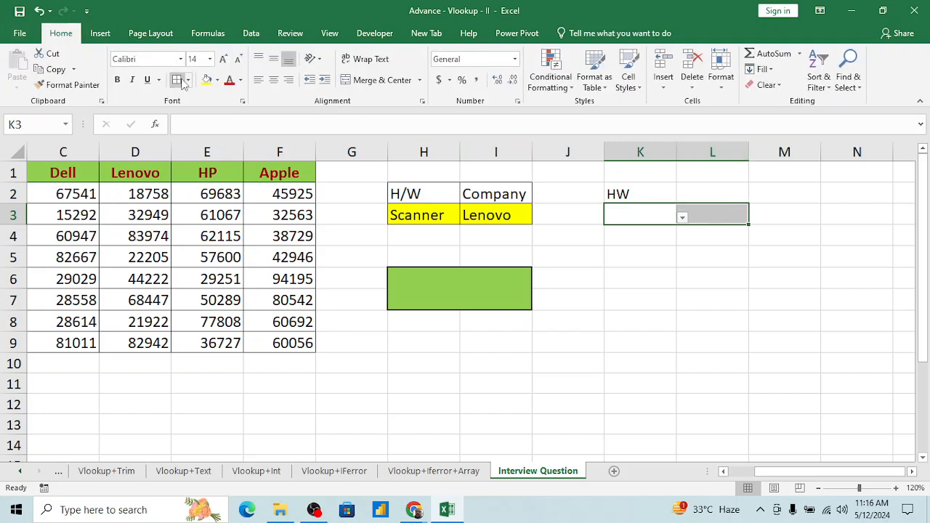
pyautogui.click(206, 80)
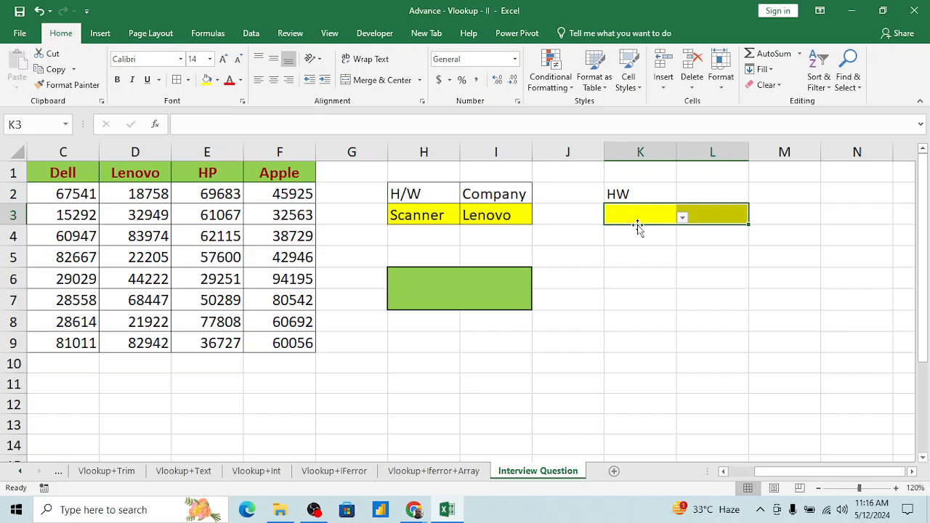
# Enter the heading Company in L2 and add borders to all cells of K2:L3.
pyautogui.click(685, 189)
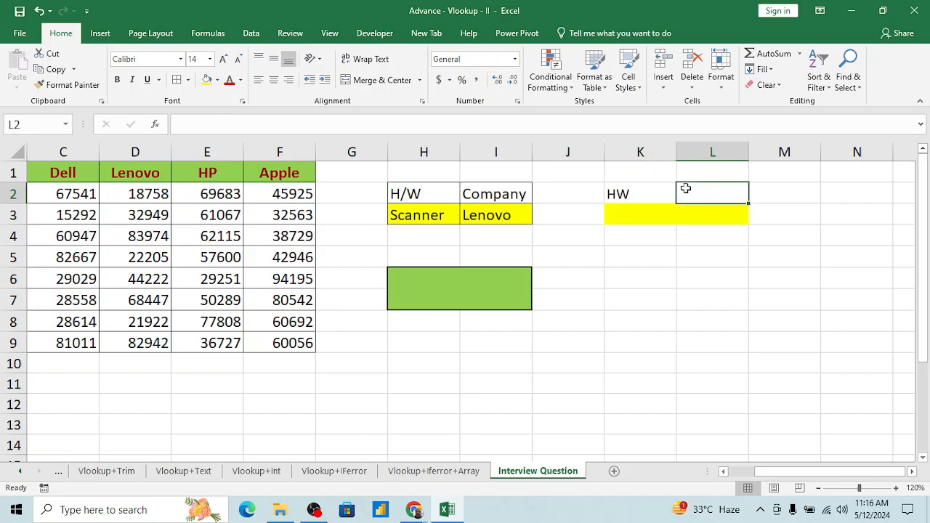
pyautogui.write('Company')
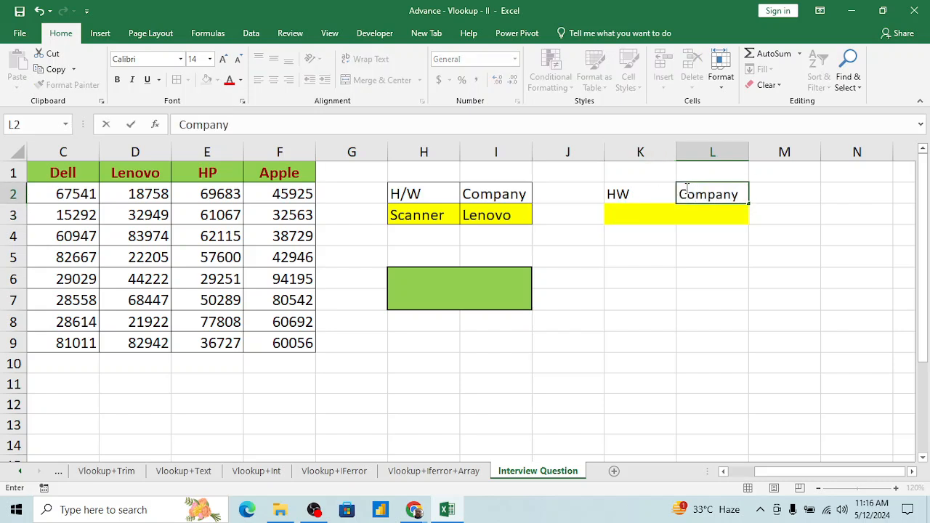
pyautogui.press('Return')
pyautogui.press('Left')
pyautogui.press('Up')
pyautogui.hotkey('shift', 'Right')
pyautogui.hotkey('shift', 'Down')
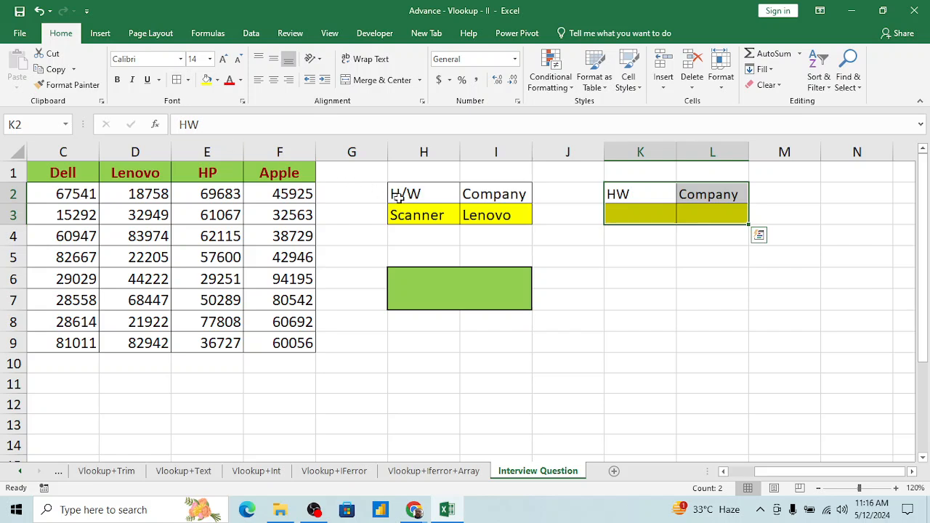
pyautogui.click(606, 260)
pyautogui.press('Up')
pyautogui.press('Up')
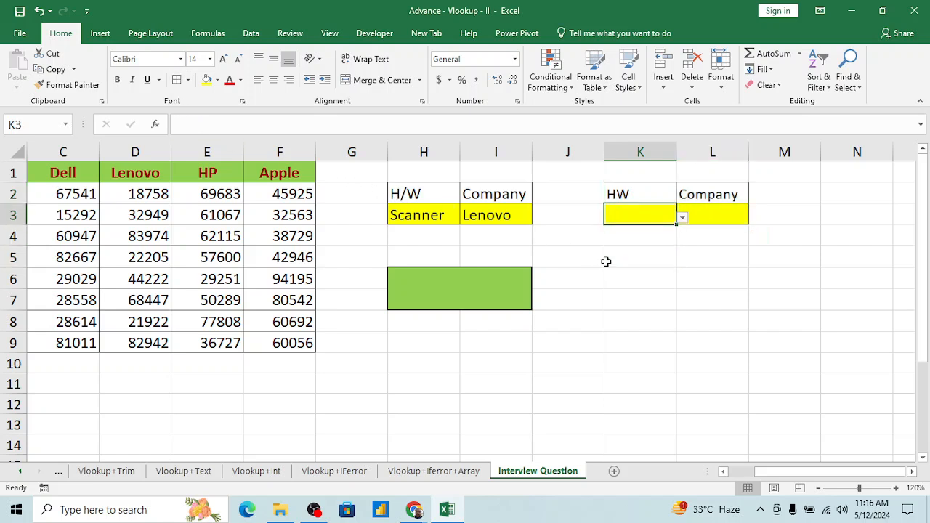
pyautogui.press('Down')
pyautogui.press('Down')
pyautogui.press('Left')
pyautogui.press('Down')
pyautogui.press('Left')
pyautogui.press('Left')
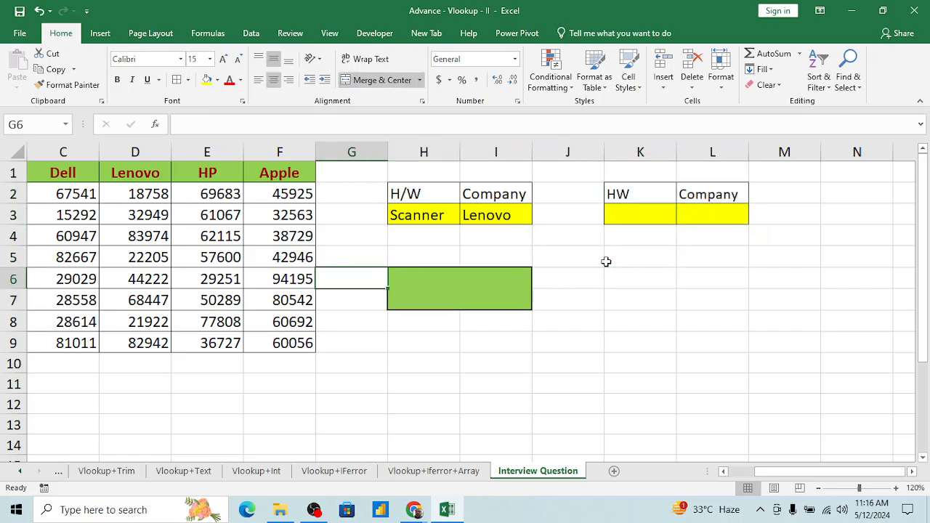
pyautogui.press('Right')
pyautogui.press('Right')
pyautogui.press('Up')
pyautogui.press('Up')
pyautogui.press('Up')
pyautogui.press('Up')
pyautogui.press('Right')
pyautogui.press('Down')
pyautogui.press('Down')
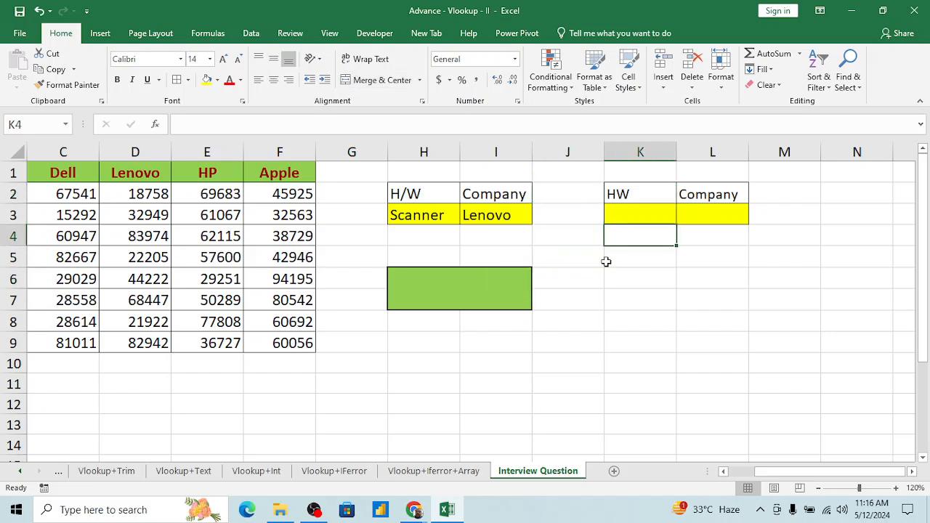
# Choose Printer from the K3 item dropdown and Dell from the L3 company dropdown.
pyautogui.press('Up')
pyautogui.hotkey('alt', 'Down')
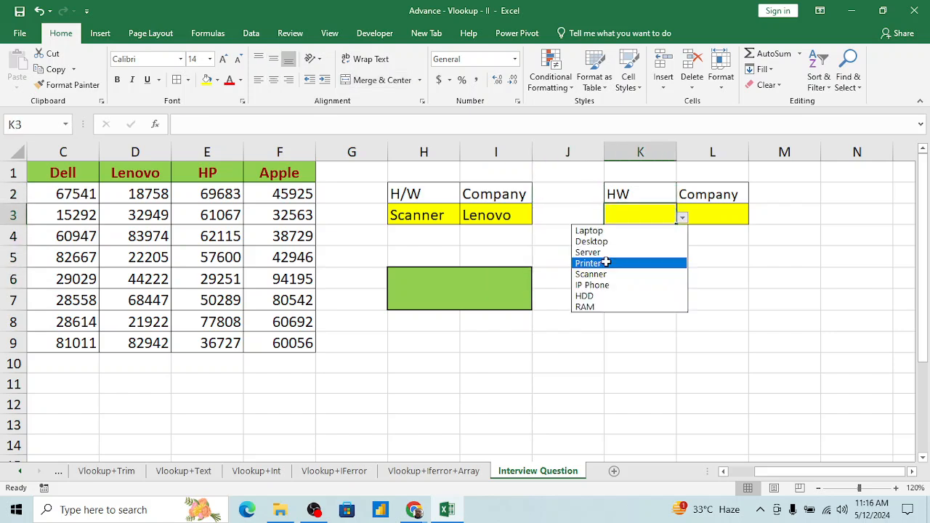
pyautogui.click(606, 262)
pyautogui.press('Right')
pyautogui.hotkey('alt', 'Down')
pyautogui.press('Down')
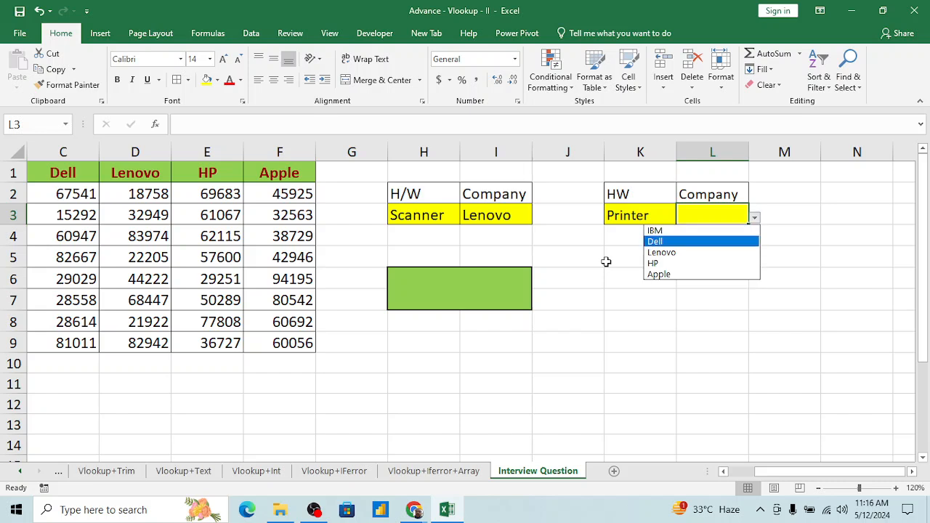
pyautogui.press('Return')
pyautogui.press('Left')
pyautogui.hotkey('shift', 'Right')
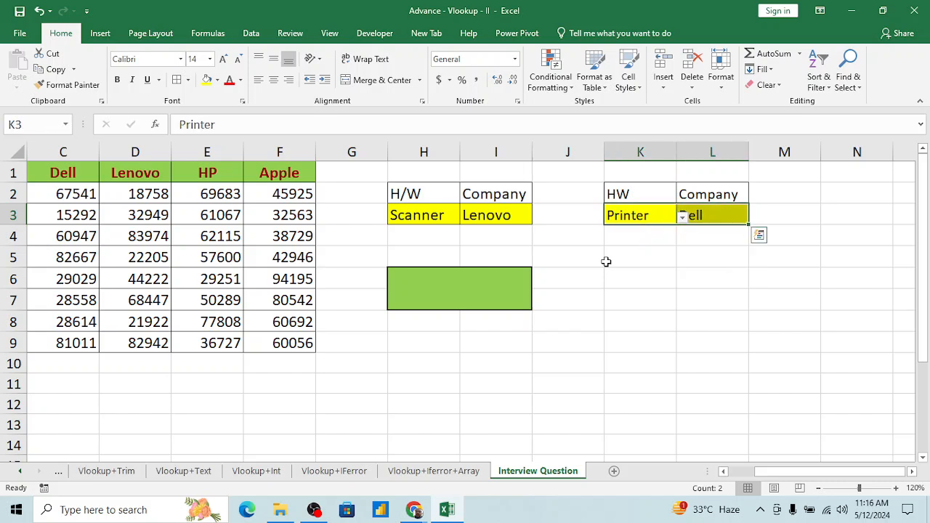
pyautogui.press('Left')
pyautogui.press('Left')
pyautogui.press('Home')
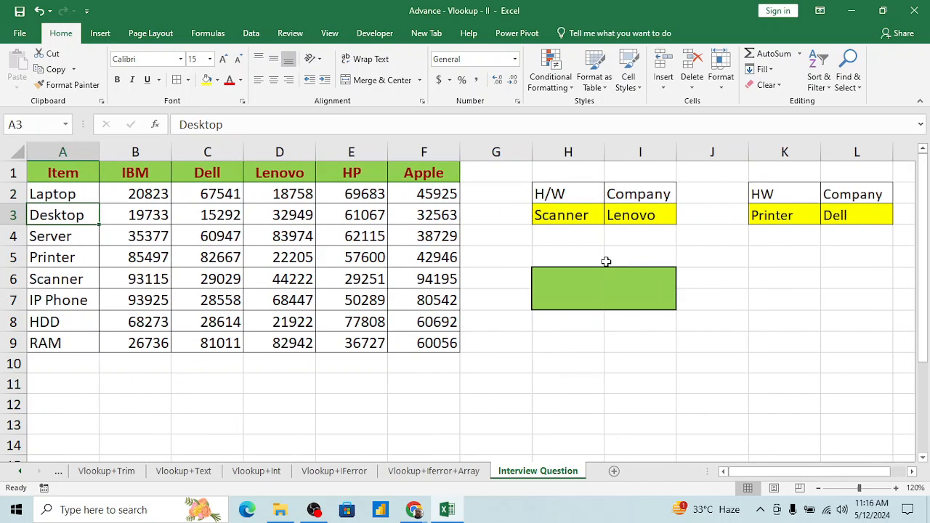
# Trace the Printer row across to its value in the Dell column of the price table.
pyautogui.press('Down')
pyautogui.press('Down')
pyautogui.hotkey('shift', 'Right')
pyautogui.hotkey('shift', 'Right')
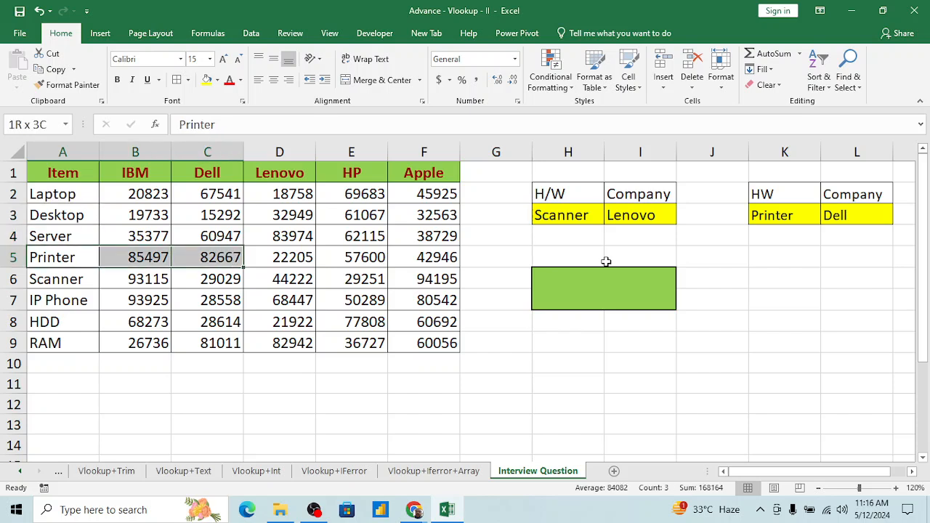
pyautogui.click(224, 263)
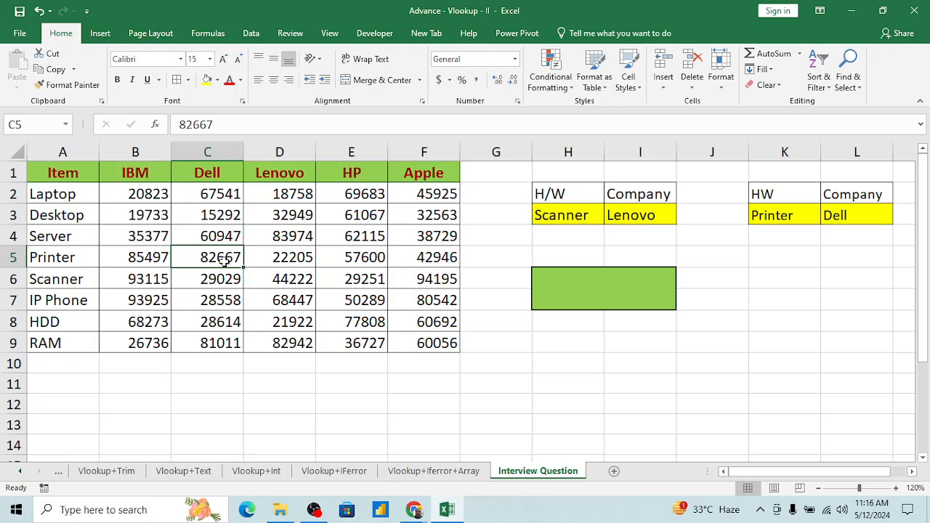
# Start a VLOOKUP formula in the green merged cell H6 with H3 as the lookup value.
pyautogui.click(637, 284)
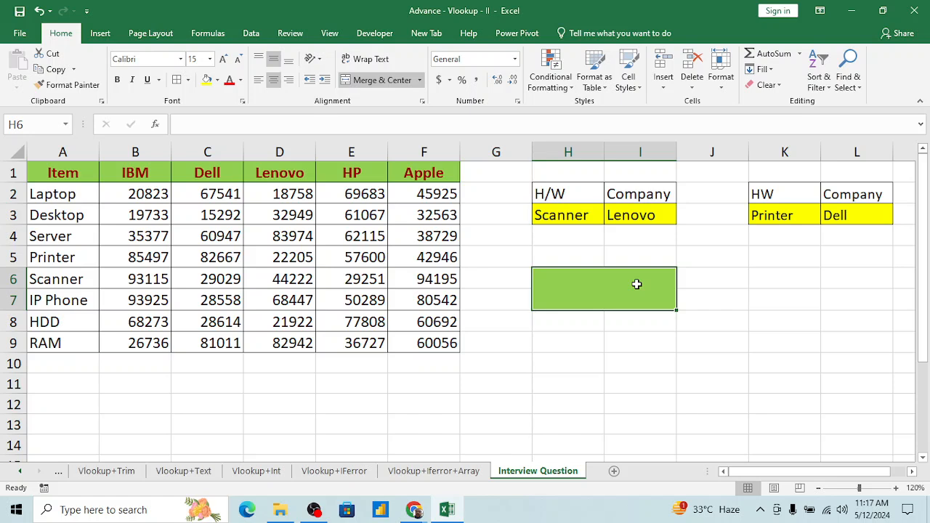
pyautogui.write('=')
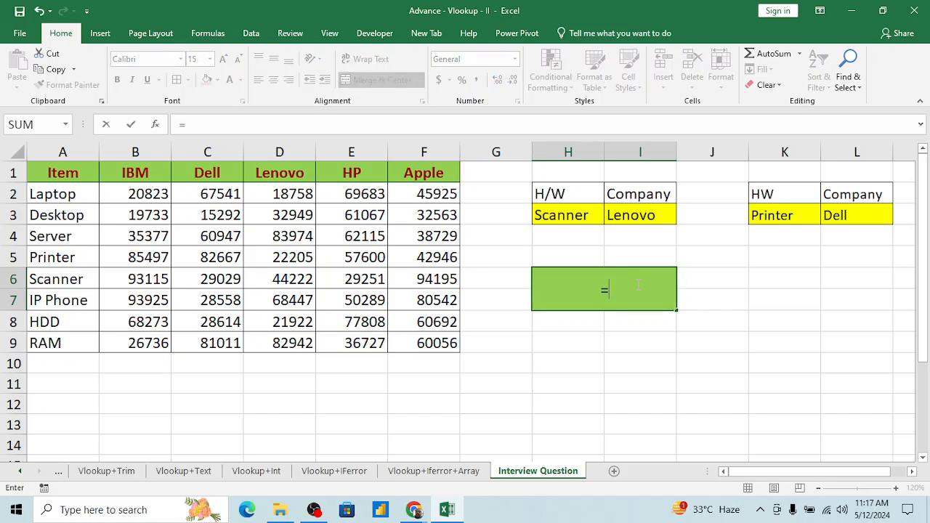
pyautogui.press('Escape')
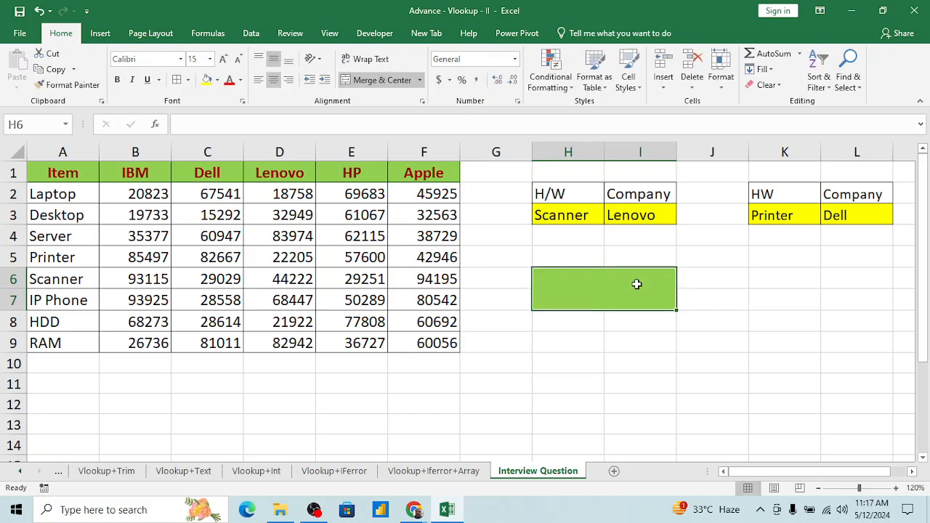
pyautogui.write('=vl')
pyautogui.press('Tab')
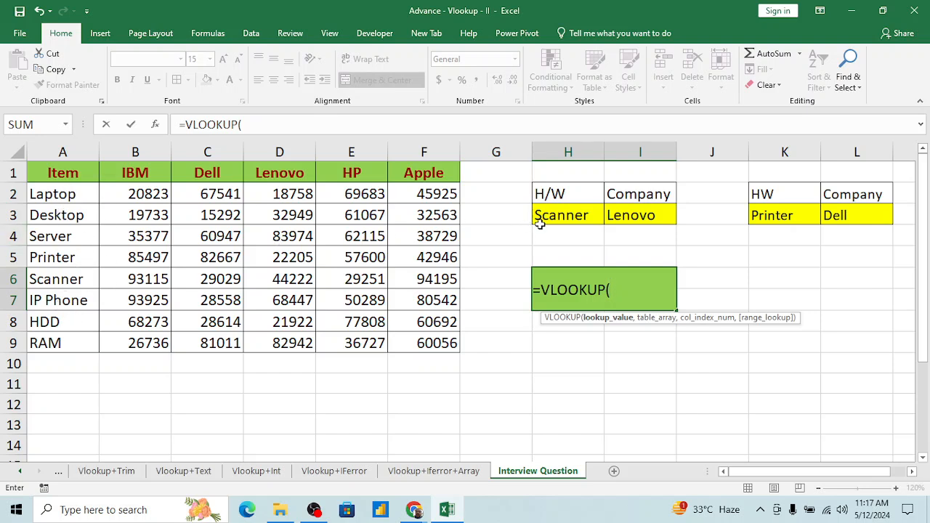
pyautogui.click(572, 213)
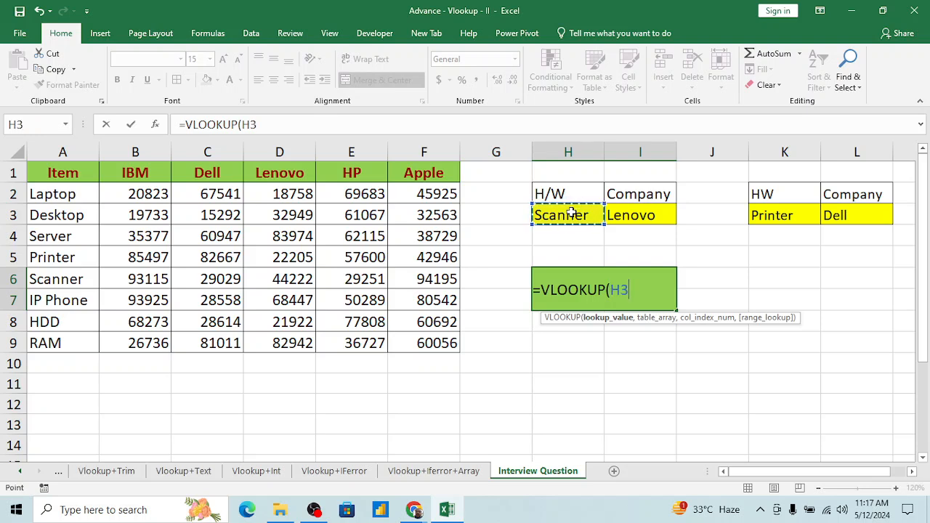
pyautogui.write(',')
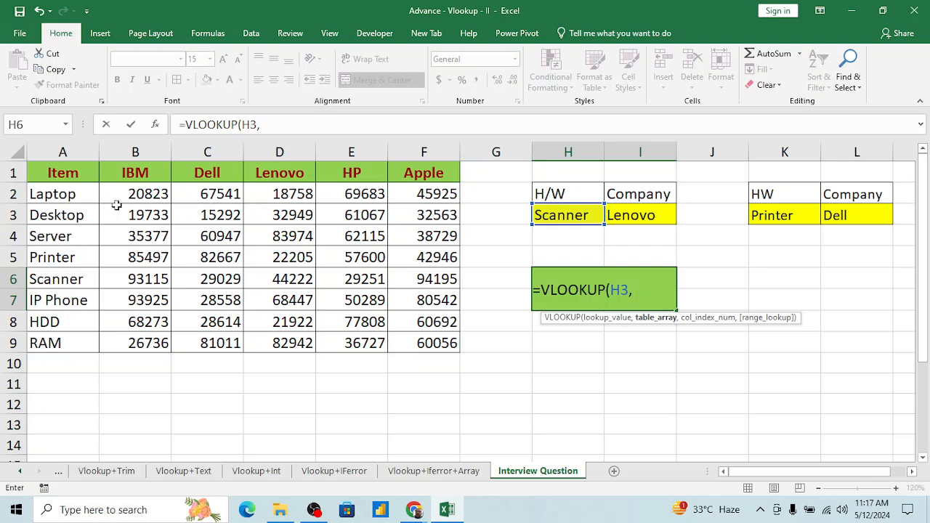
# Supply the whole item and company table as the VLOOKUP table array, with the absolute reference $A$1:$F$9.
pyautogui.click(55, 175)
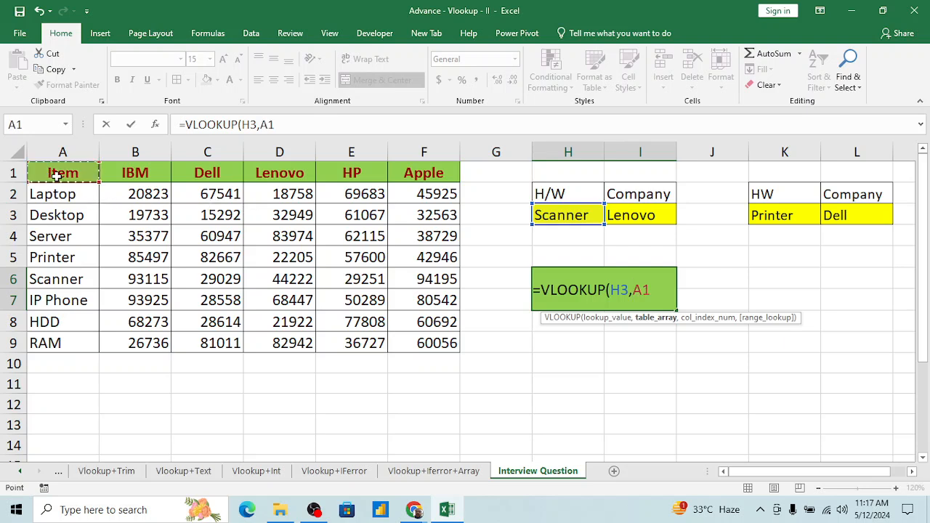
pyautogui.hotkey('shift', 'Right')
pyautogui.hotkey('shift', 'Right')
pyautogui.hotkey('shift', 'Right')
pyautogui.hotkey('shift', 'Right')
pyautogui.hotkey('shift', 'Right')
pyautogui.hotkey('ctrl', 'shift', 'Down')
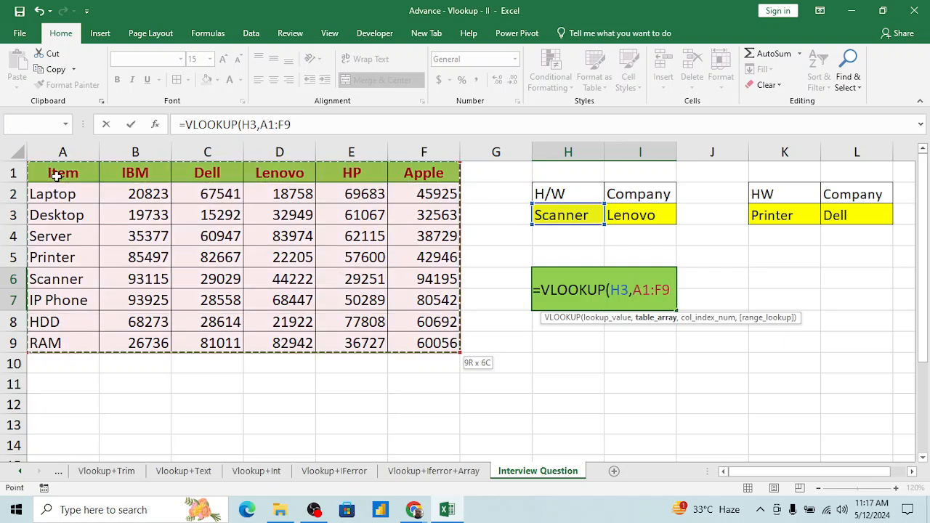
pyautogui.press('F4')
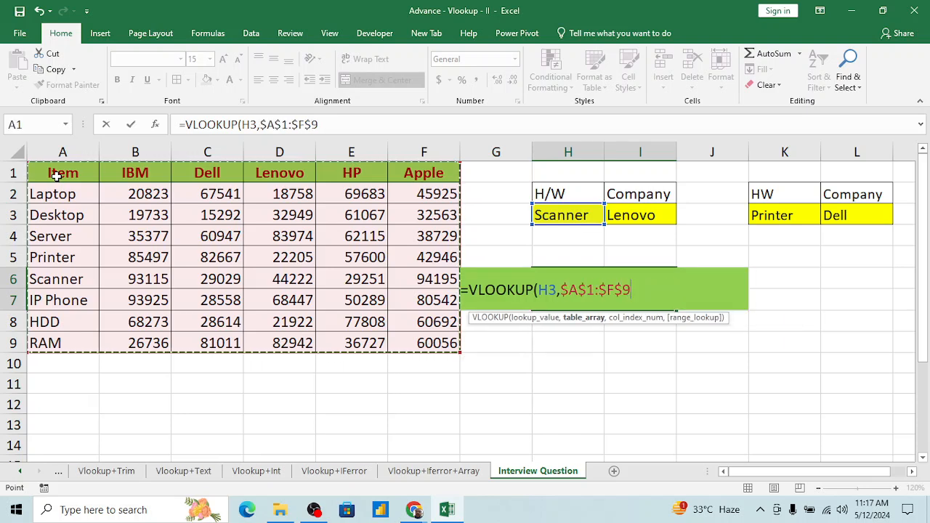
pyautogui.write(',')
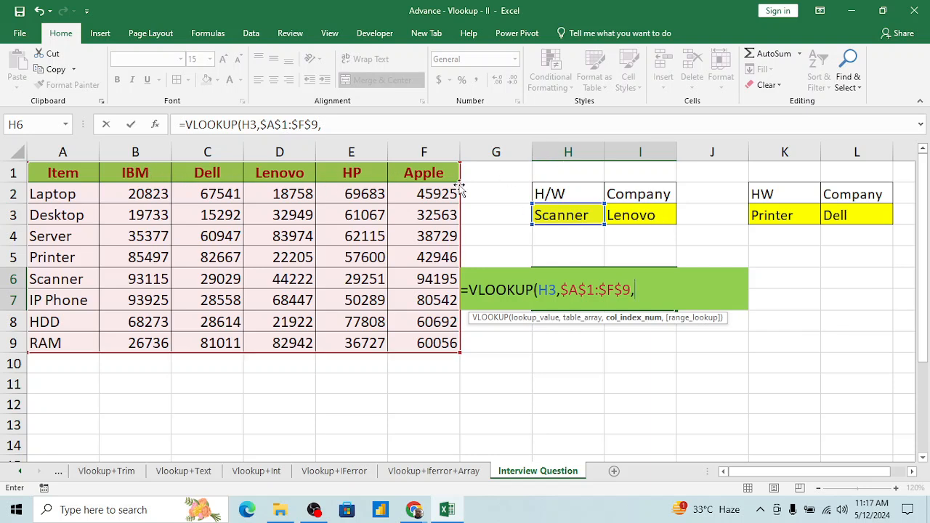
# Nest MATCH(I3,$A$1:$F$1,0) as the column index of the VLOOKUP to find the chosen company's column.
pyautogui.write('ma')
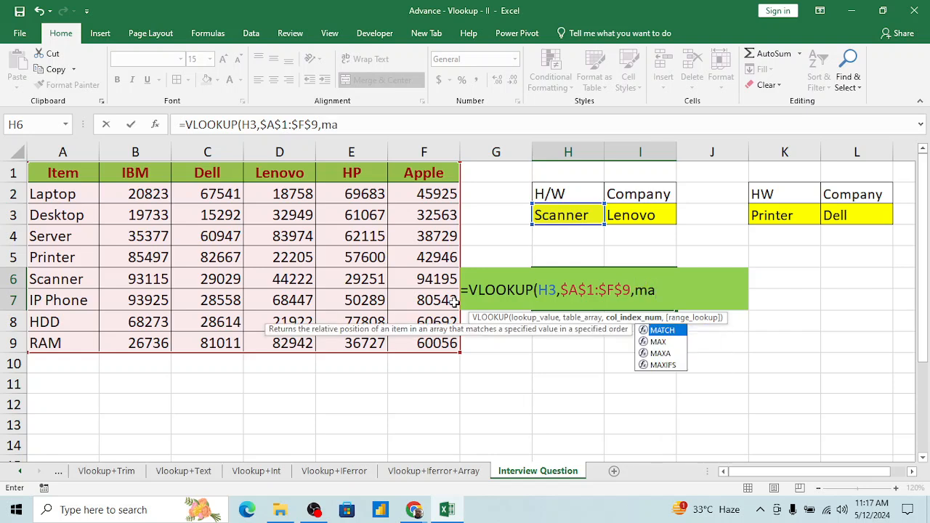
pyautogui.press('Tab')
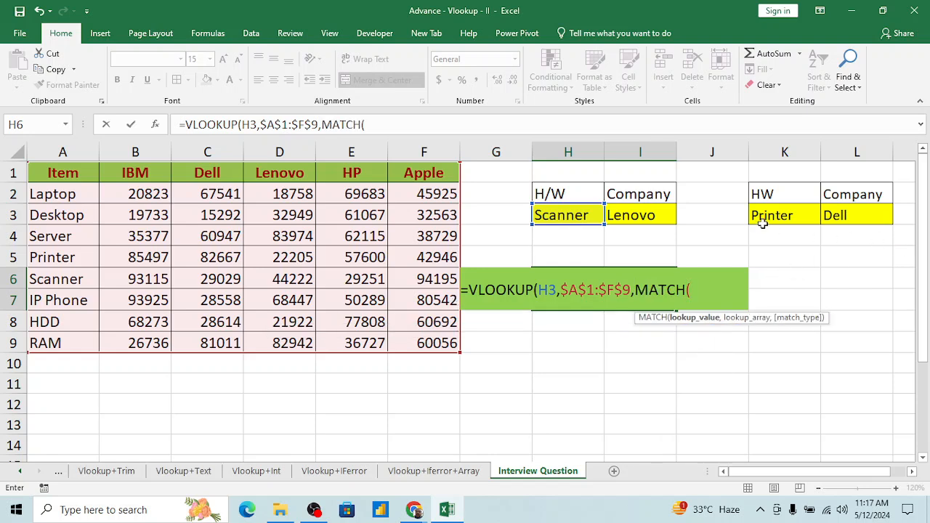
pyautogui.click(641, 213)
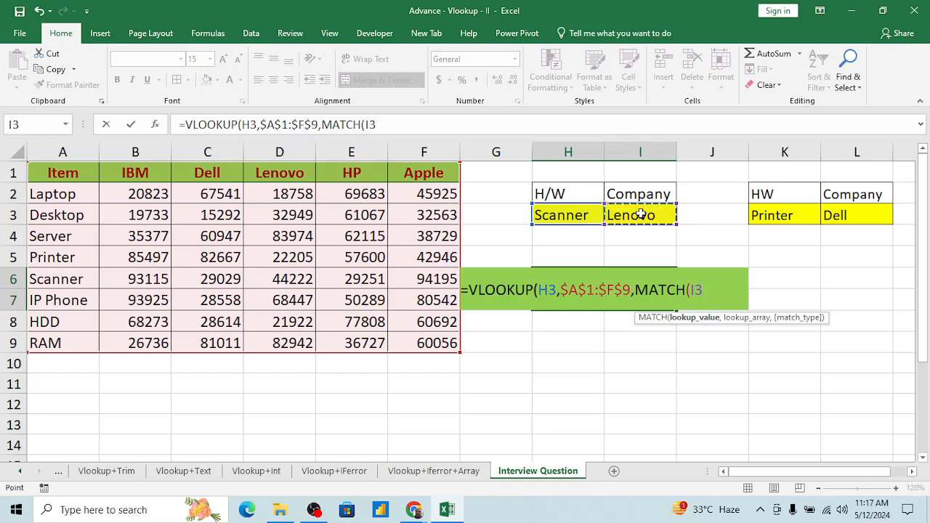
pyautogui.write(',')
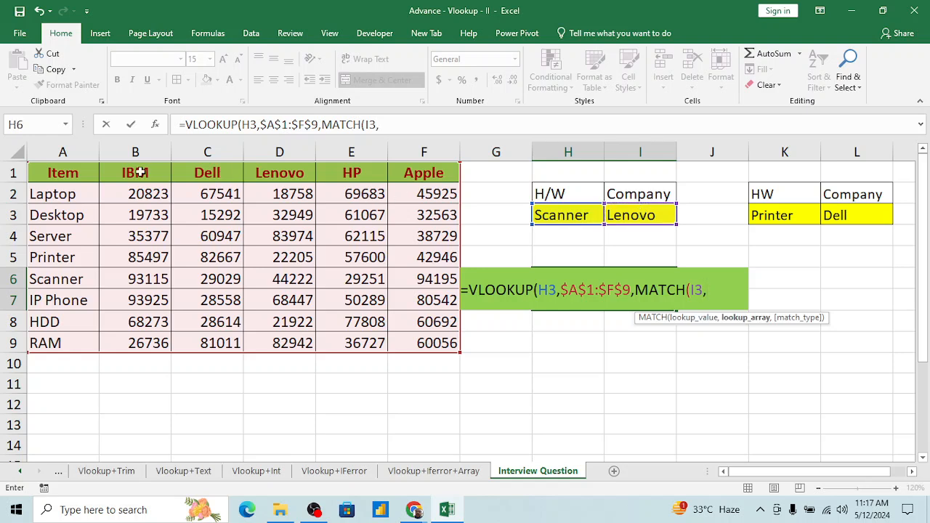
pyautogui.click(58, 168)
pyautogui.moveTo(58, 169); pyautogui.dragTo(454, 175)
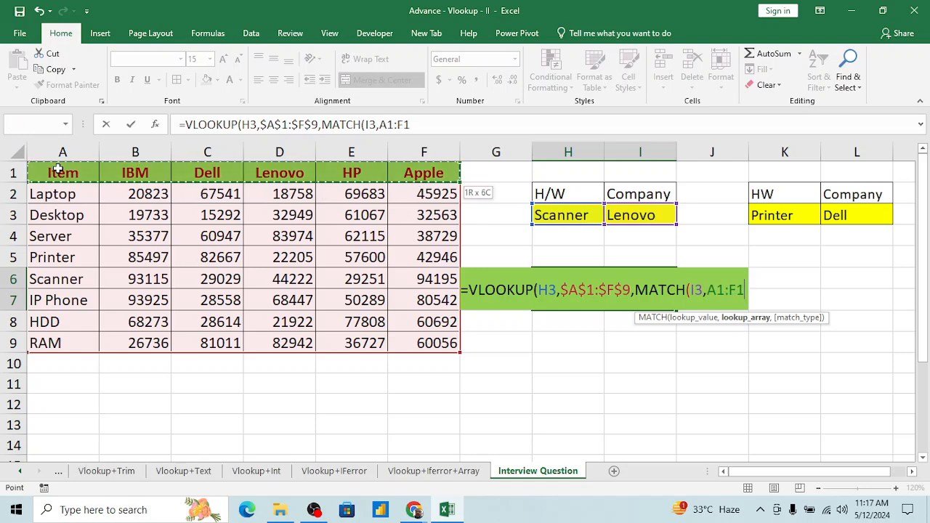
pyautogui.press('F4')
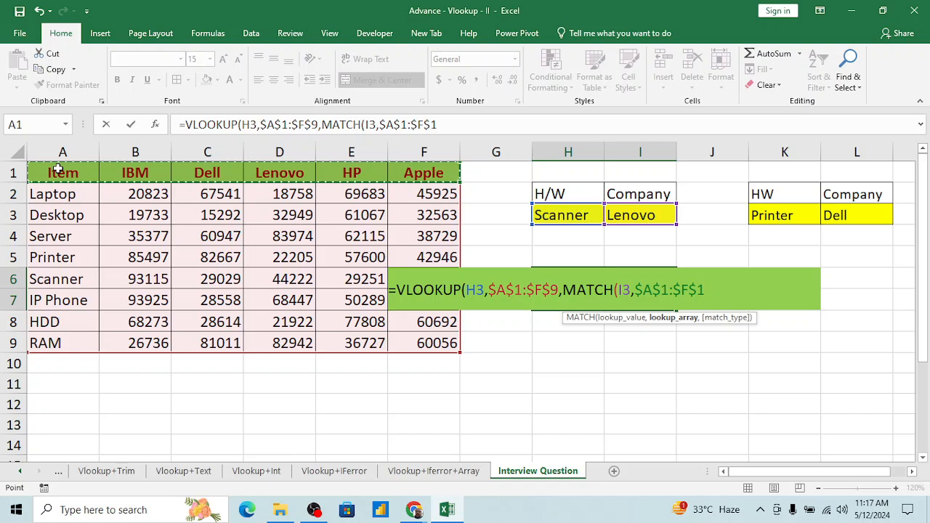
pyautogui.write(',0')
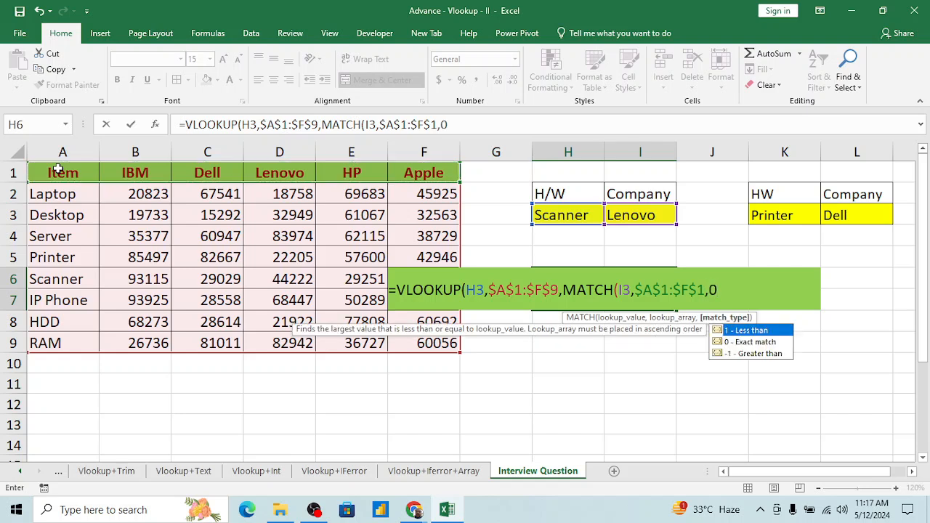
# Close the MATCH, set the VLOOKUP range lookup to 0 and enter the completed formula in H6.
pyautogui.write('),0')
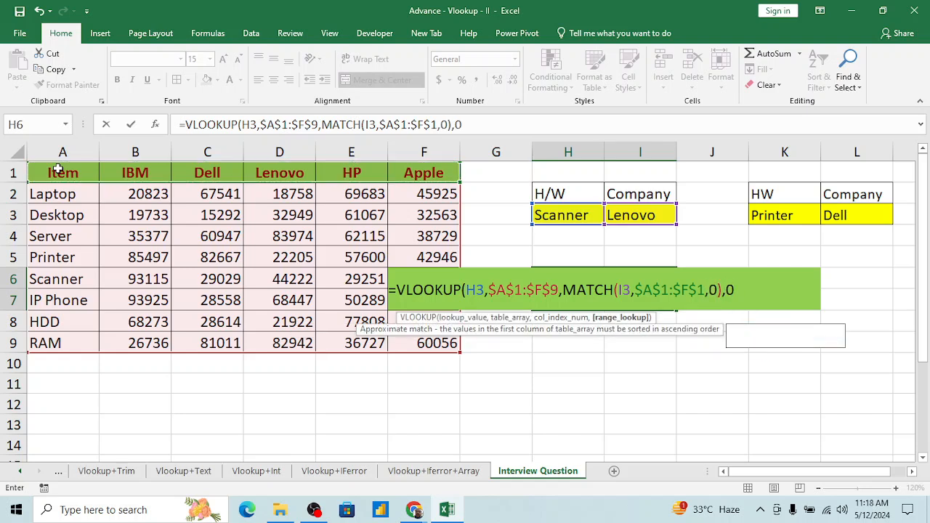
pyautogui.write(')')
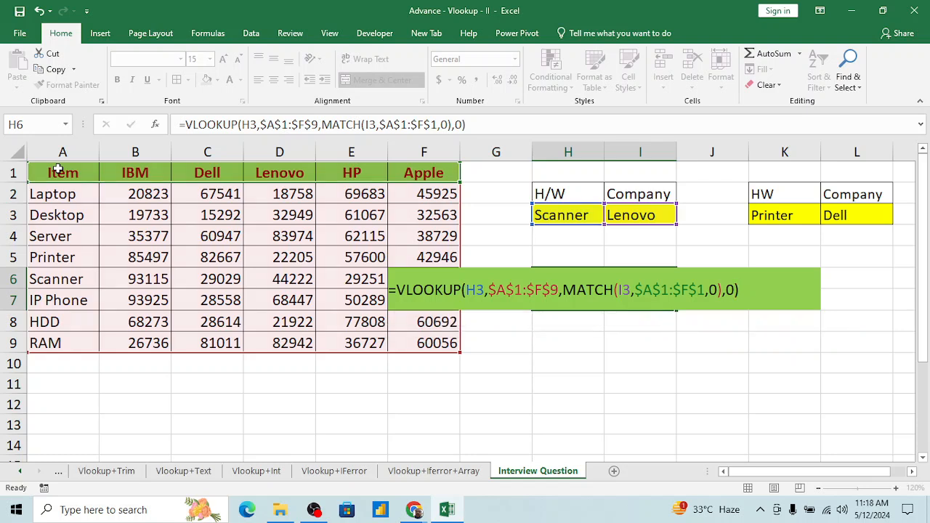
pyautogui.hotkey('ctrl', 'Return')
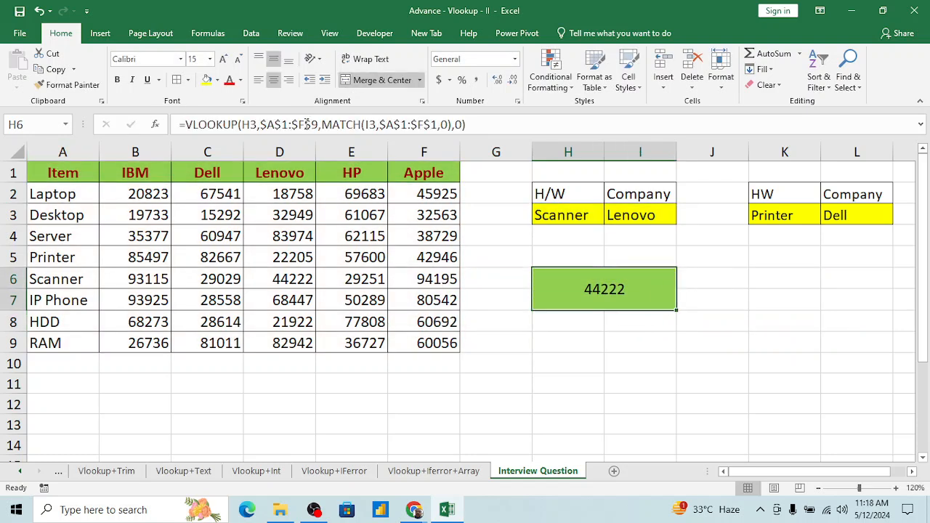
# Choose Laptop from the H3 item dropdown and IBM from the I3 company dropdown.
pyautogui.click(564, 212)
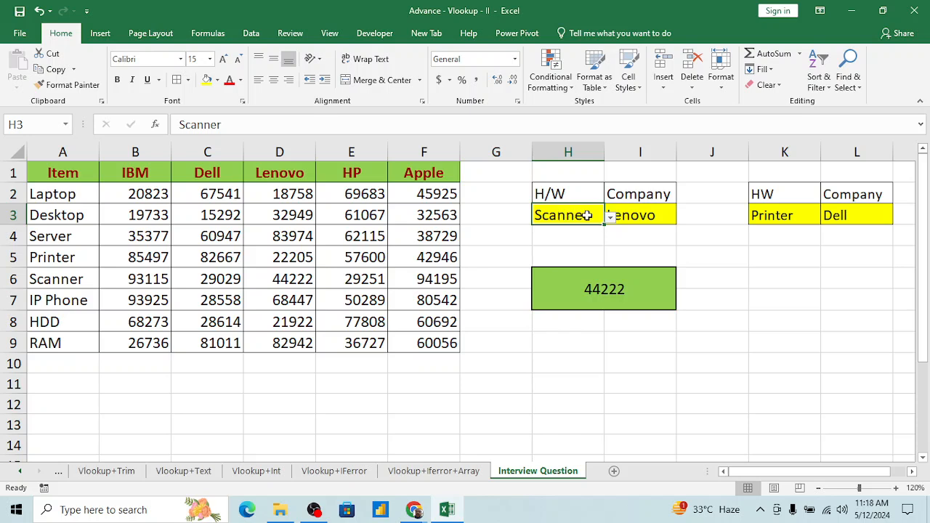
pyautogui.click(610, 218)
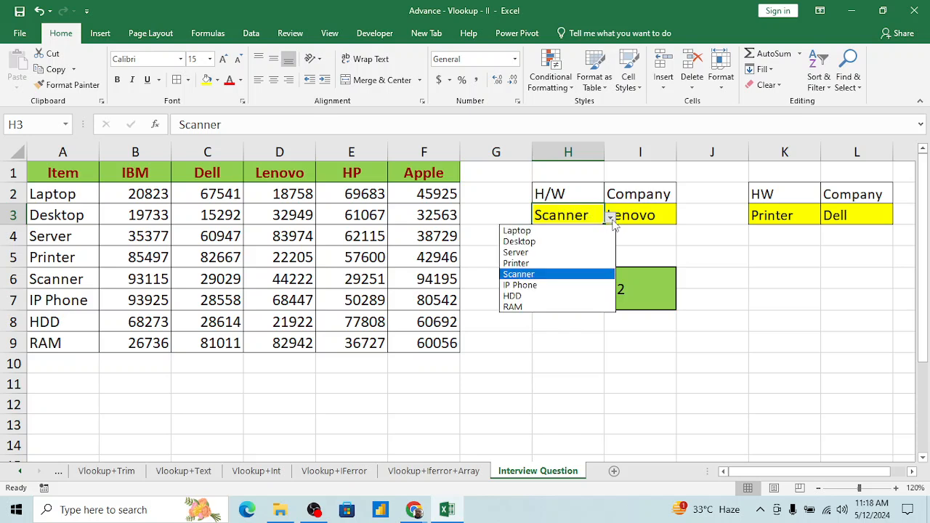
pyautogui.click(570, 231)
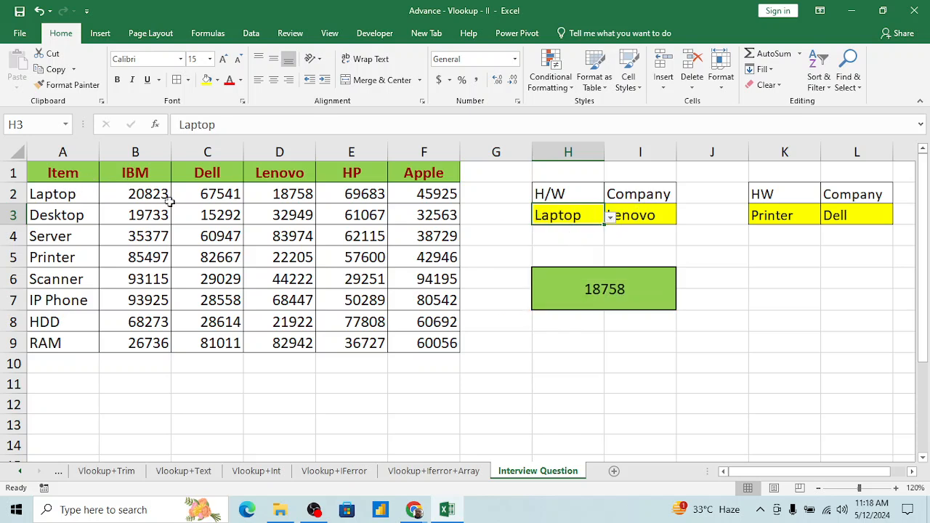
pyautogui.click(649, 216)
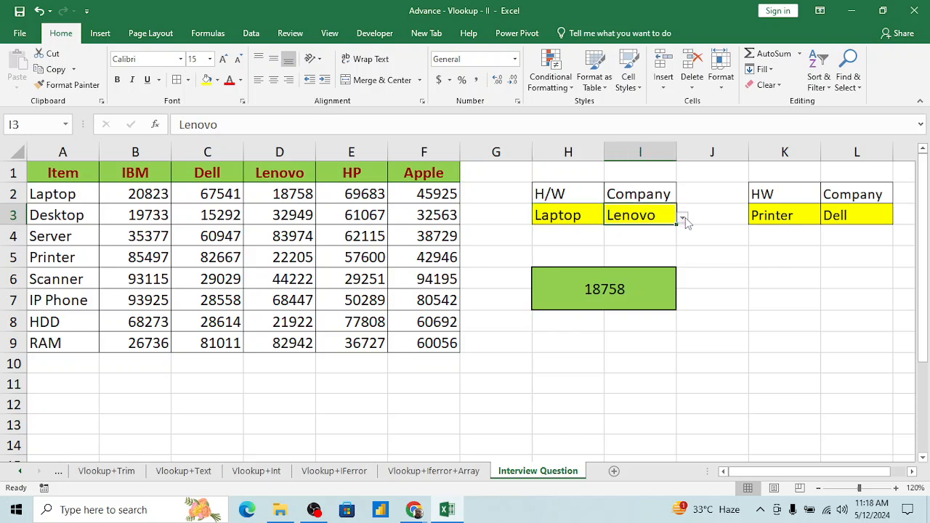
pyautogui.click(683, 218)
pyautogui.click(629, 231)
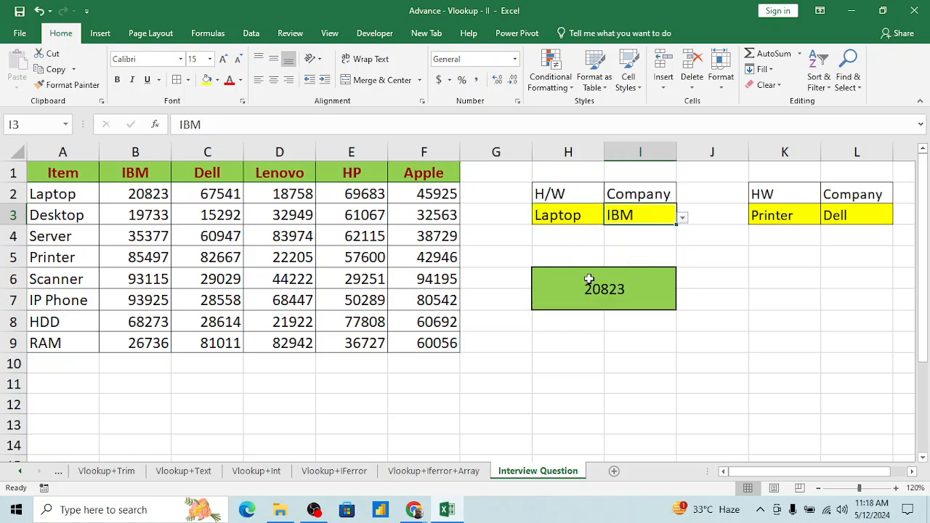
# Check the lookup result against the IBM value in B2 and go through the Laptop row up to Apple.
pyautogui.click(145, 194)
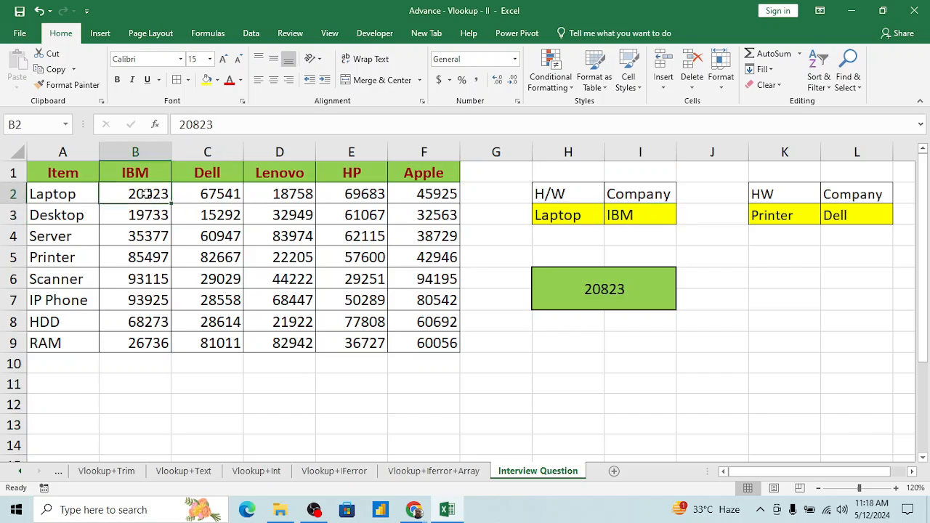
pyautogui.click(76, 193)
pyautogui.press('Right')
pyautogui.press('Right')
pyautogui.press('Right')
pyautogui.press('Right')
pyautogui.press('Right')
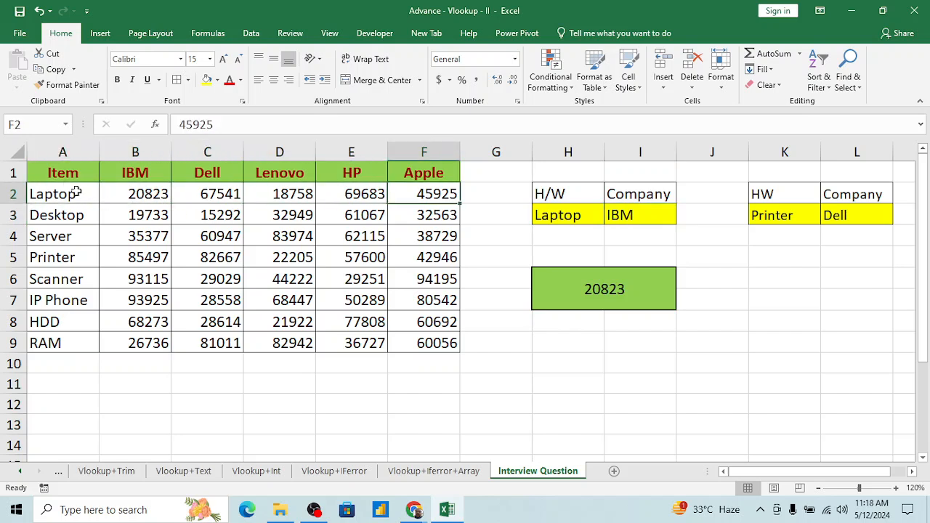
# Choose Apple from the I3 company dropdown and compare the result with the table value in F2.
pyautogui.click(664, 215)
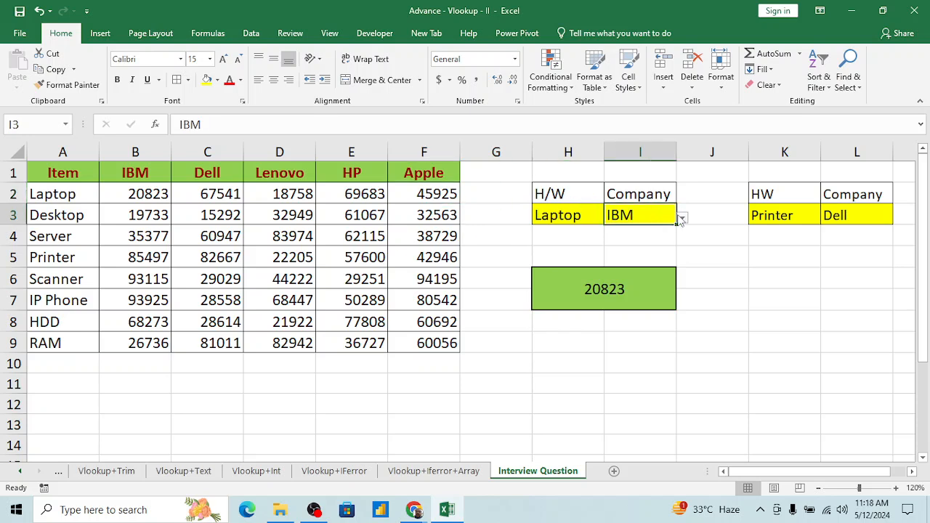
pyautogui.click(683, 217)
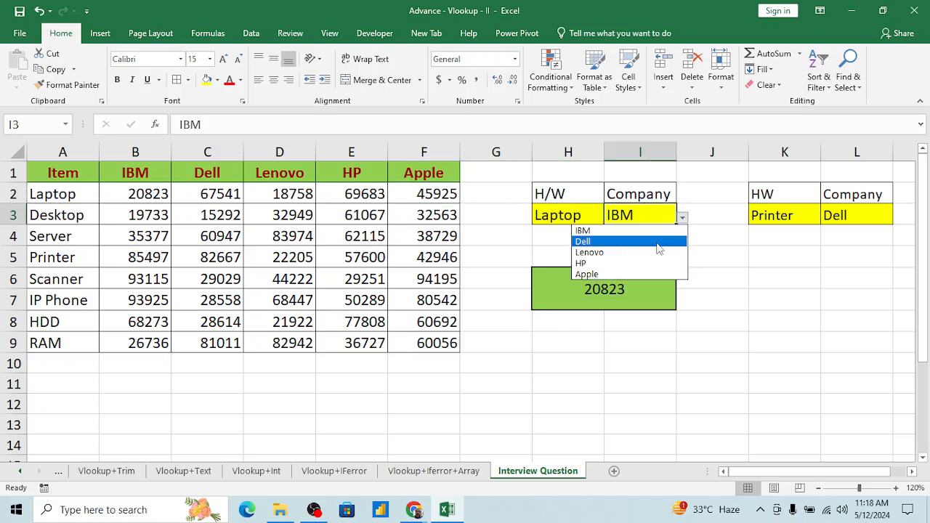
pyautogui.click(619, 273)
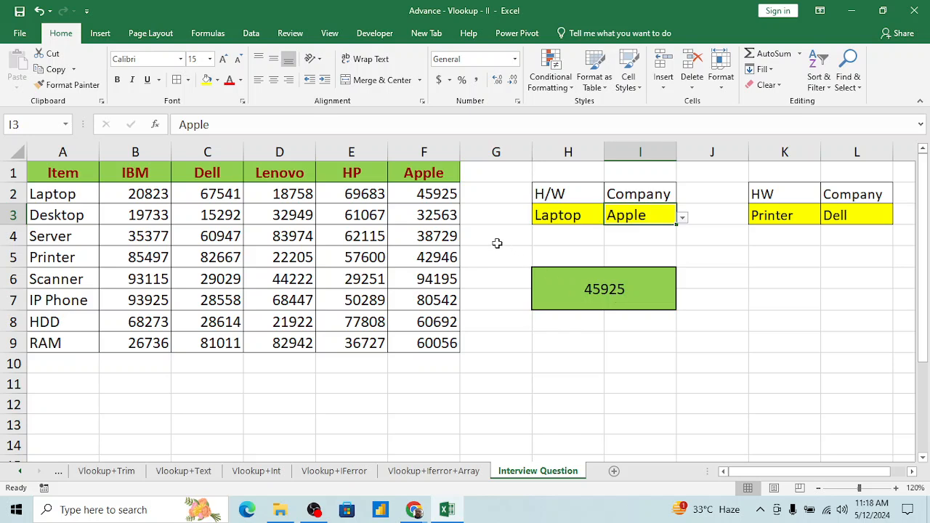
pyautogui.click(441, 198)
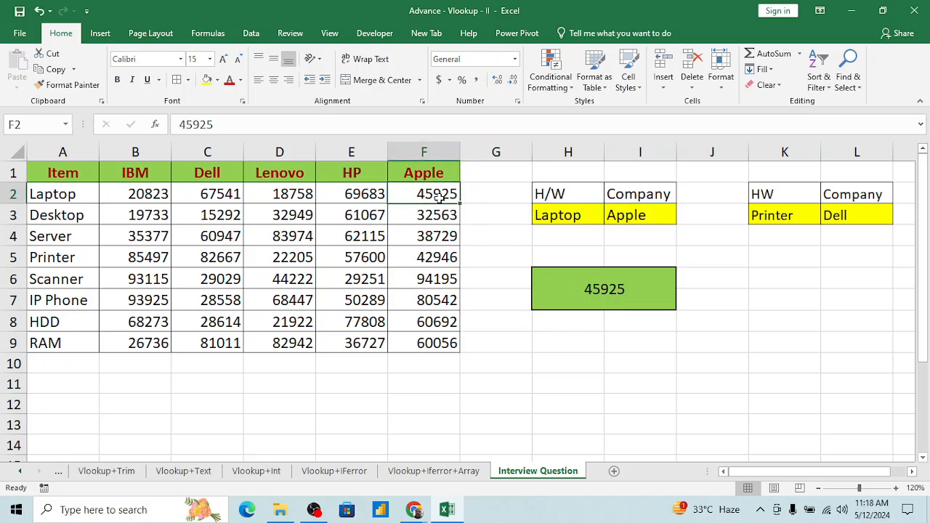
# Choose RAM from the H3 item dropdown and compare the lookup result with the Apple value in F9.
pyautogui.click(433, 340)
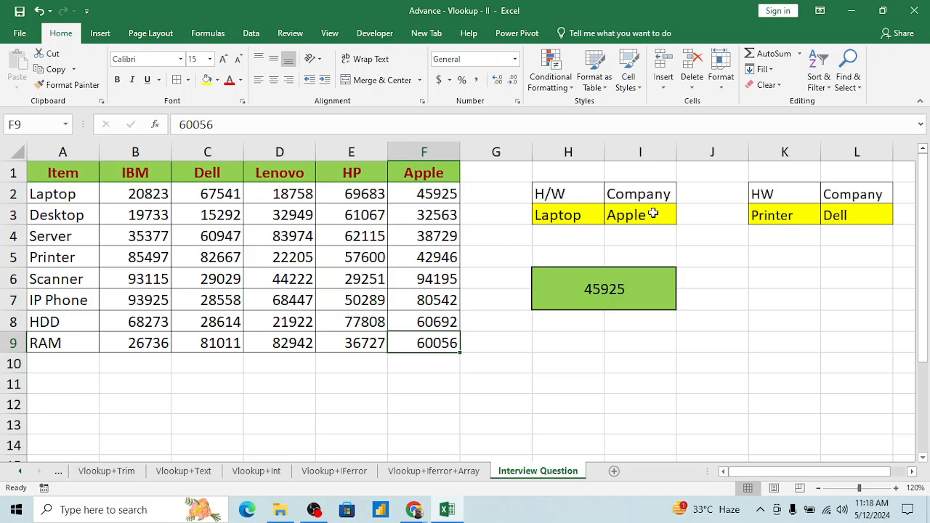
pyautogui.click(593, 215)
pyautogui.click(611, 218)
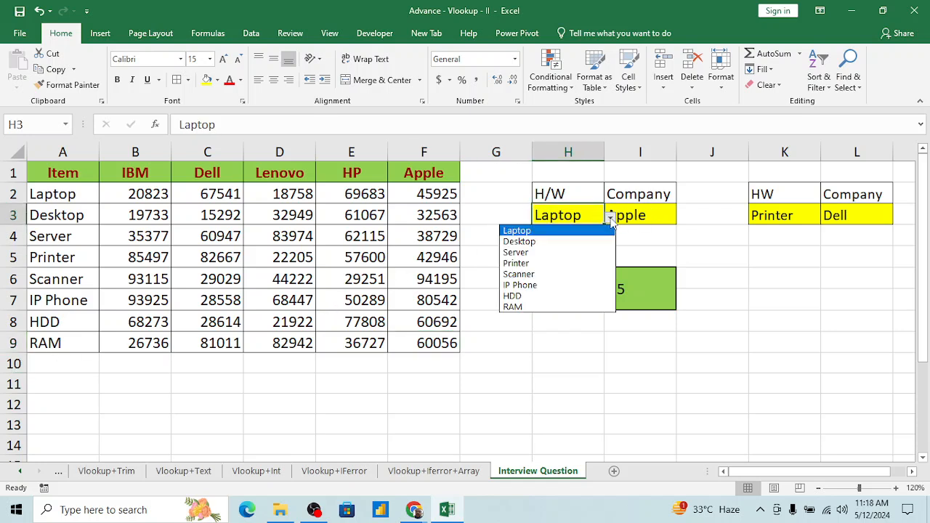
pyautogui.click(543, 308)
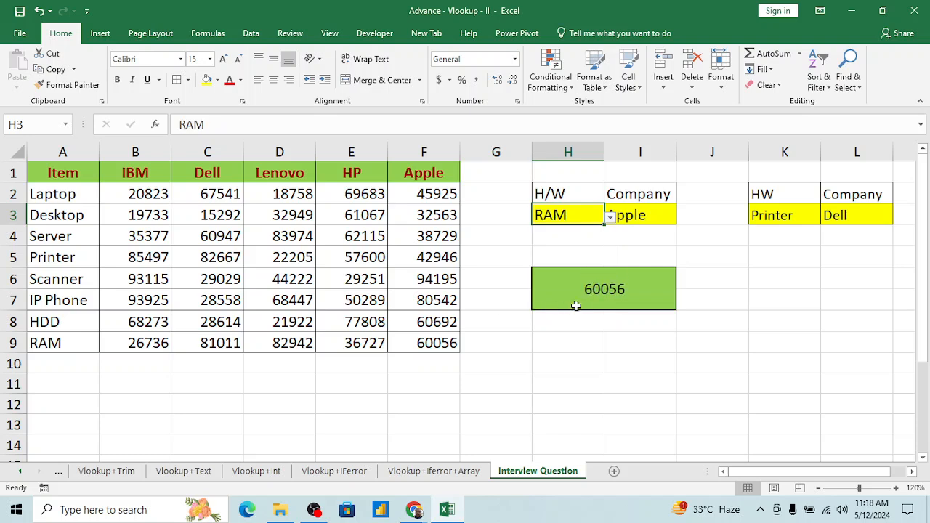
pyautogui.click(436, 343)
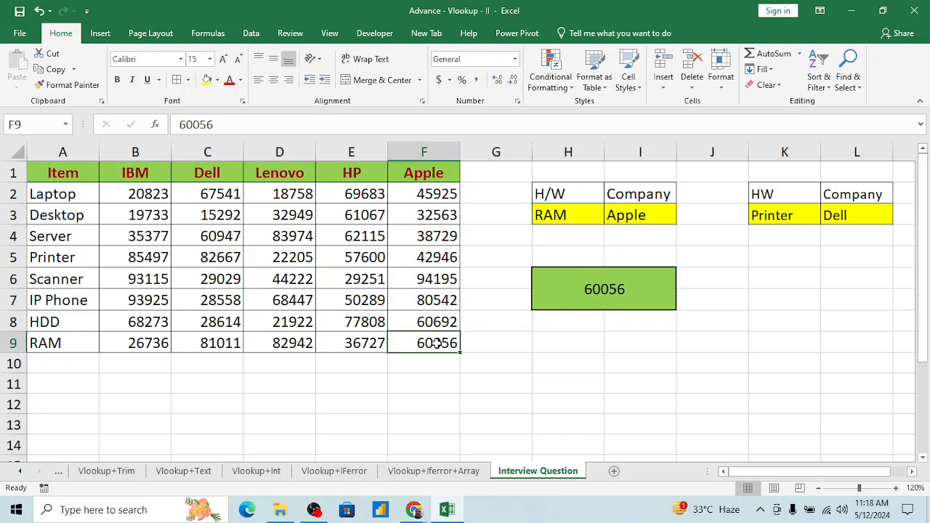
# Review the H/W and Company selection cells in H2:I3 and the VLOOKUP with MATCH formula in H6.
pyautogui.click(582, 255)
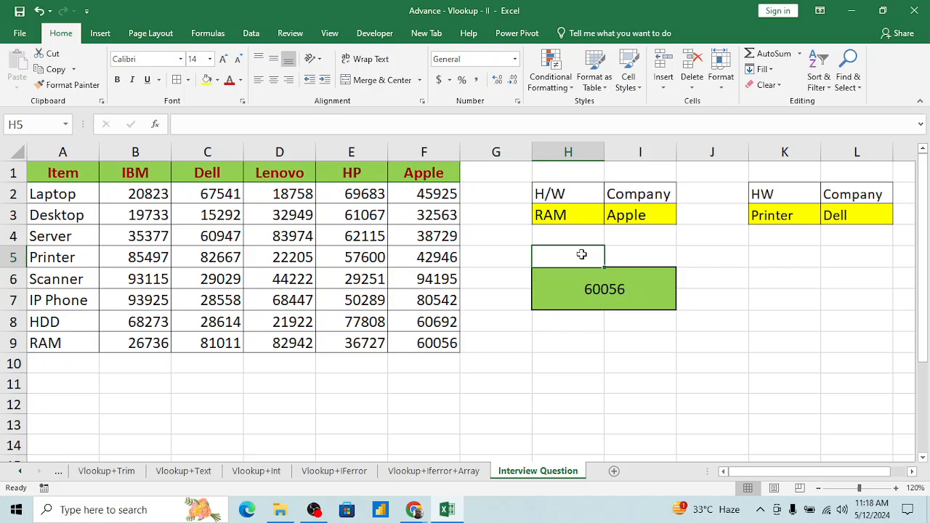
pyautogui.press('Up')
pyautogui.press('Up')
pyautogui.press('Up')
pyautogui.hotkey('shift', 'Right')
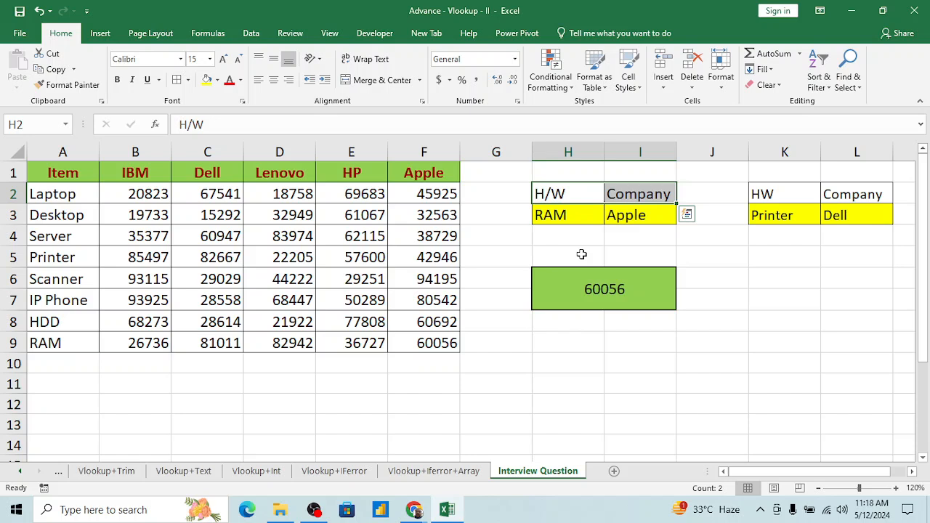
pyautogui.press('Down')
pyautogui.press('Down')
pyautogui.press('Down')
pyautogui.press('Up')
pyautogui.press('Up')
pyautogui.press('Up')
pyautogui.hotkey('shift', 'Right')
pyautogui.hotkey('shift', 'Down')
pyautogui.press('Down')
pyautogui.press('Down')
pyautogui.press('Down')
pyautogui.press('Down')
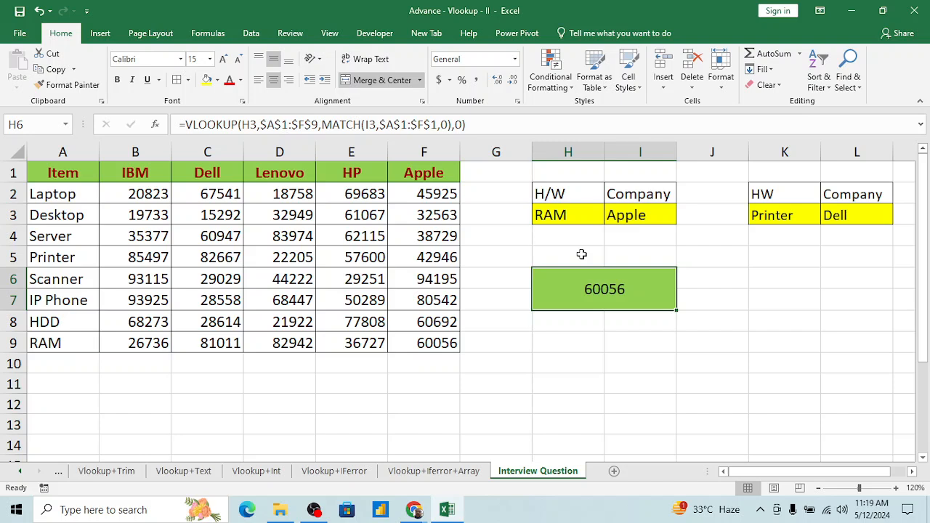
pyautogui.press('Up')
pyautogui.press('Up')
pyautogui.press('Up')
pyautogui.press('Up')
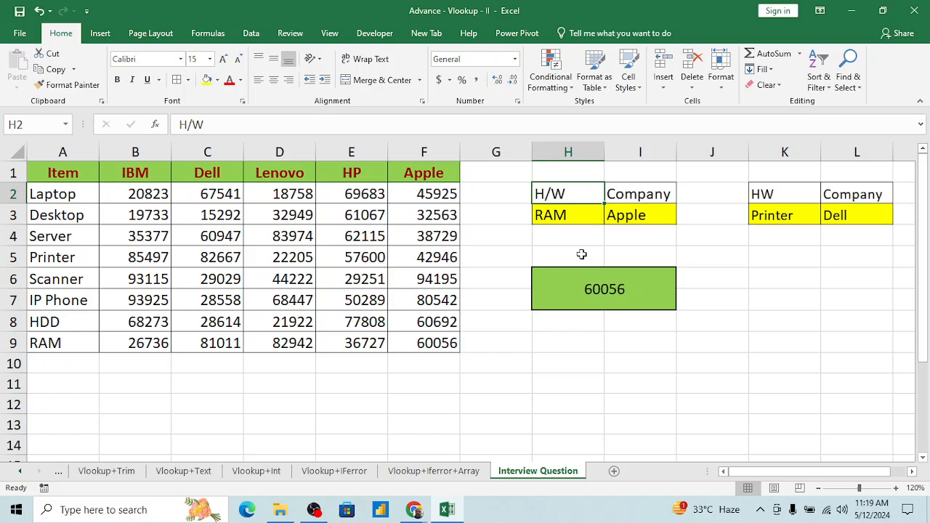
# Go over the item cell H3 and the table headers from Item to Lenovo, and switch to the Google Meet call.
pyautogui.click(591, 218)
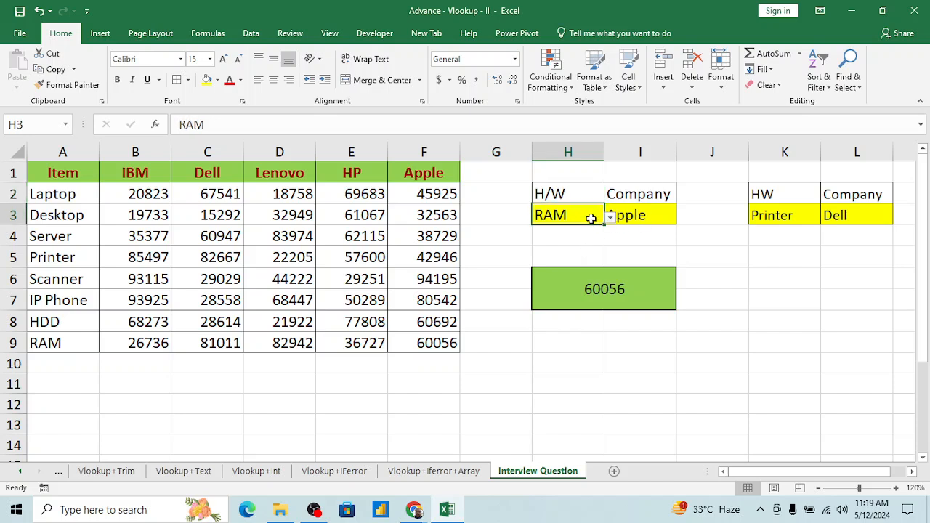
pyautogui.press('Up')
pyautogui.press('Up')
pyautogui.hotkey('ctrl', 'Left')
pyautogui.hotkey('ctrl', 'Left')
pyautogui.press('Right')
pyautogui.press('Right')
pyautogui.press('Right')
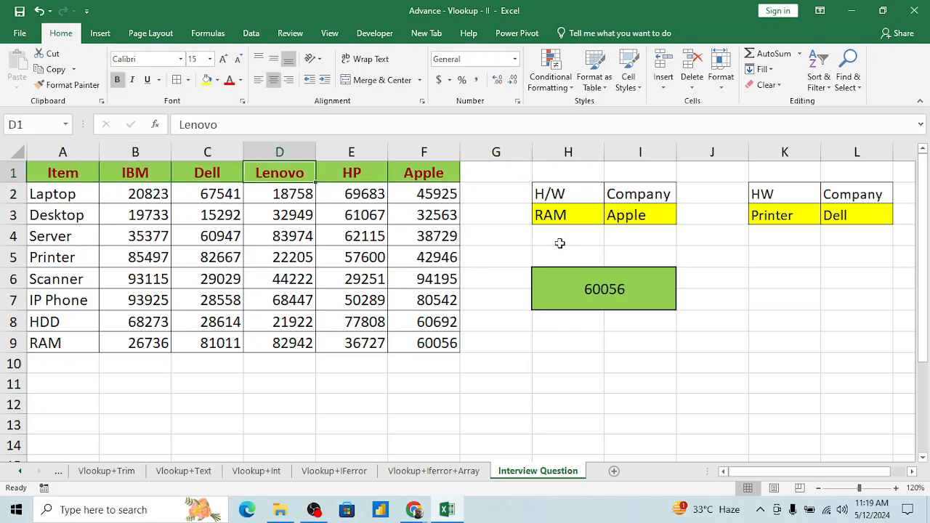
pyautogui.hotkey('alt', 'Tab')
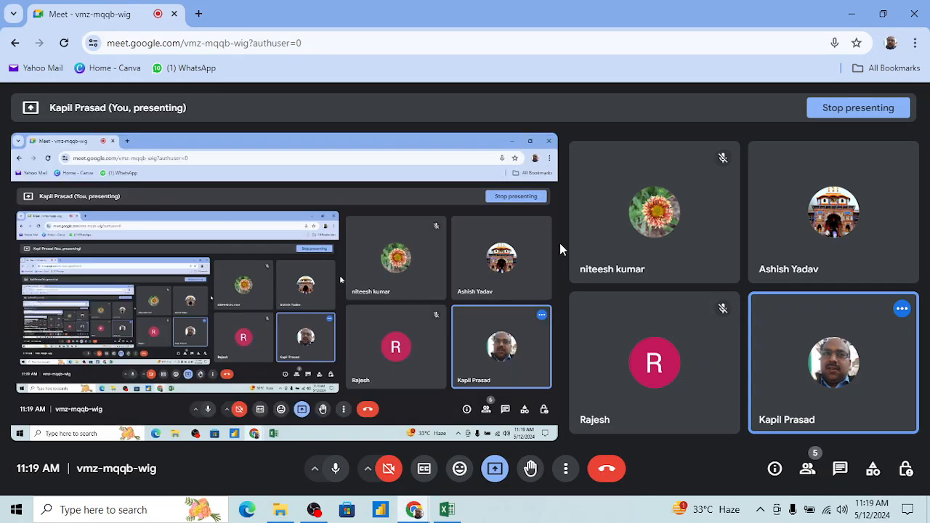